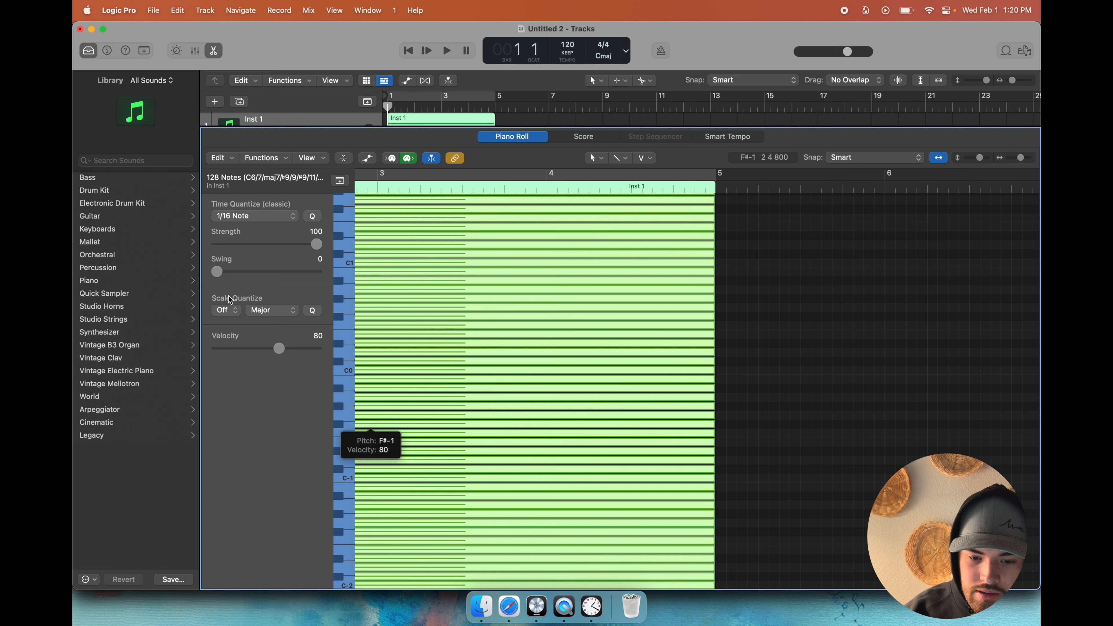
# - Scale-quantize all selected notes in the Inst 1 region to G Natural Minor
pyautogui.click(237, 310)
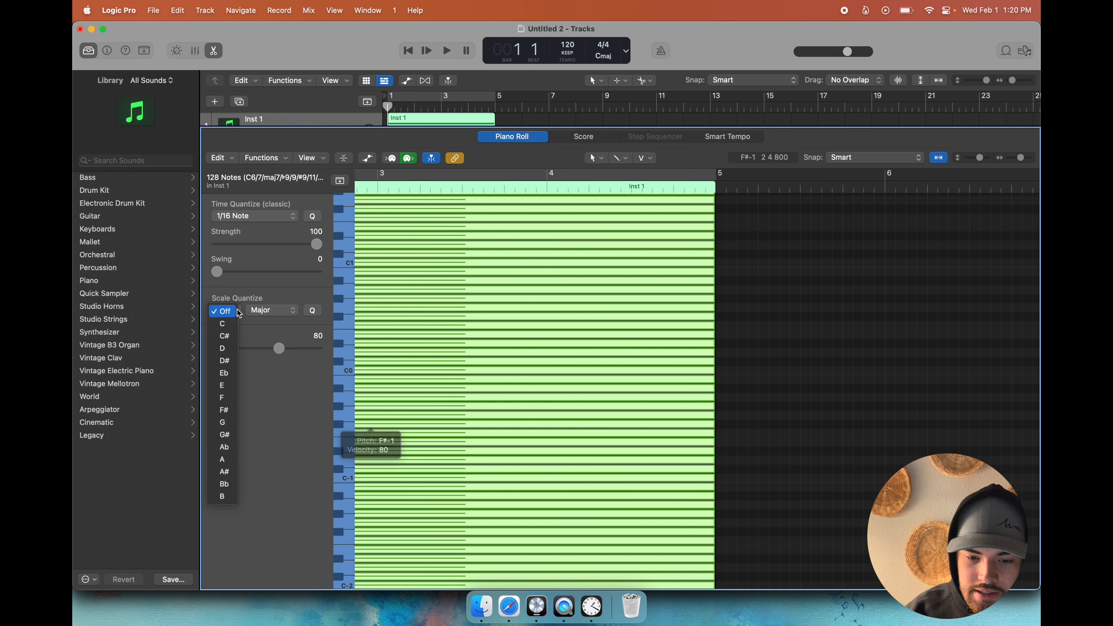
pyautogui.click(274, 295)
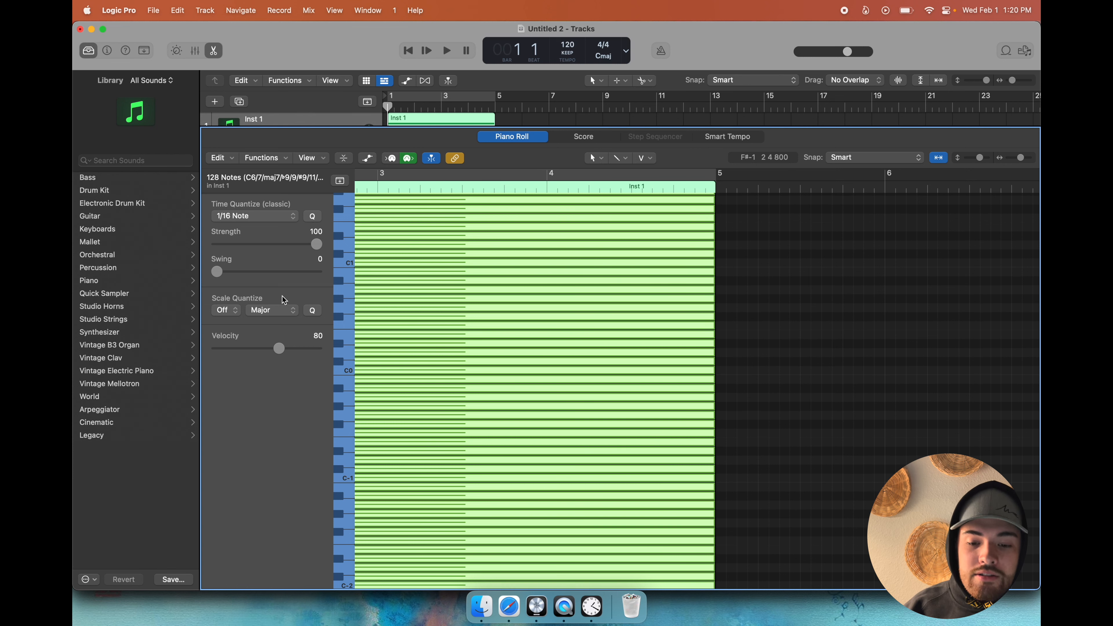
pyautogui.click(281, 309)
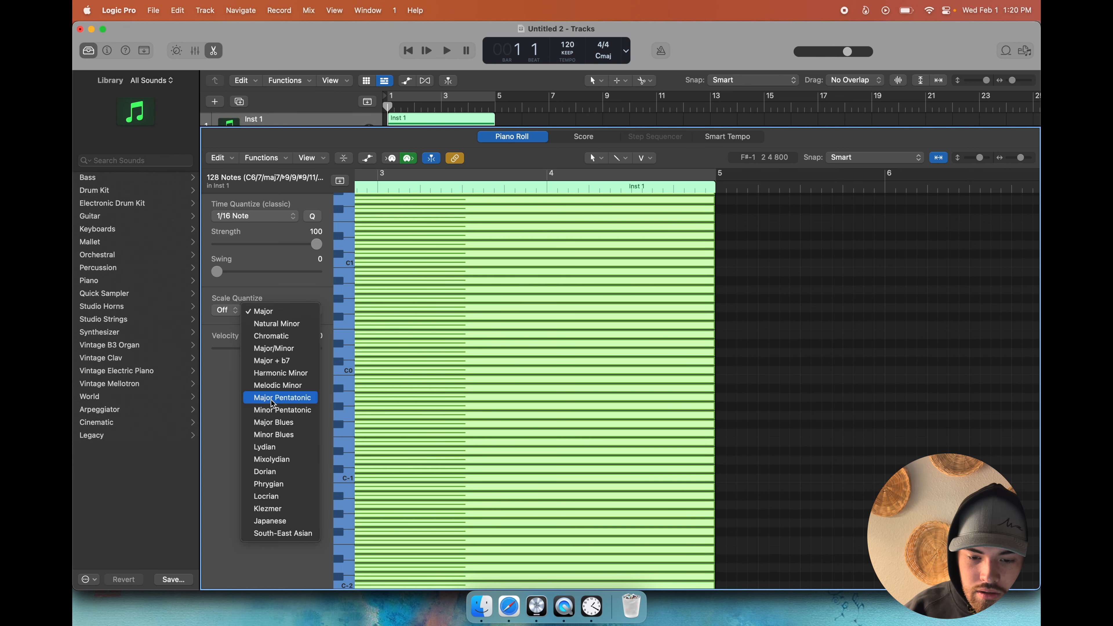
pyautogui.click(277, 323)
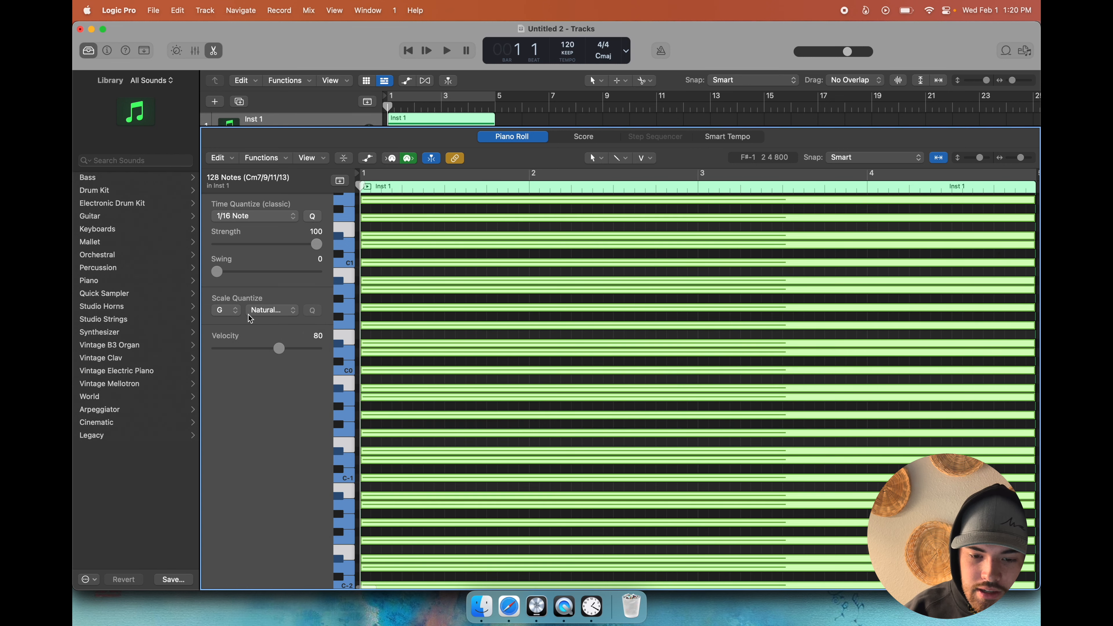
# - Change the scale quantize root of the selected notes to F, keeping Natural Minor, and deselect the notes
pyautogui.click(232, 315)
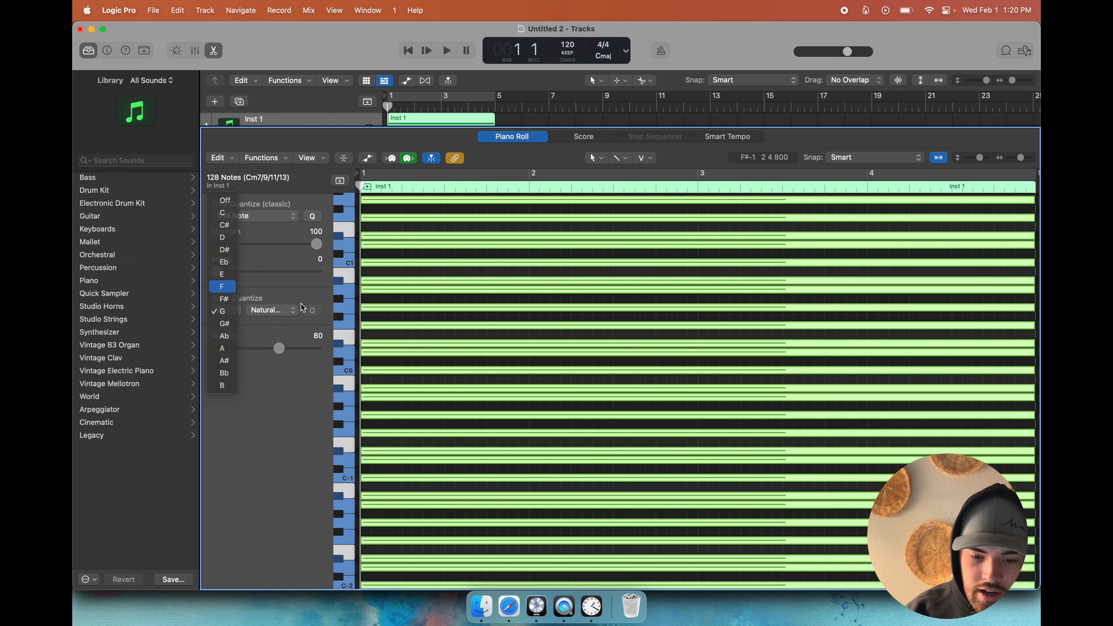
pyautogui.click(232, 287)
pyautogui.hscroll(5, 586, 348)
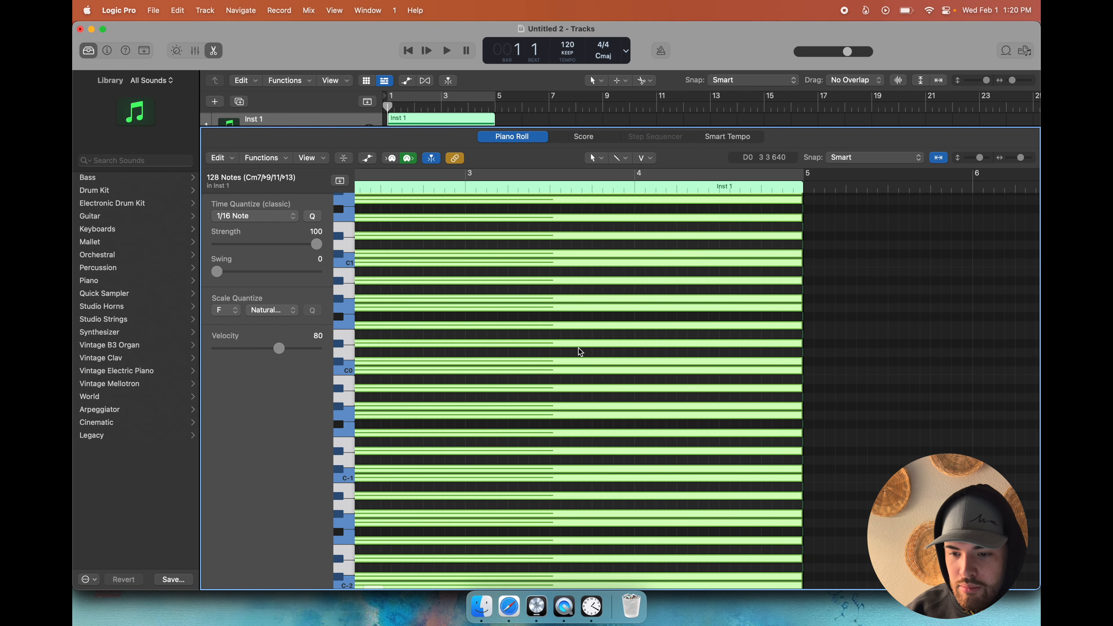
pyautogui.hscroll(-6, 580, 348)
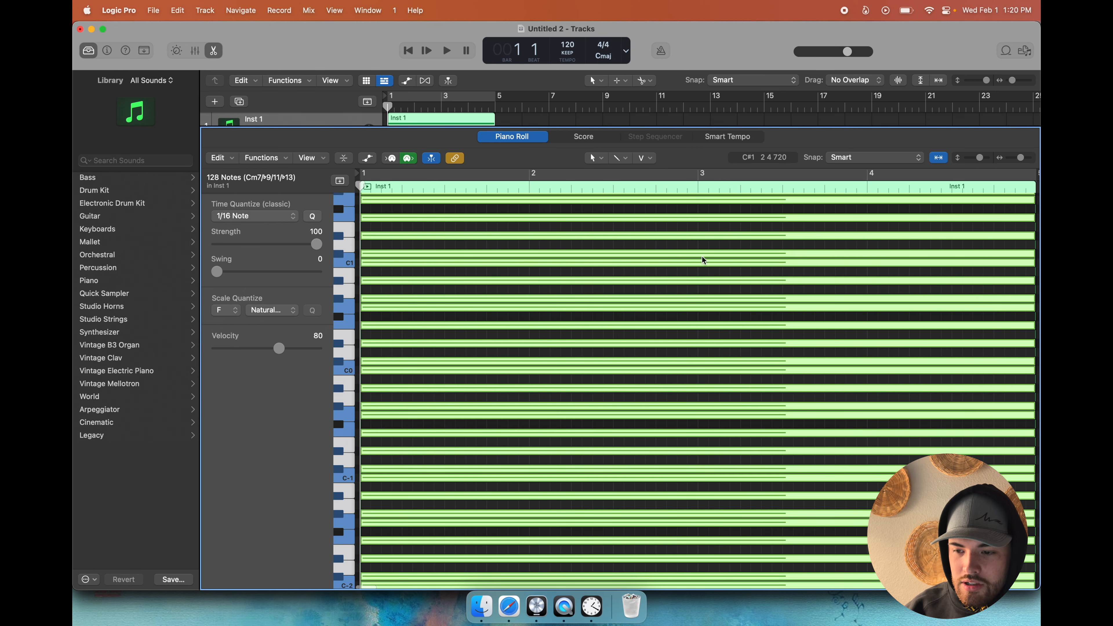
pyautogui.hscroll(5, 658, 278)
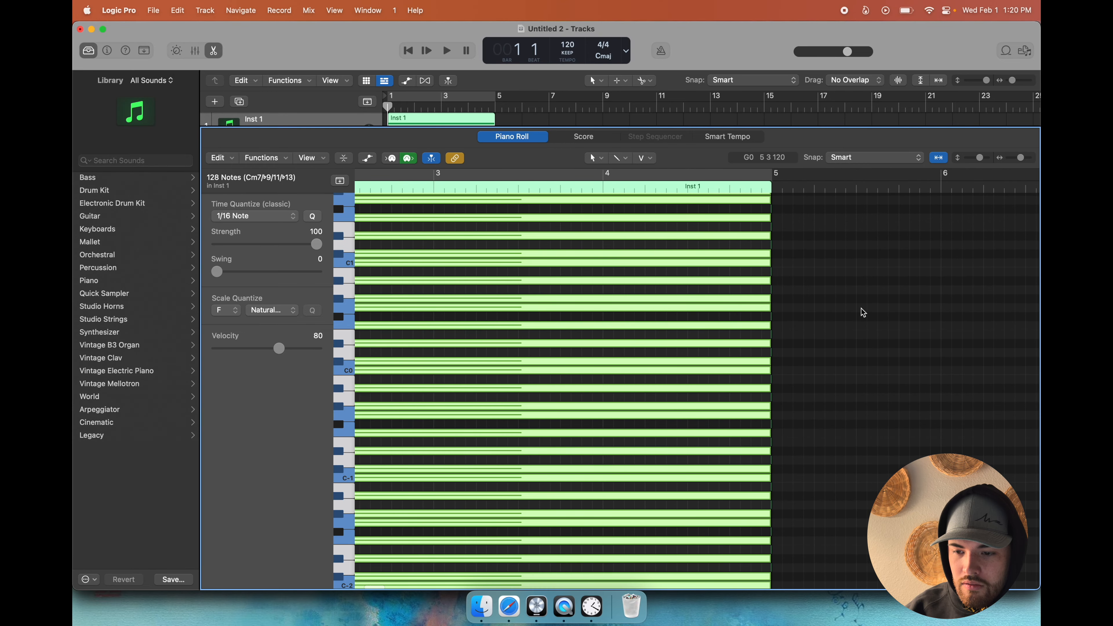
pyautogui.click(821, 373)
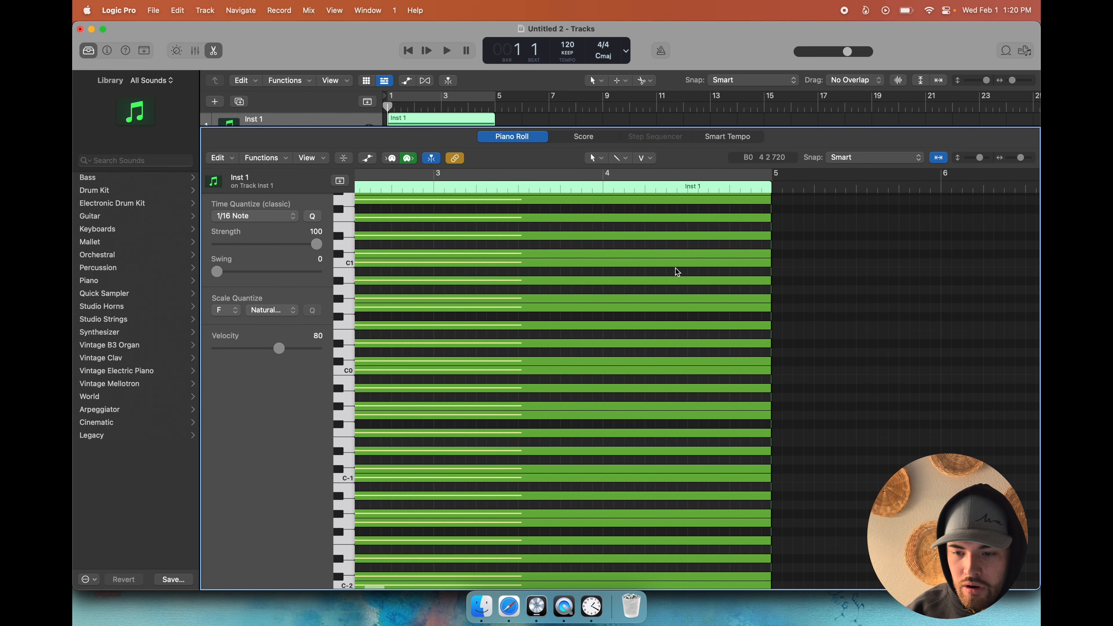
# - Set a four-bar cycle range from bar 5 to bar 9, starting where the Inst 1 region ends
pyautogui.hscroll(5, 807, 335)
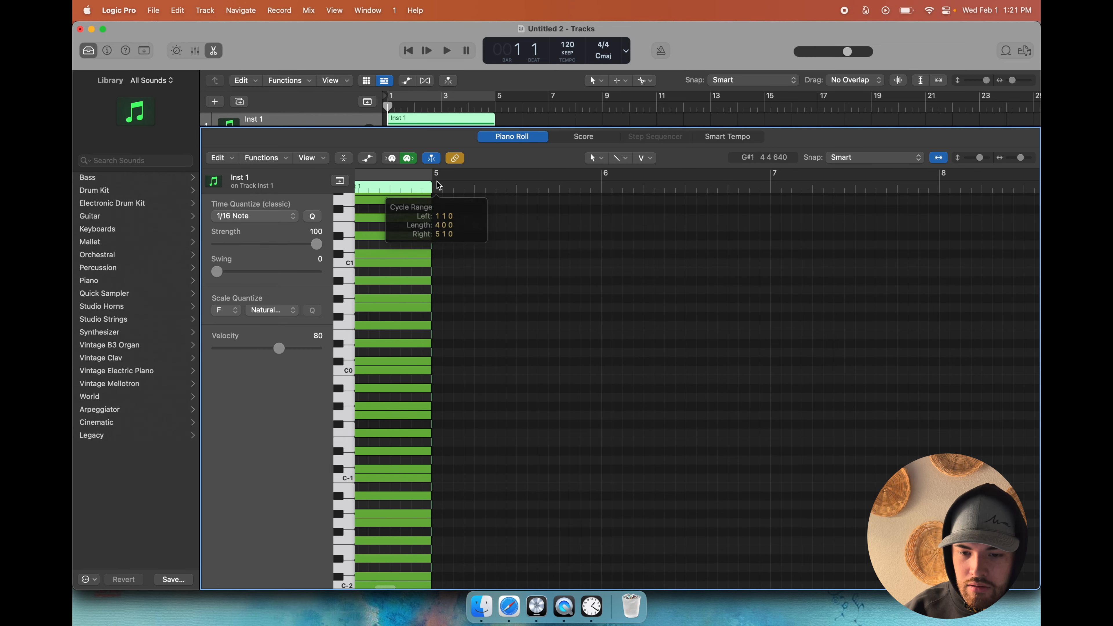
pyautogui.click(438, 177)
pyautogui.moveTo(418, 180); pyautogui.dragTo(692, 182)
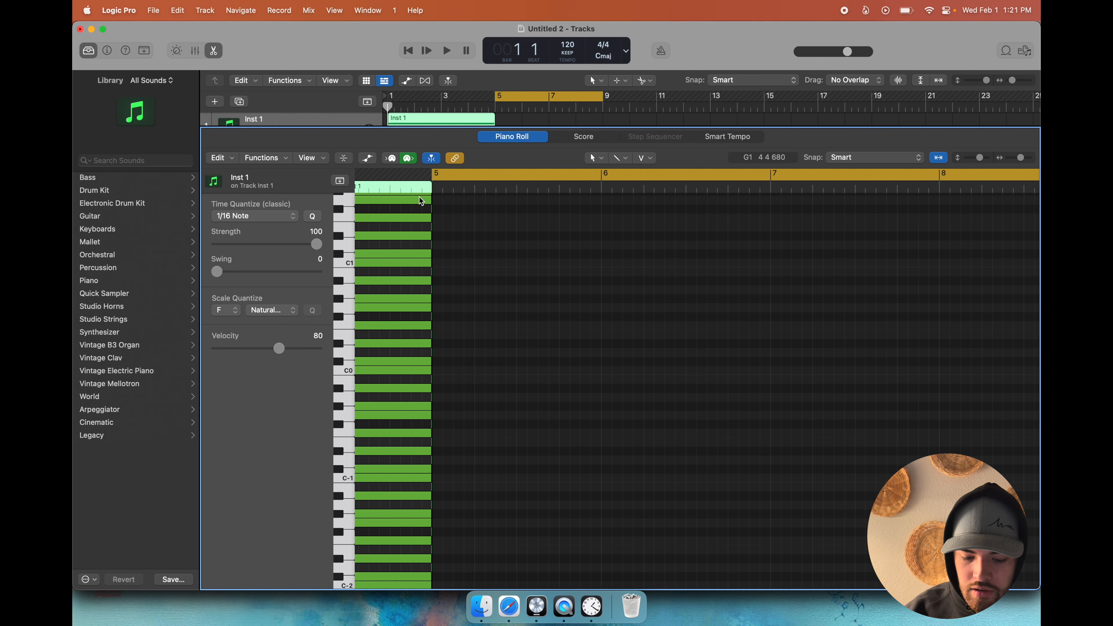
pyautogui.scroll(10, 419, 198)
pyautogui.hscroll(10, 598, 198)
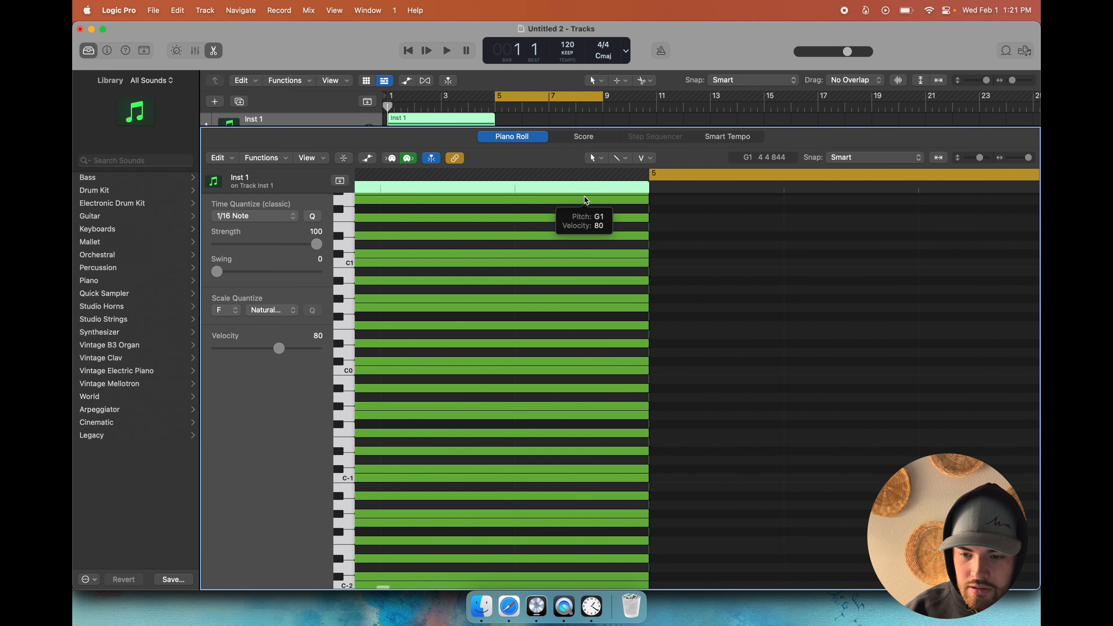
pyautogui.hscroll(10, 585, 200)
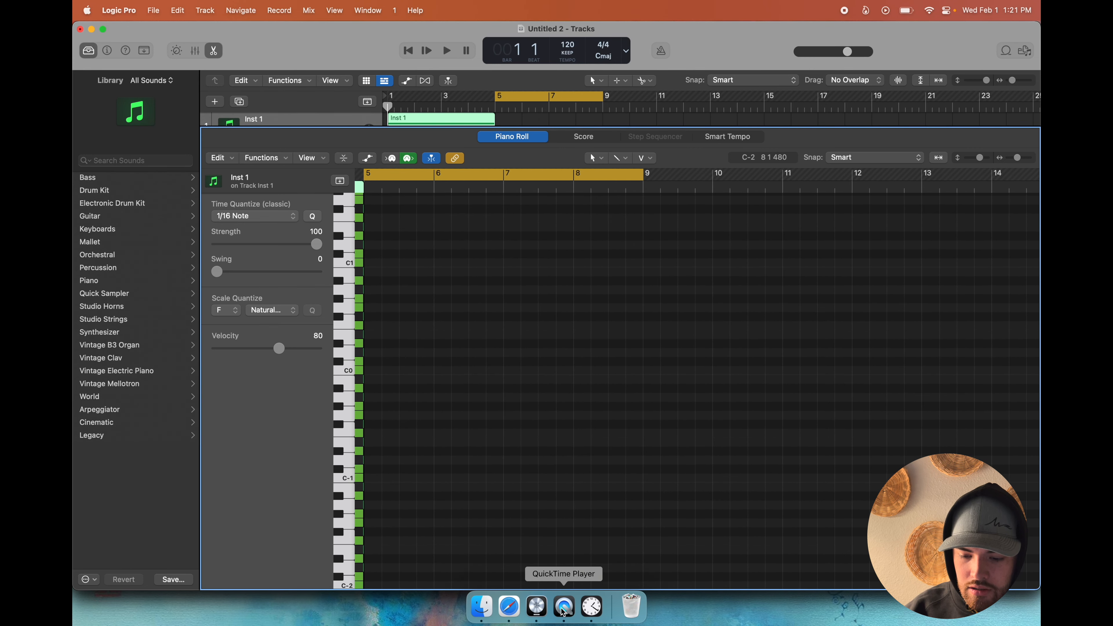
# - Expand the project window to full screen
pyautogui.click(591, 607)
pyautogui.click(257, 485)
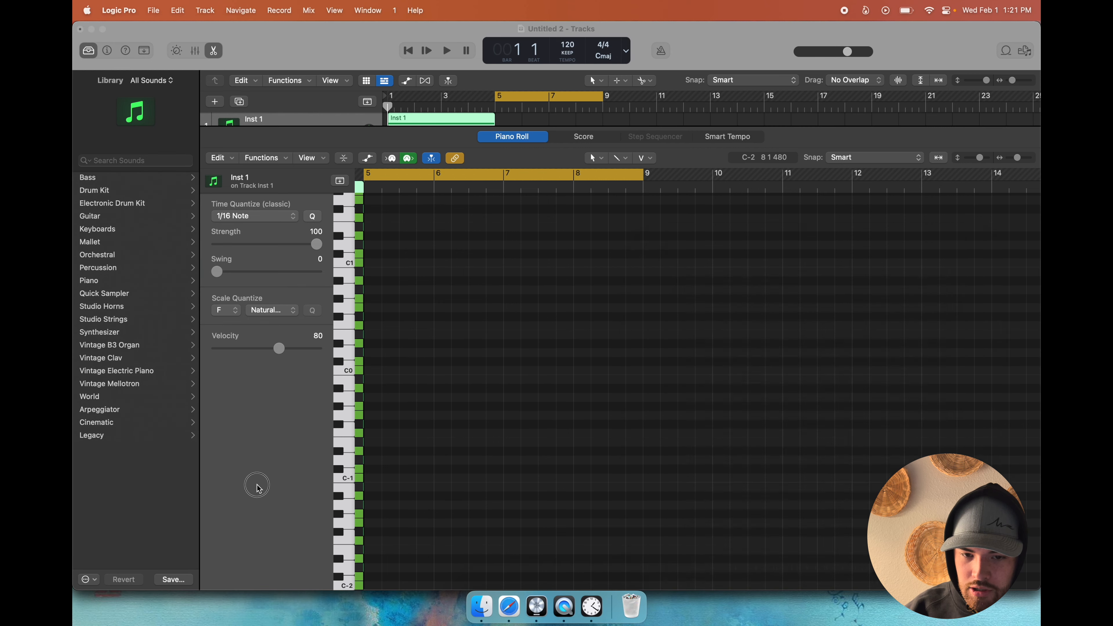
pyautogui.click(102, 29)
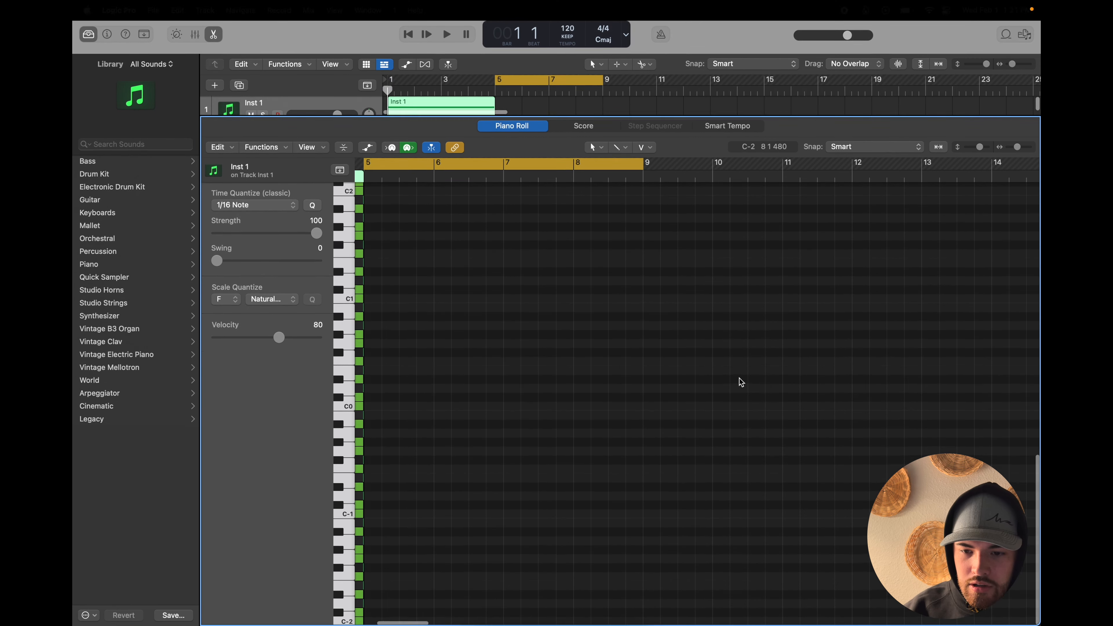
# - Set the project key signature to F minor
pyautogui.scroll(5, 493, 345)
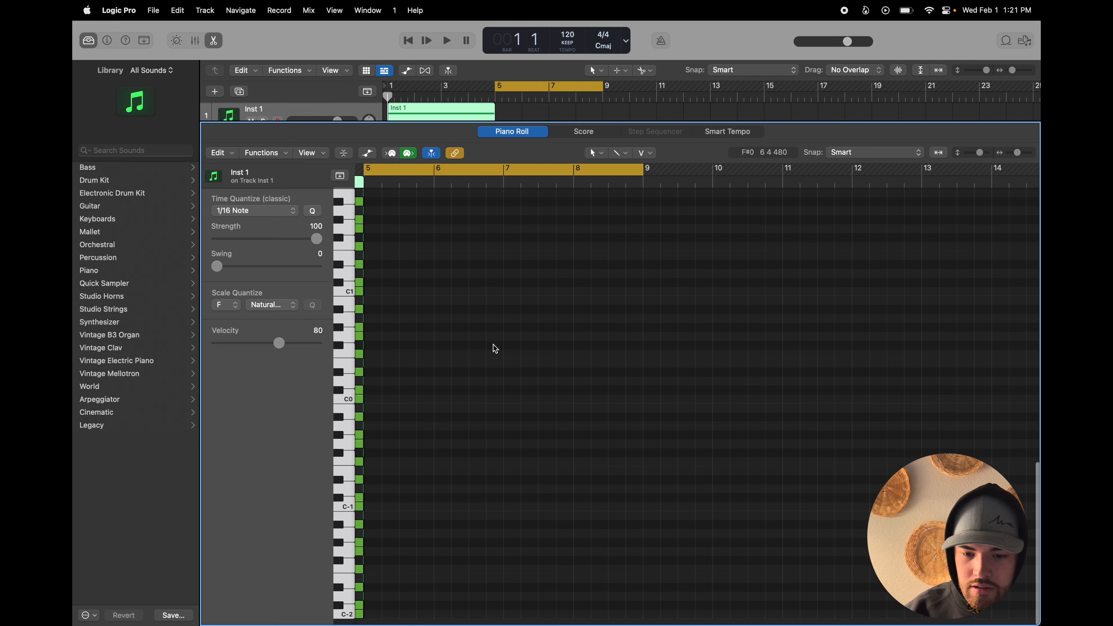
pyautogui.scroll(2, 494, 388)
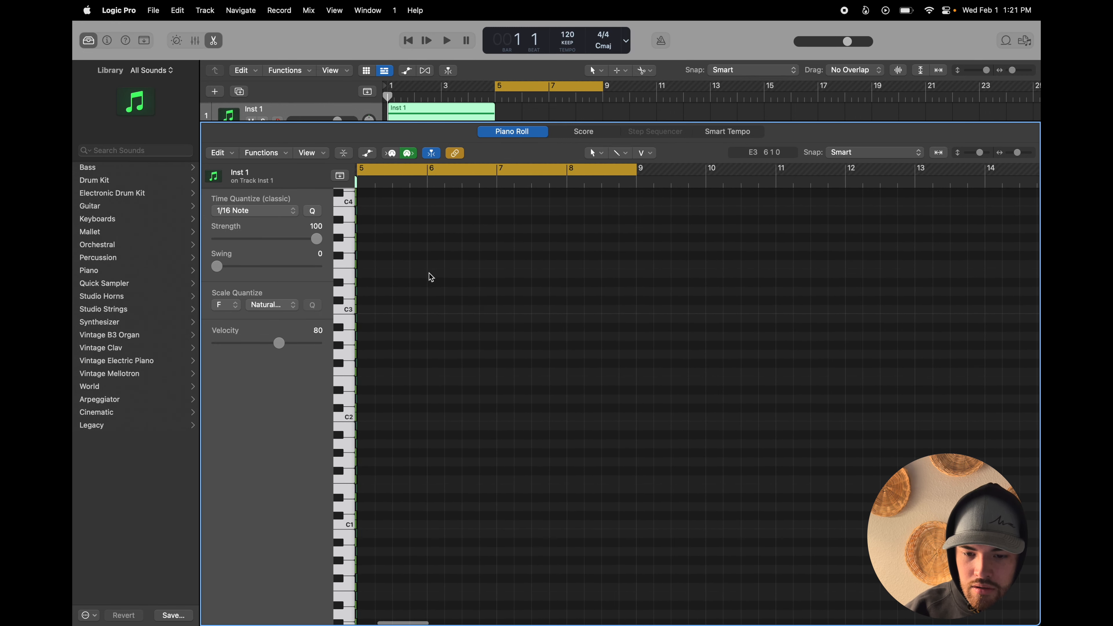
pyautogui.hscroll(-4, 451, 284)
pyautogui.scroll(2, 499, 254)
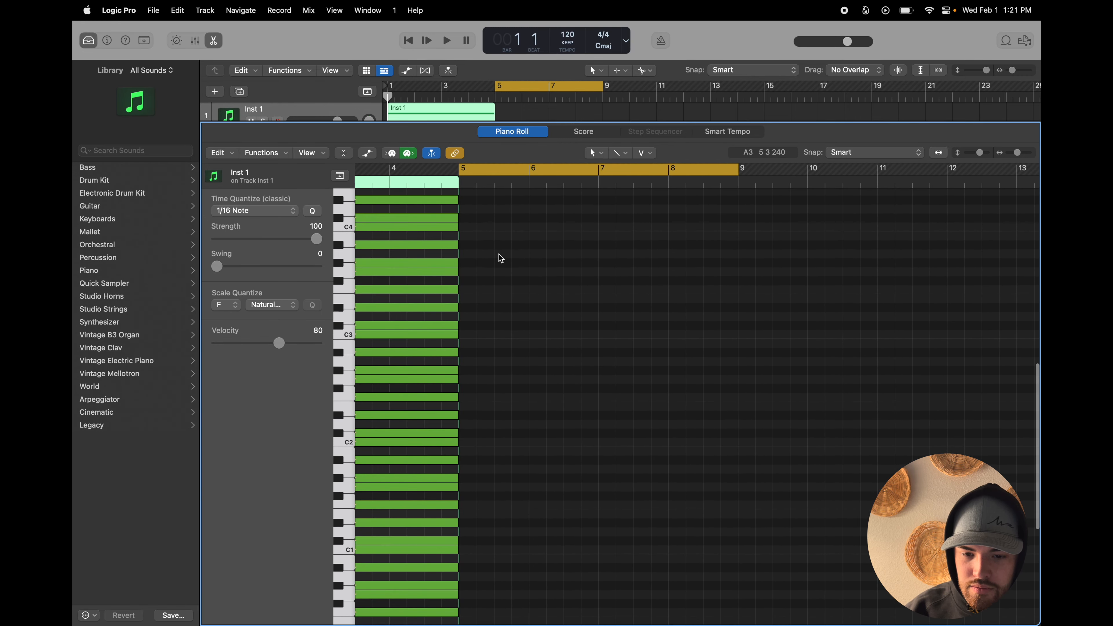
pyautogui.click(603, 44)
pyautogui.click(607, 177)
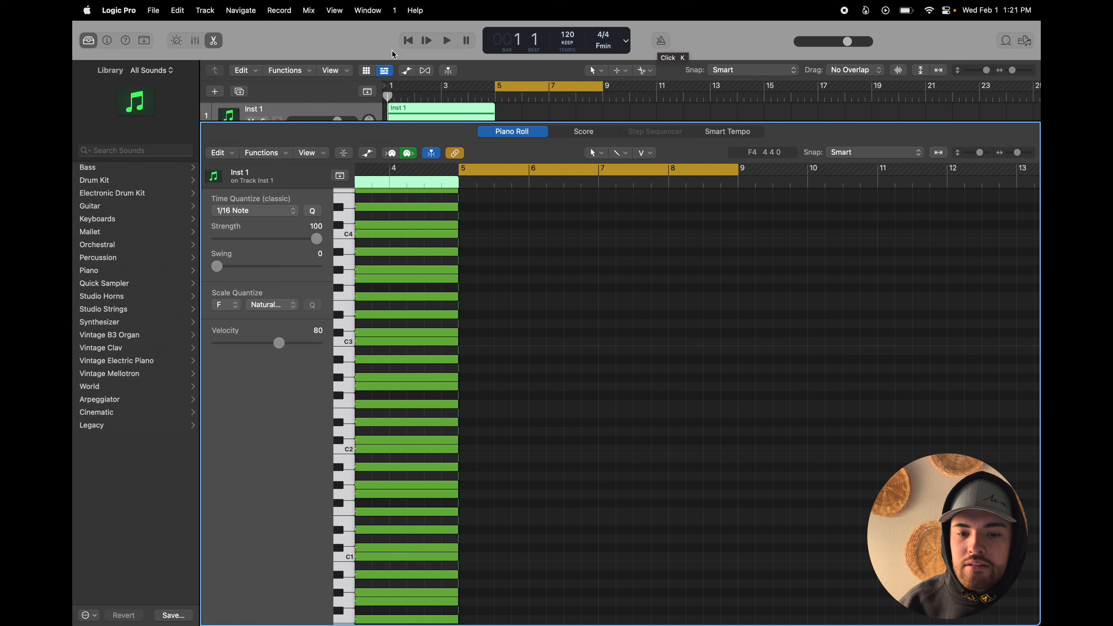
# - Play the cycle range, turn on the metronome click, and stop playback
pyautogui.click(447, 41)
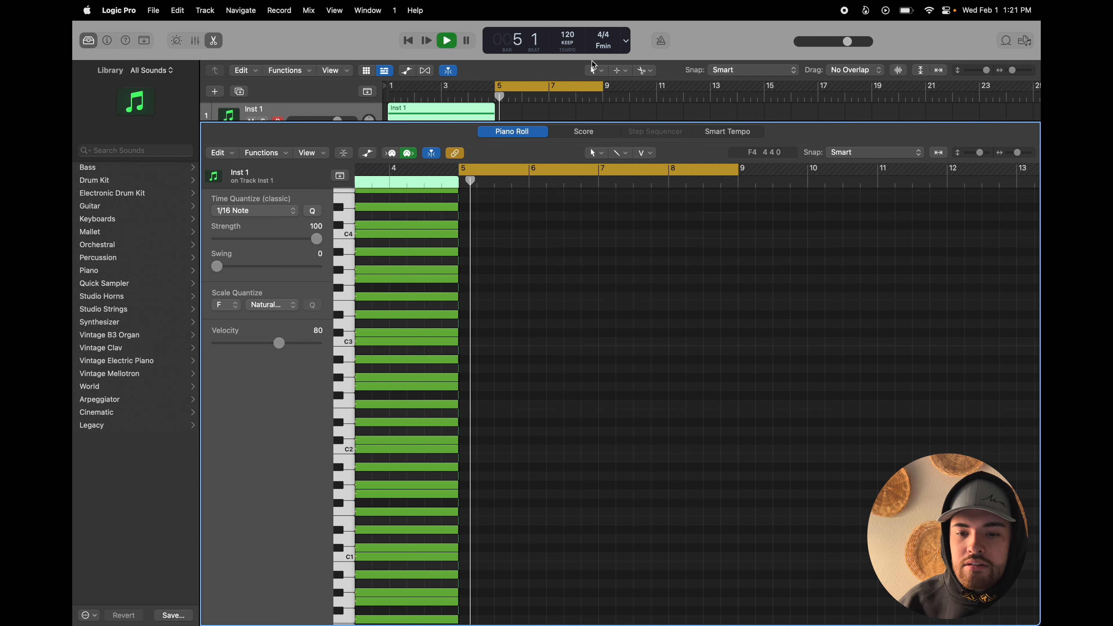
pyautogui.click(661, 45)
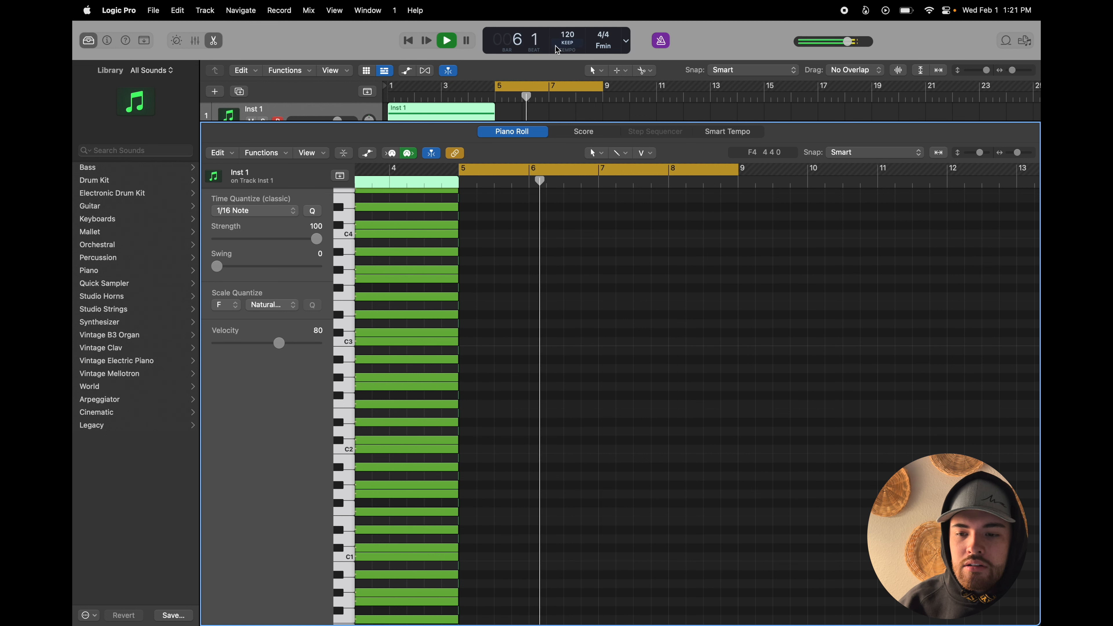
pyautogui.press('space')
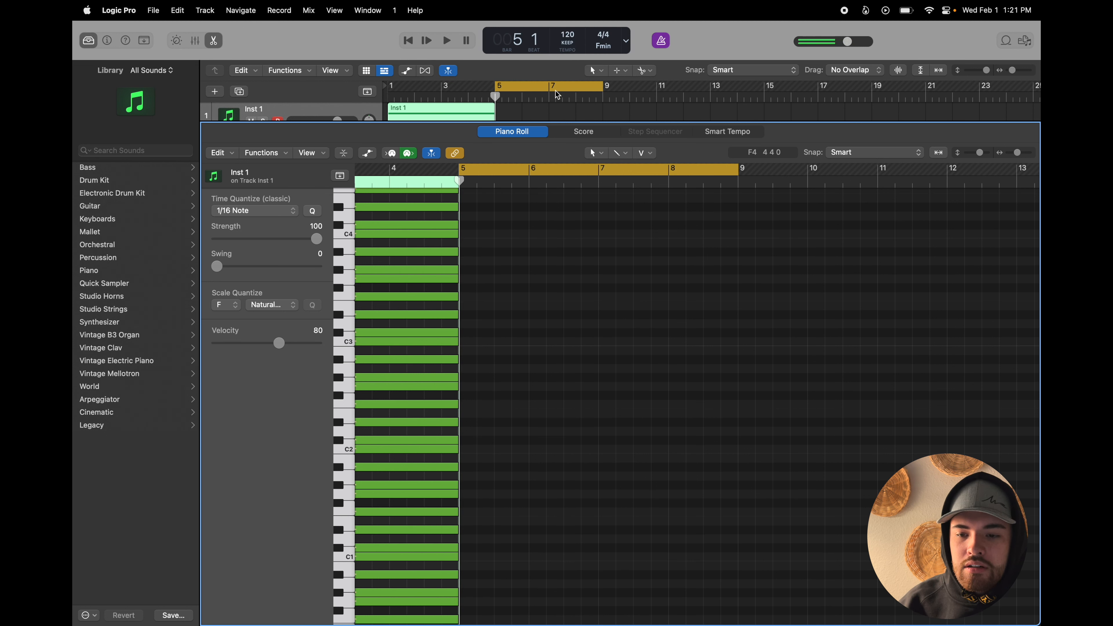
# - Test the metronome by repeatedly starting and stopping the cycle playback while raising the system volume
pyautogui.press('space')
pyautogui.press('XF86AudioRaiseVolume')
pyautogui.press('space')
pyautogui.press('space')
pyautogui.press('space')
pyautogui.press('space')
pyautogui.press('space')
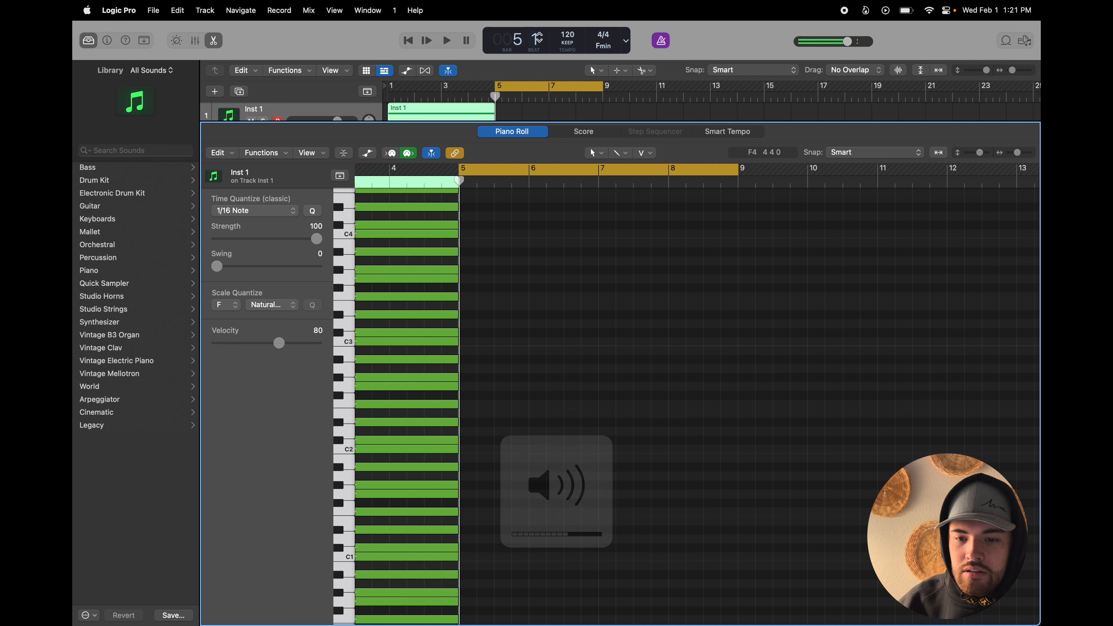
pyautogui.press('space')
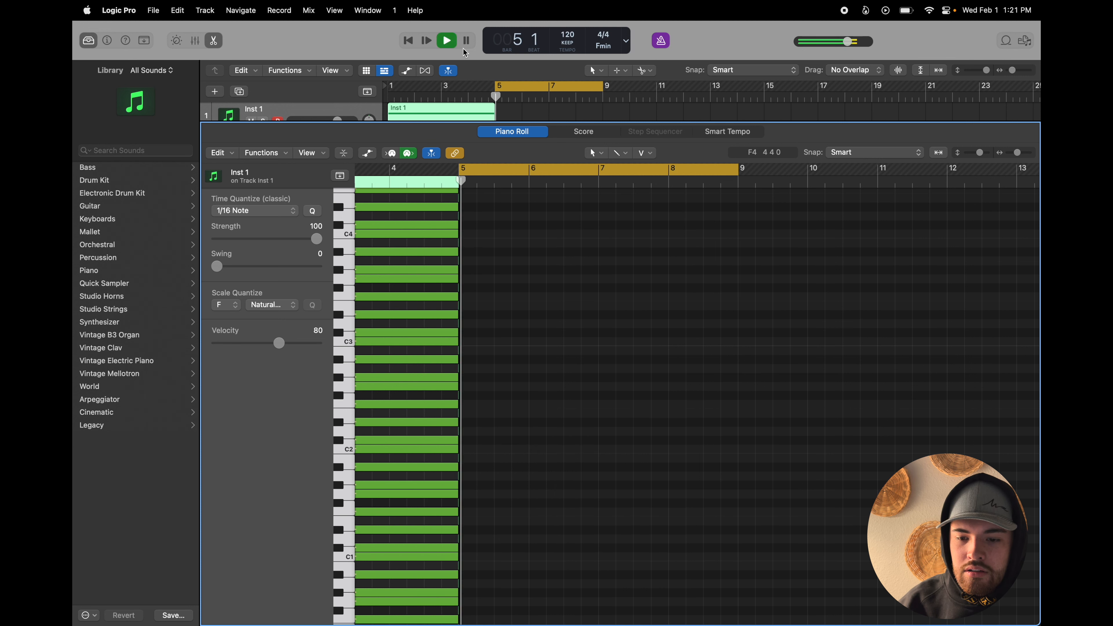
pyautogui.press('space')
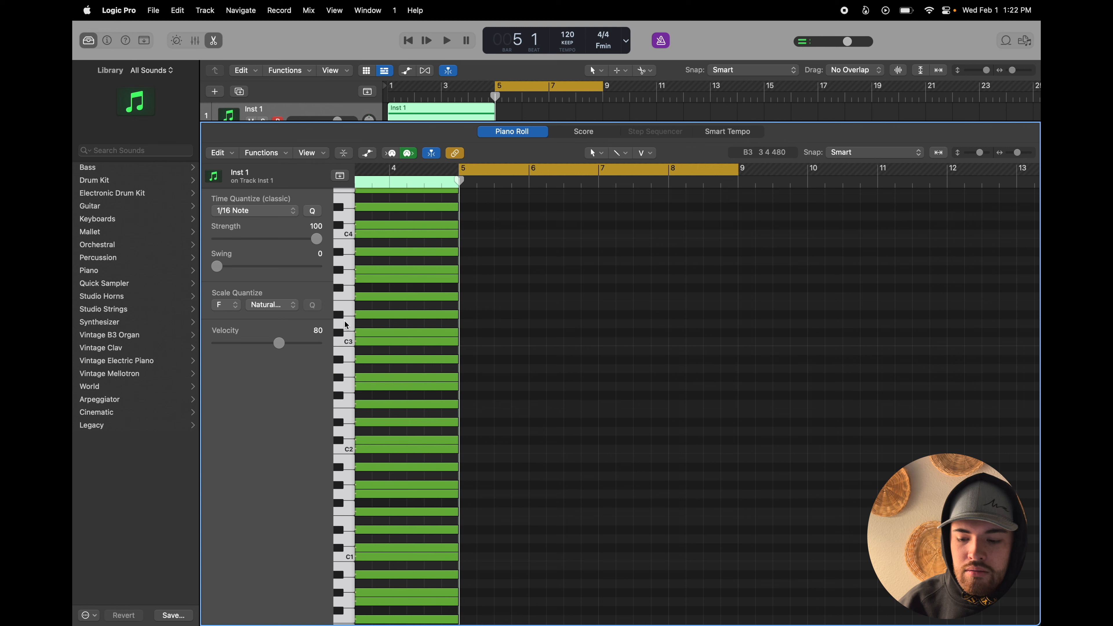
pyautogui.press('XF86AudioRaiseVolume')
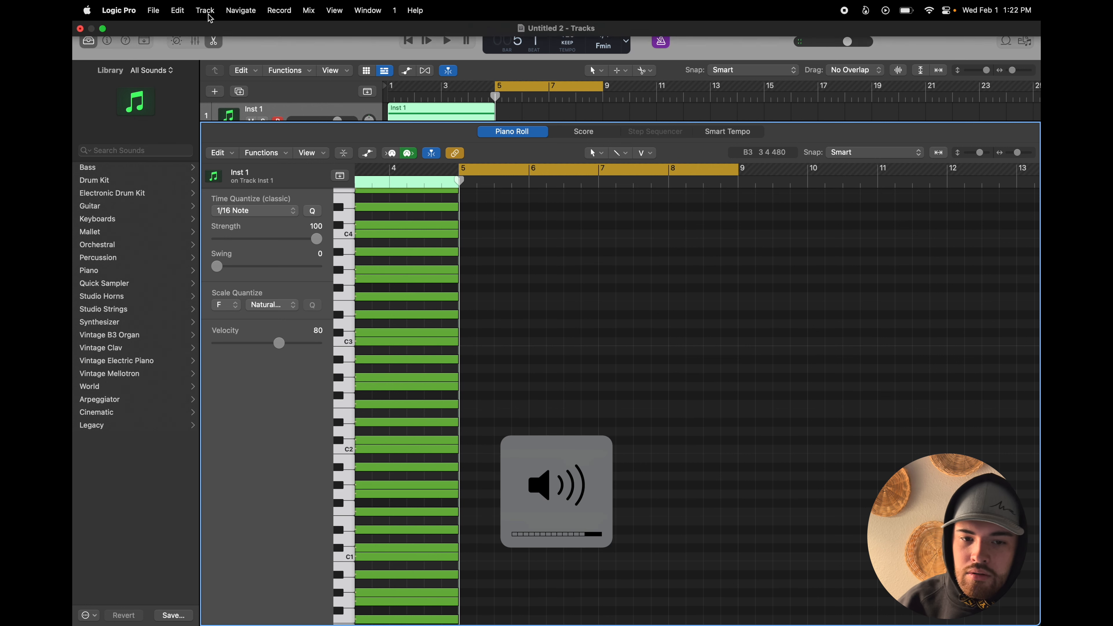
# - Check the output and input device options in the audio settings, then close the settings
pyautogui.click(154, 10)
pyautogui.moveTo(118, 10)
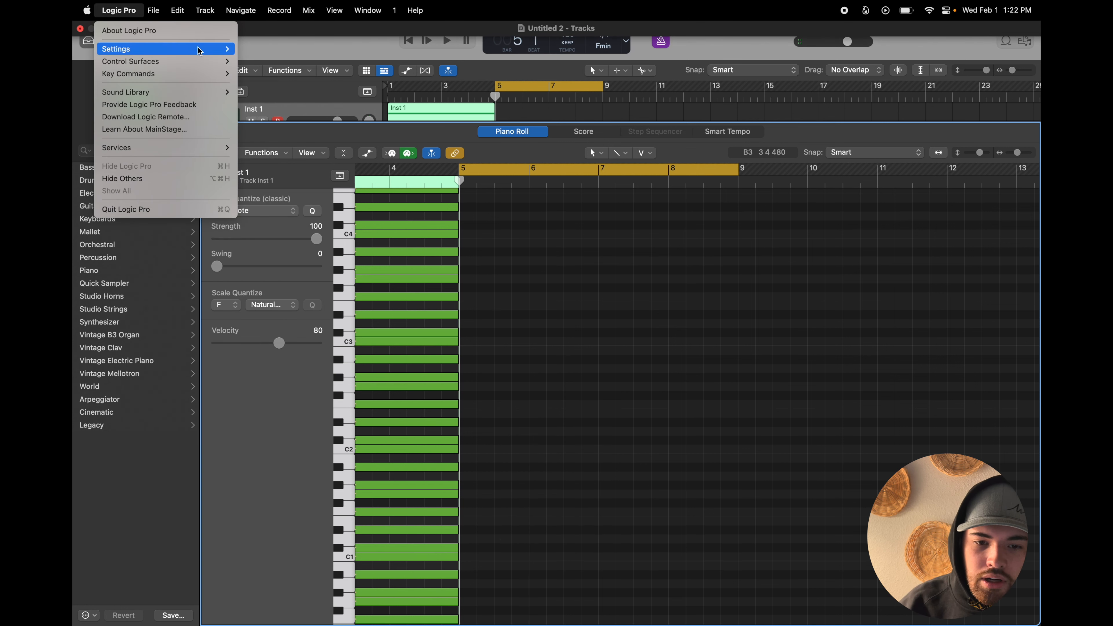
pyautogui.moveTo(199, 51)
pyautogui.click(398, 64)
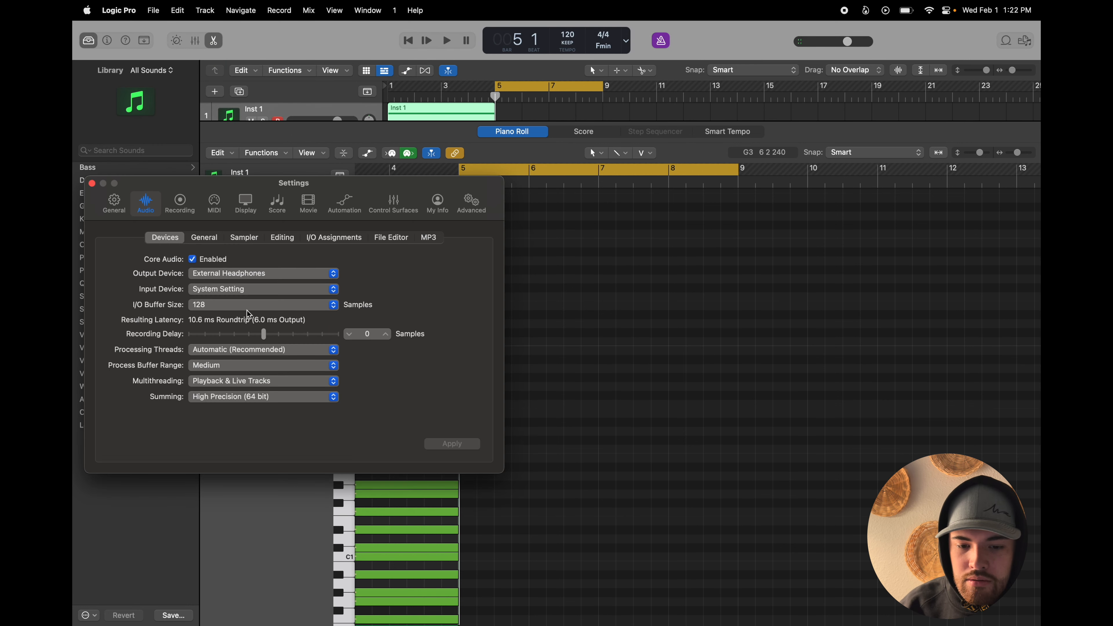
pyautogui.click(250, 273)
pyautogui.click(250, 274)
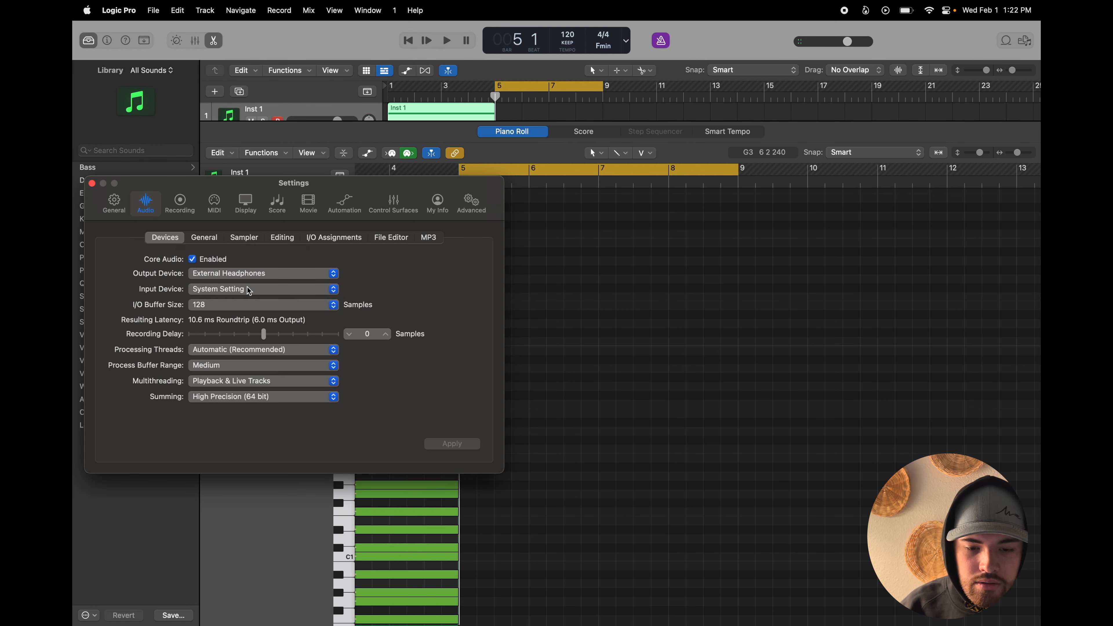
pyautogui.click(249, 290)
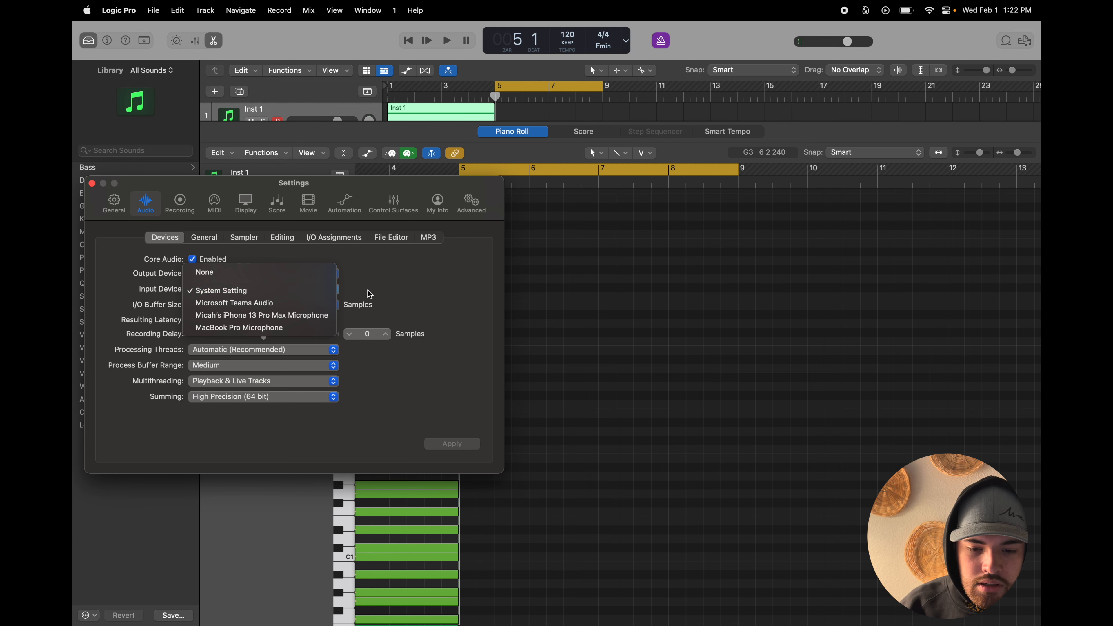
pyautogui.click(380, 291)
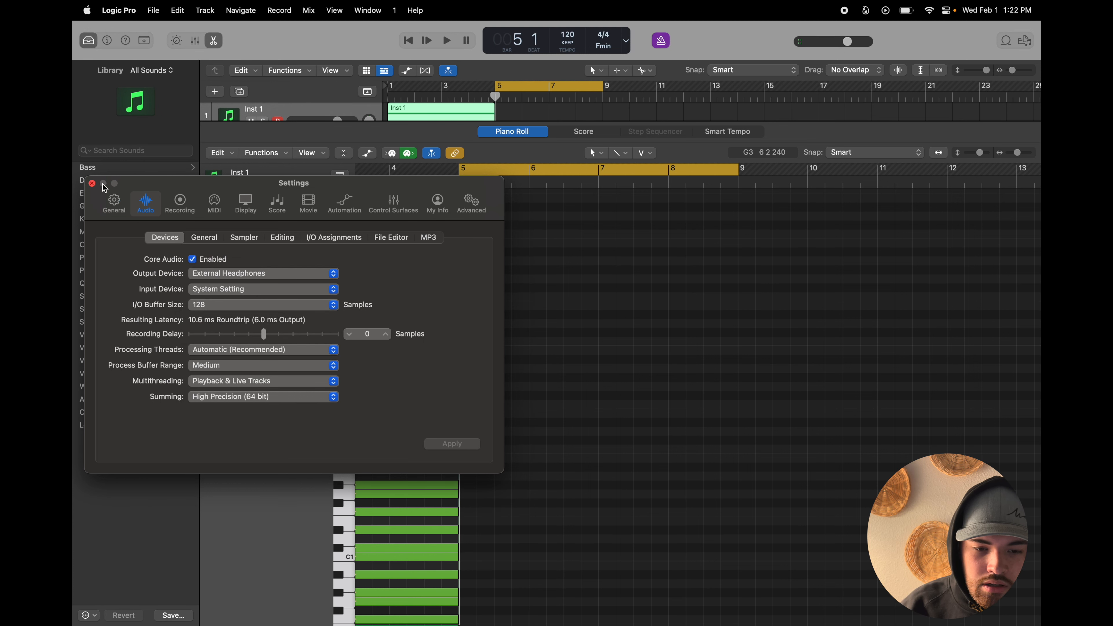
pyautogui.click(92, 184)
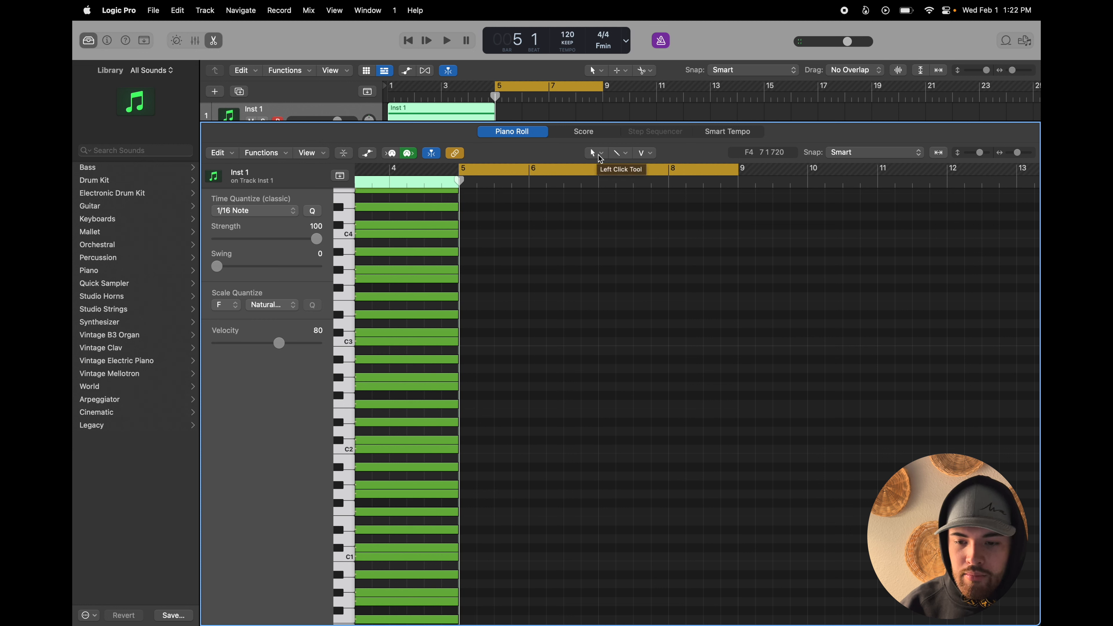
# - Draw an F2 note at the start of bar 5 with the Pencil tool, about half a bar long
pyautogui.press('t')
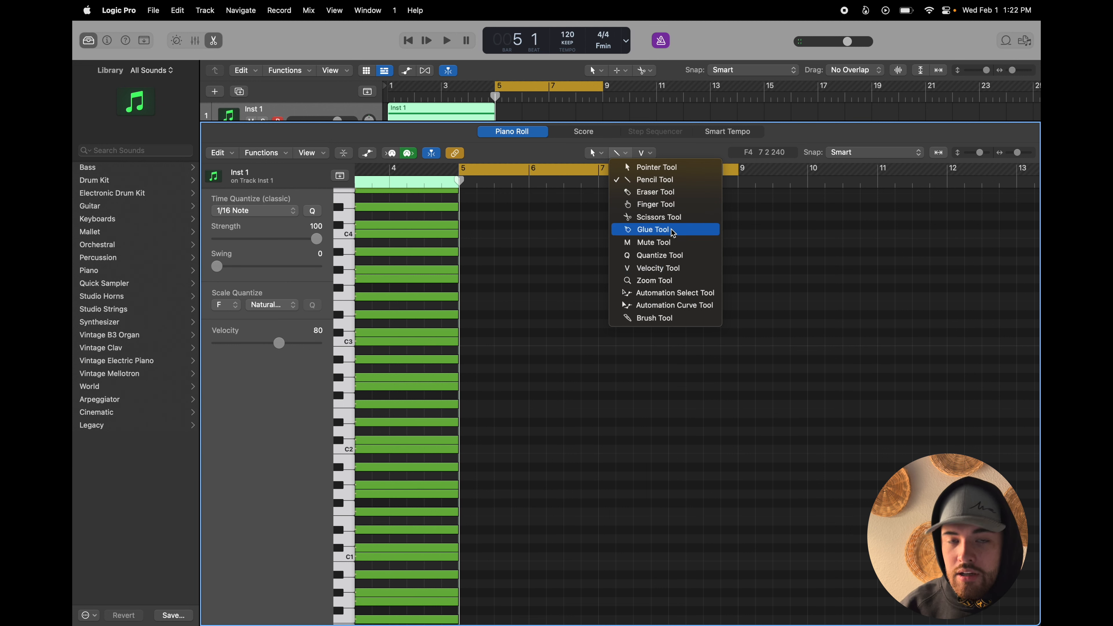
pyautogui.click(530, 350)
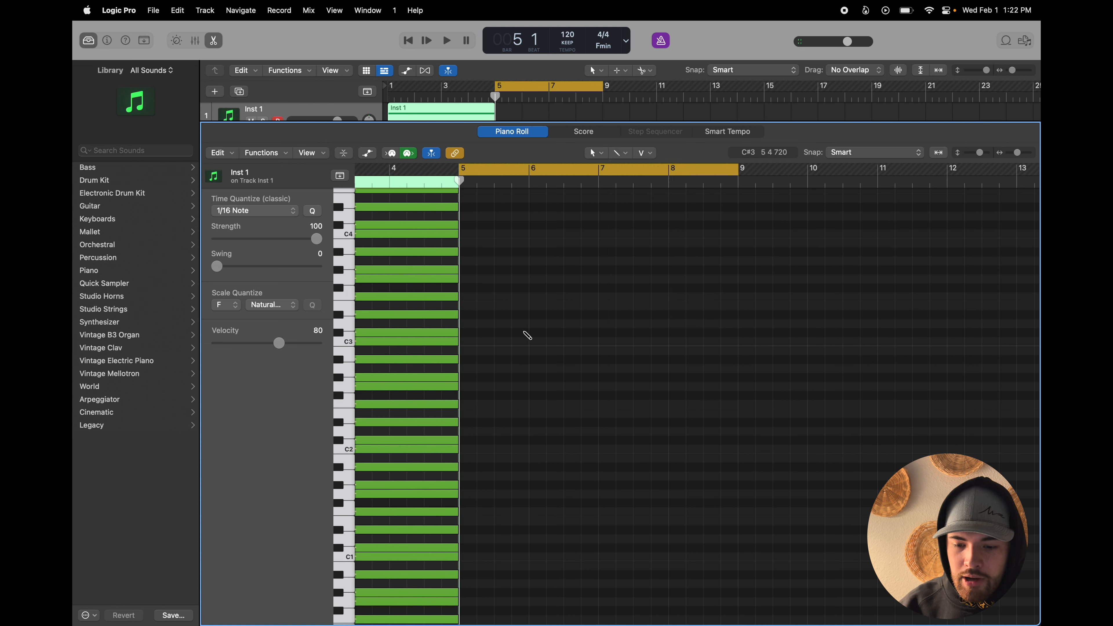
pyautogui.keyDown('super'); pyautogui.click(465, 341); pyautogui.keyUp('super')
pyautogui.moveTo(496, 342); pyautogui.dragTo(493, 406)
pyautogui.moveTo(736, 405); pyautogui.dragTo(493, 405)
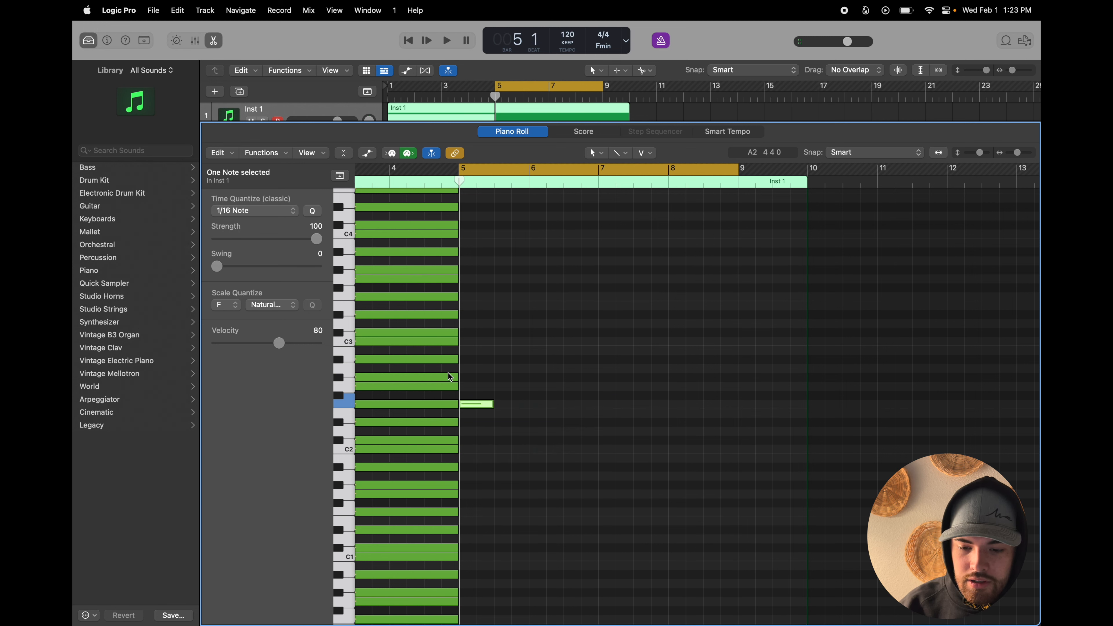
# - Add G#2 and C3 notes above the F2 at the start of bar 5 and play the chord back
pyautogui.keyDown('super'); pyautogui.click(462, 377); pyautogui.keyUp('super')
pyautogui.keyDown('super'); pyautogui.click(463, 341); pyautogui.keyUp('super')
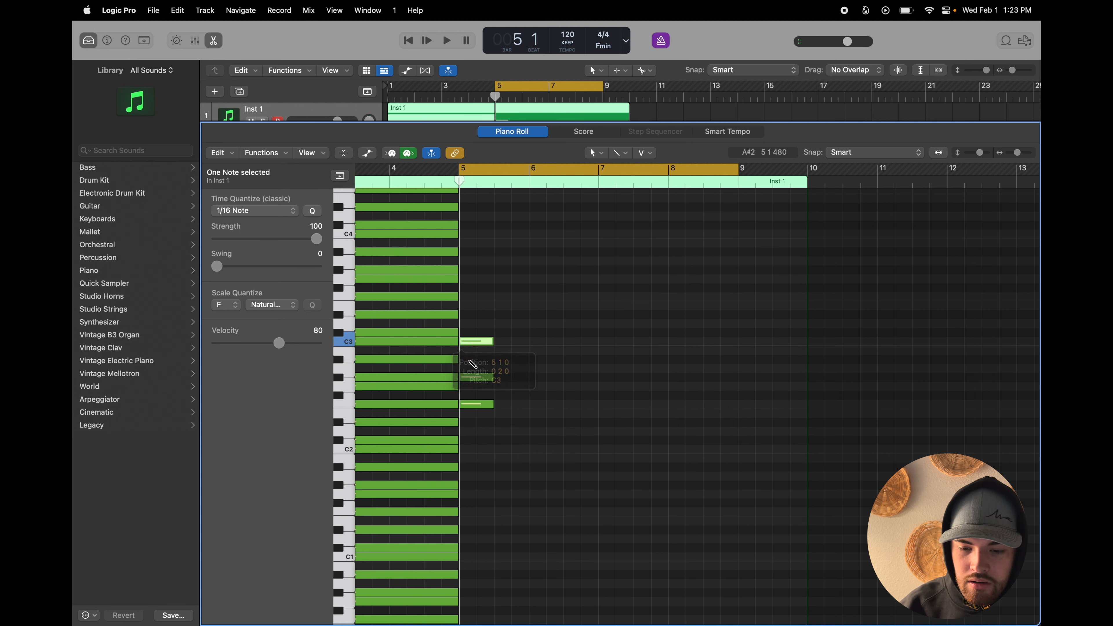
pyautogui.press('space')
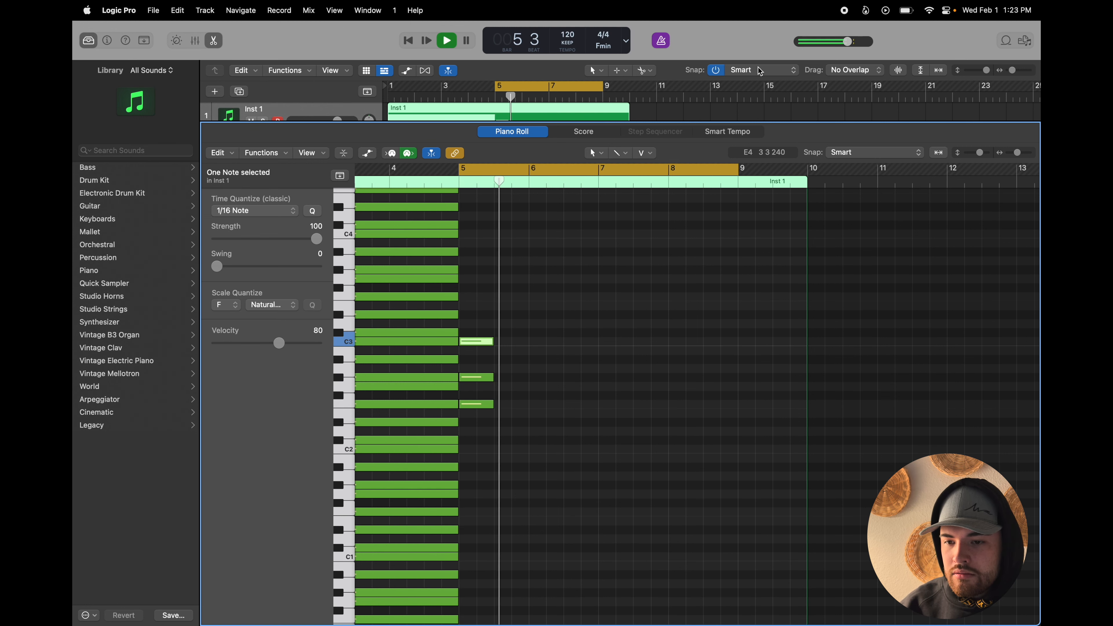
pyautogui.press('space')
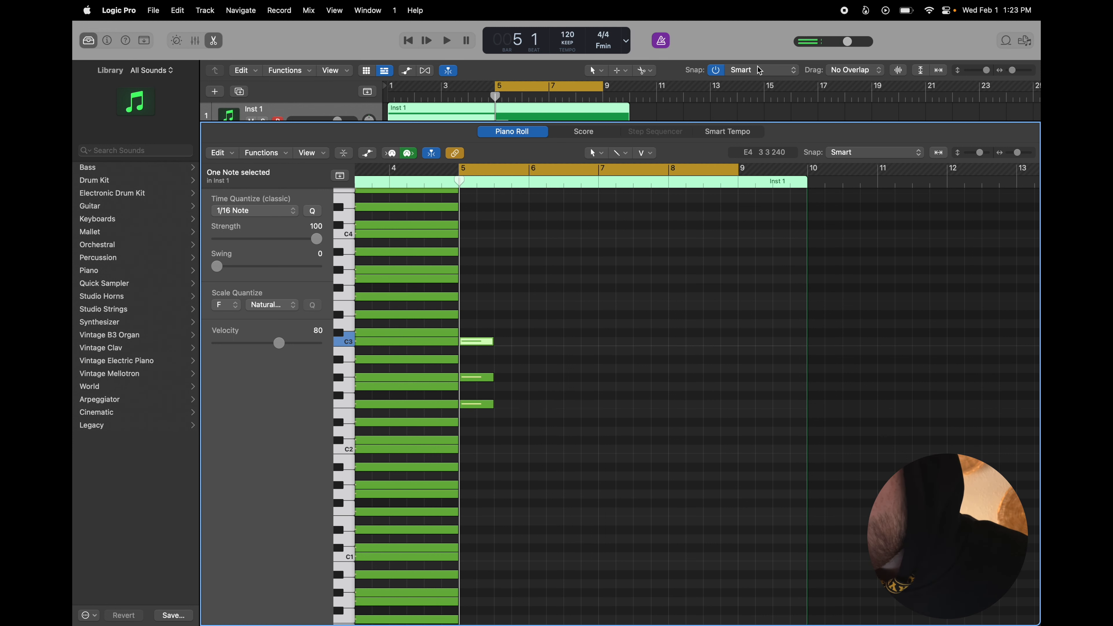
pyautogui.press('space')
pyautogui.press('space')
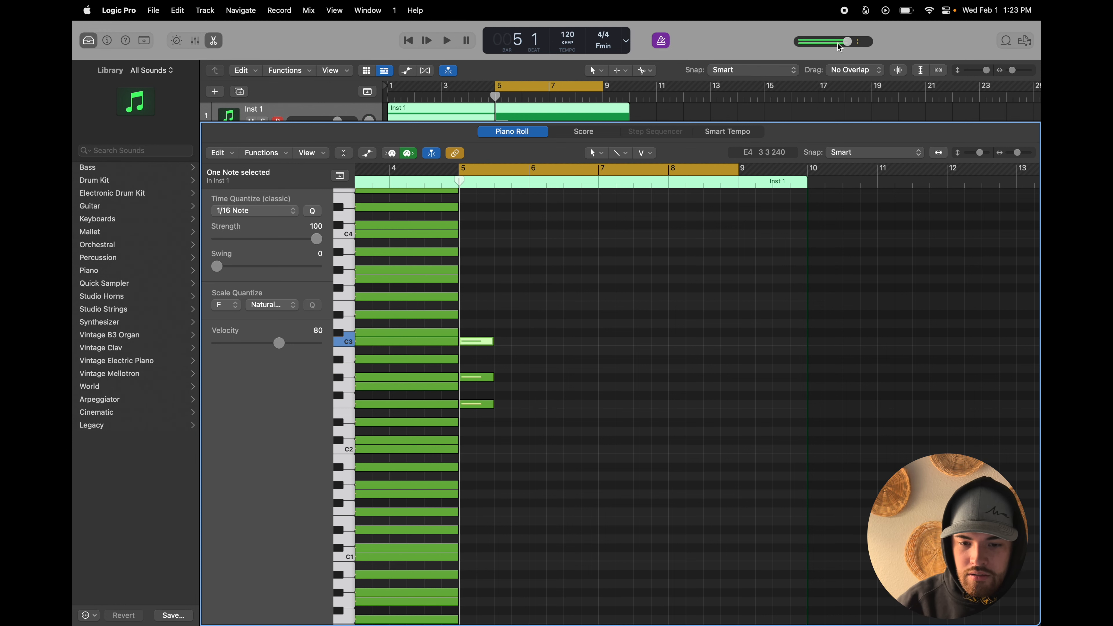
# - Close the Piano Roll and pick Bell Just Tuning MF from the Bell category in the track's Icarus patch browser
pyautogui.click(214, 42)
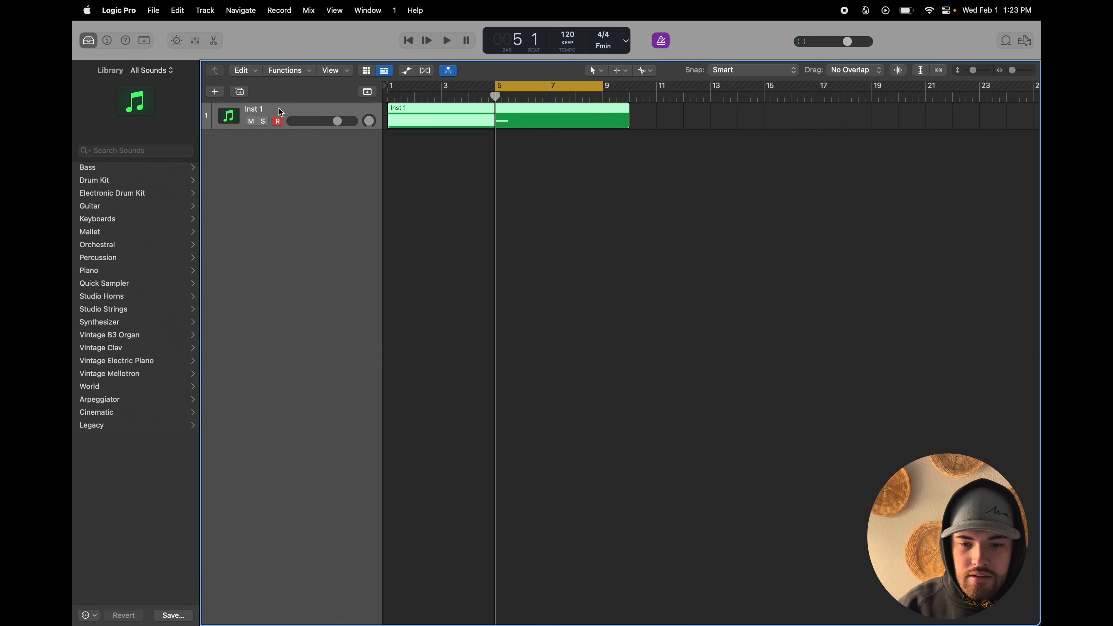
pyautogui.click(137, 108)
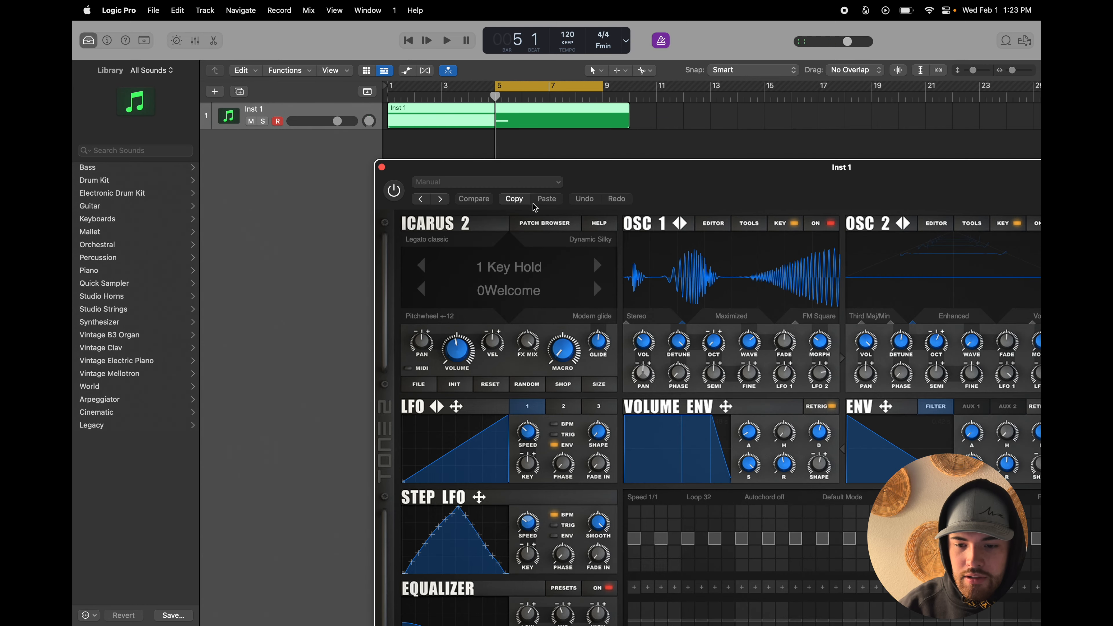
pyautogui.click(565, 221)
pyautogui.click(618, 335)
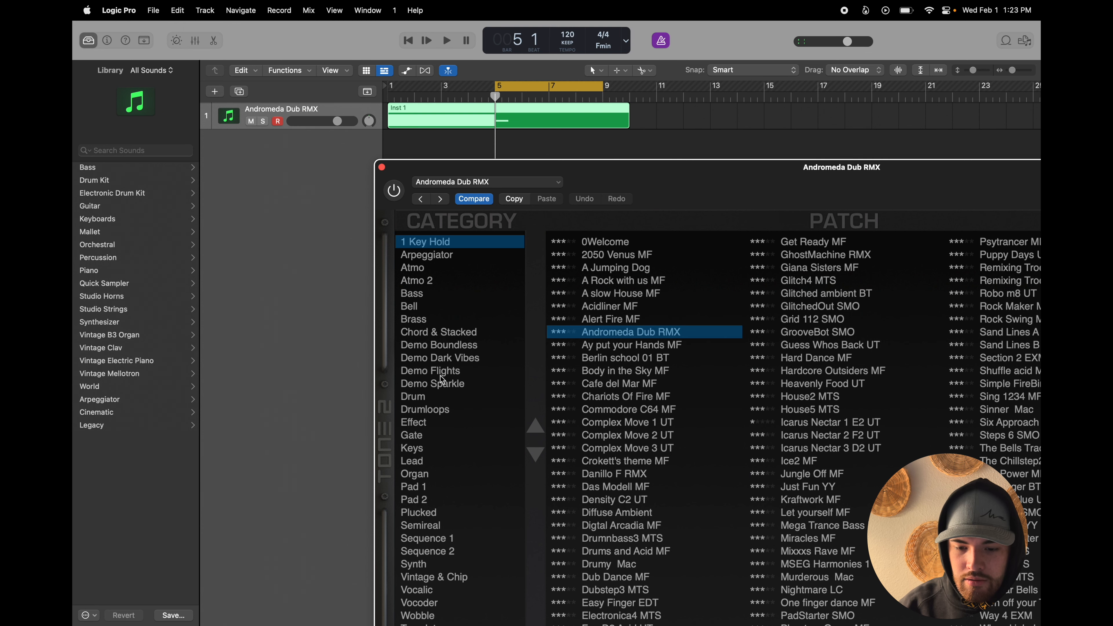
pyautogui.click(409, 306)
pyautogui.click(626, 319)
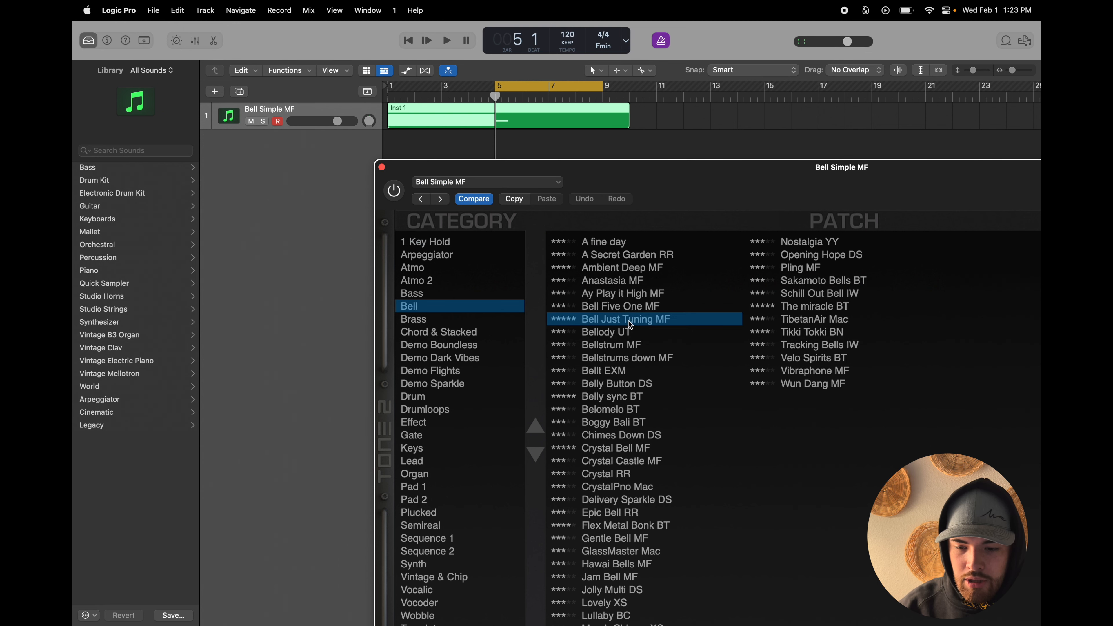
# - Audition the bell patch with playback and the synth's on-screen keyboard, then close the plug-in window and stop playback
pyautogui.press('space')
pyautogui.doubleClick(598, 171)
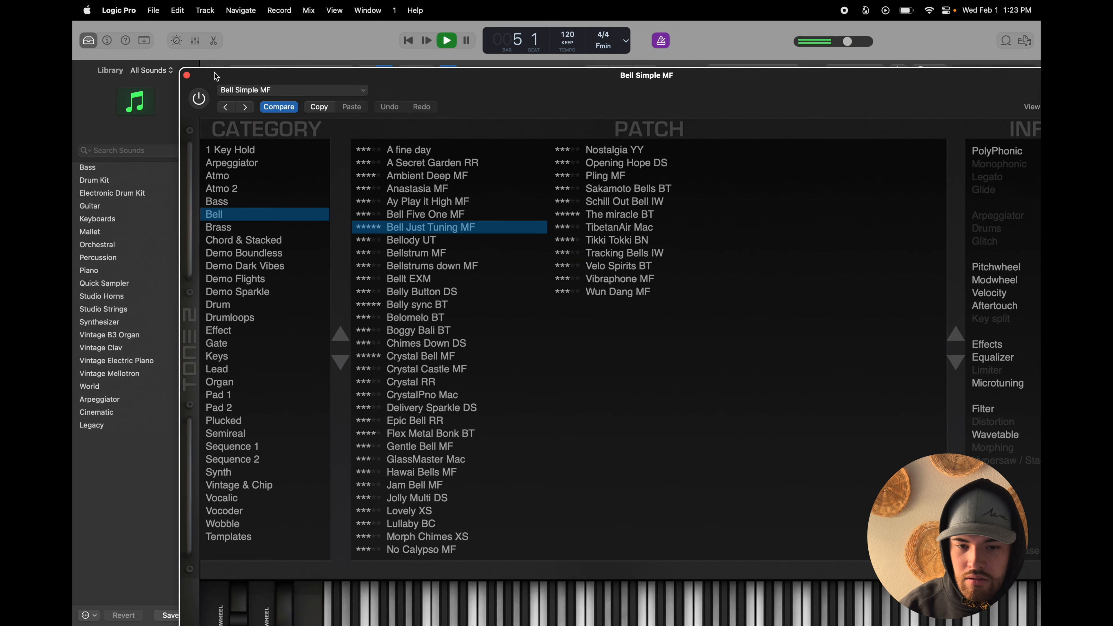
pyautogui.click(666, 602)
pyautogui.click(676, 610)
pyautogui.click(670, 609)
pyautogui.click(186, 75)
pyautogui.press('space')
# - Save the project in the Logic folder under the name 43
pyautogui.press('super+s')
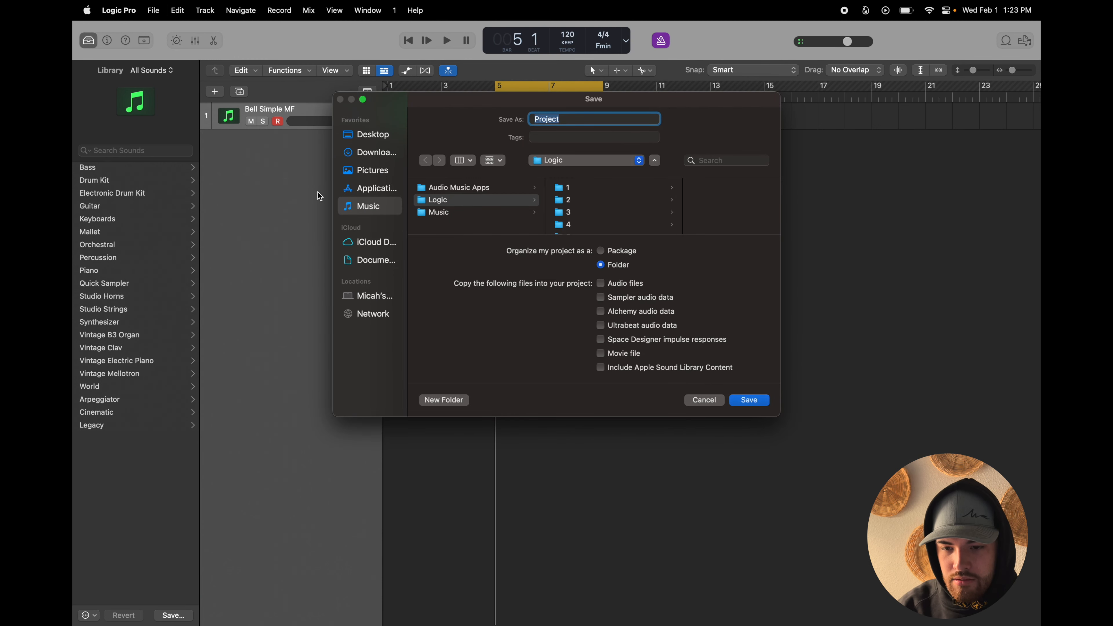
pyautogui.write('43')
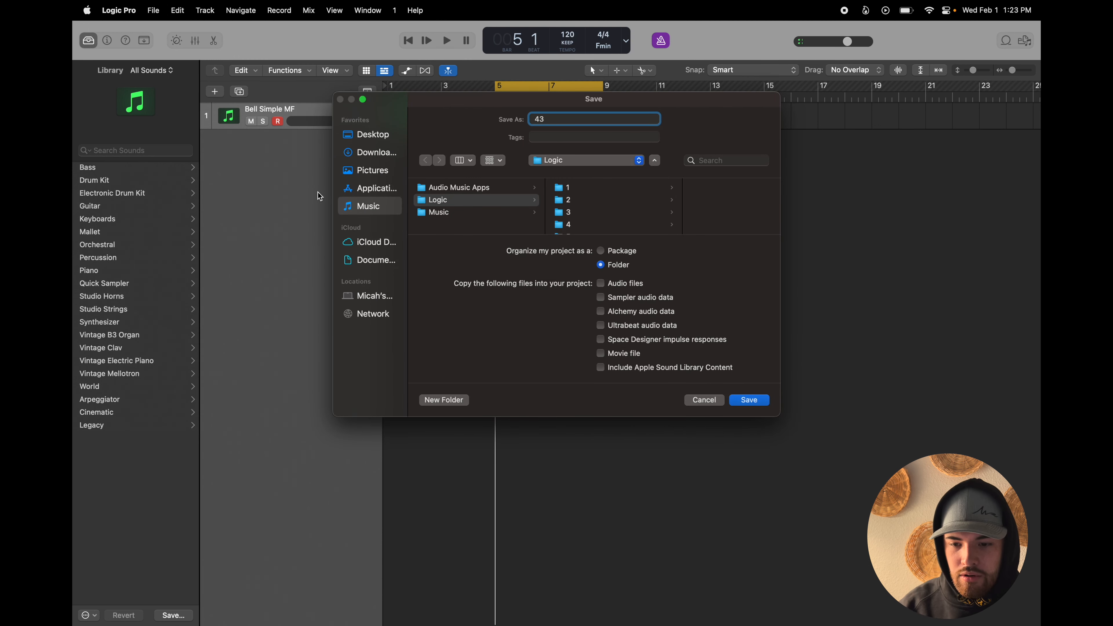
pyautogui.click(754, 401)
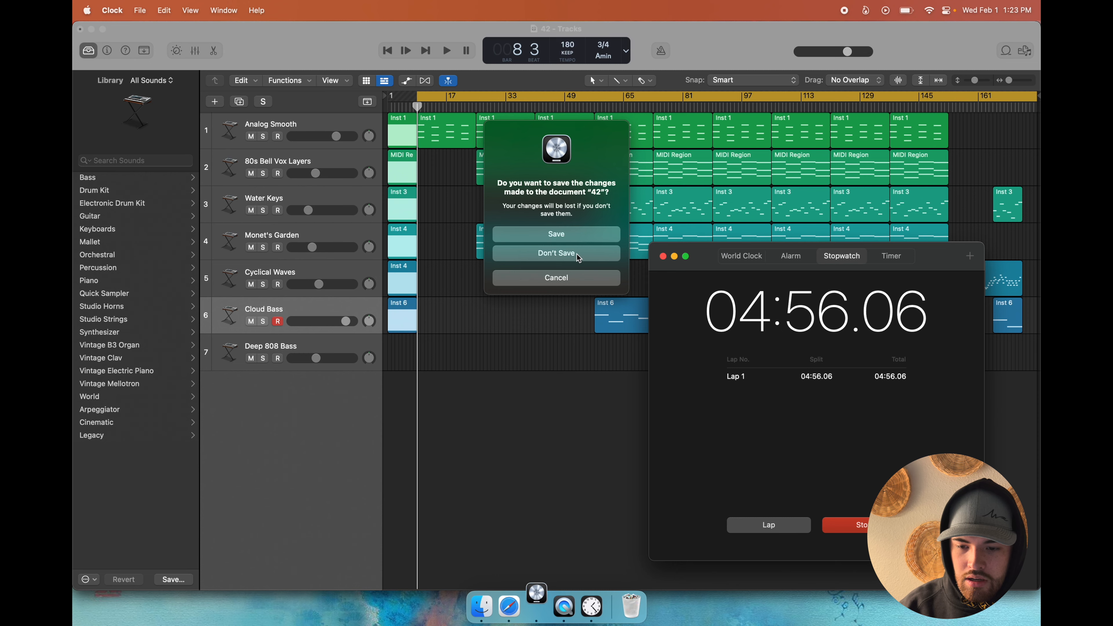
# - Save the changes to project 42 as it closes, and relaunch Logic Pro
pyautogui.click(572, 233)
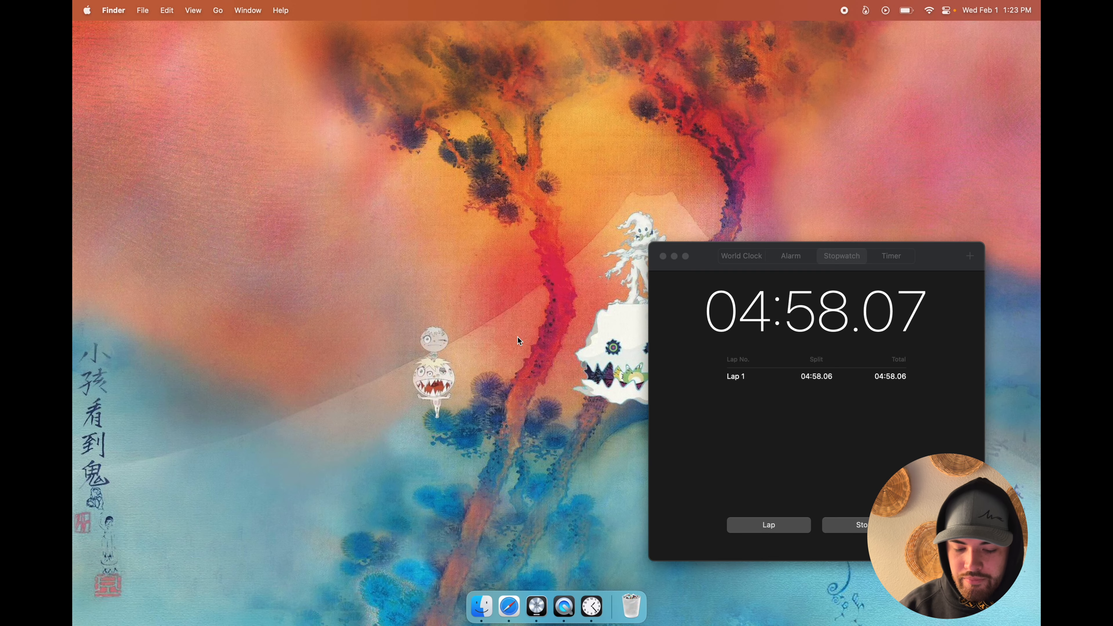
pyautogui.press('F4')
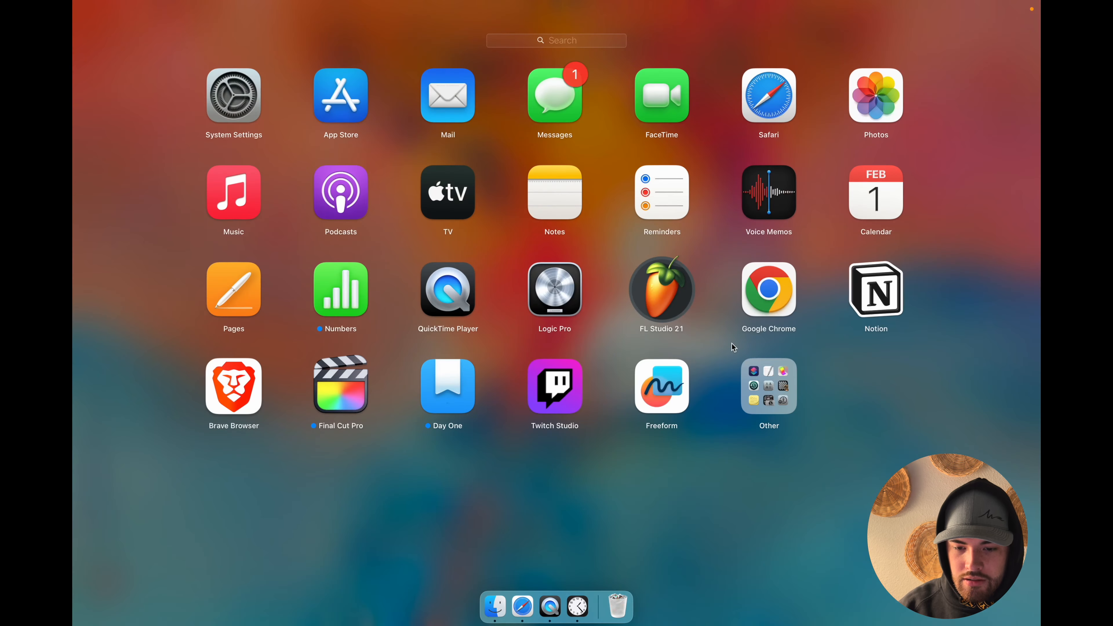
pyautogui.click(560, 266)
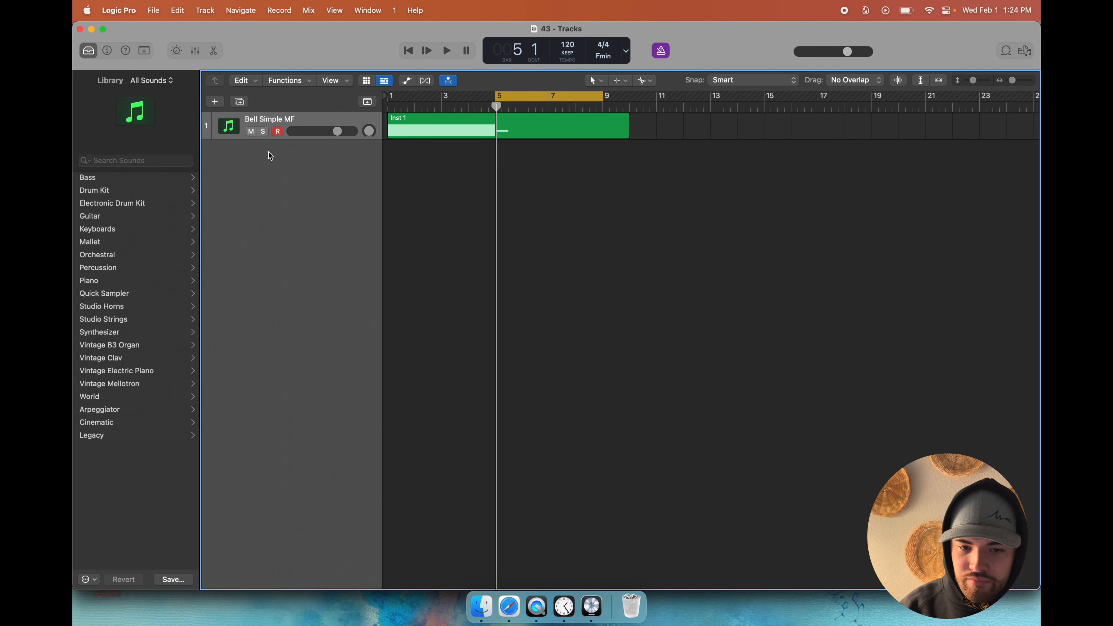
# - Close the project 30 window and bring project 43 back to the front
pyautogui.click(92, 30)
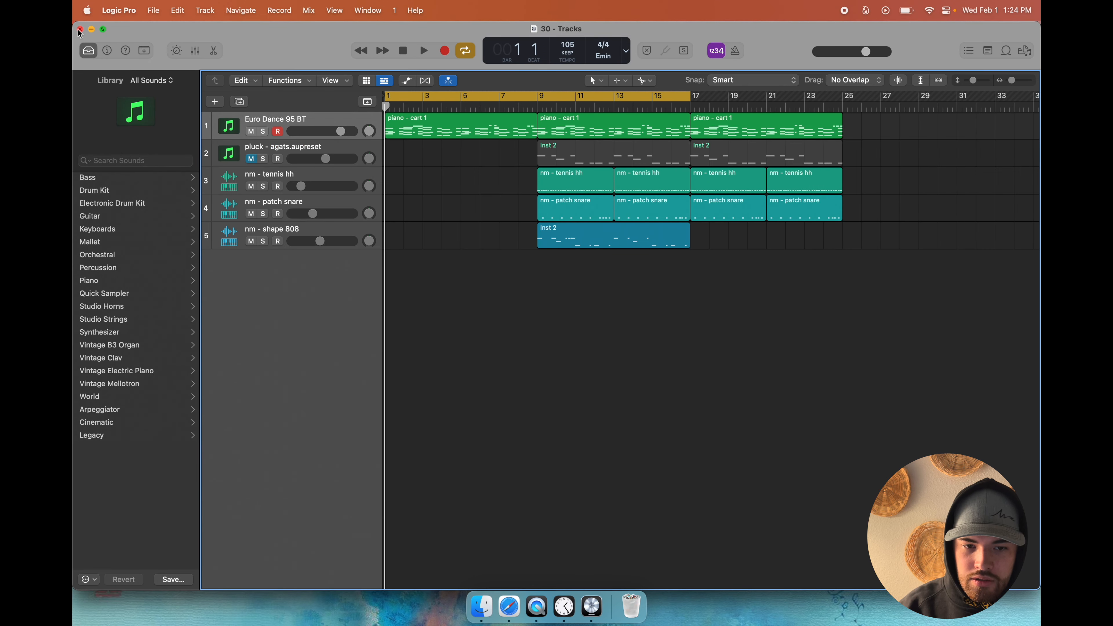
pyautogui.click(80, 30)
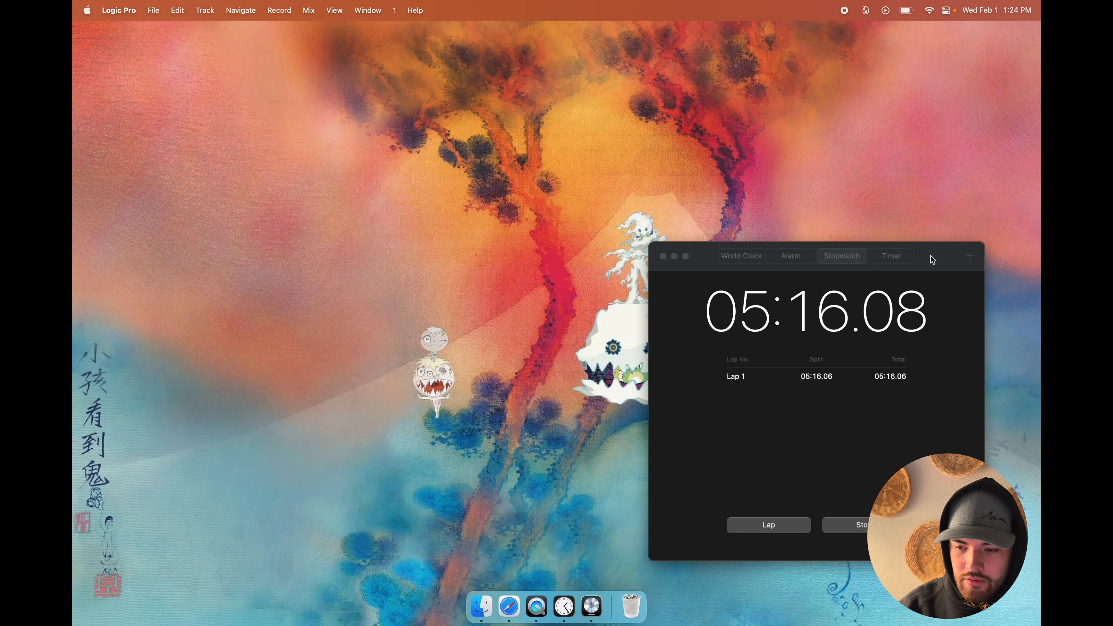
pyautogui.click(563, 615)
pyautogui.click(591, 606)
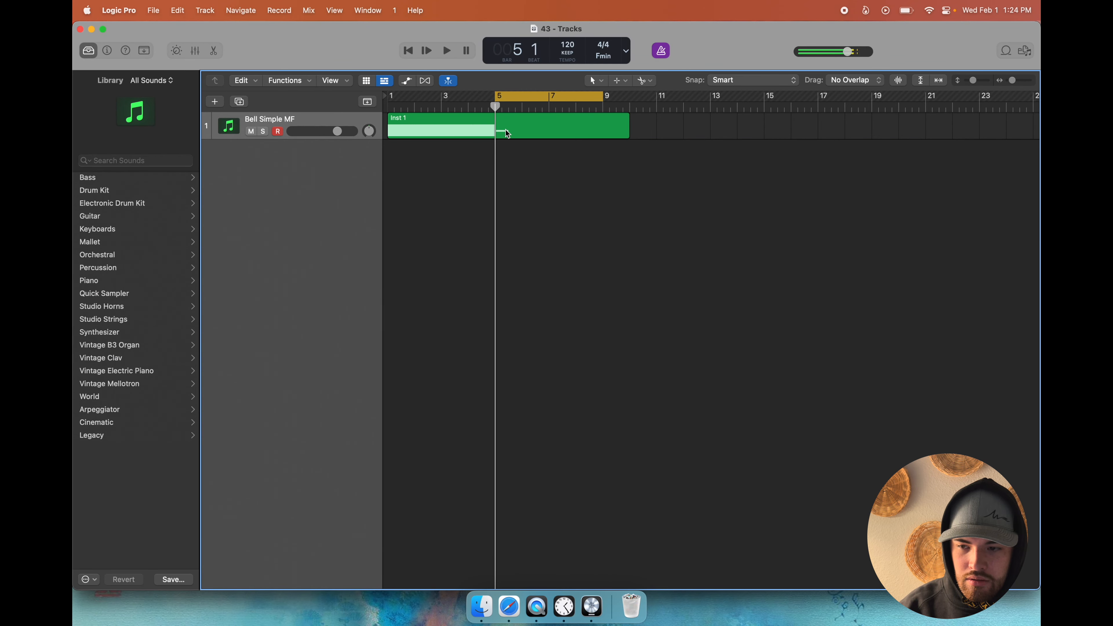
# - Load the Crystal Bell MF patch from the Bell category of the track's Icarus synth
pyautogui.click(229, 126)
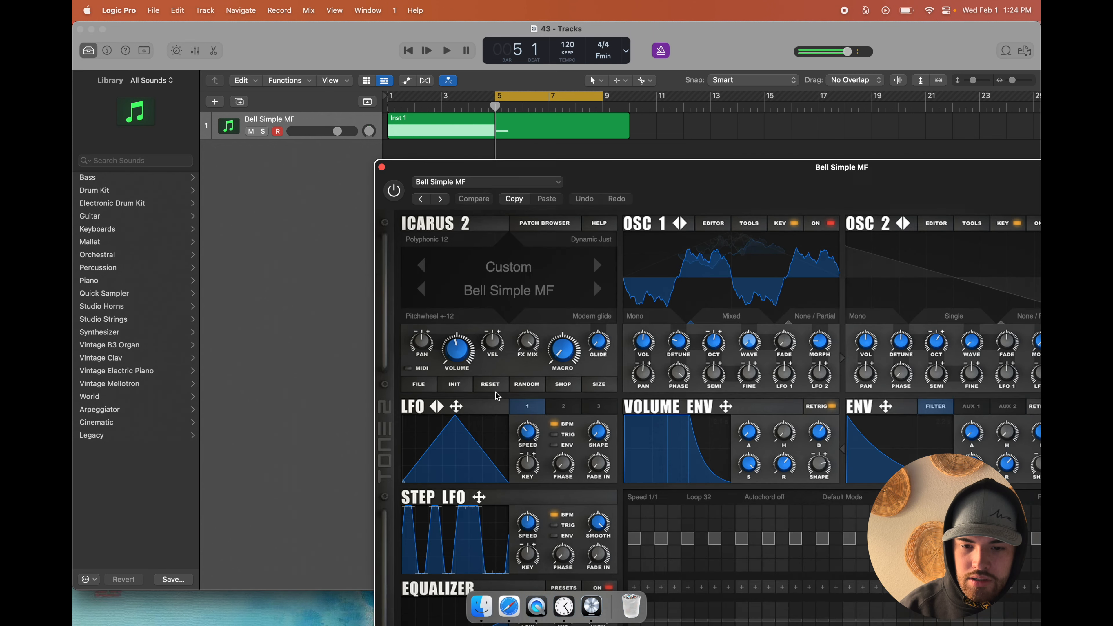
pyautogui.click(545, 224)
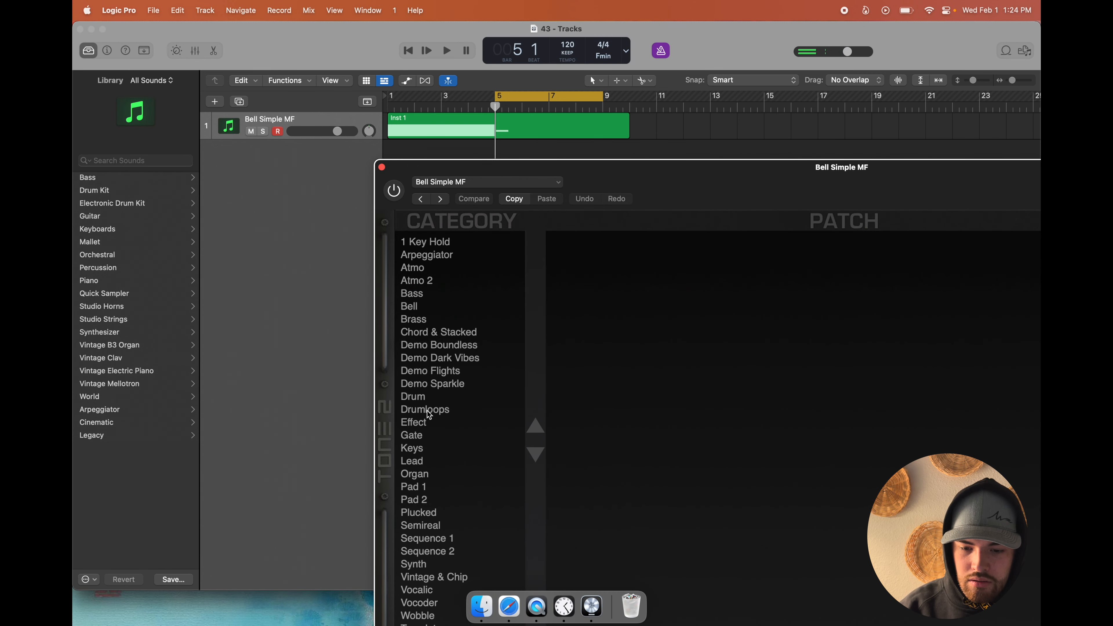
pyautogui.click(418, 307)
pyautogui.click(614, 447)
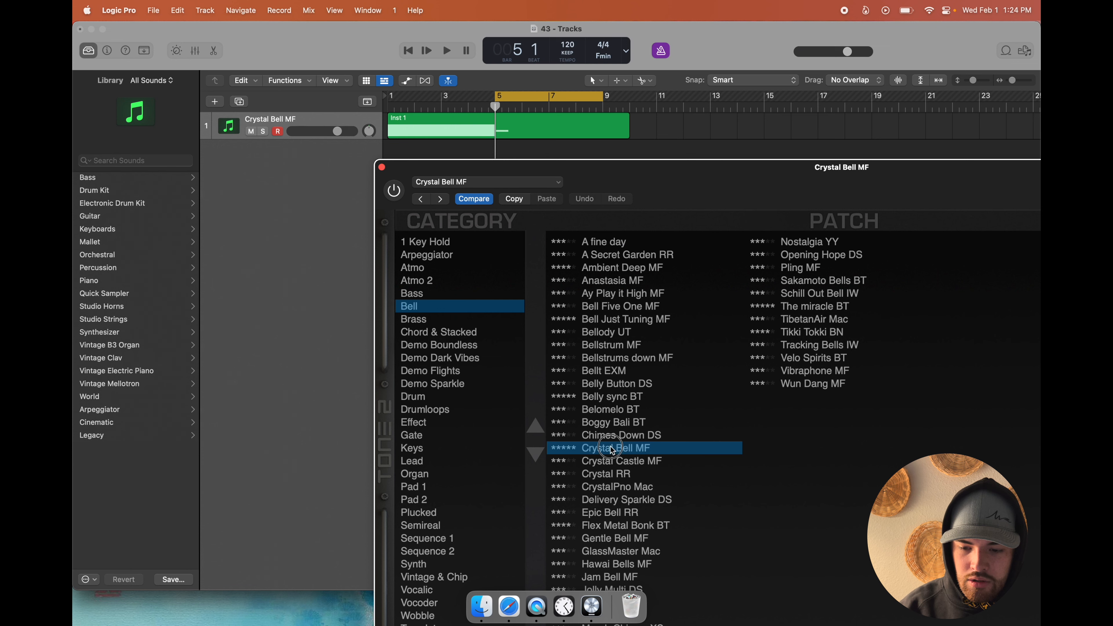
# - Test the Crystal Bell MF sound with playback and the synth's on-screen keyboard, and raise the system volume
pyautogui.press('space')
pyautogui.press('space')
pyautogui.moveTo(686, 180); pyautogui.dragTo(336, 42)
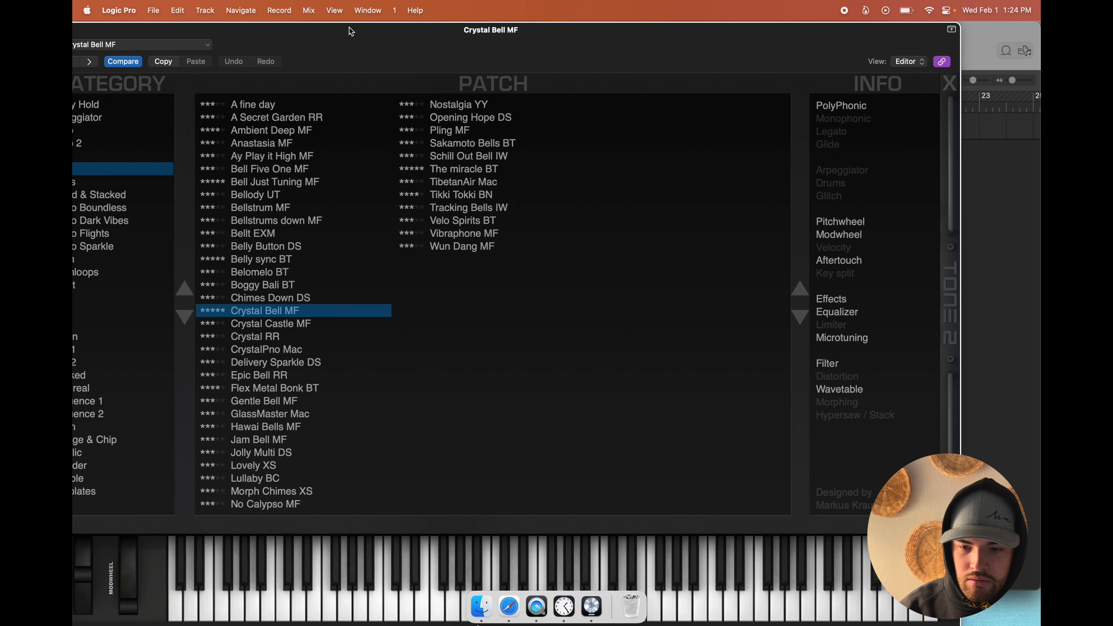
pyautogui.click(421, 603)
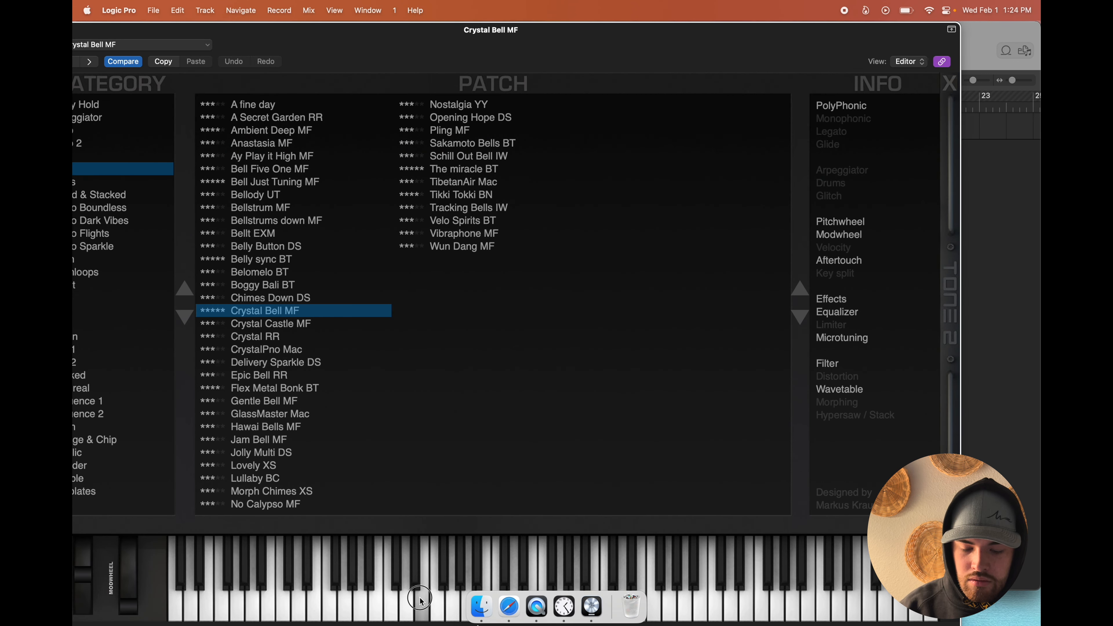
pyautogui.click(406, 589)
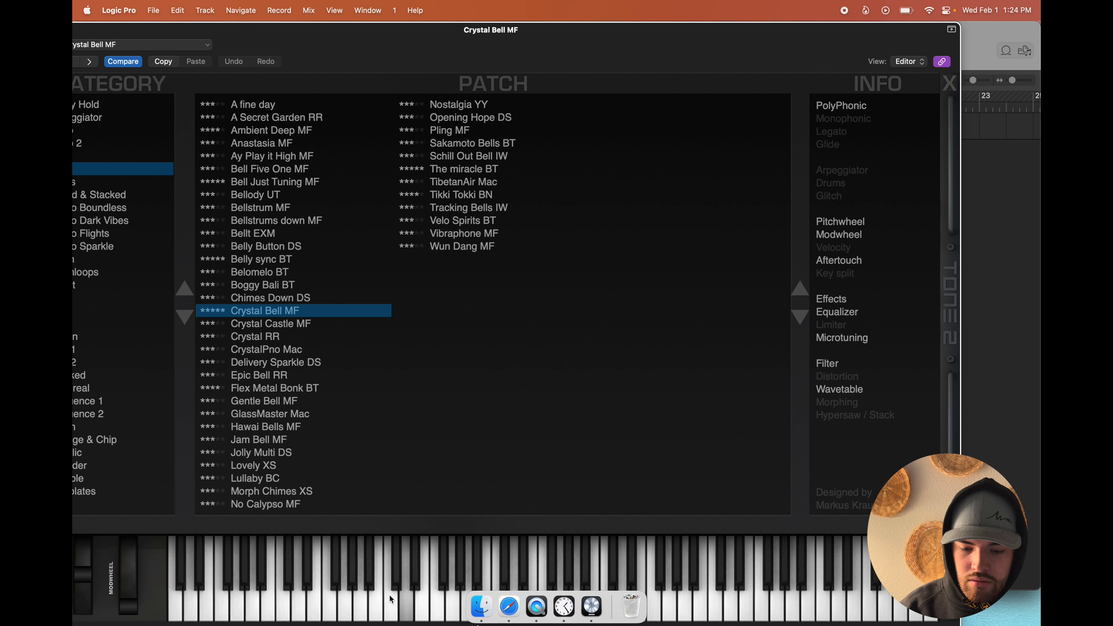
pyautogui.click(395, 587)
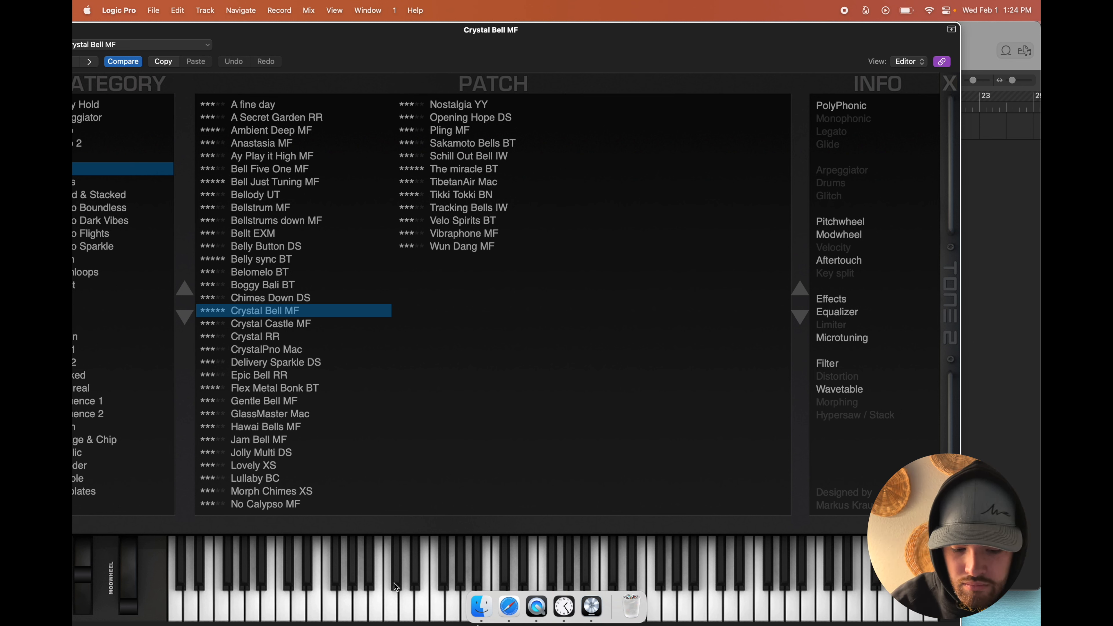
pyautogui.press('XF86AudioRaiseVolume')
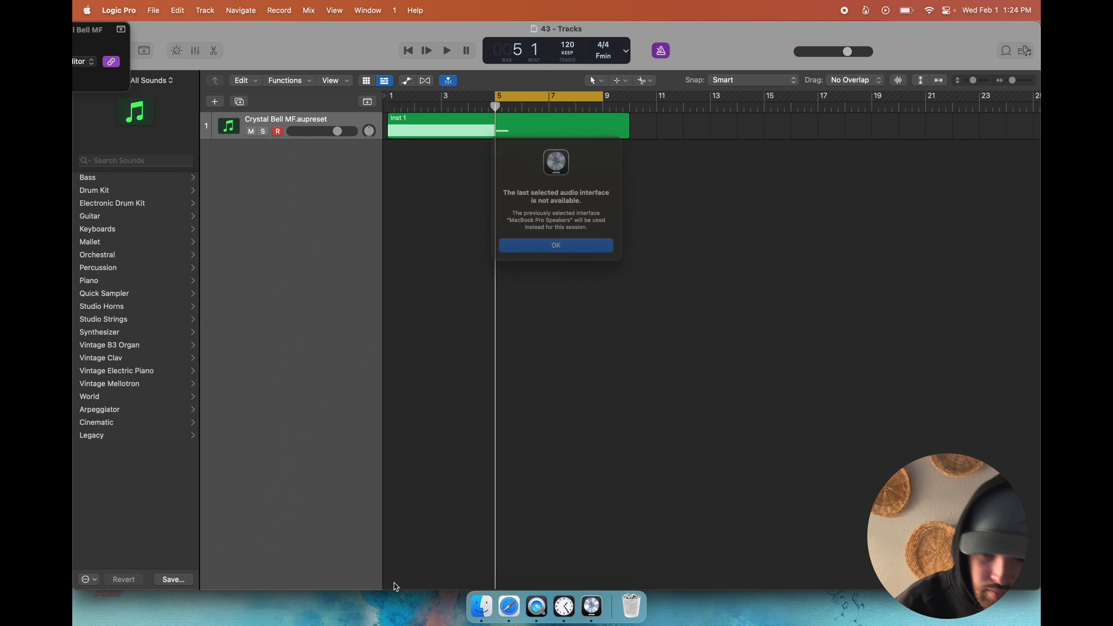
# - Dismiss the audio interface alert and close the Icarus plug-in window
pyautogui.click(574, 247)
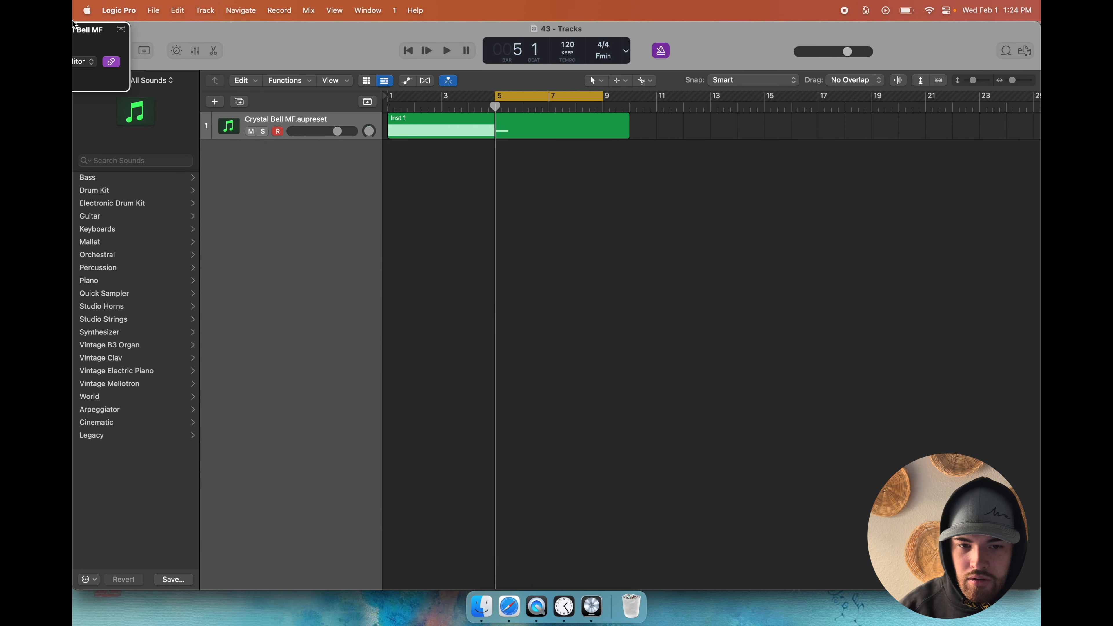
pyautogui.moveTo(95, 30); pyautogui.dragTo(789, 181)
pyautogui.click(725, 180)
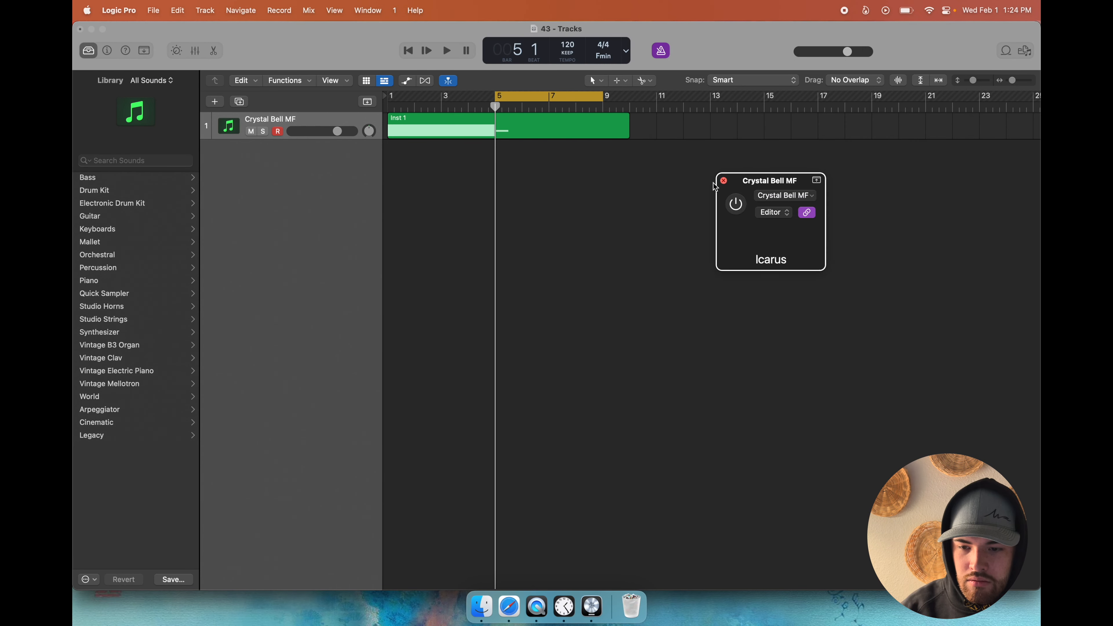
# - Check the output device options in the audio settings, keep External Headphones selected, and close the settings
pyautogui.click(153, 10)
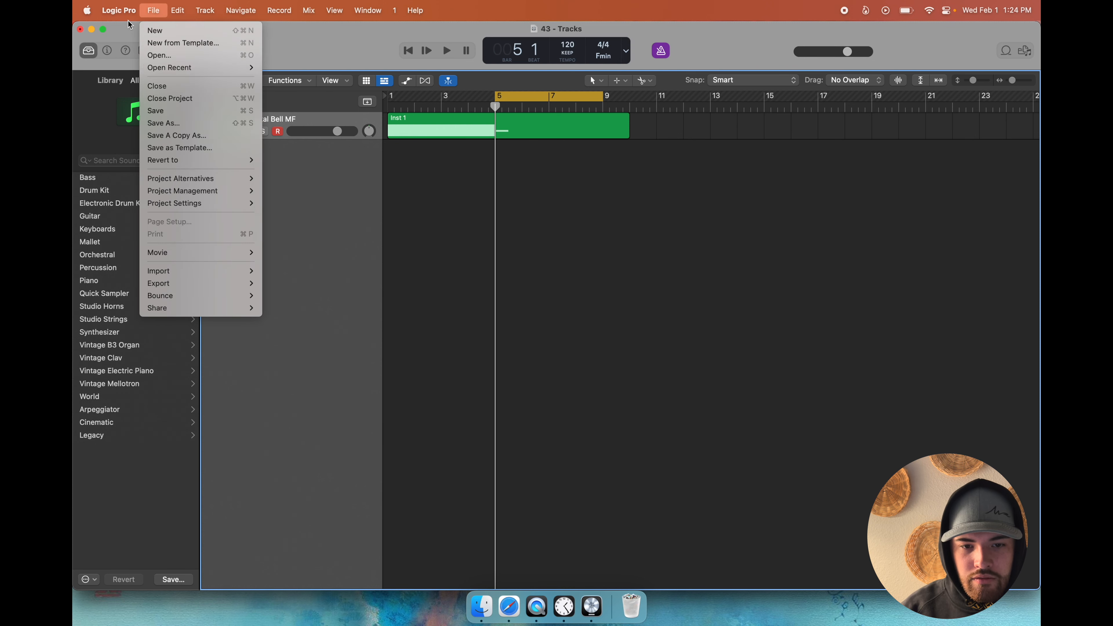
pyautogui.moveTo(118, 10)
pyautogui.moveTo(175, 49)
pyautogui.click(257, 62)
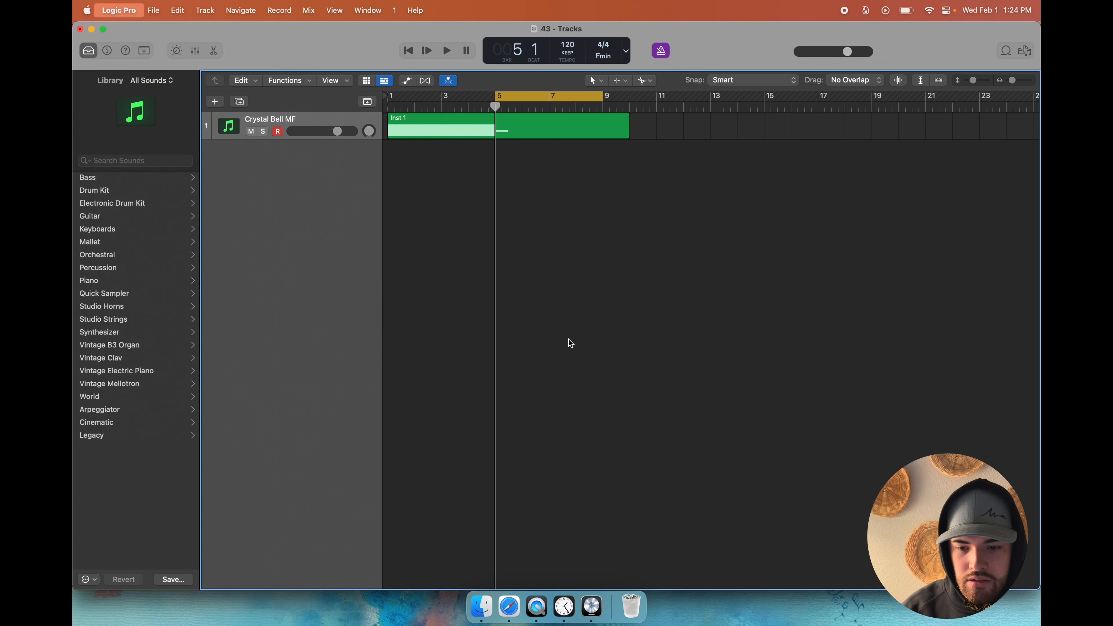
pyautogui.click(220, 278)
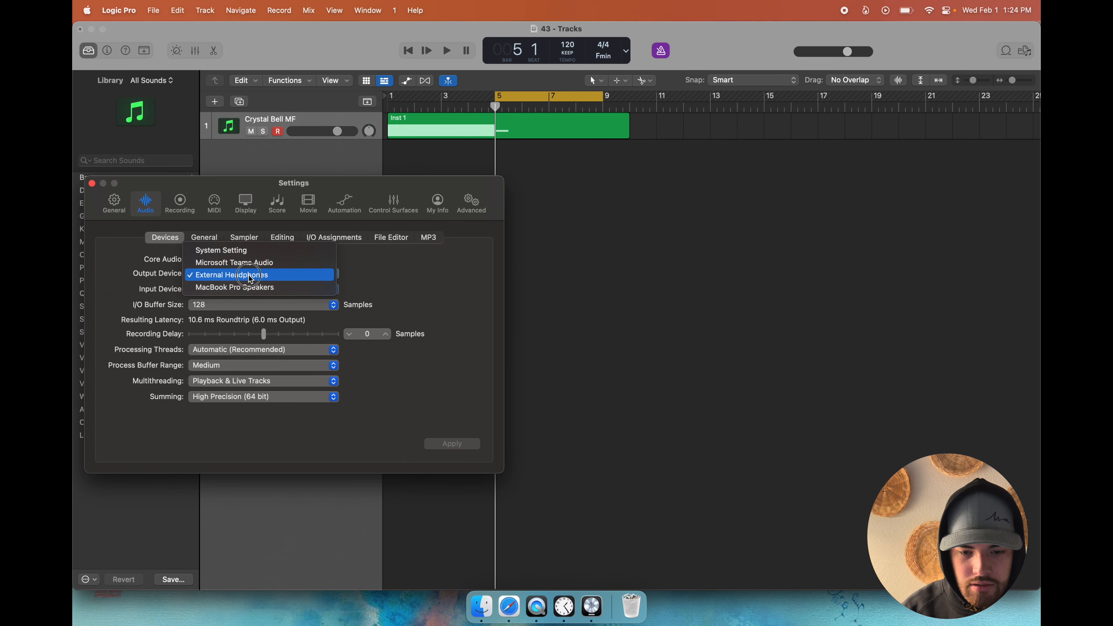
pyautogui.click(252, 275)
pyautogui.click(253, 278)
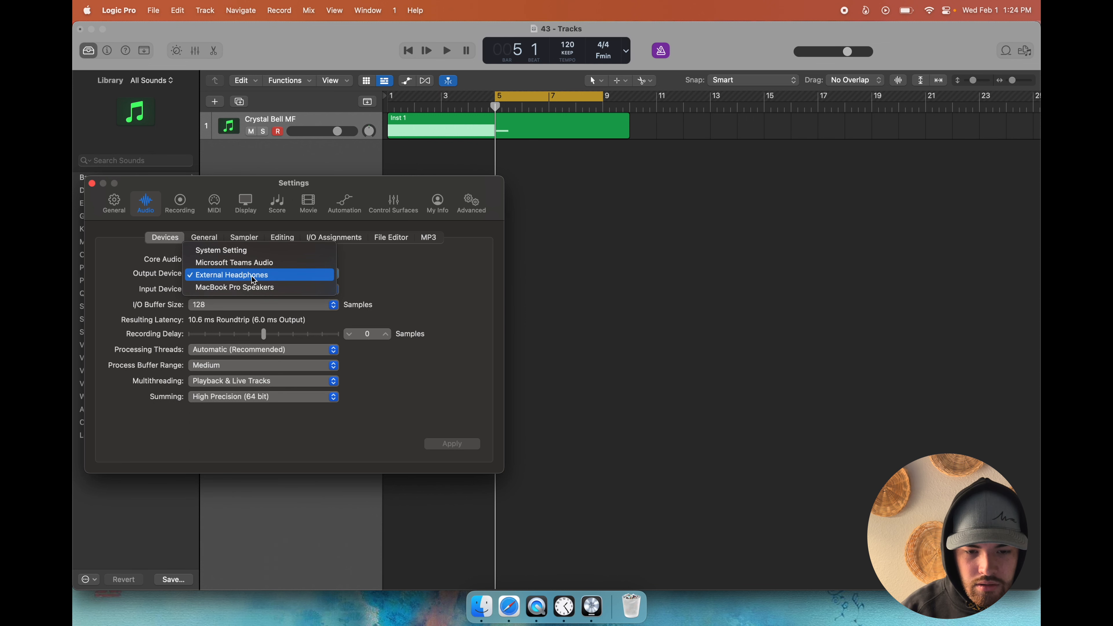
pyautogui.click(253, 279)
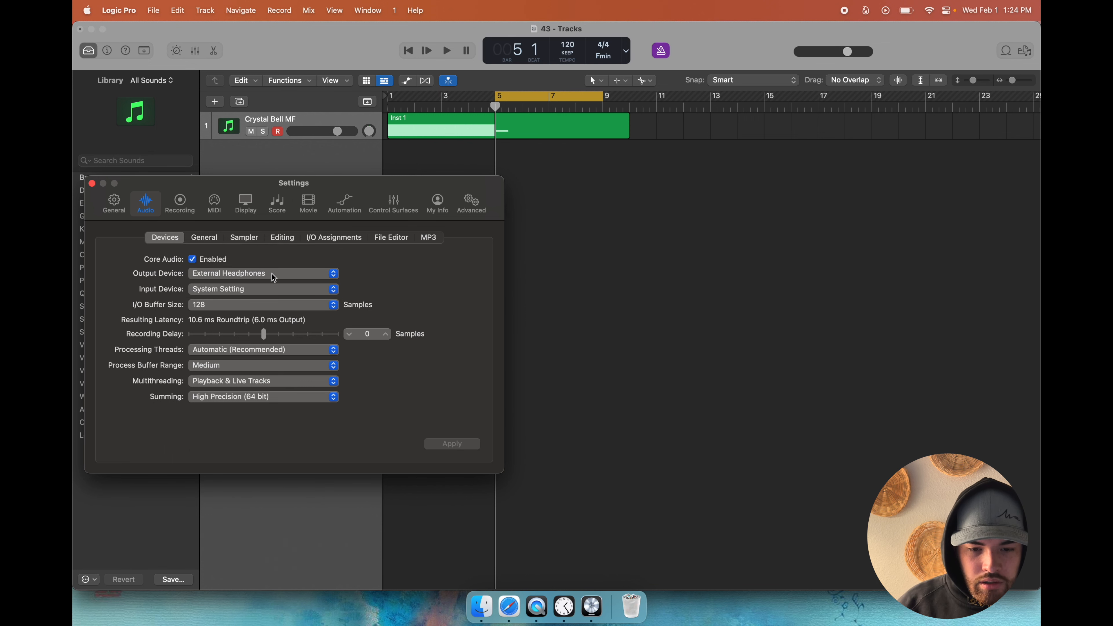
pyautogui.click(92, 183)
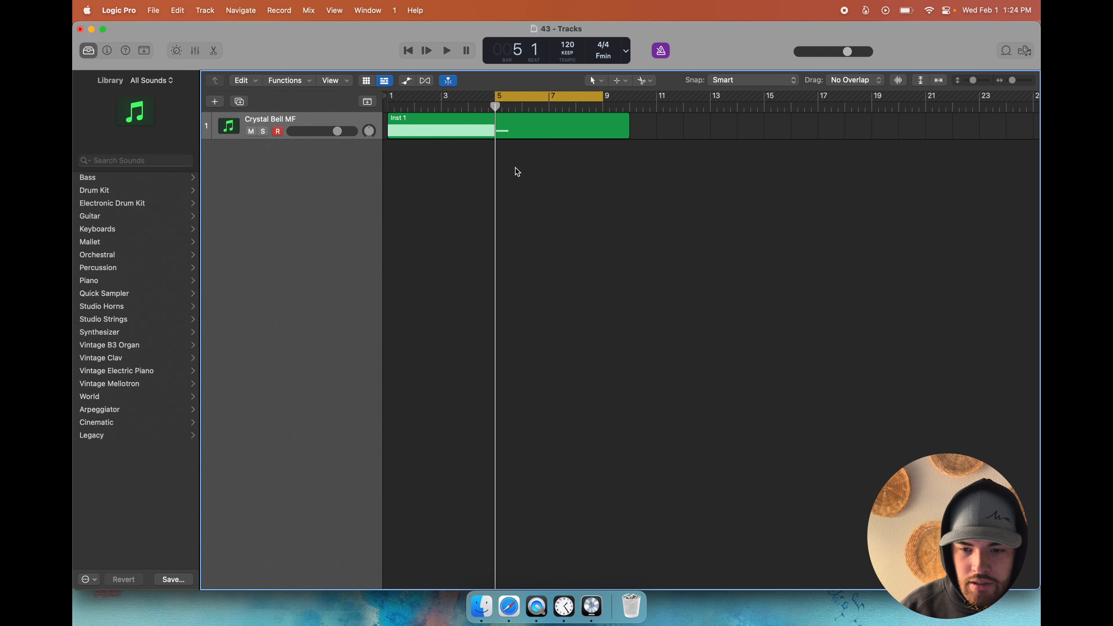
# - Open the Inst 1 region in the Piano Roll
pyautogui.doubleClick(517, 132)
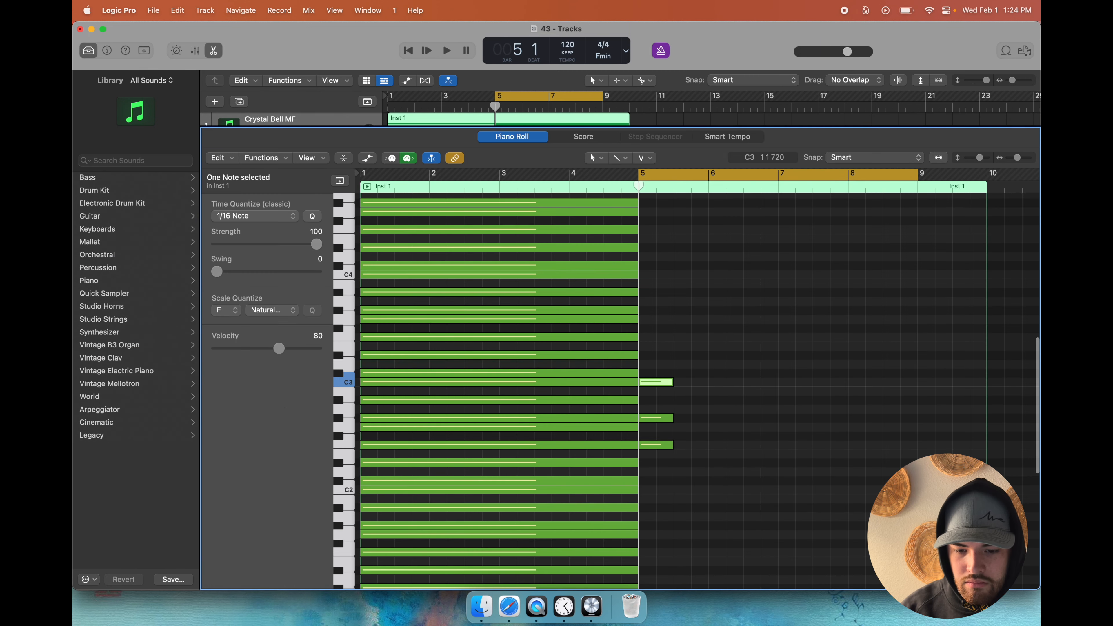
# - Audition the pitches around C3 on the Piano Roll keyboard to check whether the instrument produces sound
pyautogui.click(354, 397)
pyautogui.click(347, 379)
pyautogui.click(347, 379)
pyautogui.click(347, 378)
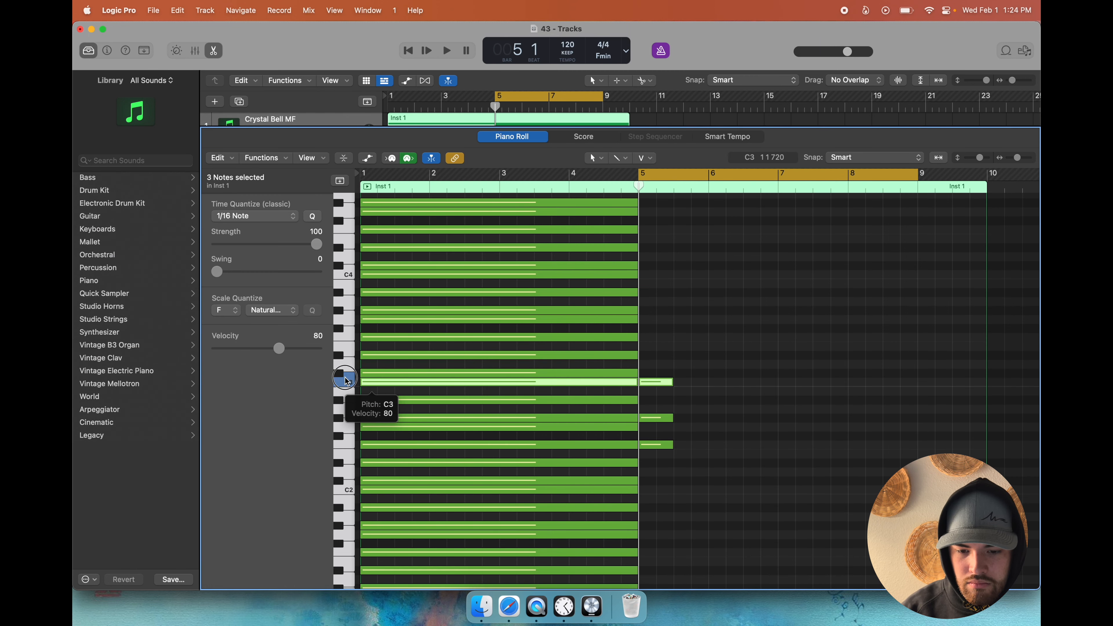
pyautogui.click(350, 366)
pyautogui.click(350, 366)
pyautogui.click(349, 366)
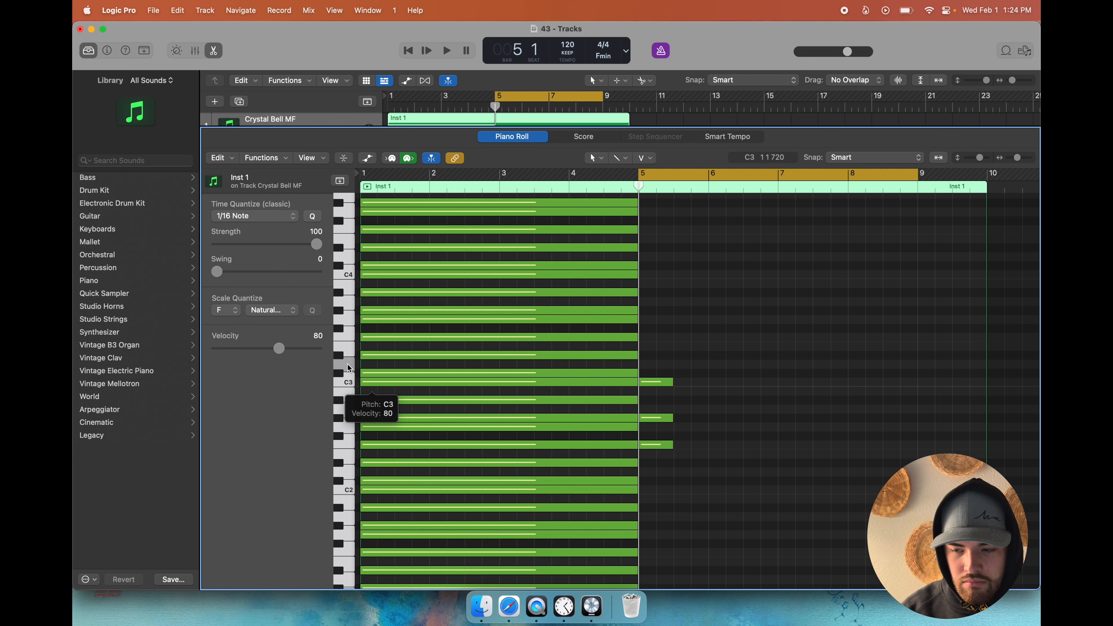
pyautogui.click(350, 365)
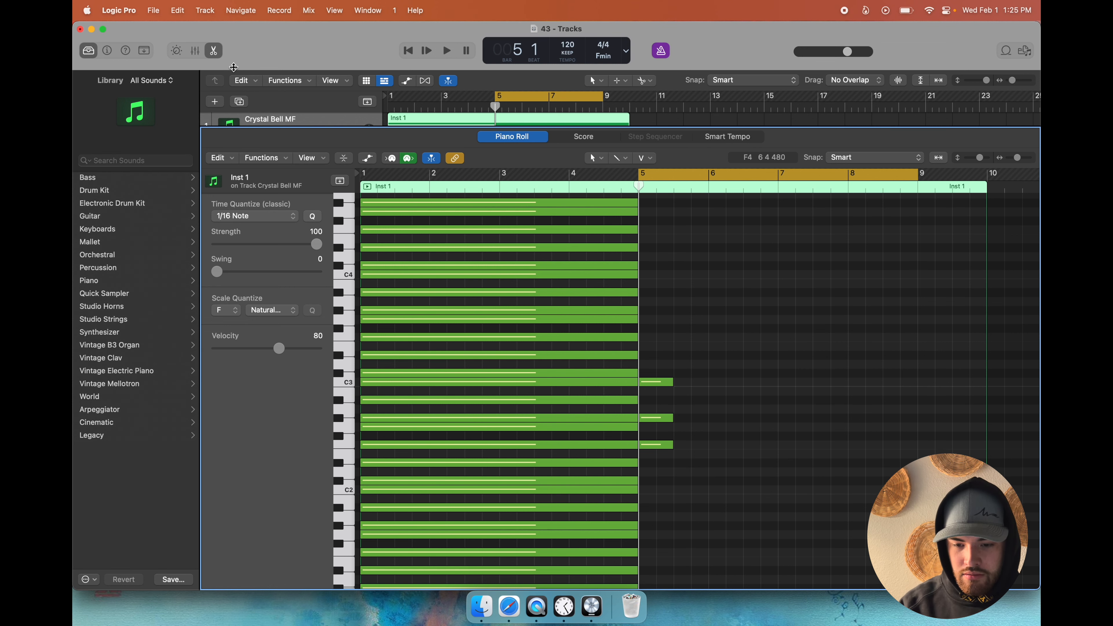
# - Reopen the Inst 1 region in the Piano Roll and test the sound again with keyboard notes and playback
pyautogui.press('p')
pyautogui.click(430, 192)
pyautogui.doubleClick(442, 127)
pyautogui.click(348, 301)
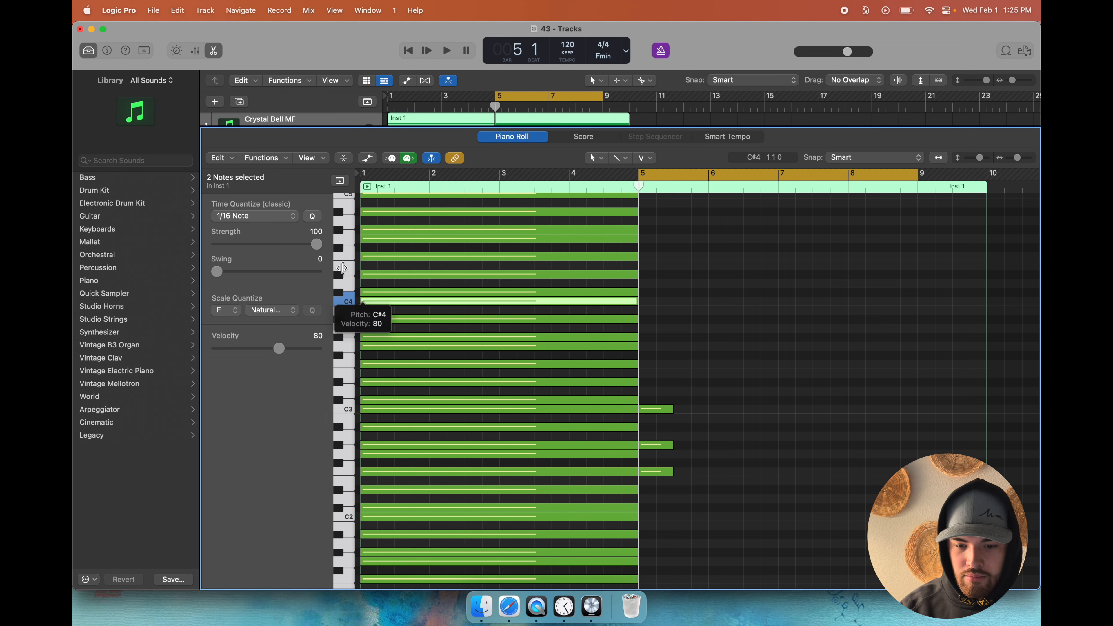
pyautogui.press('space')
pyautogui.press('space')
pyautogui.press('space')
pyautogui.press('space')
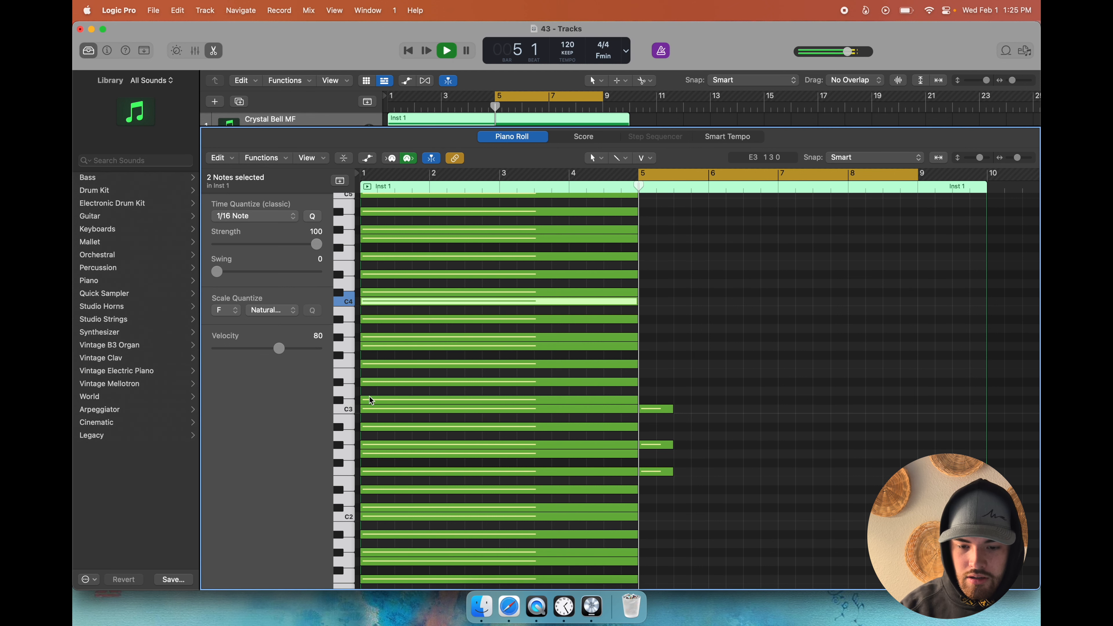
pyautogui.click(338, 381)
# - Check the output device in the audio settings and close the settings
pyautogui.click(119, 10)
pyautogui.moveTo(127, 46)
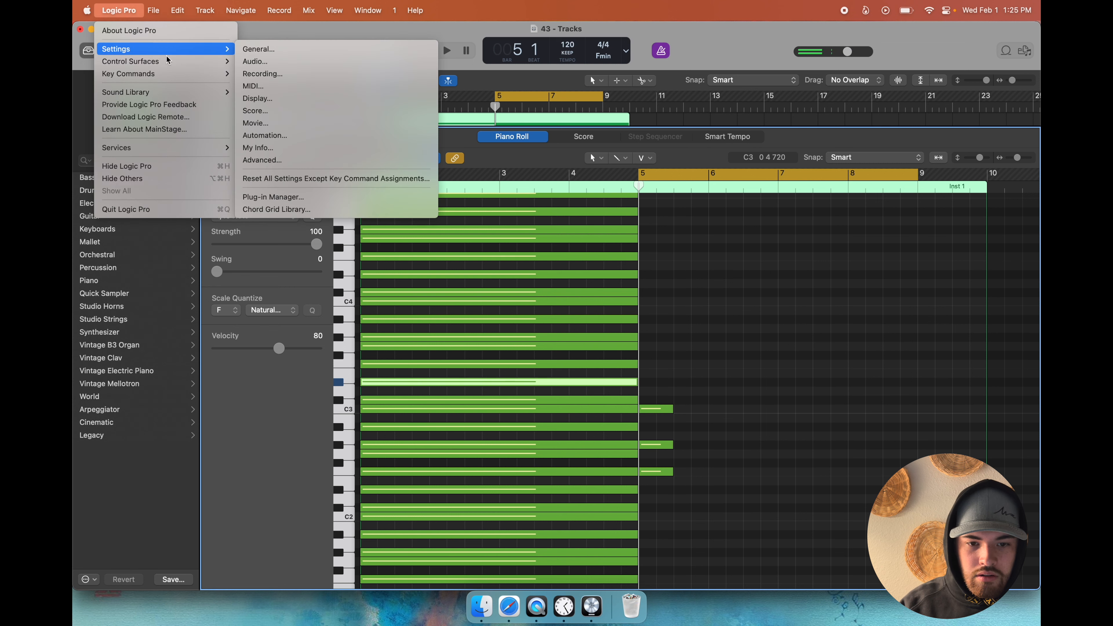
pyautogui.click(259, 61)
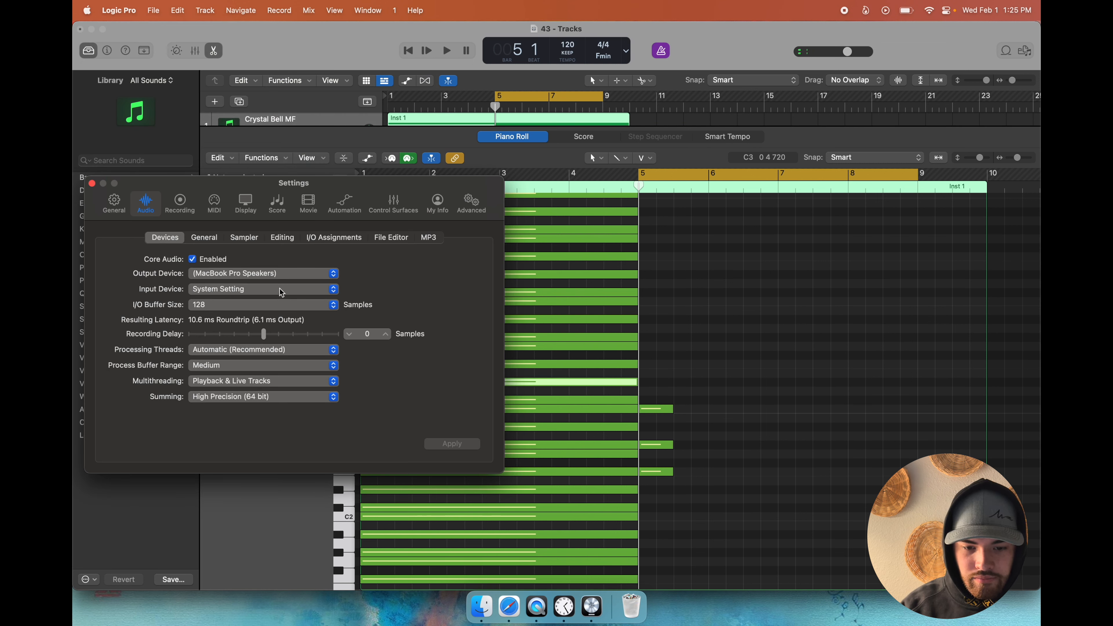
pyautogui.click(279, 279)
pyautogui.click(280, 280)
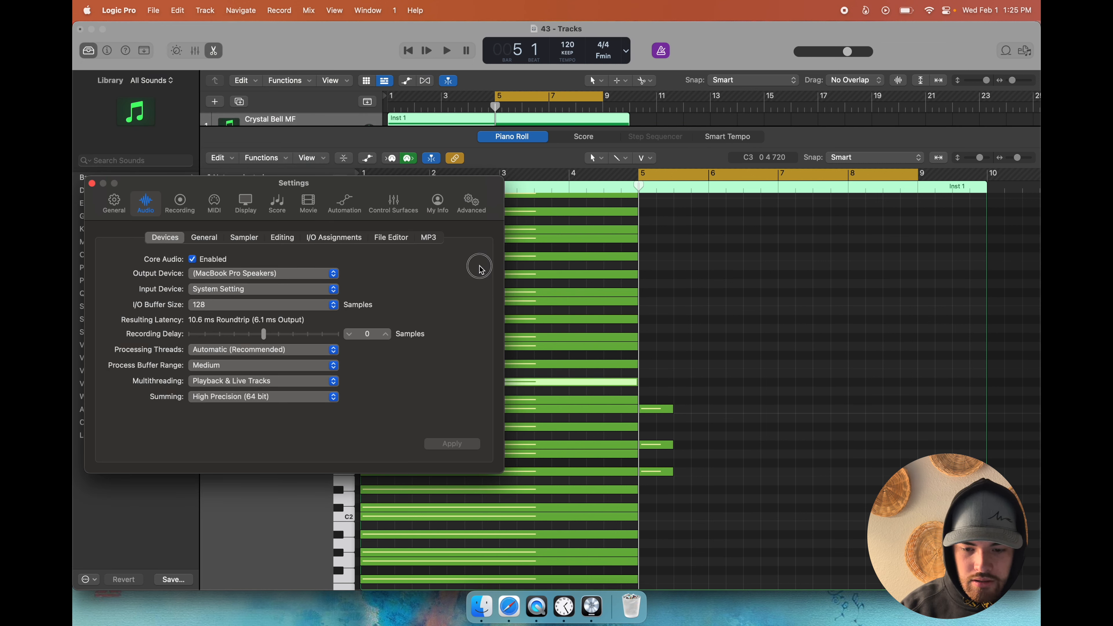
pyautogui.click(92, 183)
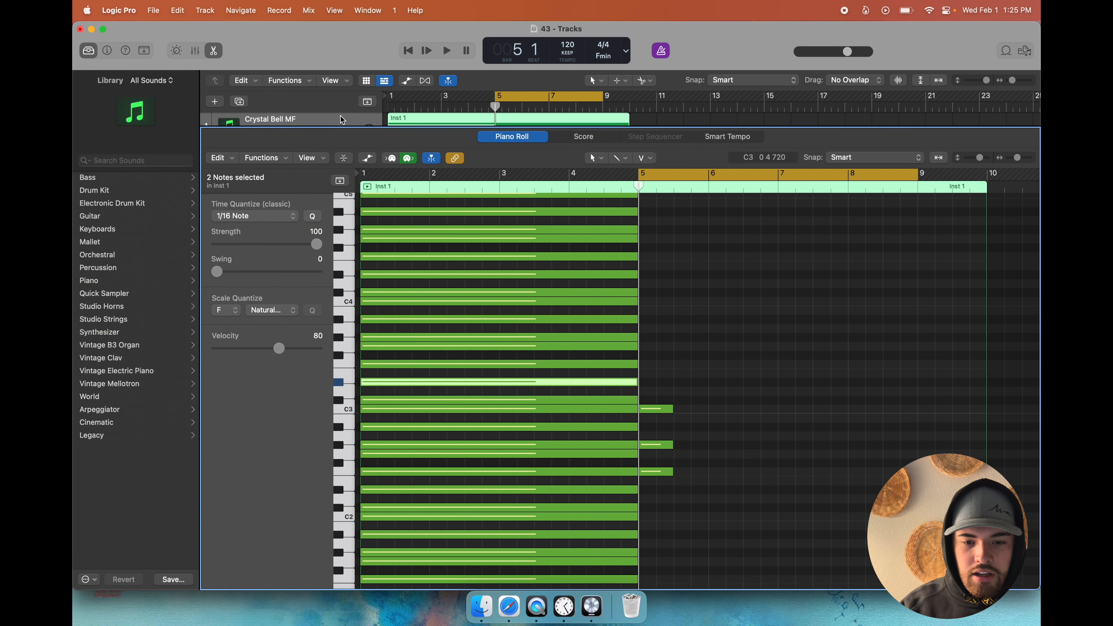
# - Close the editor and create a new software instrument track with the TONE2 Electra instrument in stereo
pyautogui.click(215, 51)
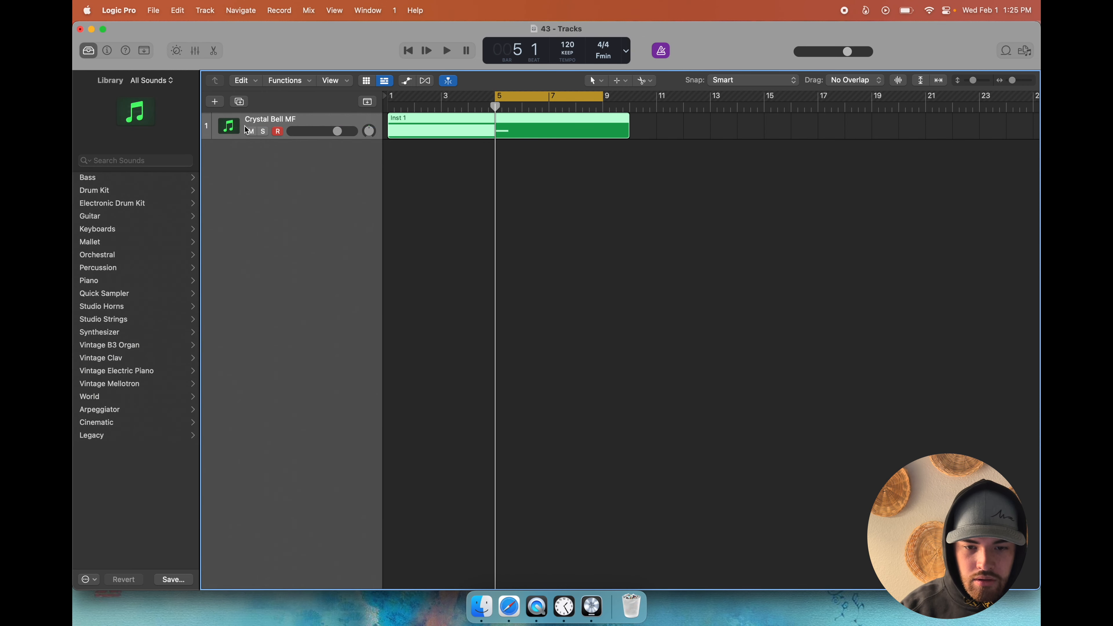
pyautogui.click(215, 101)
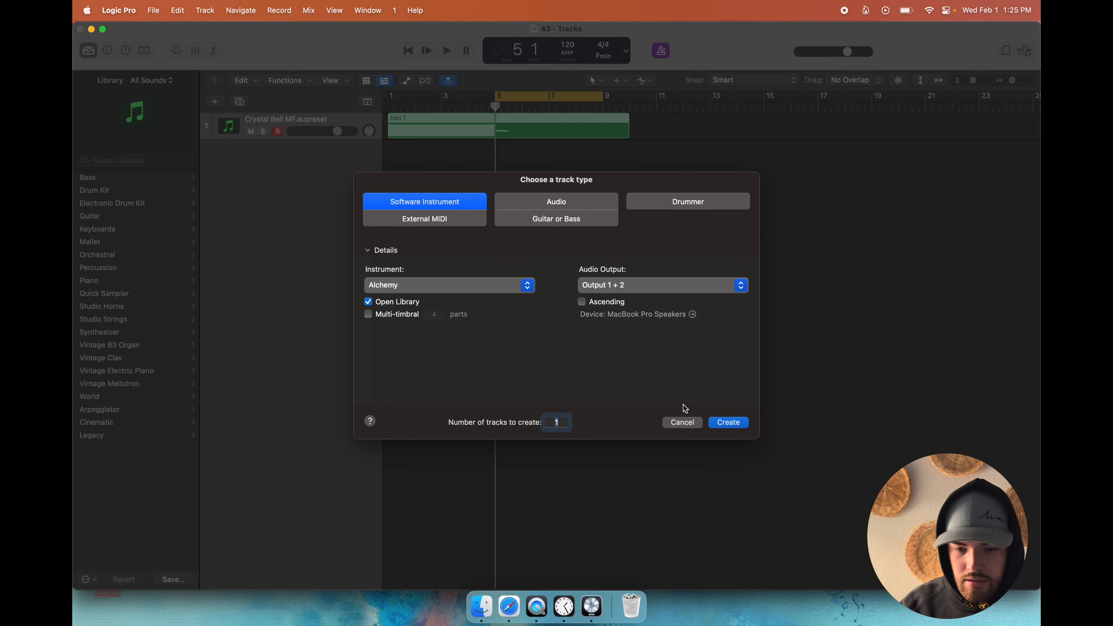
pyautogui.click(527, 285)
pyautogui.moveTo(468, 577)
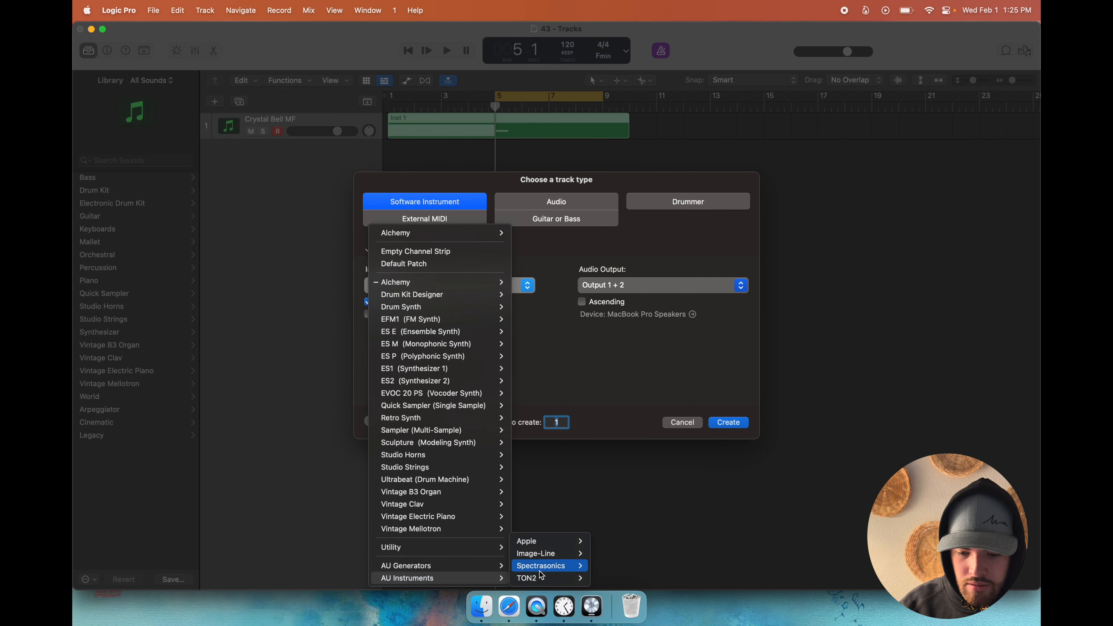
pyautogui.moveTo(548, 578)
pyautogui.click(660, 565)
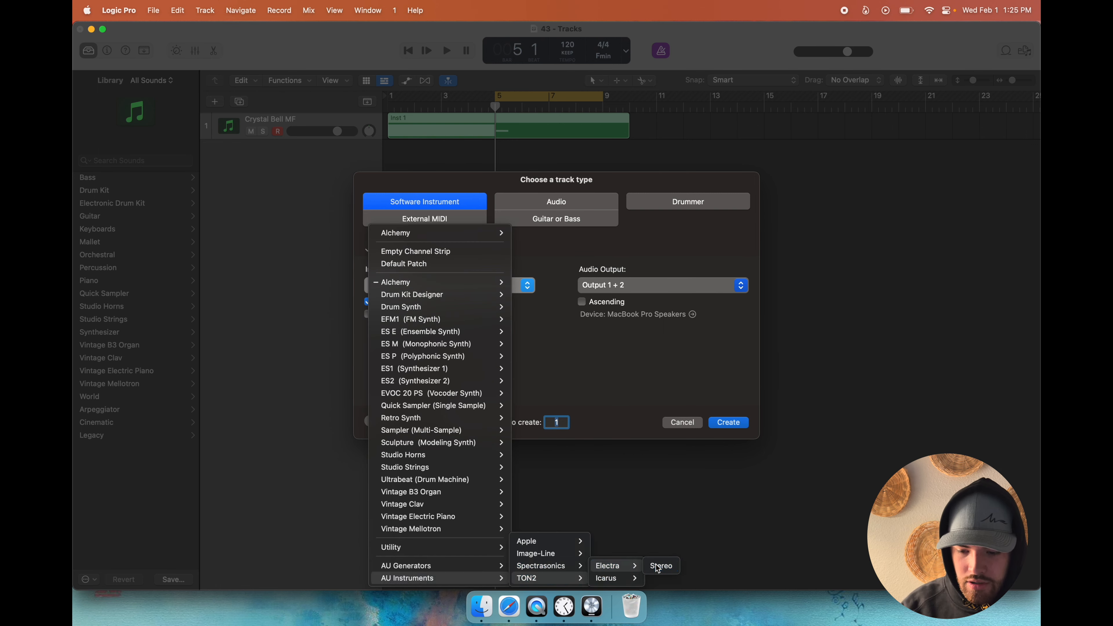
pyautogui.click(728, 422)
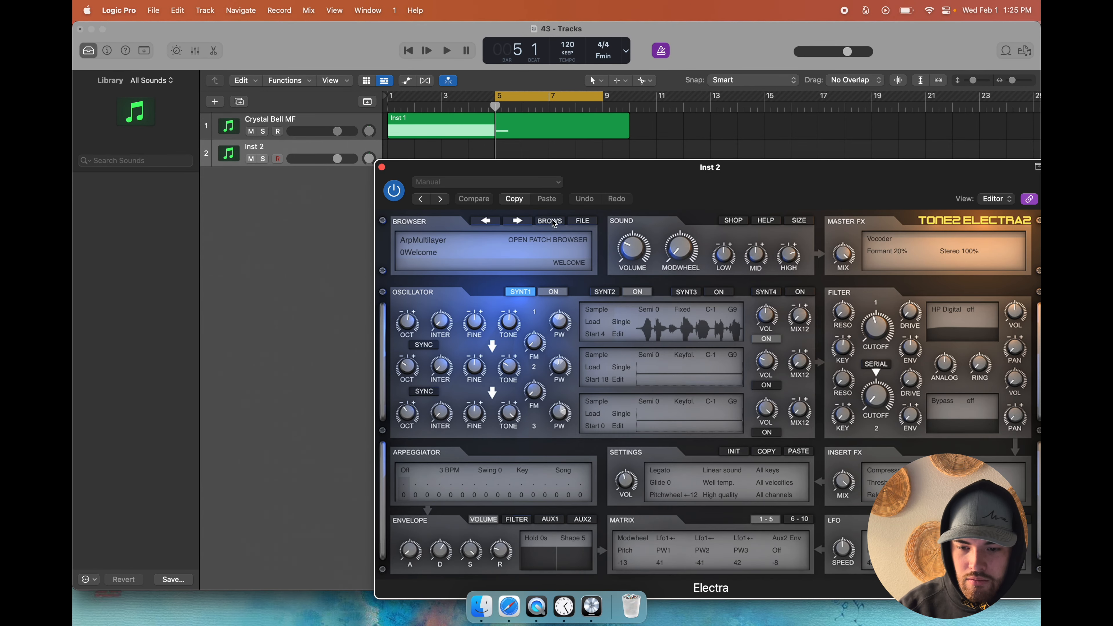
# - Load the bell - ivory patch from the E-Trou CarePackage bank in Electra and close the plug-in window
pyautogui.click(552, 221)
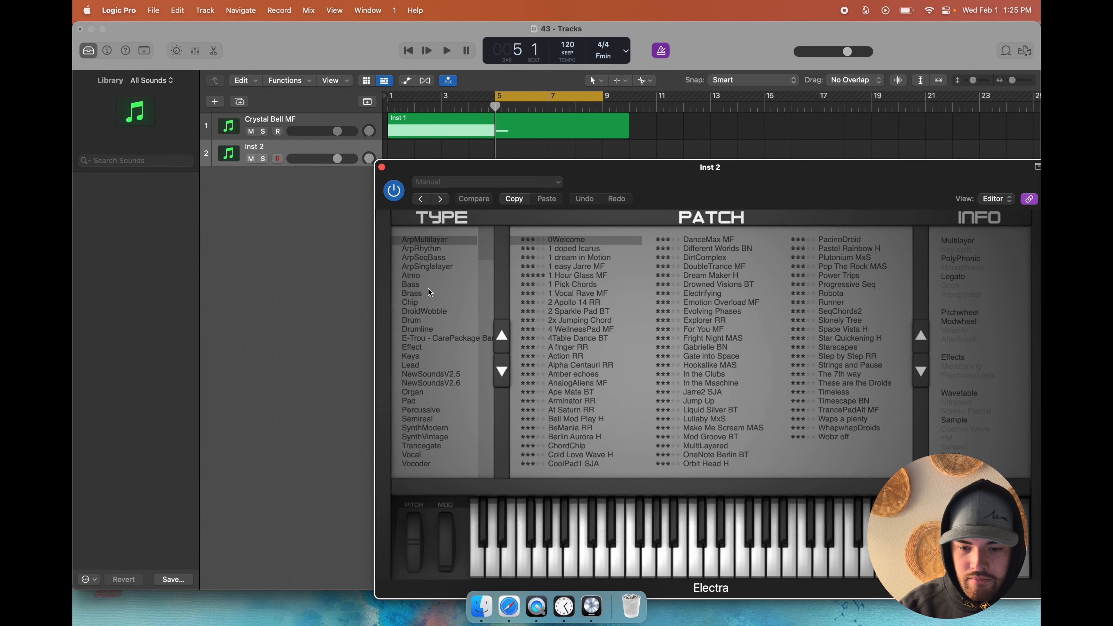
pyautogui.click(445, 338)
pyautogui.click(570, 275)
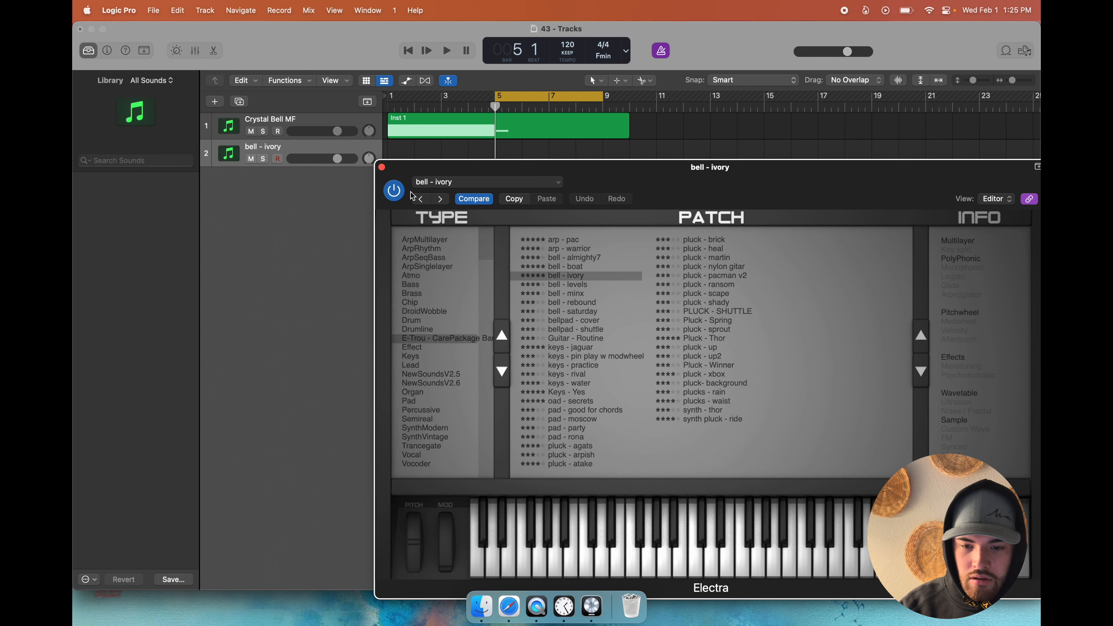
pyautogui.click(381, 167)
# - Move the Inst 1 region to the bell - ivory track and test its playback at a lower system volume
pyautogui.moveTo(457, 129); pyautogui.dragTo(454, 169)
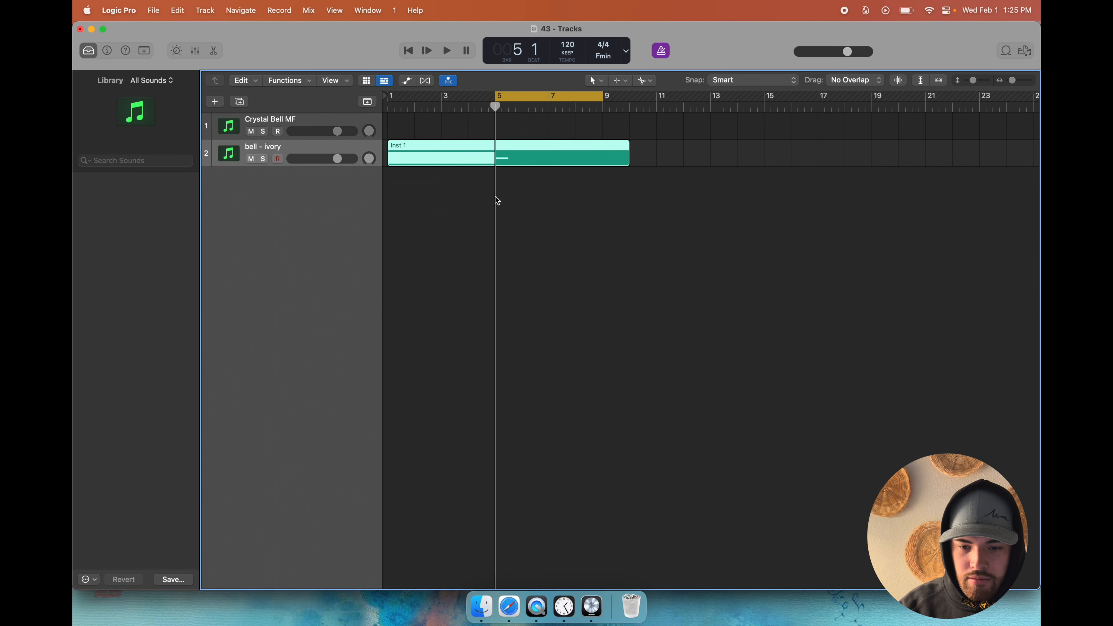
pyautogui.press('space')
pyautogui.press('space')
pyautogui.press('XF86AudioLowerVolume')
pyautogui.press('XF86AudioLowerVolume')
pyautogui.press('XF86AudioLowerVolume')
pyautogui.press('XF86AudioLowerVolume')
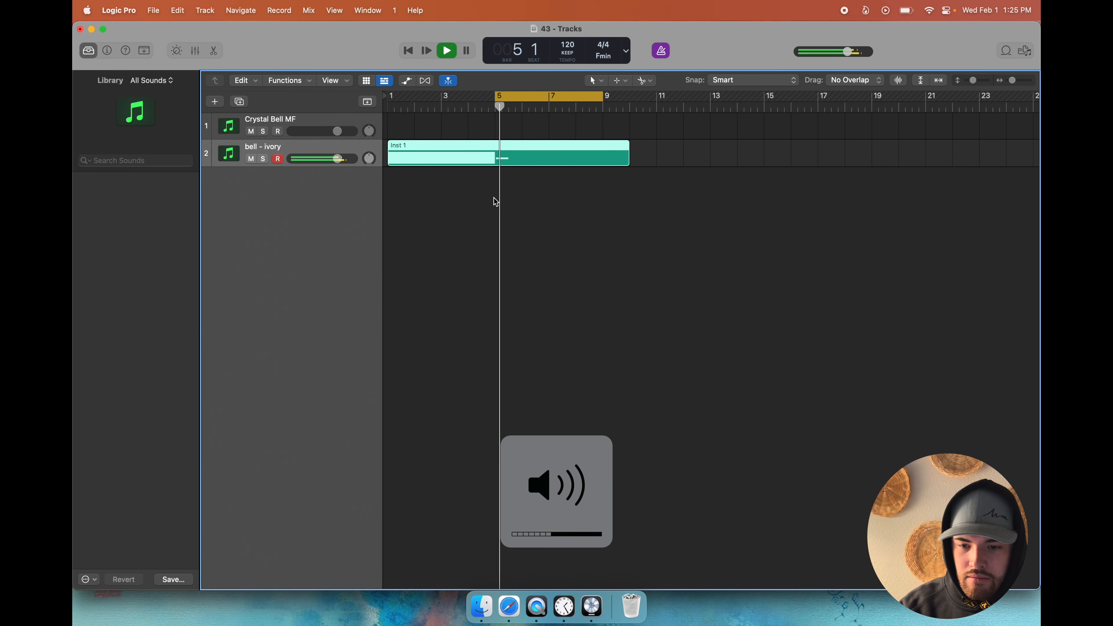
# - Delete the Crystal Bell MF track and switch the project window to full screen
pyautogui.click(326, 125)
pyautogui.press('super+BackSpace')
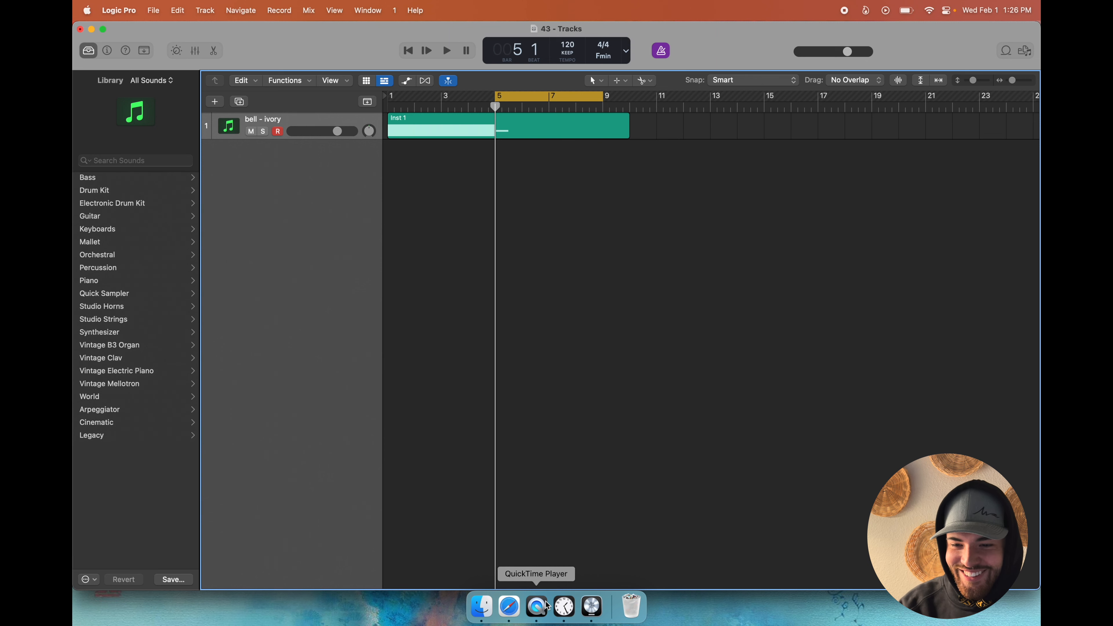
pyautogui.click(104, 30)
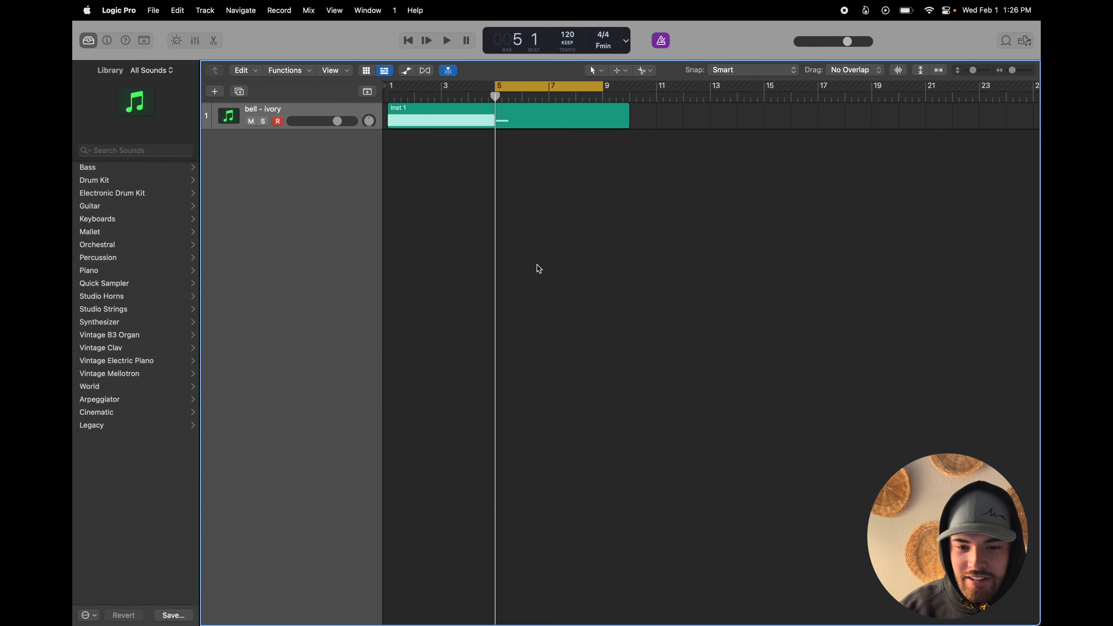
# - Open the Inst 1 region in the Piano Roll and audition the chord notes at bar 5
pyautogui.doubleClick(537, 114)
pyautogui.click(651, 486)
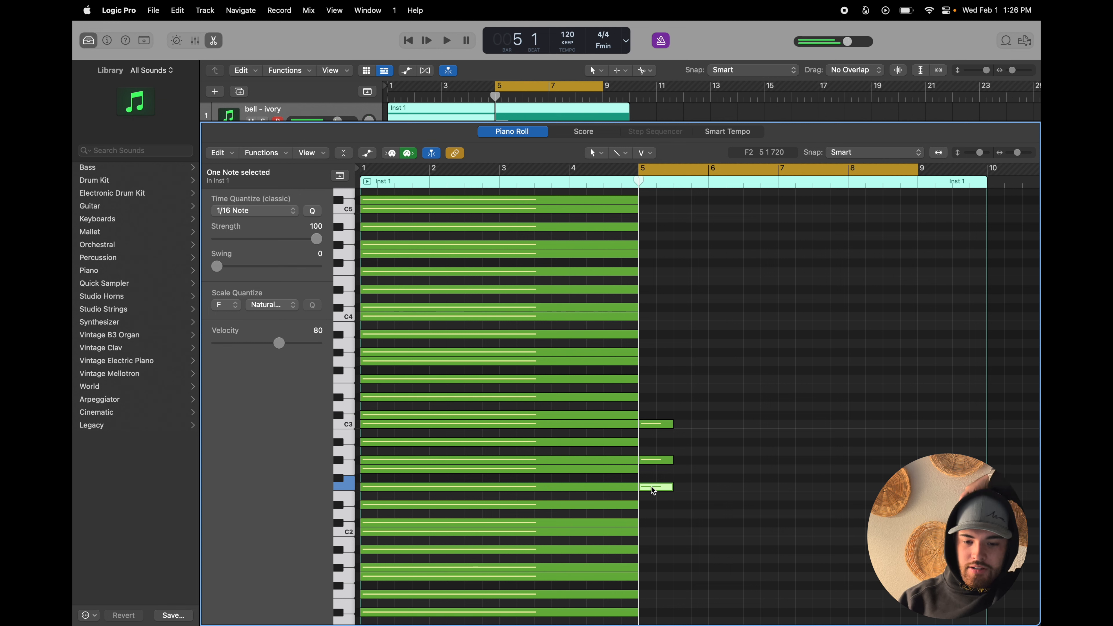
pyautogui.click(652, 486)
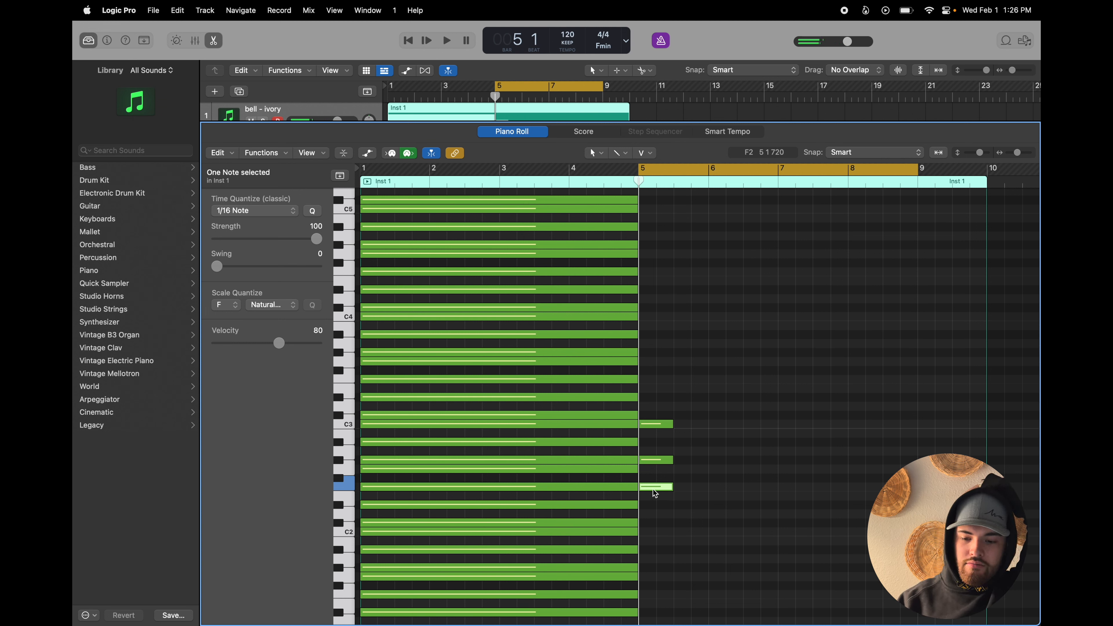
pyautogui.click(655, 491)
pyautogui.press('Right')
pyautogui.press('Right')
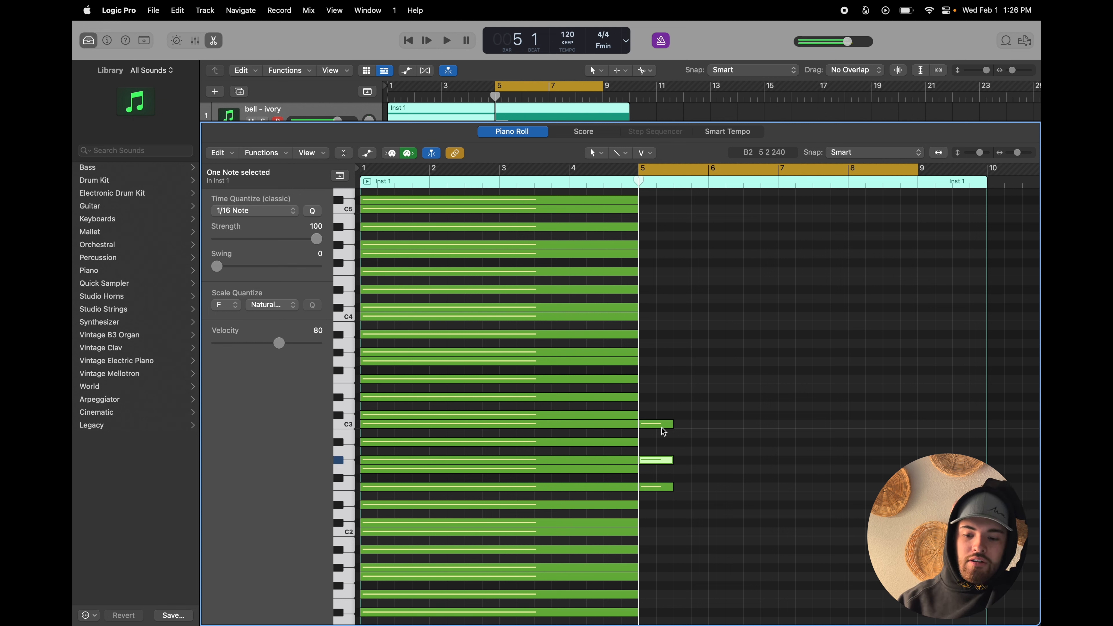
# - Raise the middle note of the bar 5 chord by one octave and play back the new voicing
pyautogui.click(661, 461)
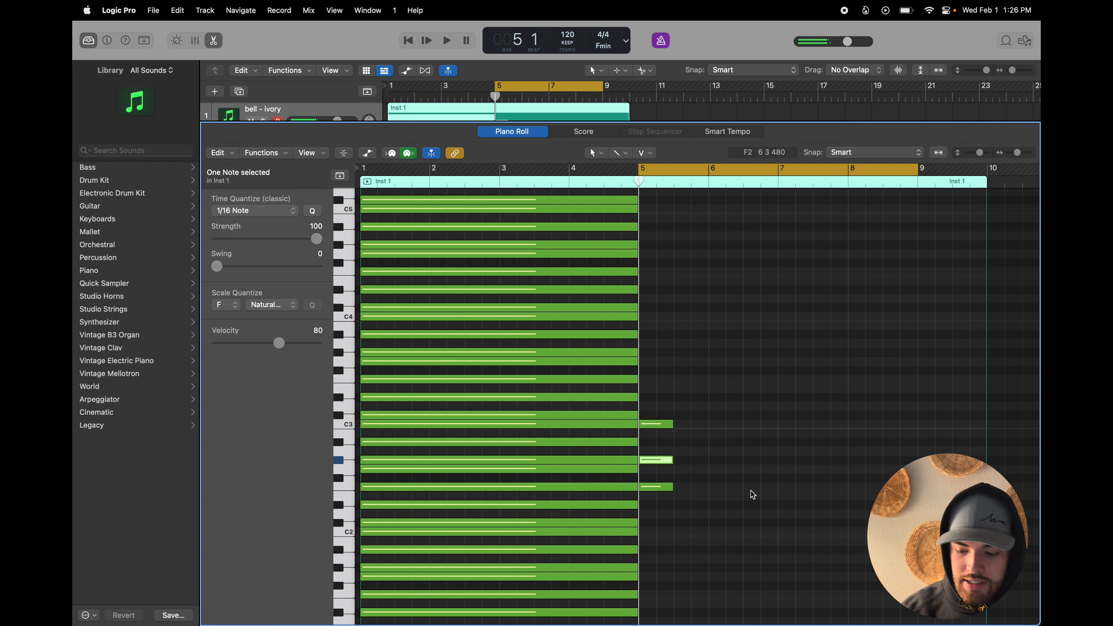
pyautogui.hotkey('alt', 'shift', 'Up')
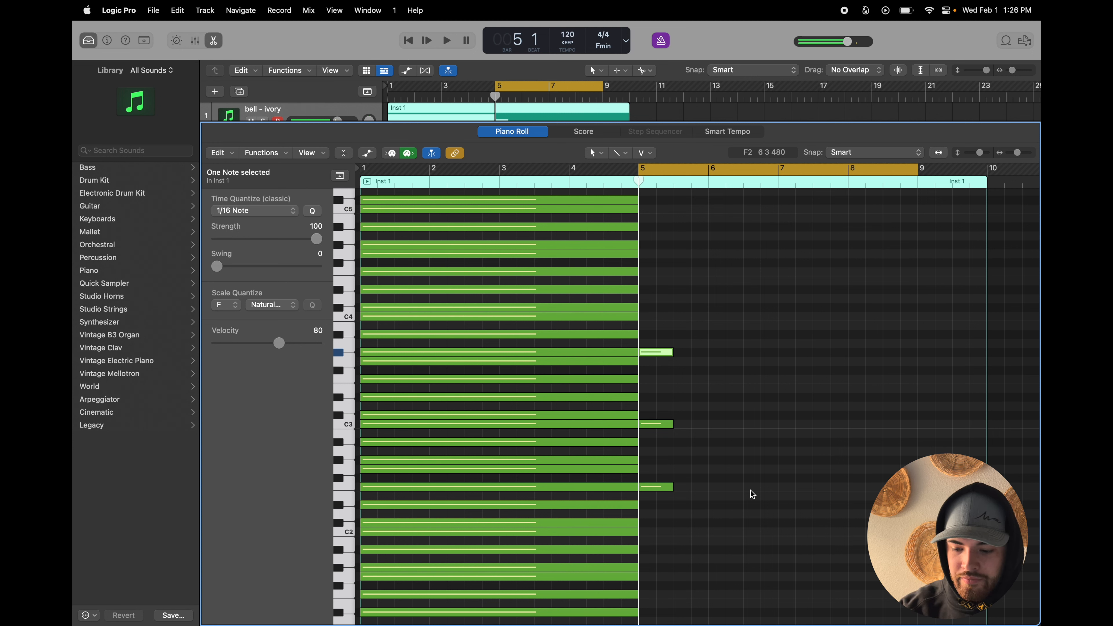
pyautogui.press('XF86AudioRaiseVolume')
pyautogui.press('space')
pyautogui.press('space')
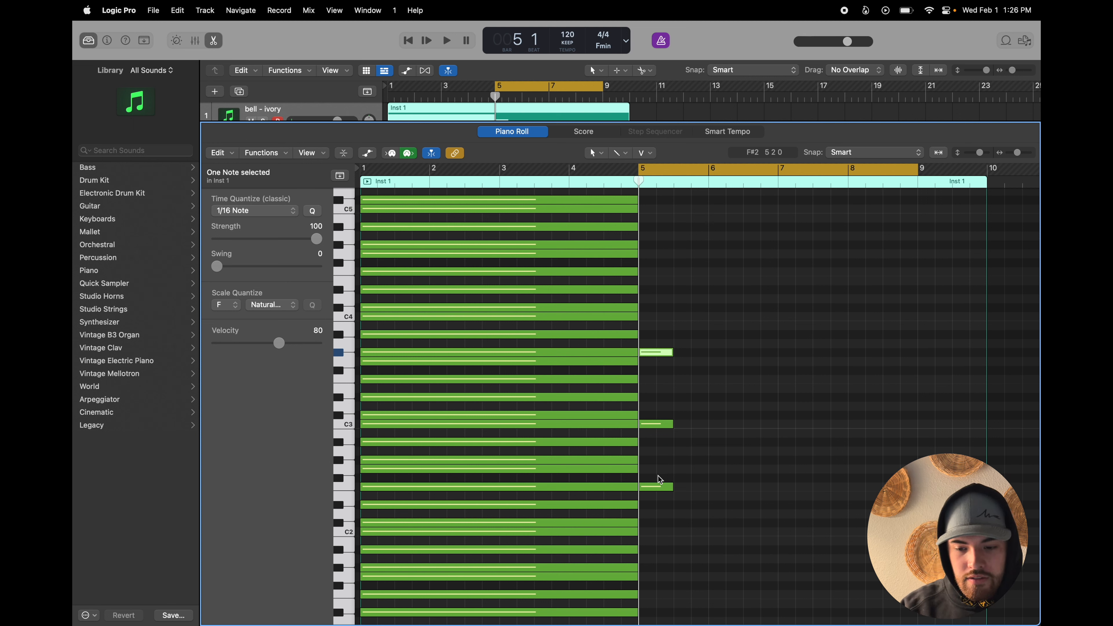
pyautogui.press('space')
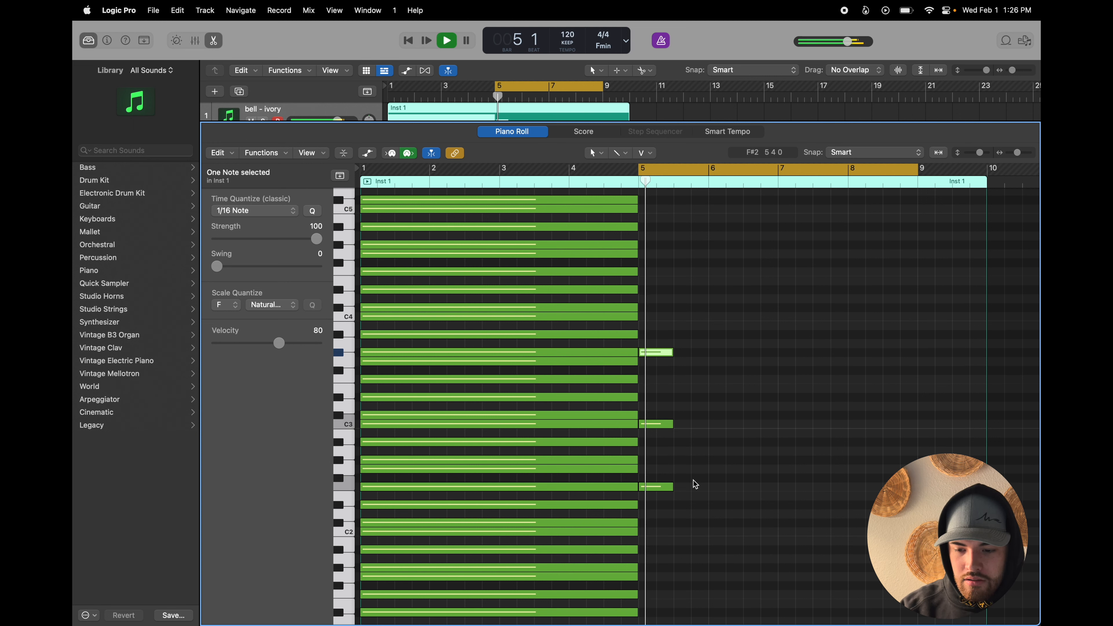
pyautogui.press('c')
pyautogui.press('space')
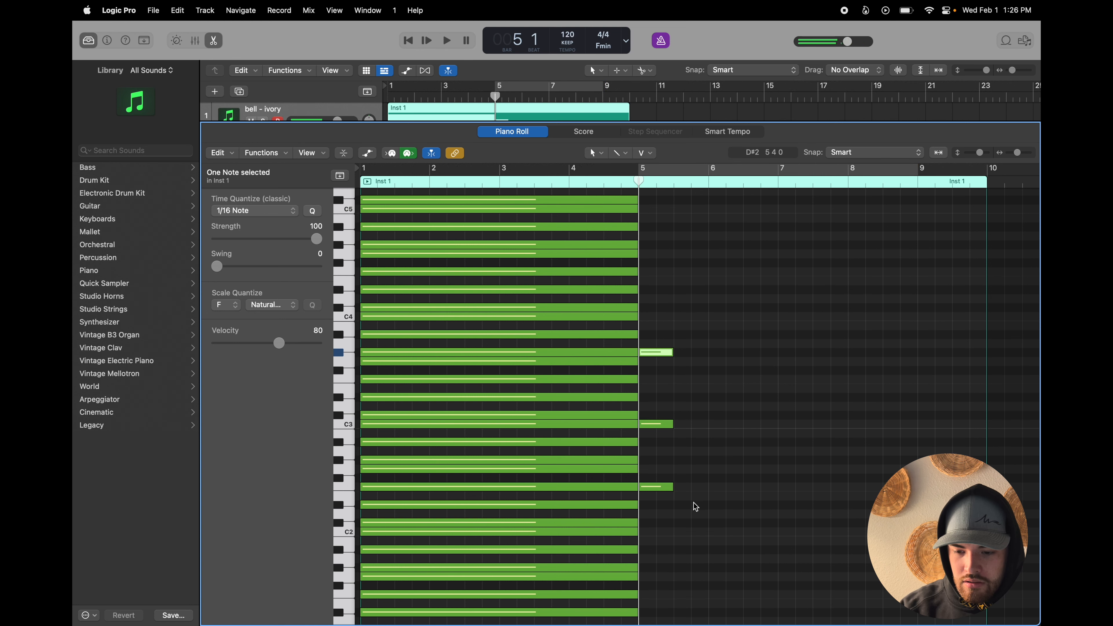
# - Lengthen all three chord notes at bar 5 together to about beat 2 of bar 6
pyautogui.moveTo(696, 506); pyautogui.dragTo(669, 326)
pyautogui.press('c')
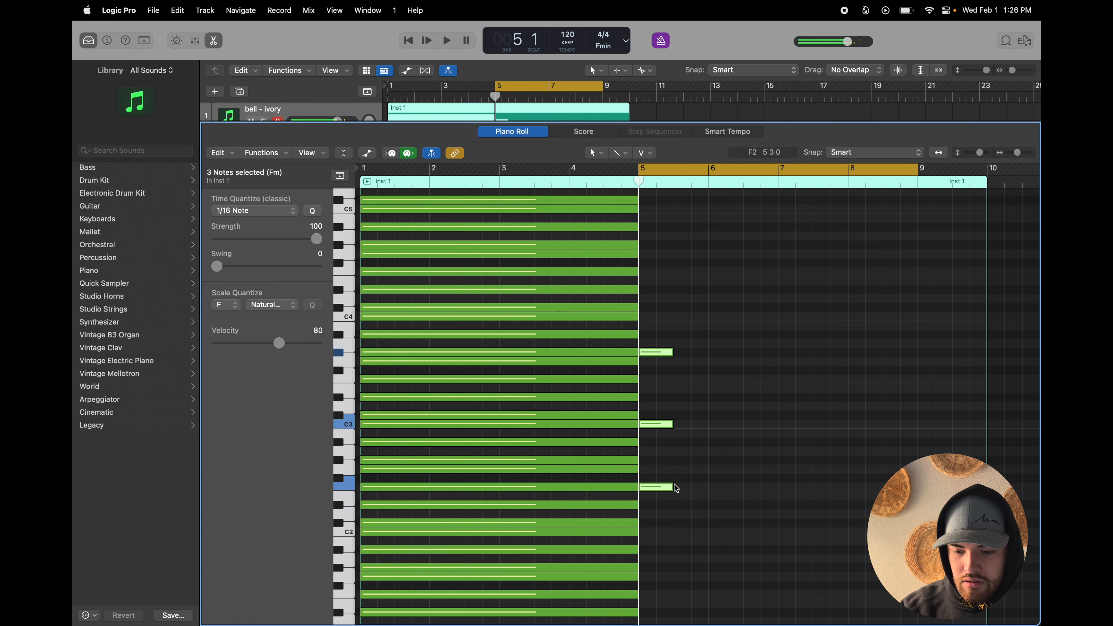
pyautogui.moveTo(672, 488); pyautogui.dragTo(726, 488)
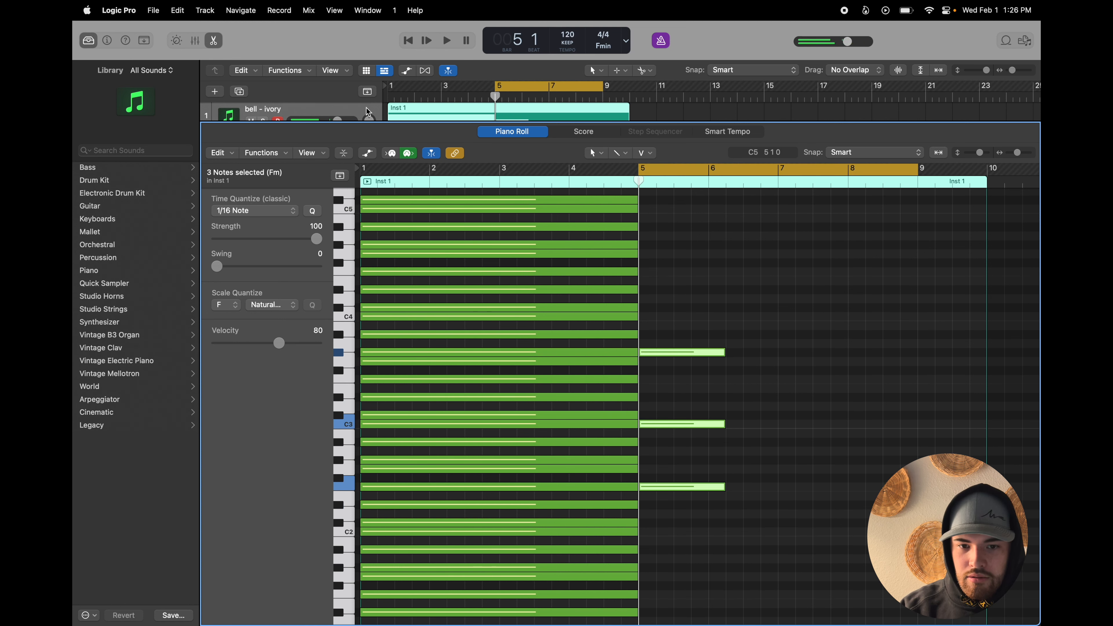
# - Close the Piano Roll to return to the full tracks view
pyautogui.press('p')
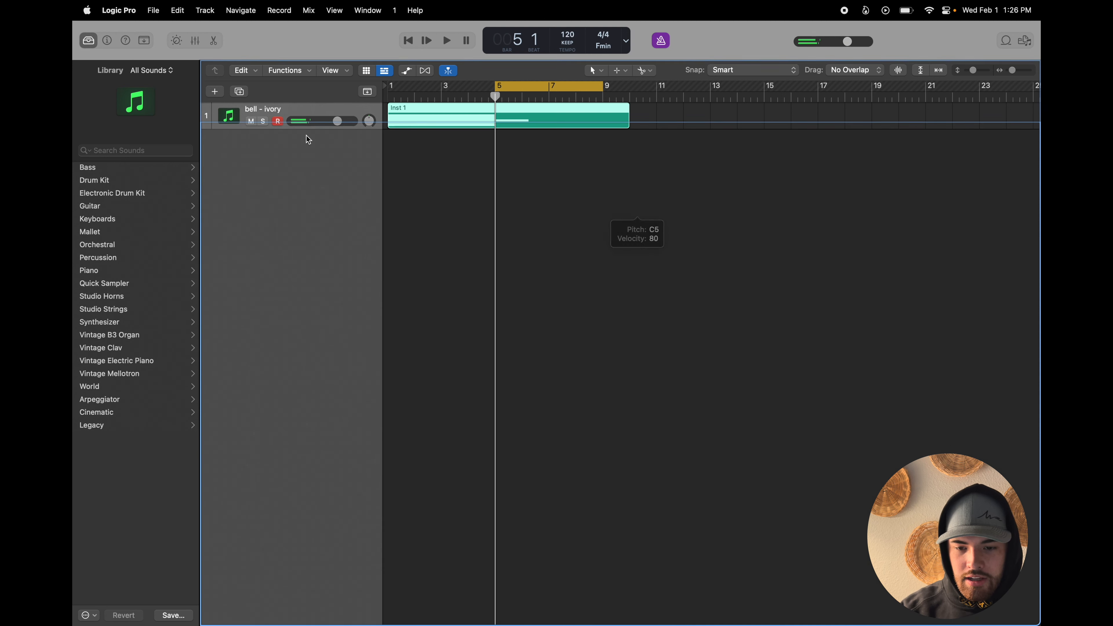
pyautogui.press('p')
pyautogui.press('p')
pyautogui.press('p')
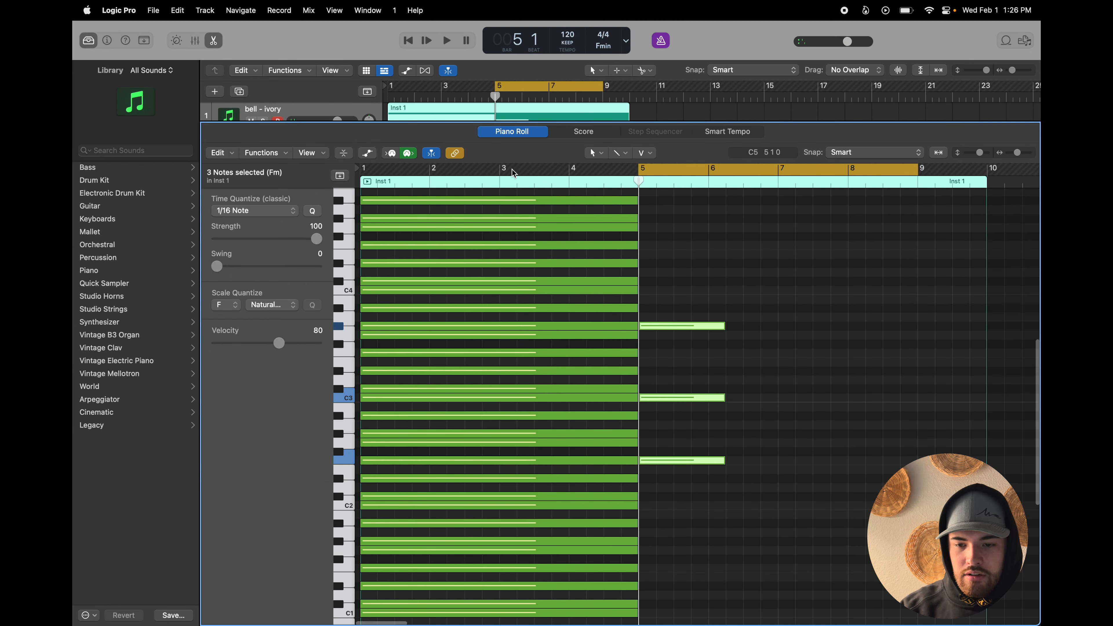
pyautogui.press('p')
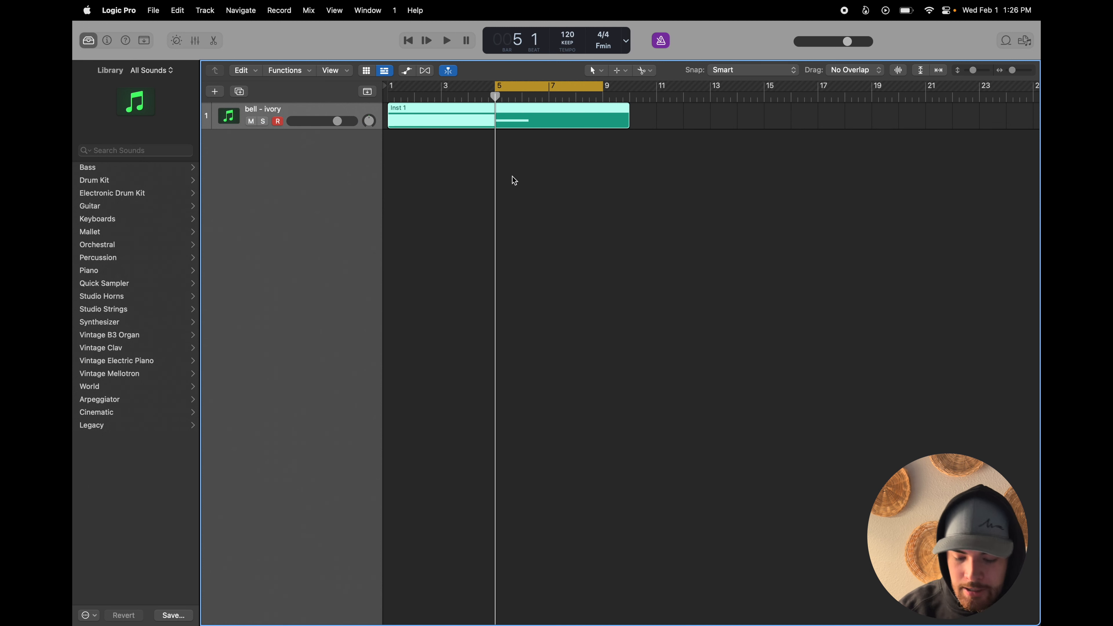
# - Play back the lengthened chord briefly and solo the bell - ivory track
pyautogui.press('space')
pyautogui.press('space')
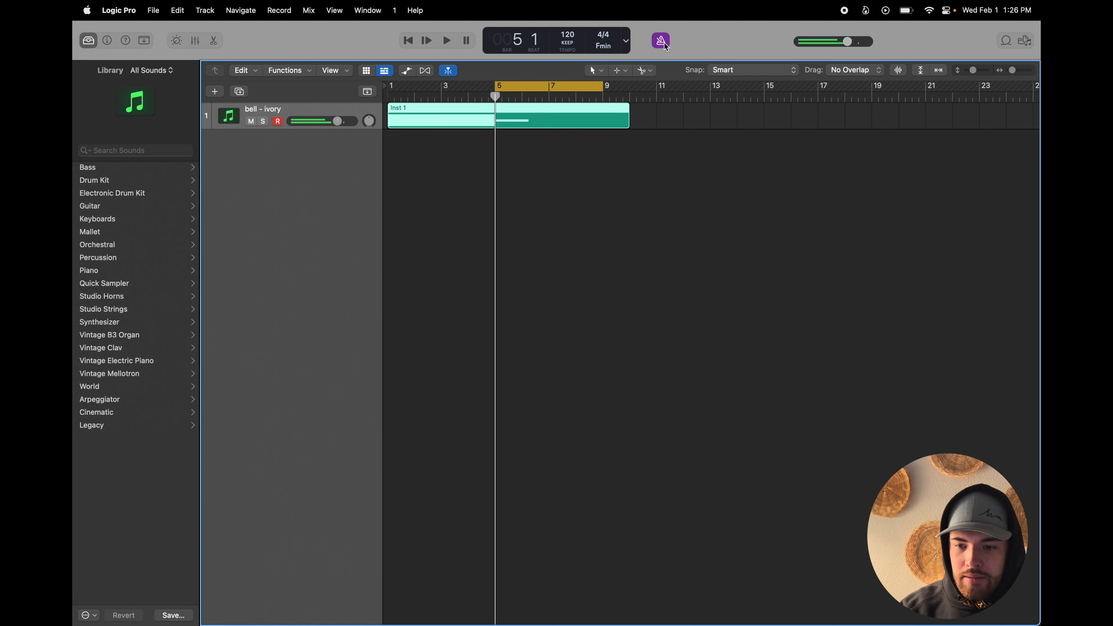
pyautogui.click(263, 121)
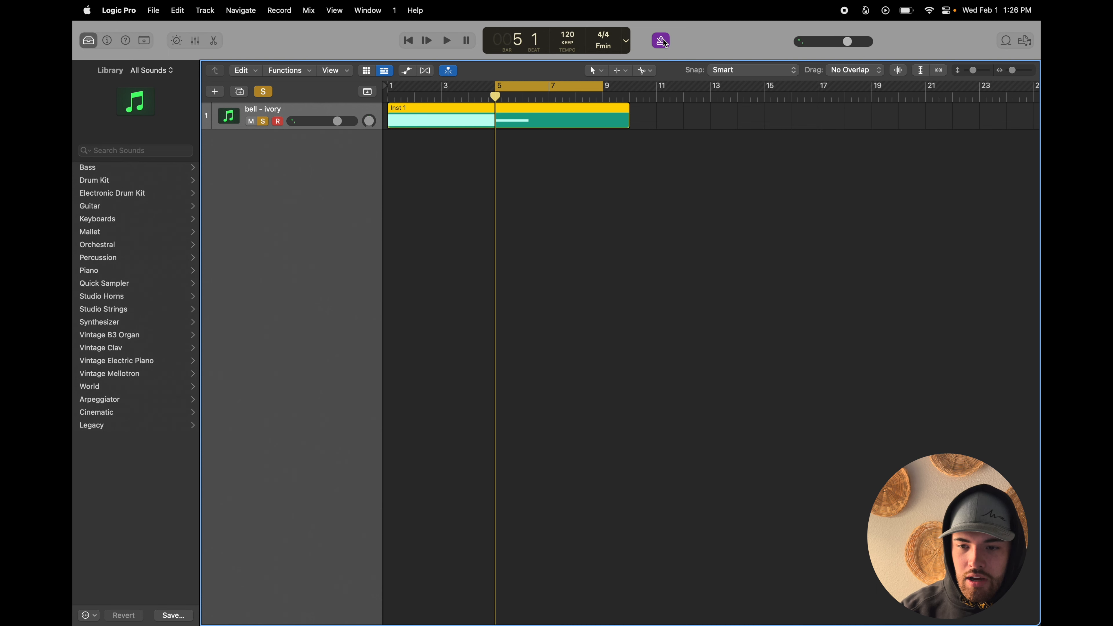
# - Mute the bell - ivory track and play the metronome on its own from bar 5
pyautogui.press('space')
pyautogui.press('space')
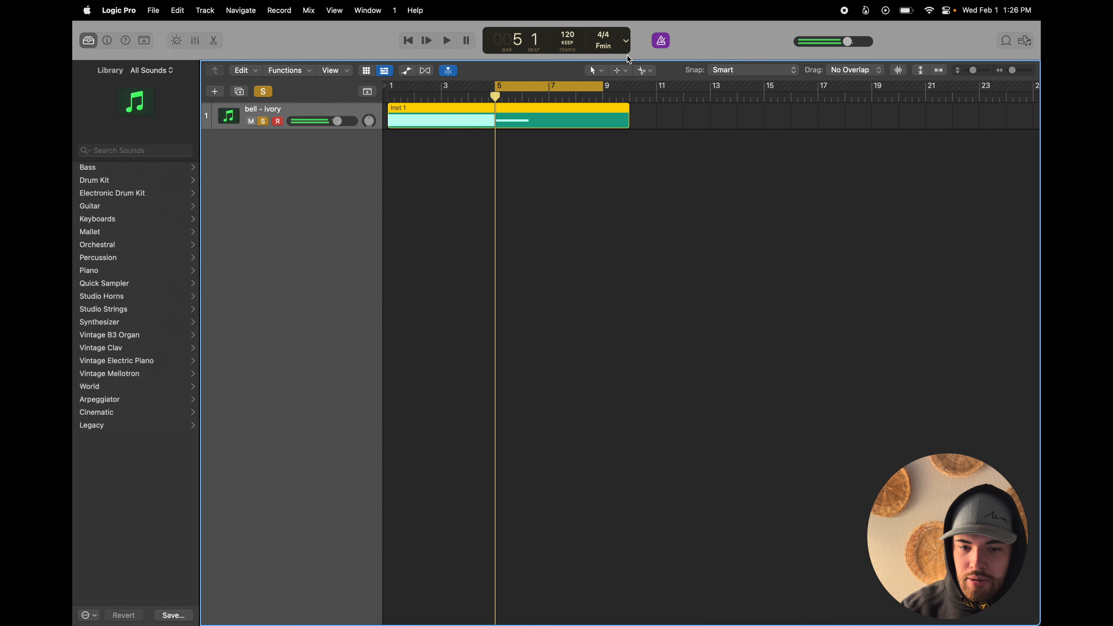
pyautogui.click(251, 121)
pyautogui.press('space')
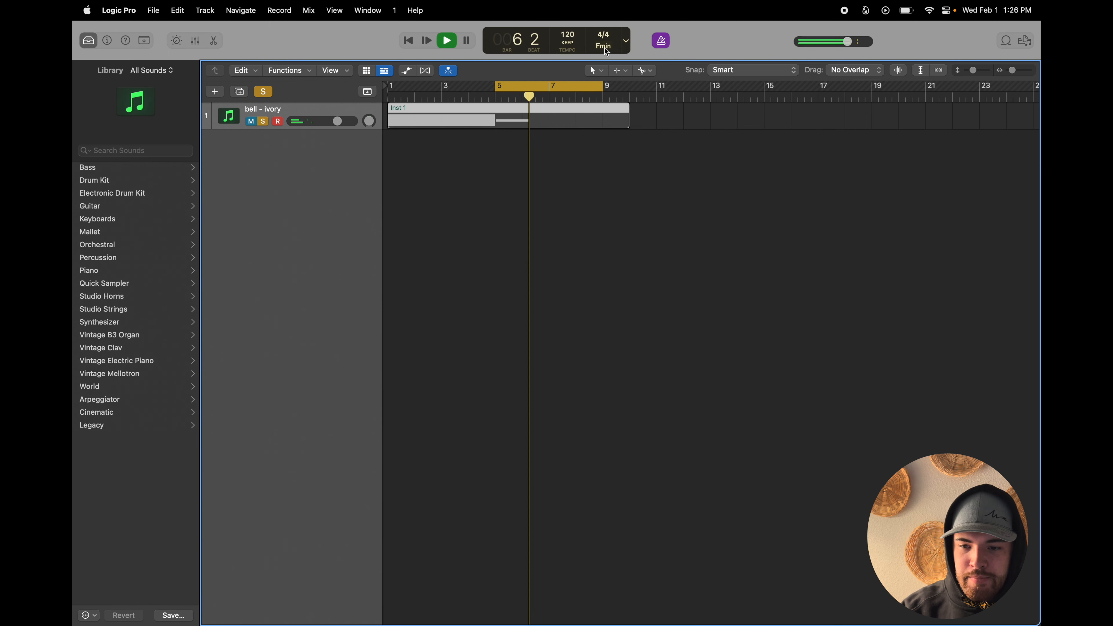
# - Set the project tempo to 180 and play the metronome at the new speed
pyautogui.press('space')
pyautogui.moveTo(567, 38); pyautogui.dragTo(579, 7)
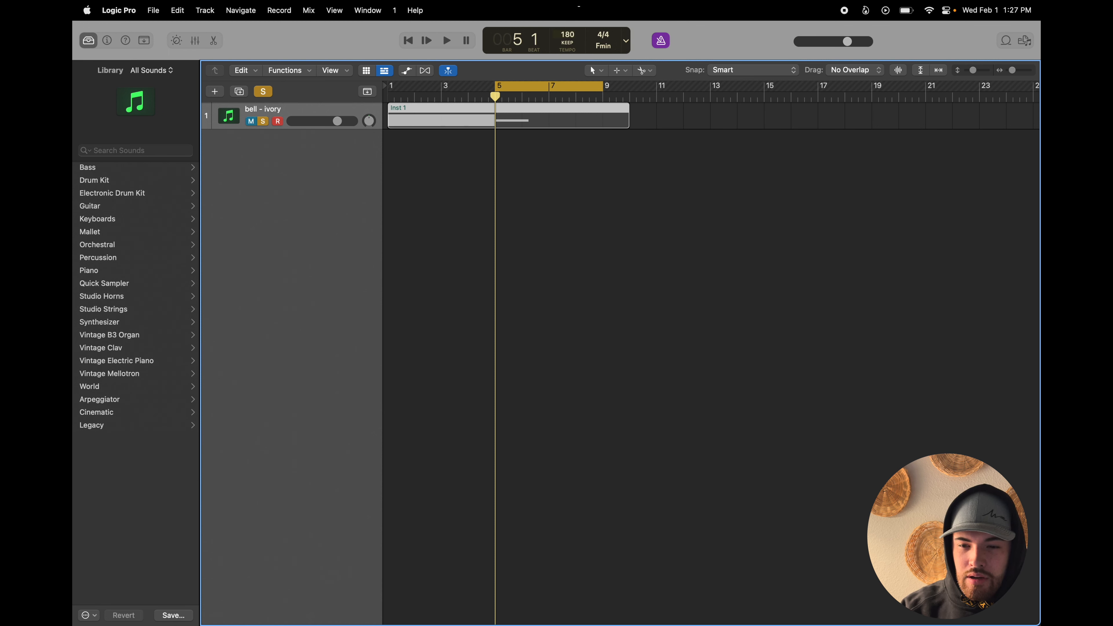
pyautogui.press('space')
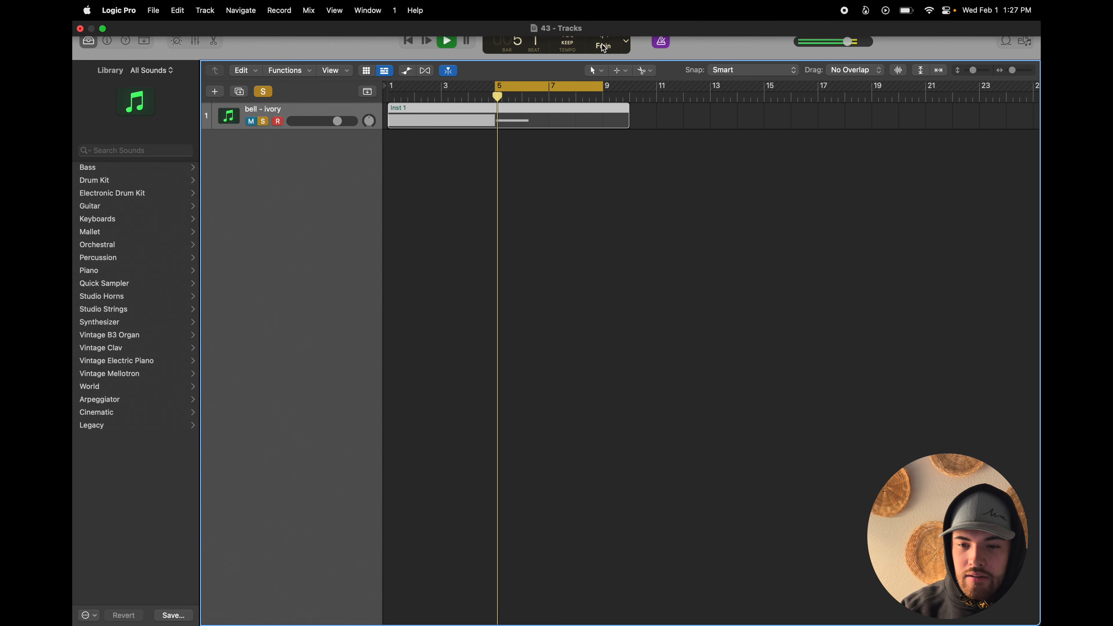
# - Reopen the Inst 1 region in the Piano Roll and play the bar 5 chord at the new tempo
pyautogui.doubleClick(538, 120)
pyautogui.press('space')
pyautogui.press('space')
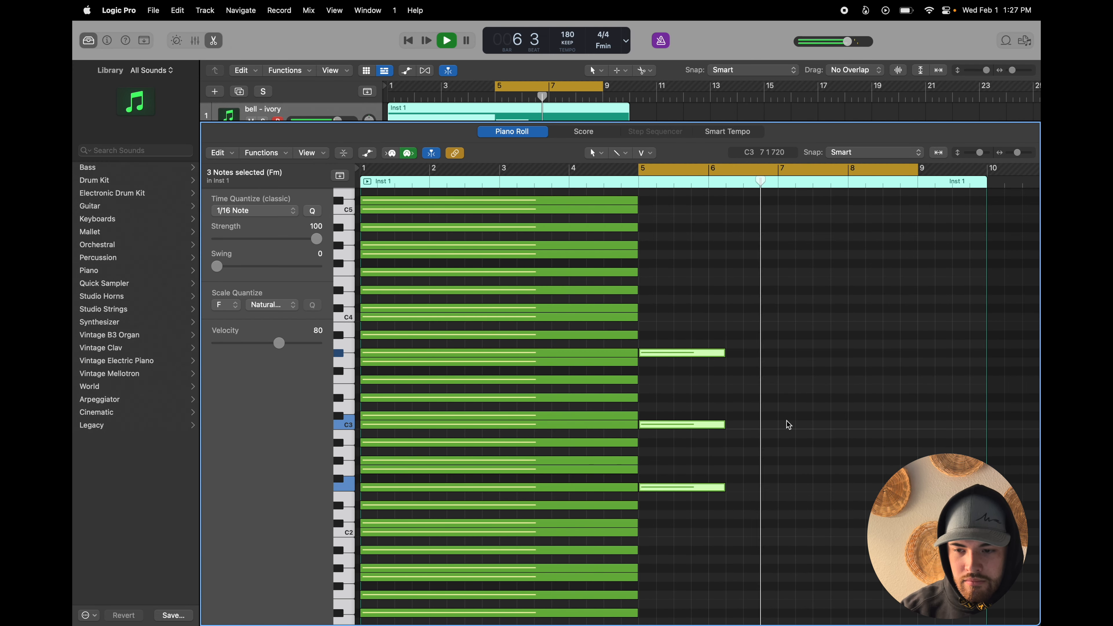
pyautogui.moveTo(739, 328); pyautogui.dragTo(699, 614)
pyautogui.press('space')
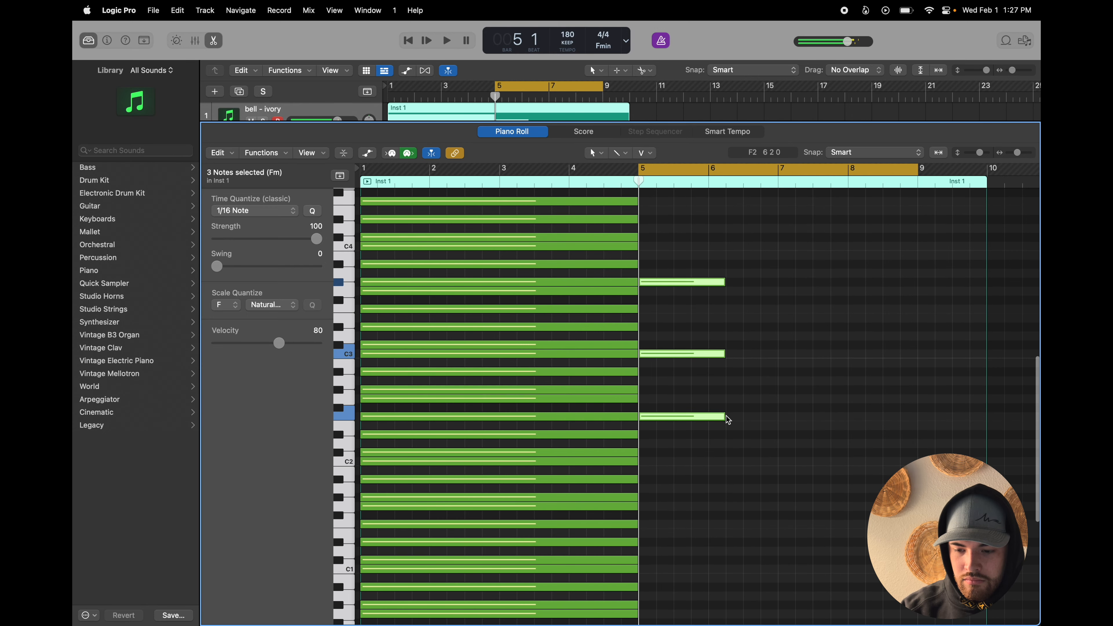
# - Lengthen the three notes of the bar 5 chord together to bar 8 and play the result
pyautogui.click(732, 416)
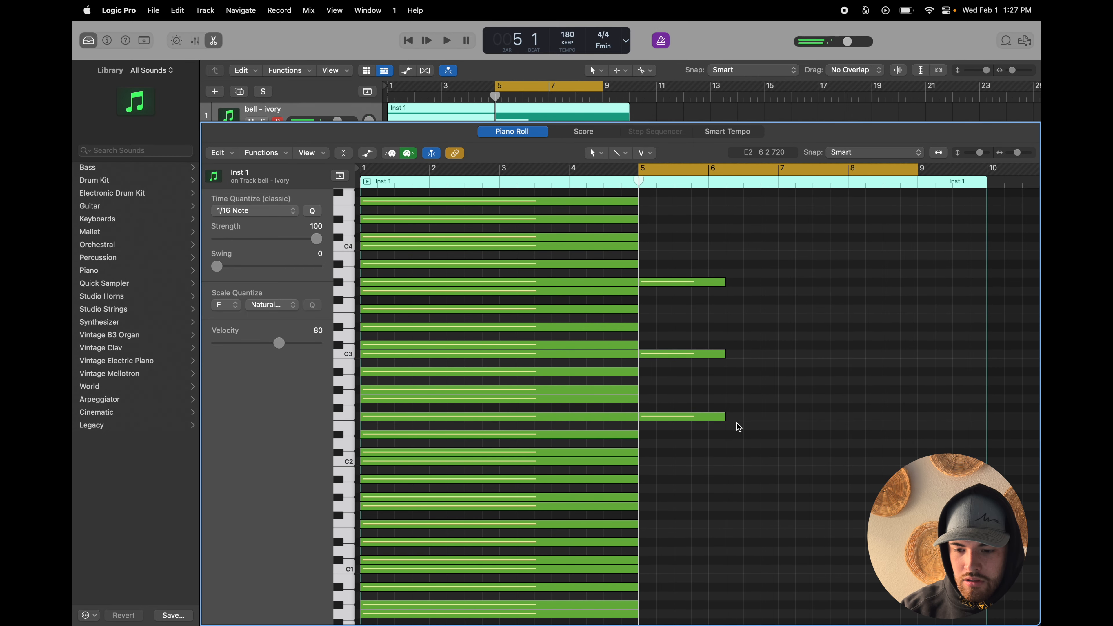
pyautogui.moveTo(738, 427); pyautogui.dragTo(848, 296)
pyautogui.press('space')
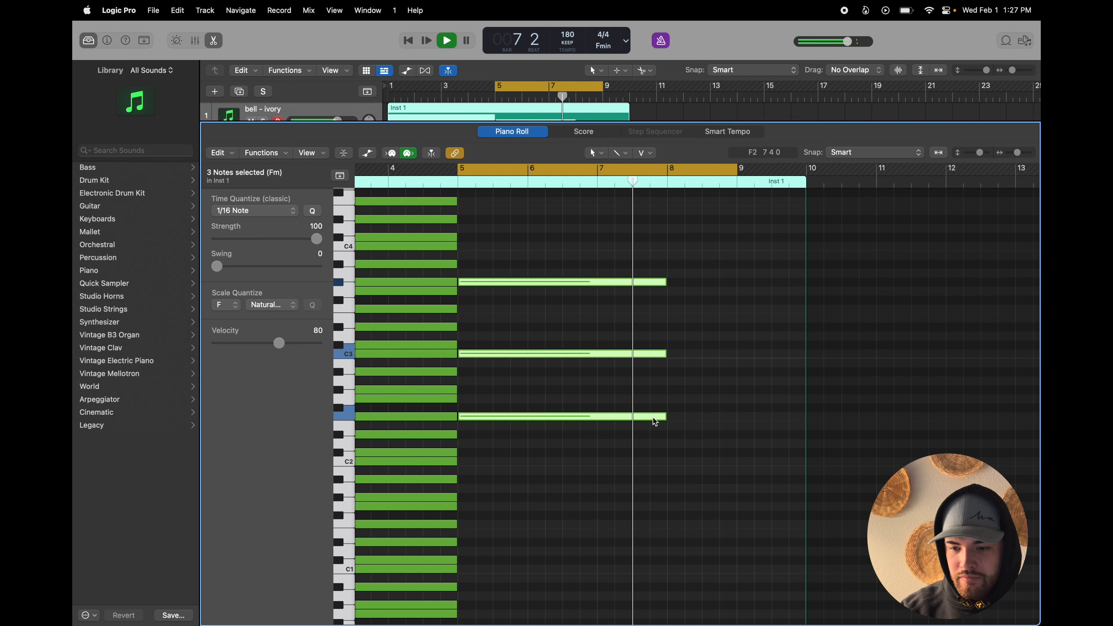
pyautogui.press('space')
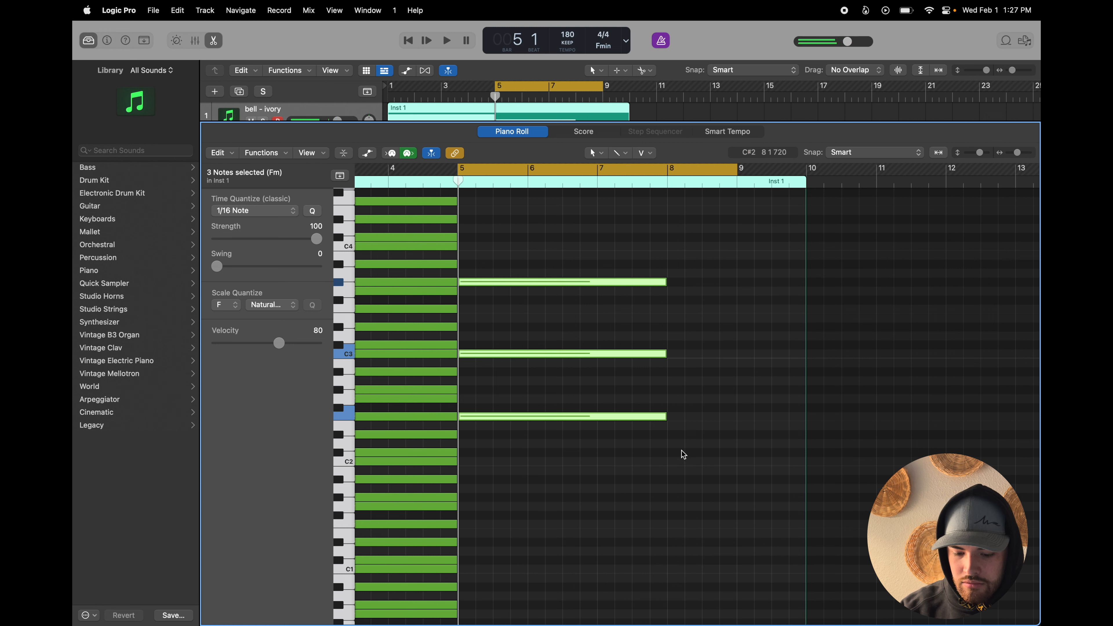
# - Add a second chord at bar 8 with the notes C#2, F2 and G#2, each about three bars long
pyautogui.moveTo(677, 445)
pyautogui.mouseDown()
pyautogui.moveTo(703, 447)
pyautogui.moveTo(694, 438)
pyautogui.moveTo(697, 456)
pyautogui.moveTo(690, 418)
pyautogui.moveTo(703, 421)
pyautogui.moveTo(671, 410)
pyautogui.moveTo(681, 417)
pyautogui.moveTo(688, 393)
pyautogui.mouseUp()
pyautogui.click(675, 443)
pyautogui.click(681, 408)
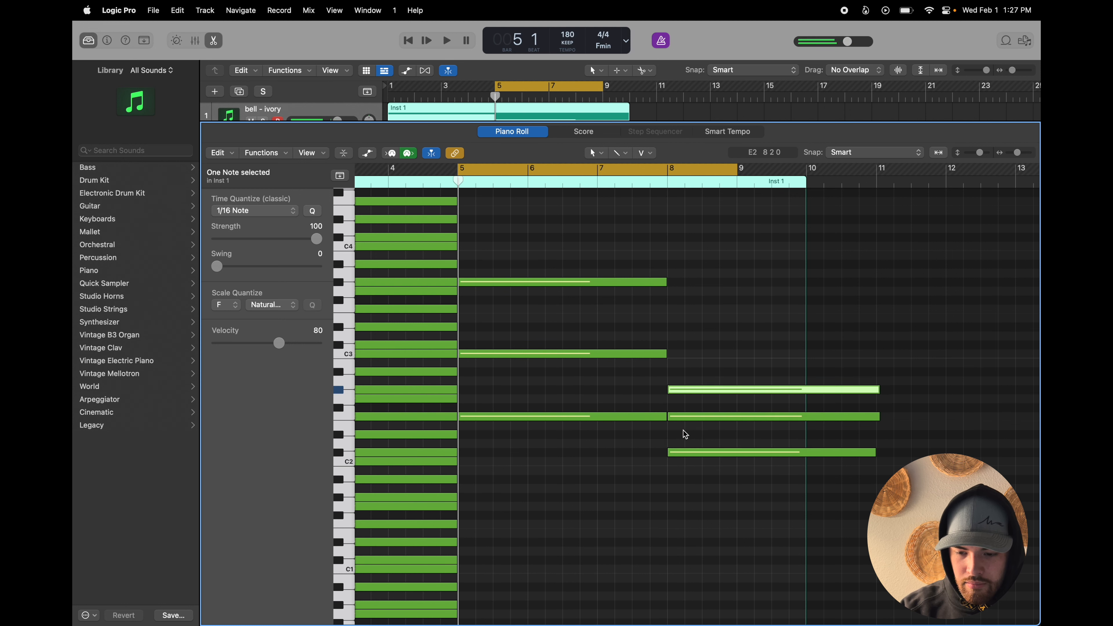
# - Select all notes, clear the selection and shift the F2 note of the bar 8 chord slightly later
pyautogui.press('super+a')
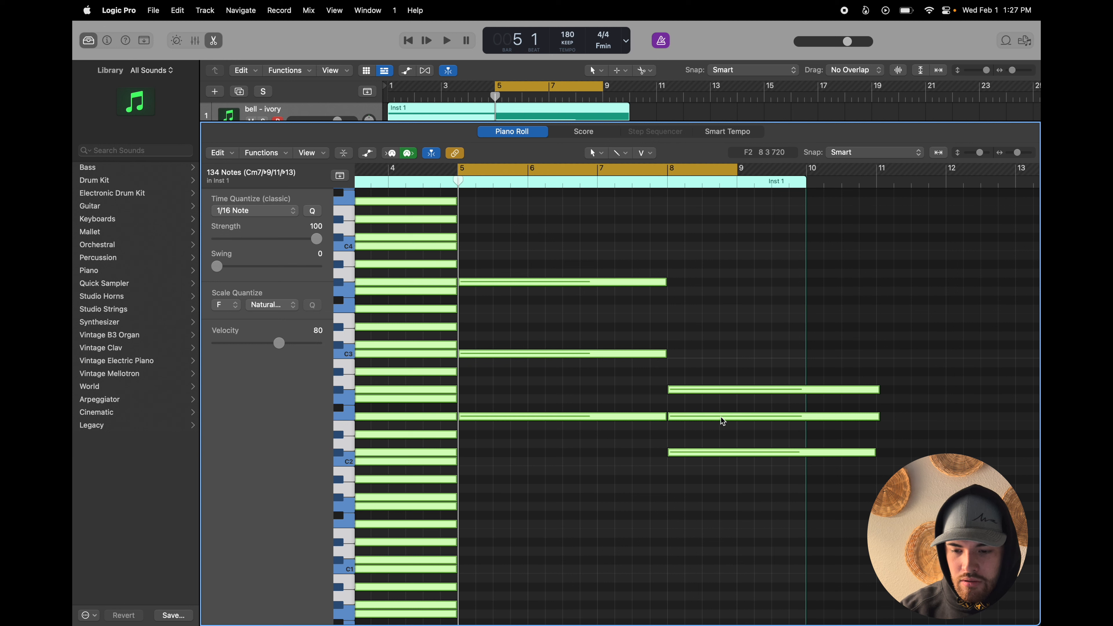
pyautogui.click(701, 425)
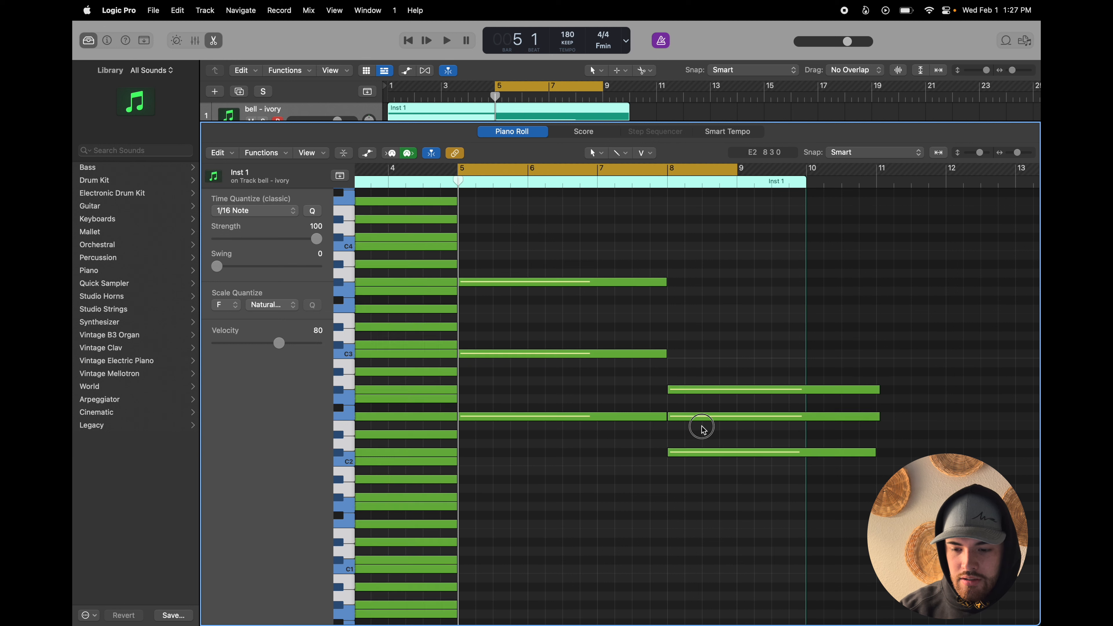
pyautogui.click(681, 416)
pyautogui.moveTo(684, 416); pyautogui.dragTo(688, 417)
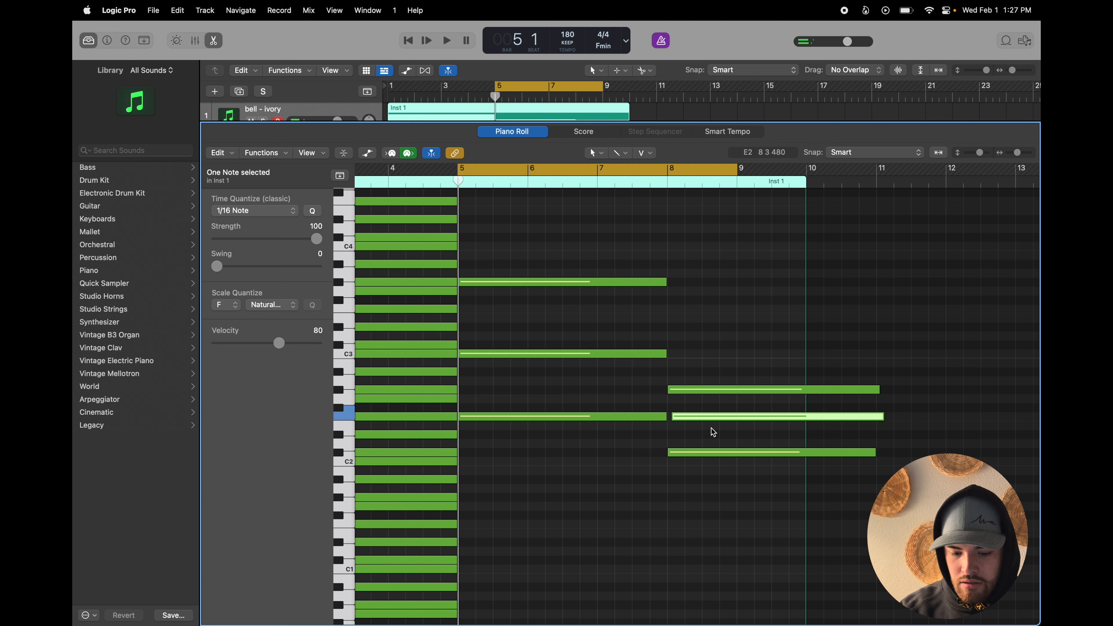
pyautogui.click(710, 429)
pyautogui.click(691, 415)
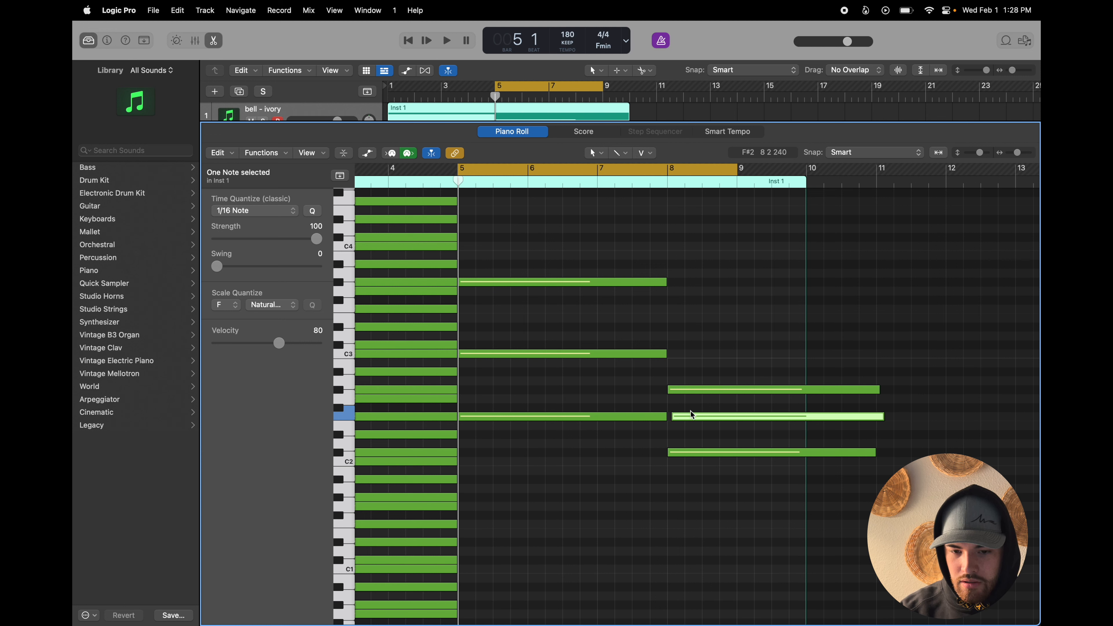
# - Set Time Quantize to 1/1 Note and shift the F2 and G#2 notes of the bar 8 chord off the grid
pyautogui.click(254, 211)
pyautogui.click(246, 154)
pyautogui.moveTo(683, 390); pyautogui.dragTo(674, 417)
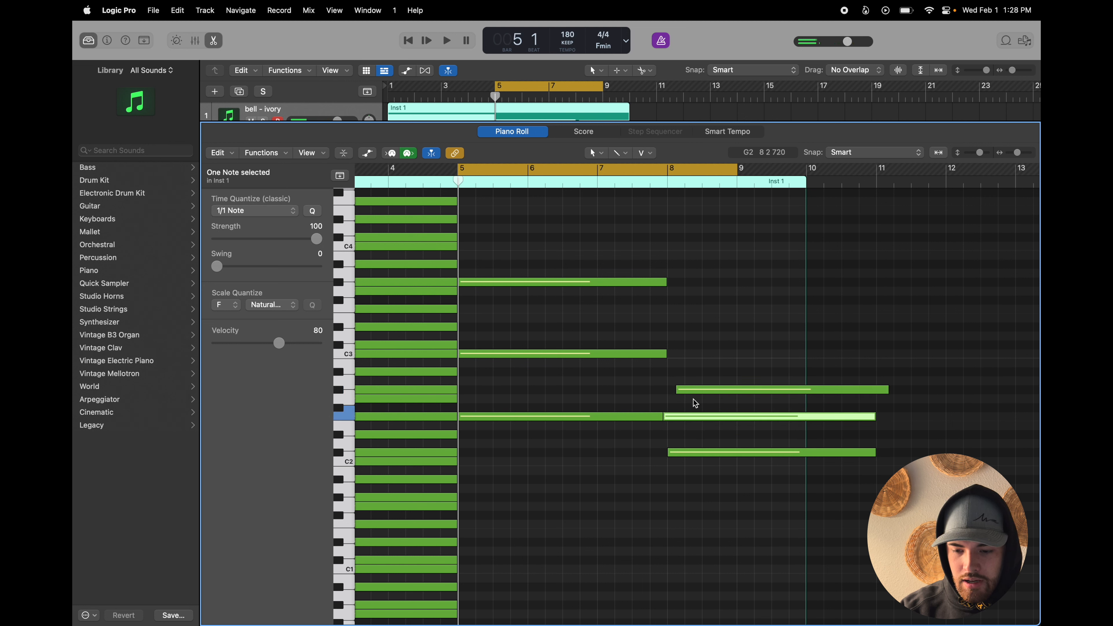
# - Quantize all three notes of the second chord to bar 8 and start playback from bar 5
pyautogui.moveTo(713, 474); pyautogui.dragTo(678, 389)
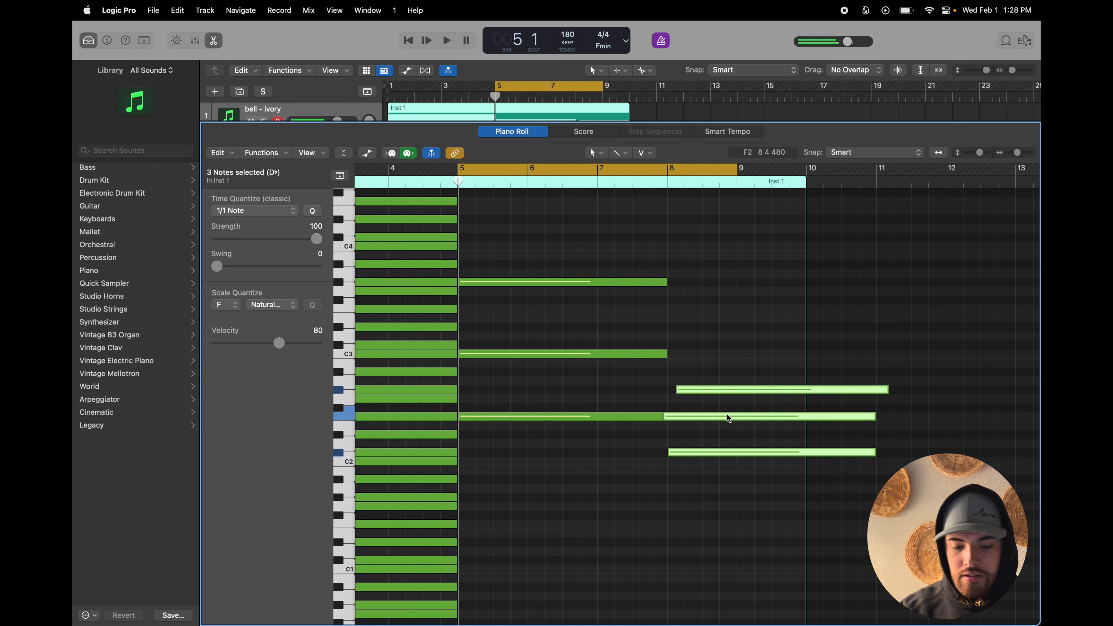
pyautogui.press('q')
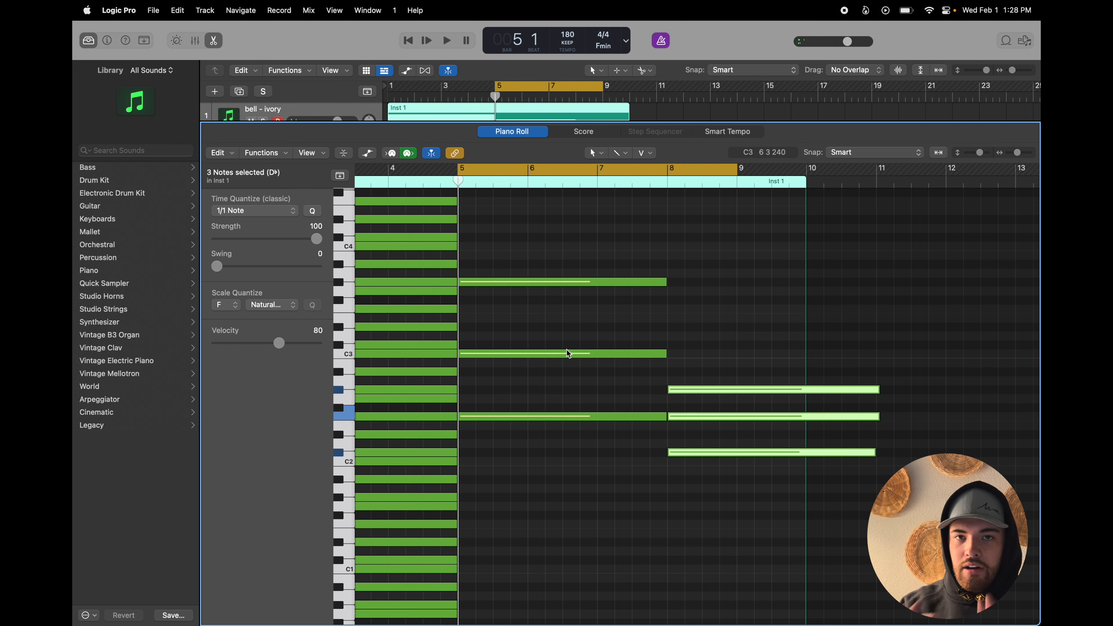
pyautogui.moveTo(568, 353)
pyautogui.press('space')
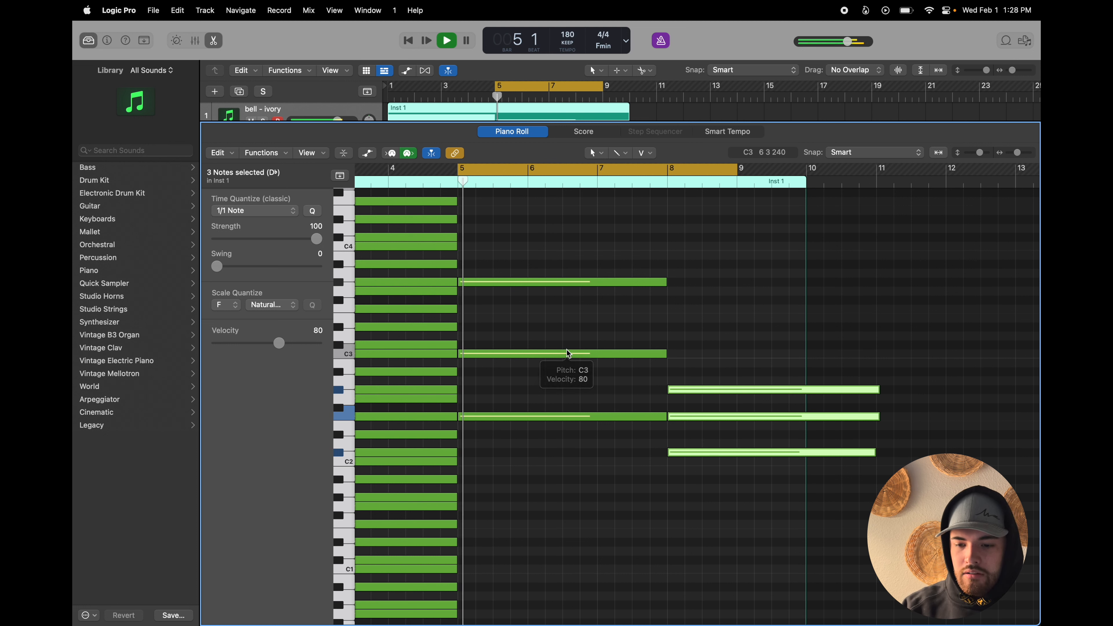
# - Raise the F2 note of the bar 8 chord by one octave
pyautogui.click(700, 427)
pyautogui.click(699, 416)
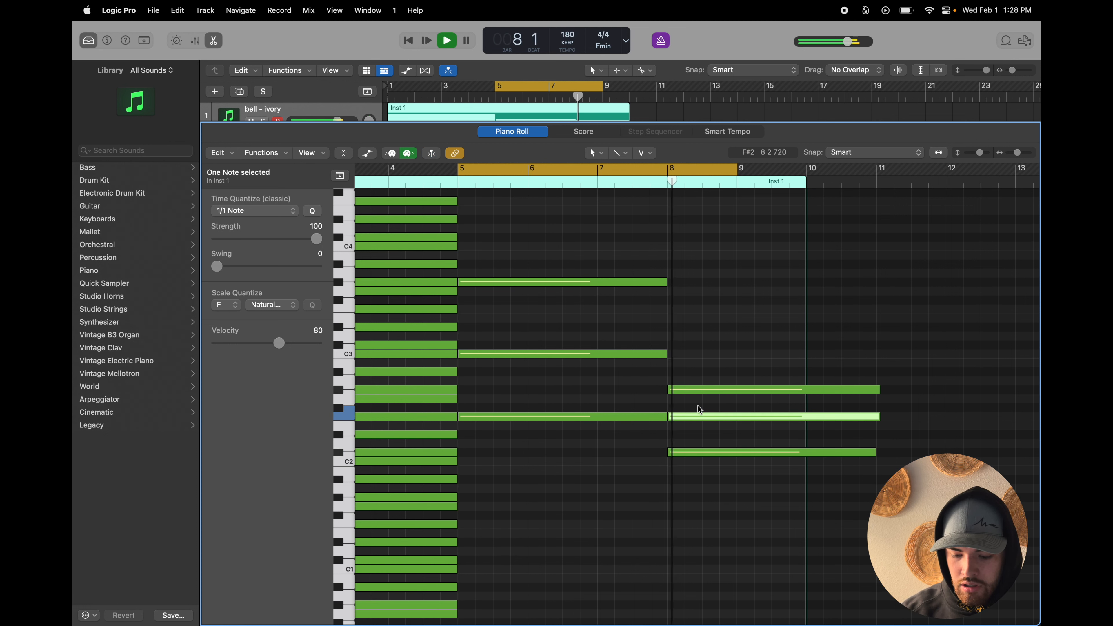
pyautogui.hotkey('alt', 'shift', 'Up')
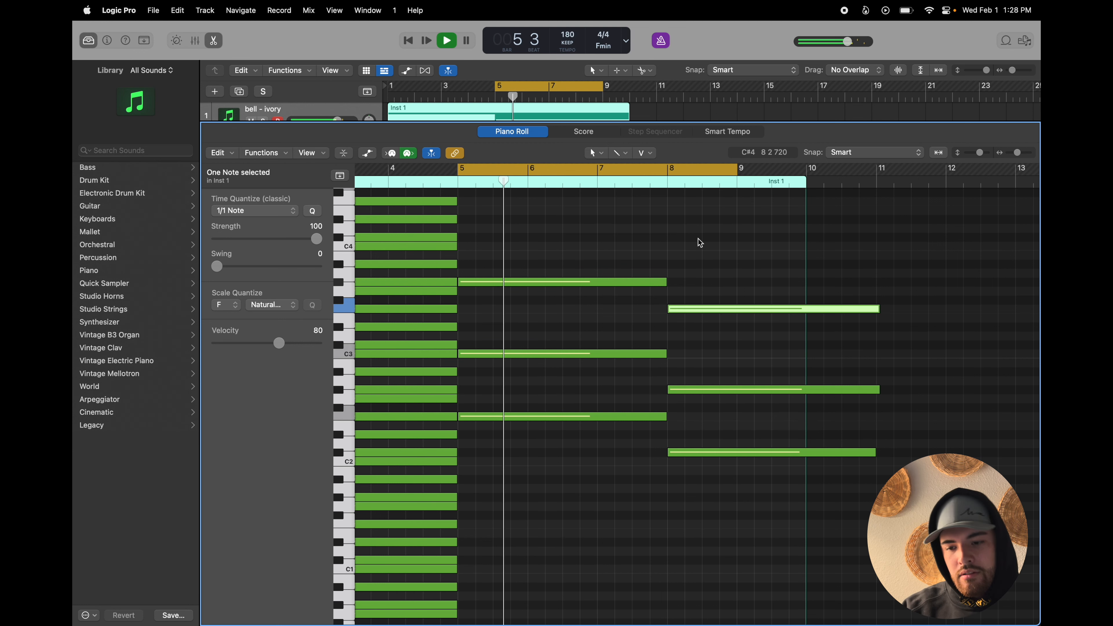
# - Extend the Inst 1 region to about bar 14 and the cycle range to about the middle of bar 13
pyautogui.moveTo(801, 227); pyautogui.dragTo(843, 248)
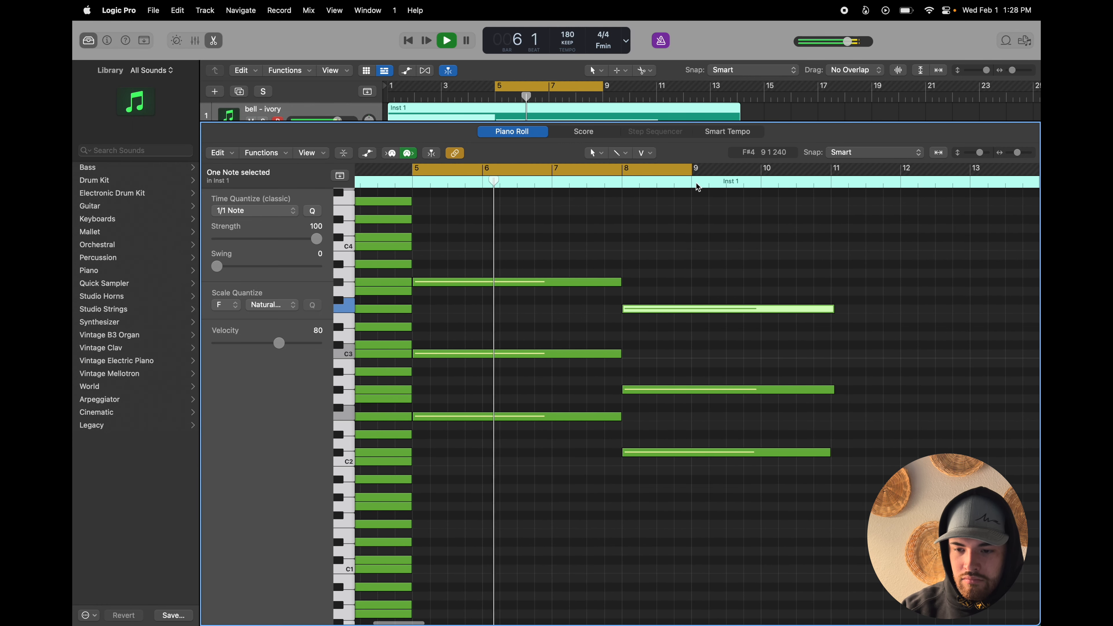
pyautogui.moveTo(693, 172); pyautogui.dragTo(1007, 179)
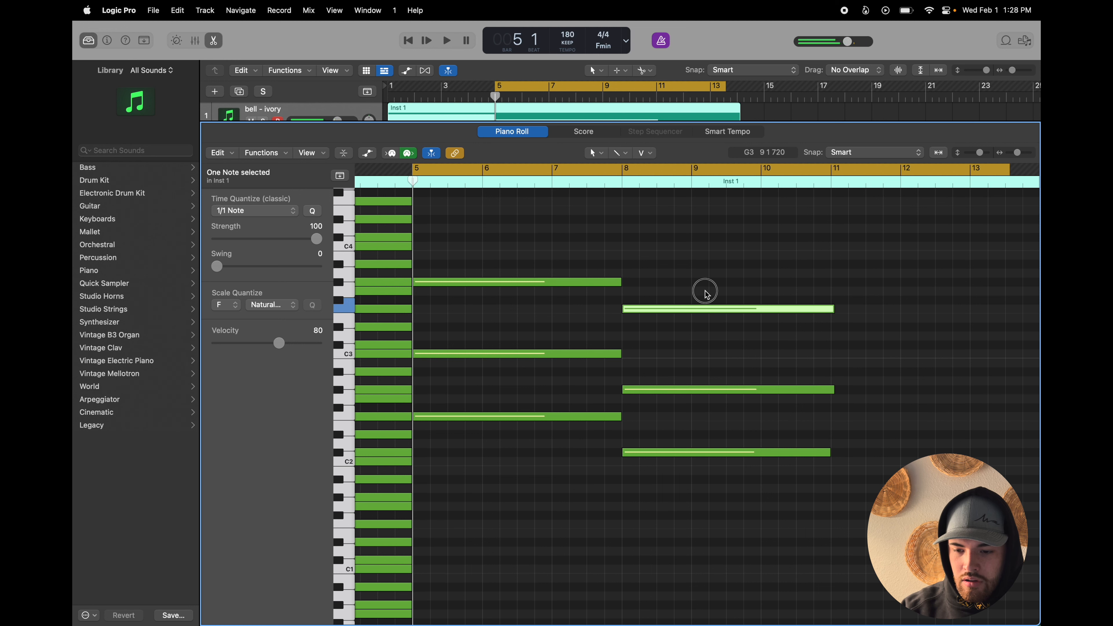
# - Move the second chord to beat 3 of bar 8, extend the first chord to meet it, and play both
pyautogui.moveTo(706, 293); pyautogui.dragTo(705, 453)
pyautogui.click(604, 313)
pyautogui.press('space')
pyautogui.moveTo(625, 297); pyautogui.dragTo(652, 416)
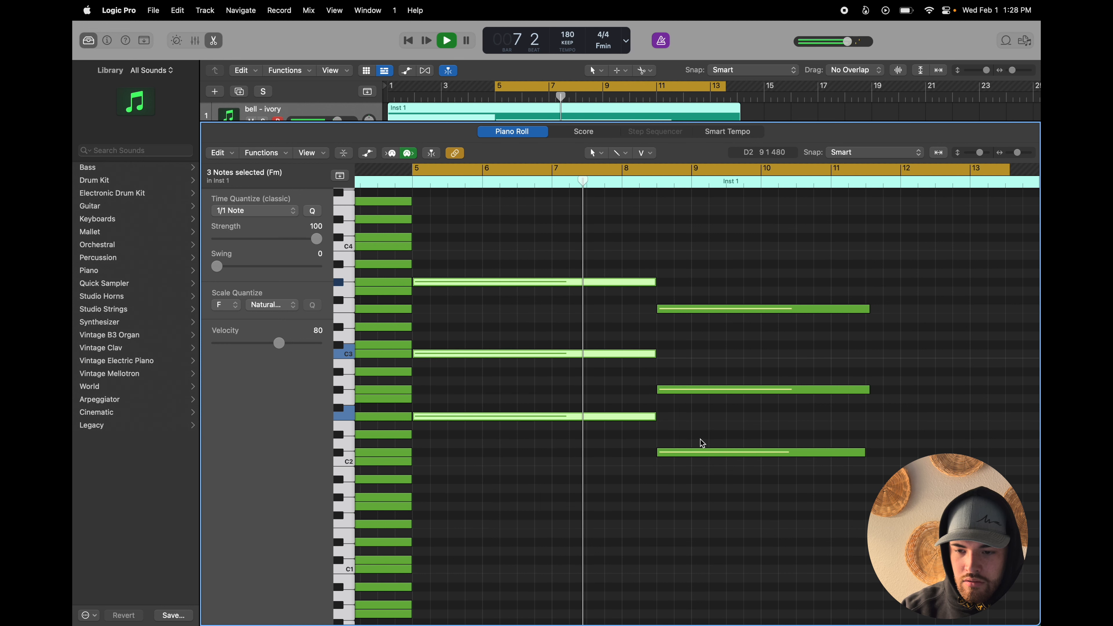
pyautogui.press('space')
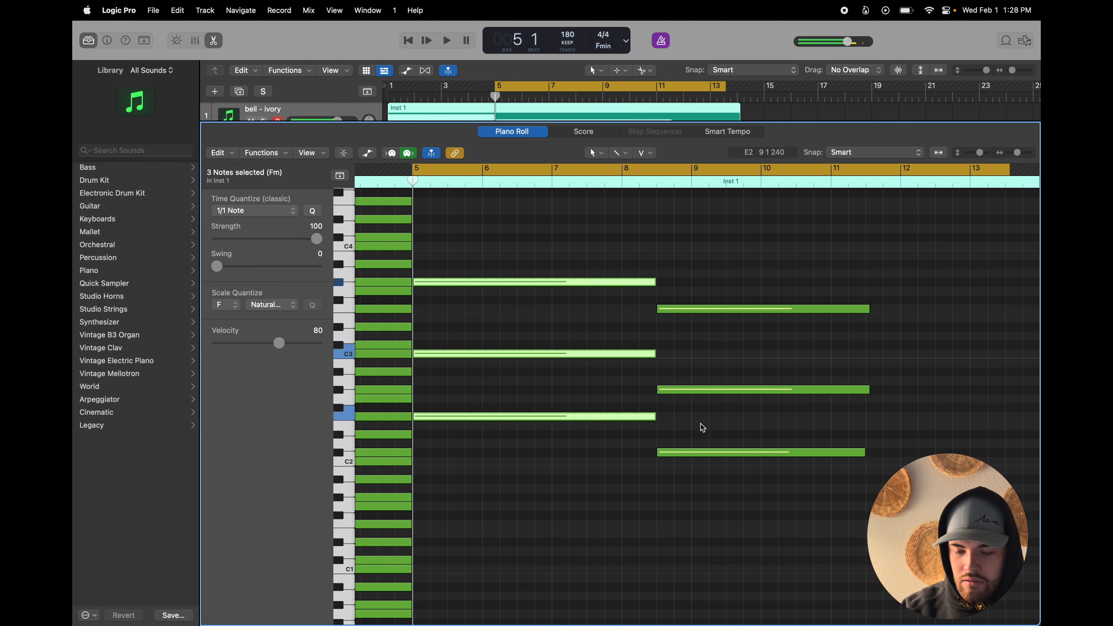
pyautogui.press('space')
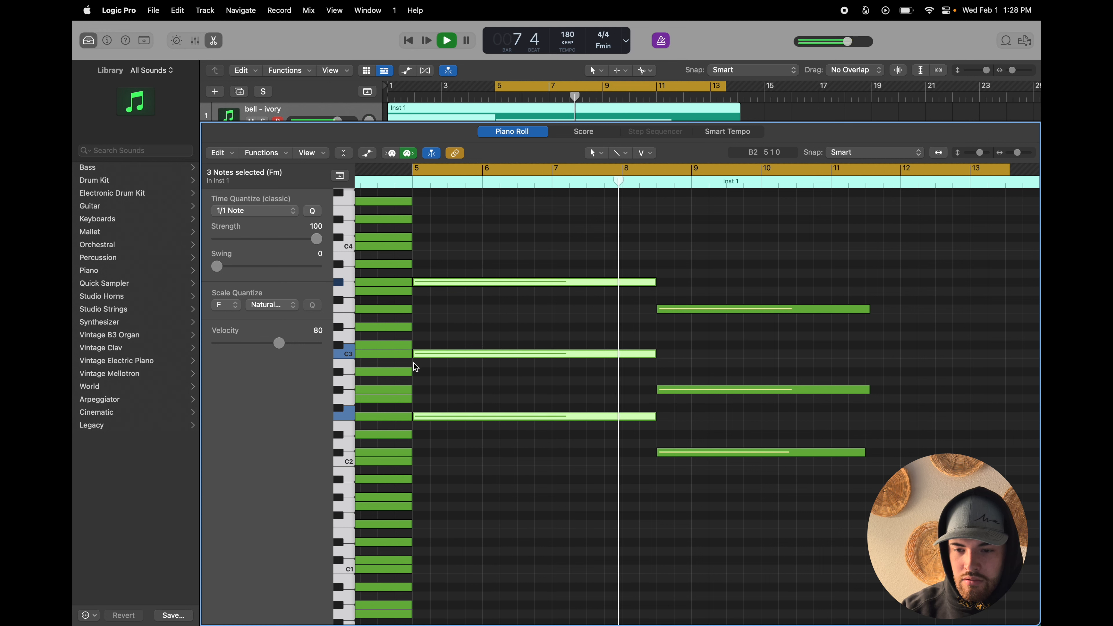
pyautogui.press('space')
# - Set the first chord's length to 3 1 0, move the second chord to beat 2 of bar 8, and play back
pyautogui.moveTo(645, 264); pyautogui.dragTo(631, 454)
pyautogui.moveTo(655, 417); pyautogui.dragTo(639, 417)
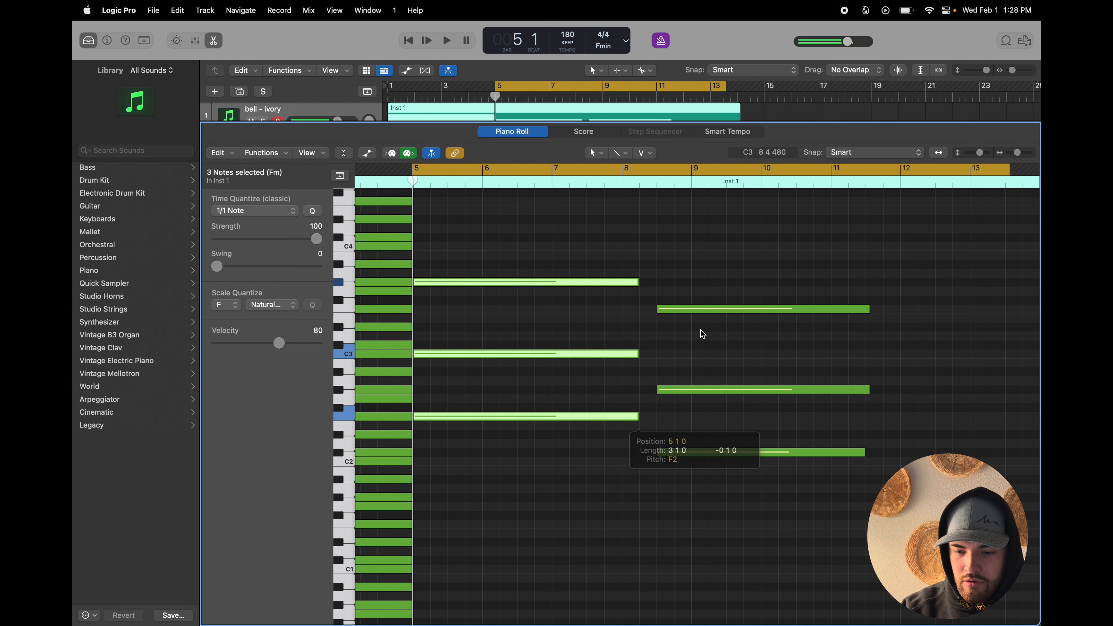
pyautogui.moveTo(719, 286); pyautogui.dragTo(678, 456)
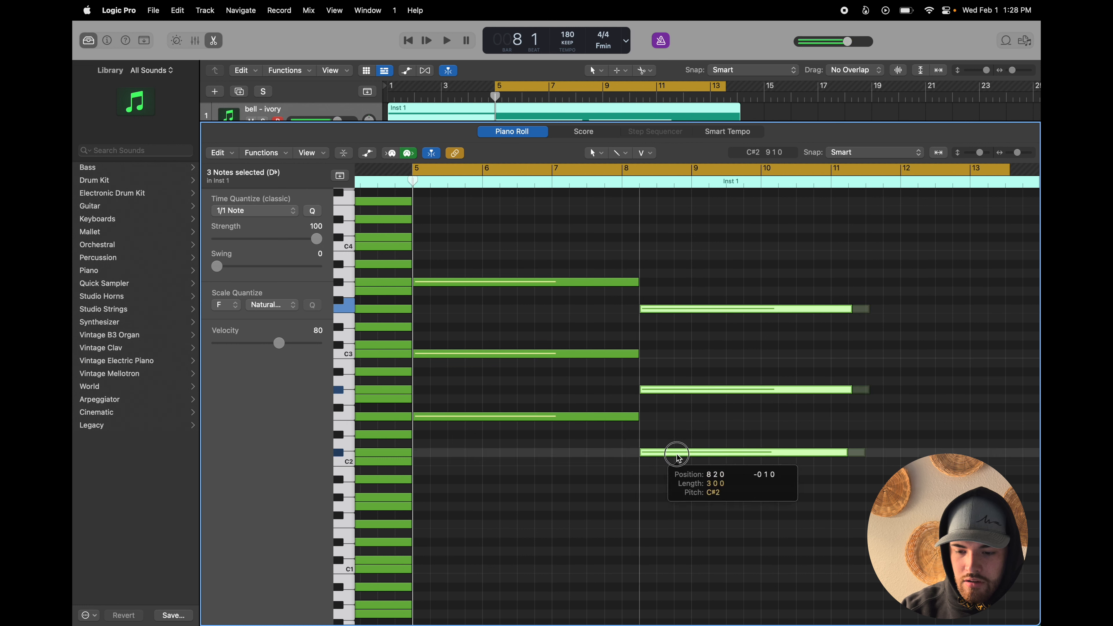
pyautogui.press('space')
pyautogui.press('XF86AudioLowerVolume')
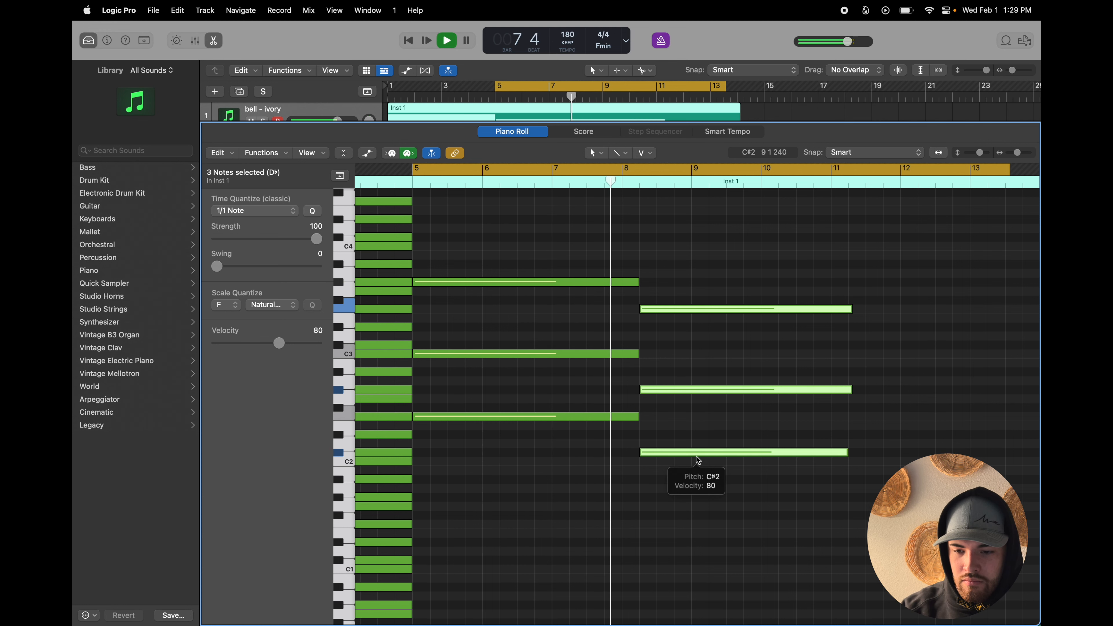
pyautogui.press('space')
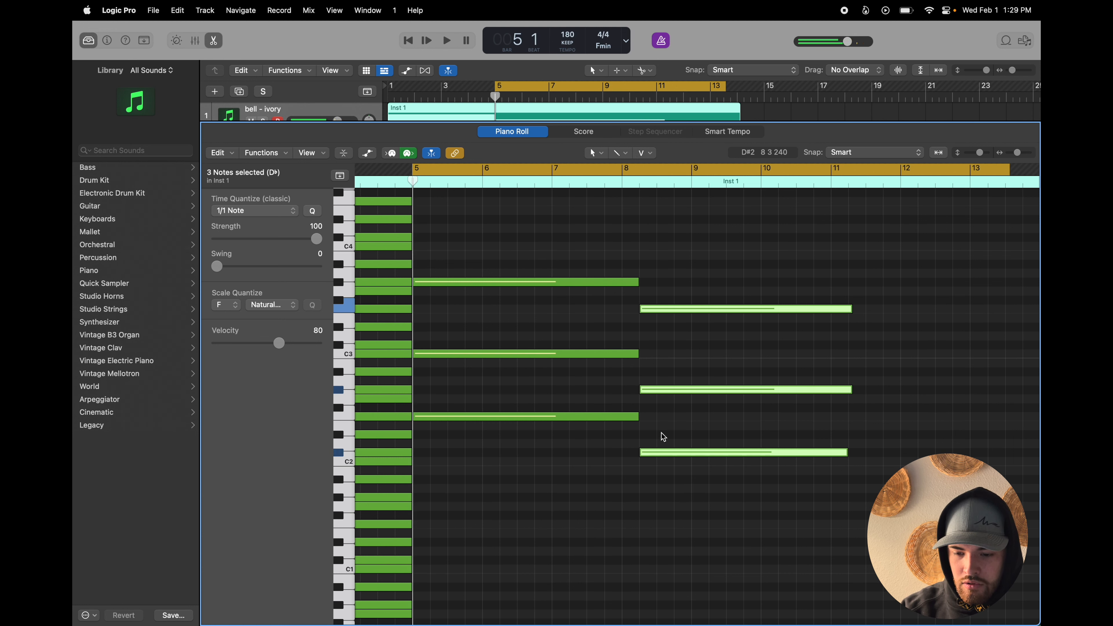
# - Change the second chord's notes to D#2, A#2 and G3, forming an E♭ chord, and play the progression
pyautogui.moveTo(660, 453); pyautogui.dragTo(658, 441)
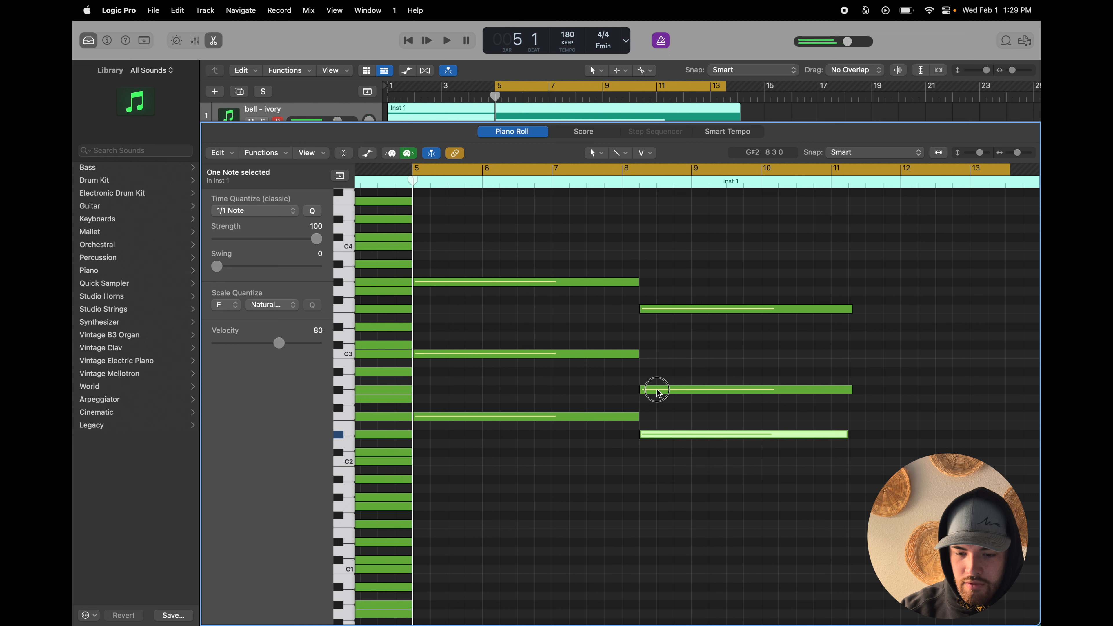
pyautogui.moveTo(656, 390)
pyautogui.mouseDown()
pyautogui.moveTo(660, 439)
pyautogui.moveTo(659, 401)
pyautogui.mouseUp()
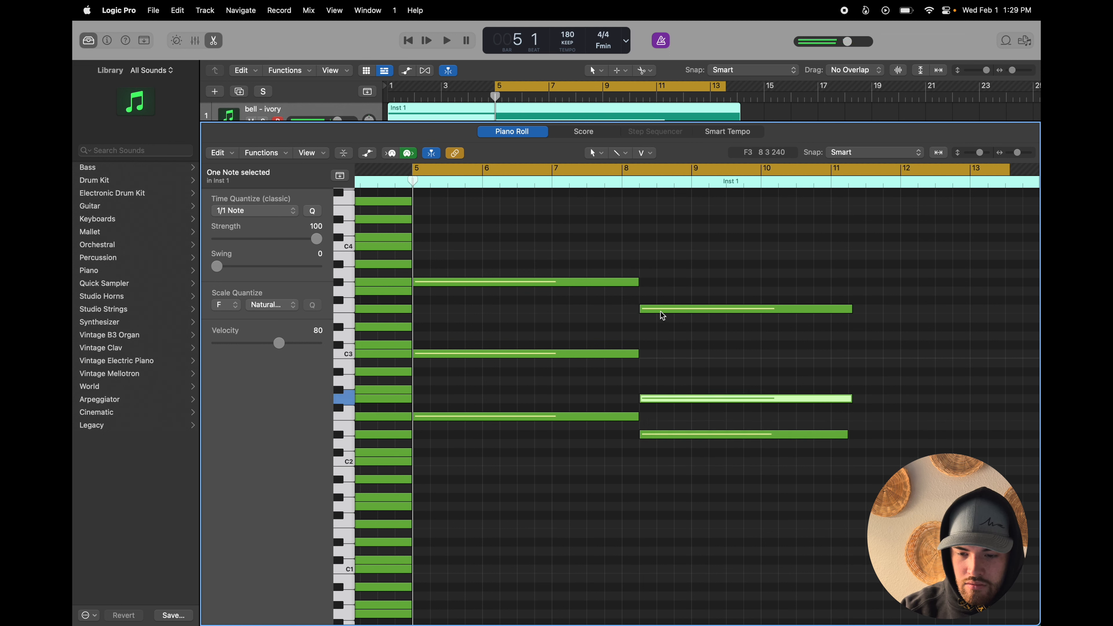
pyautogui.moveTo(661, 311); pyautogui.dragTo(660, 373)
pyautogui.moveTo(660, 398); pyautogui.dragTo(660, 291)
pyautogui.press('space')
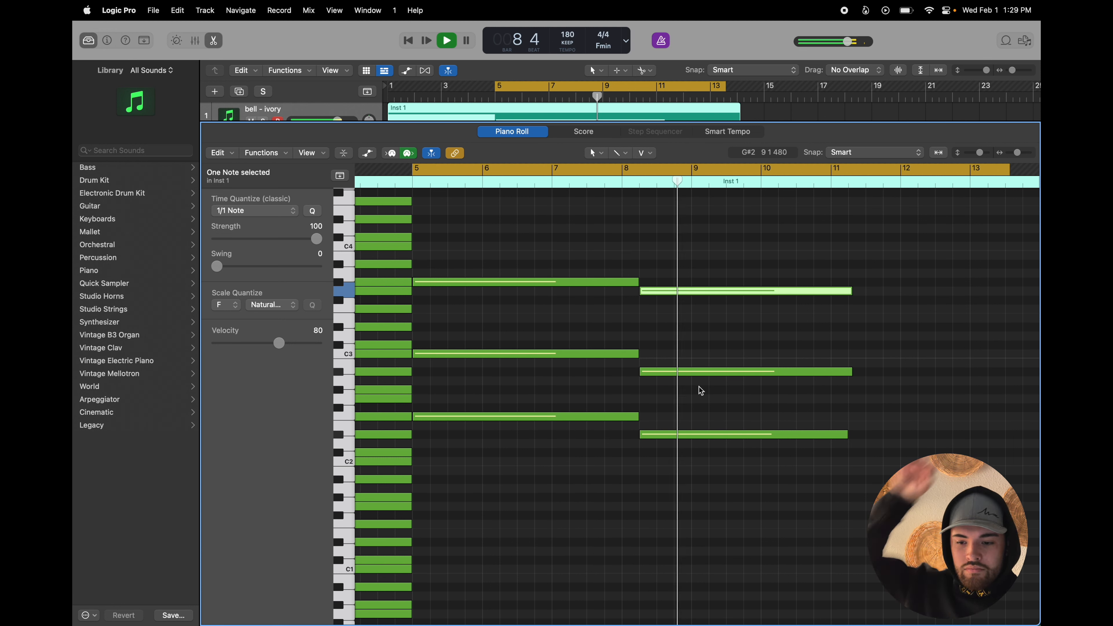
pyautogui.press('space')
# - Shorten the second chord's three notes so they run from beat 2 of bar 8 to just before bar 9
pyautogui.moveTo(734, 277); pyautogui.dragTo(745, 436)
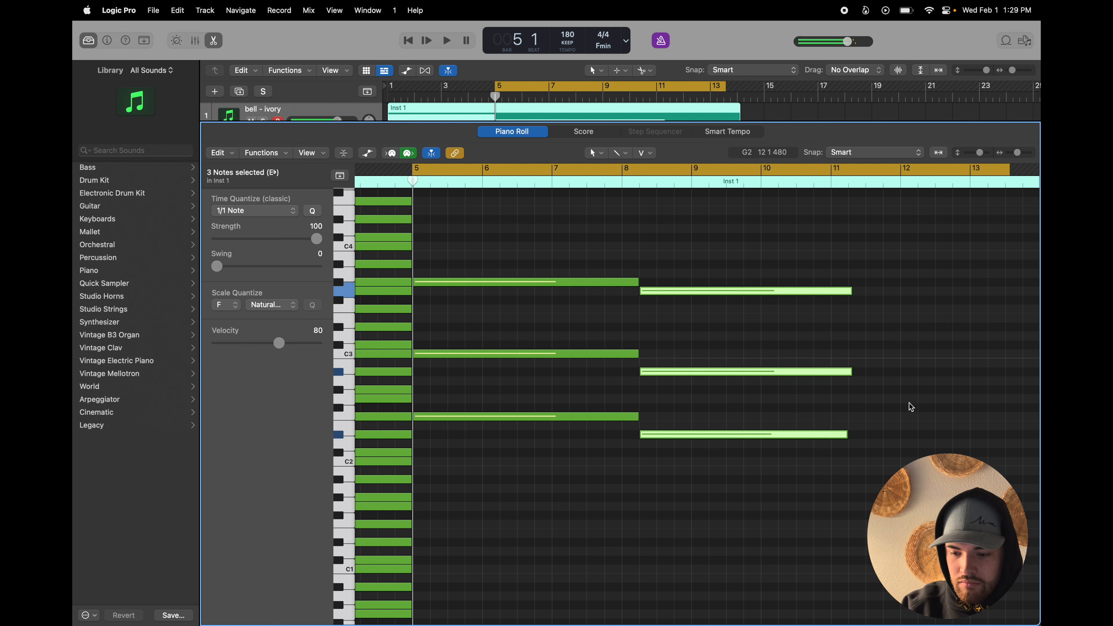
pyautogui.moveTo(847, 435); pyautogui.dragTo(688, 463)
pyautogui.press('q')
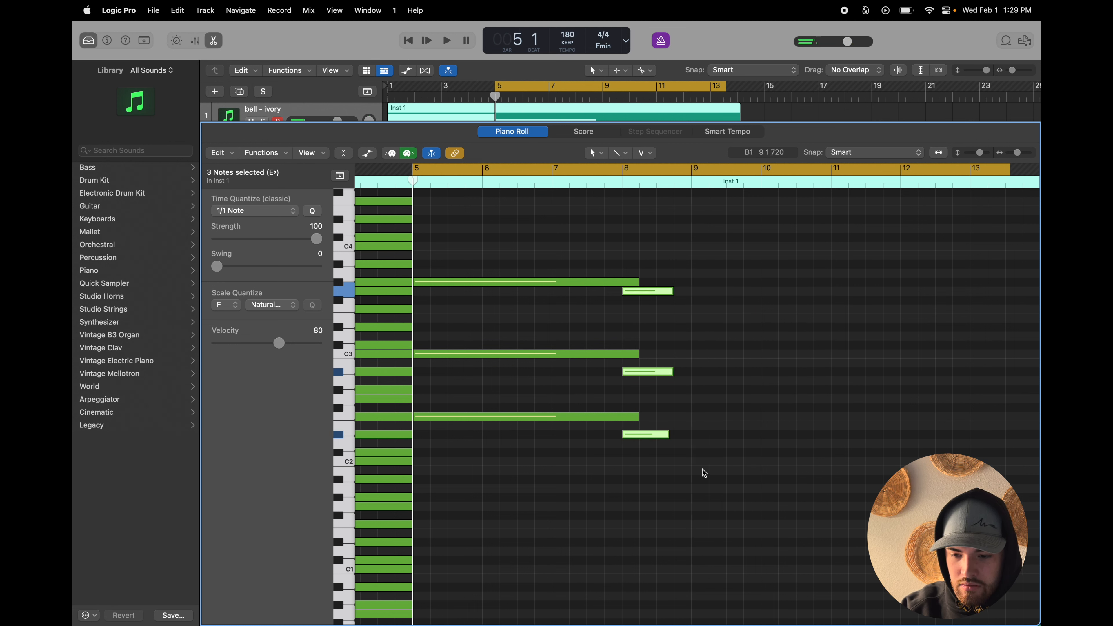
pyautogui.moveTo(647, 440); pyautogui.dragTo(663, 438)
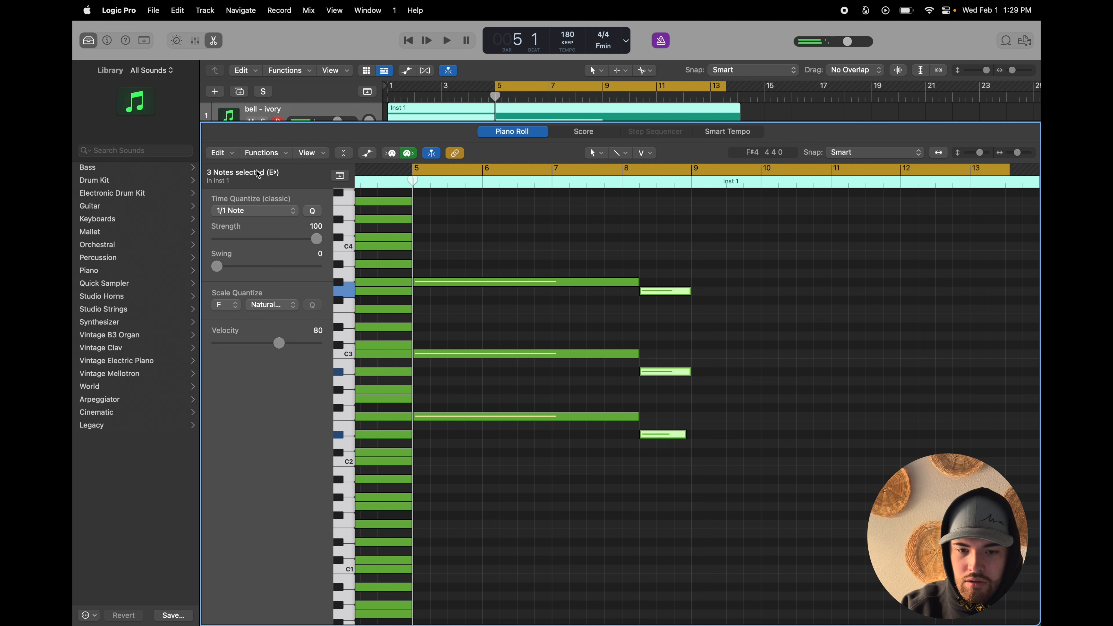
# - Try quantizing the second chord's three notes to 1/2 Note and dismiss the save prompt
pyautogui.click(263, 210)
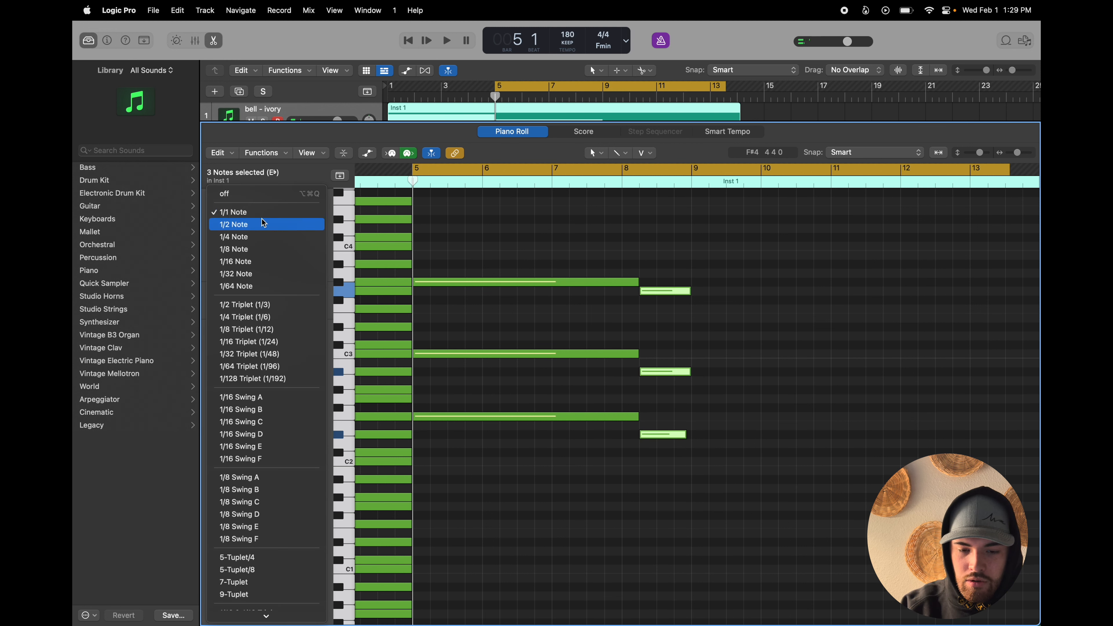
pyautogui.click(264, 223)
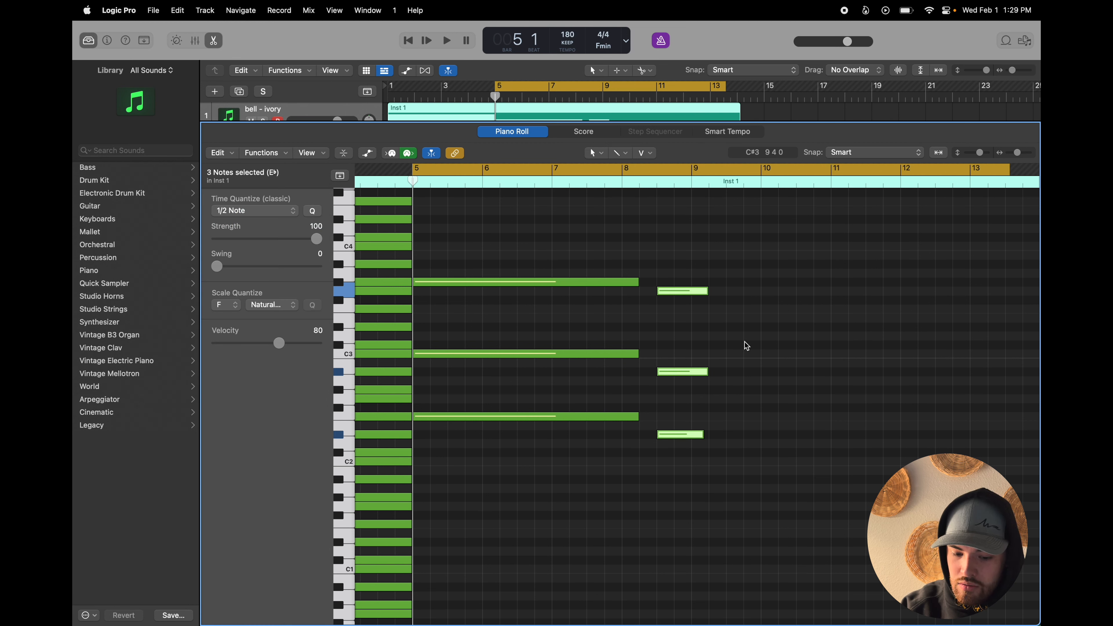
pyautogui.press('super+q')
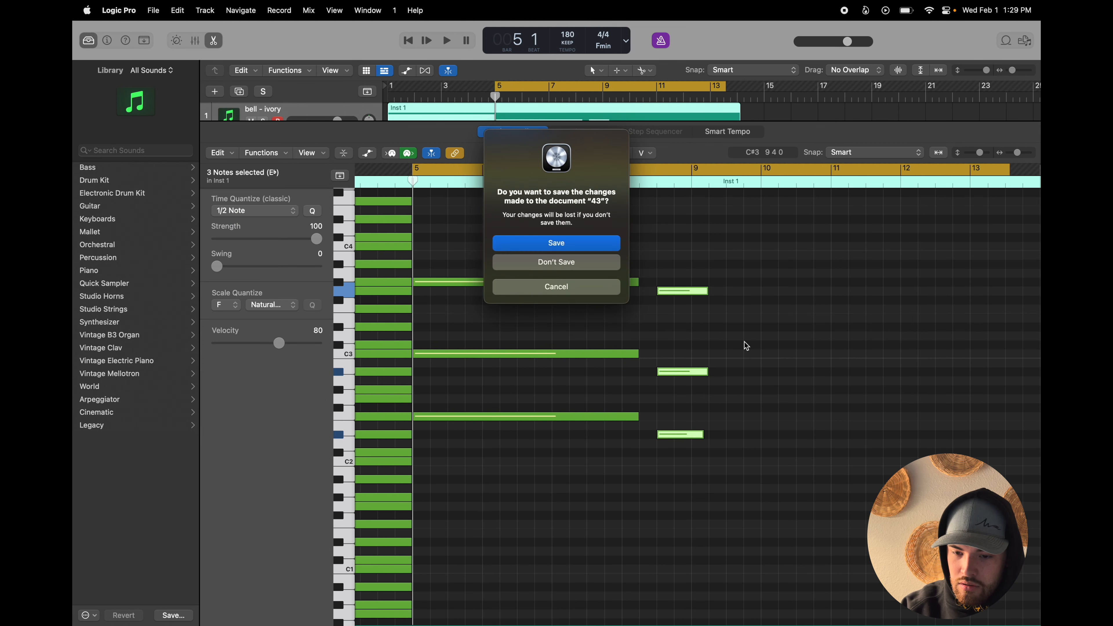
pyautogui.click(574, 287)
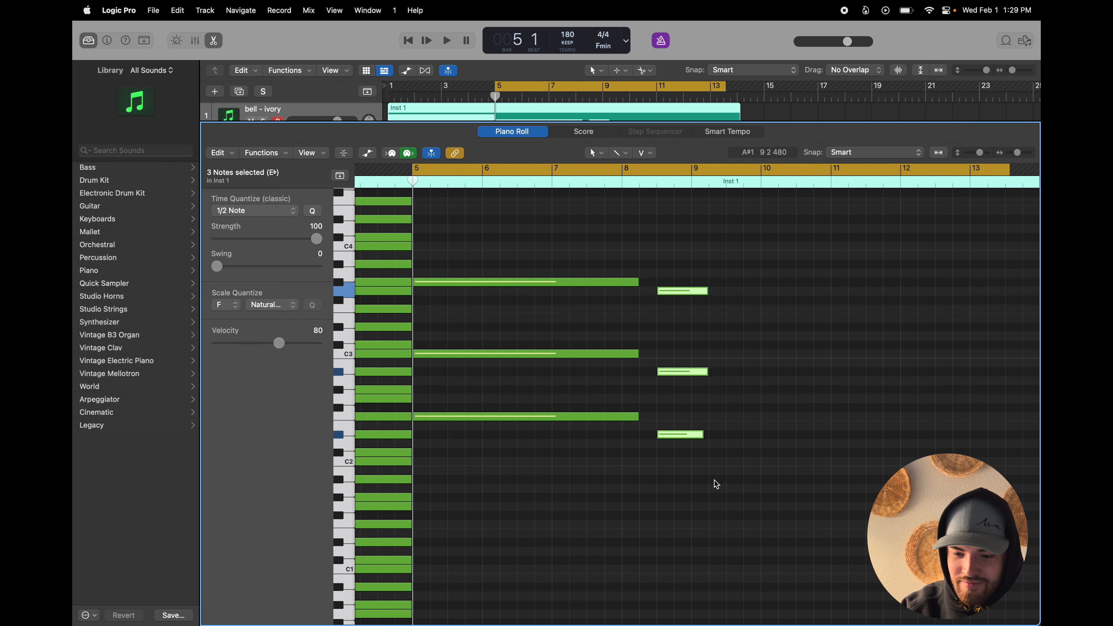
# - Move the second chord's notes back to beat 2 of bar 8, realign all three, and start playback
pyautogui.moveTo(708, 480); pyautogui.dragTo(676, 207)
pyautogui.moveTo(677, 296)
pyautogui.mouseDown()
pyautogui.moveTo(652, 291)
pyautogui.moveTo(671, 311)
pyautogui.mouseUp()
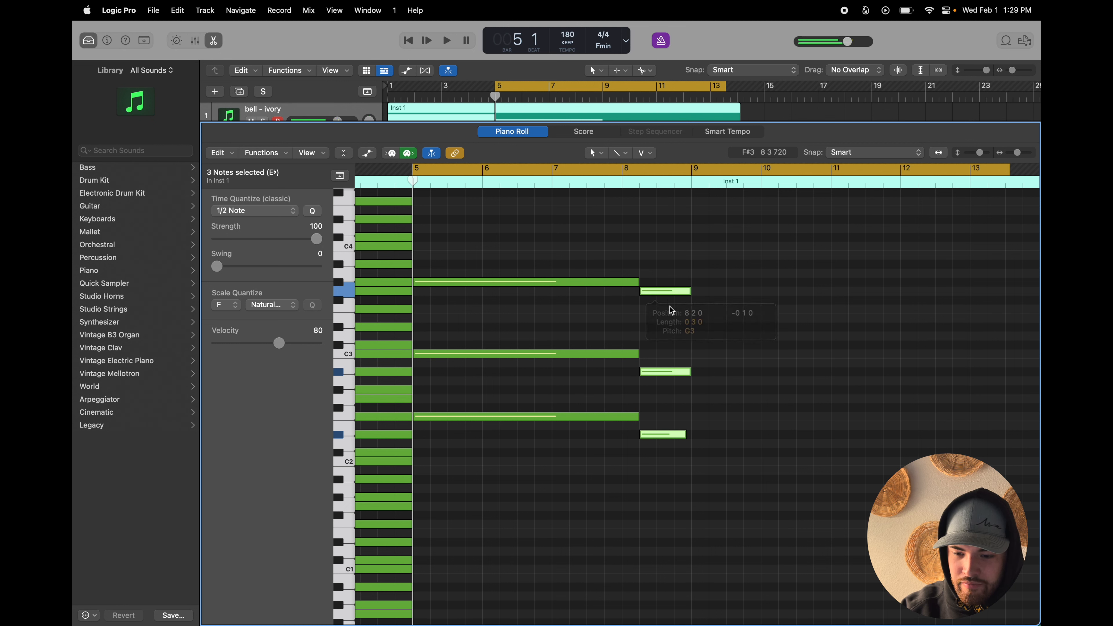
pyautogui.press('q')
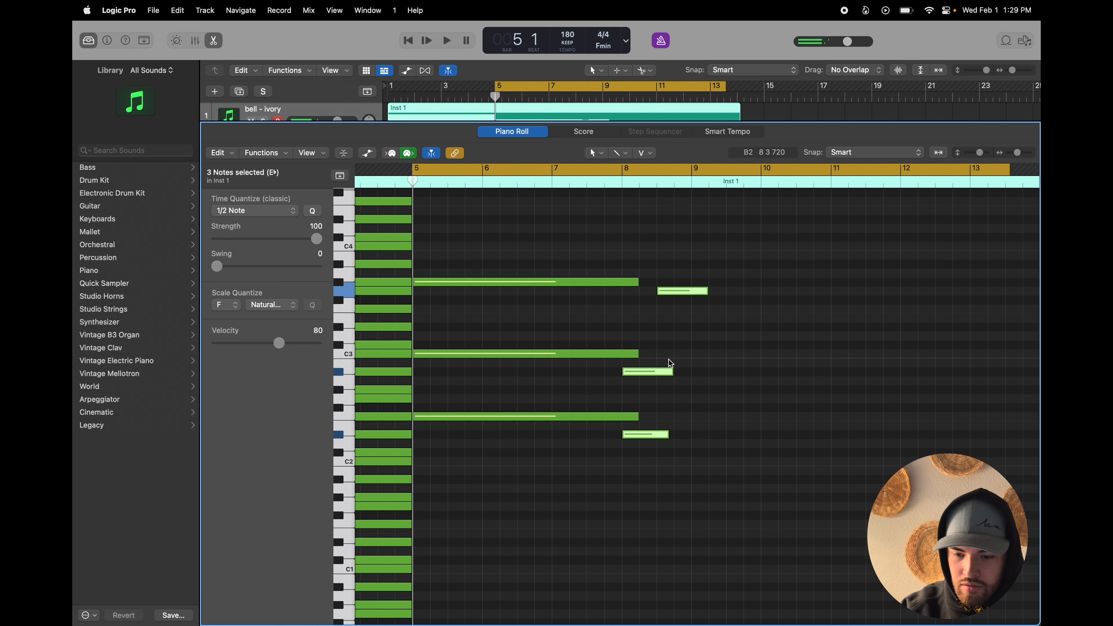
pyautogui.moveTo(644, 370); pyautogui.dragTo(662, 371)
pyautogui.moveTo(703, 291); pyautogui.dragTo(668, 291)
pyautogui.press('space')
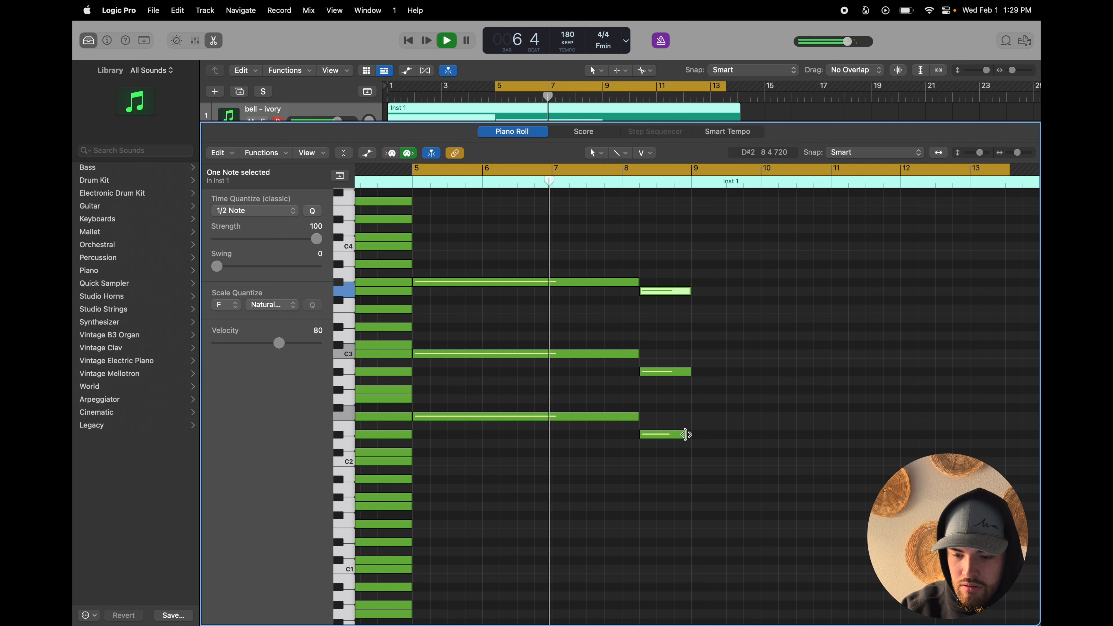
# - Stretch the second chord's notes using the overlap Shorten option, and trim all three evenly to end at bar 9
pyautogui.moveTo(697, 475); pyautogui.dragTo(640, 270)
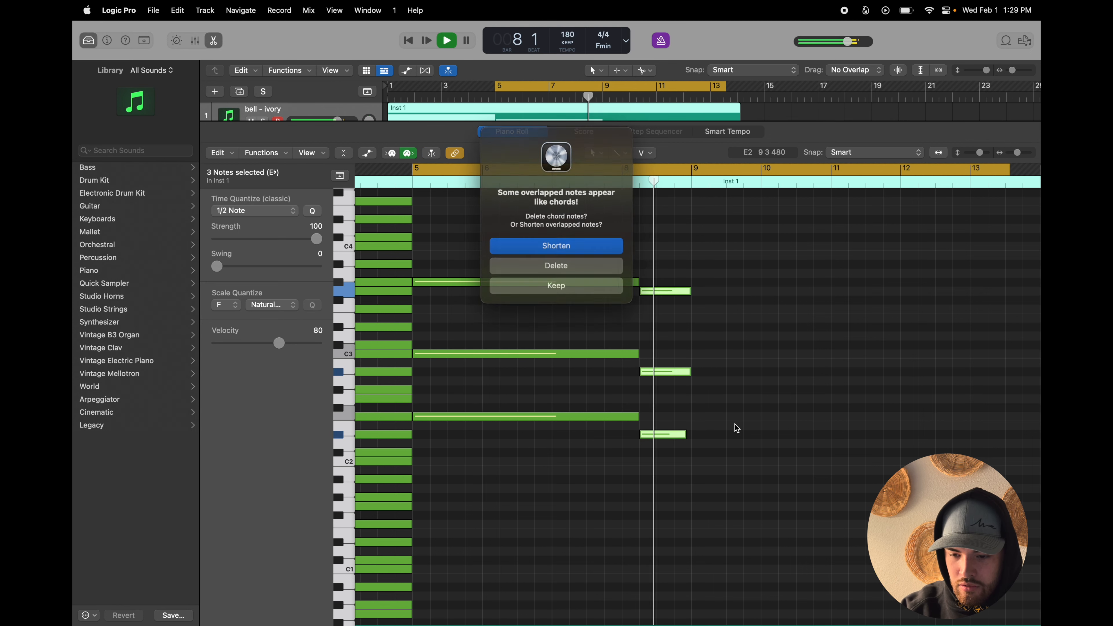
pyautogui.click(579, 245)
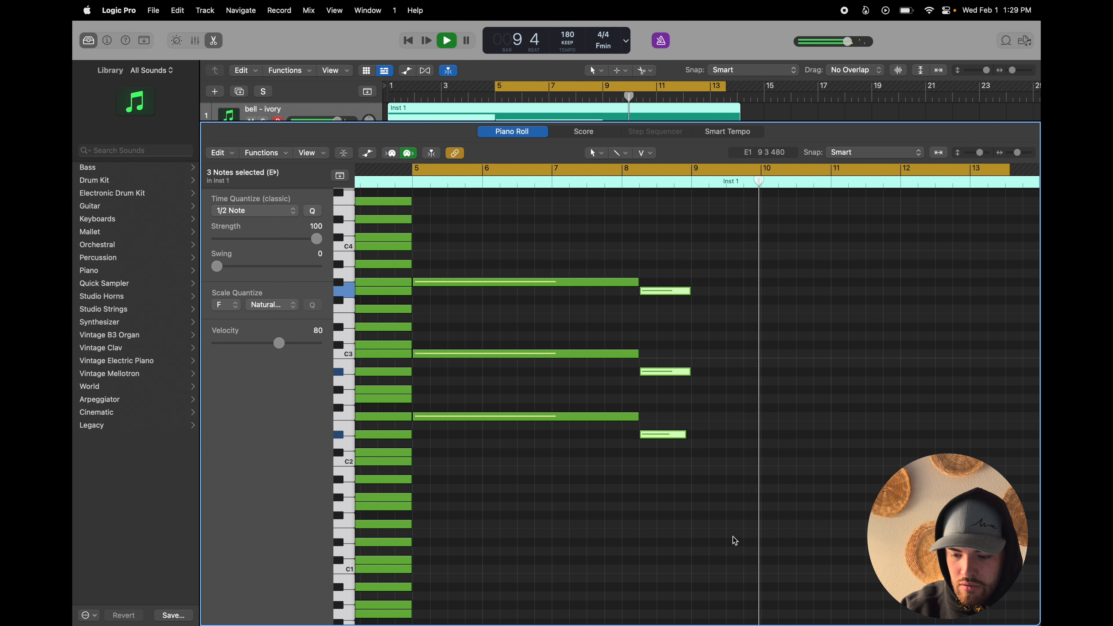
pyautogui.press('\\')
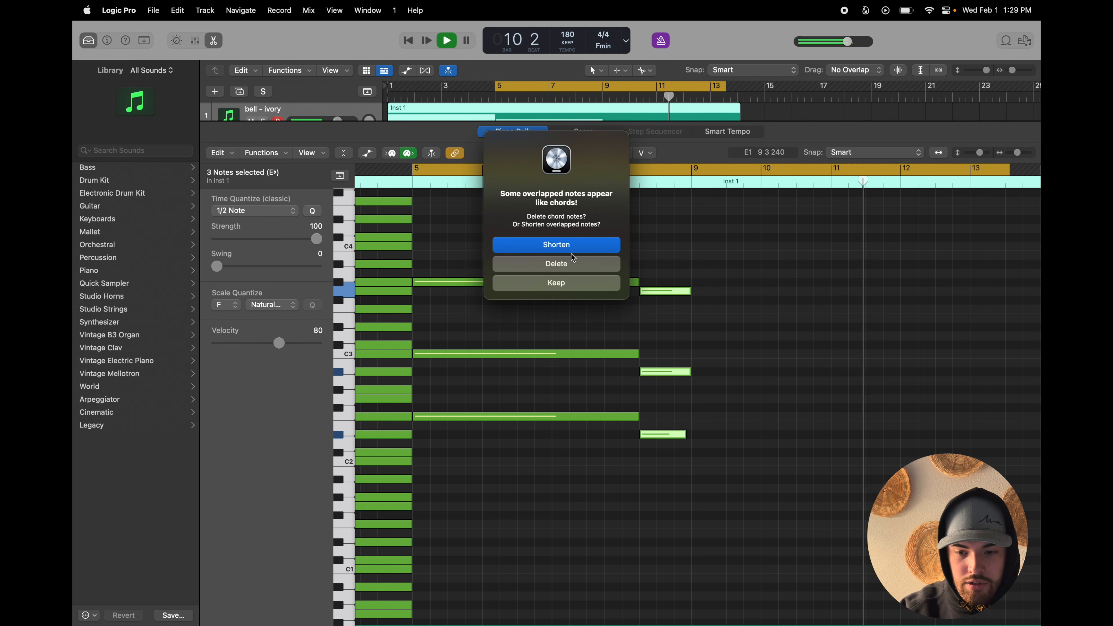
pyautogui.click(556, 244)
pyautogui.press('space')
pyautogui.hscroll(4, 802, 342)
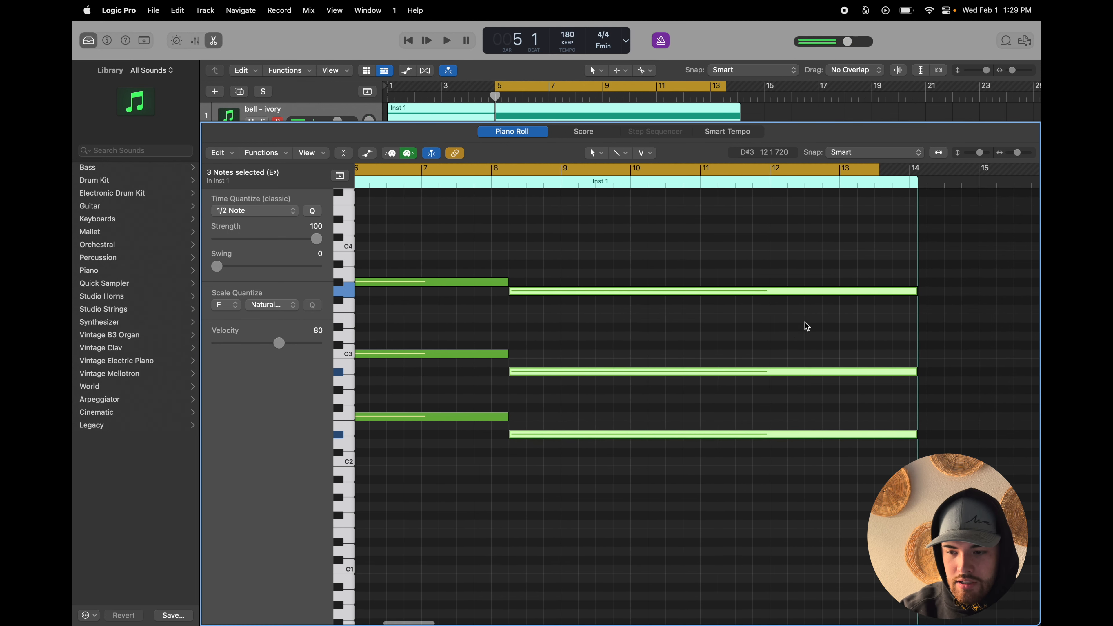
pyautogui.moveTo(885, 256); pyautogui.dragTo(558, 440)
pyautogui.click(616, 386)
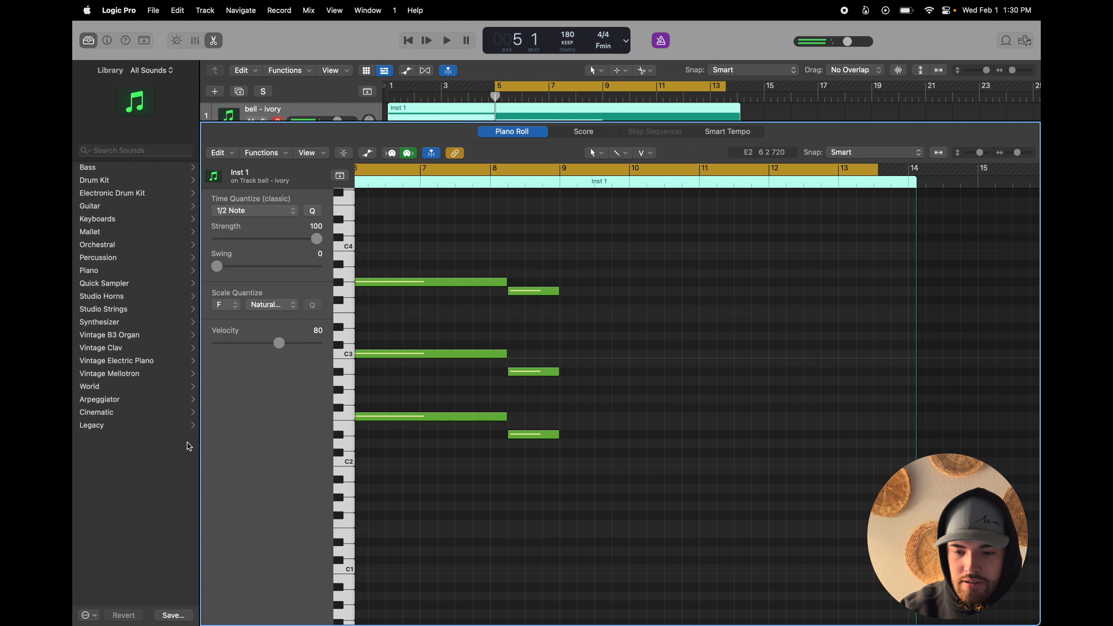
# - Add a third chord at bar 9 with the notes C2, G2 and D#3, matching the second chord's note length
pyautogui.press('space')
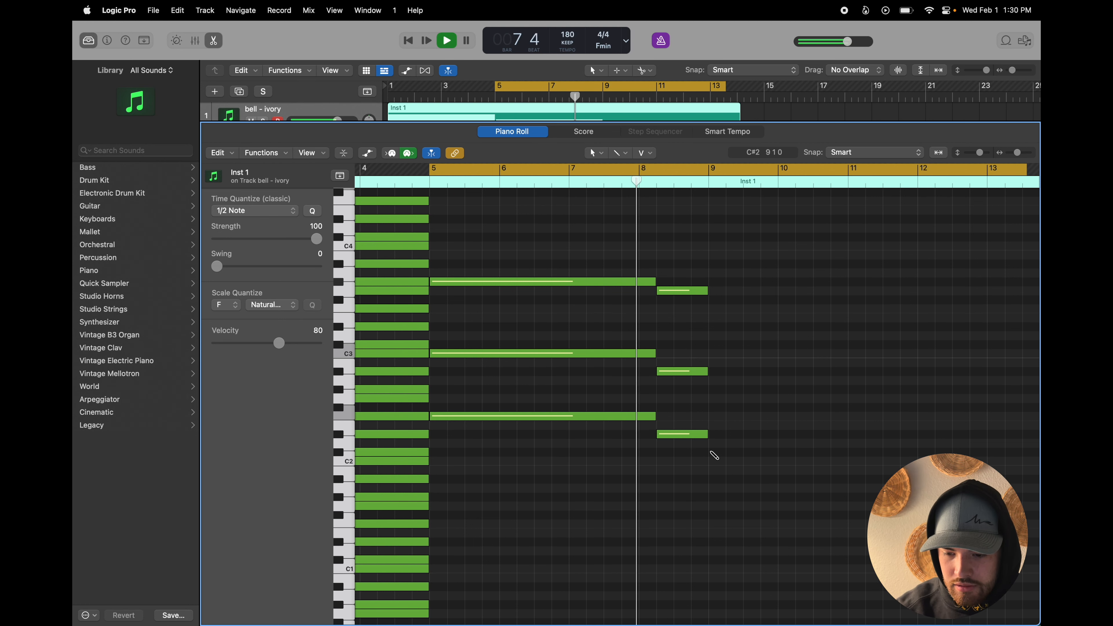
pyautogui.click(719, 460)
pyautogui.press('space')
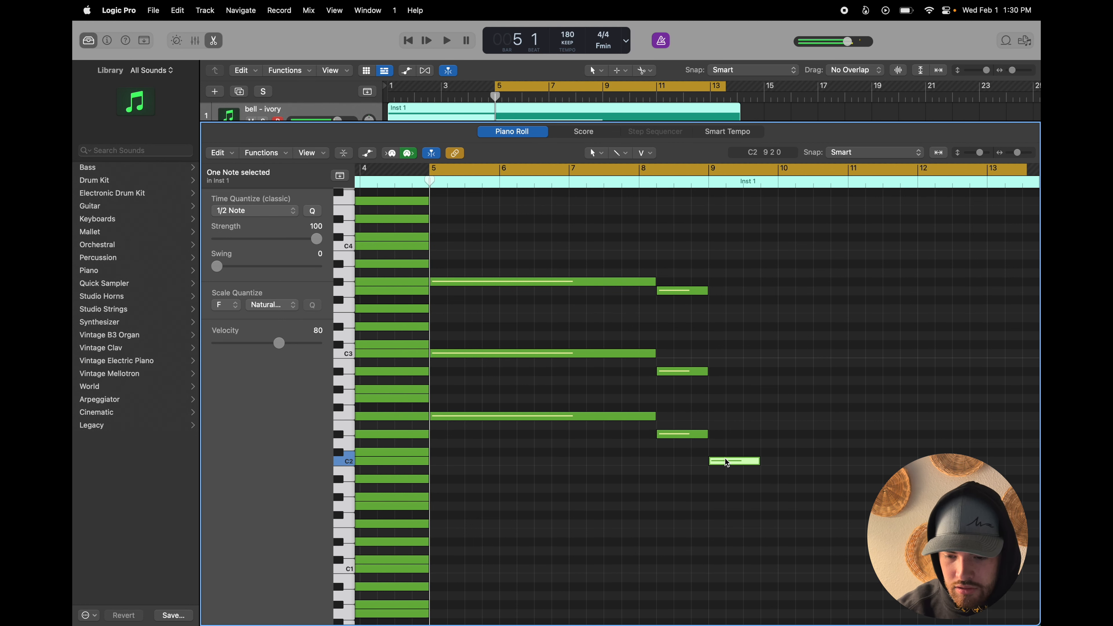
pyautogui.moveTo(750, 462); pyautogui.dragTo(725, 461)
pyautogui.click(720, 434)
pyautogui.click(726, 416)
pyautogui.moveTo(735, 417)
pyautogui.mouseDown()
pyautogui.moveTo(726, 429)
pyautogui.moveTo(727, 401)
pyautogui.mouseUp()
pyautogui.click(735, 433)
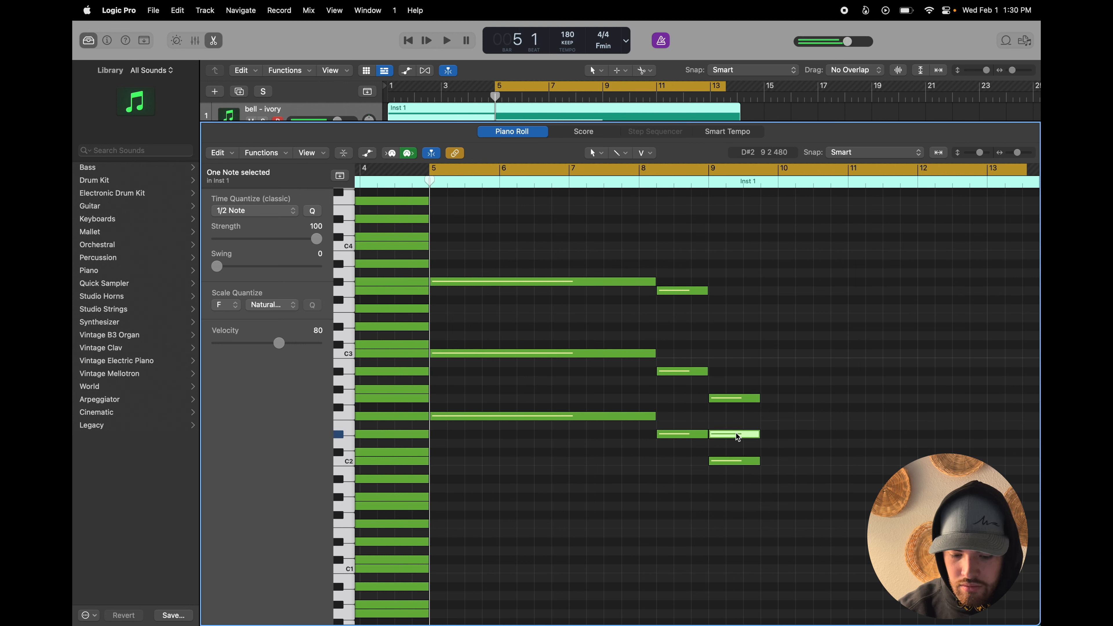
pyautogui.hotkey('alt', 'shift', 'Up')
# - Play the progression and lengthen the third chord's three notes to end at bar 11
pyautogui.press('space')
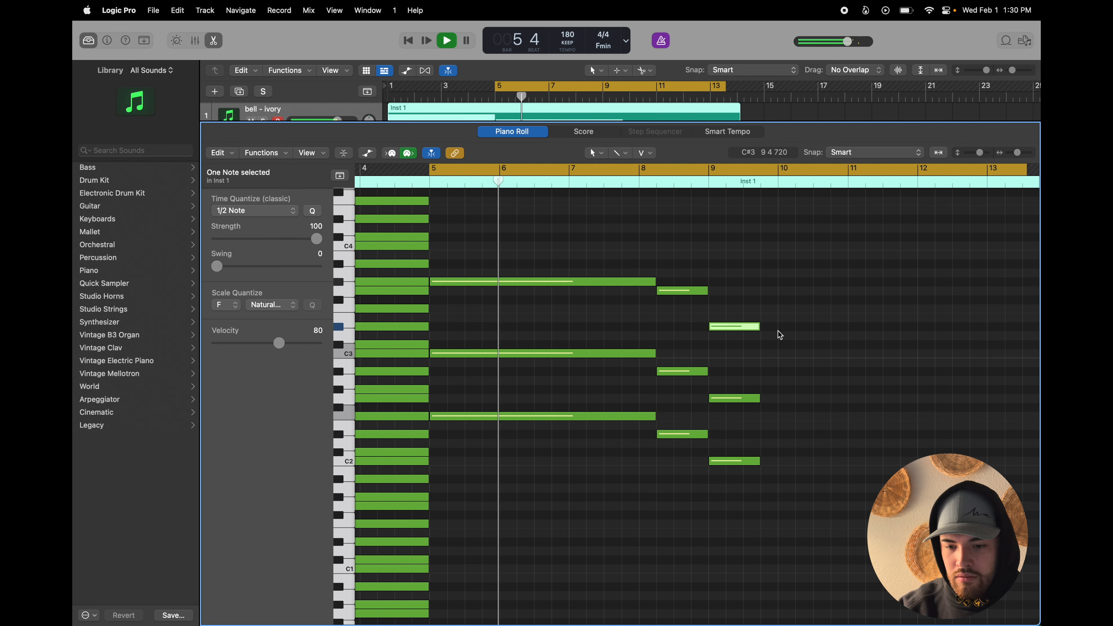
pyautogui.moveTo(770, 306); pyautogui.dragTo(847, 463)
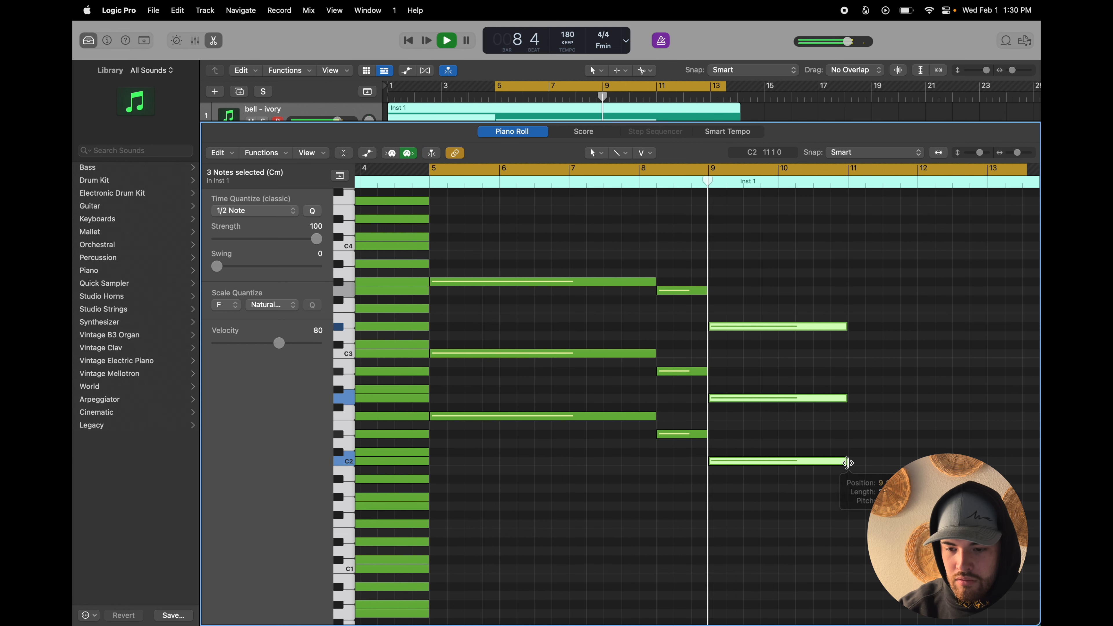
pyautogui.press('space')
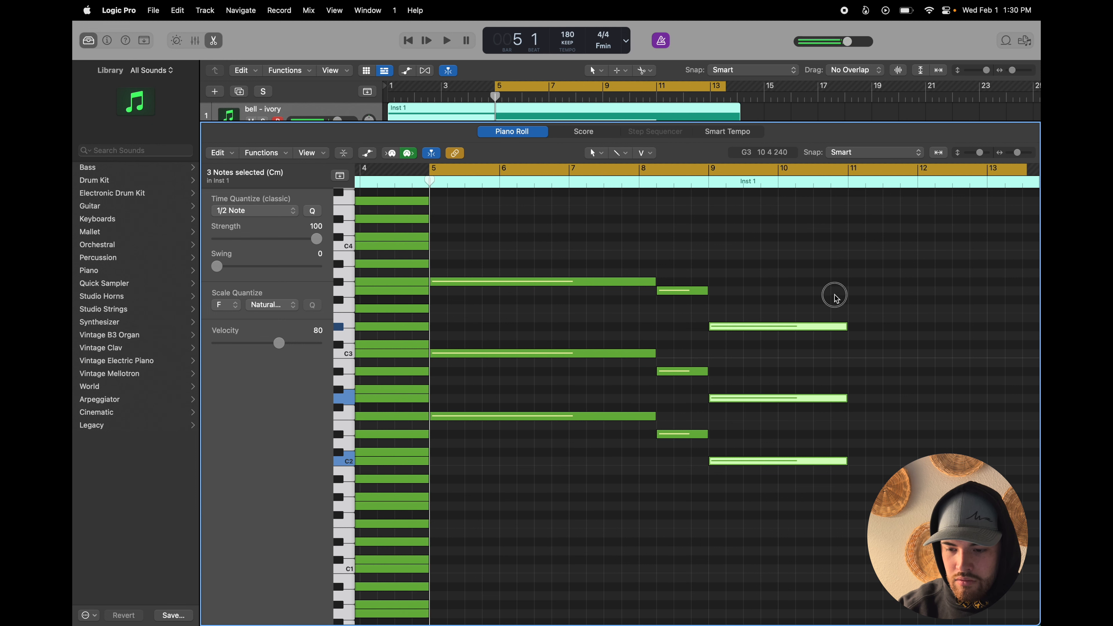
# - Shorten the third chord to one bar and add a fourth chord of C#2, G#2 and F3 filling bar 10
pyautogui.moveTo(836, 298); pyautogui.dragTo(787, 456)
pyautogui.hscroll(1, 781, 449)
pyautogui.doubleClick(782, 444)
pyautogui.moveTo(786, 454); pyautogui.dragTo(799, 397)
pyautogui.press('space')
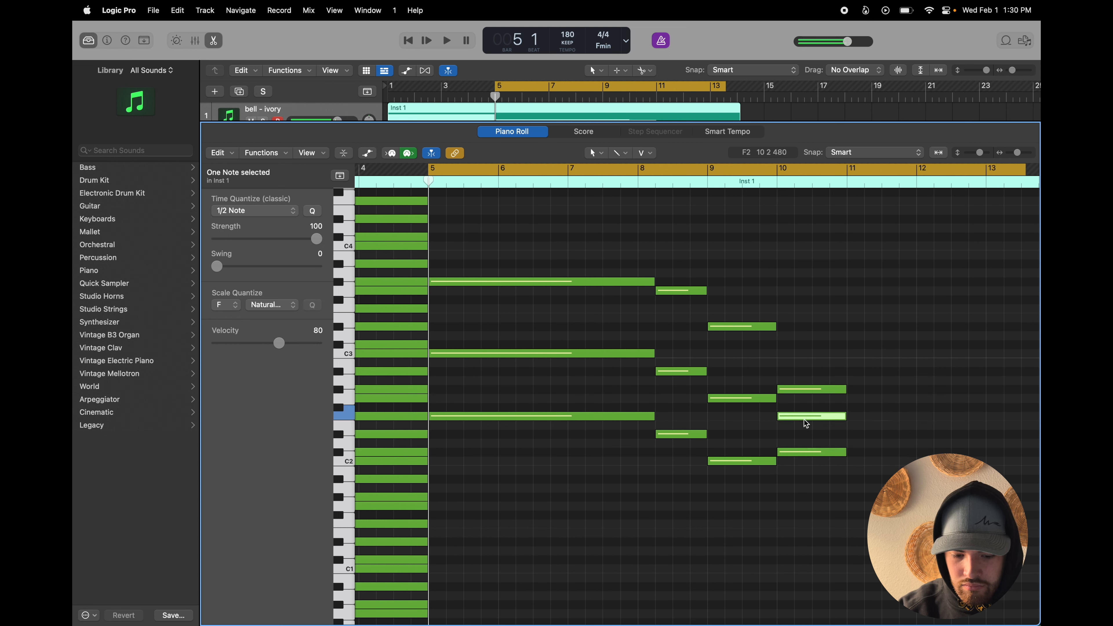
pyautogui.hotkey('alt', 'shift', 'Up')
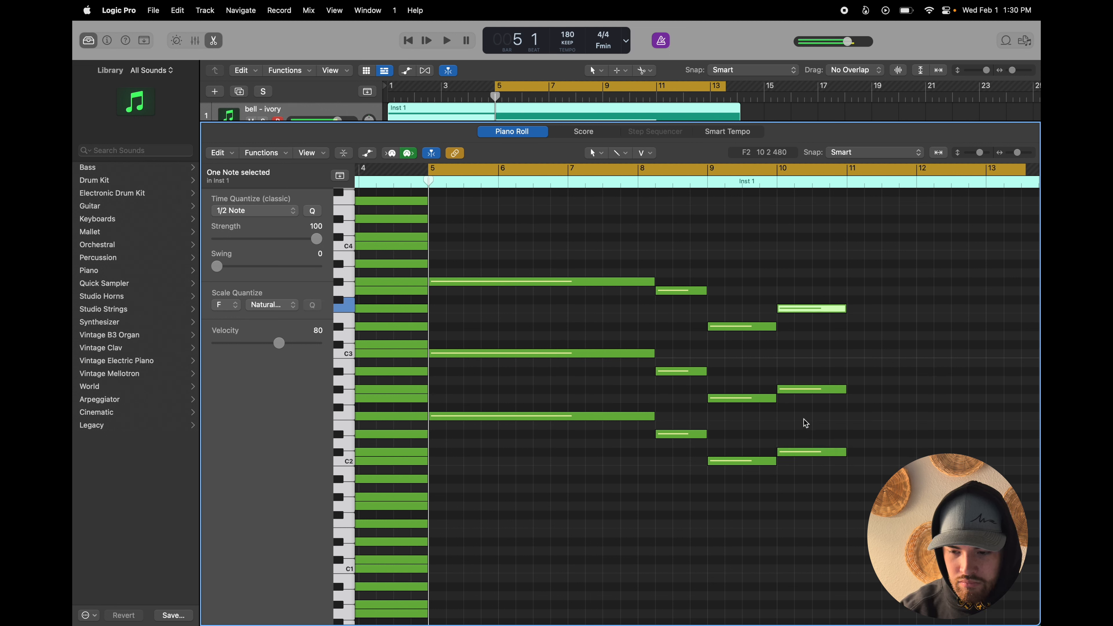
# - Play back the four-chord progression from bar 5
pyautogui.press('space')
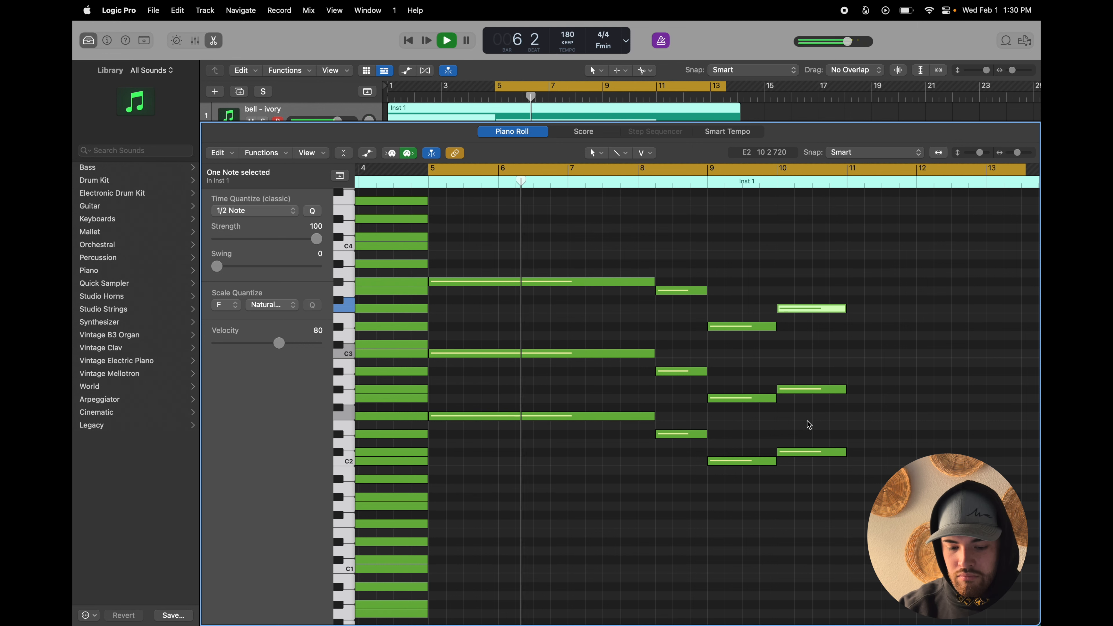
pyautogui.press('super+a')
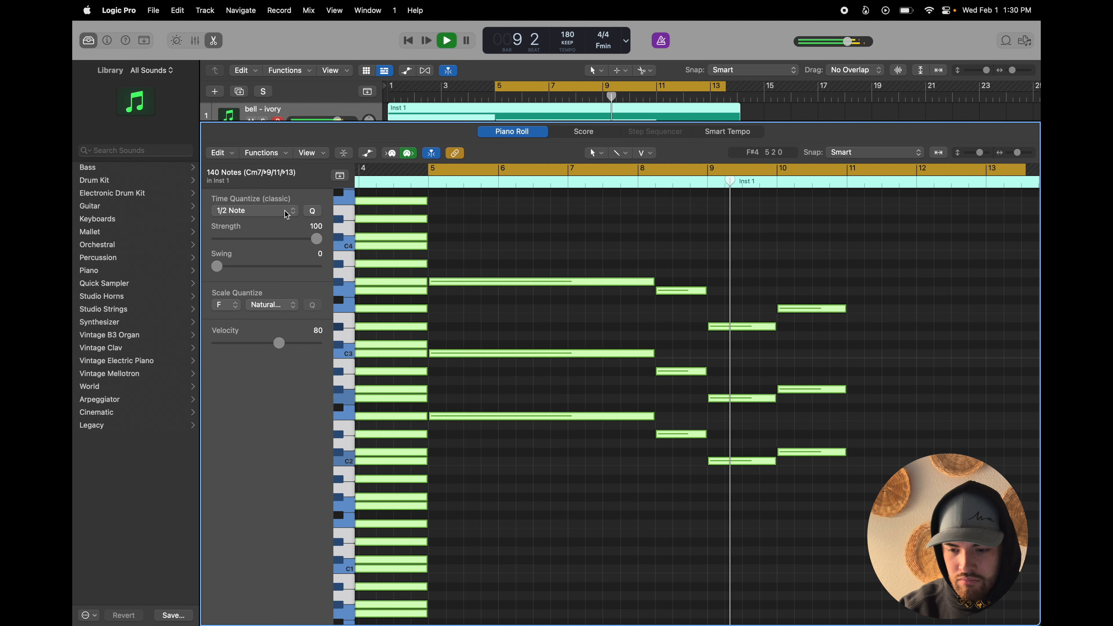
pyautogui.press('space')
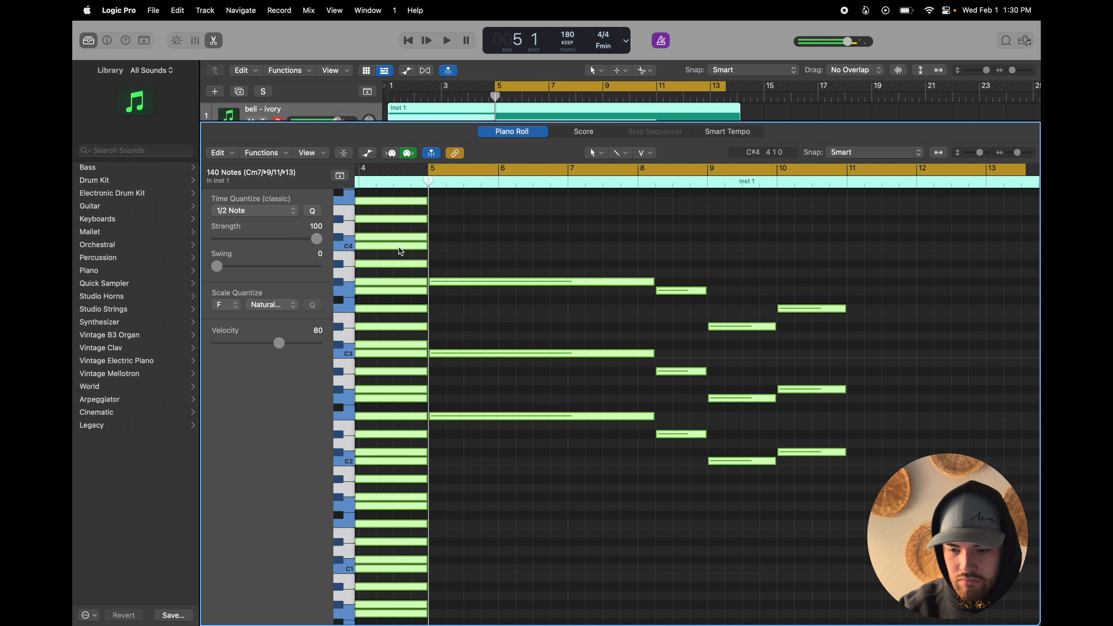
# - Shorten the third chord to end at beat 3 of bar 9, move the fourth chord to meet it, and start playback
pyautogui.click(728, 356)
pyautogui.moveTo(741, 304); pyautogui.dragTo(741, 464)
pyautogui.moveTo(832, 275); pyautogui.dragTo(766, 457)
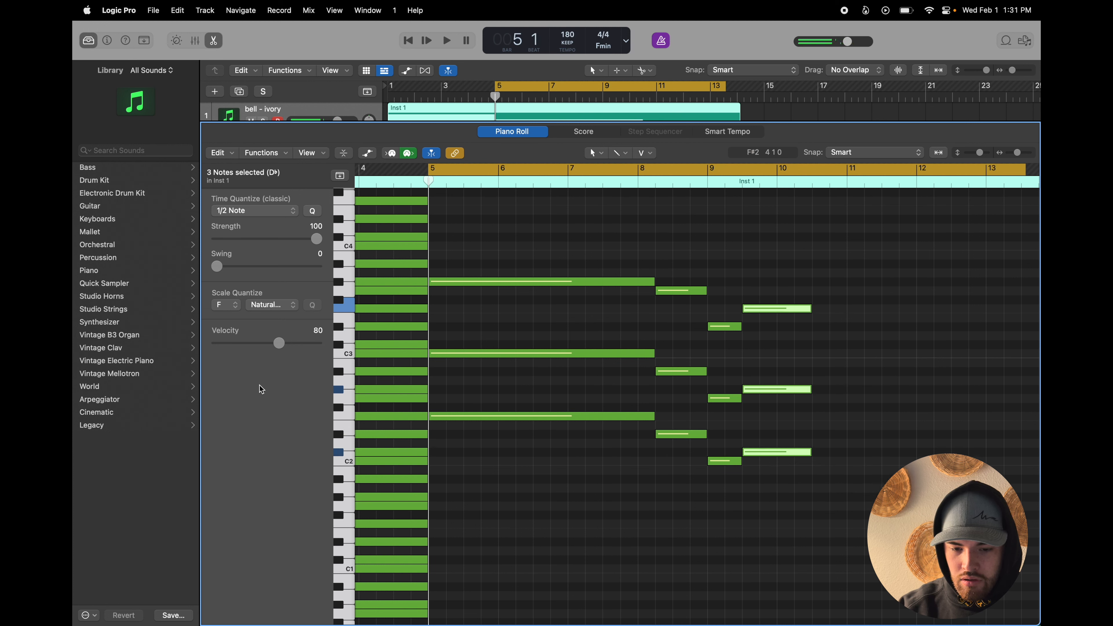
pyautogui.press('space')
# - Set the fourth chord's time quantize to 1/4 Note and finish listening to the progression
pyautogui.click(269, 210)
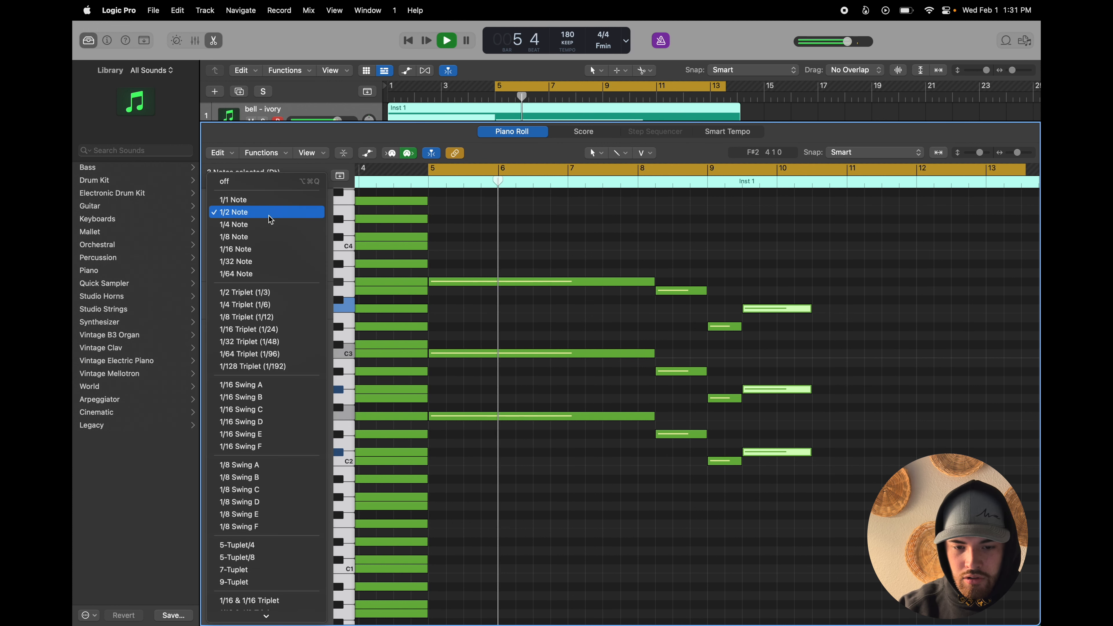
pyautogui.click(267, 224)
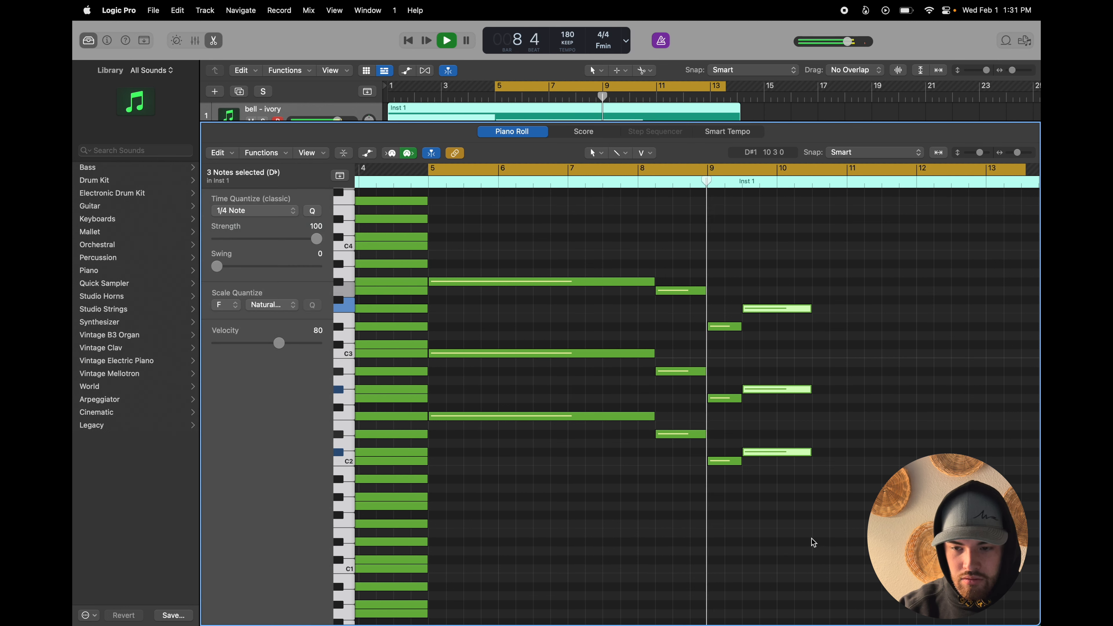
pyautogui.press('space')
# - Move the fourth chord to beat 4 of bar 9, extend the third chord to meet it, and play the progression
pyautogui.moveTo(775, 297); pyautogui.dragTo(780, 455)
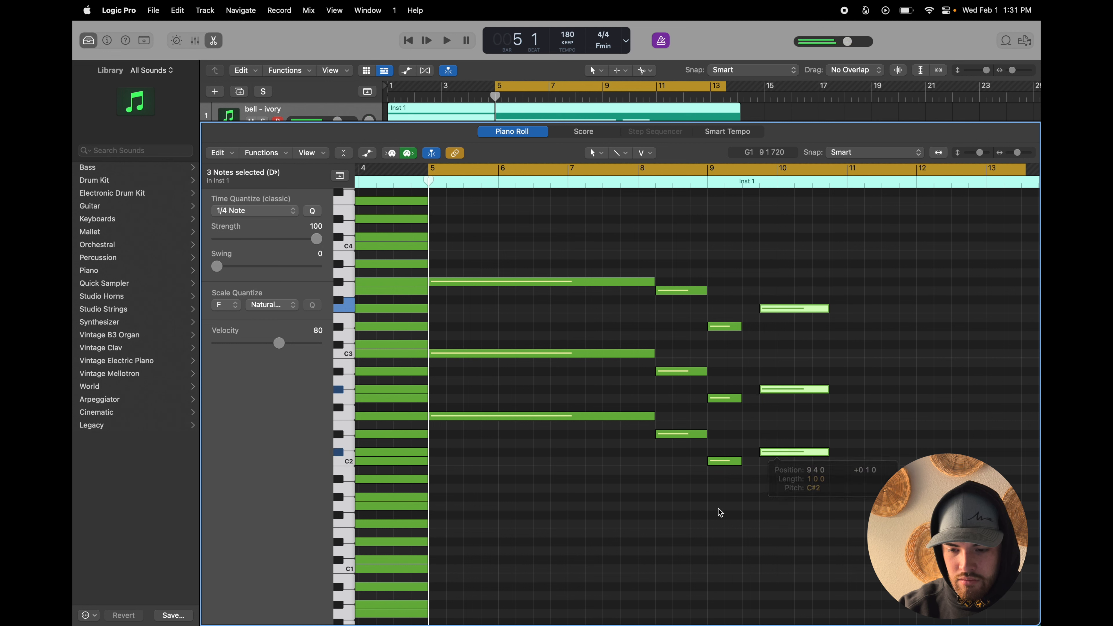
pyautogui.press('space')
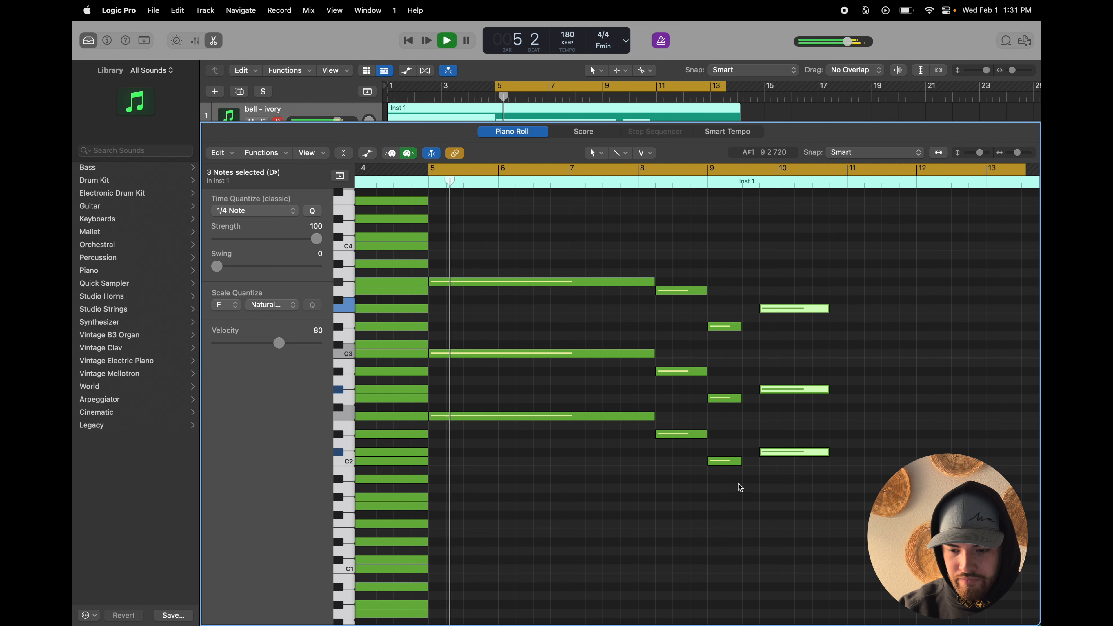
pyautogui.moveTo(739, 485); pyautogui.dragTo(725, 299)
pyautogui.moveTo(740, 461); pyautogui.dragTo(759, 461)
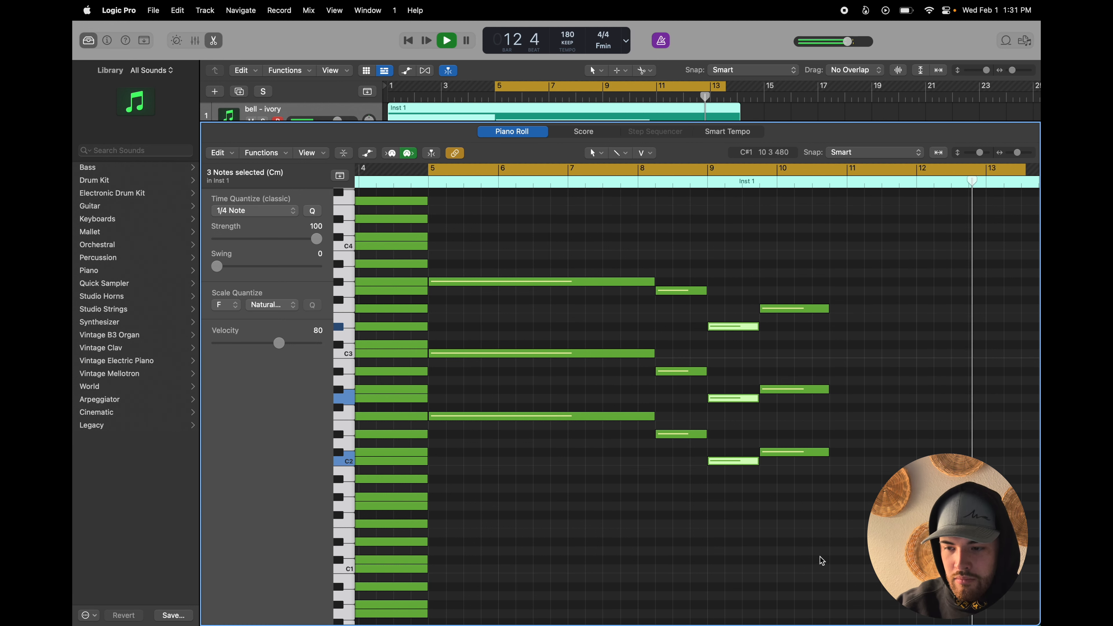
pyautogui.press('space')
# - Extend the fourth chord's three notes from beat 4 of bar 9 to end at bar 13
pyautogui.moveTo(829, 298); pyautogui.dragTo(815, 464)
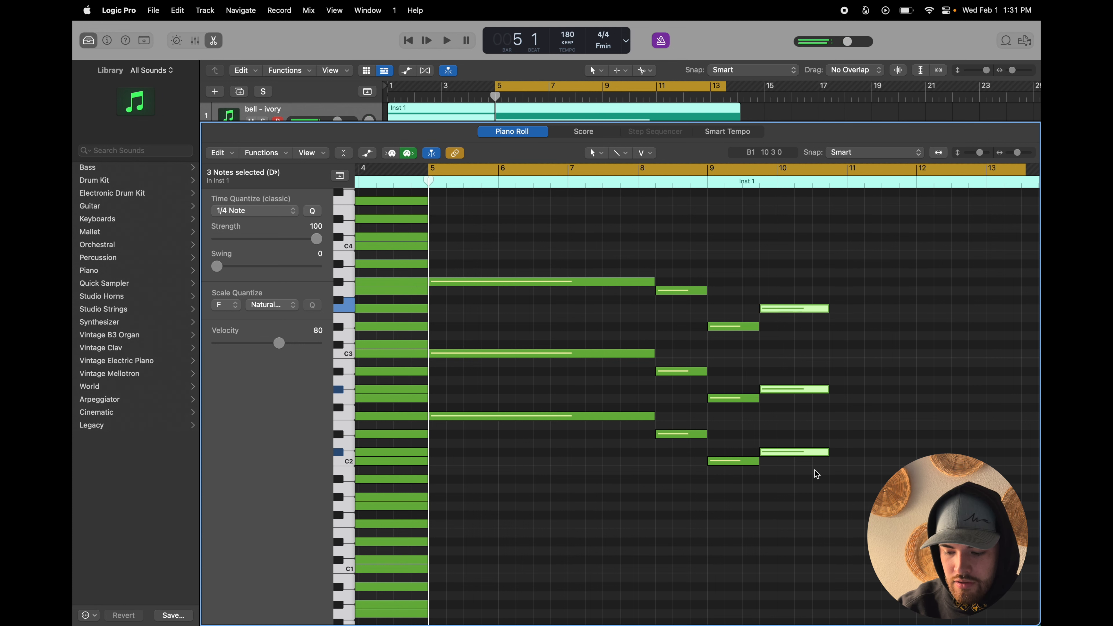
pyautogui.press('\\')
pyautogui.click(611, 245)
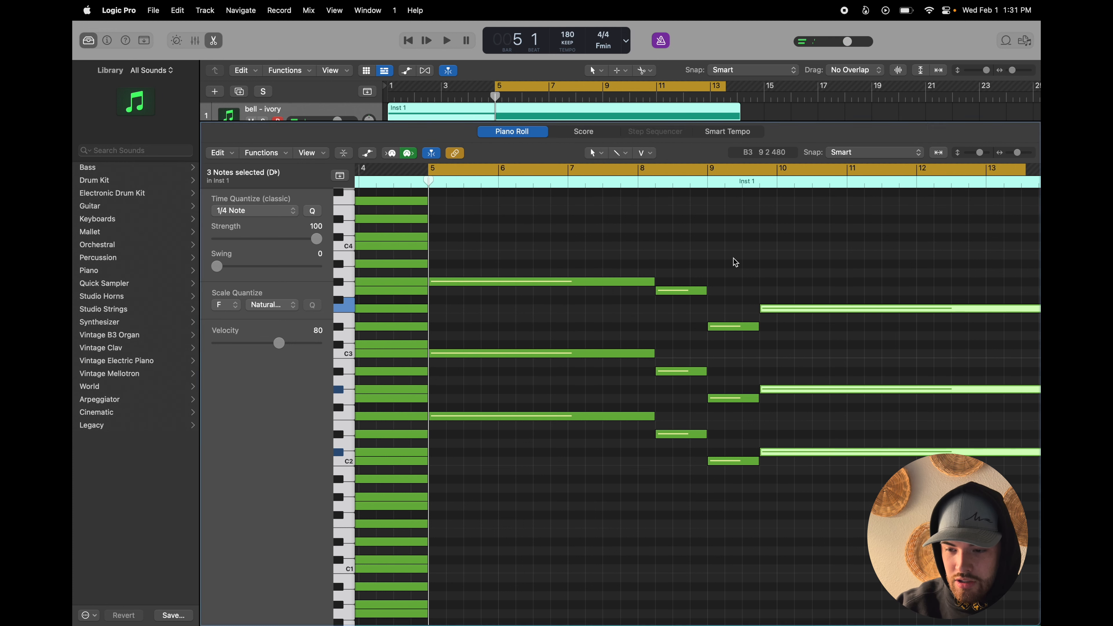
pyautogui.hscroll(5, 733, 261)
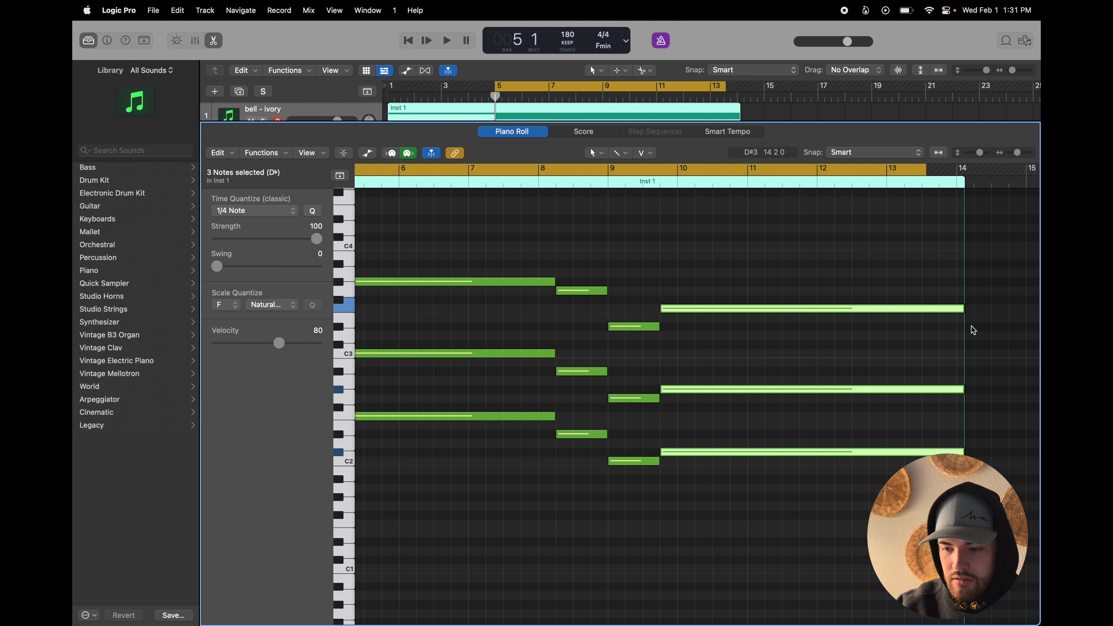
pyautogui.moveTo(960, 387); pyautogui.dragTo(882, 390)
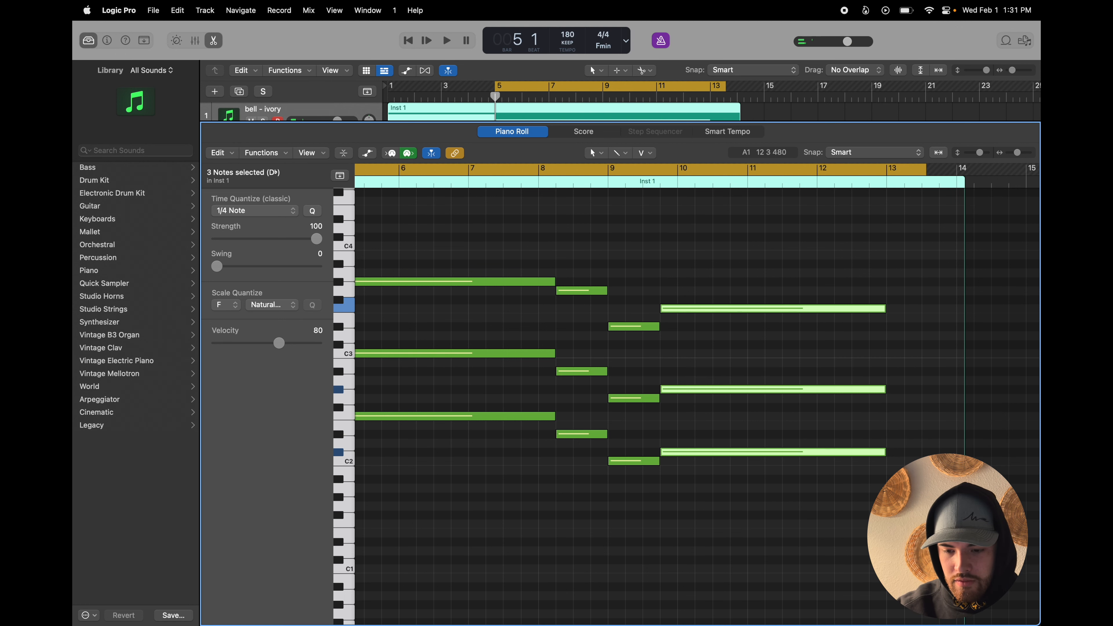
# - Select all 12 notes of the four-chord progression from bar 5 and repeat them directly after it from bar 13
pyautogui.moveTo(889, 515); pyautogui.dragTo(713, 210)
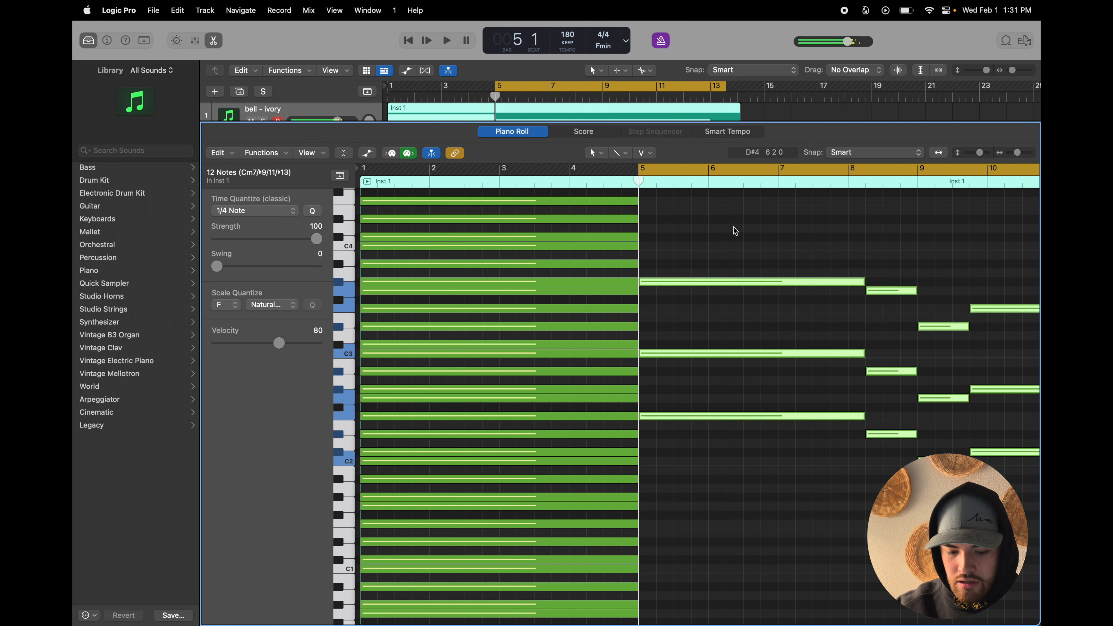
pyautogui.hscroll(10, 916, 395)
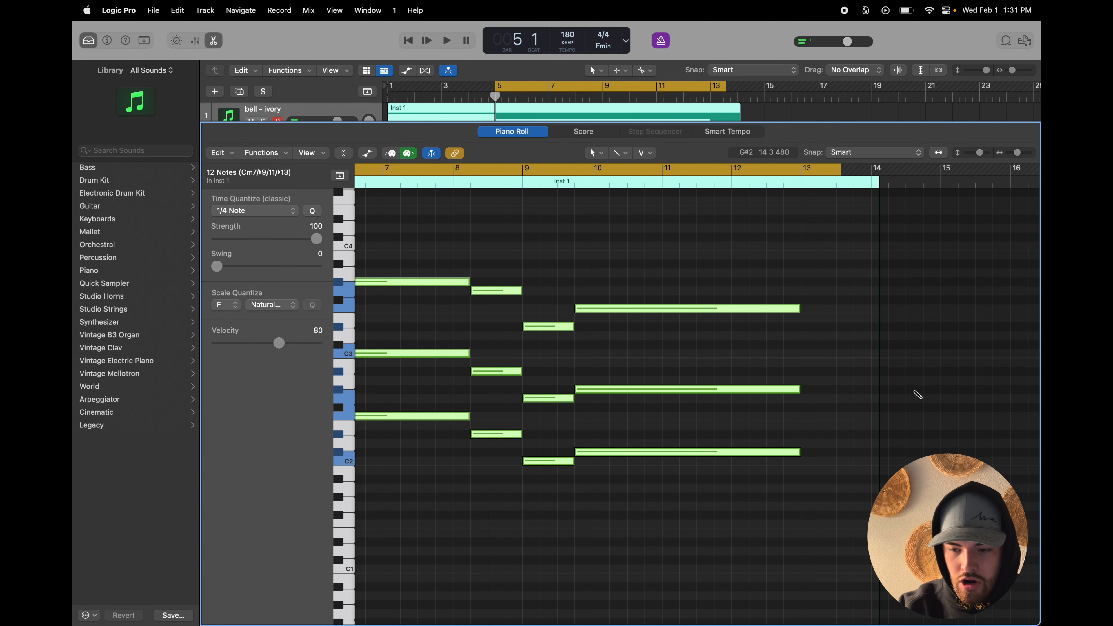
pyautogui.press('super+r')
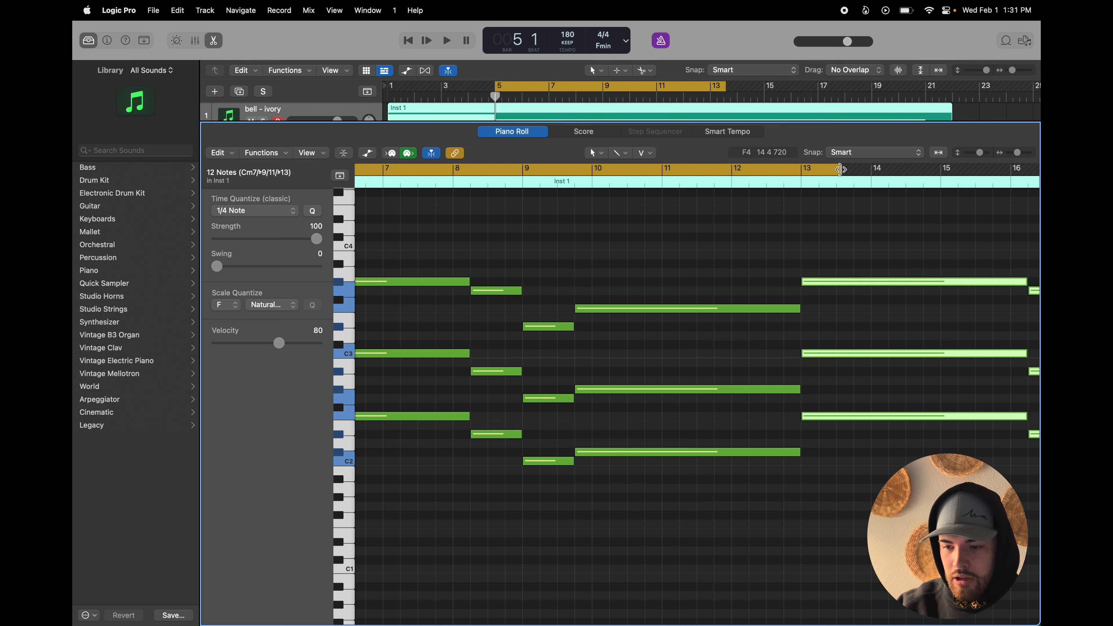
# - Extend the cycle range to end at bar 21 and shorten the Inst 1 region to end there too
pyautogui.moveTo(840, 169); pyautogui.dragTo(1005, 198)
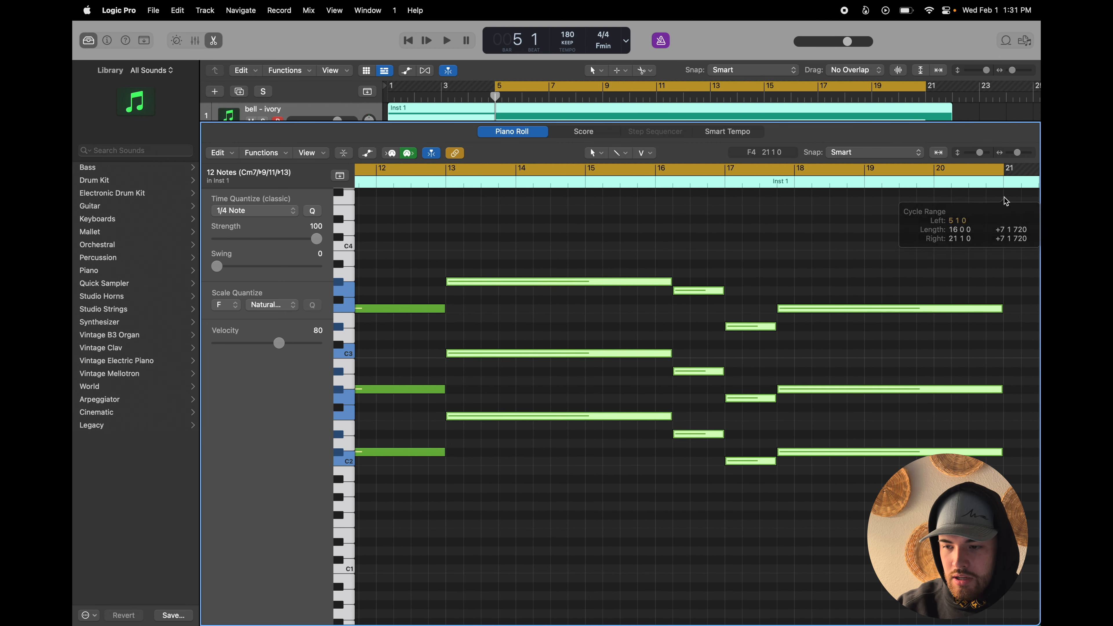
pyautogui.hscroll(5, 890, 229)
pyautogui.moveTo(920, 242); pyautogui.dragTo(848, 253)
# - Leave full screen to check the stopwatch in the Clock app, and return to the full-screen Logic Pro project
pyautogui.click(103, 29)
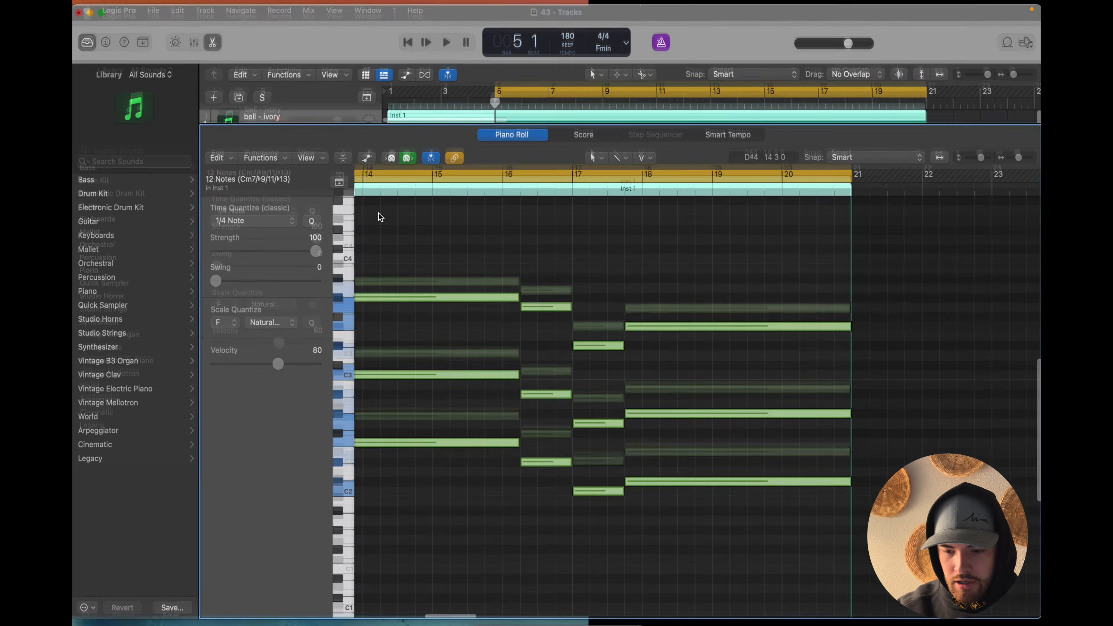
pyautogui.click(571, 605)
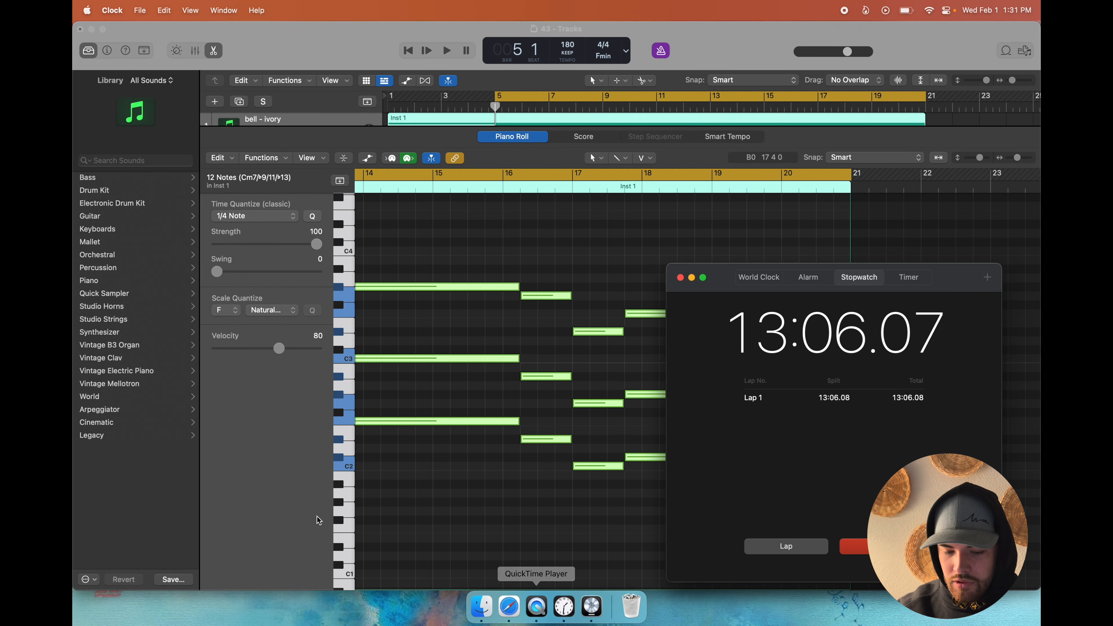
pyautogui.click(264, 468)
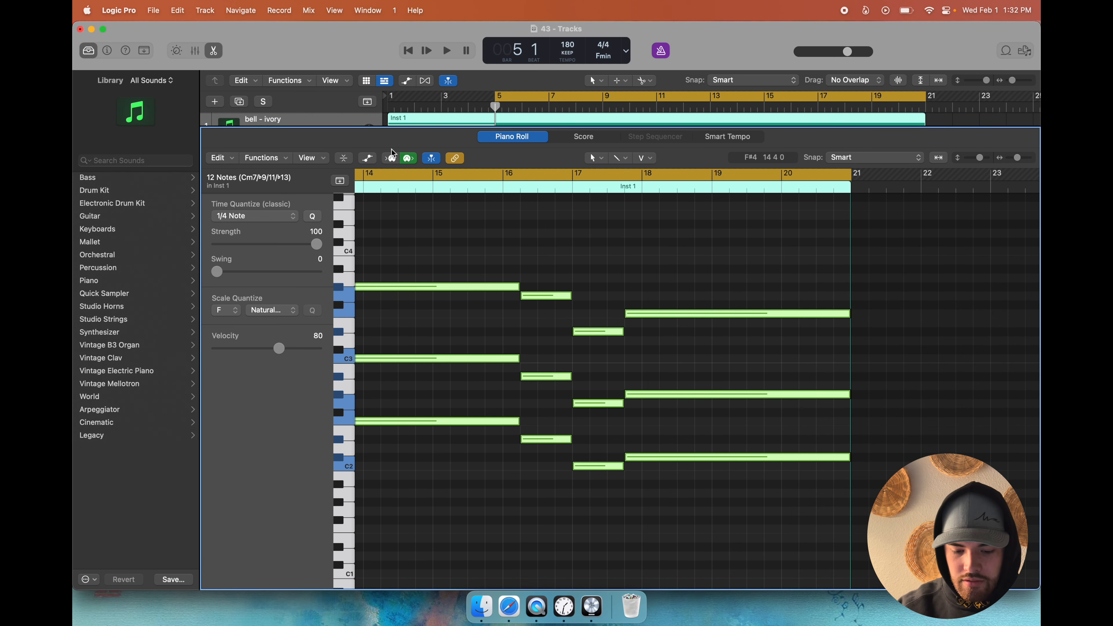
pyautogui.click(103, 29)
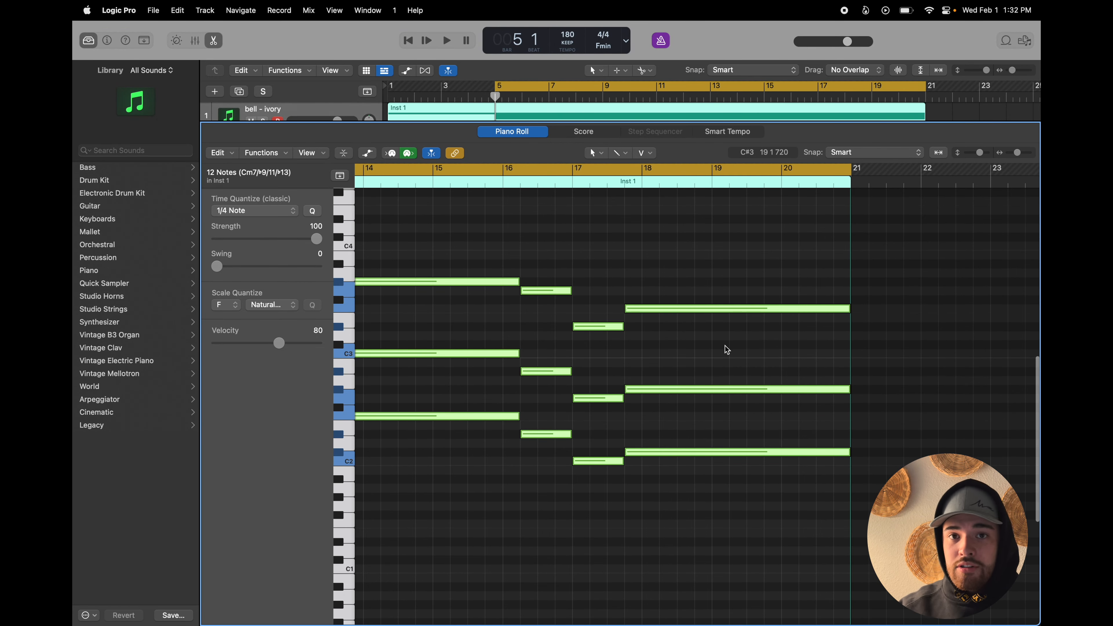
# - Deselect the notes and examine both passes of the progression from bar 5 to bar 21
pyautogui.click(754, 358)
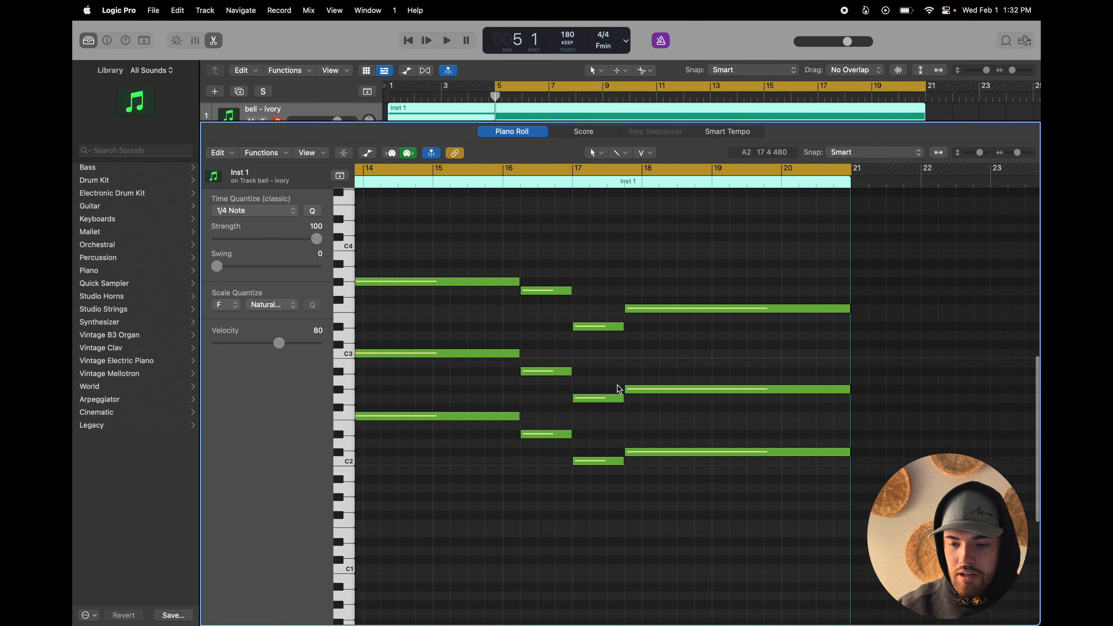
pyautogui.hscroll(-5, 606, 387)
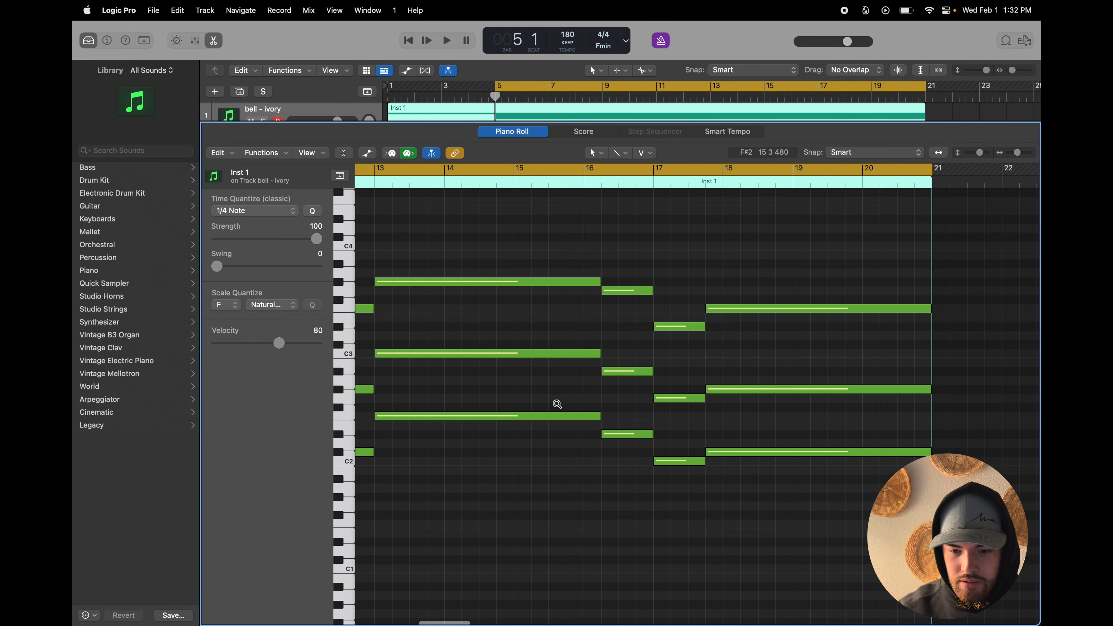
pyautogui.scroll(-5, 557, 404)
pyautogui.hscroll(-10, 560, 404)
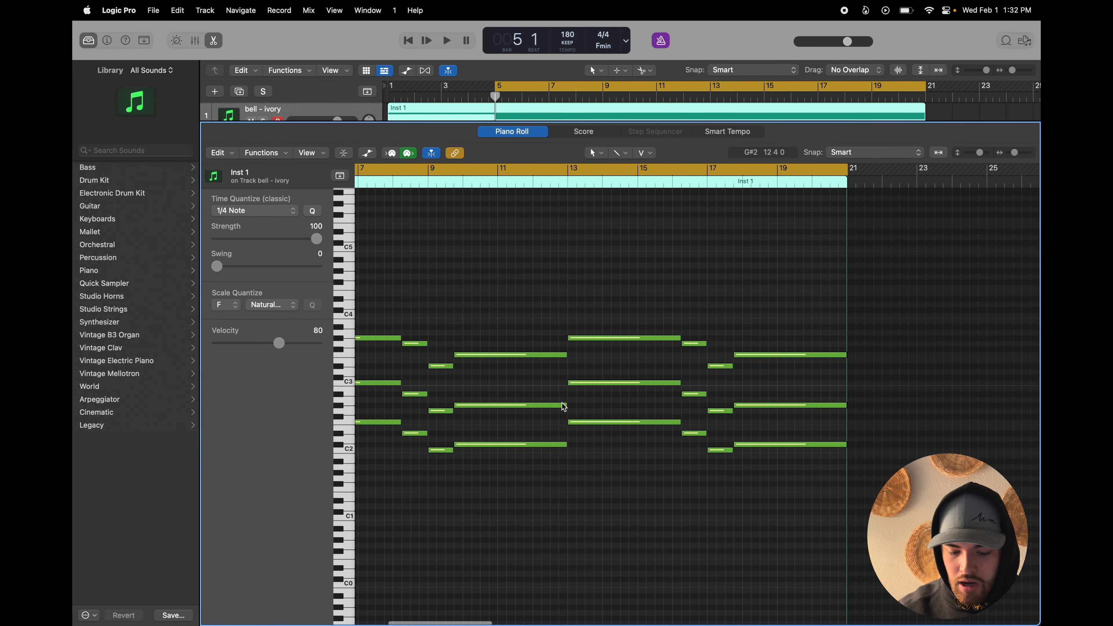
pyautogui.scroll(5, 626, 396)
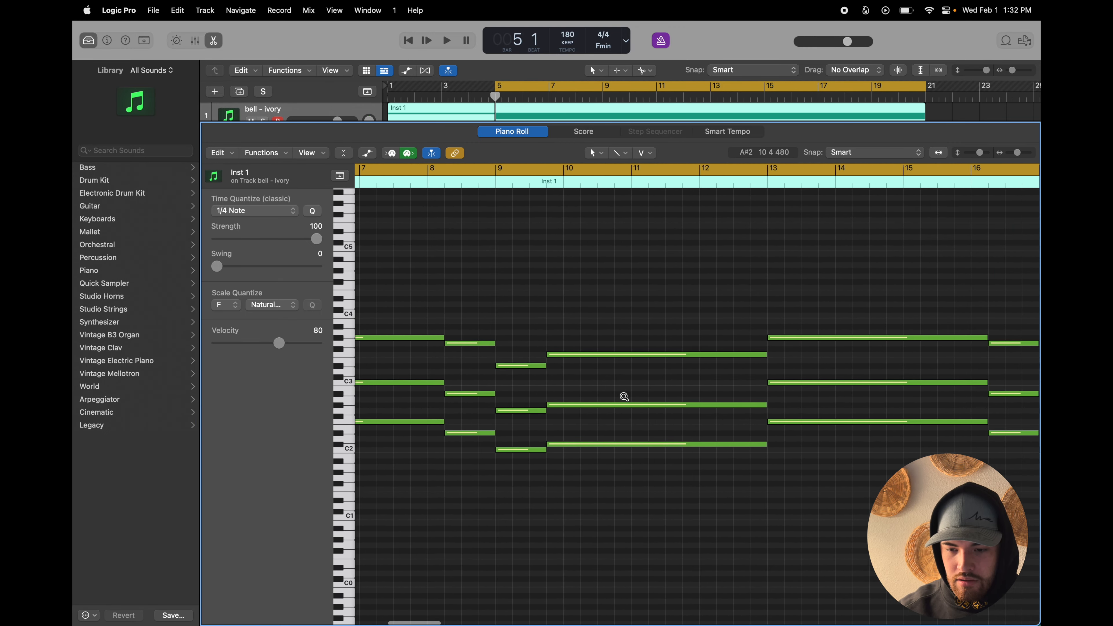
pyautogui.scroll(-5, 622, 396)
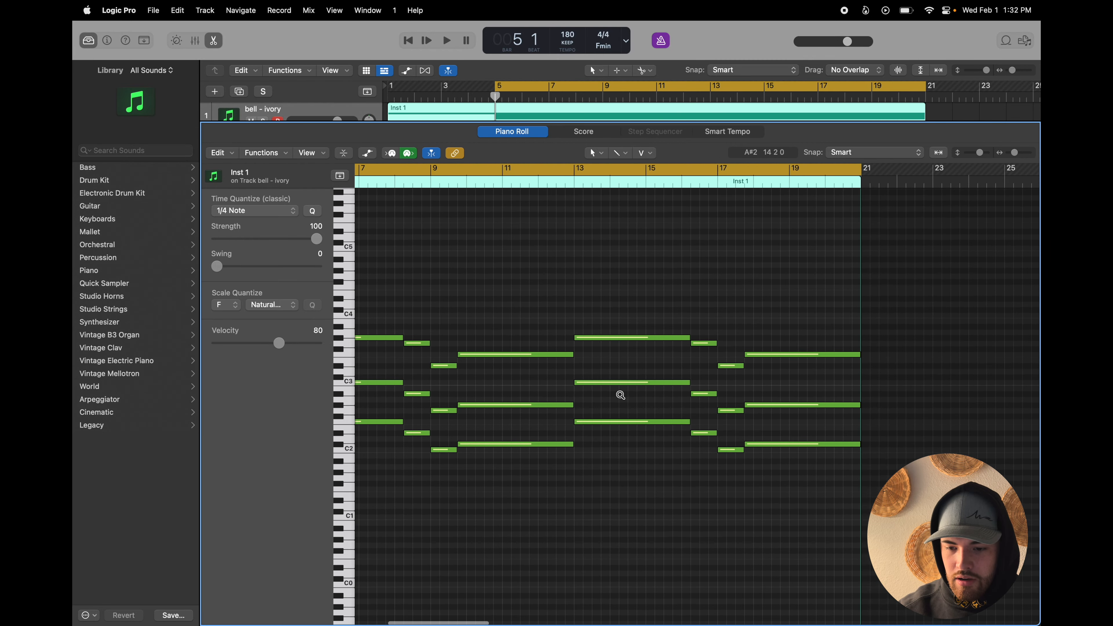
pyautogui.scroll(3, 617, 395)
pyautogui.scroll(-2, 617, 395)
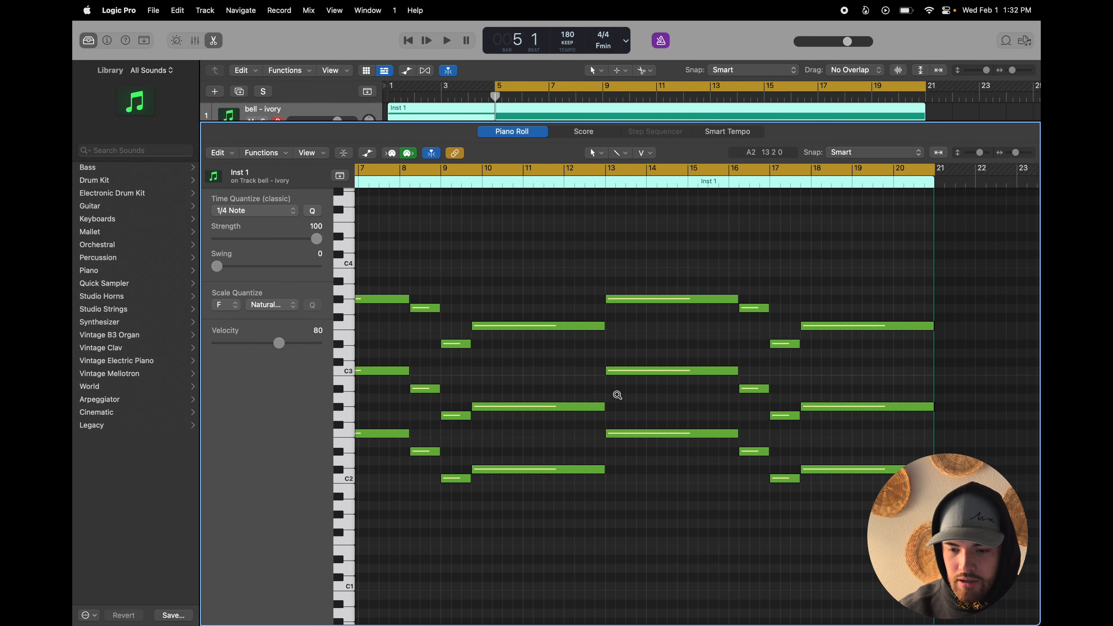
pyautogui.scroll(2, 618, 395)
pyautogui.scroll(-2, 618, 395)
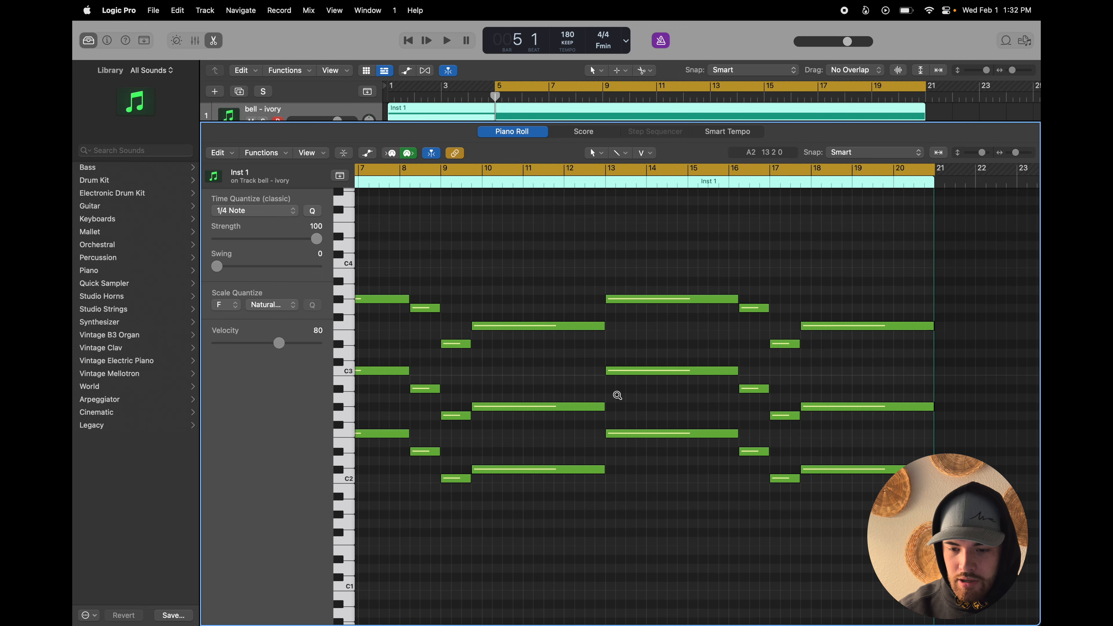
pyautogui.scroll(-4, 618, 395)
pyautogui.scroll(2, 620, 397)
pyautogui.hscroll(-3, 620, 398)
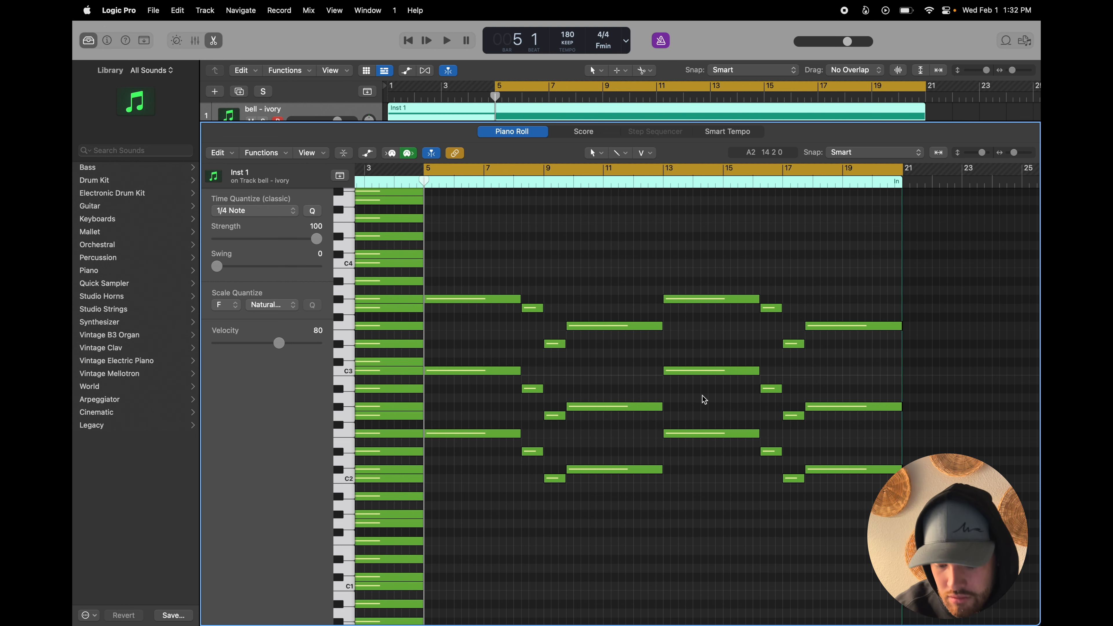
# - Play the doubled progression from bar 5 with the Piano Roll closed, and lower the system volume
pyautogui.press('space')
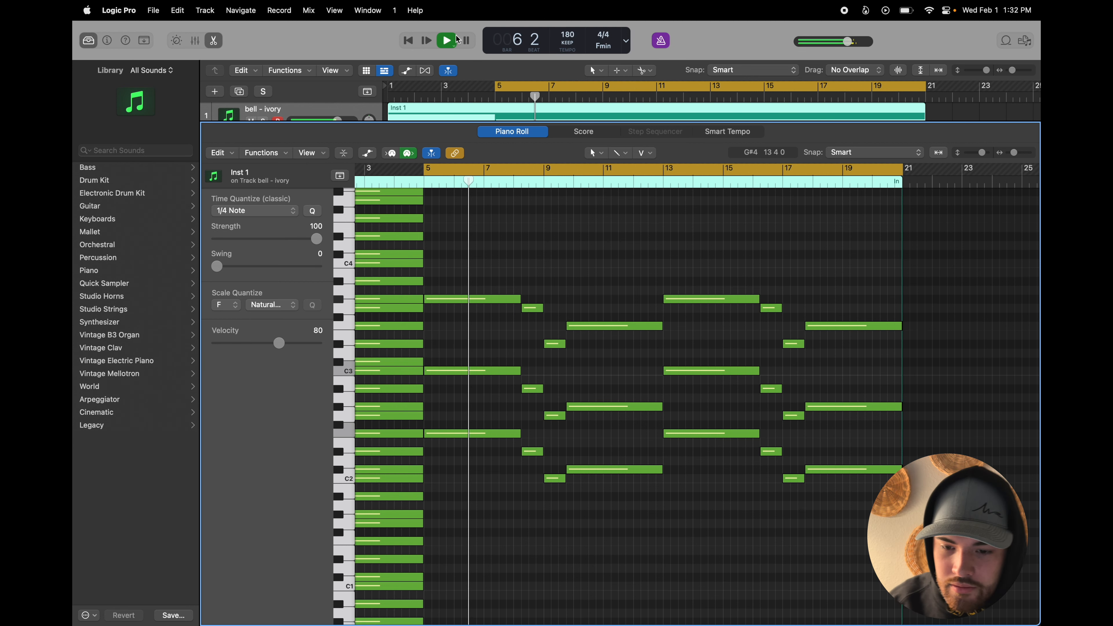
pyautogui.press('e')
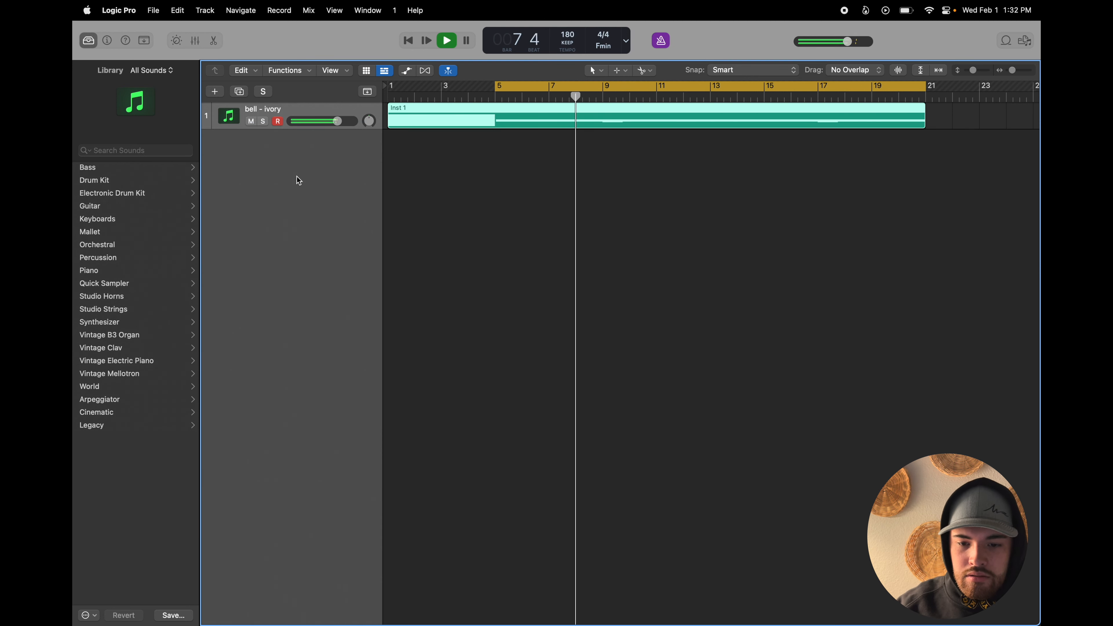
pyautogui.scroll(-3, 785, 294)
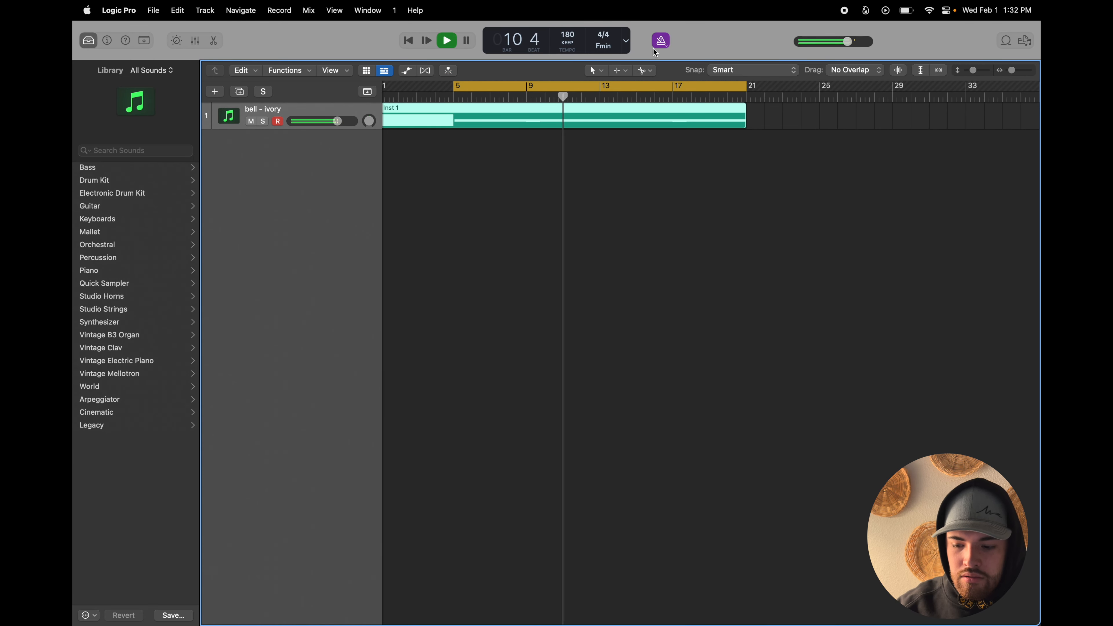
pyautogui.press('XF86AudioLowerVolume')
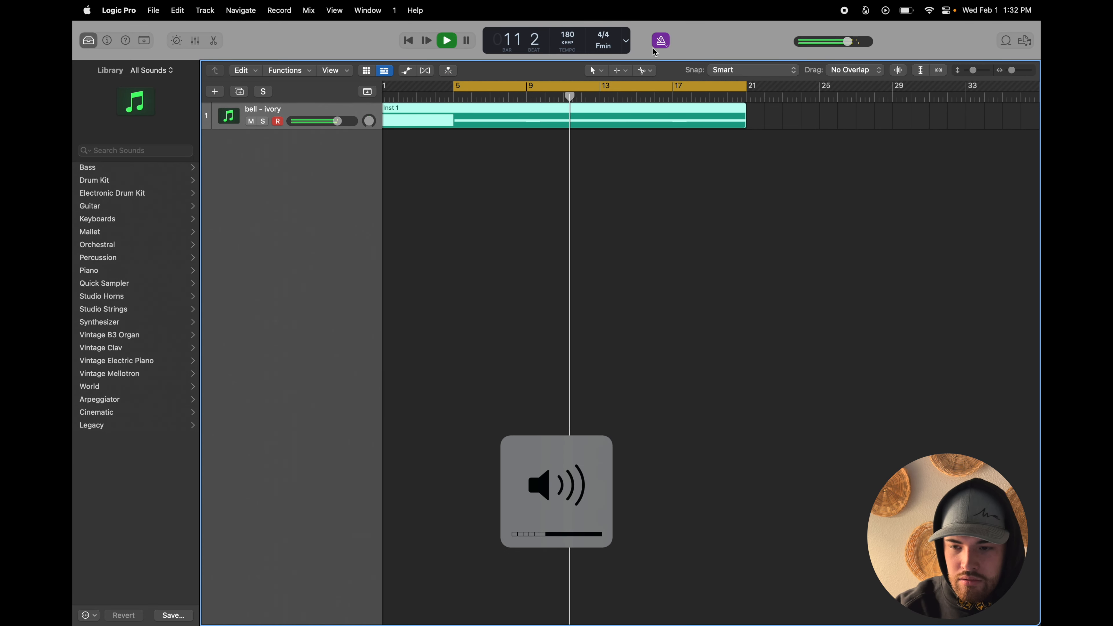
# - Open Electra on the bell - ivory track and bring up its patch browser
pyautogui.click(228, 116)
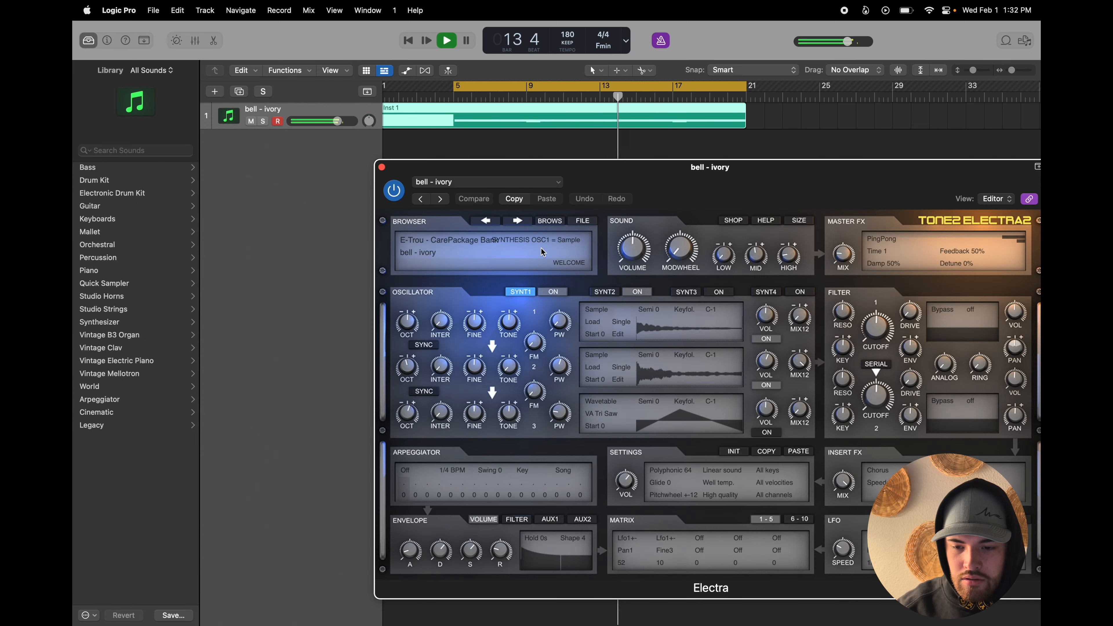
pyautogui.click(587, 220)
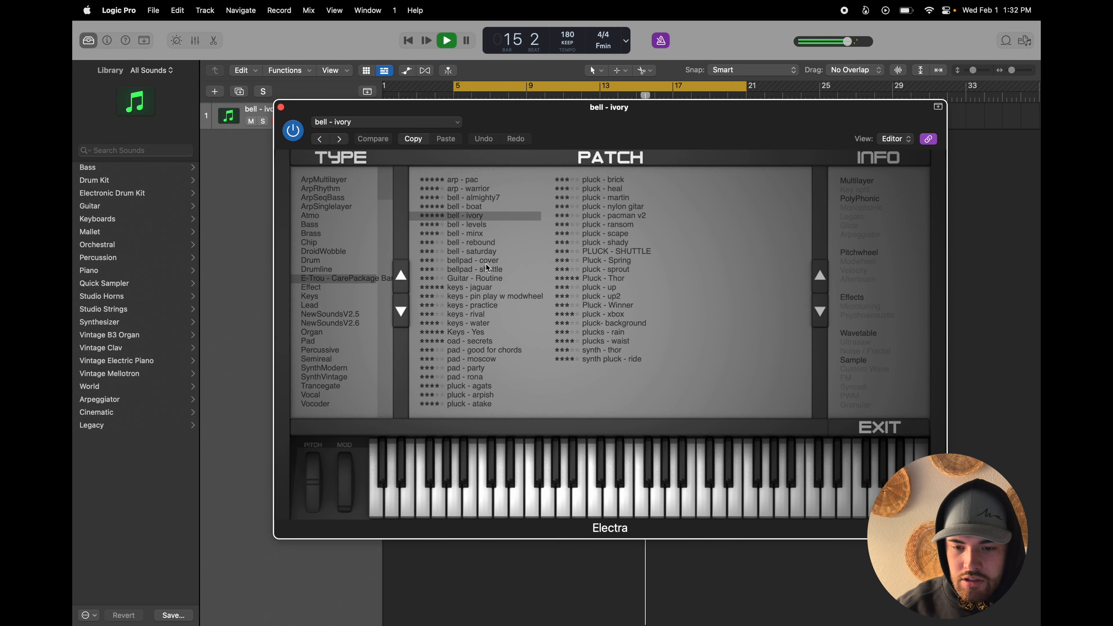
# - Audition Electra's bell patches almighty7, boat, levels, minx, rebound and saturday with the progression
pyautogui.click(467, 201)
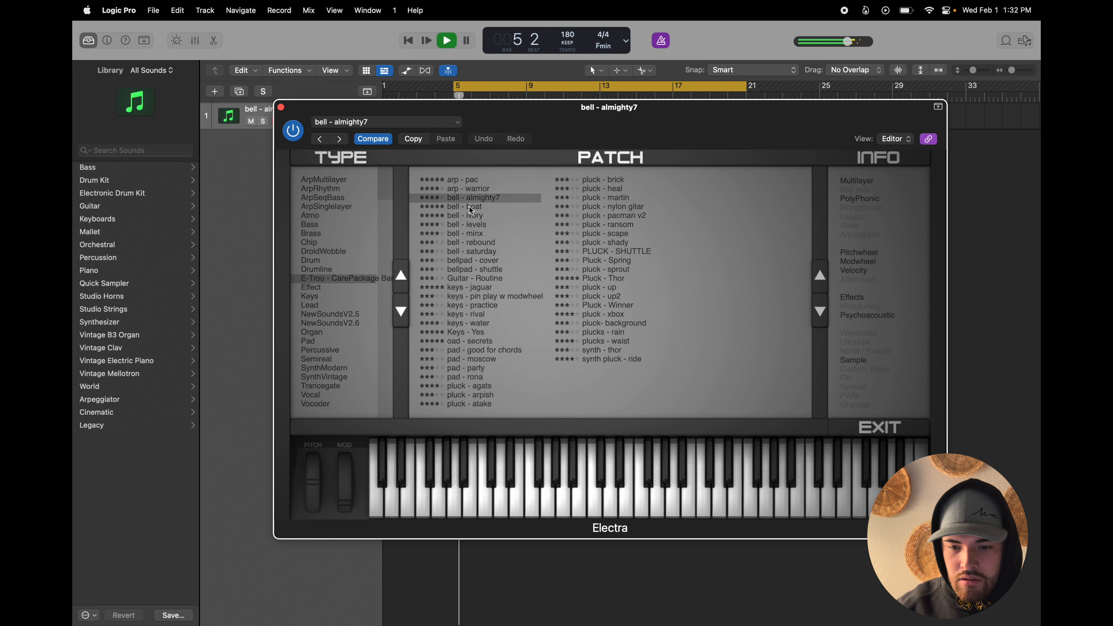
pyautogui.click(471, 207)
pyautogui.click(462, 225)
pyautogui.press('space')
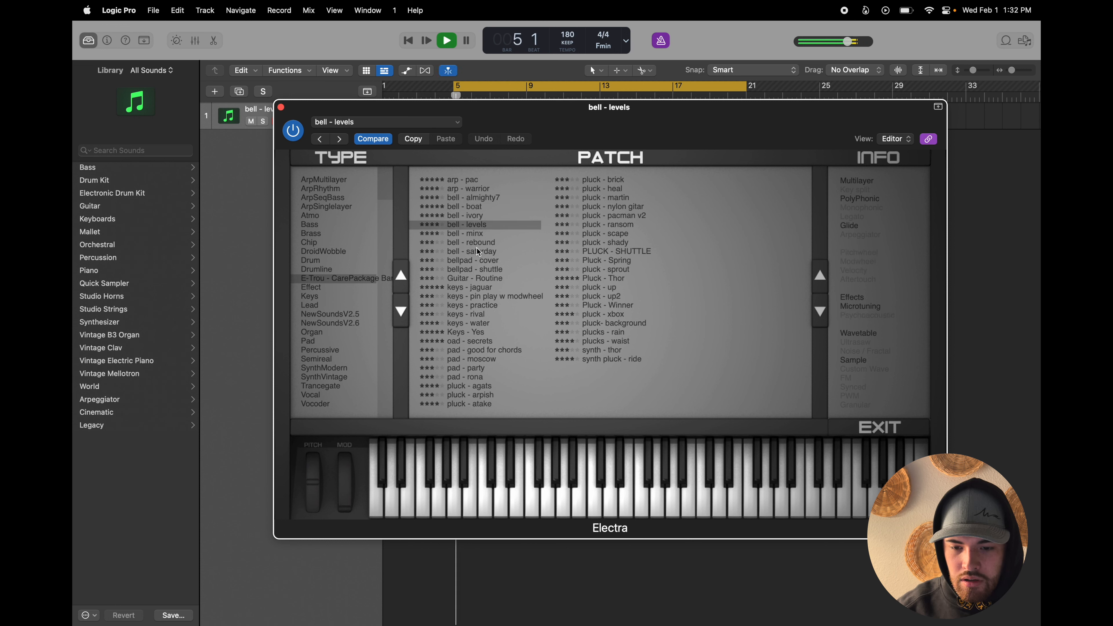
pyautogui.click(476, 235)
pyautogui.press('space')
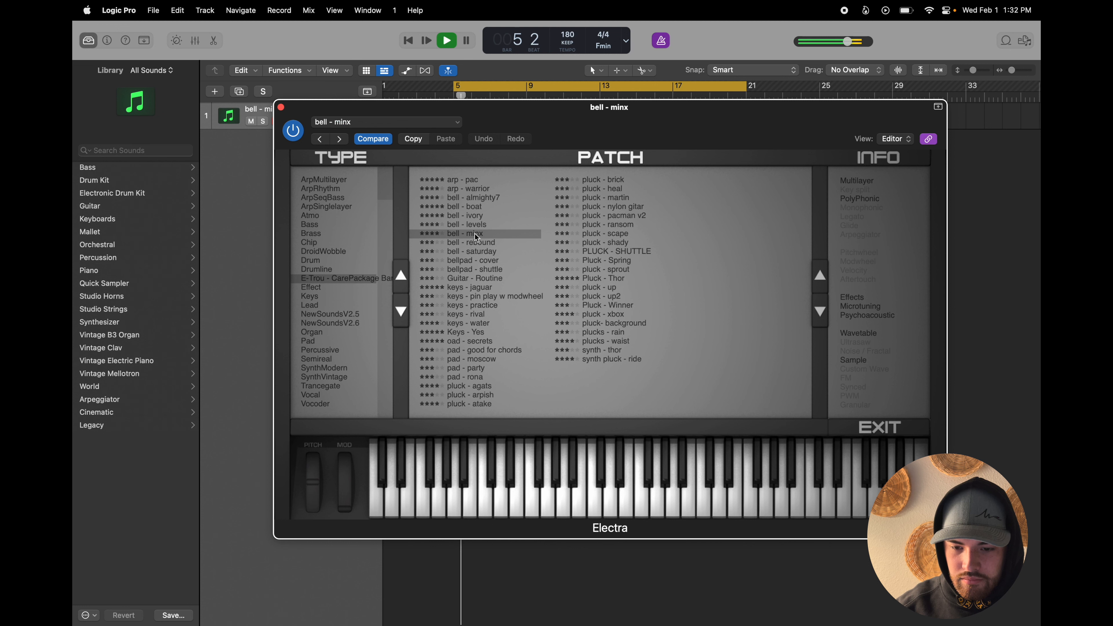
pyautogui.click(478, 244)
pyautogui.click(480, 252)
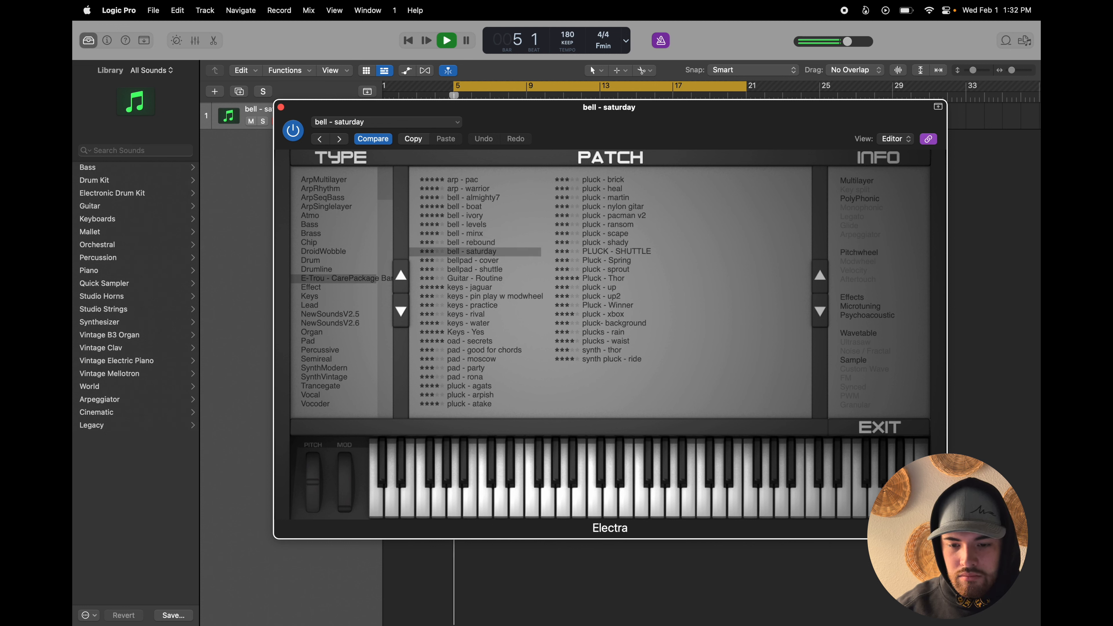
# - Audition the bellpad - cover, bellpad - shuttle, Guitar - Routine and keys - jaguar patches
pyautogui.click(492, 264)
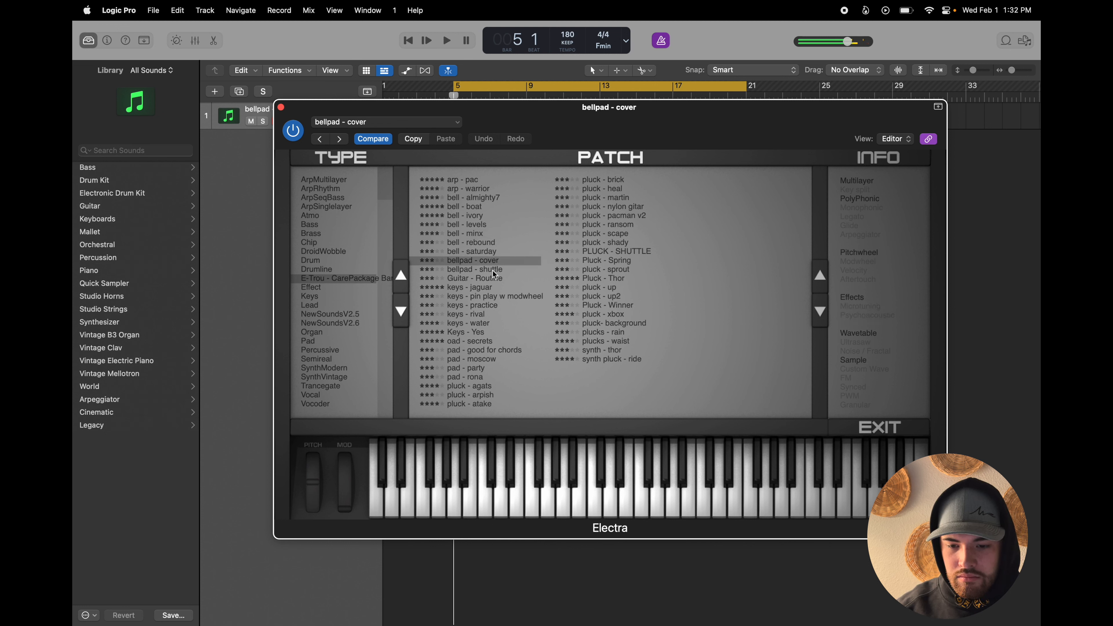
pyautogui.click(492, 270)
pyautogui.click(485, 281)
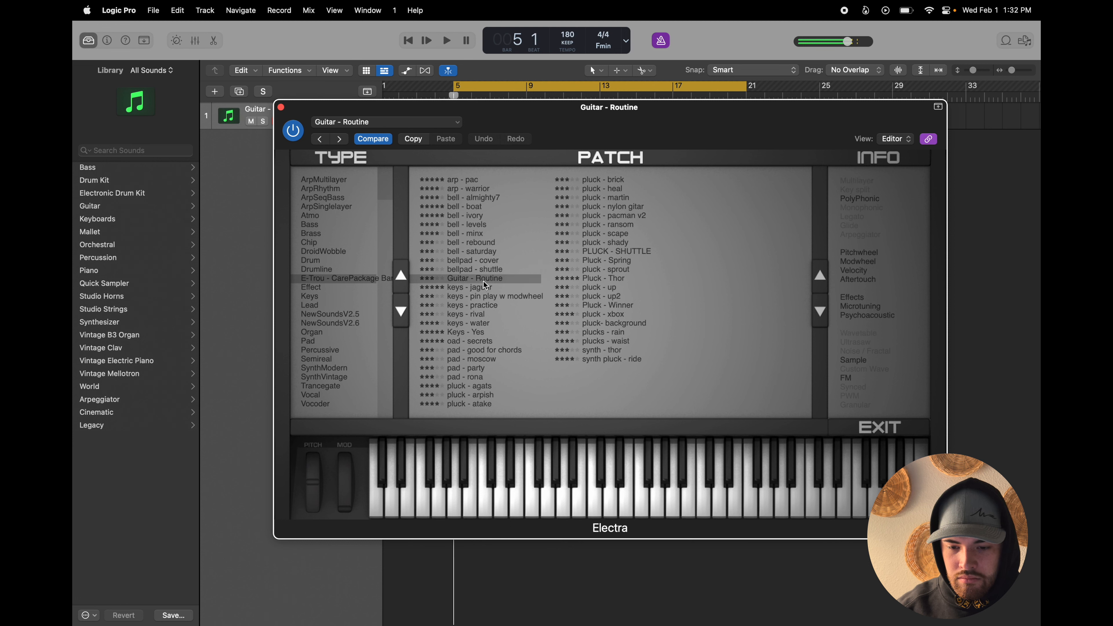
pyautogui.click(471, 288)
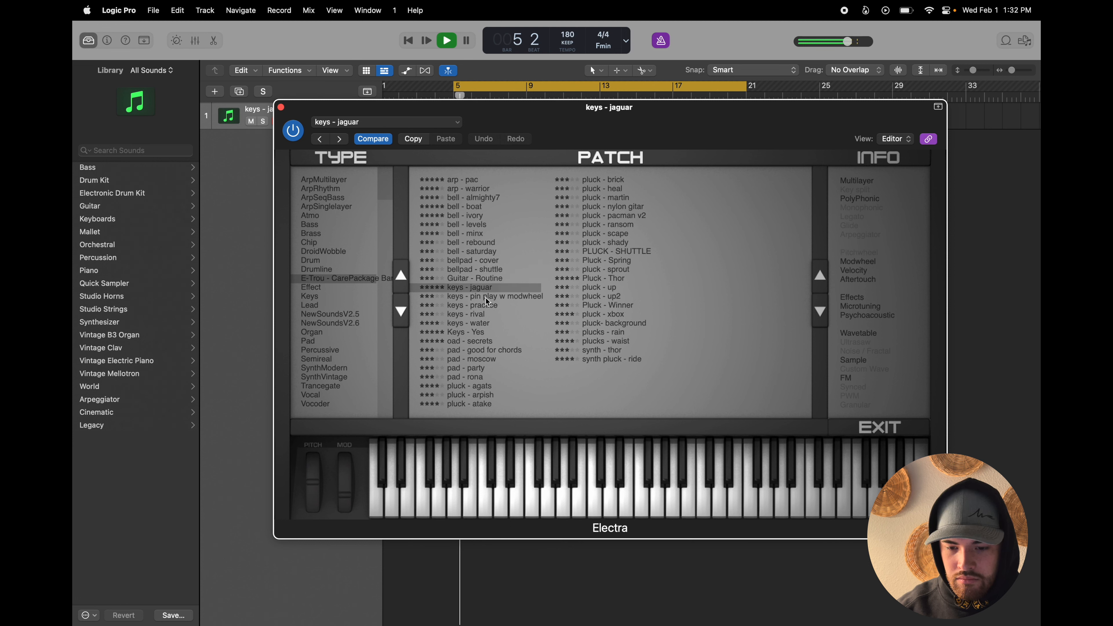
# - Load Electra's synth pluck - ride patch on the track and close the plug-in window
pyautogui.click(609, 360)
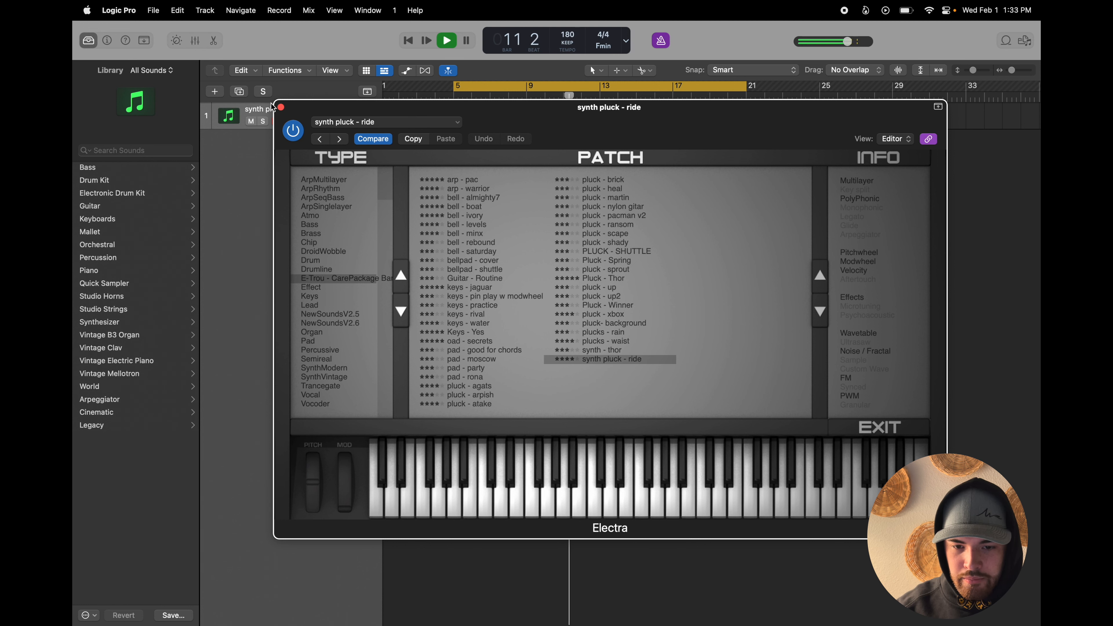
pyautogui.click(281, 107)
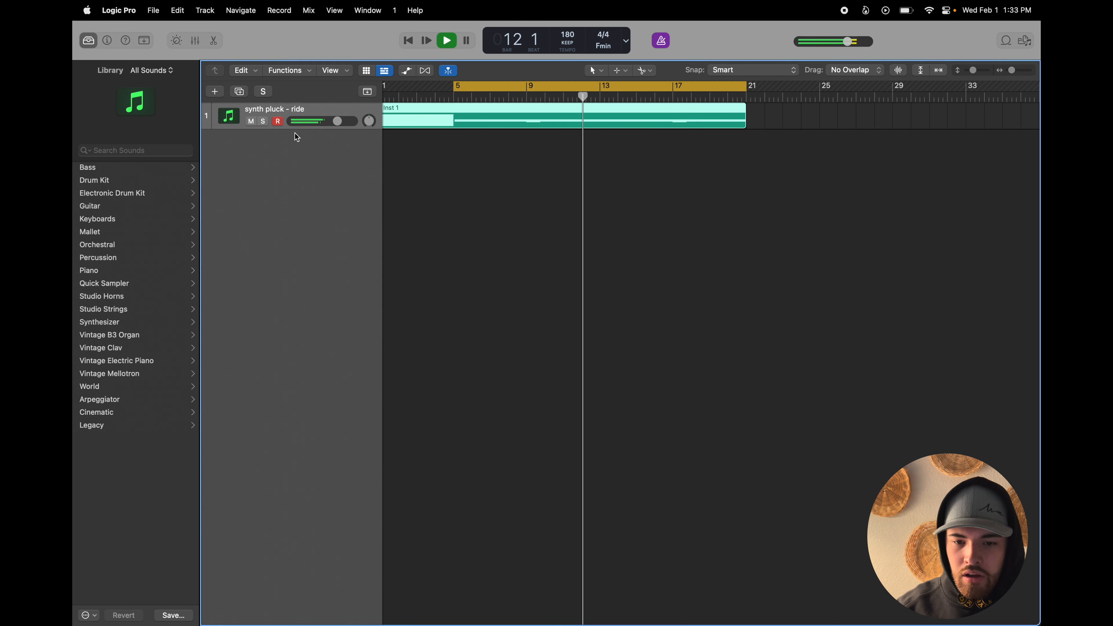
# - Open the synth pluck - ride region in the Piano Roll
pyautogui.doubleClick(534, 120)
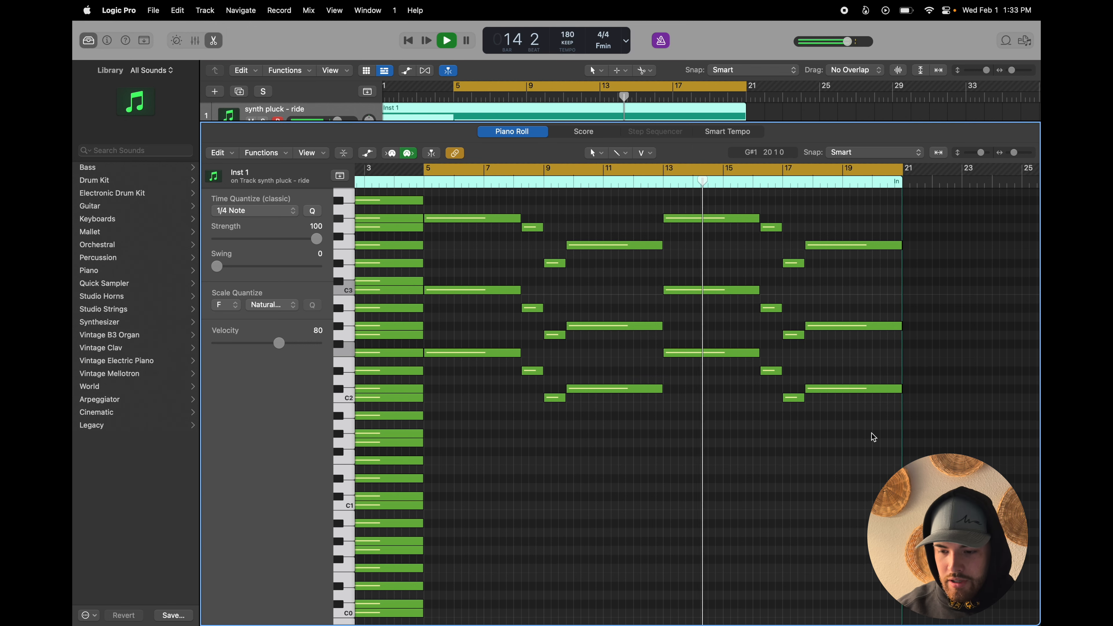
# - Transpose all the chord notes between bars 5 and 21 up one octave
pyautogui.moveTo(871, 433); pyautogui.dragTo(462, 213)
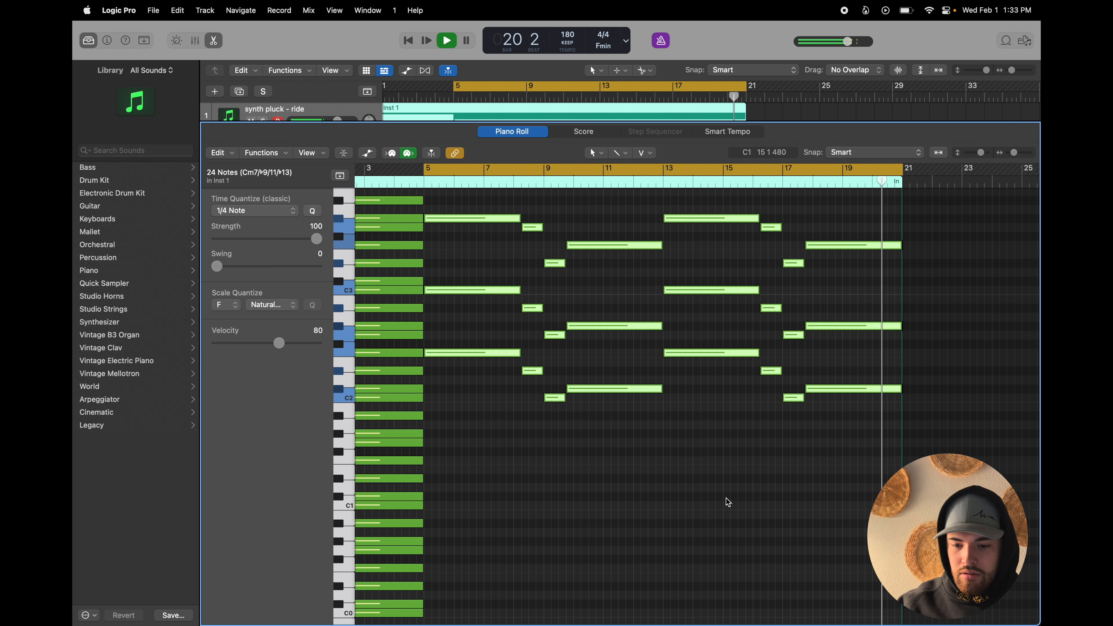
pyautogui.click(719, 432)
pyautogui.moveTo(882, 450); pyautogui.dragTo(455, 353)
pyautogui.moveTo(896, 468); pyautogui.dragTo(432, 202)
pyautogui.scroll(5, 532, 280)
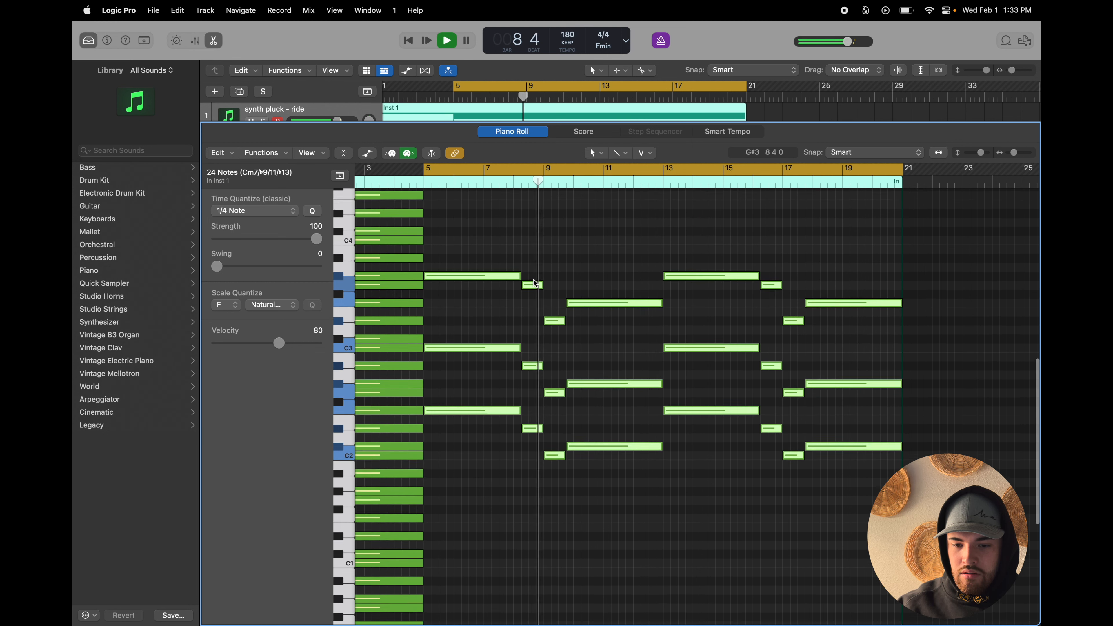
pyautogui.scroll(-1, 533, 279)
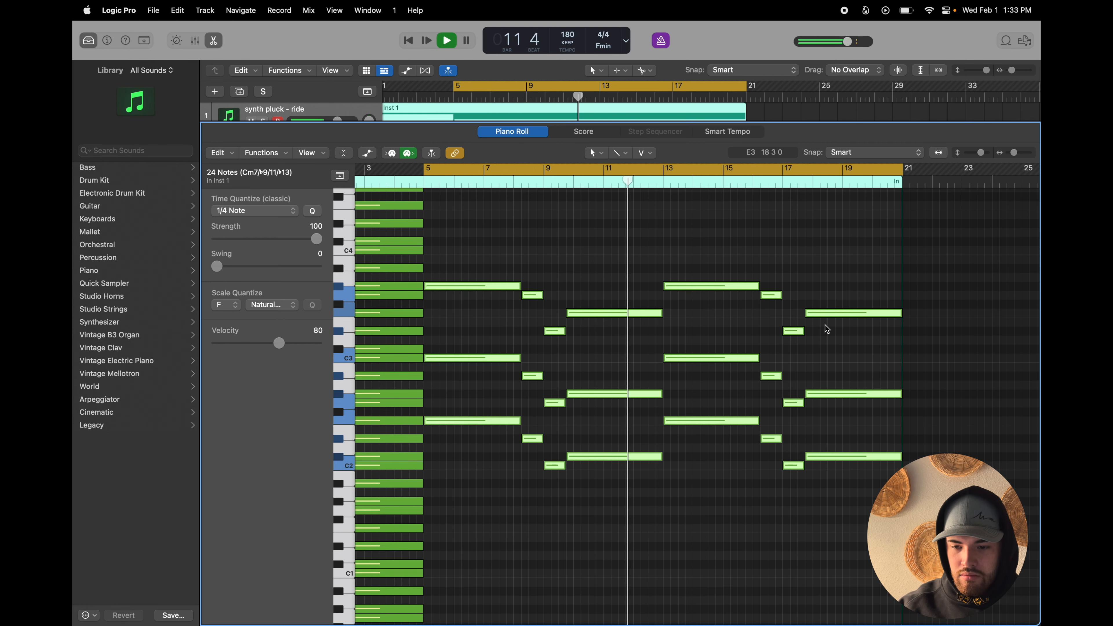
pyautogui.hotkey('alt', 'shift', 'Up')
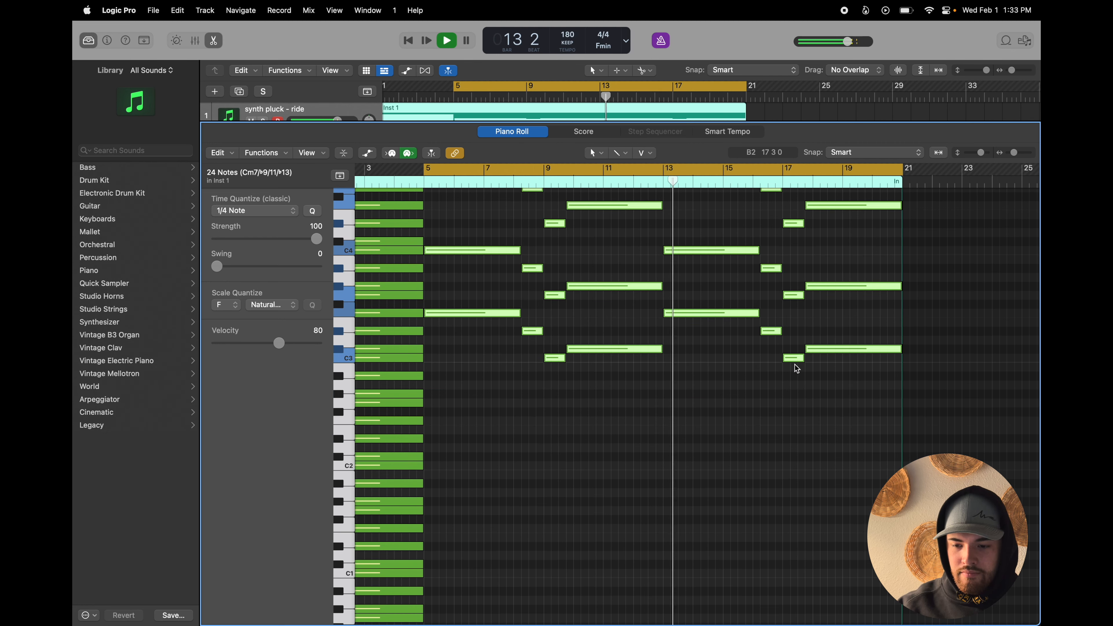
pyautogui.scroll(1, 724, 365)
pyautogui.scroll(10, 724, 362)
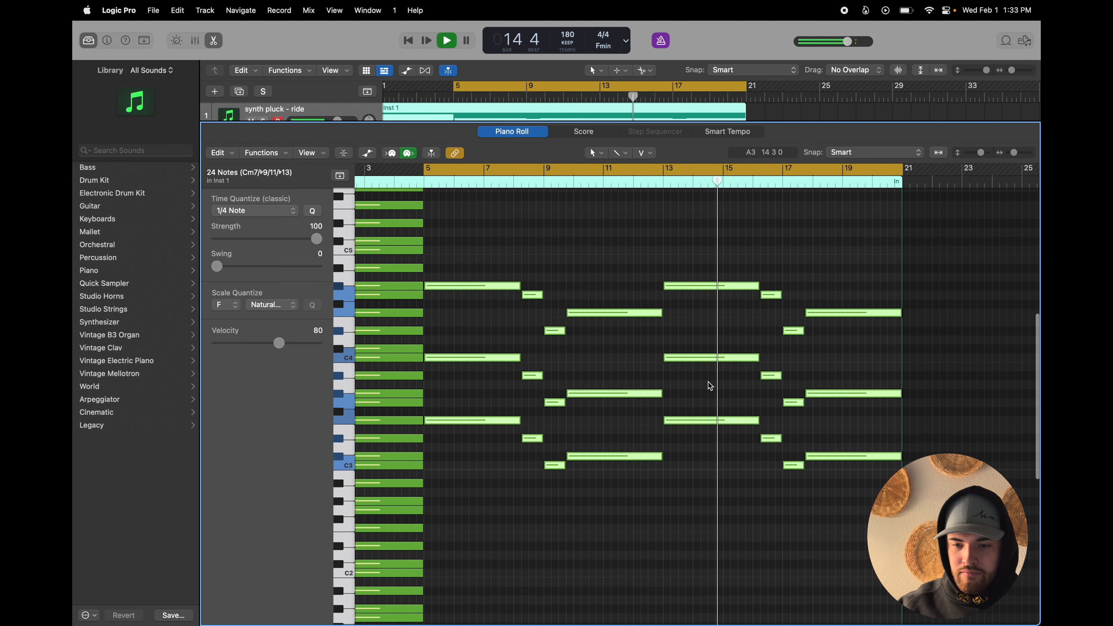
pyautogui.click(698, 393)
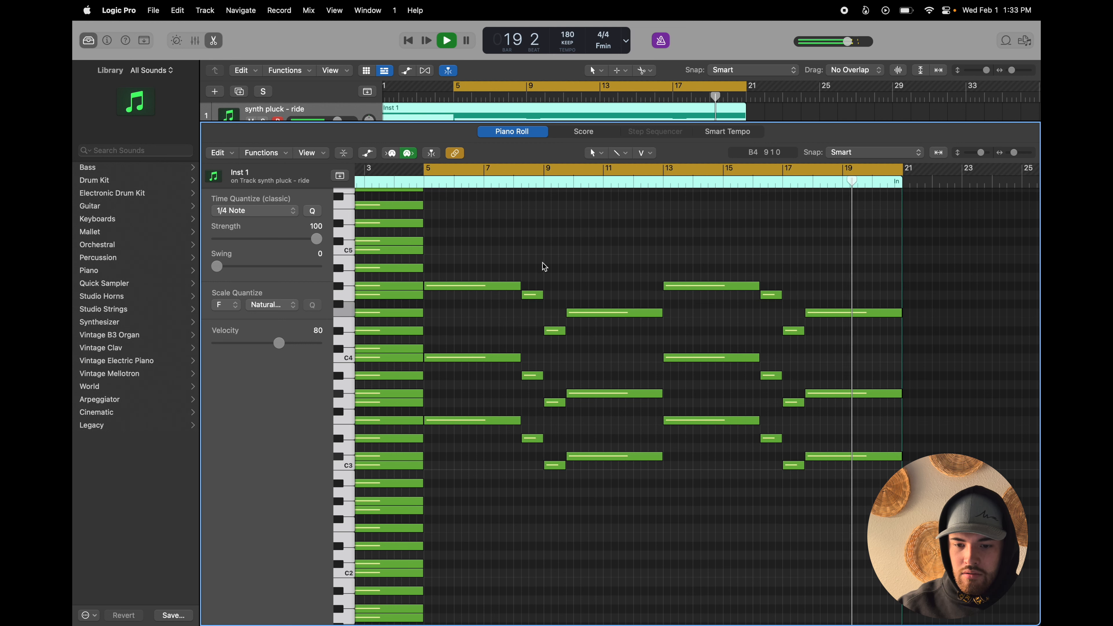
# - Transpose all the chord notes between bars 5 and 21 down one octave
pyautogui.moveTo(870, 489); pyautogui.dragTo(458, 262)
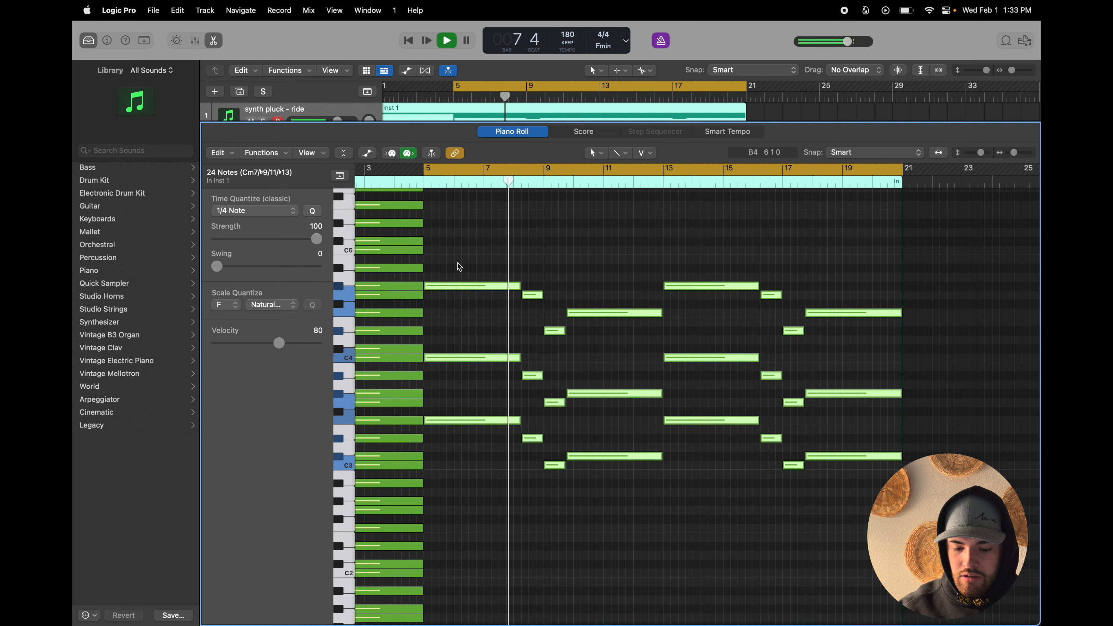
pyautogui.hotkey('alt', 'shift', 'Down')
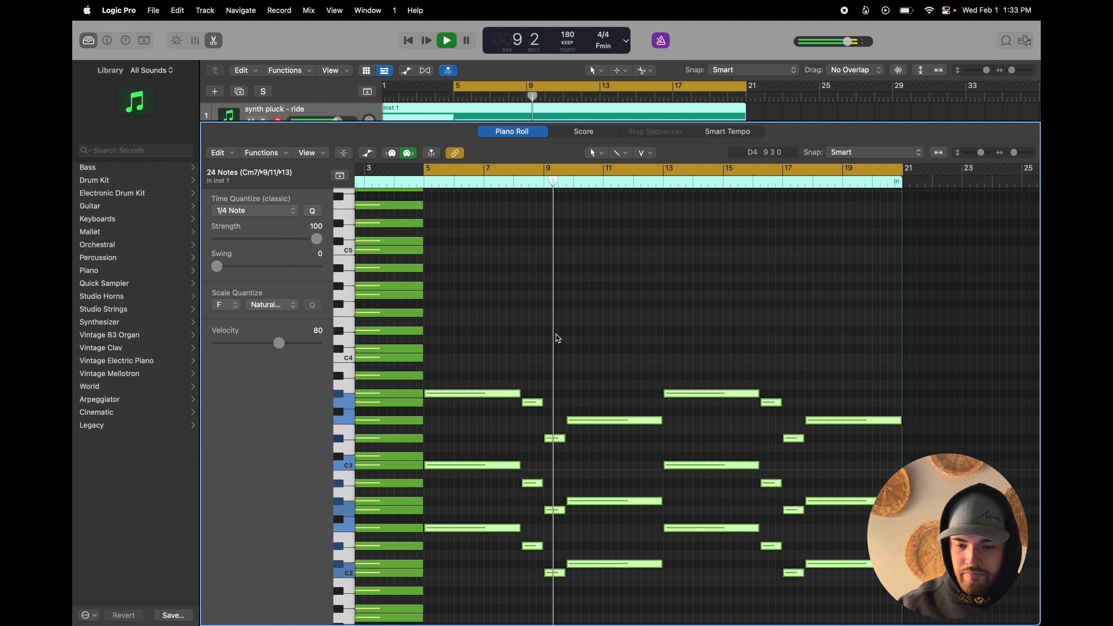
pyautogui.click(545, 341)
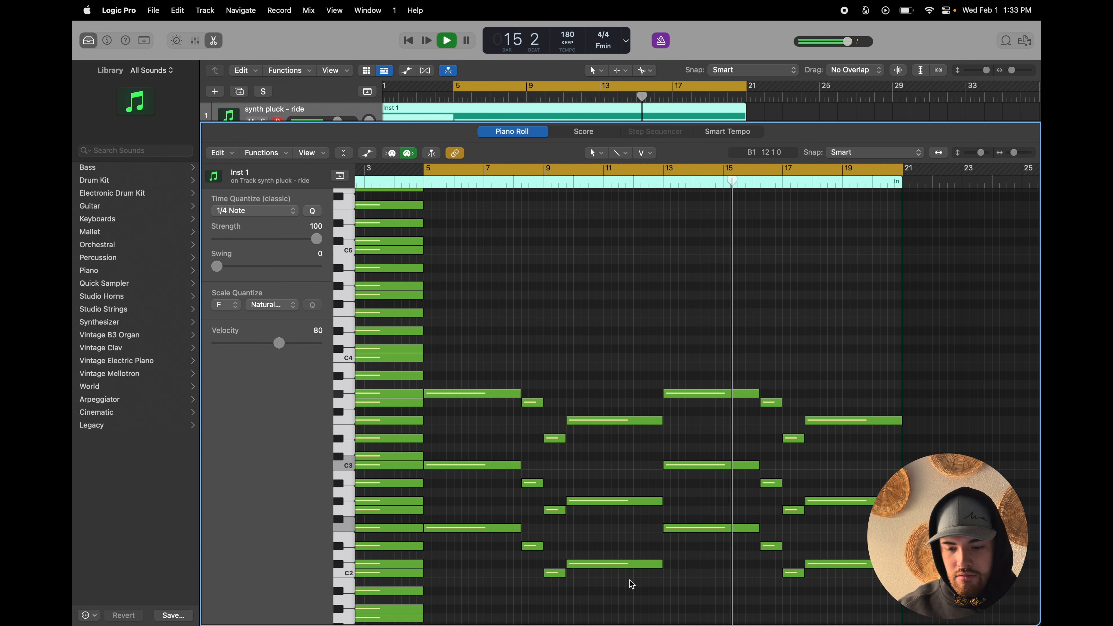
# - Copy the lowest note of every chord between bars 5 and 21, close the Piano Roll and stop playback
pyautogui.moveTo(858, 588); pyautogui.dragTo(461, 525)
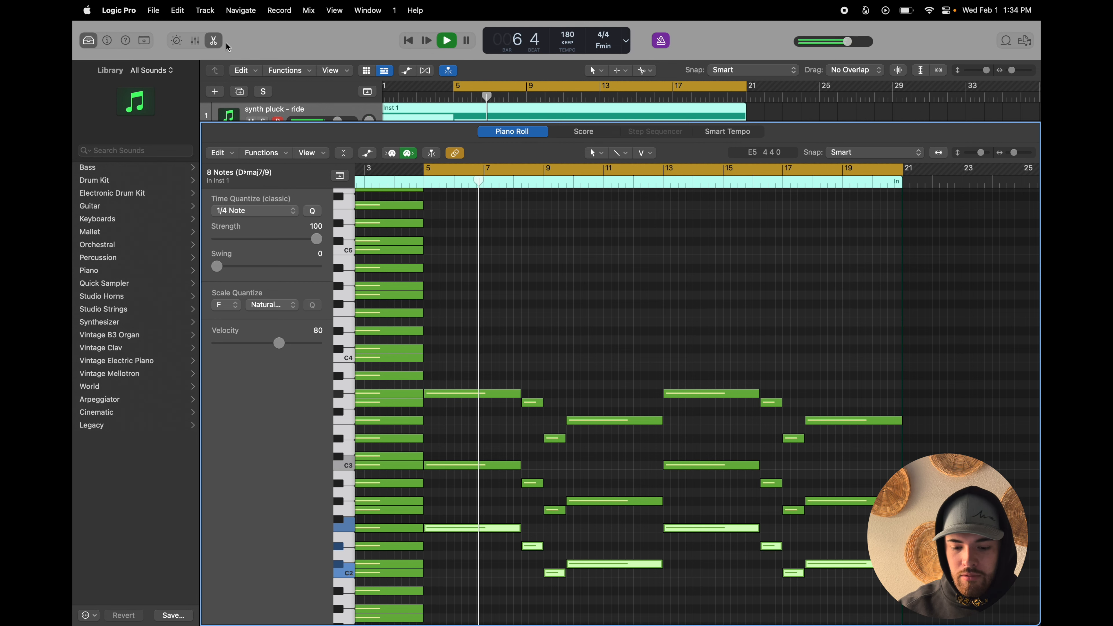
pyautogui.click(215, 41)
pyautogui.press('space')
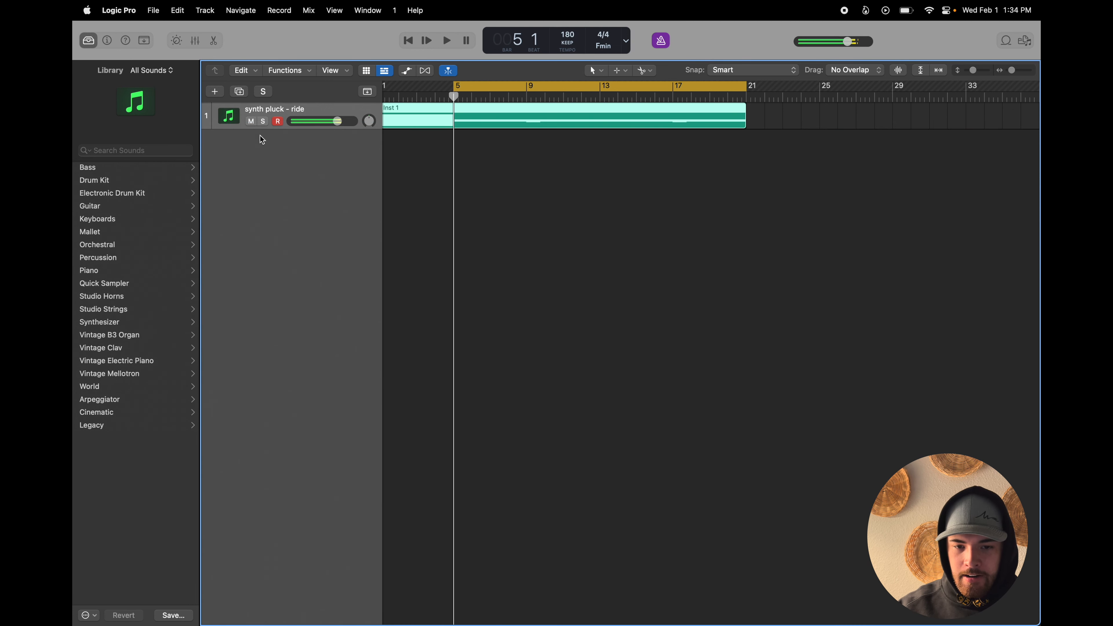
# - Create one software instrument track with Electra and close its plug-in window
pyautogui.click(215, 92)
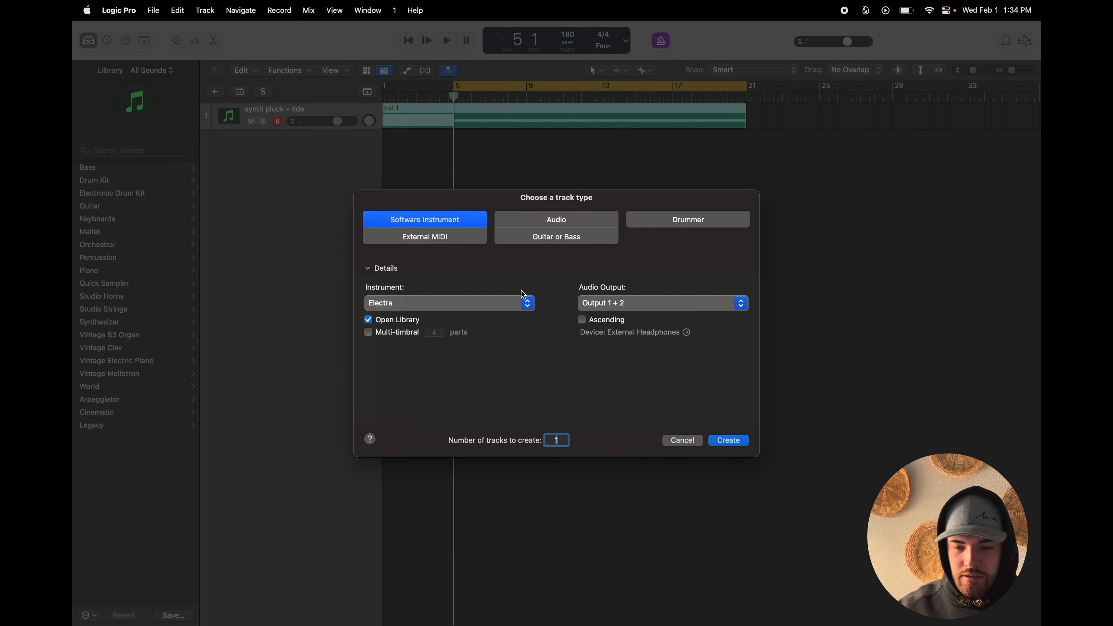
pyautogui.click(724, 443)
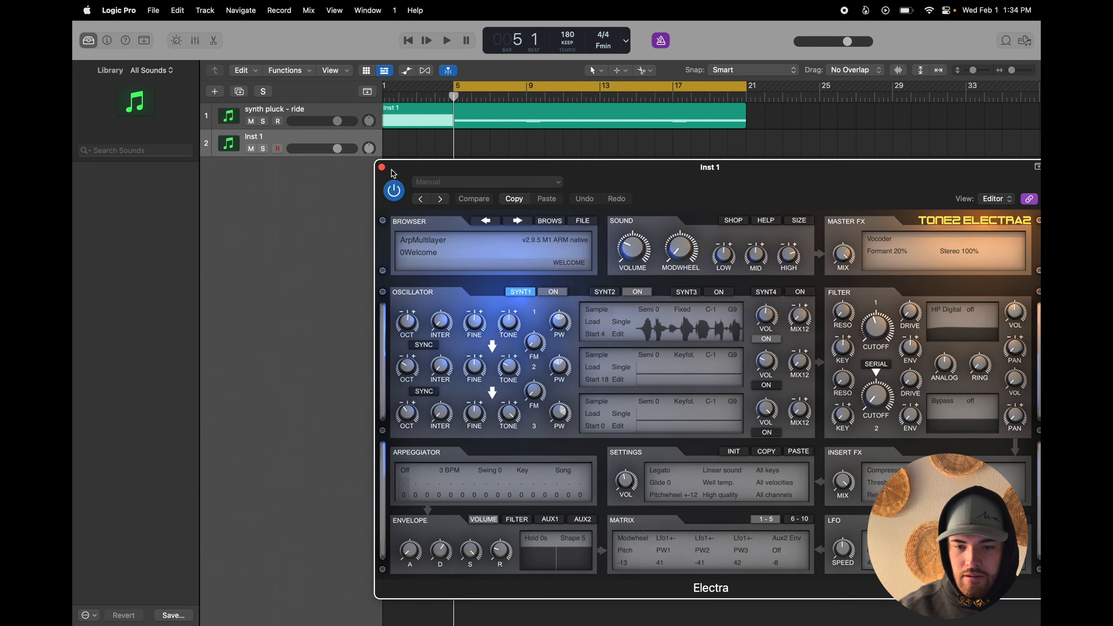
pyautogui.click(382, 167)
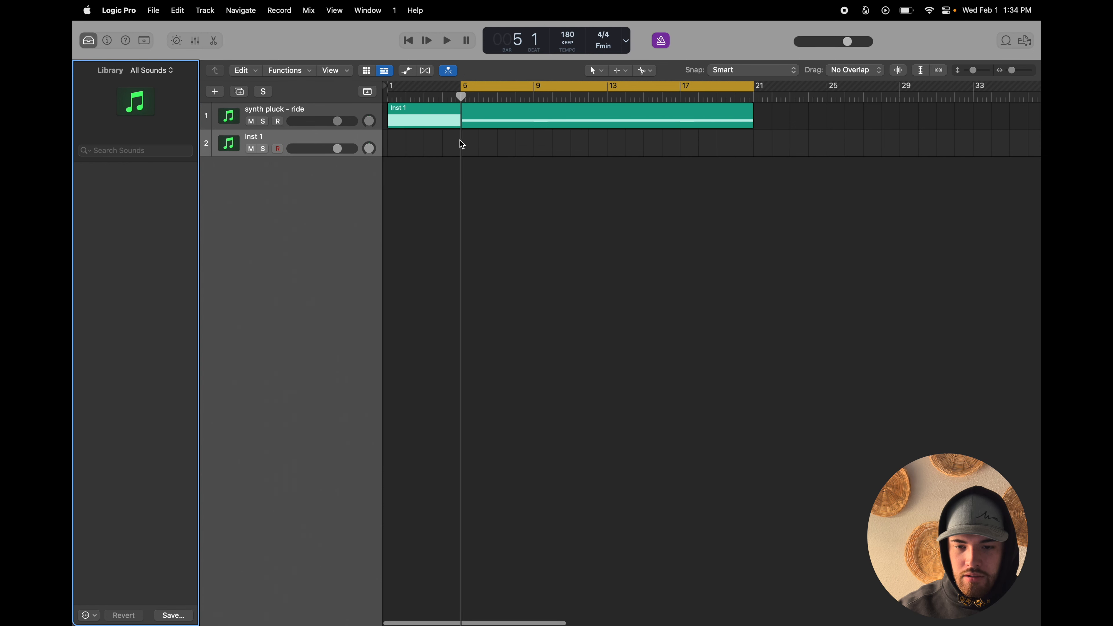
# - Paste the copied root notes at bar 5 on the new Electra track and play them with the chords
pyautogui.click(470, 146)
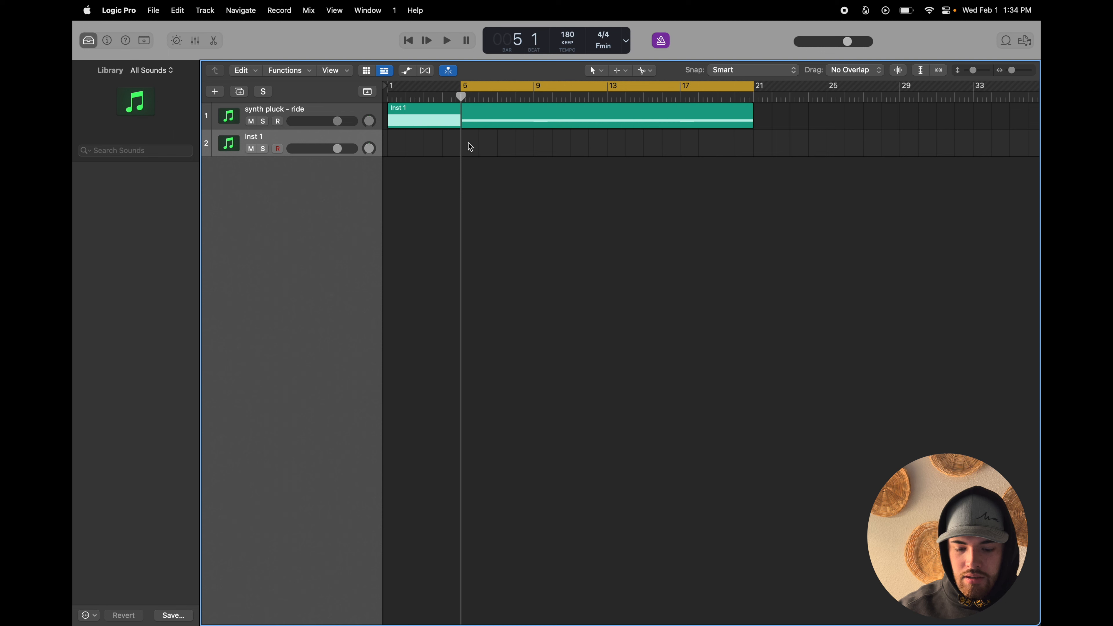
pyautogui.press('super+v')
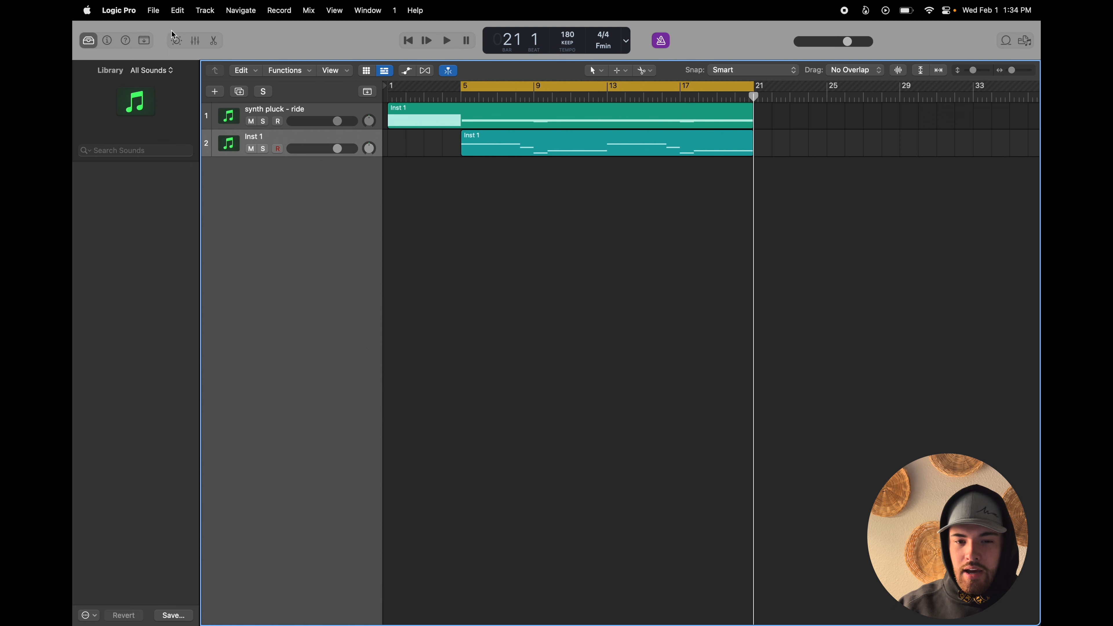
pyautogui.click(177, 11)
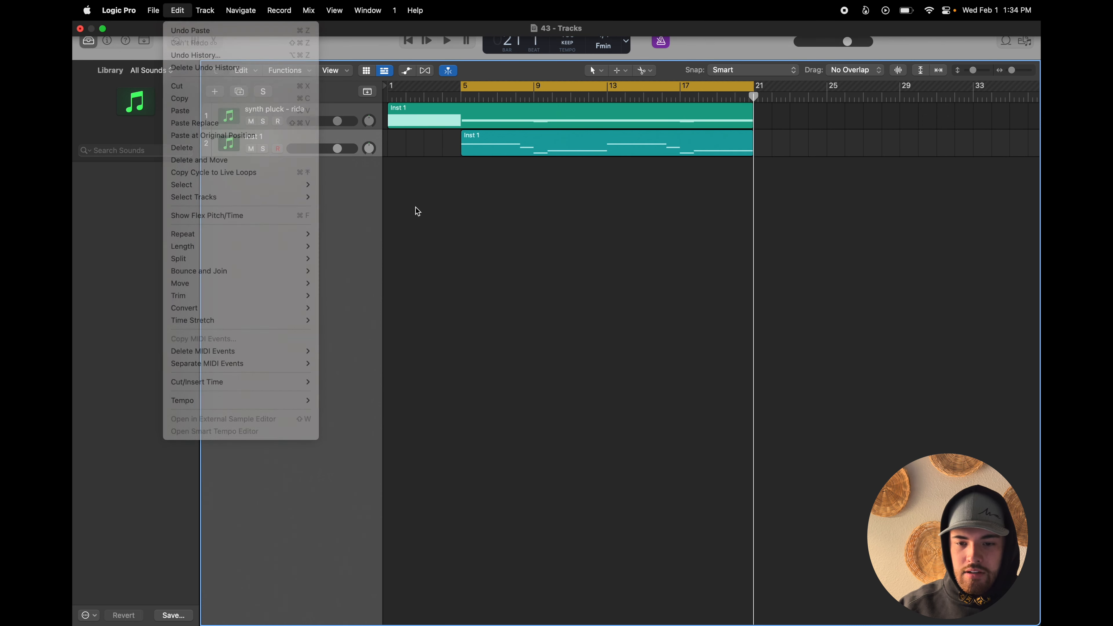
pyautogui.press('space')
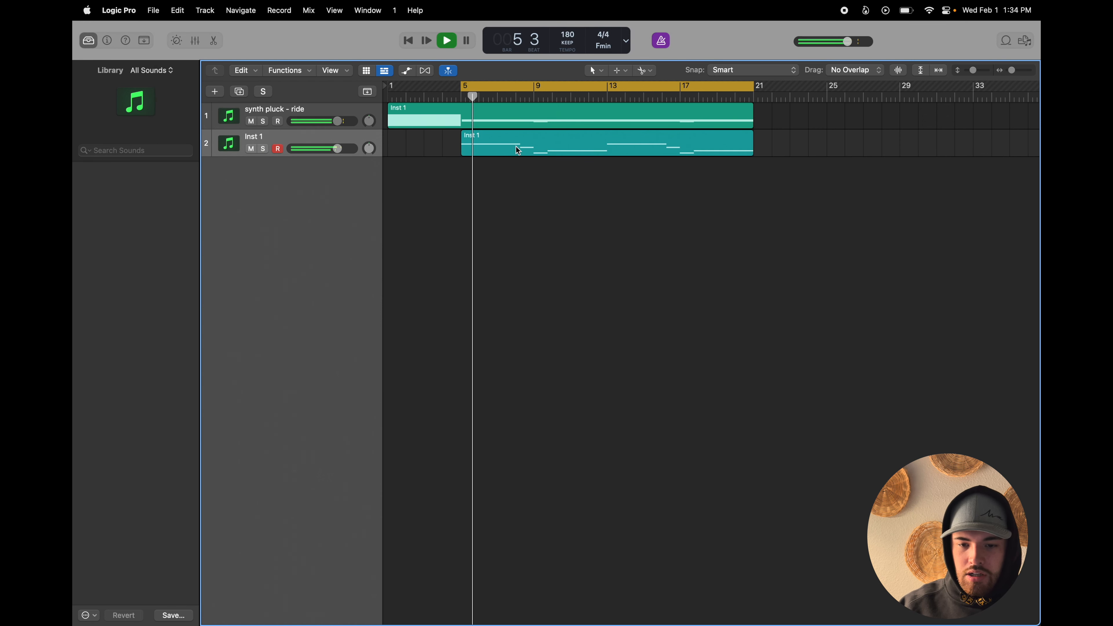
pyautogui.click(486, 144)
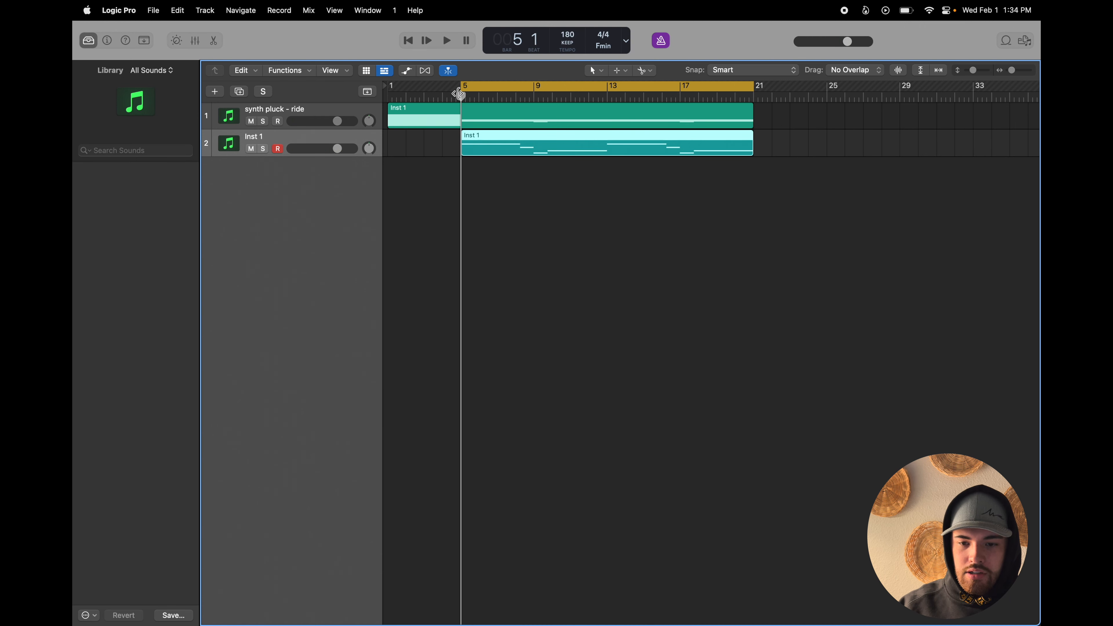
# - Open Electra on the second track and list the Bass patches in its browser
pyautogui.click(149, 99)
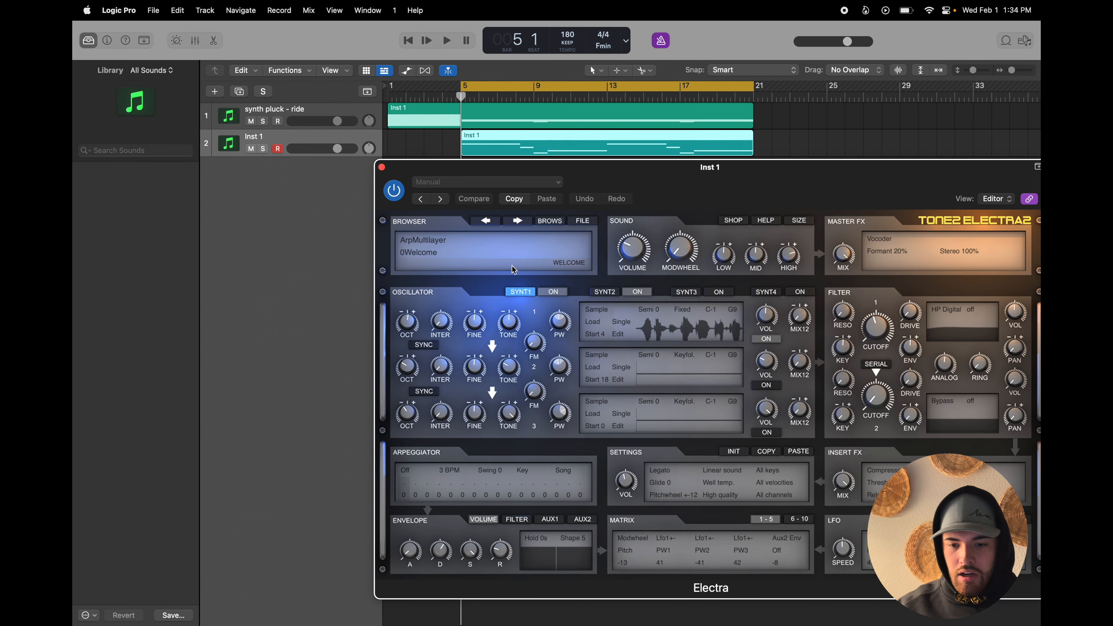
pyautogui.click(553, 222)
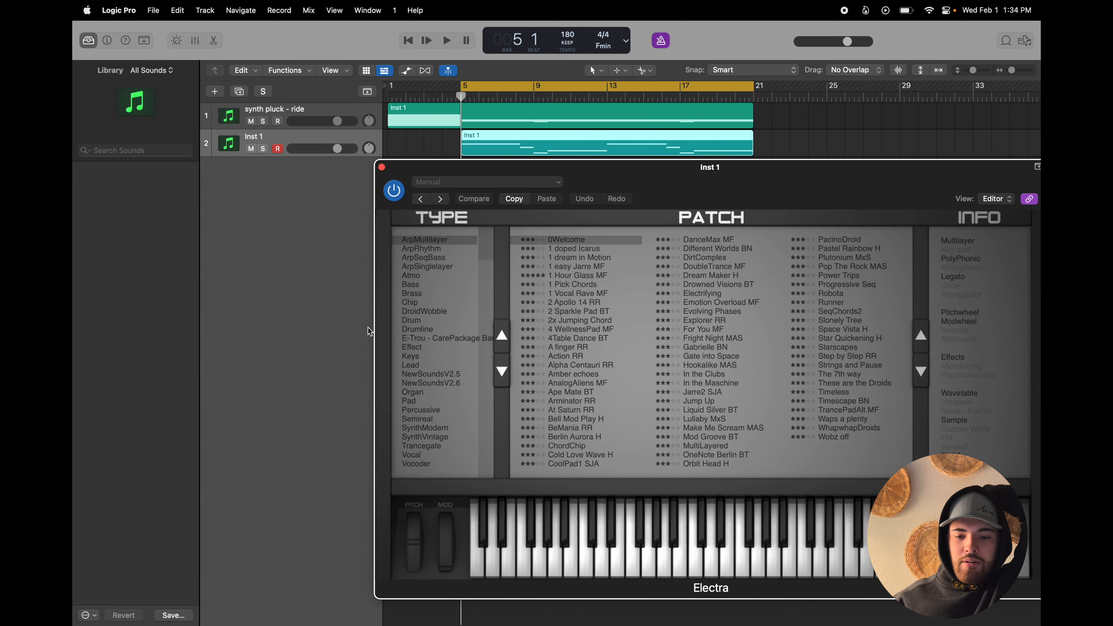
pyautogui.click(412, 285)
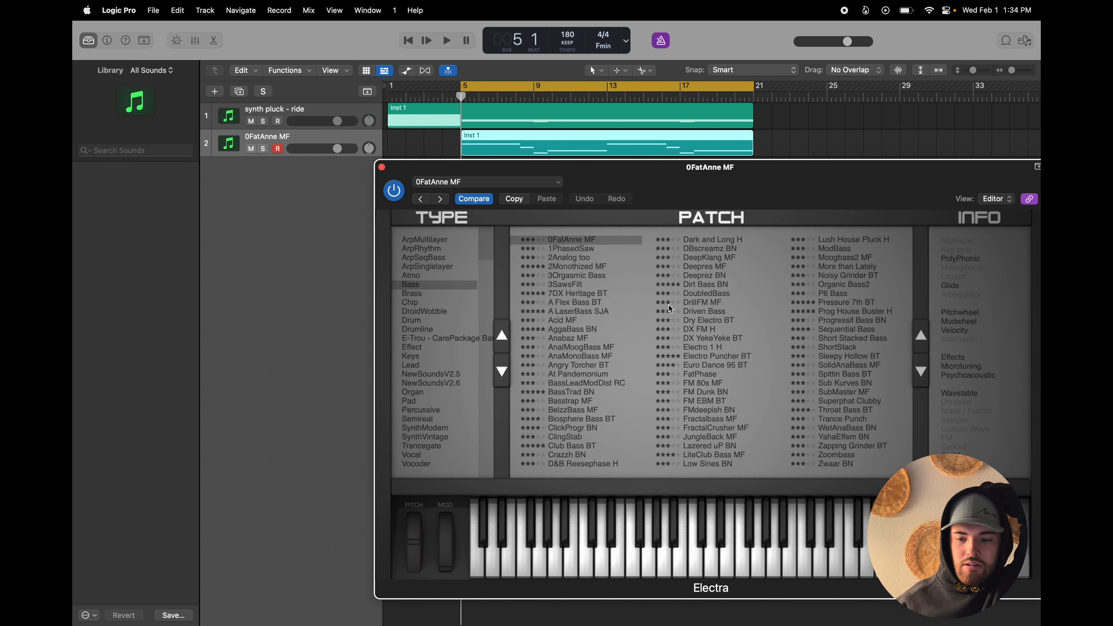
# - Audition Electra's Dirt Bass BN and Acid MF bass patches with the progression
pyautogui.click(705, 284)
pyautogui.press('space')
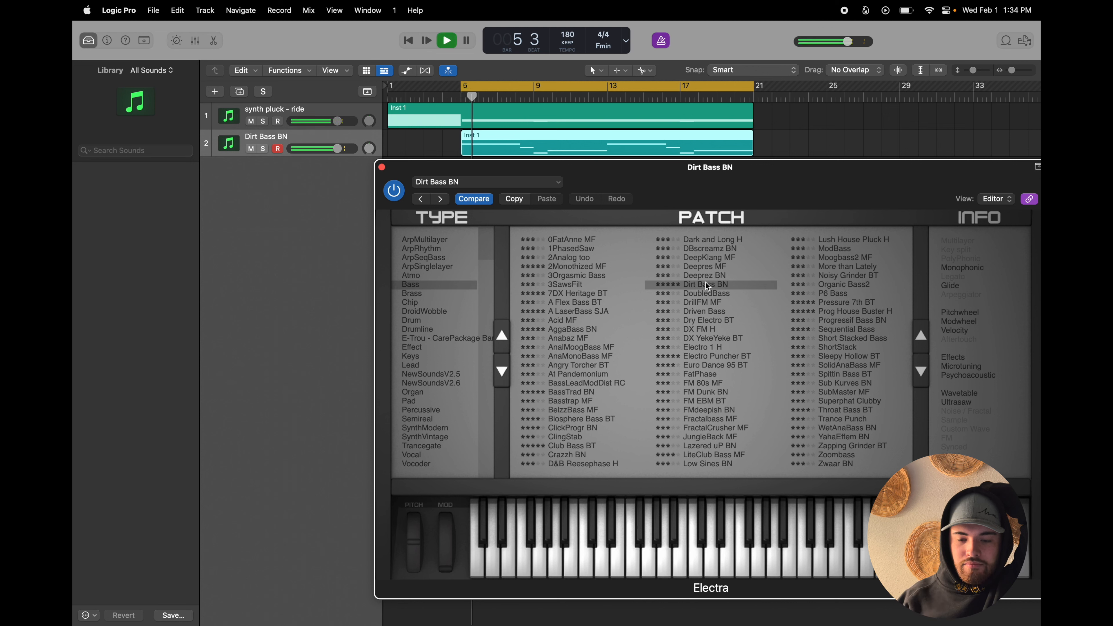
pyautogui.press('space')
pyautogui.press('space')
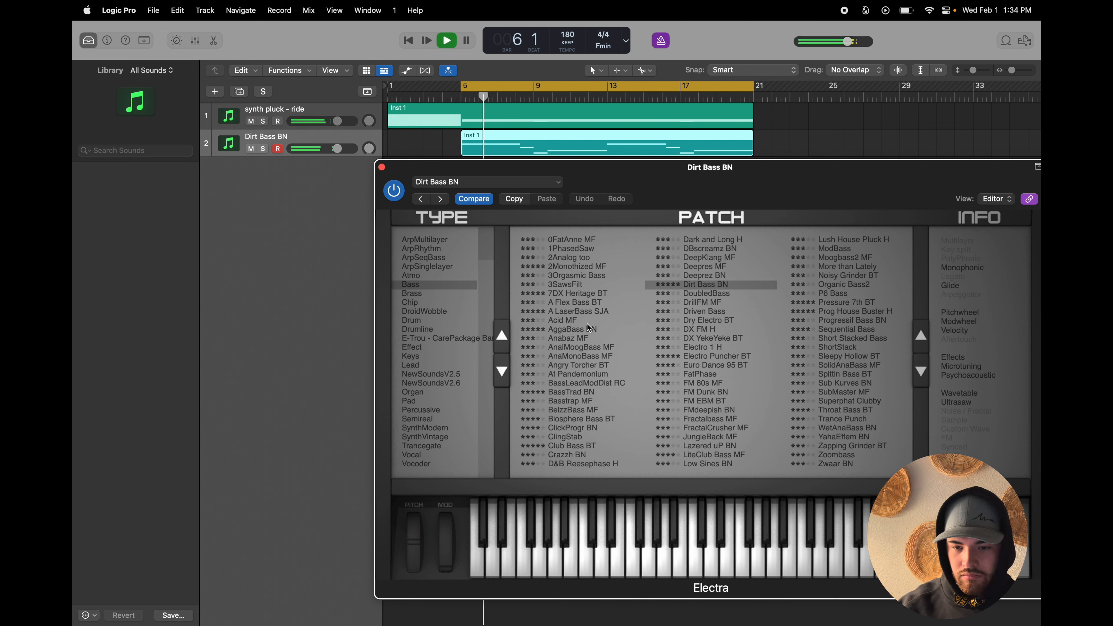
pyautogui.press('space')
pyautogui.press('space')
pyautogui.click(565, 321)
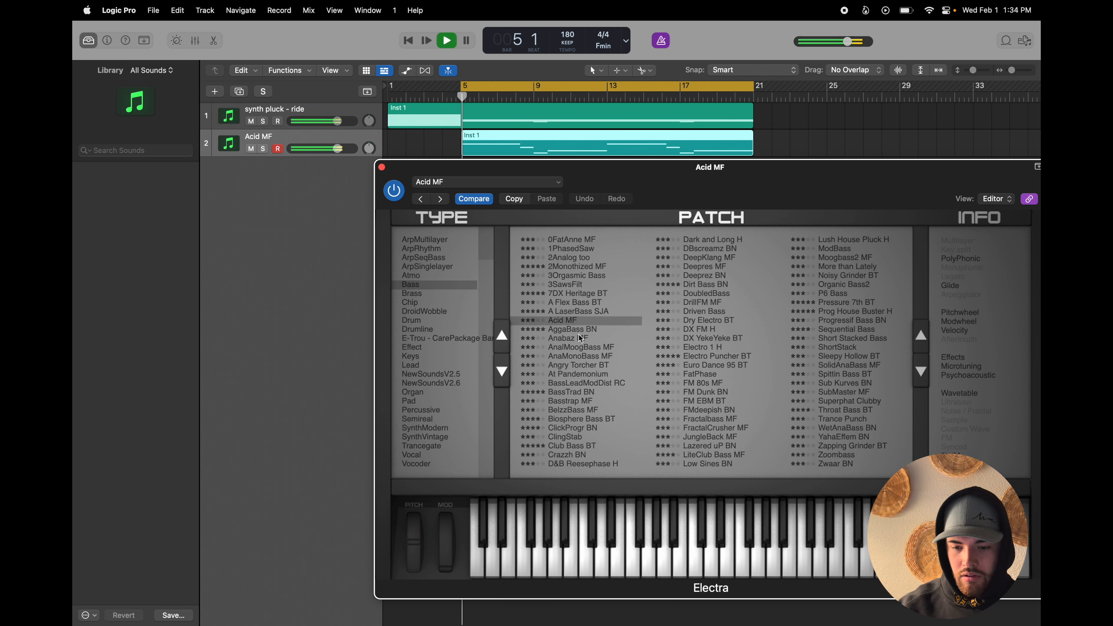
# - Load Electra's ClickProgr BN bass patch and play it with the chords
pyautogui.click(573, 428)
pyautogui.press('space')
pyautogui.press('space')
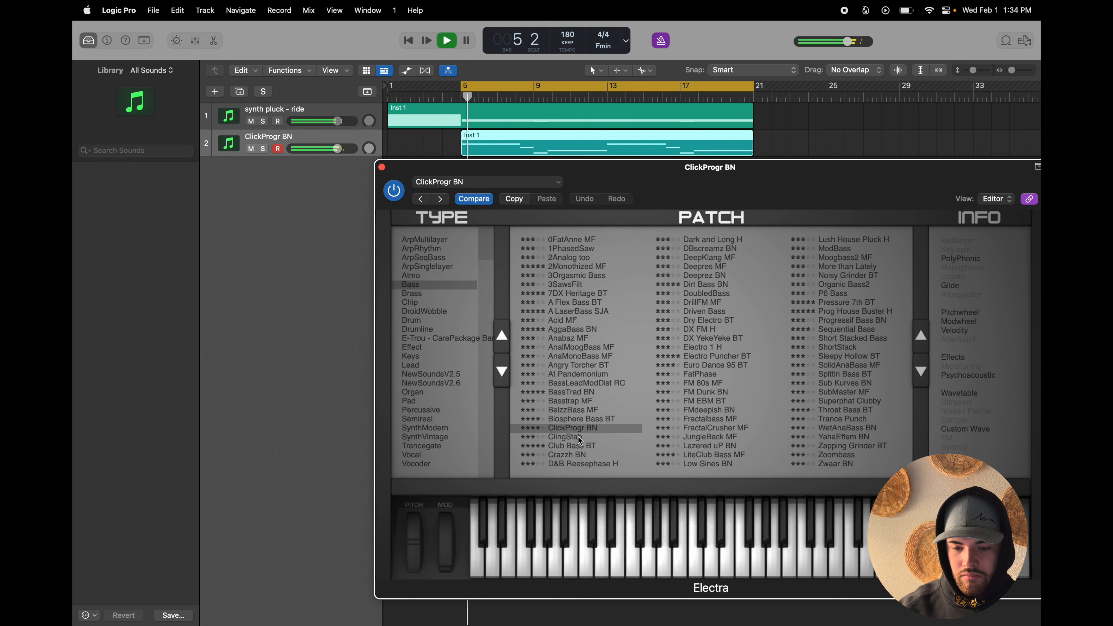
pyautogui.press('space')
pyautogui.press('space')
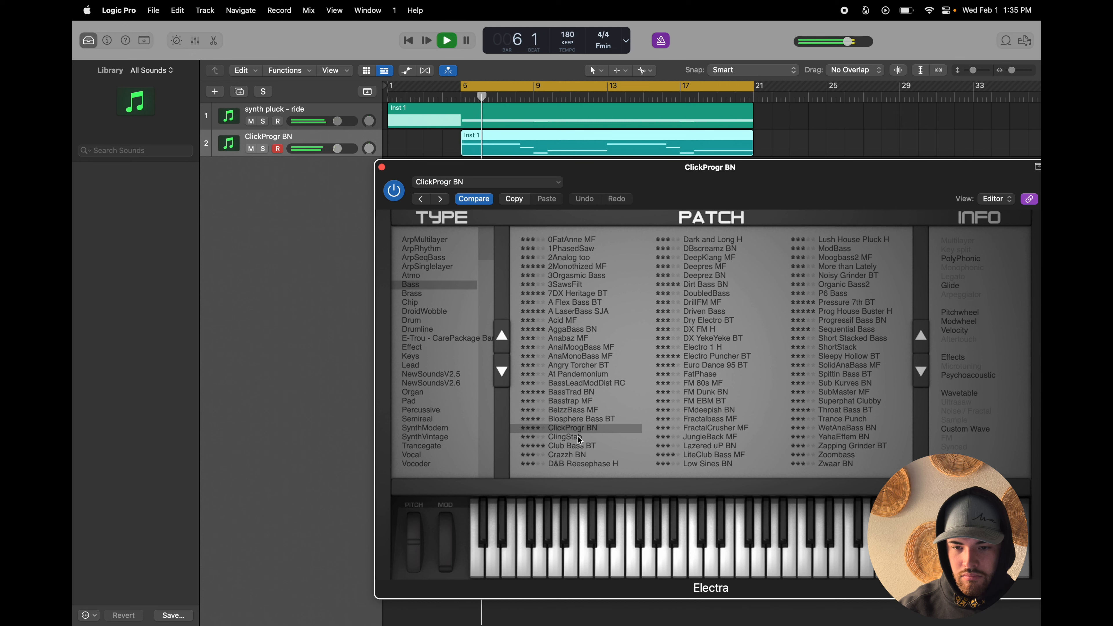
# - Lower the volume of the synth pluck - ride track, close the Electra window and replay from bar 5
pyautogui.moveTo(337, 120); pyautogui.dragTo(324, 121)
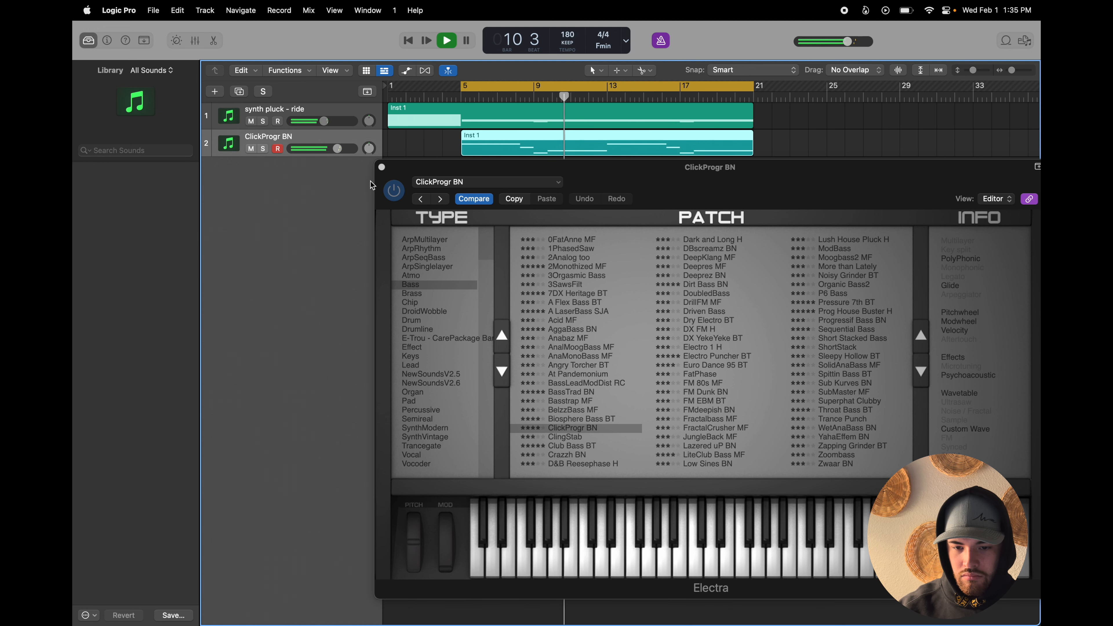
pyautogui.click(382, 167)
pyautogui.press('space')
pyautogui.press('space')
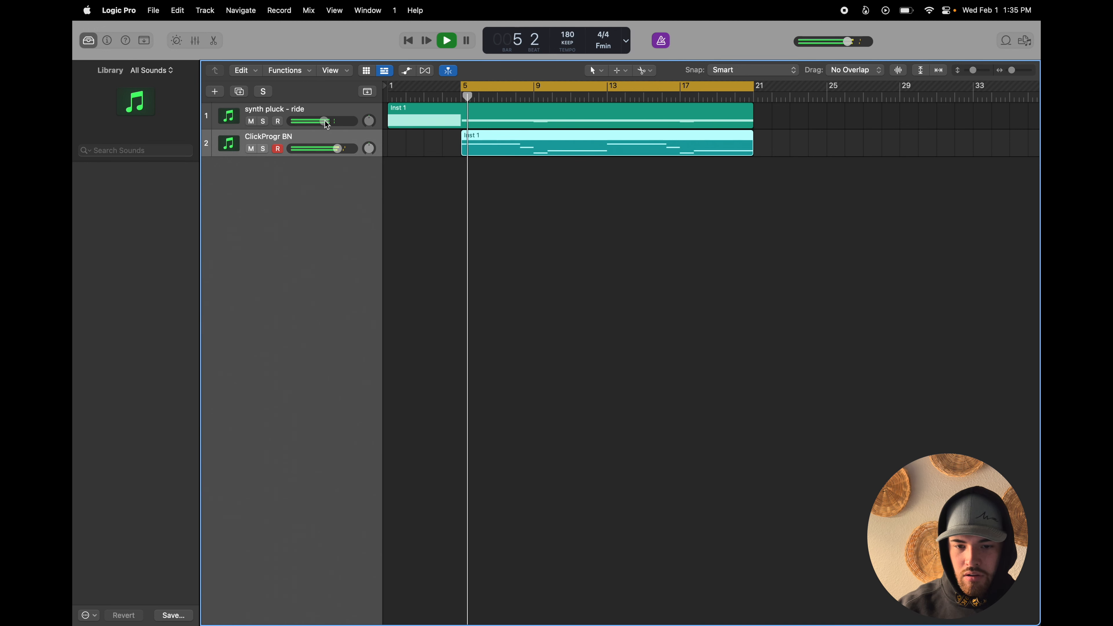
# - Open the bass region in the Piano Roll, stop playback and deselect its notes
pyautogui.press('p')
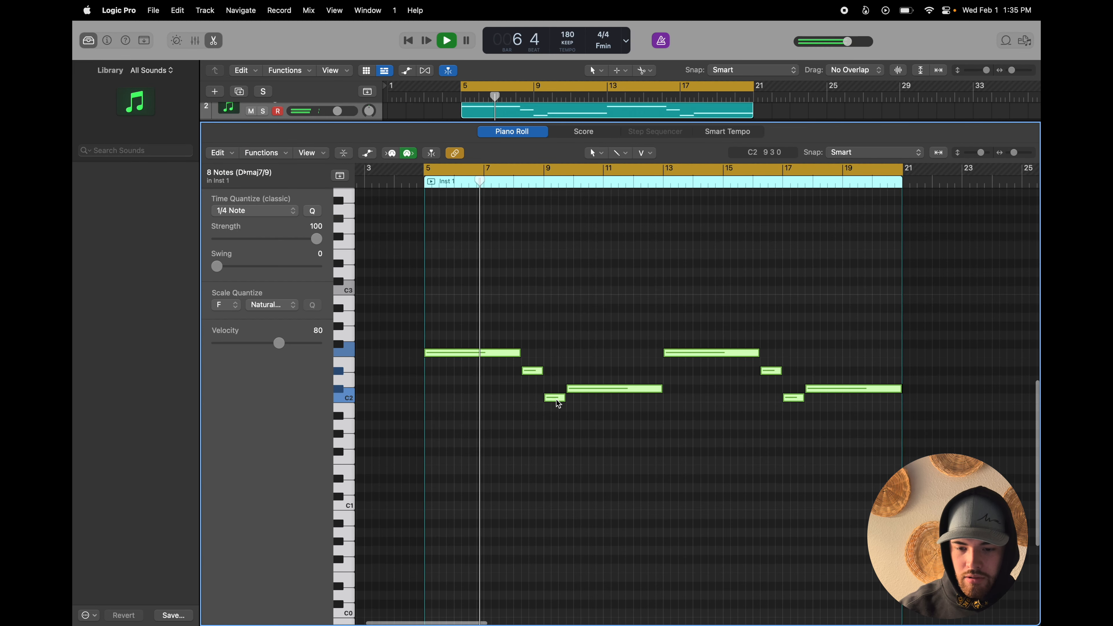
pyautogui.press('space')
pyautogui.click(665, 450)
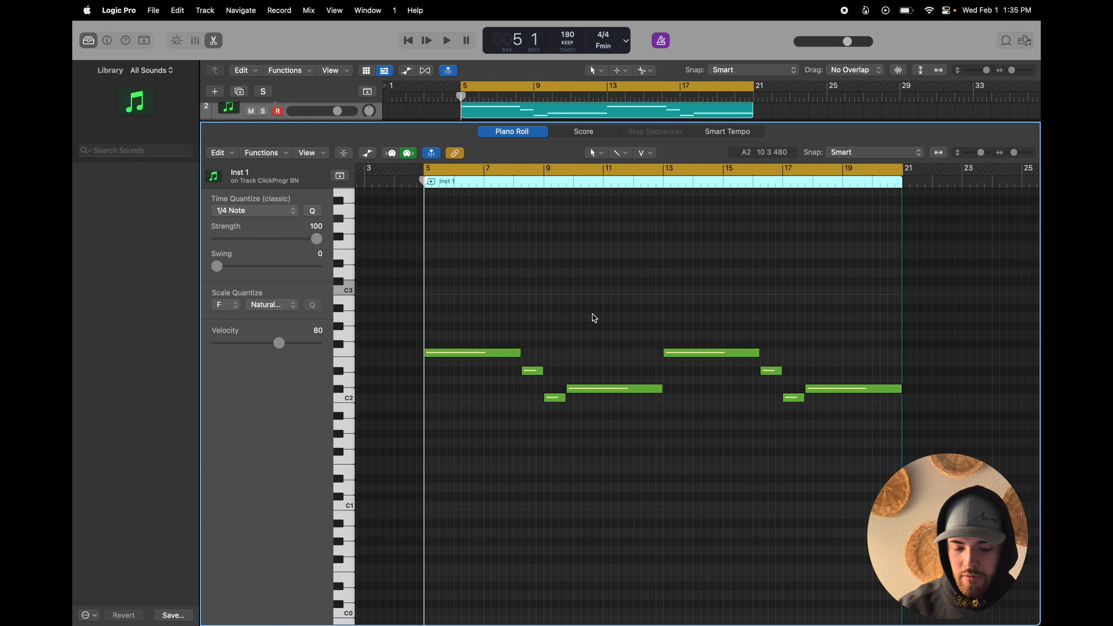
# - Set the Piano Roll's secondary tool to the Scissors Tool and split the first bass note at beat 4 of bar 5
pyautogui.click(623, 153)
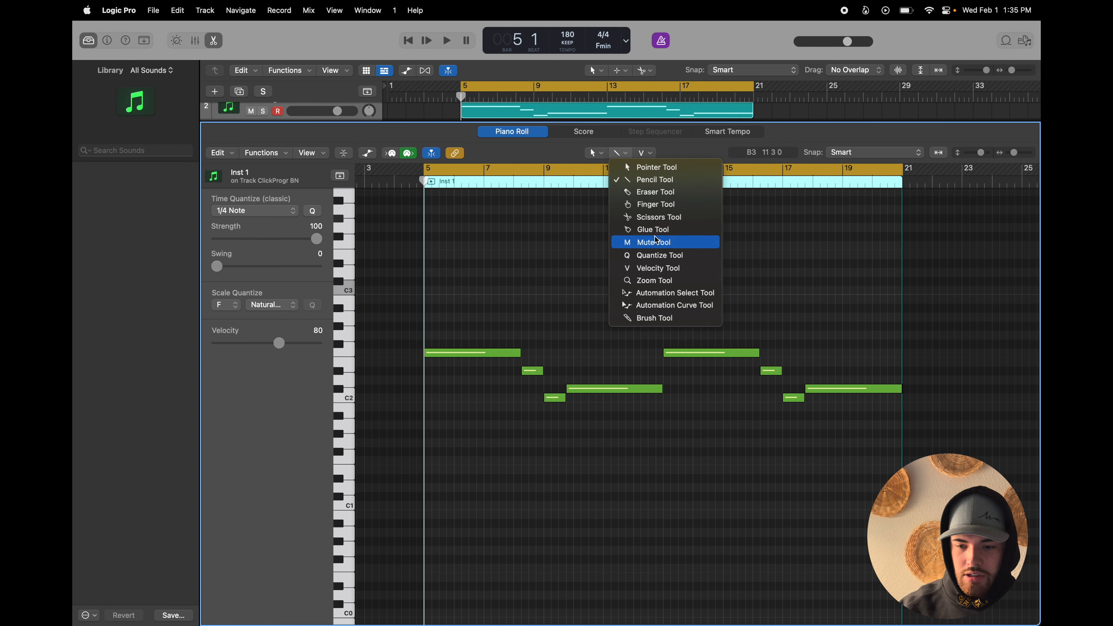
pyautogui.click(659, 218)
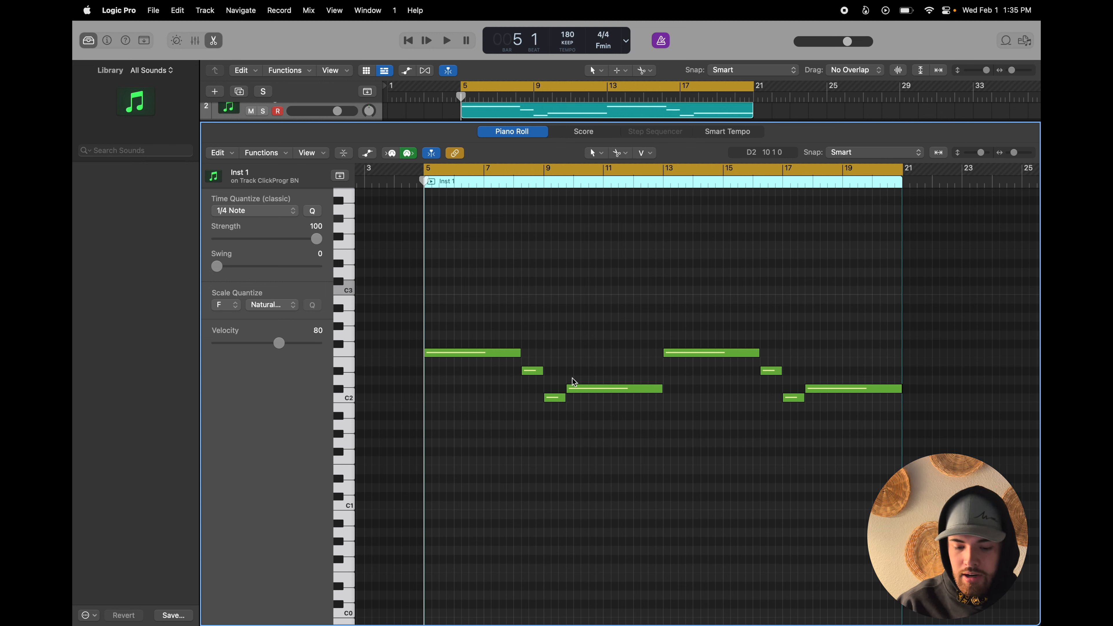
pyautogui.keyDown('super'); pyautogui.click(448, 353); pyautogui.keyUp('super')
pyautogui.press('space')
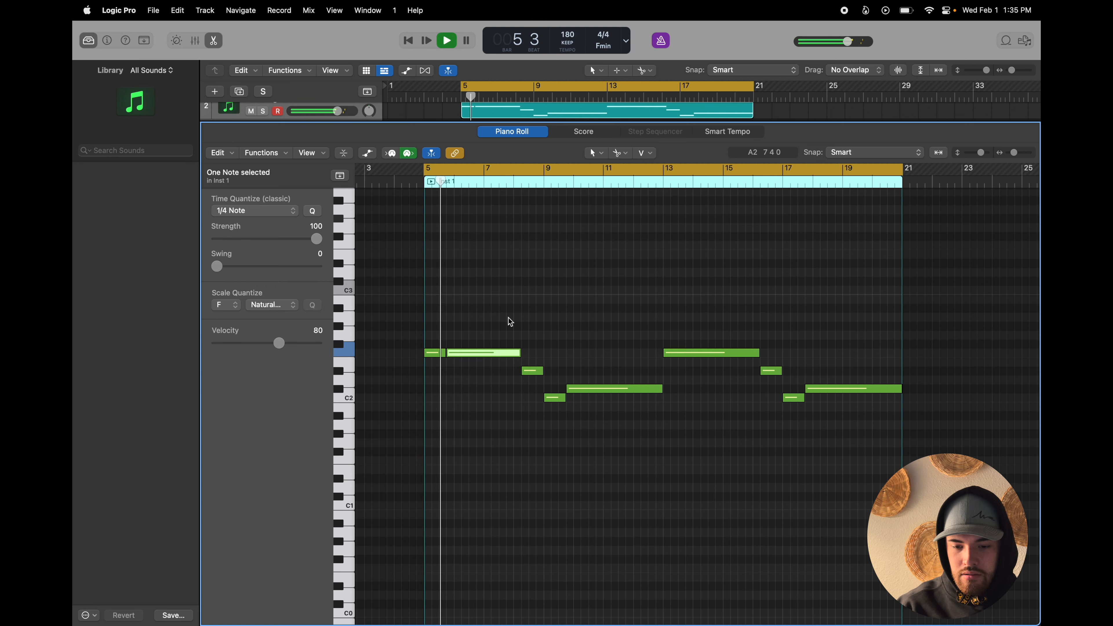
# - Split the first bass note again at beat 3 of bar 6 and near beat 4 of bar 7
pyautogui.press('space')
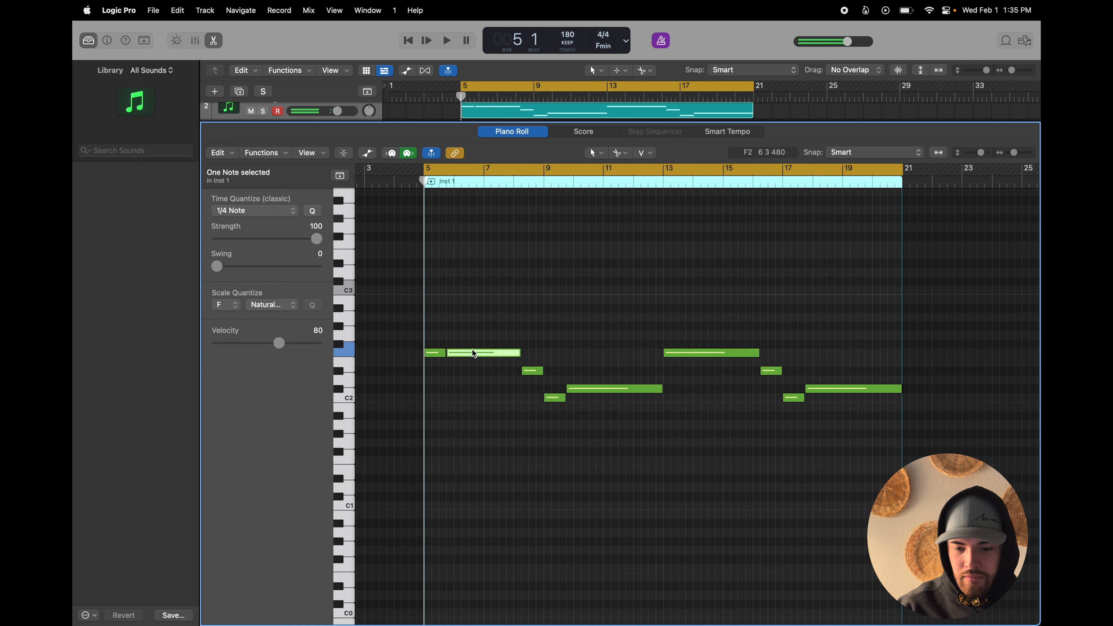
pyautogui.keyDown('super'); pyautogui.click(469, 354); pyautogui.keyUp('super')
pyautogui.press('space')
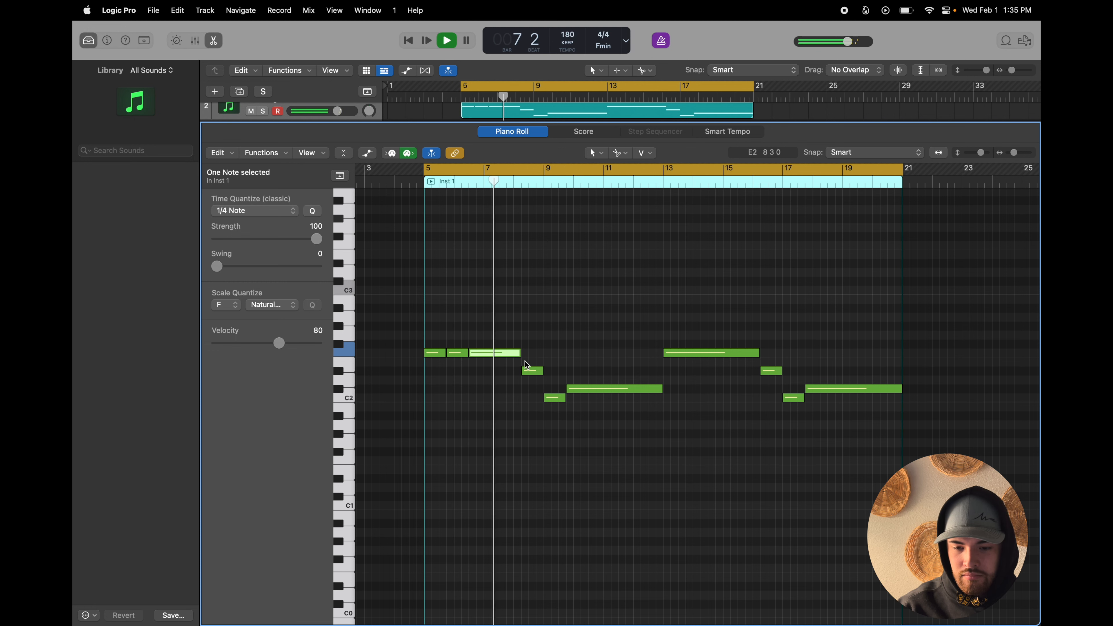
pyautogui.keyDown('super'); pyautogui.click(506, 353); pyautogui.keyUp('super')
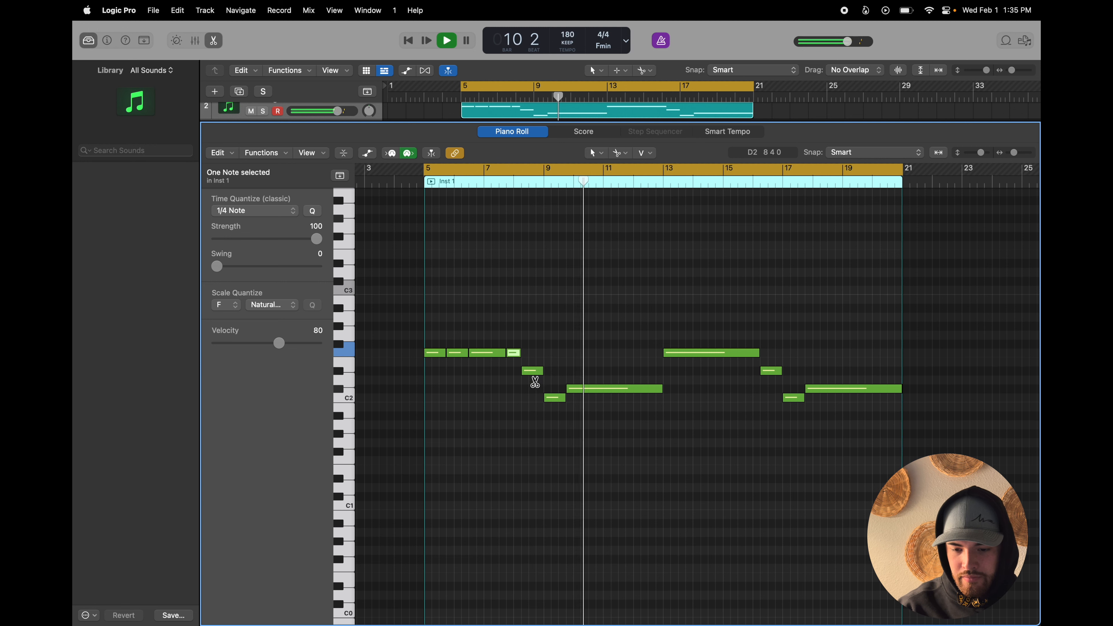
# - Split the bar 9 C2 bass note in two and cut the following long C#2 note into six pieces up to bar 13
pyautogui.keyDown('super'); pyautogui.click(559, 397); pyautogui.keyUp('super')
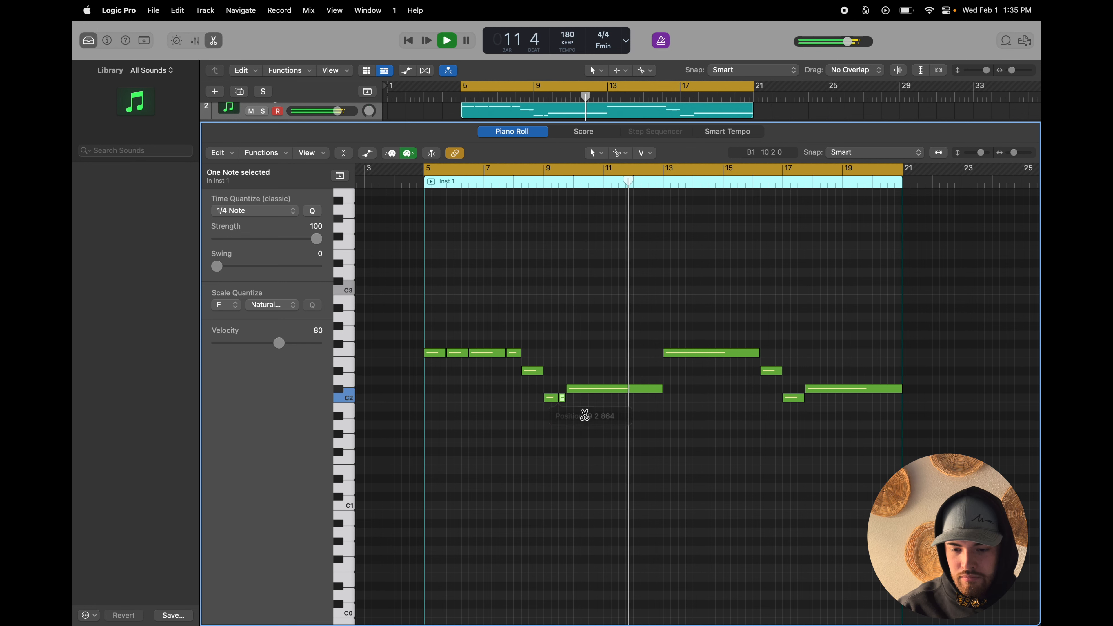
pyautogui.keyDown('super'); pyautogui.click(588, 390); pyautogui.keyUp('super')
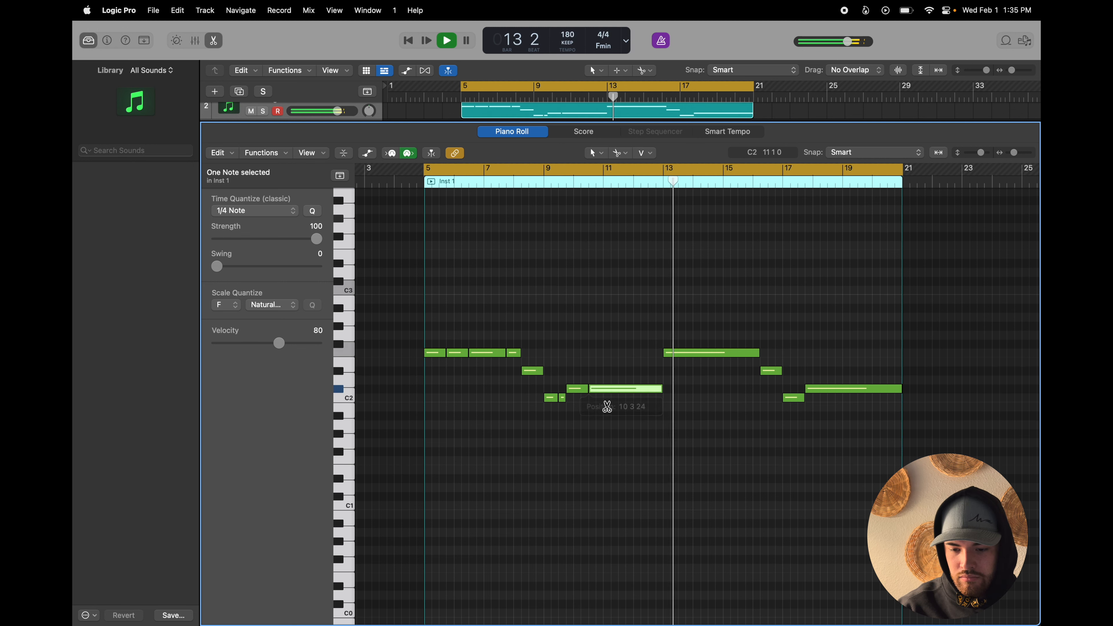
pyautogui.keyDown('super'); pyautogui.click(611, 389); pyautogui.keyUp('super')
pyautogui.keyDown('super'); pyautogui.click(633, 389); pyautogui.keyUp('super')
pyautogui.keyDown('super'); pyautogui.click(650, 389); pyautogui.keyUp('super')
pyautogui.keyDown('super'); pyautogui.click(656, 389); pyautogui.keyUp('super')
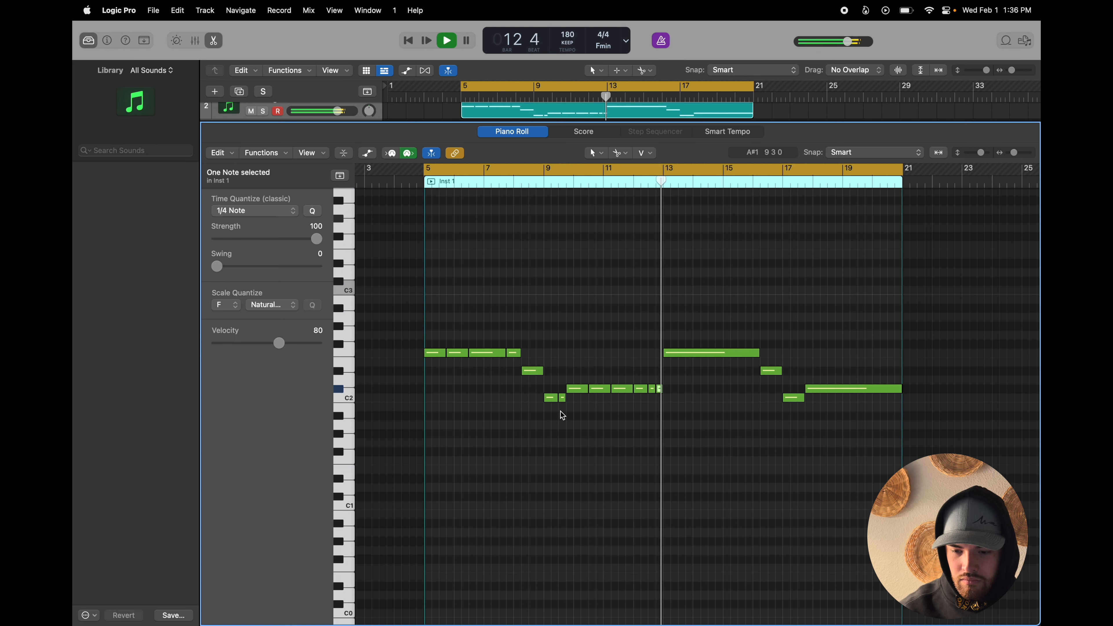
# - Replace the bass notes after bar 13 with a repeat of the bars 5 to 13 notes, and trim the region's end to bar 21
pyautogui.moveTo(880, 421); pyautogui.dragTo(674, 328)
pyautogui.press('Delete')
pyautogui.press('space')
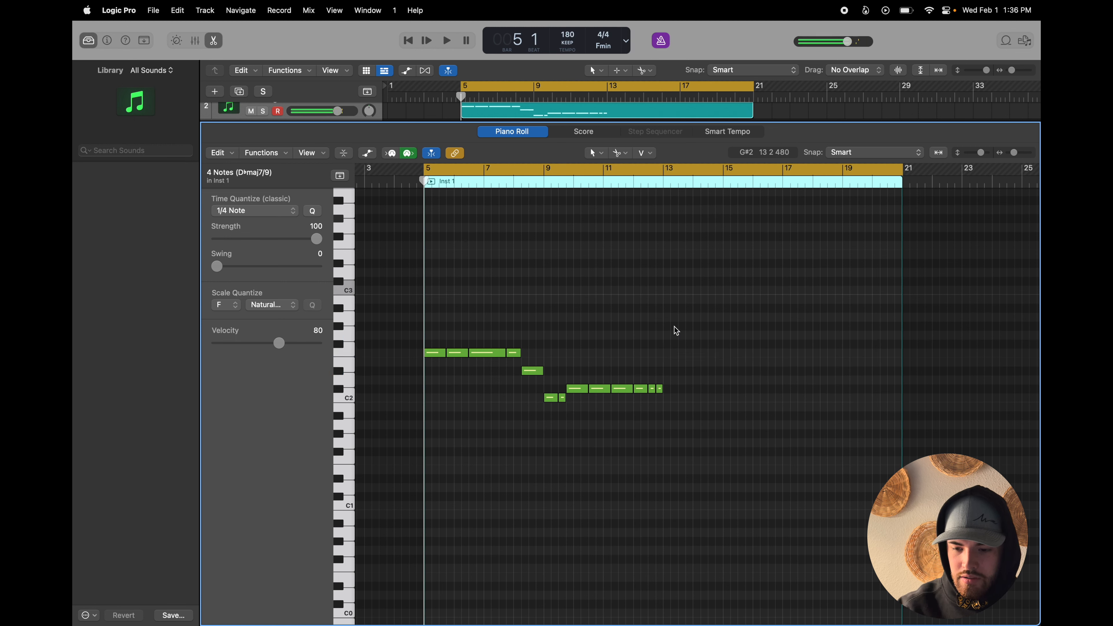
pyautogui.press('super+a')
pyautogui.press('super+r')
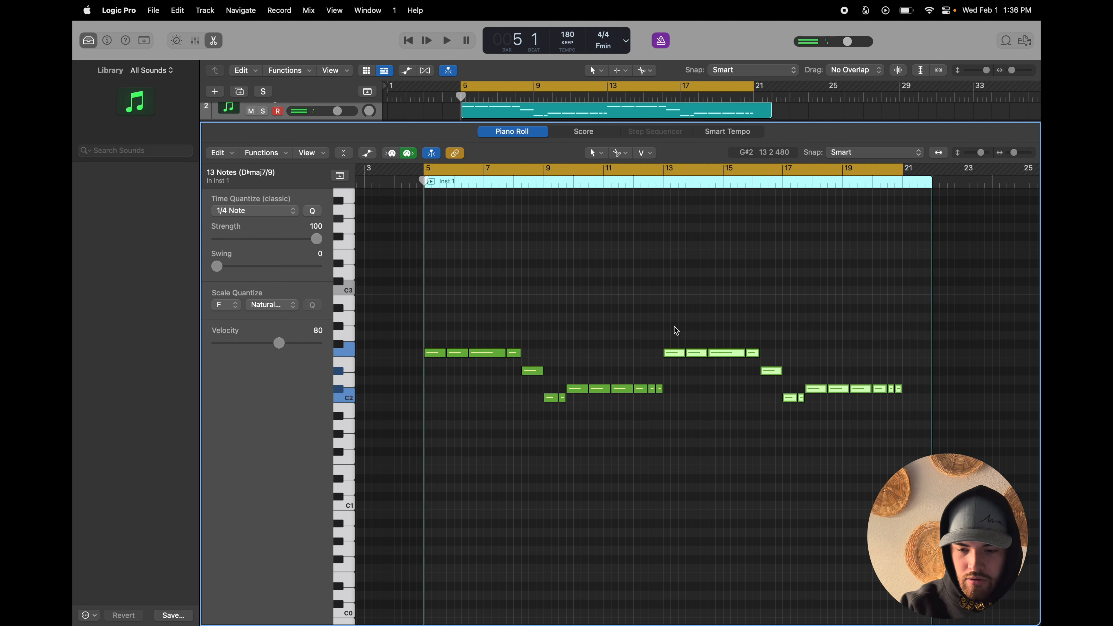
pyautogui.press('space')
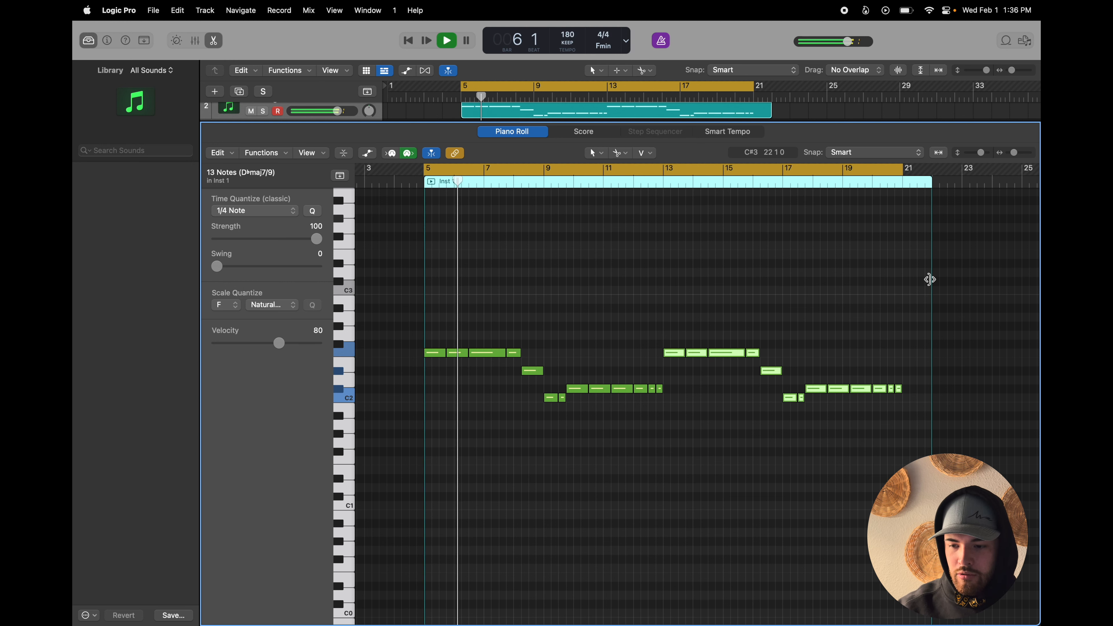
pyautogui.moveTo(930, 281); pyautogui.dragTo(902, 282)
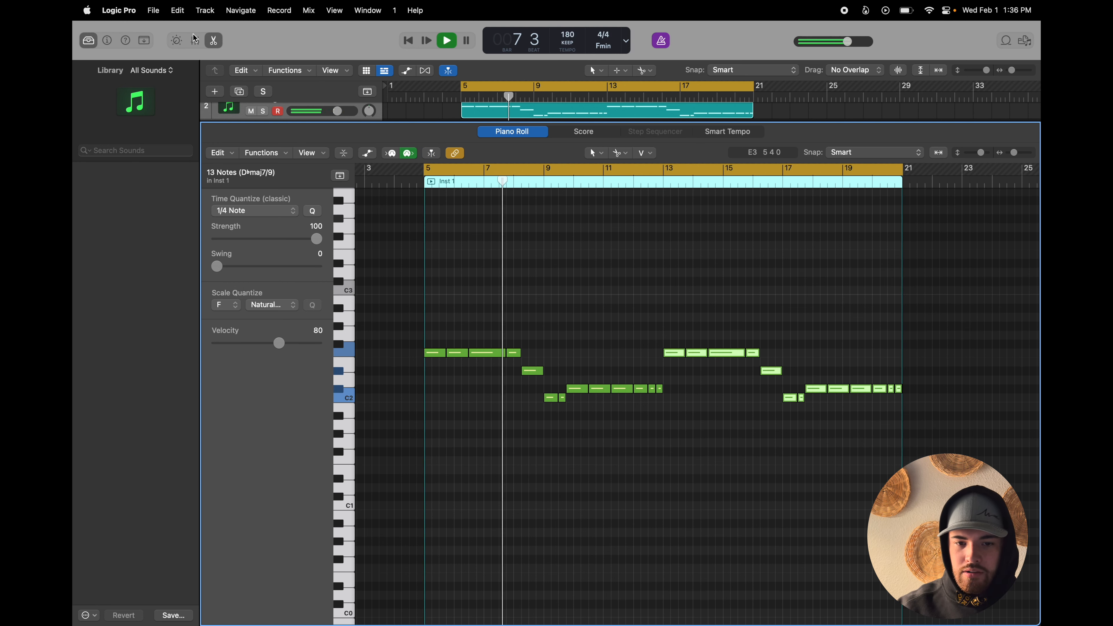
# - Lower the ClickProgr BN track to -1.8 dB and transpose all its notes down one octave in the Piano Roll, closing the editor
pyautogui.click(217, 41)
pyautogui.moveTo(337, 149); pyautogui.dragTo(332, 149)
pyautogui.doubleClick(569, 146)
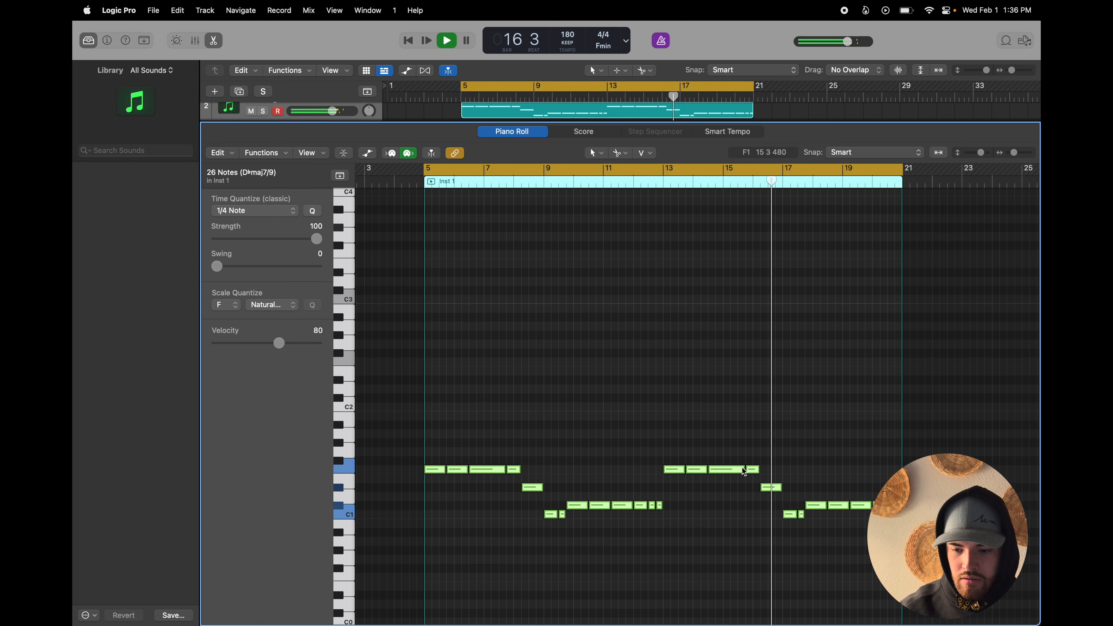
pyautogui.press('space')
pyautogui.press('e')
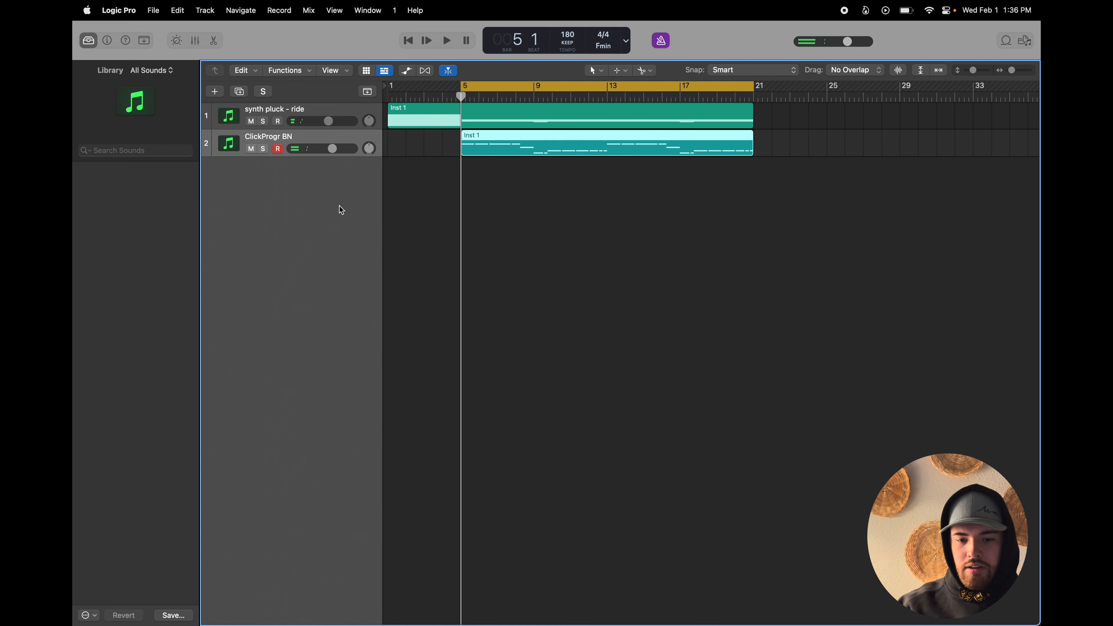
# - Add a Channel EQ to the Stereo Out in the Mixer and play both tracks from bar 5 through its analyzer
pyautogui.press('x')
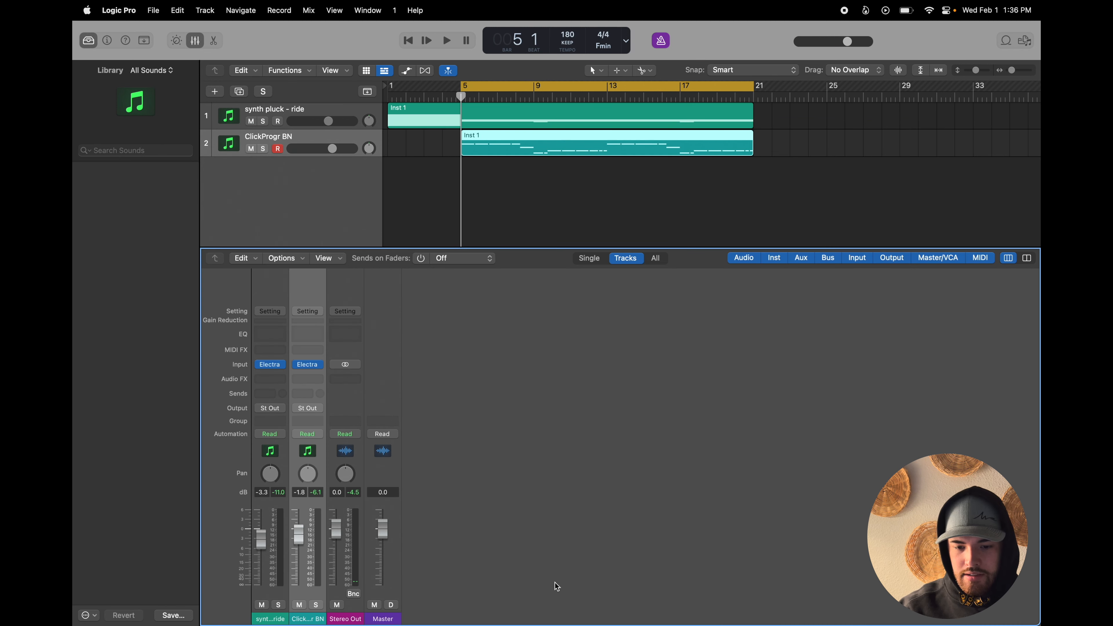
pyautogui.press('space')
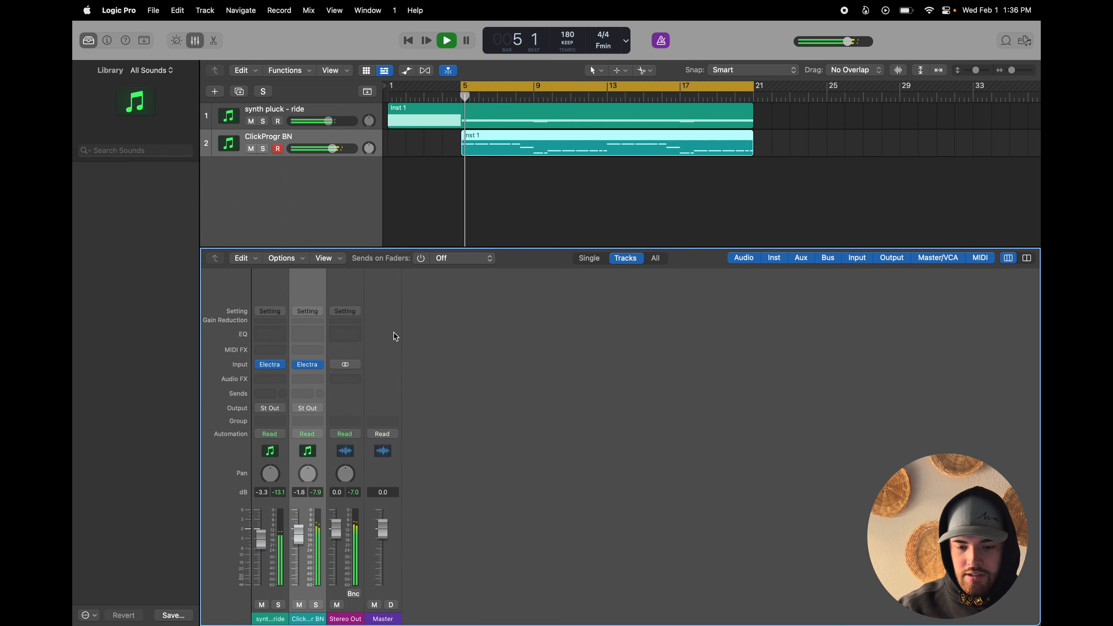
pyautogui.press('space')
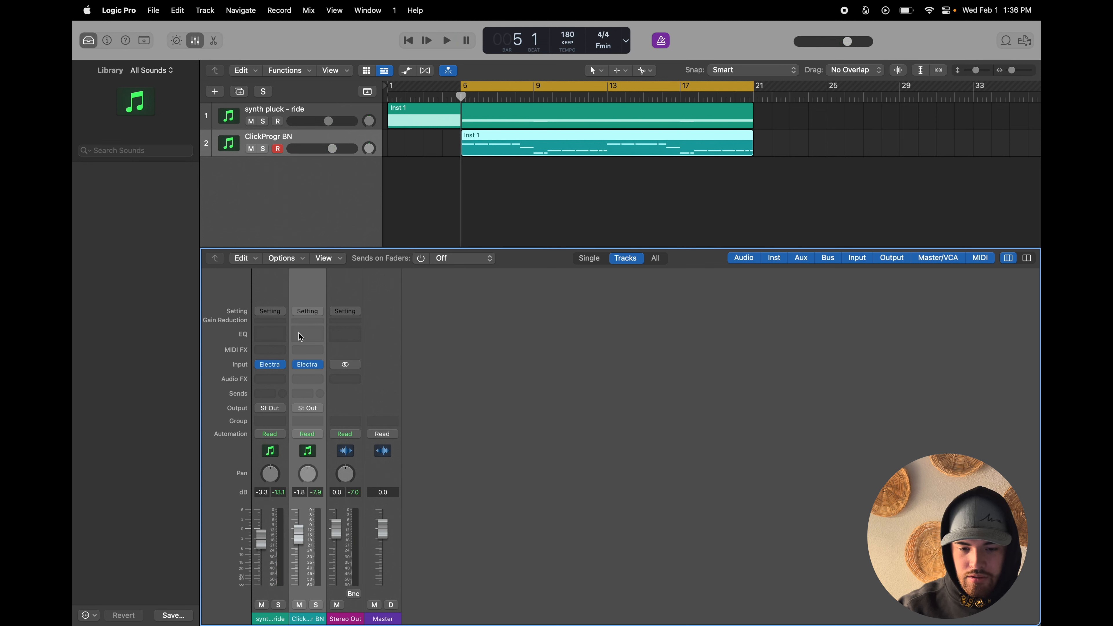
pyautogui.click(347, 336)
pyautogui.press('space')
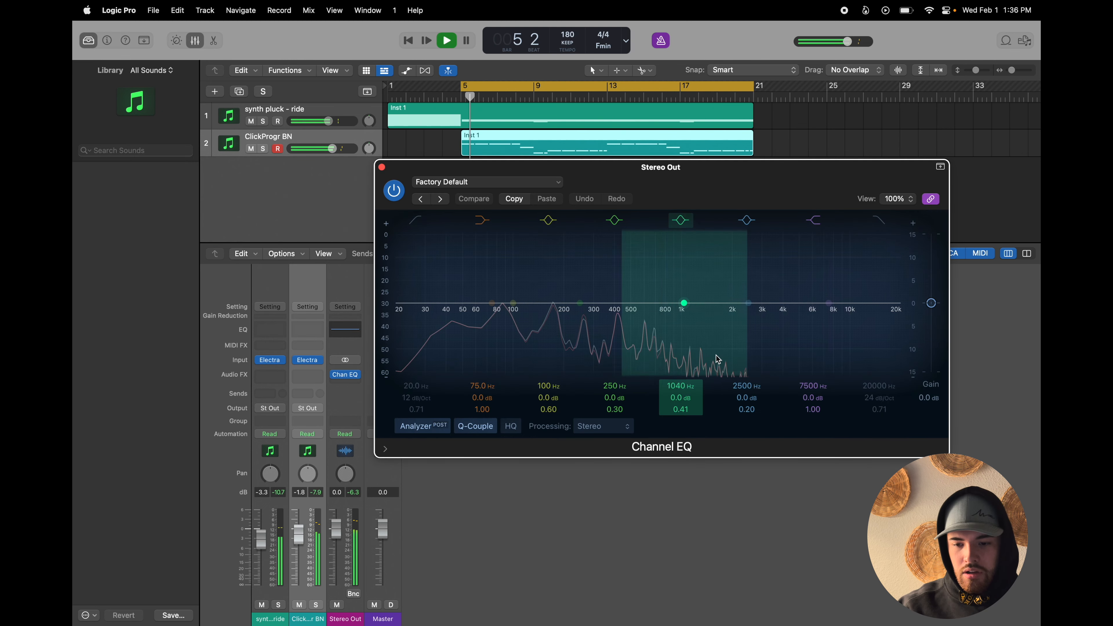
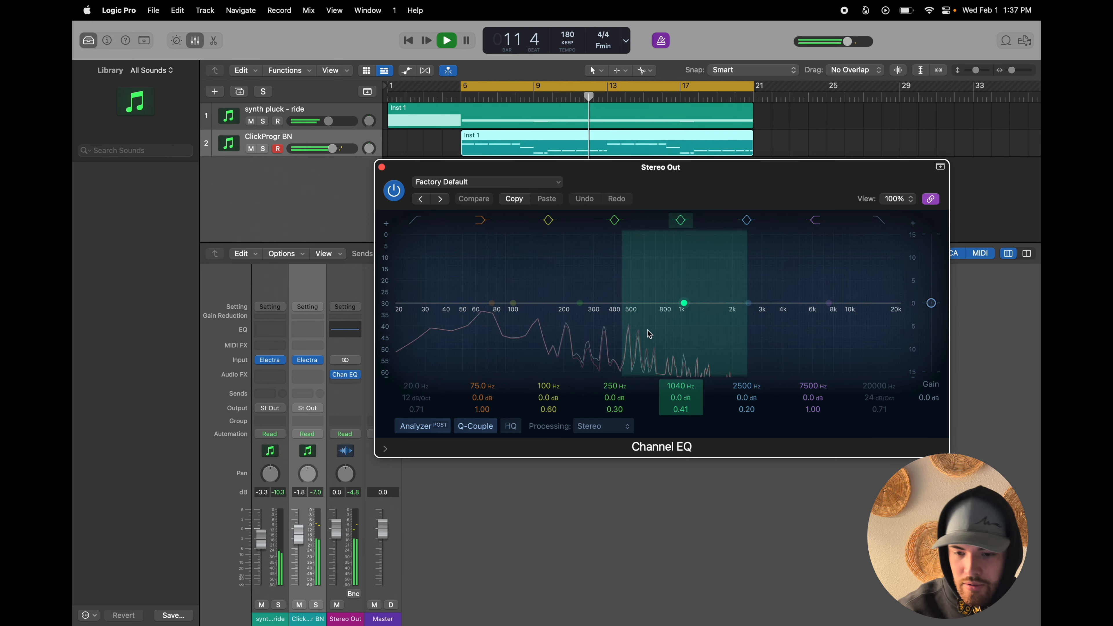
pyautogui.press('space')
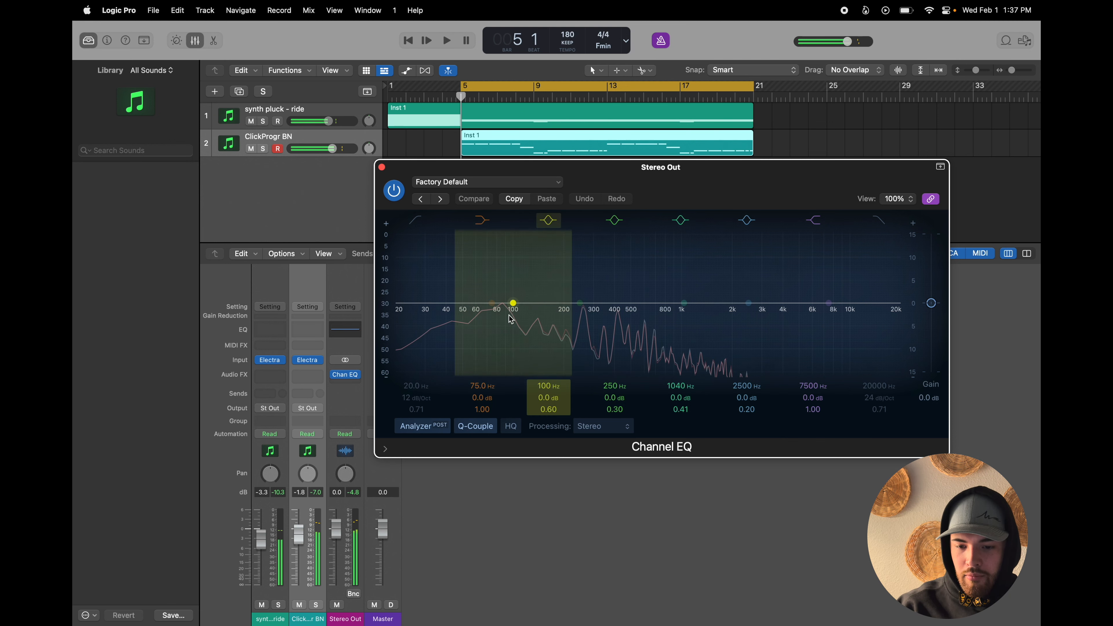
# - Solo the ClickProgr BN track and examine its low frequencies in the Stereo Out Channel EQ's analyzer, closing the EQ window
pyautogui.click(263, 148)
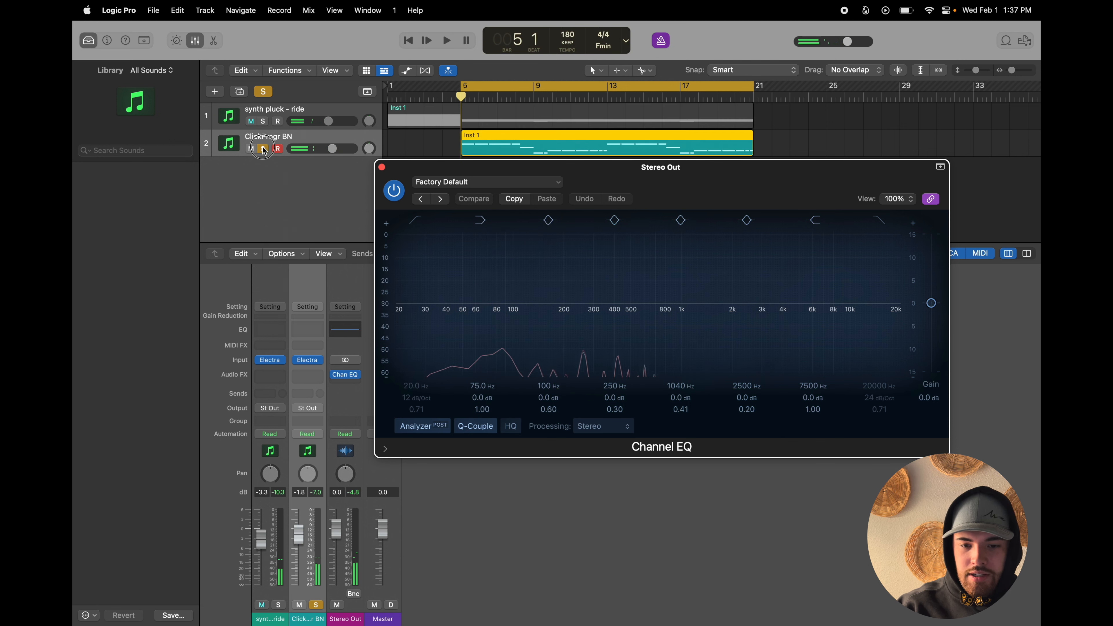
pyautogui.press('space')
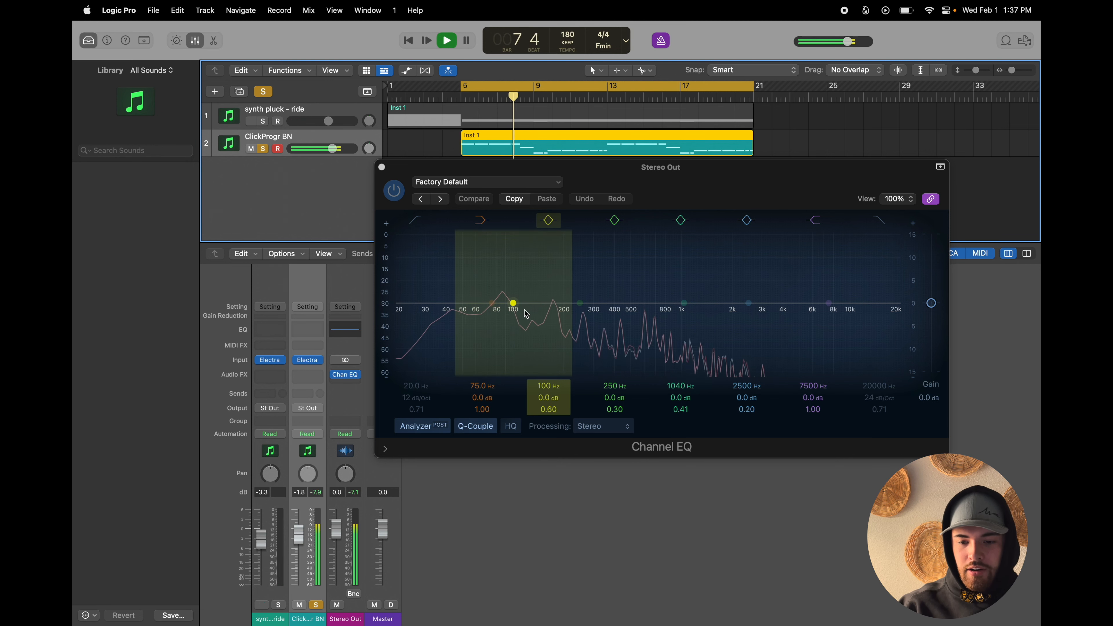
pyautogui.click(382, 168)
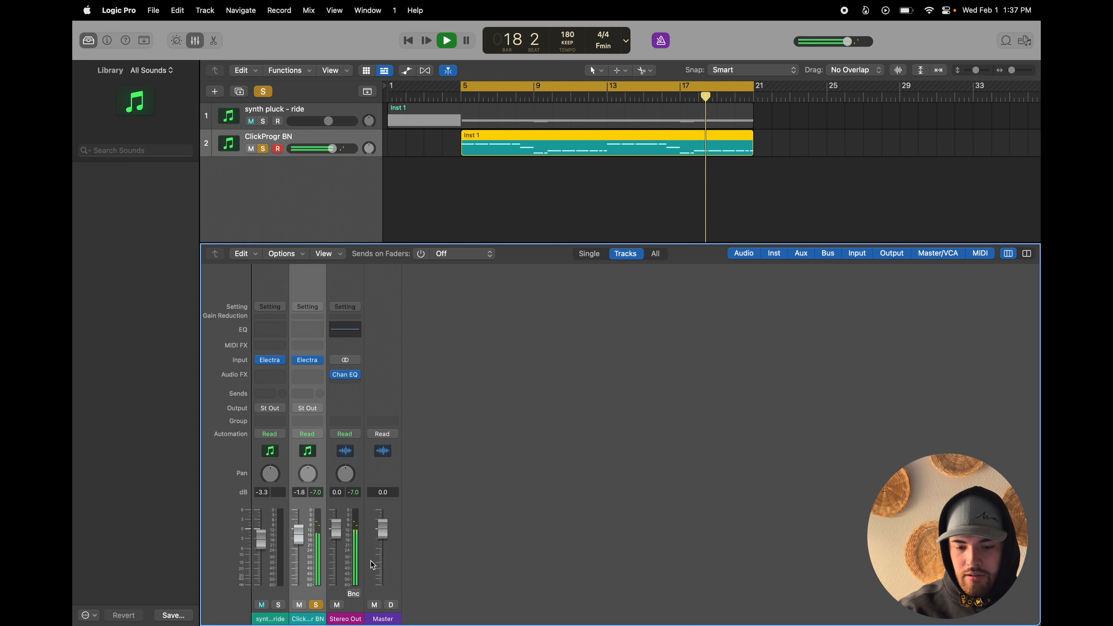
pyautogui.click(343, 336)
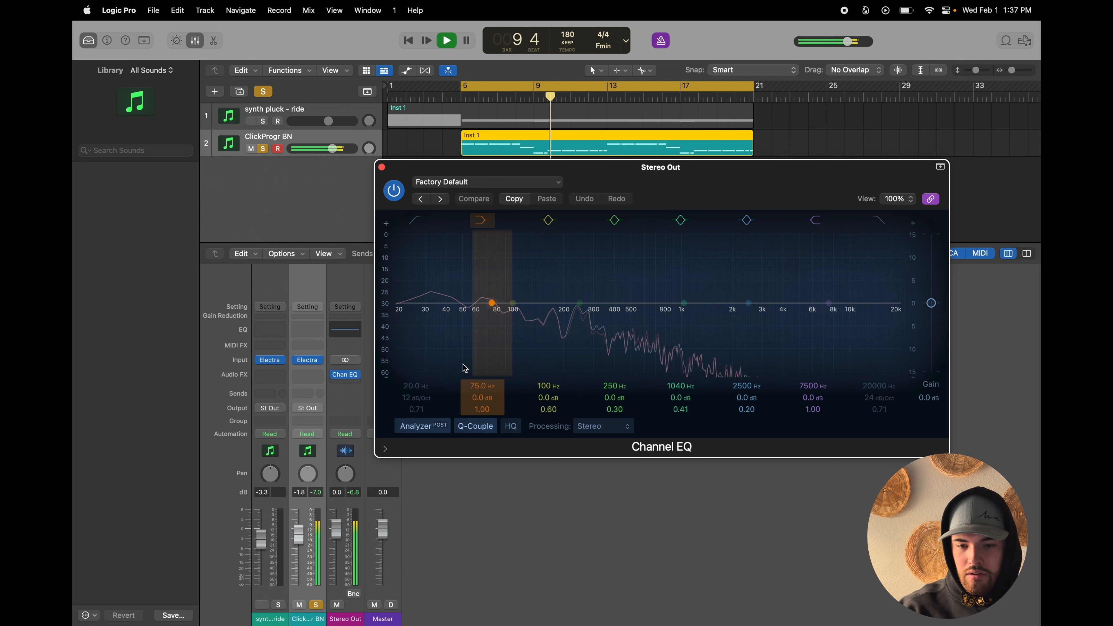
pyautogui.press('space')
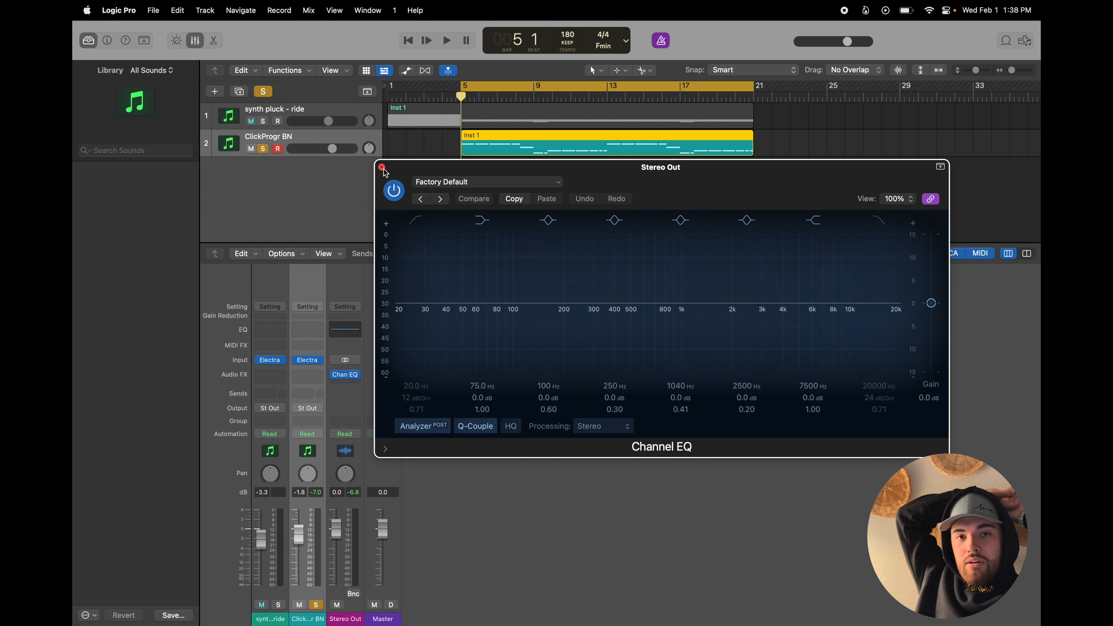
pyautogui.press('space')
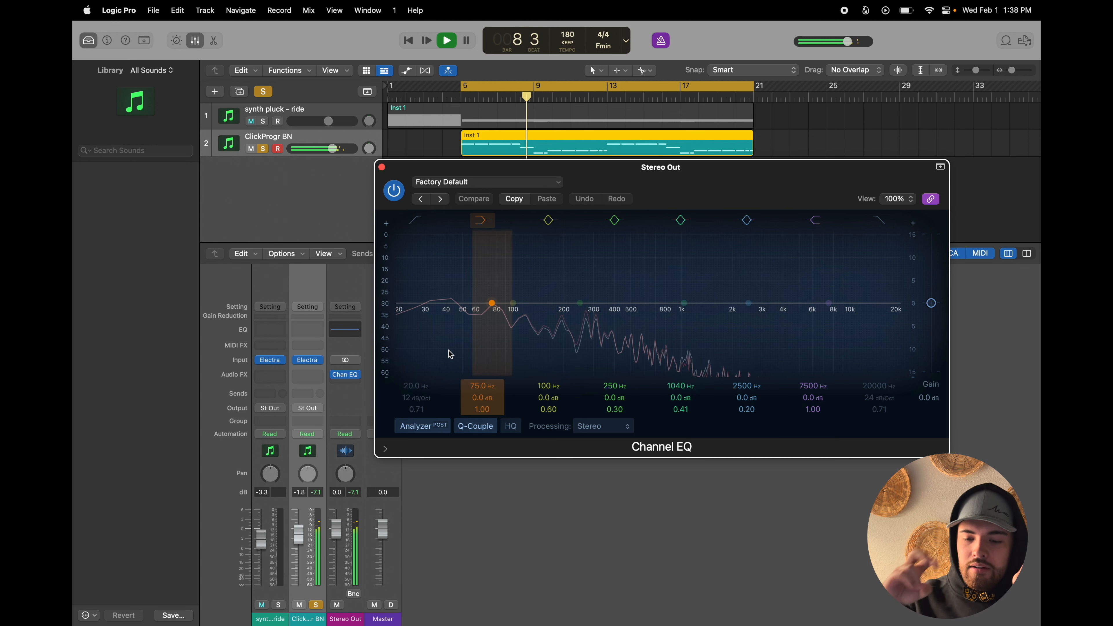
pyautogui.click(381, 167)
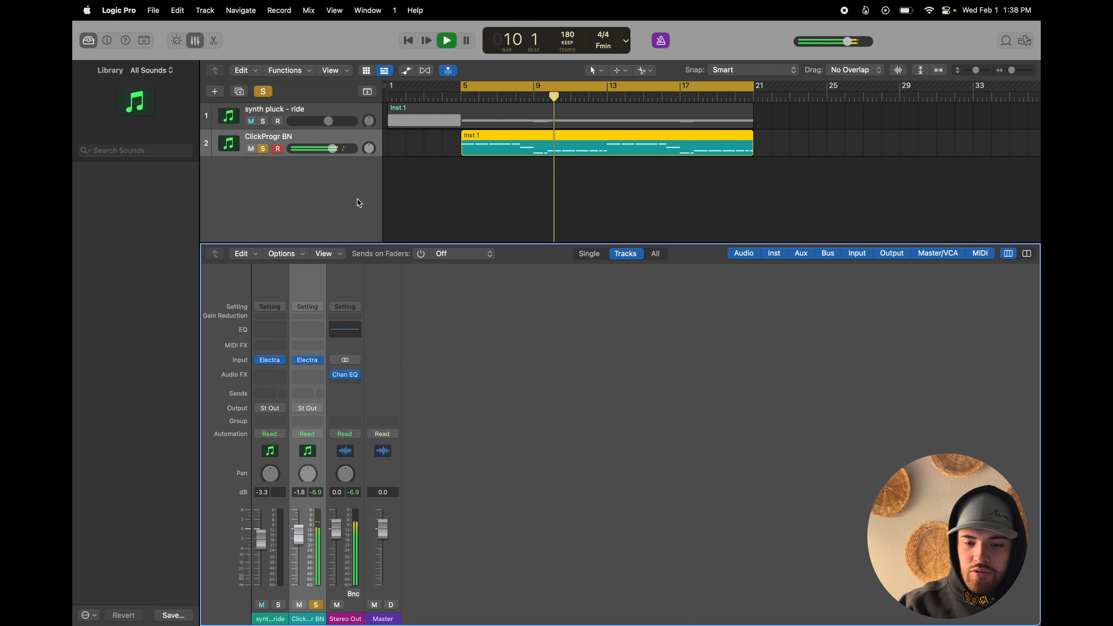
pyautogui.press('ctrl+super+f')
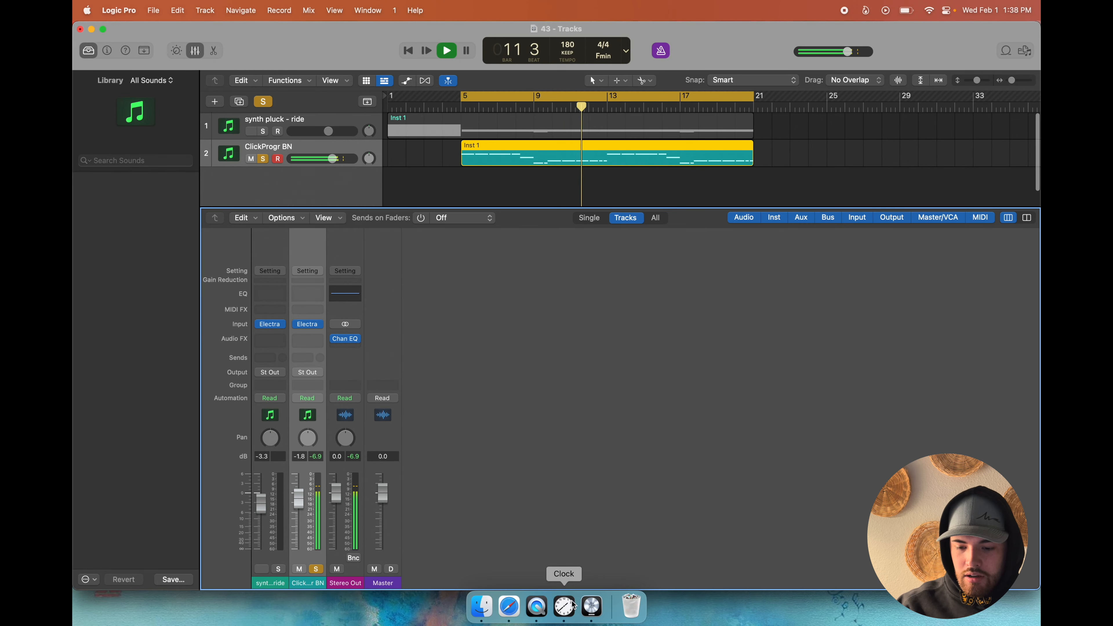
pyautogui.click(564, 606)
pyautogui.click(166, 280)
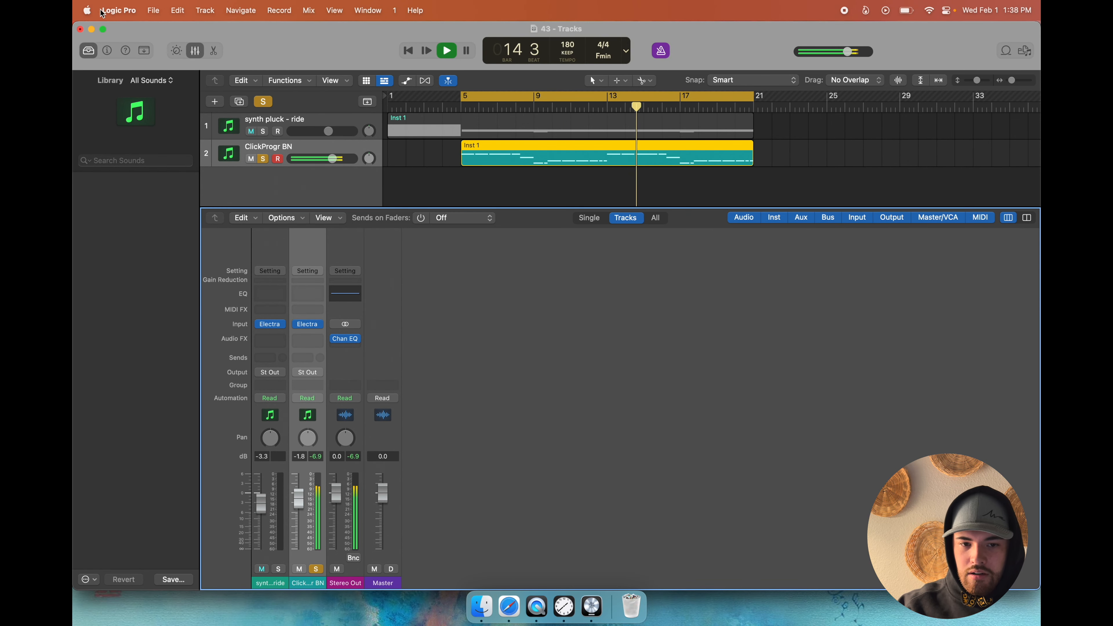
pyautogui.press('ctrl+super+f')
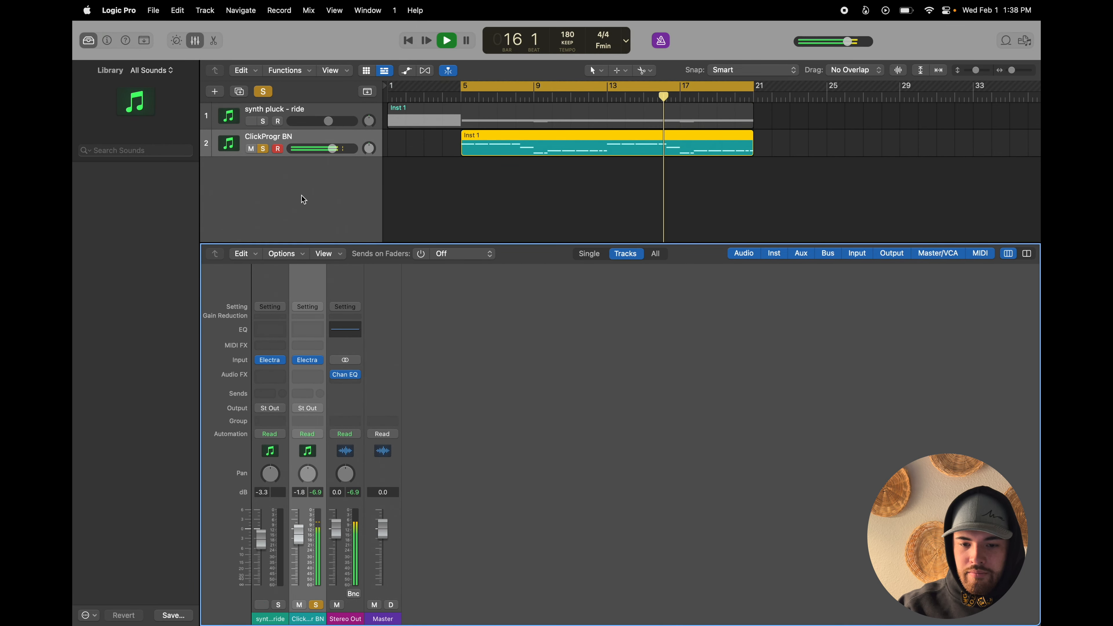
# - Close the Mixer, turn off the solo on ClickProgr BN and replay both tracks from bar 5
pyautogui.click(307, 195)
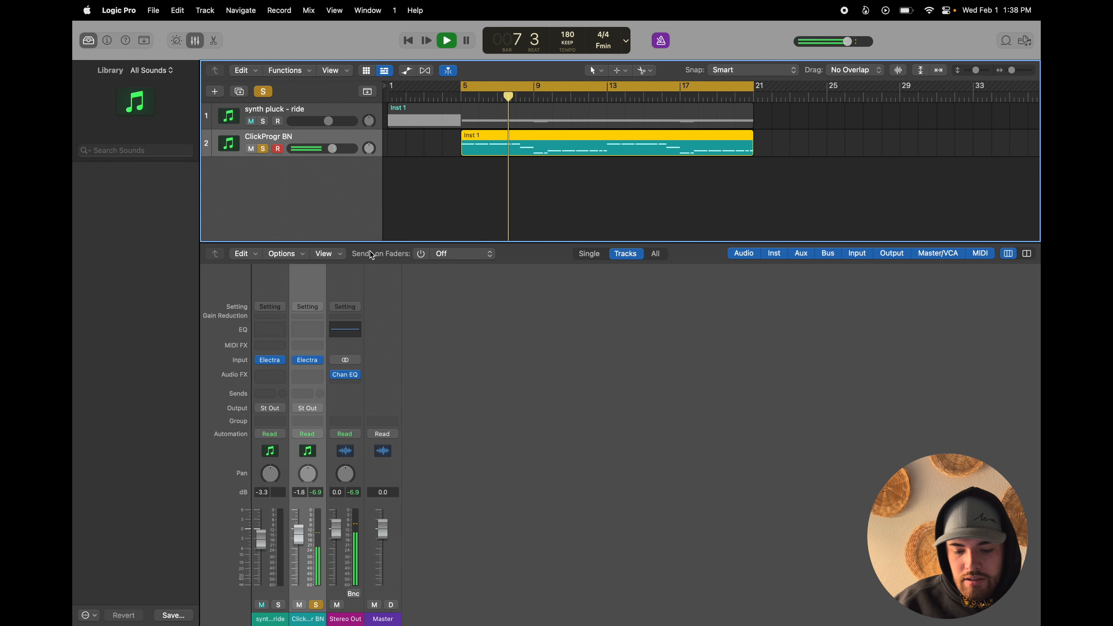
pyautogui.press('x')
pyautogui.click(499, 274)
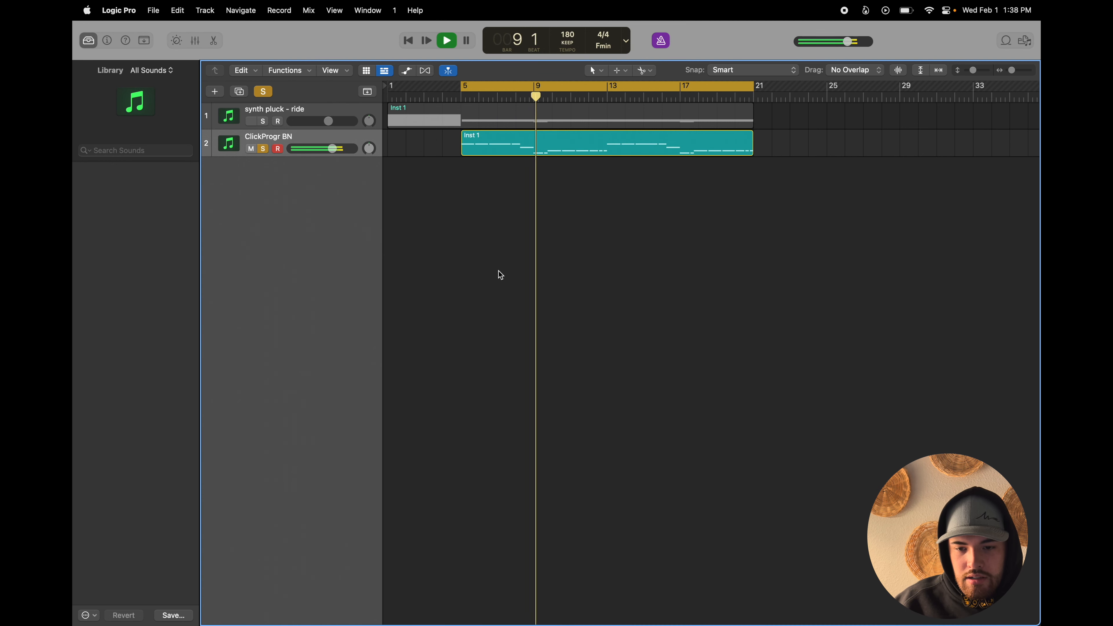
pyautogui.press('space')
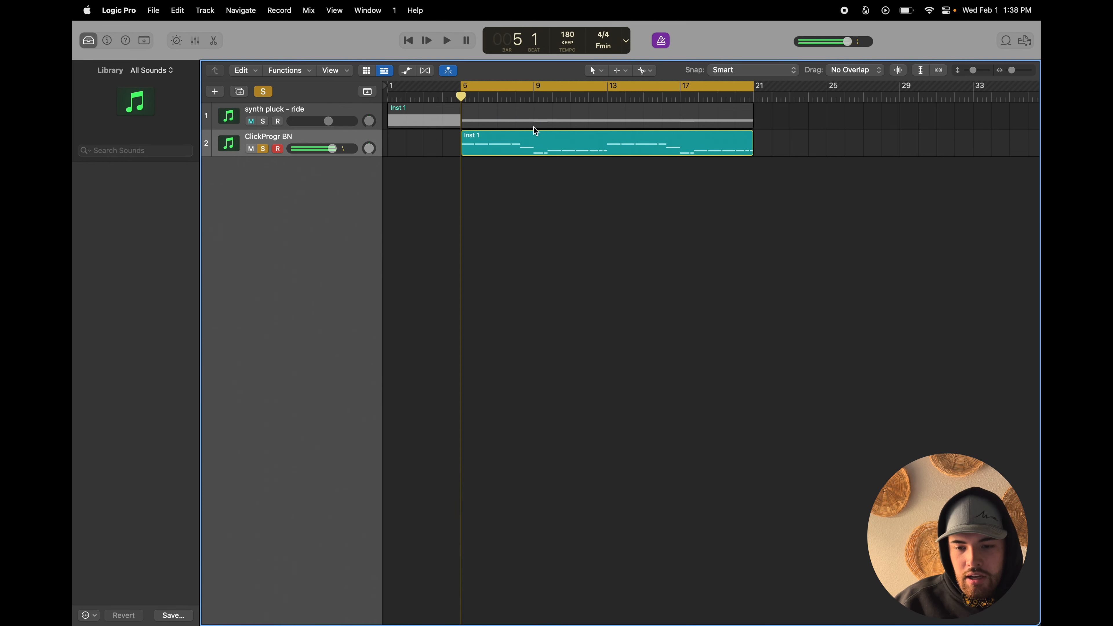
pyautogui.click(263, 92)
pyautogui.press('space')
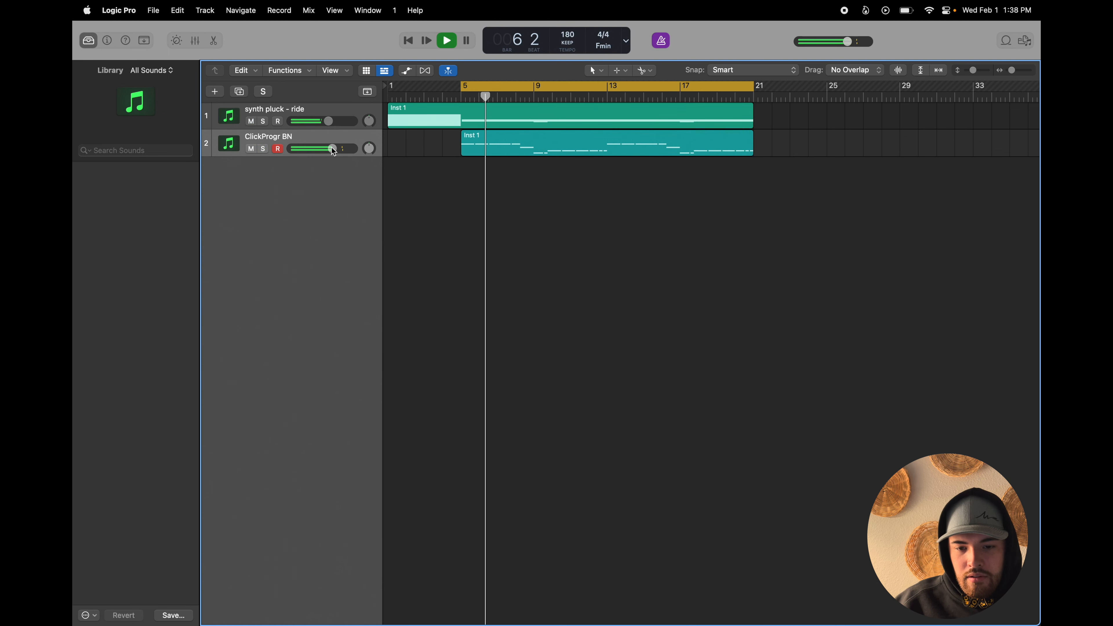
# - Lower the ClickProgr BN track's volume during playback and select the synth pluck - ride region
pyautogui.moveTo(333, 152); pyautogui.dragTo(303, 151)
pyautogui.press('XF86AudioLowerVolume')
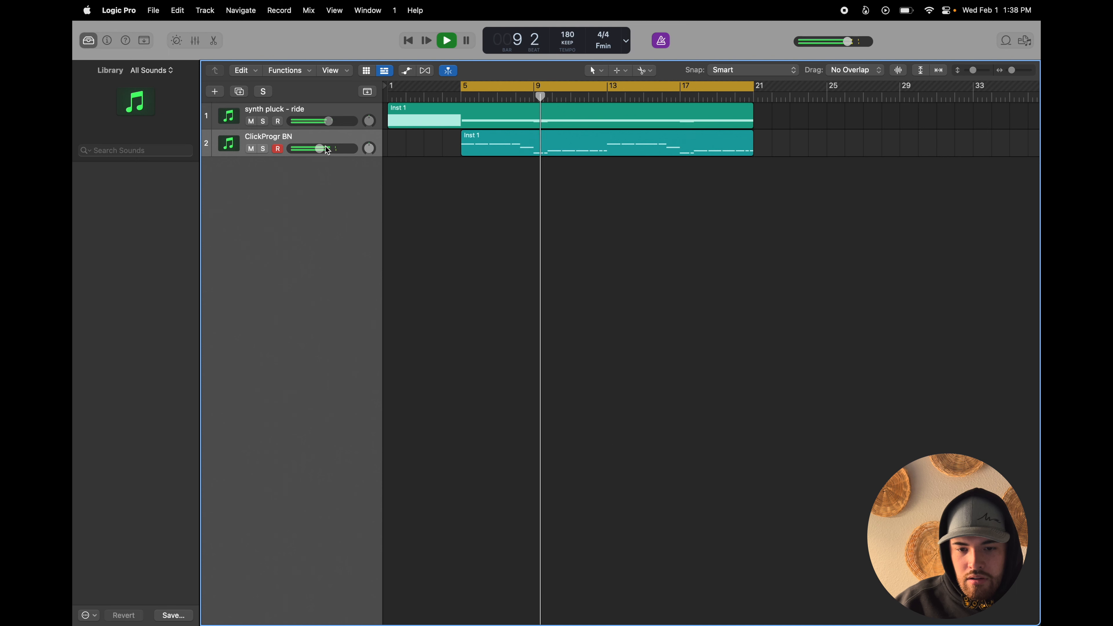
pyautogui.moveTo(320, 149); pyautogui.dragTo(317, 149)
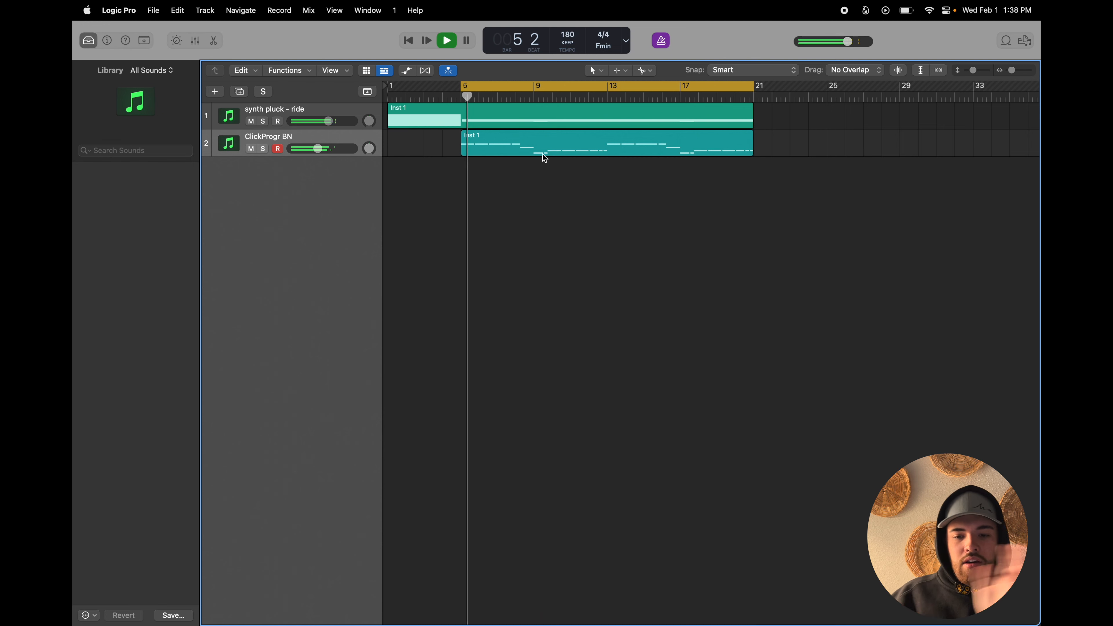
pyautogui.click(529, 120)
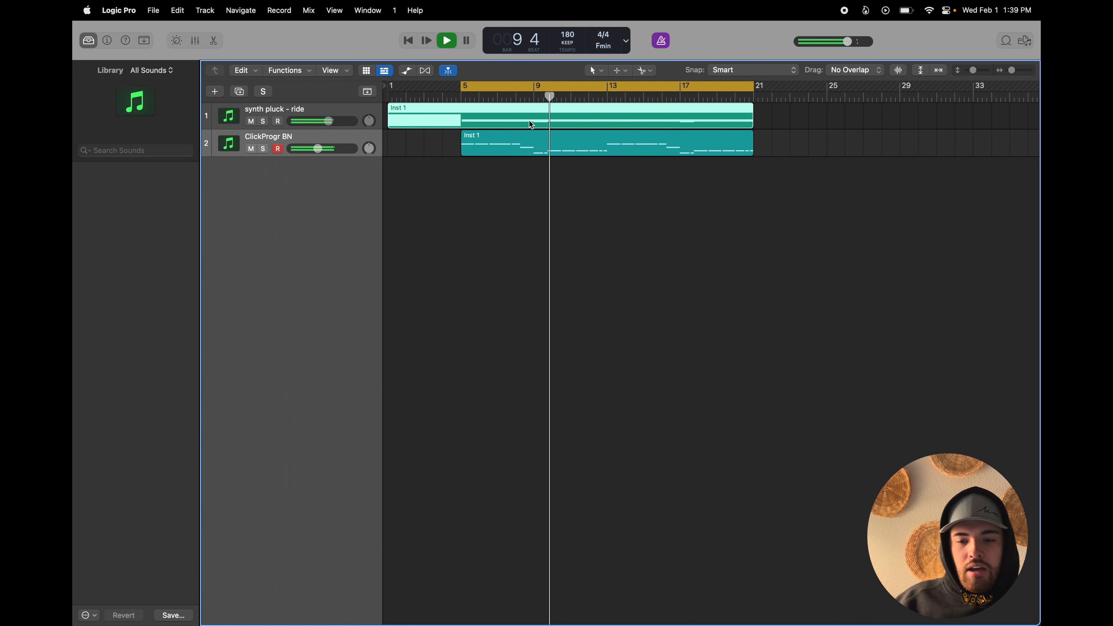
# - Copy all chord notes from bar 5 onward in the synth pluck - ride region, keeping the originals in place
pyautogui.doubleClick(529, 118)
pyautogui.moveTo(873, 457); pyautogui.dragTo(457, 204)
pyautogui.press('Delete')
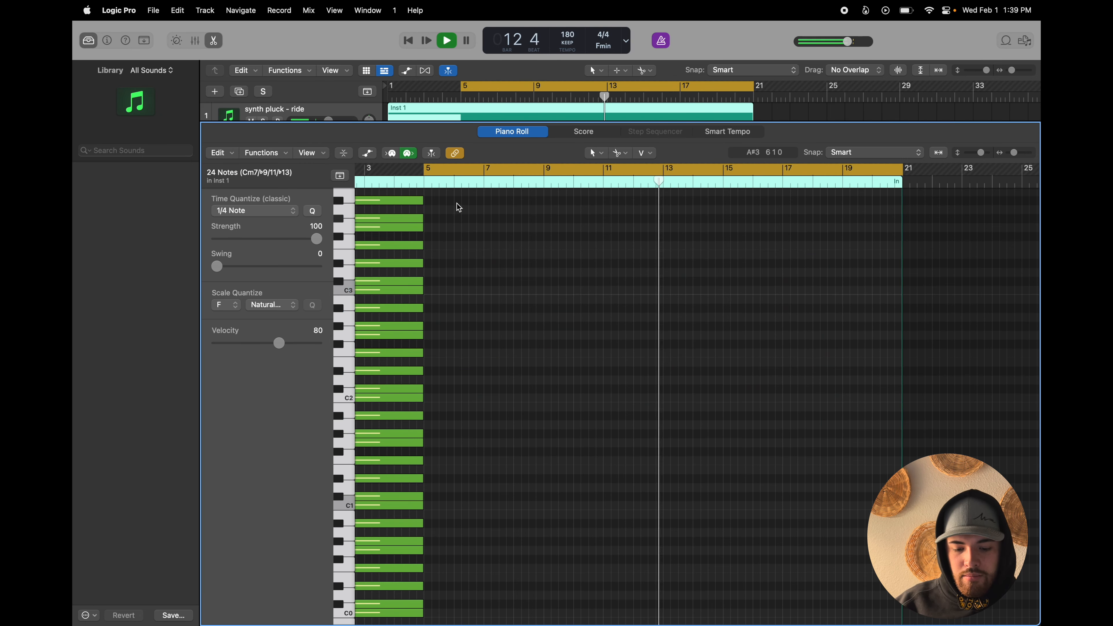
pyautogui.press('super+z')
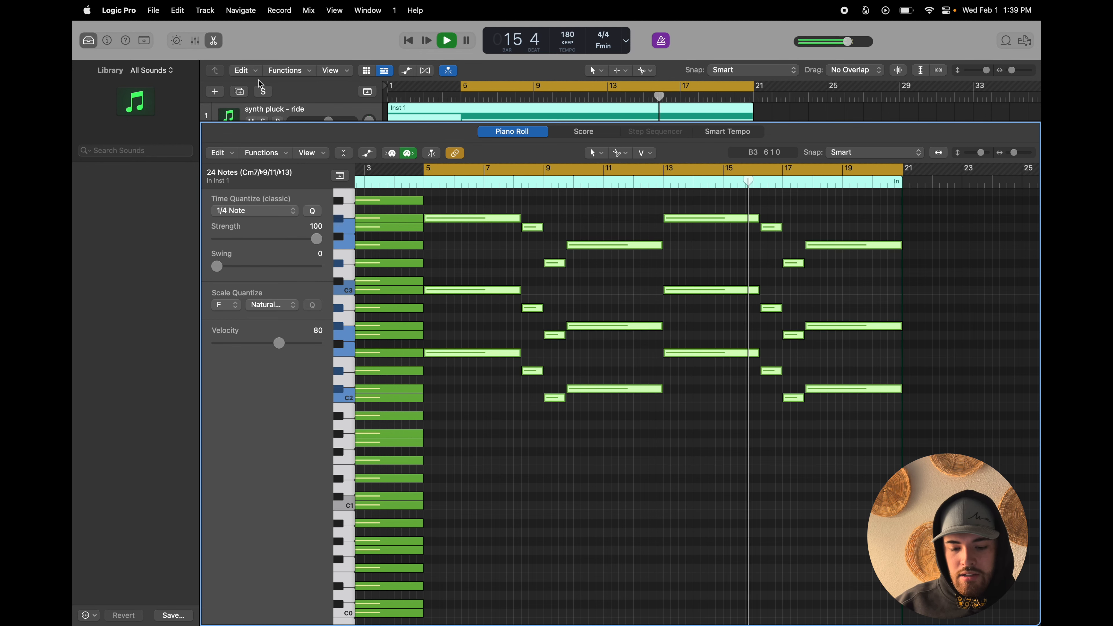
pyautogui.press('e')
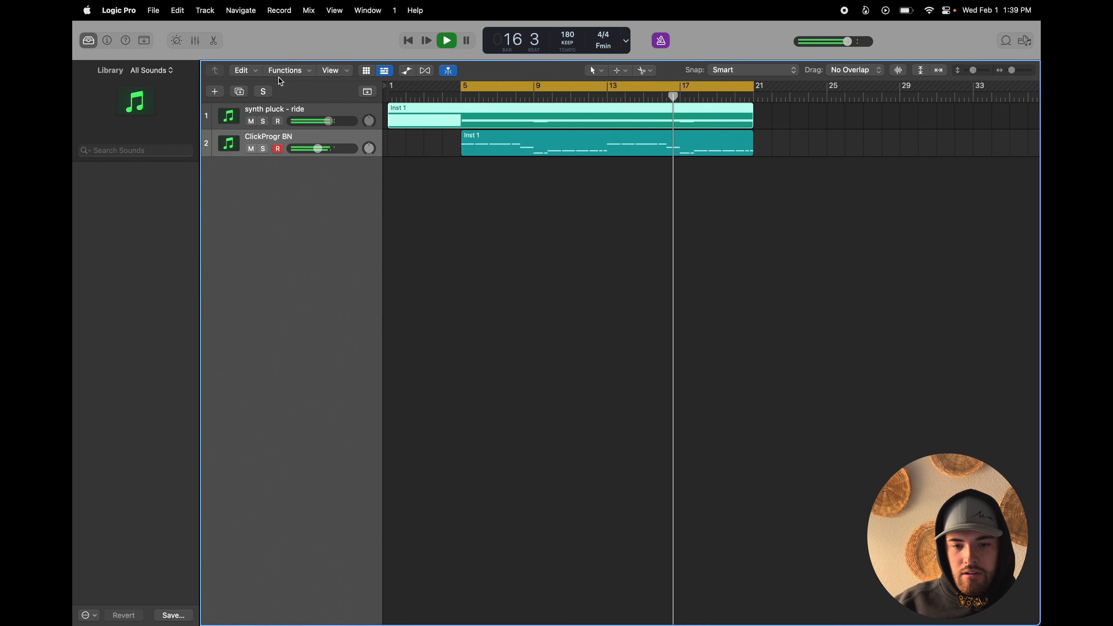
# - Create a third software instrument track with Electra as its instrument and dismiss the plug-in window
pyautogui.click(215, 92)
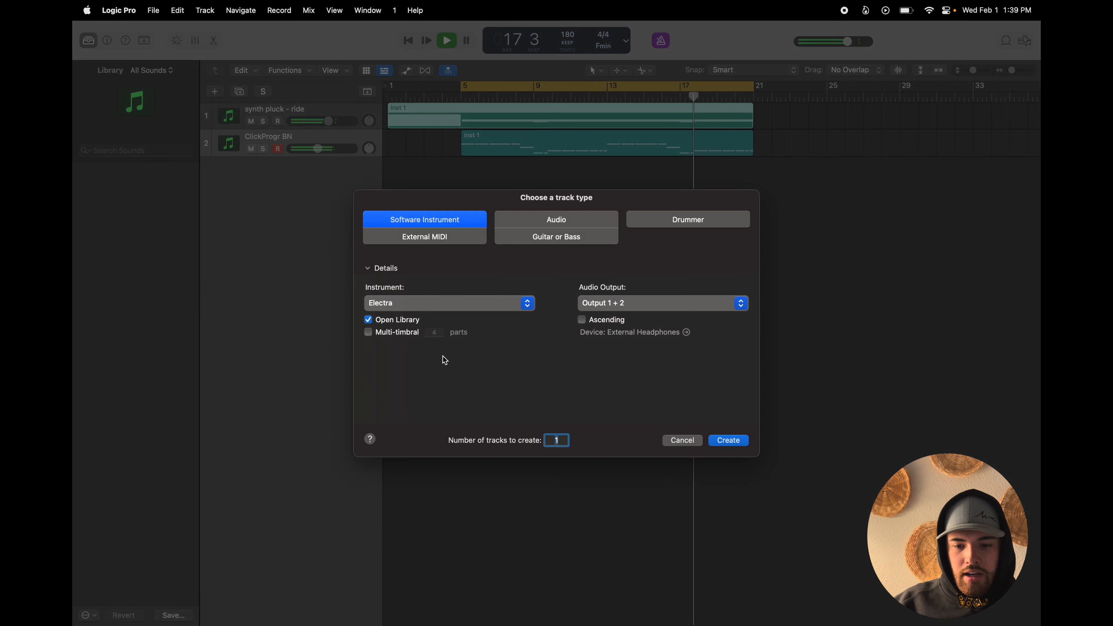
pyautogui.click(729, 441)
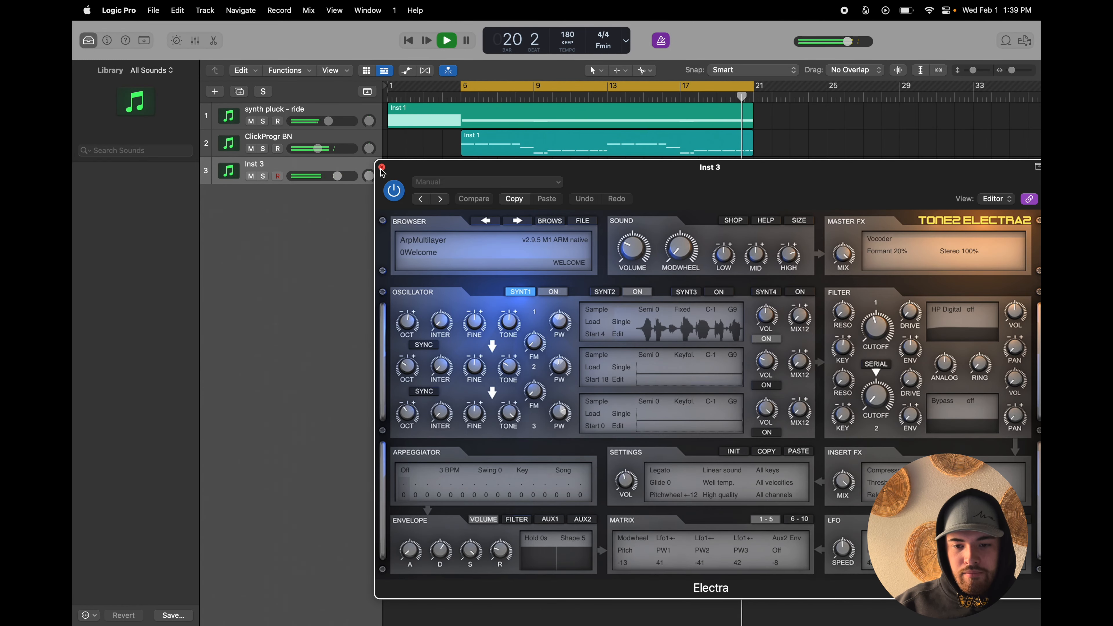
pyautogui.click(382, 168)
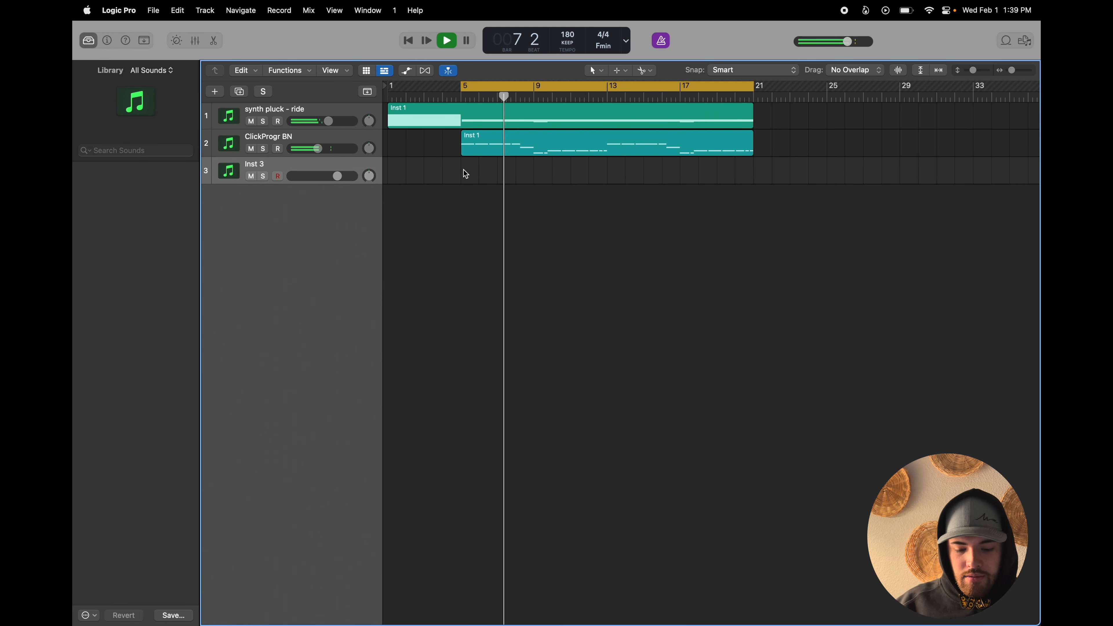
# - Paste the copied chord notes onto the Inst 3 track so they start at bar 5
pyautogui.press('super+v')
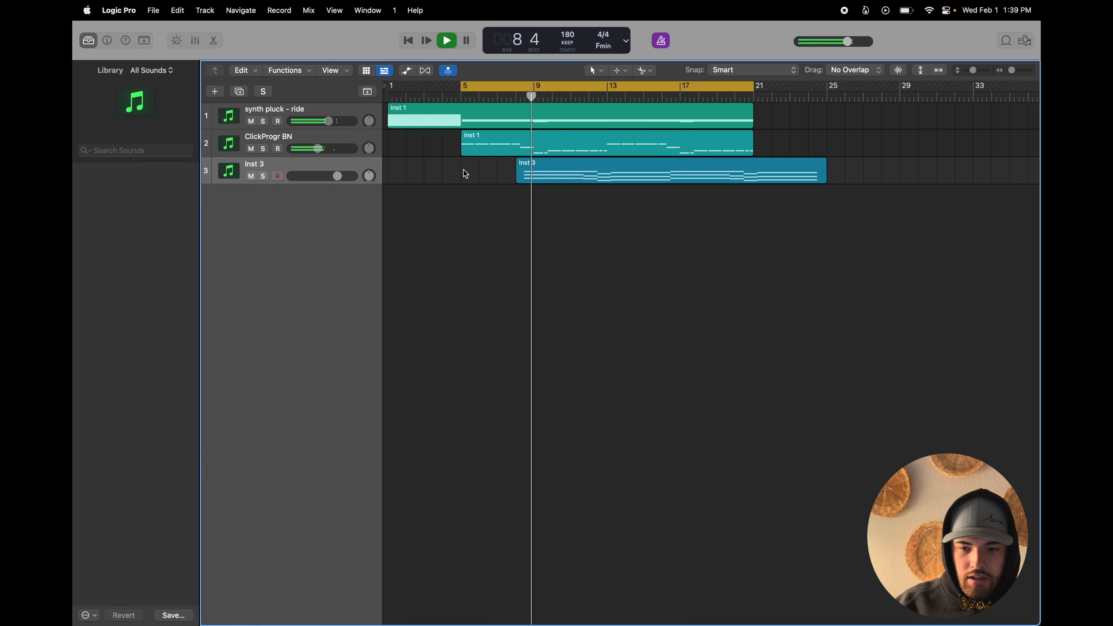
pyautogui.press('space')
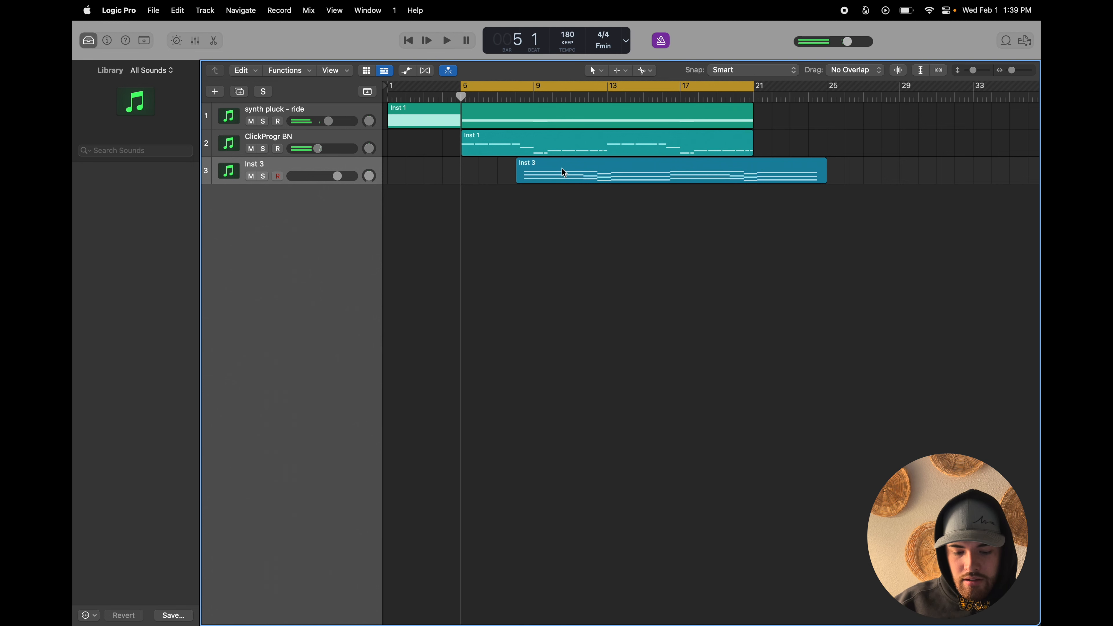
pyautogui.press('Delete')
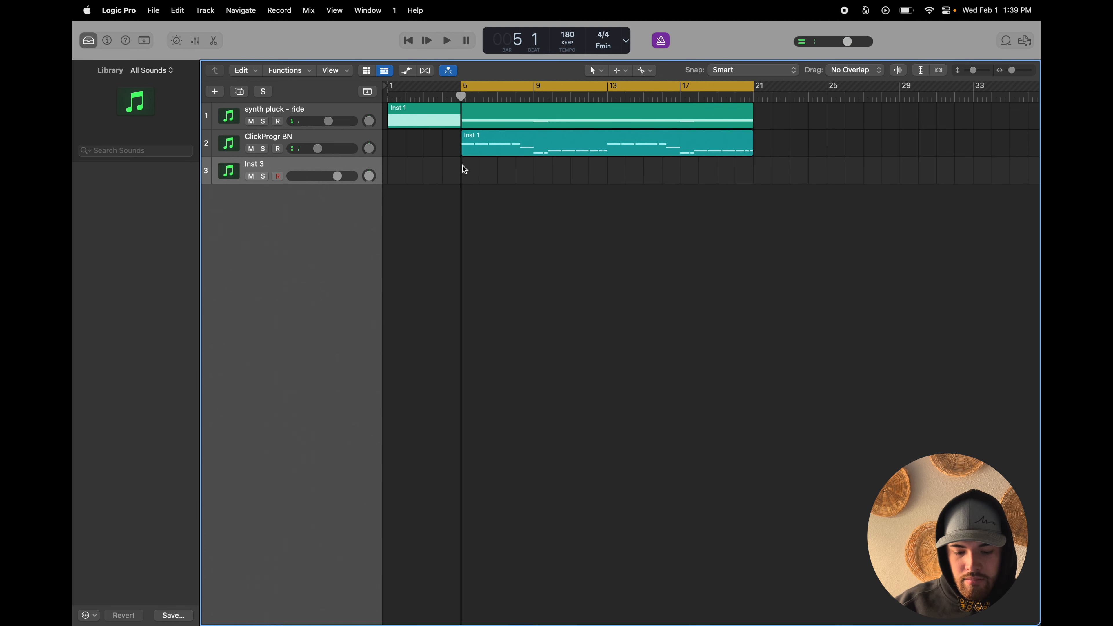
pyautogui.press('super+v')
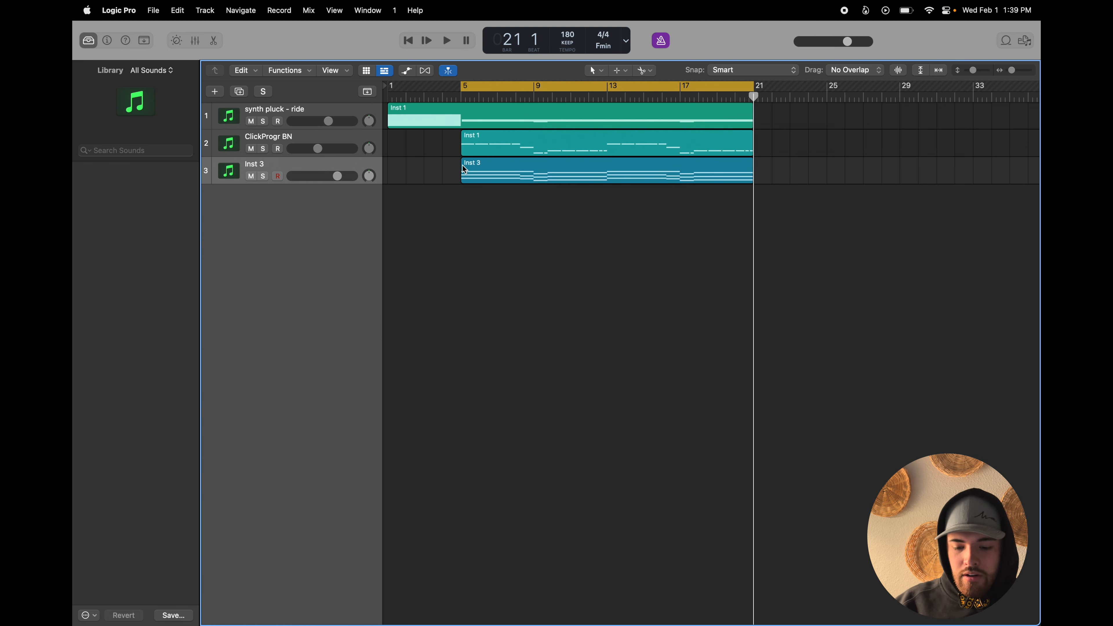
# - Play Inst 3 soloed from bar 5 and examine its pasted chords in the Piano Roll
pyautogui.hotkey('shift', 'space')
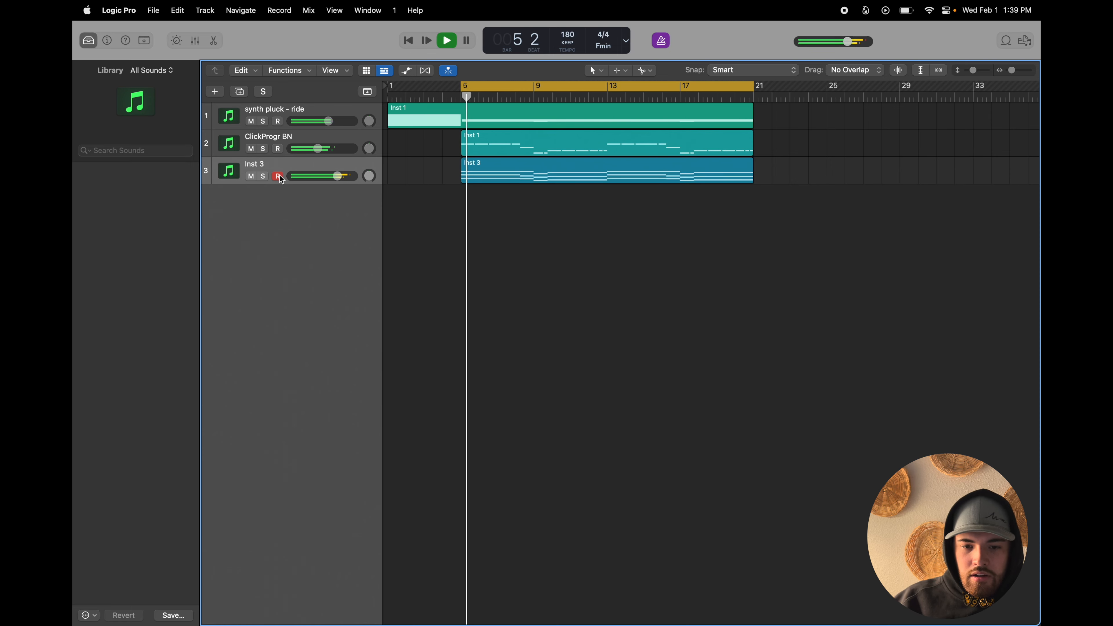
pyautogui.click(264, 176)
pyautogui.press('space')
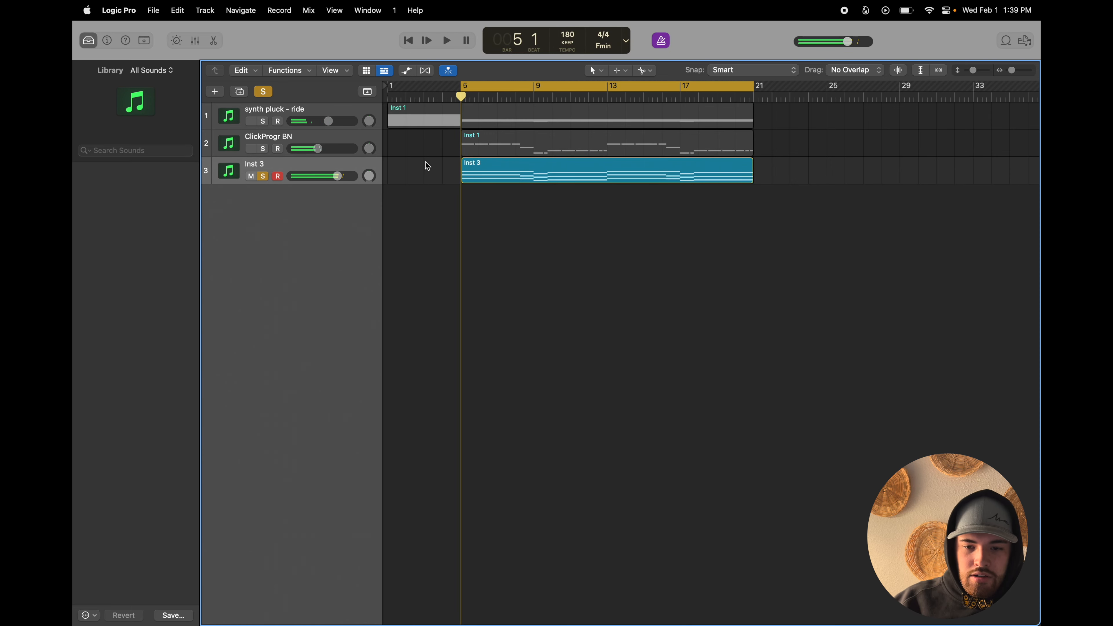
pyautogui.doubleClick(511, 172)
pyautogui.scroll(5, 842, 428)
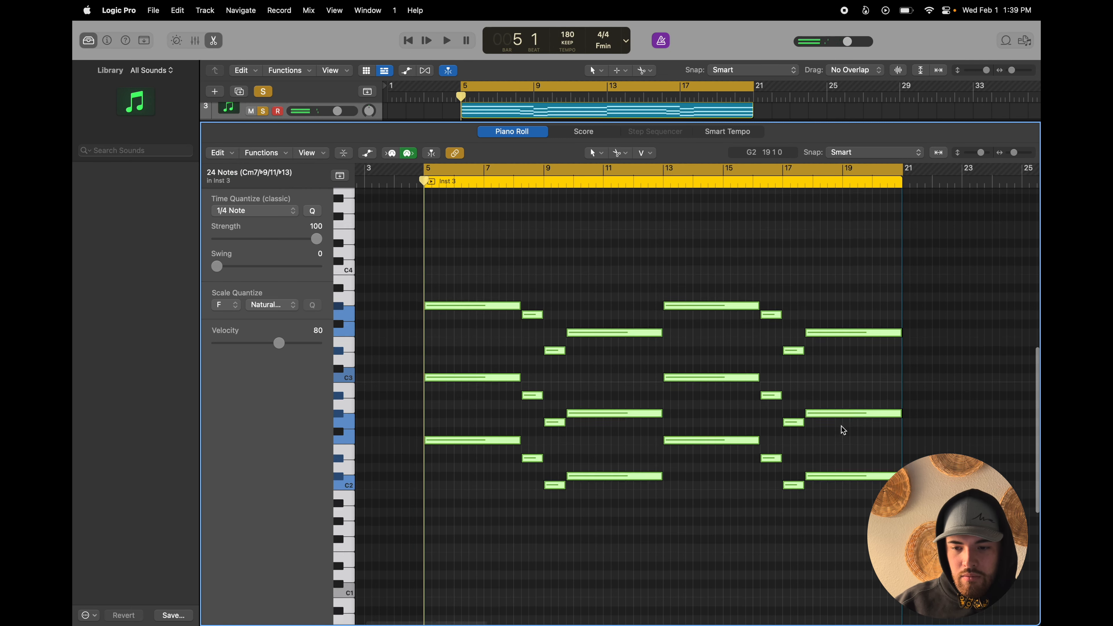
pyautogui.hscroll(-3, 843, 428)
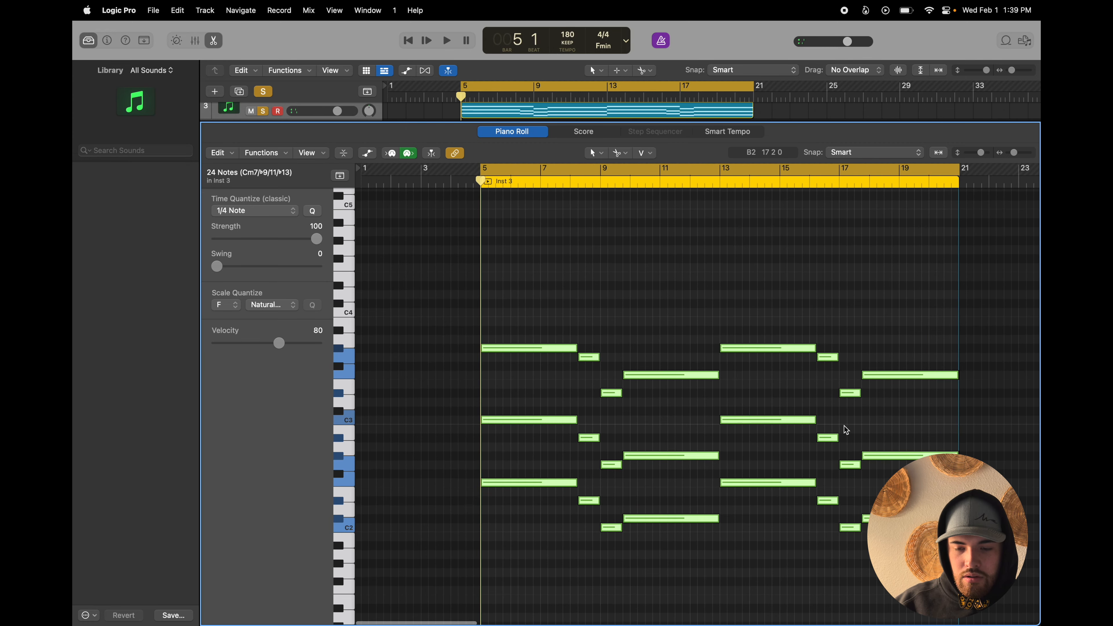
pyautogui.scroll(-1, 844, 426)
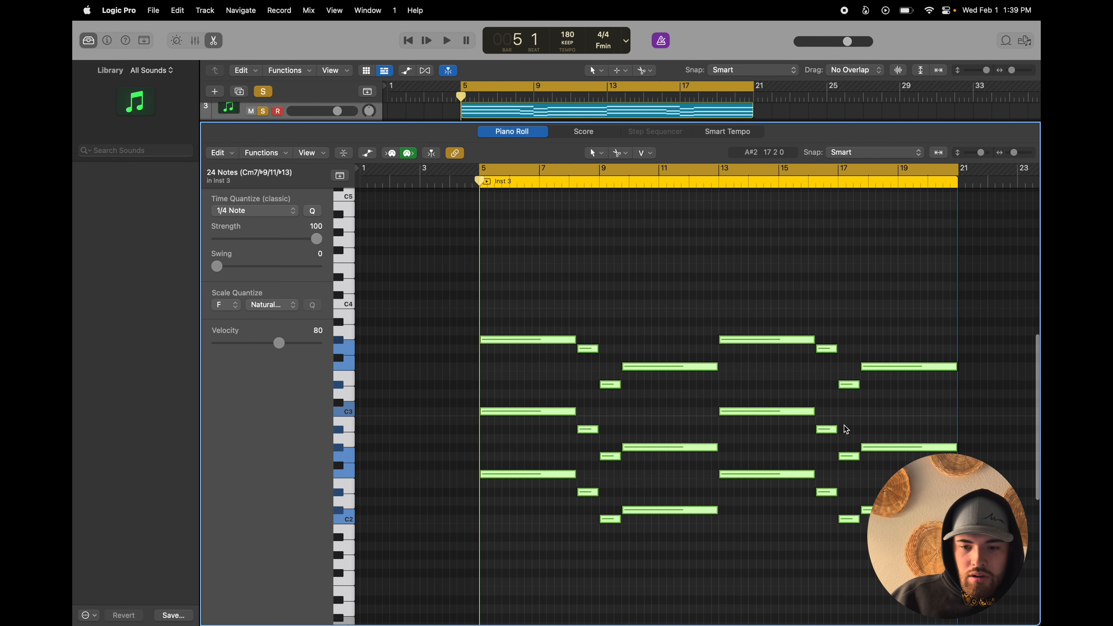
pyautogui.click(206, 44)
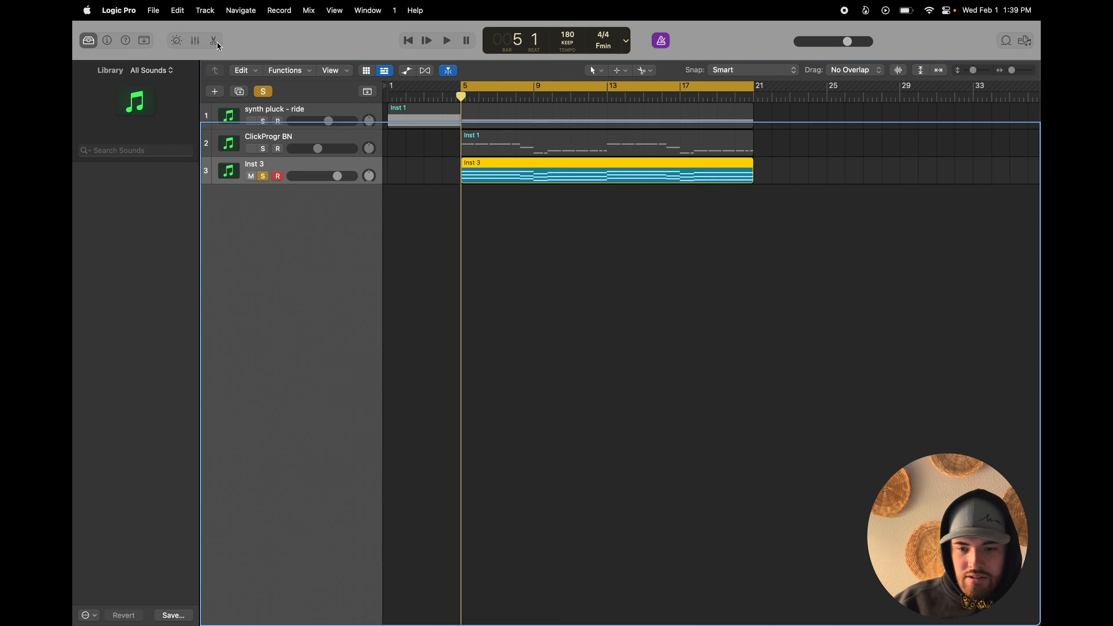
pyautogui.keyDown('super'); pyautogui.click(435, 117); pyautogui.keyUp('super')
pyautogui.click(645, 244)
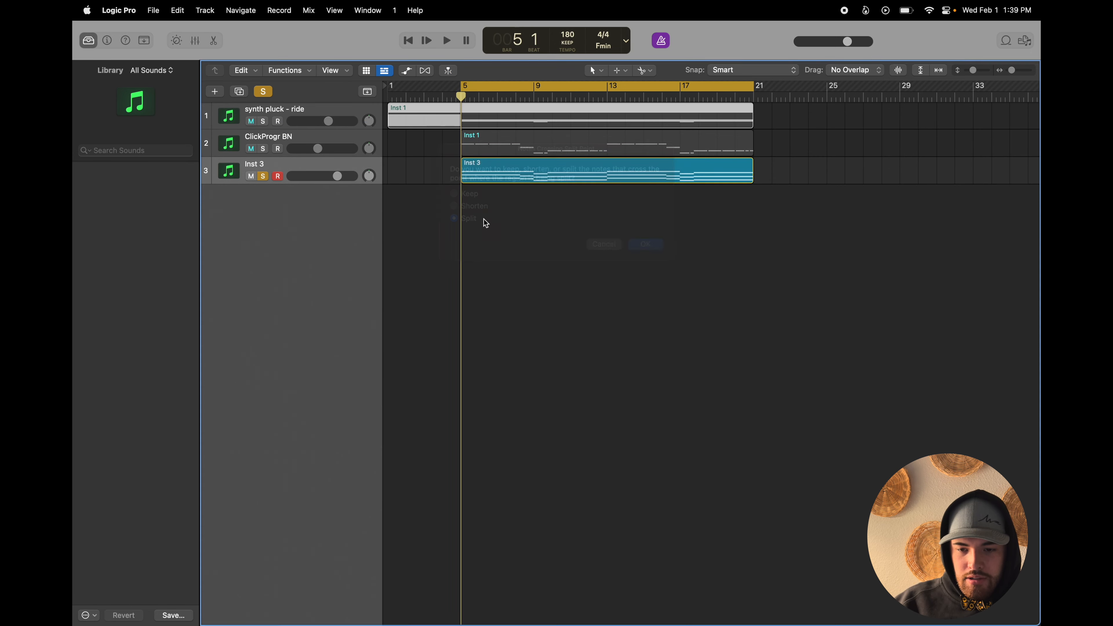
pyautogui.press('Delete')
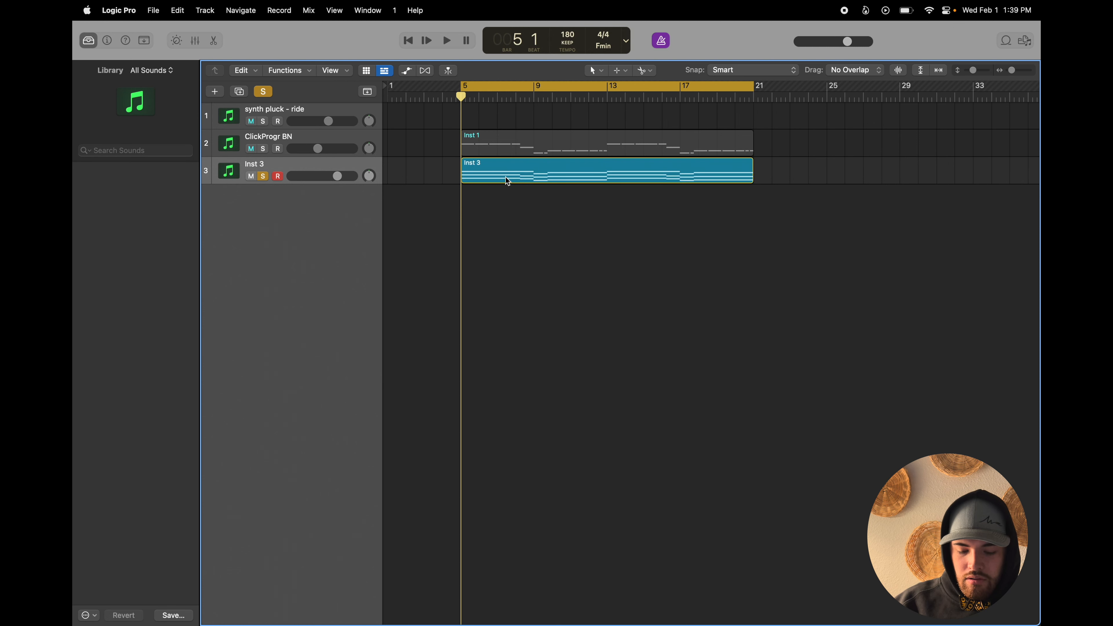
pyautogui.press('super+z')
pyautogui.press('super+z')
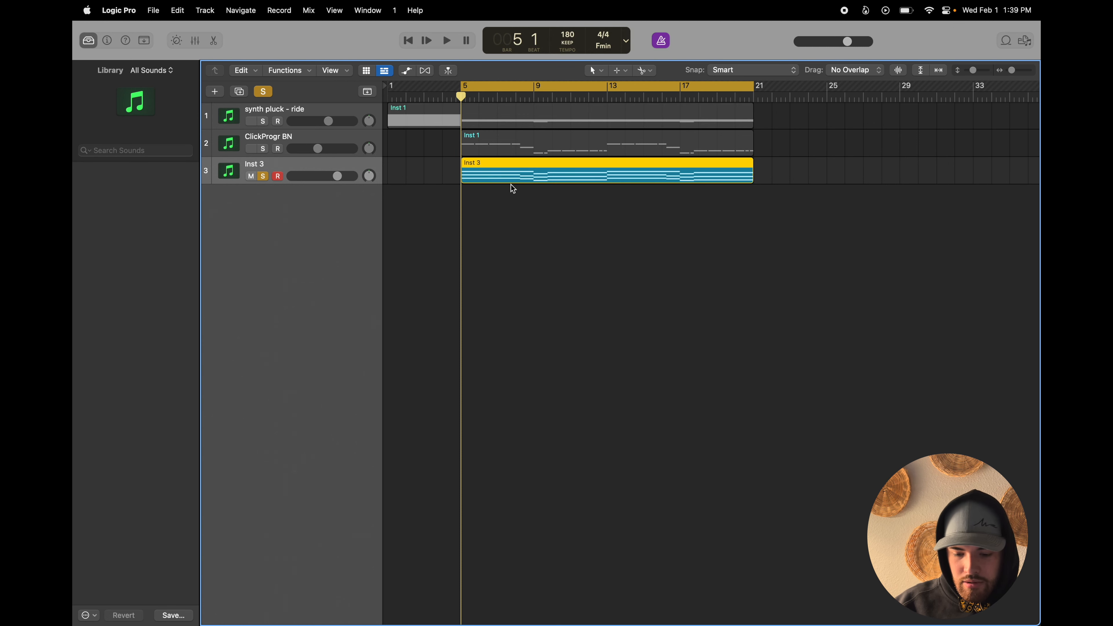
# - Turn off the solo and delete the pasted chord region from the Inst 3 track
pyautogui.click(267, 91)
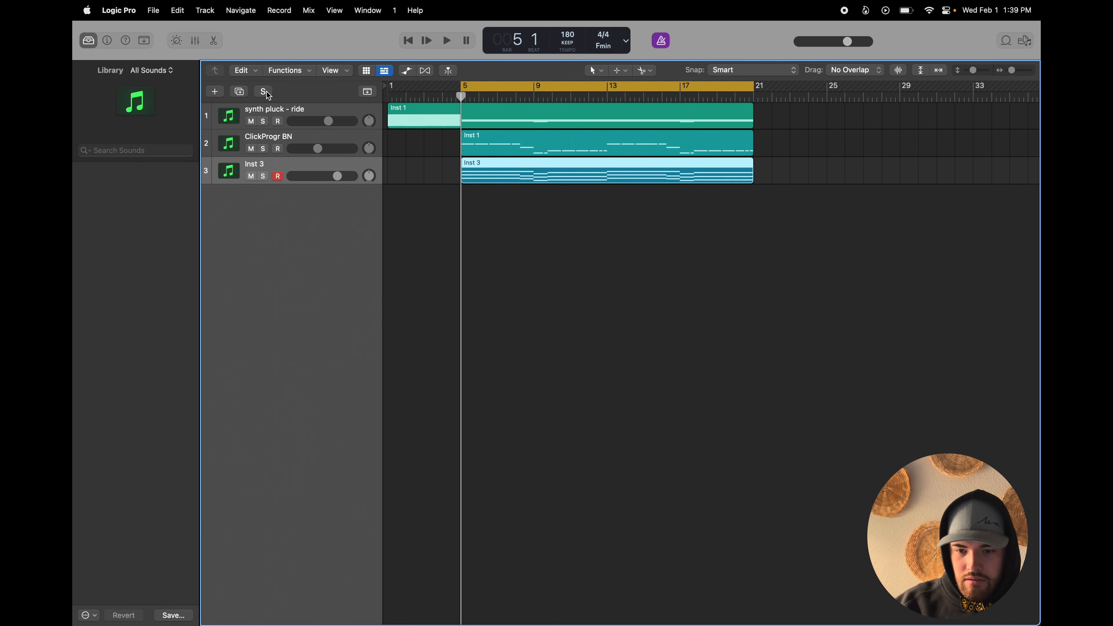
pyautogui.hscroll(1, 575, 172)
pyautogui.moveTo(574, 172); pyautogui.dragTo(567, 167)
pyautogui.press('Delete')
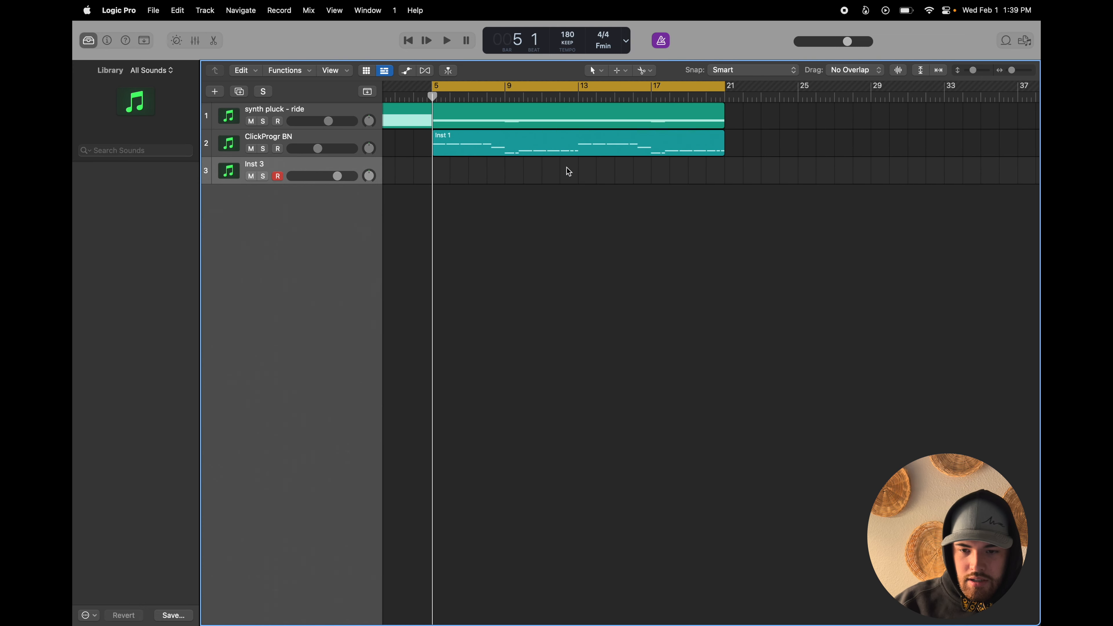
# - Copy the whole synth pluck - ride region onto the Inst 3 track and align it to start at bar 1
pyautogui.click(456, 117)
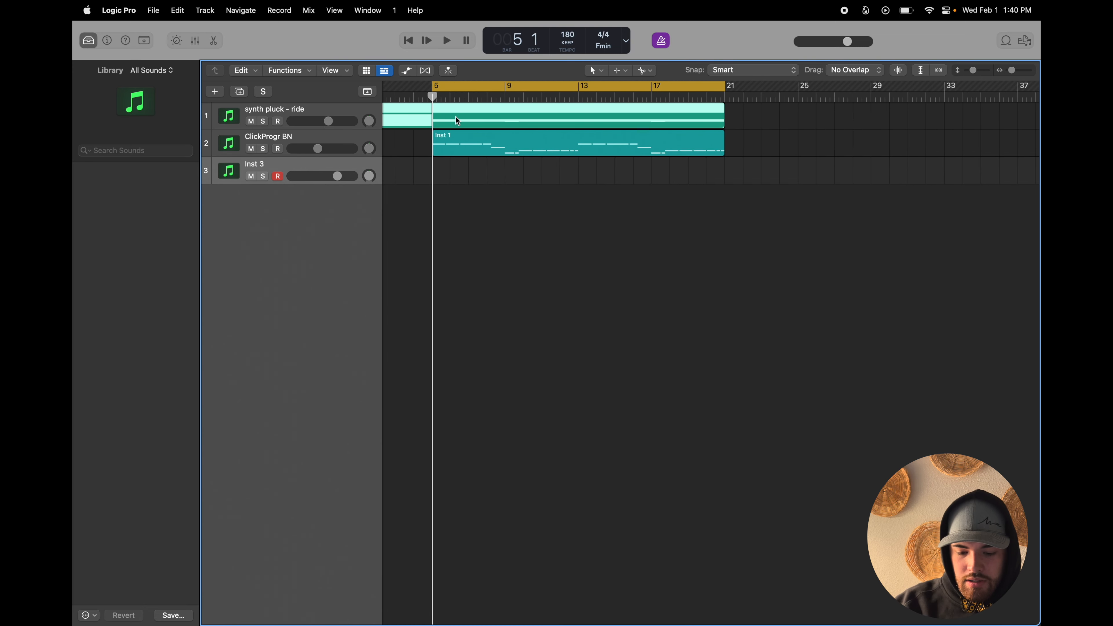
pyautogui.click(425, 173)
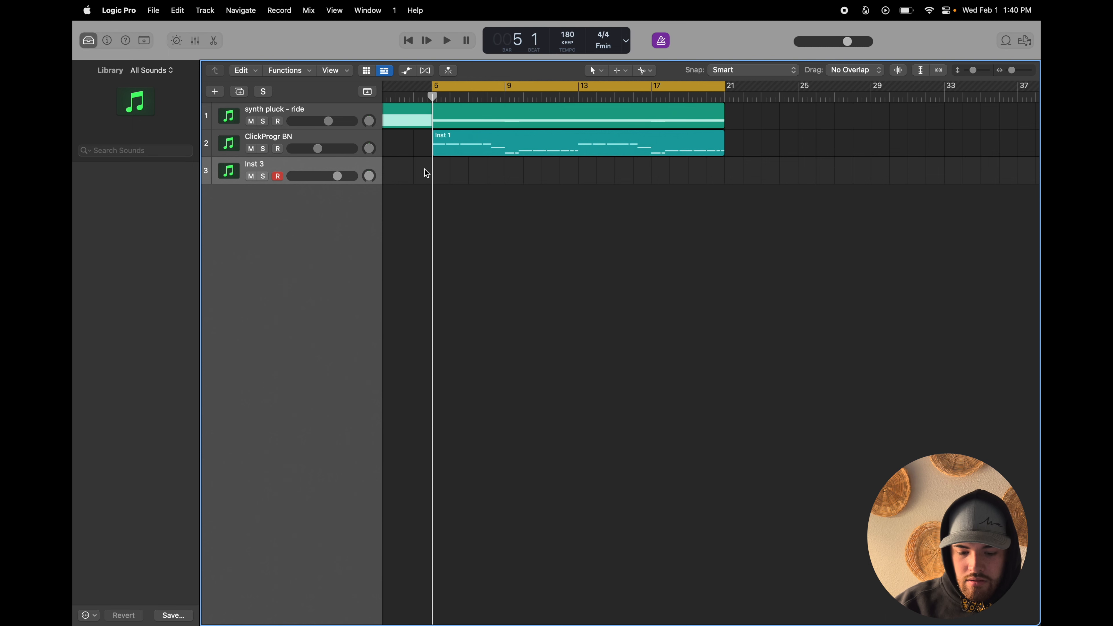
pyautogui.press('super+v')
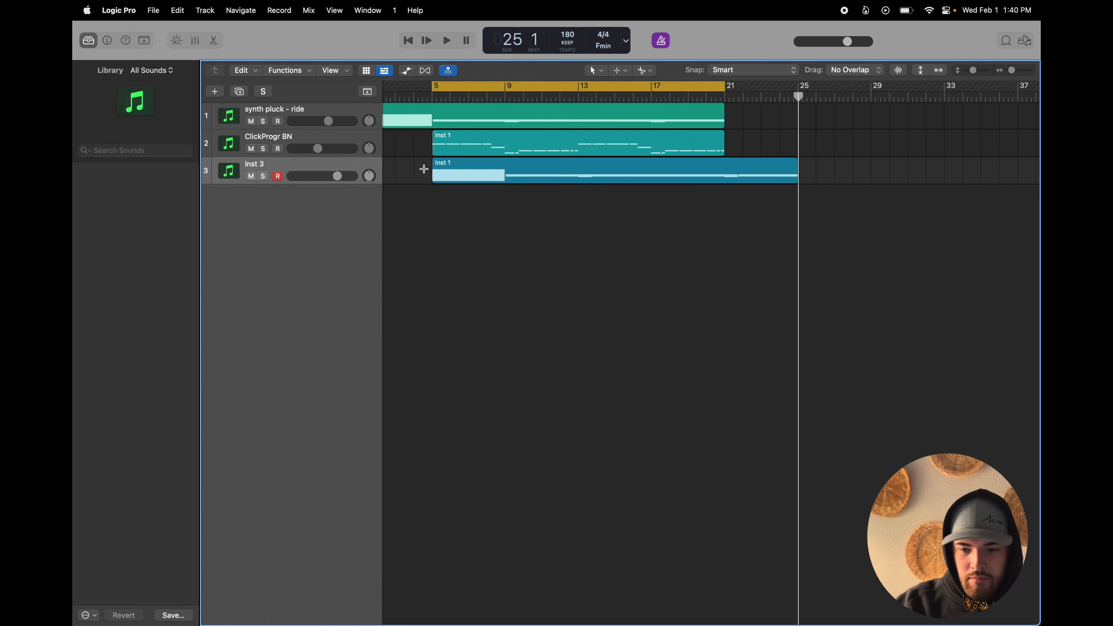
pyautogui.moveTo(480, 167); pyautogui.dragTo(296, 170)
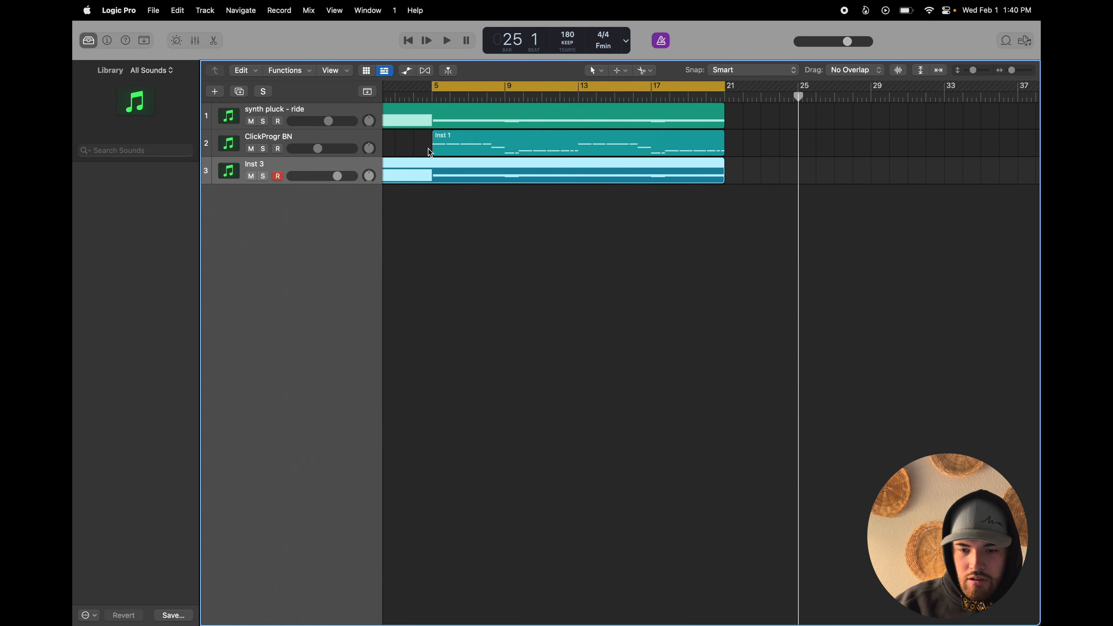
pyautogui.hscroll(-2, 440, 303)
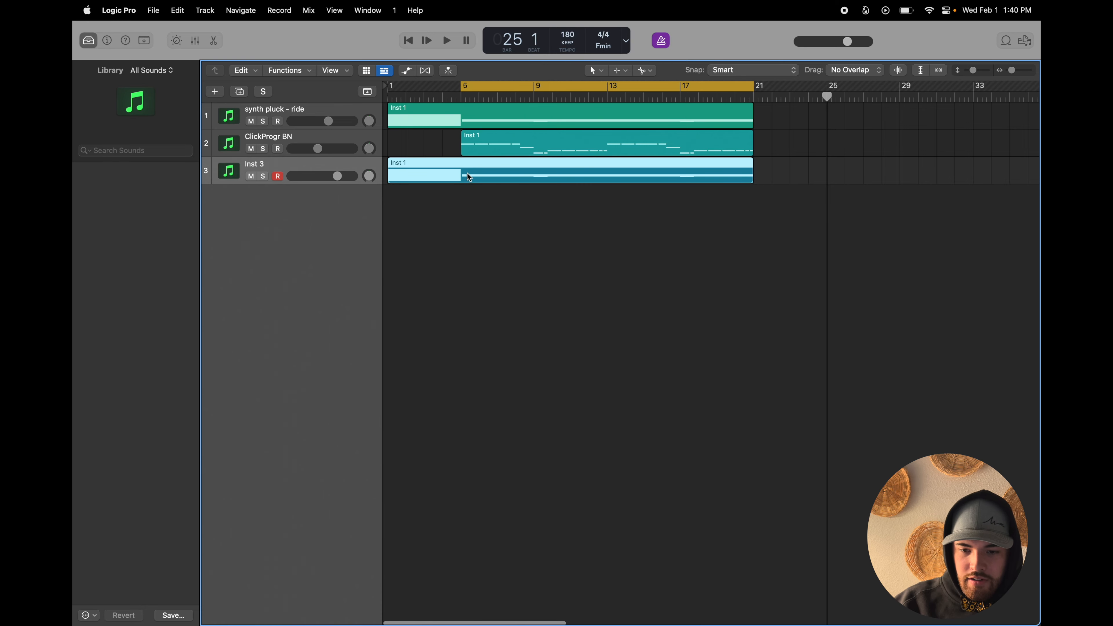
# - Delete all chord notes from bar 5 onward in the Inst 3 region, leaving only the scale guide notes in bars 1 to 4
pyautogui.doubleClick(468, 175)
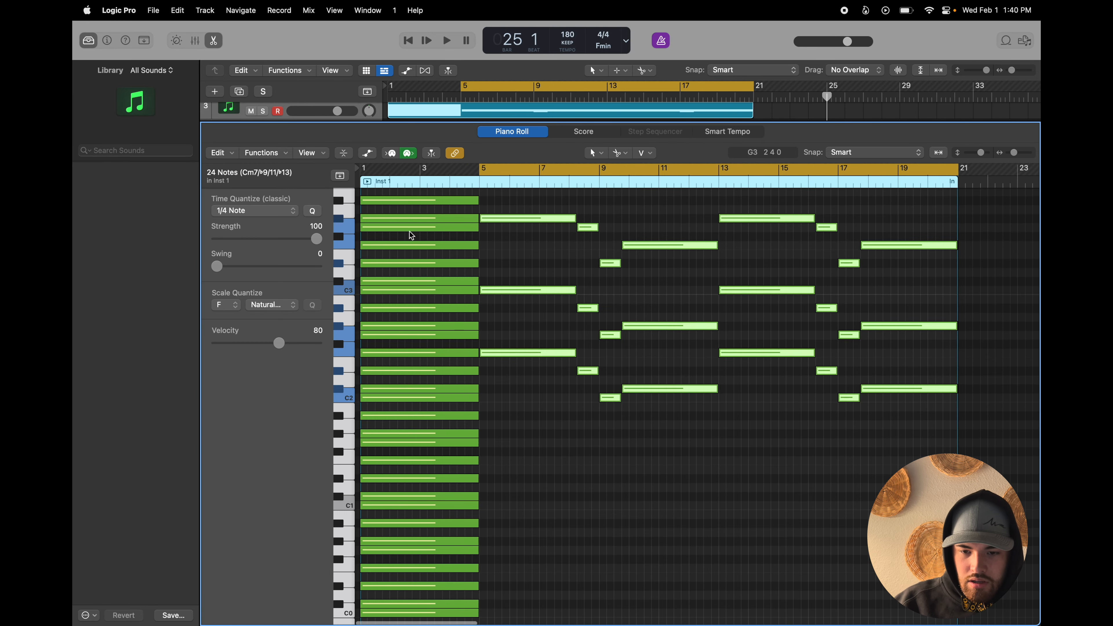
pyautogui.scroll(5, 671, 429)
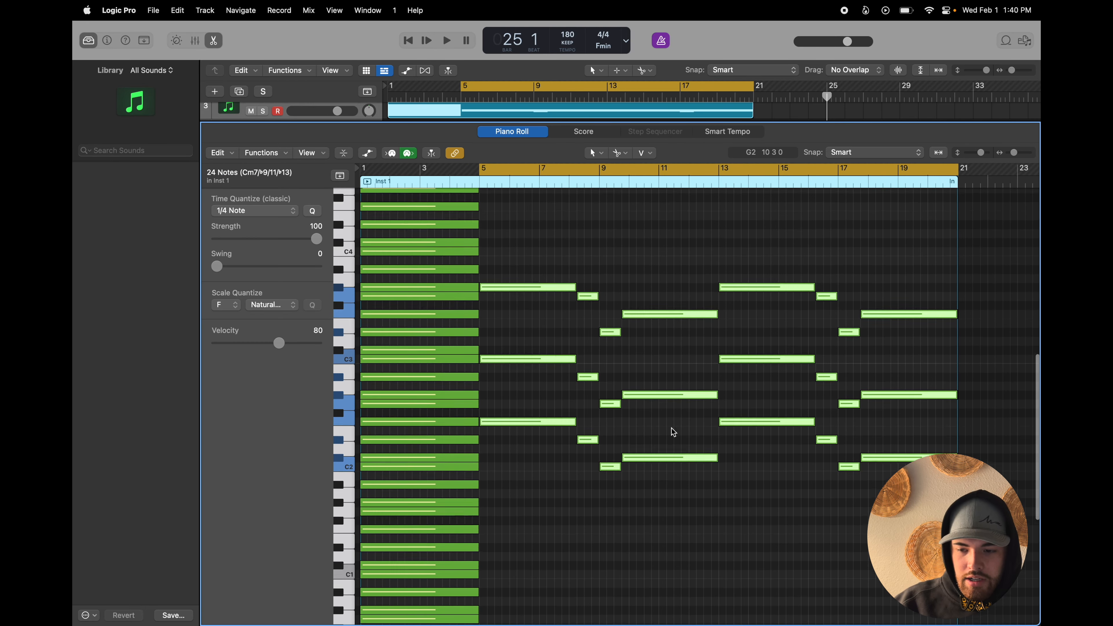
pyautogui.moveTo(927, 514); pyautogui.dragTo(527, 282)
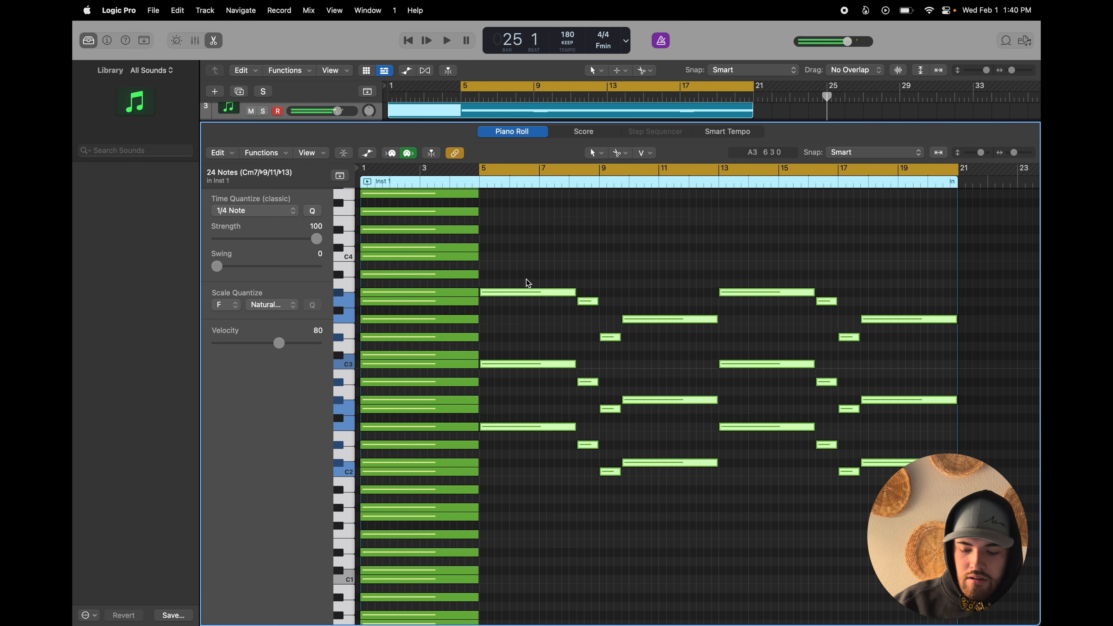
pyautogui.press('Delete')
# - Audition the A#4 and C5 scale guide notes in the Inst 3 region and close the Piano Roll
pyautogui.scroll(3, 497, 302)
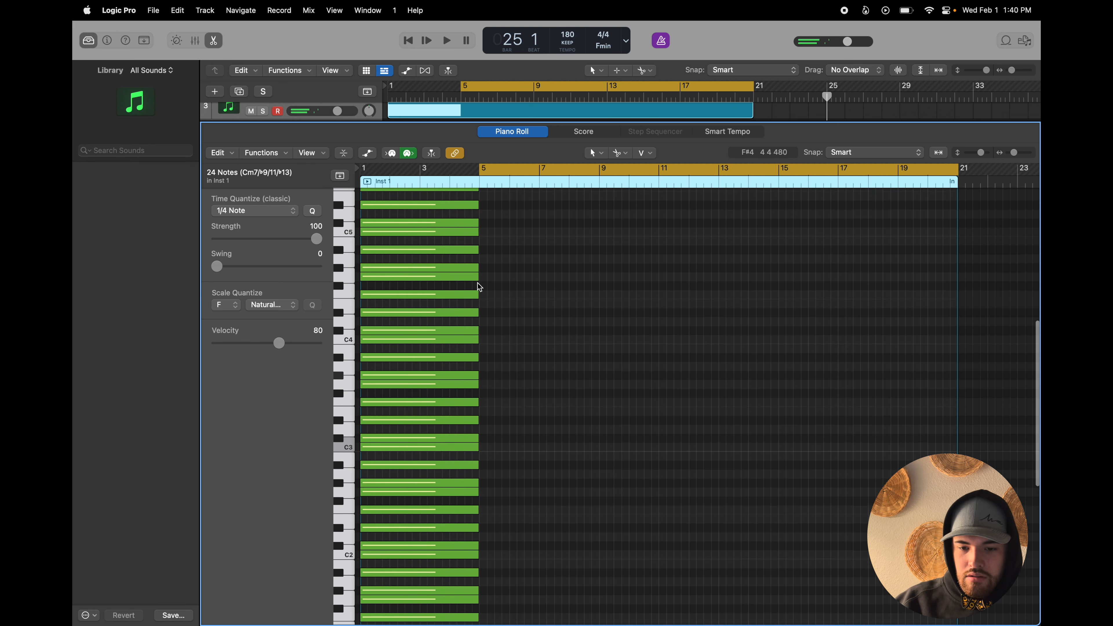
pyautogui.click(463, 250)
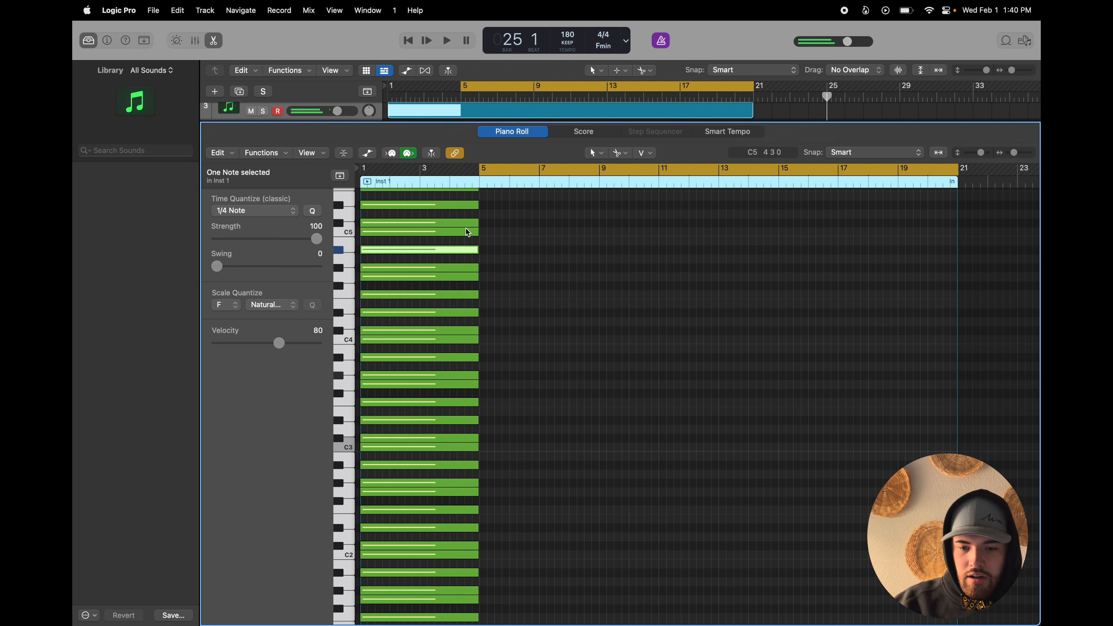
pyautogui.moveTo(466, 232); pyautogui.dragTo(467, 231)
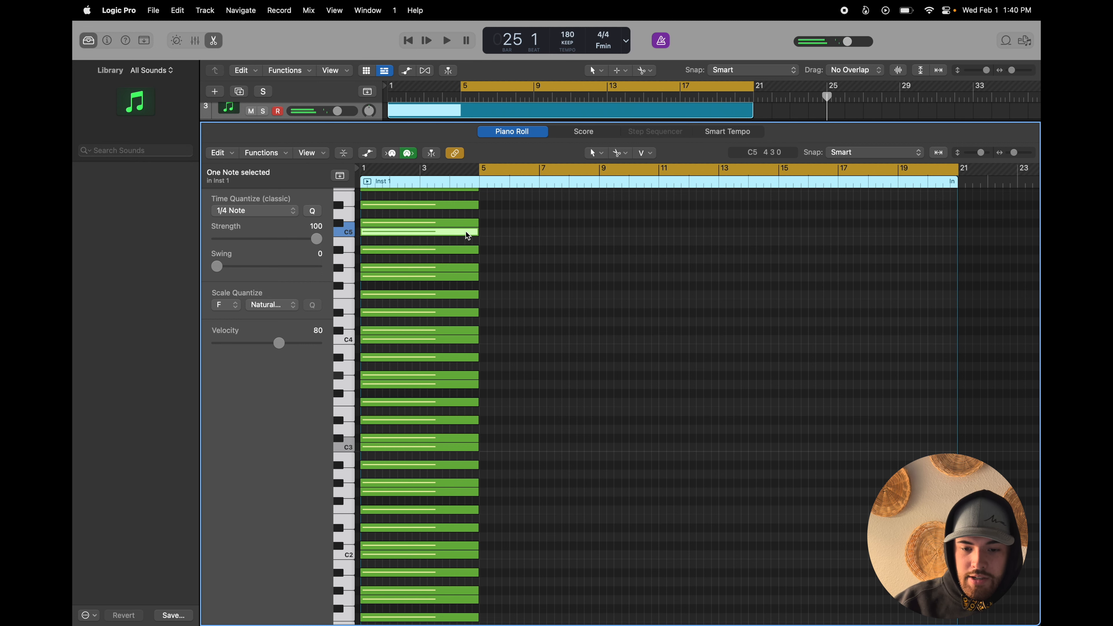
pyautogui.click(213, 40)
# - Play all tracks from bar 5 and examine the mix's frequency range in the Stereo Out Channel EQ's analyzer, closing the EQ window
pyautogui.press('space')
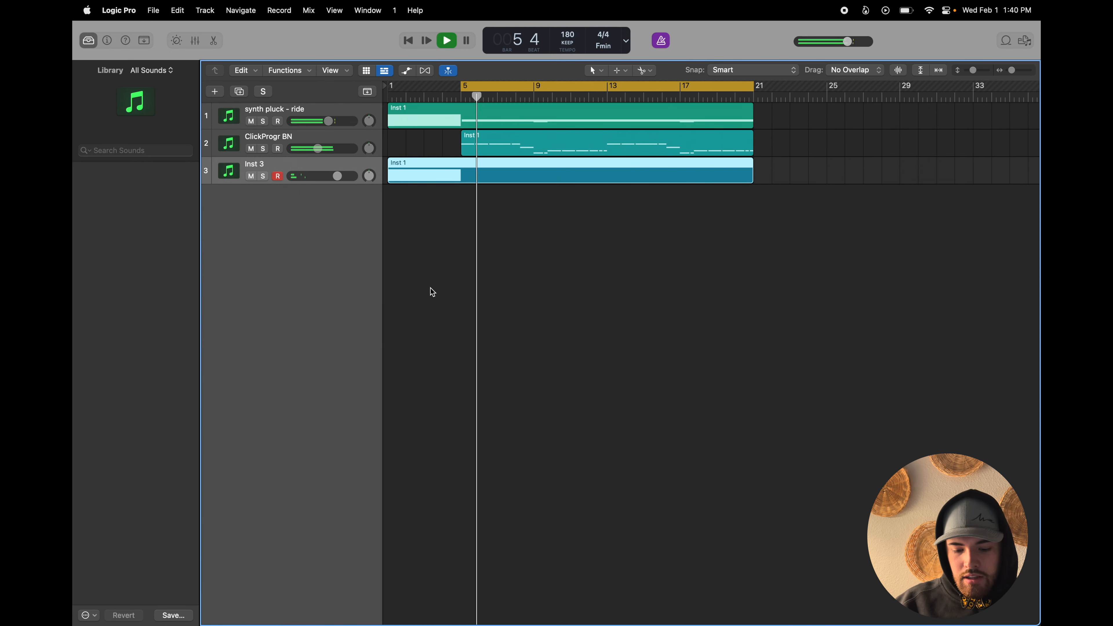
pyautogui.press('x')
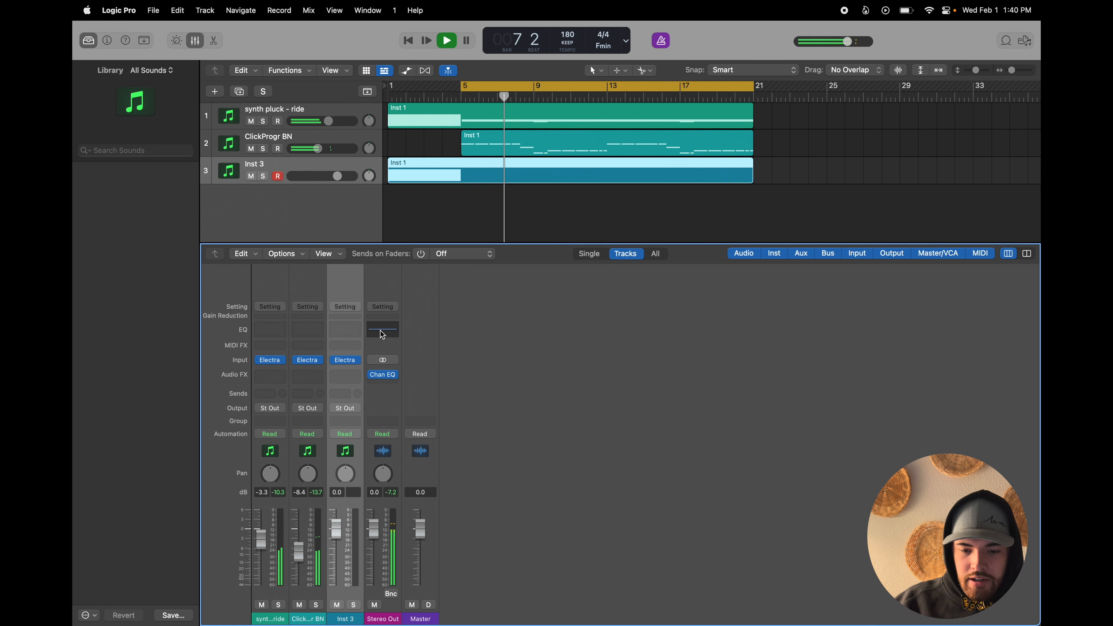
pyautogui.click(383, 374)
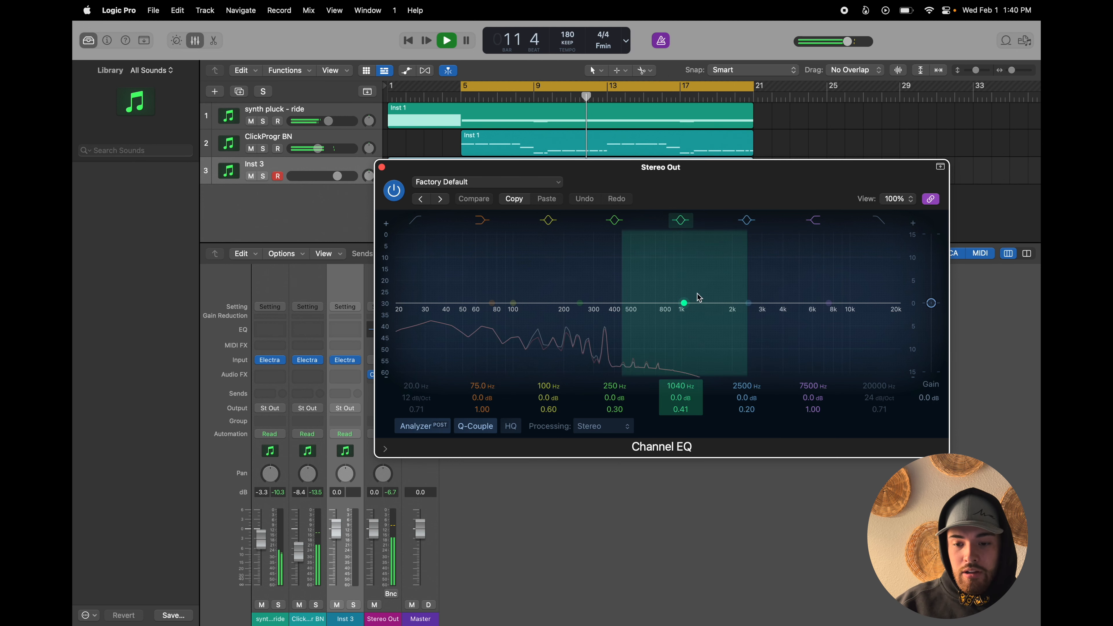
pyautogui.click(381, 166)
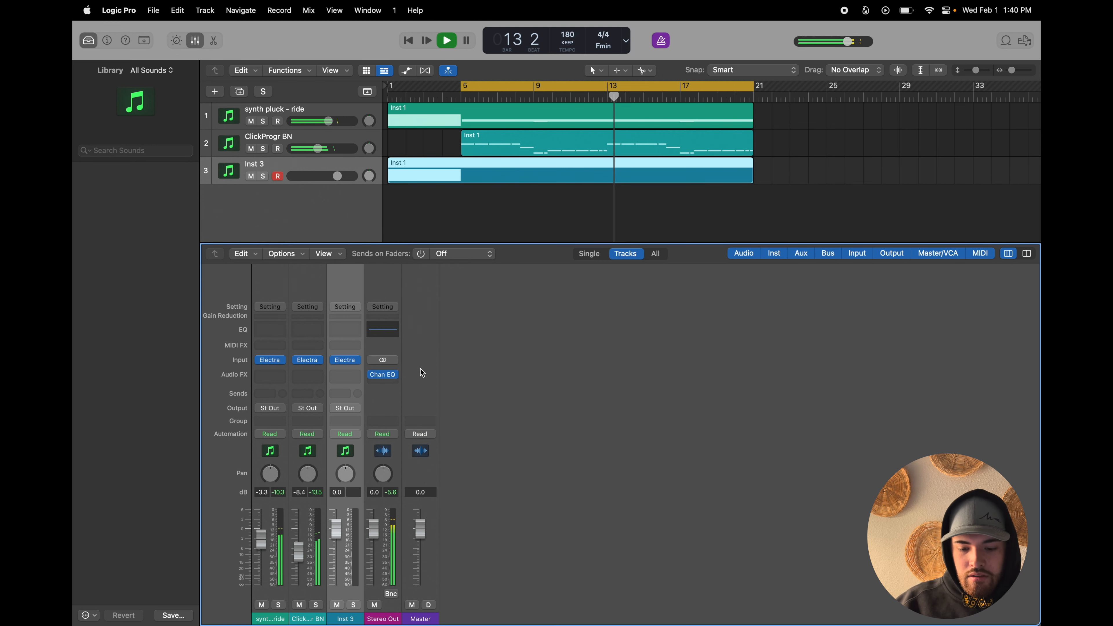
# - Hide the mixer, open the Inst 3 region in the Piano Roll, and assign the Pencil as the secondary tool
pyautogui.press('x')
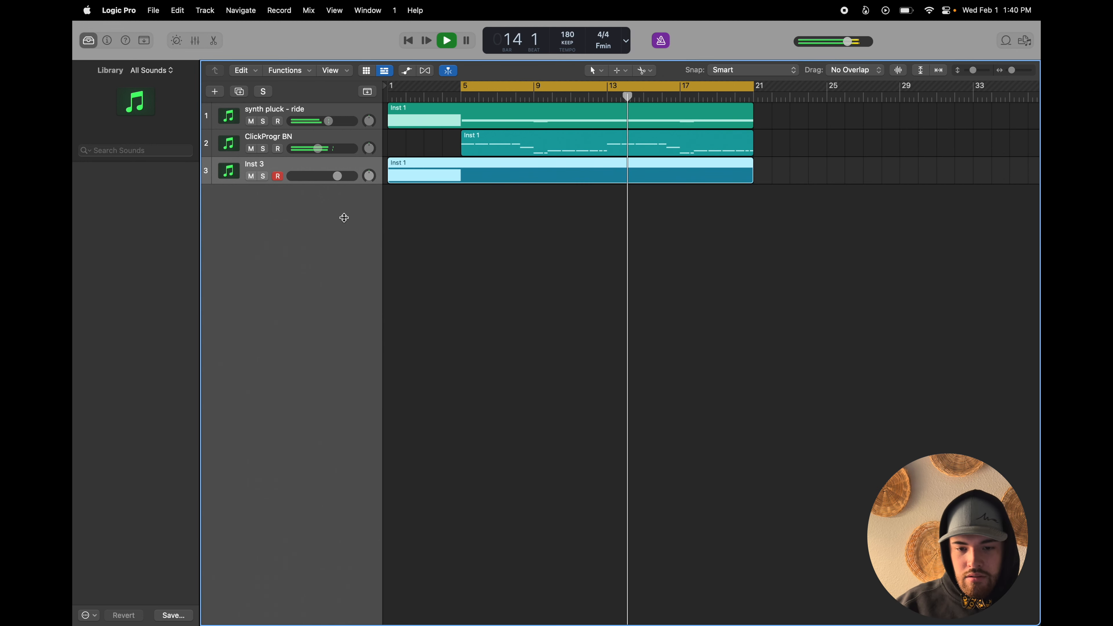
pyautogui.doubleClick(517, 178)
pyautogui.scroll(2, 496, 274)
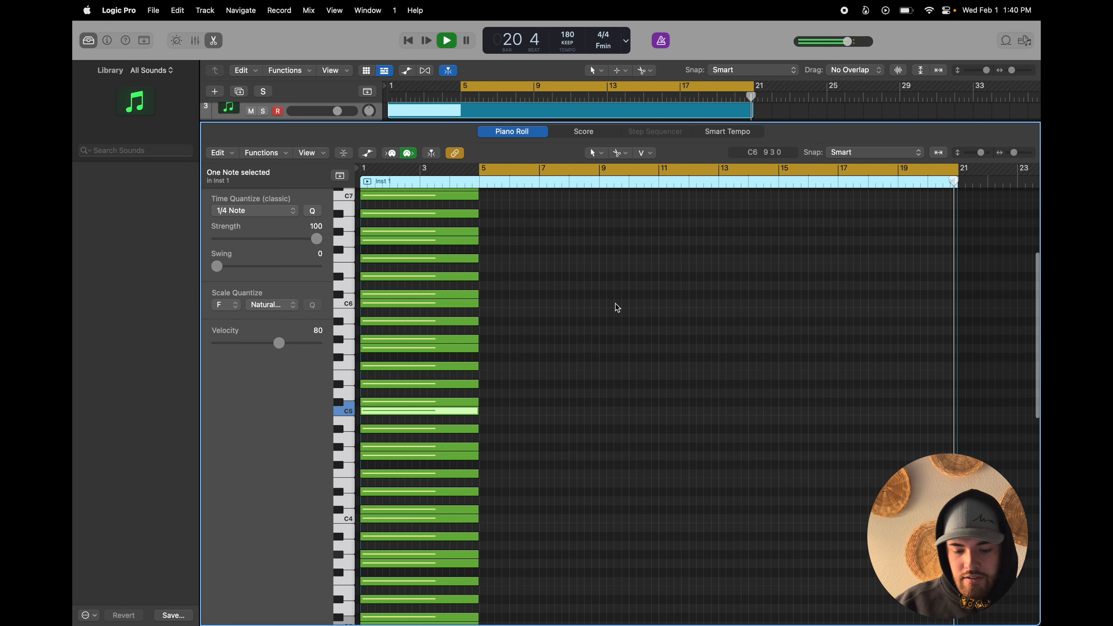
pyautogui.click(619, 153)
pyautogui.press('Return')
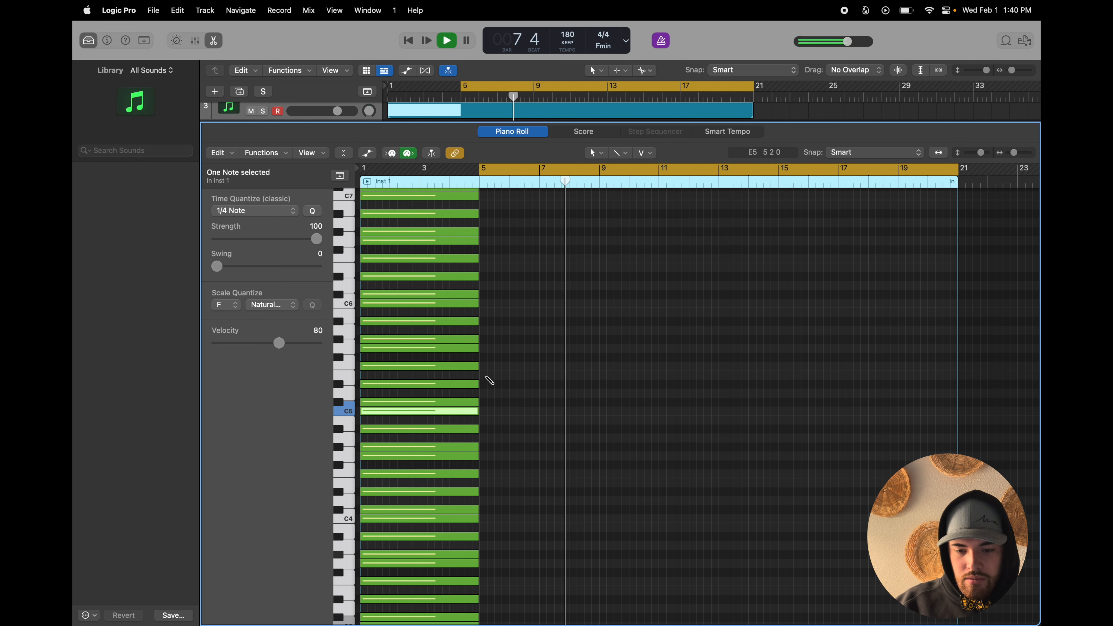
# - Draw an F5 note at the start of bar 5 and shorten it to three beats
pyautogui.click(489, 366)
pyautogui.moveTo(516, 363)
pyautogui.mouseDown()
pyautogui.moveTo(510, 344)
pyautogui.moveTo(509, 365)
pyautogui.mouseUp()
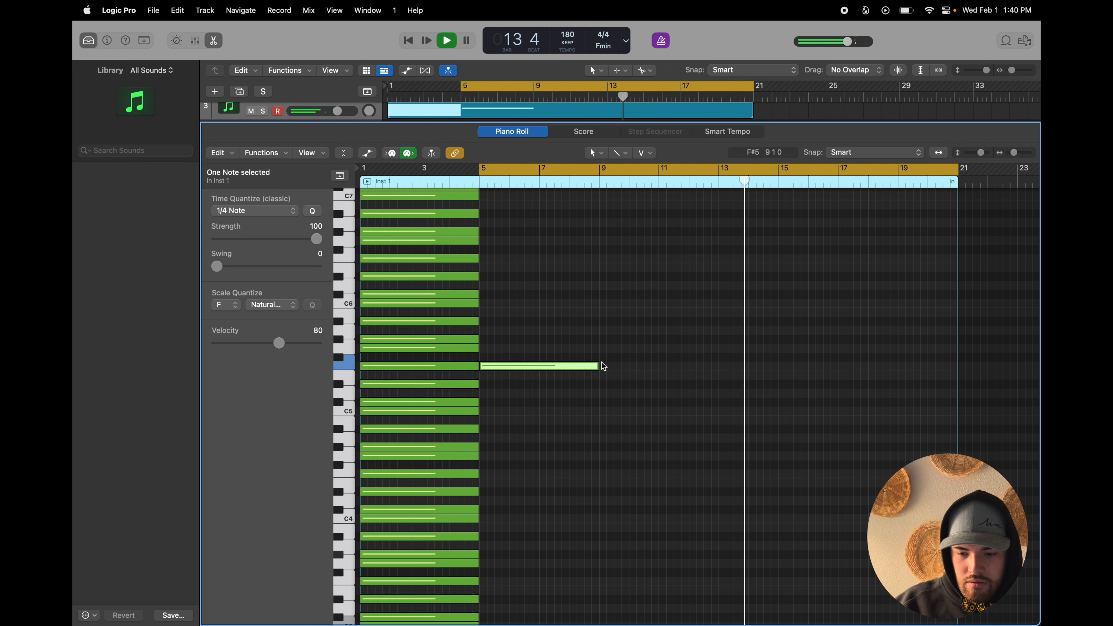
pyautogui.moveTo(602, 367); pyautogui.dragTo(502, 382)
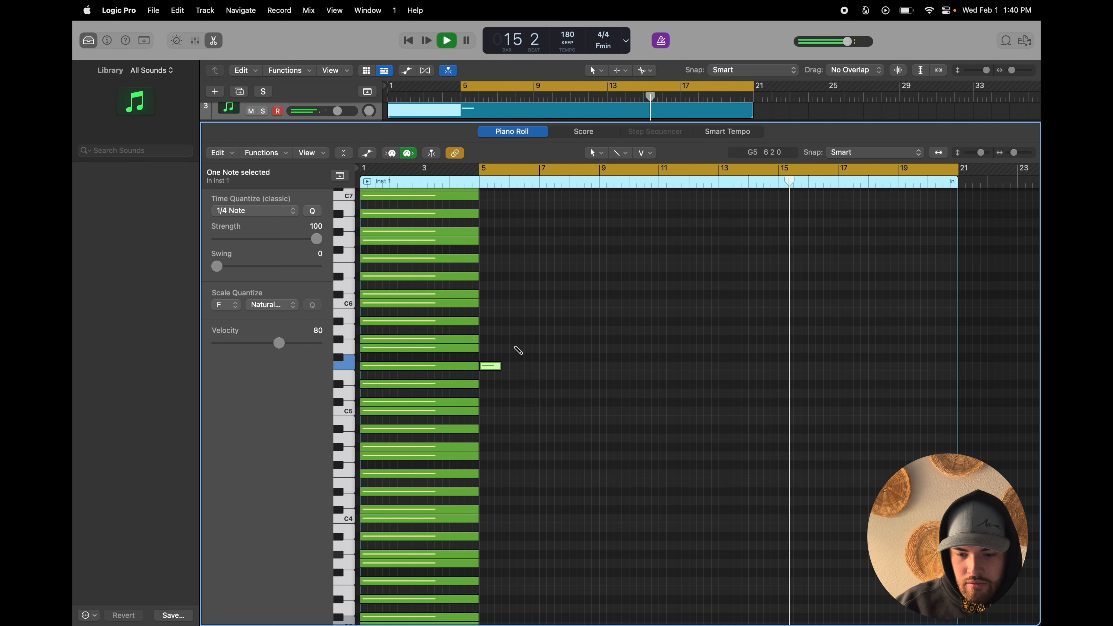
# - Add three-beat notes: G#5 at bar 6, F5 at bar 6 beat 2, and B5 at bar 7
pyautogui.click(514, 339)
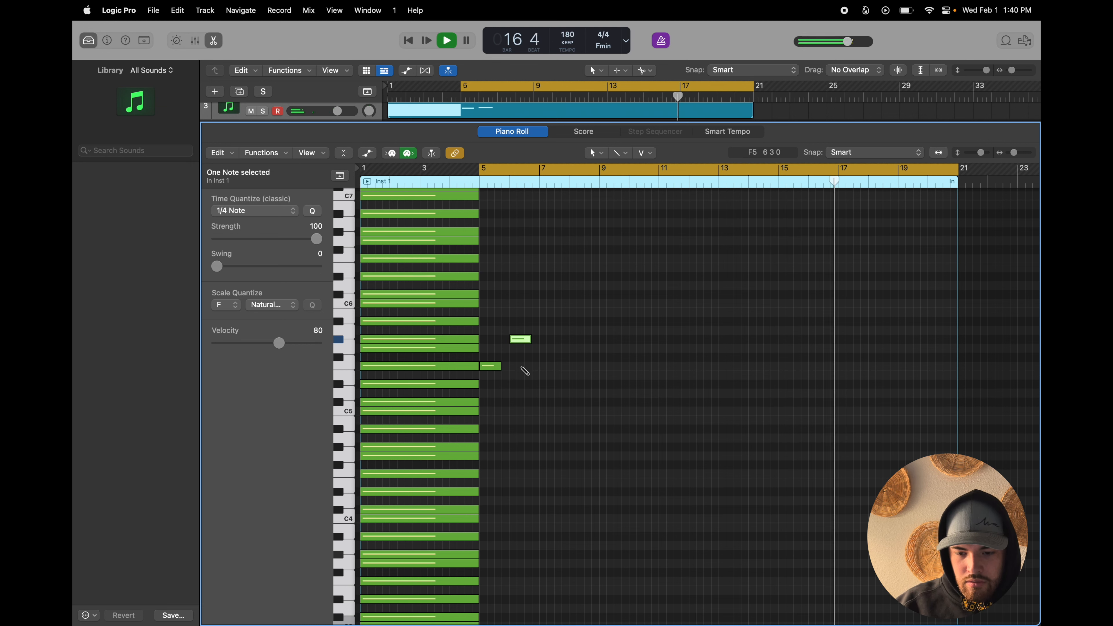
pyautogui.click(528, 366)
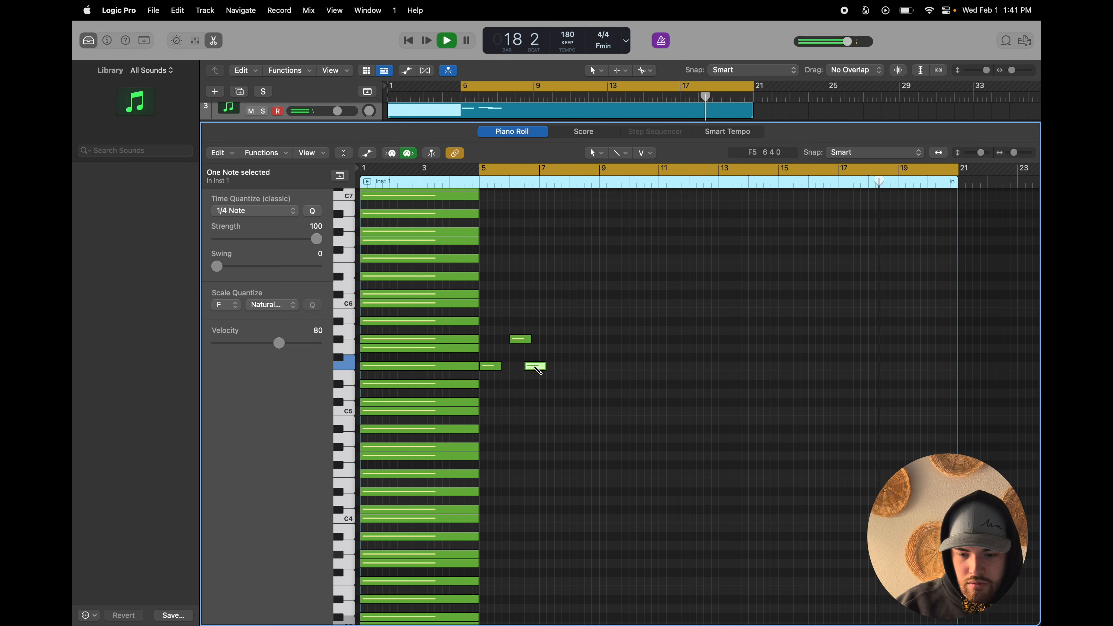
pyautogui.moveTo(531, 369); pyautogui.dragTo(523, 368)
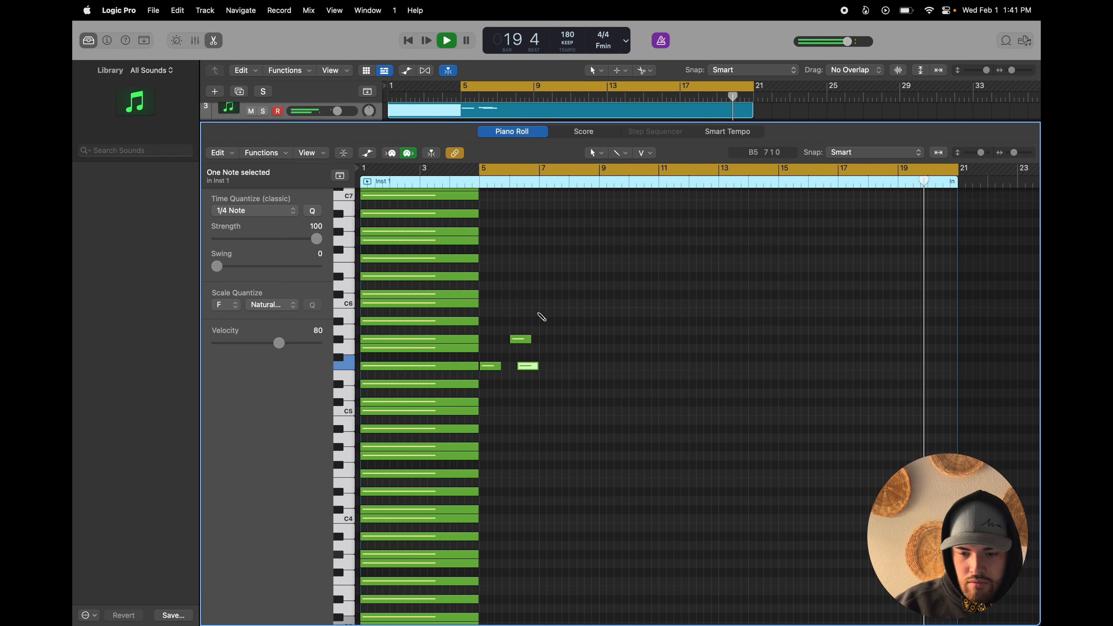
pyautogui.click(544, 313)
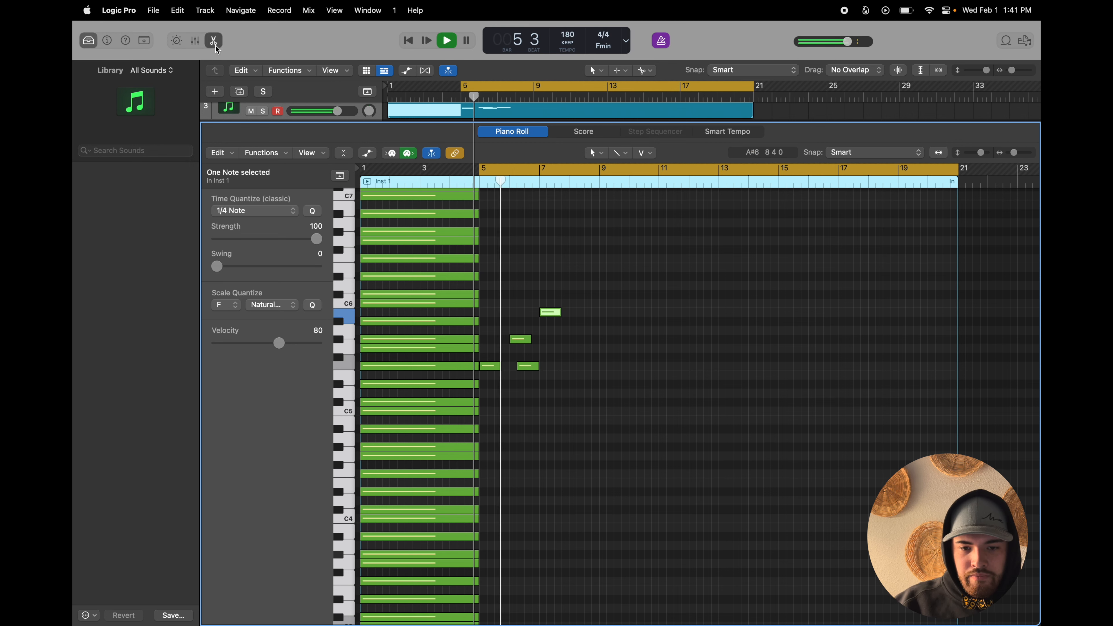
# - Load the A Good Feeling BN patch from the Keys type in the Inst 3 track's Electra synth
pyautogui.click(215, 45)
pyautogui.doubleClick(300, 163)
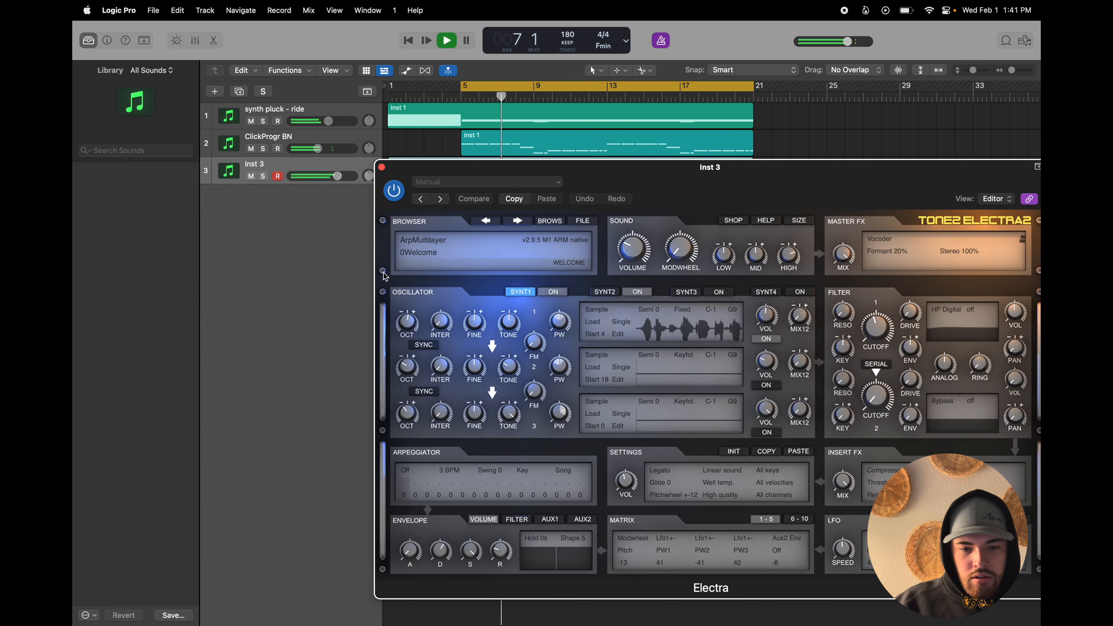
pyautogui.click(551, 221)
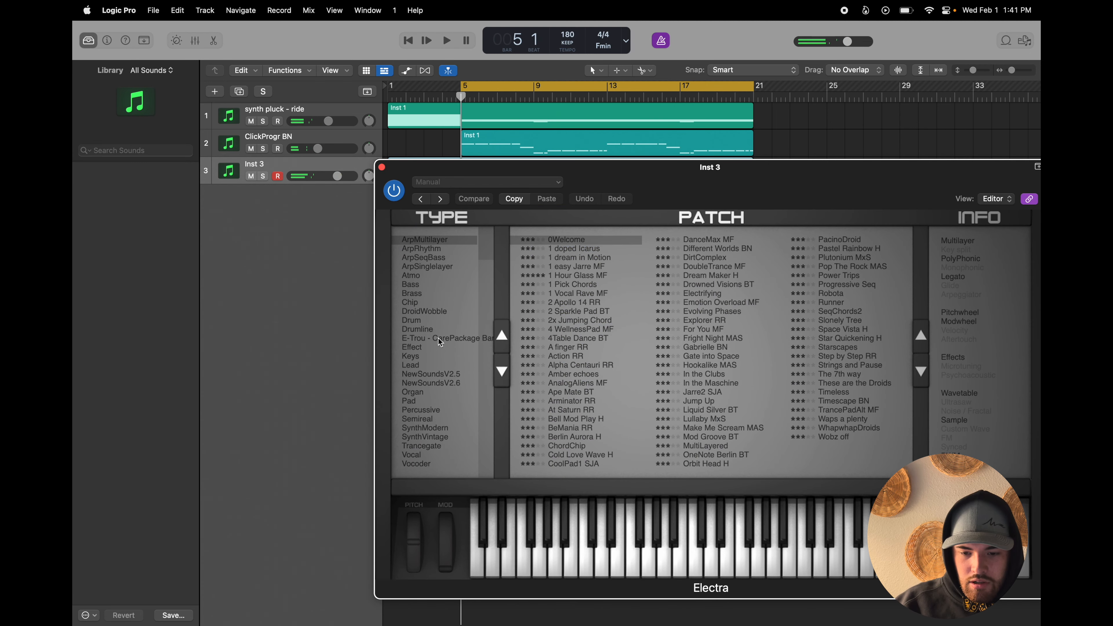
pyautogui.click(418, 351)
pyautogui.click(412, 357)
pyautogui.click(636, 333)
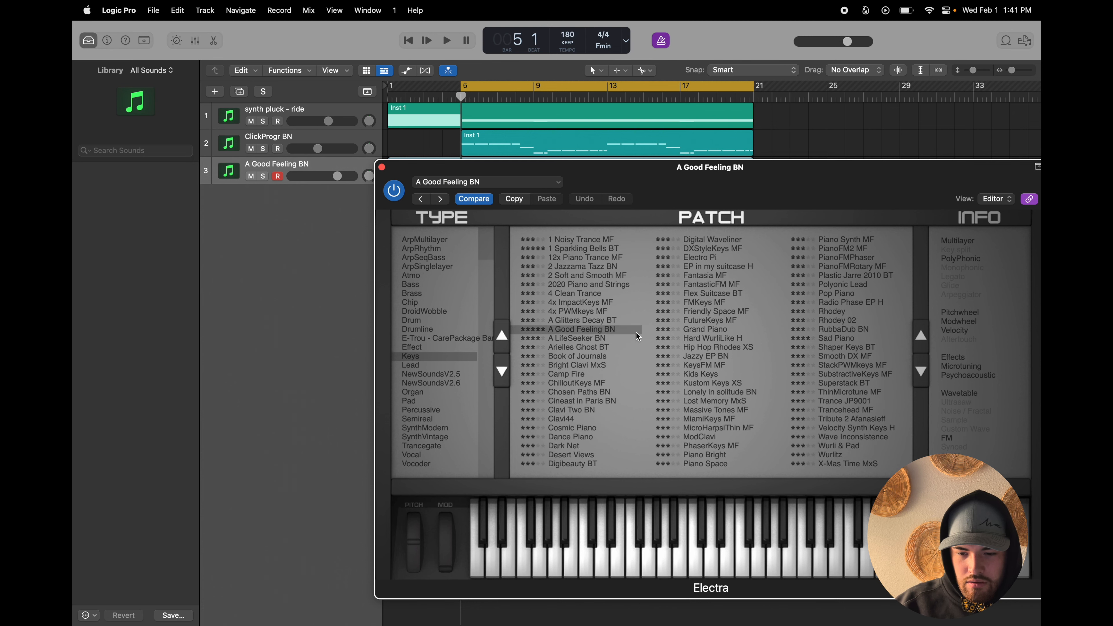
pyautogui.click(381, 168)
# - Reopen the third track's region in the Piano Roll, raise the four melody notes one octave, and listen back
pyautogui.doubleClick(493, 177)
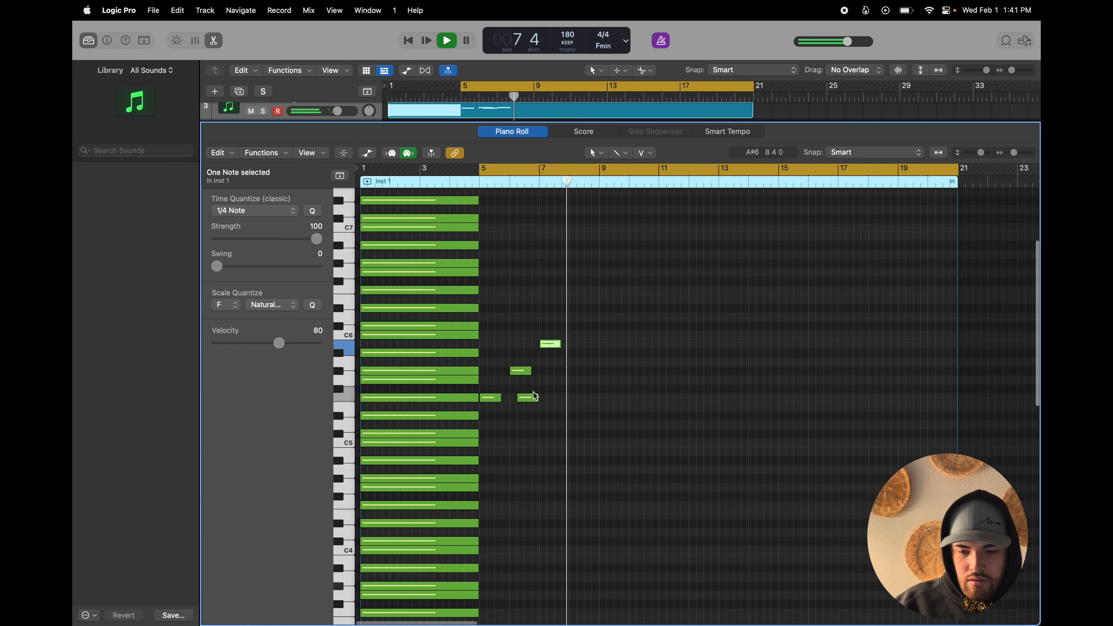
pyautogui.press('space')
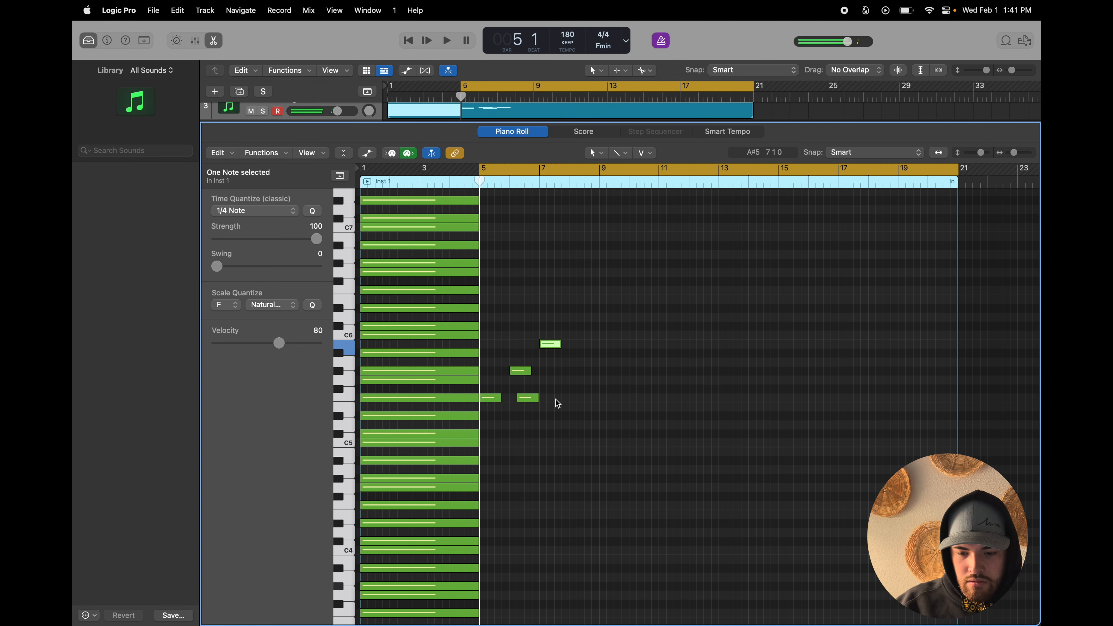
pyautogui.moveTo(581, 319); pyautogui.dragTo(486, 403)
pyautogui.hotkey('alt', 'shift', 'Up')
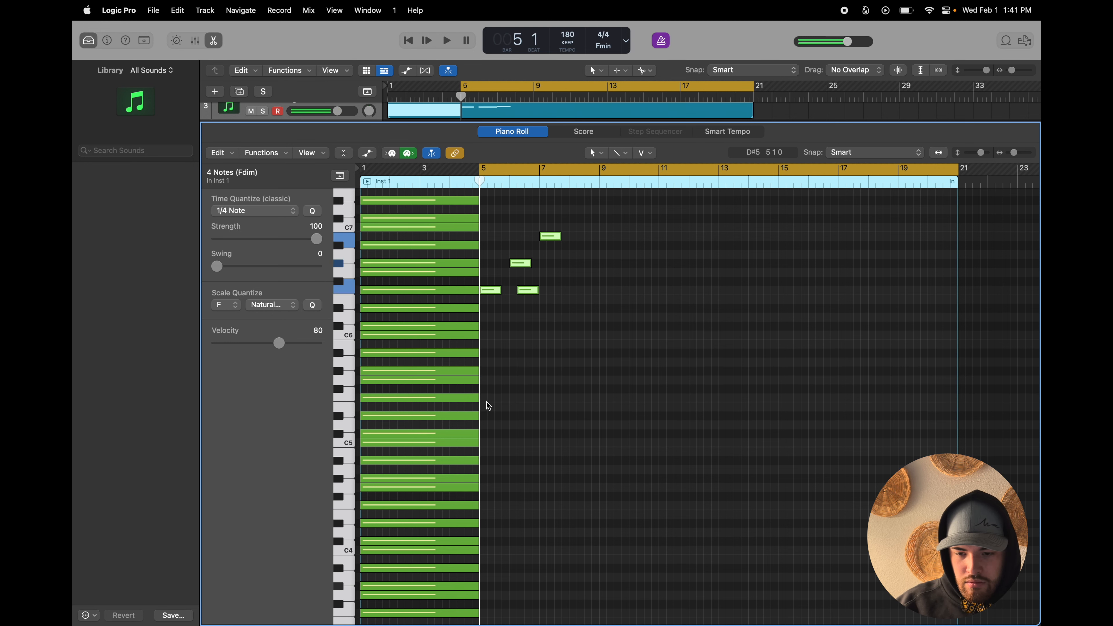
pyautogui.press('space')
pyautogui.scroll(2, 529, 322)
pyautogui.press('space')
# - Move the G#6 melody note down to G6 and one beat earlier to bar 5 beat 4, and listen back
pyautogui.scroll(1, 529, 323)
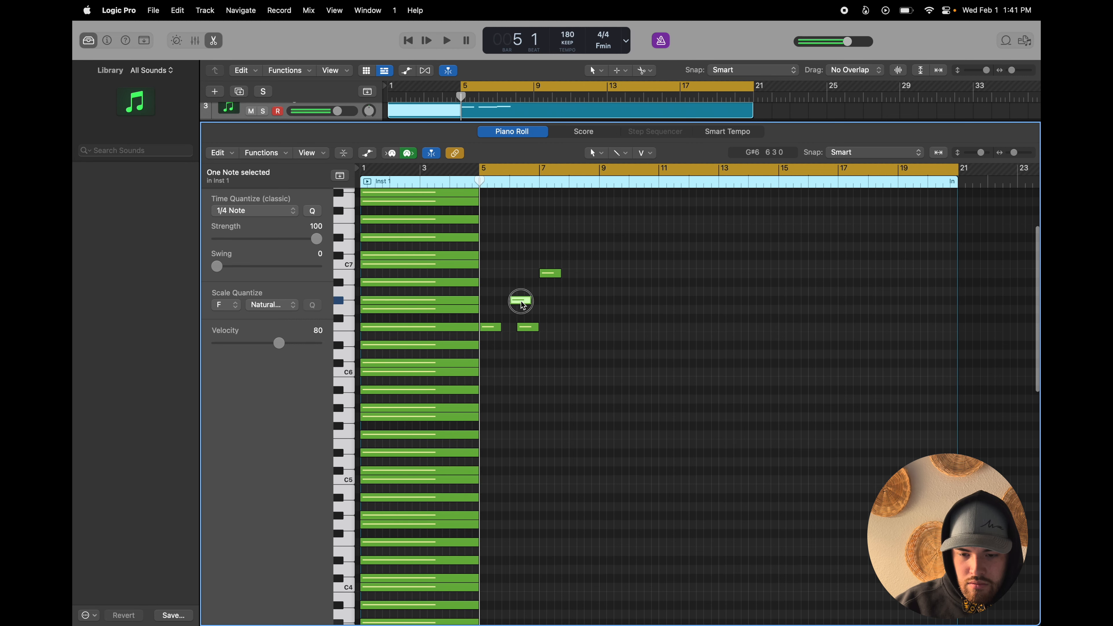
pyautogui.moveTo(522, 305); pyautogui.dragTo(514, 310)
pyautogui.press('space')
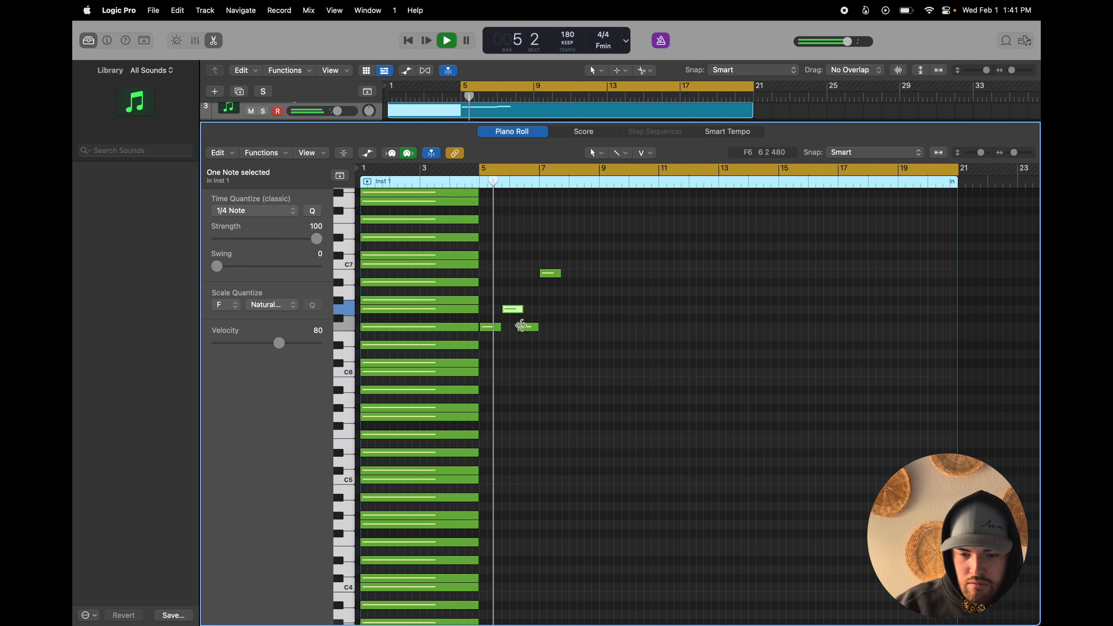
pyautogui.press('space')
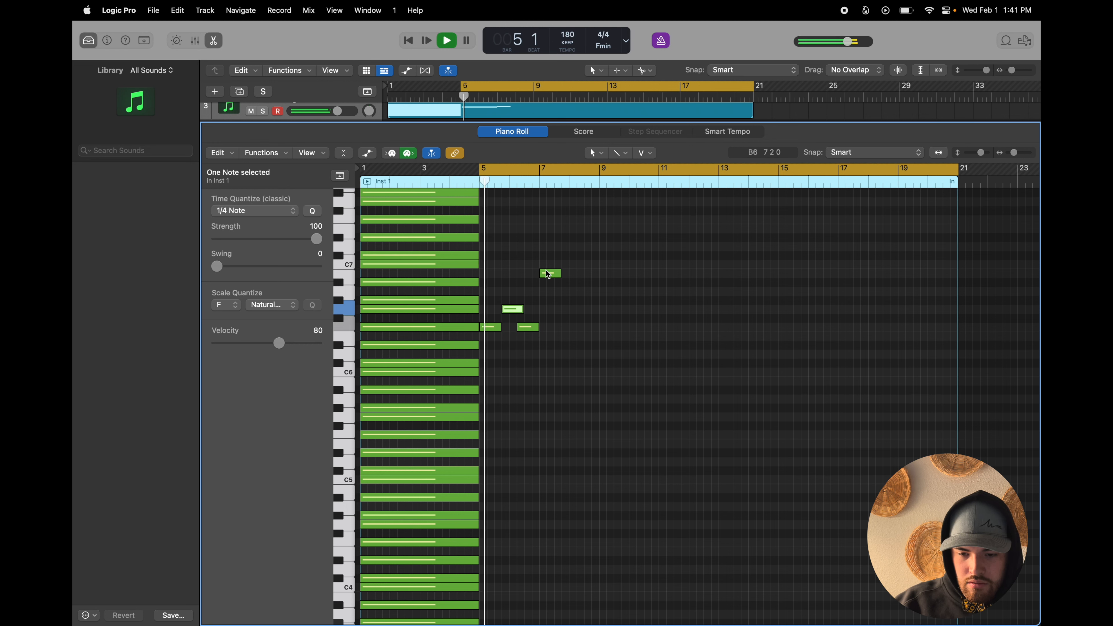
# - Lower the last melody note to A#6 and shift it one beat earlier to bar 6 beat 4, checking playback
pyautogui.press('space')
pyautogui.moveTo(548, 275)
pyautogui.mouseDown()
pyautogui.moveTo(542, 303)
pyautogui.moveTo(546, 286)
pyautogui.mouseUp()
pyautogui.press('space')
pyautogui.press('space')
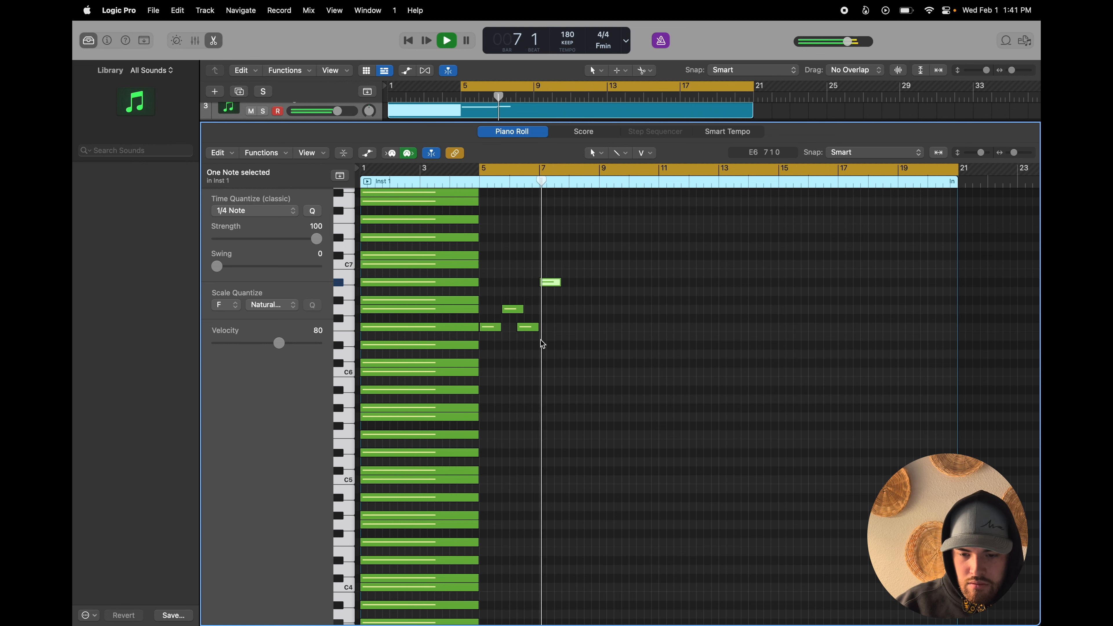
pyautogui.press('space')
pyautogui.moveTo(550, 282); pyautogui.dragTo(544, 284)
pyautogui.press('space')
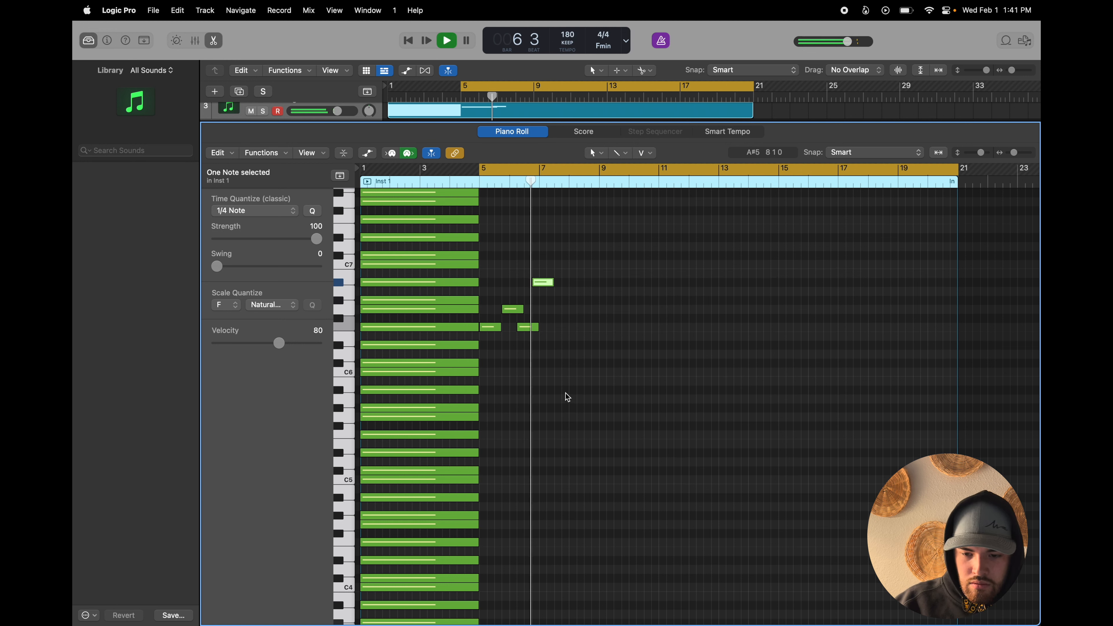
pyautogui.press('space')
# - Audition the last melody note at G#6, and raise it to C7
pyautogui.moveTo(542, 289); pyautogui.dragTo(540, 301)
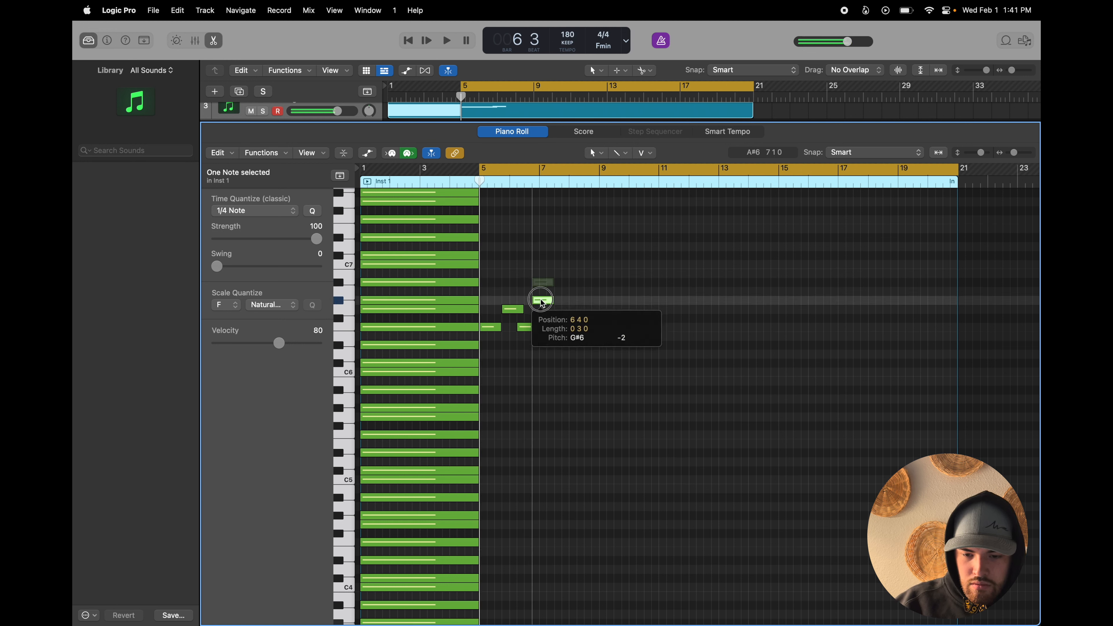
pyautogui.press('space')
pyautogui.click(540, 303)
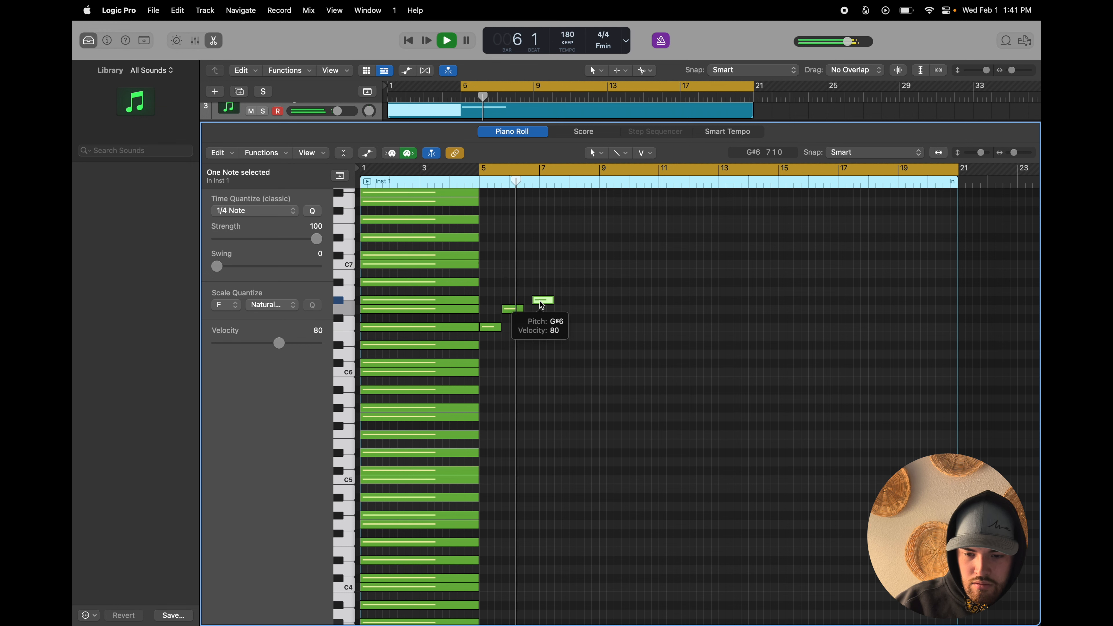
pyautogui.press('space')
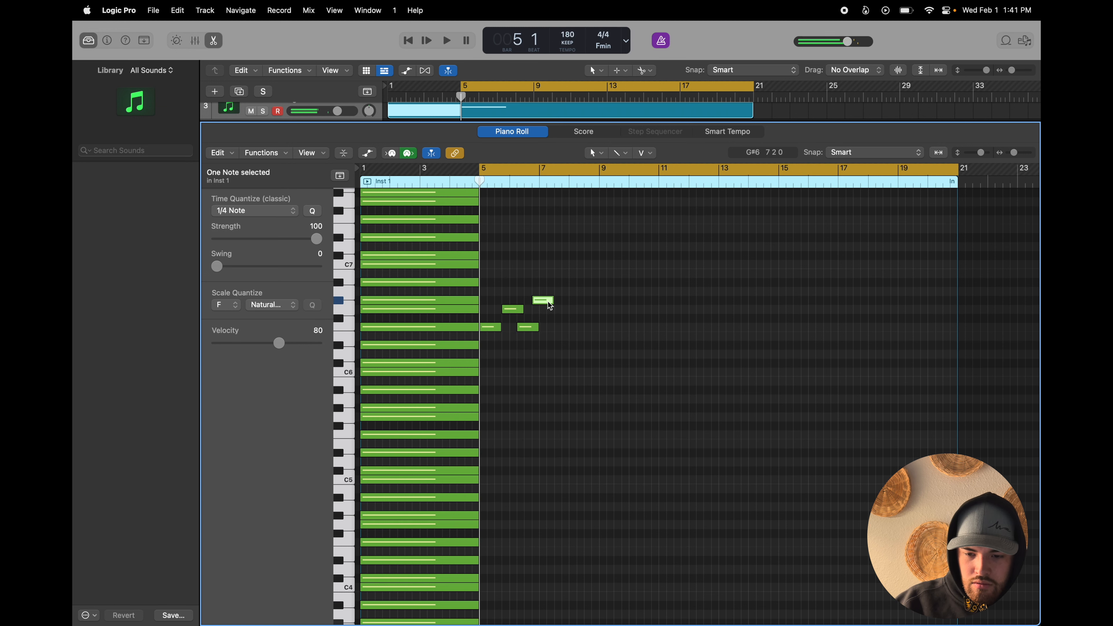
pyautogui.moveTo(541, 297); pyautogui.dragTo(544, 264)
pyautogui.press('space')
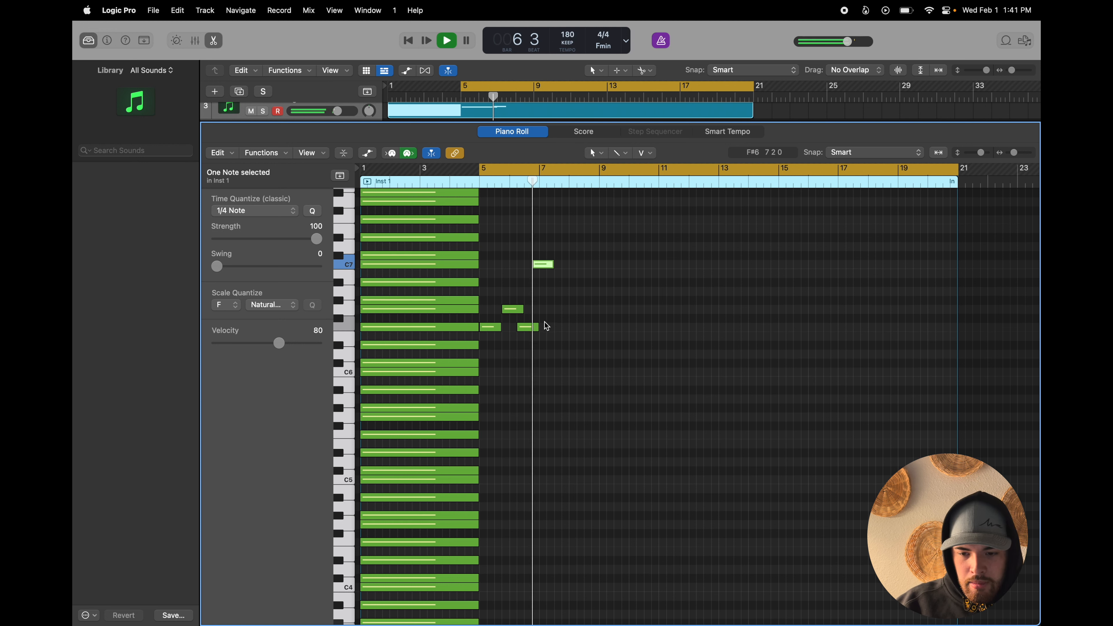
# - Add two three-beat A#6 notes, at bar 7 beat 3 and bar 8 beat 2, and play the melody
pyautogui.keyDown('super'); pyautogui.click(572, 282); pyautogui.keyUp('super')
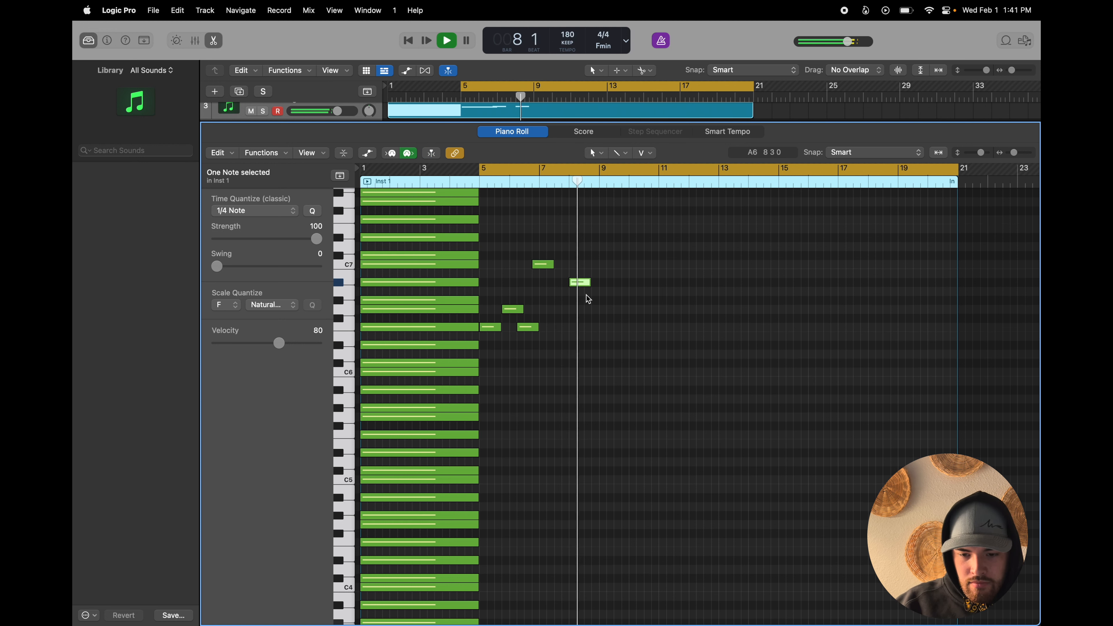
pyautogui.press('space')
pyautogui.press('space')
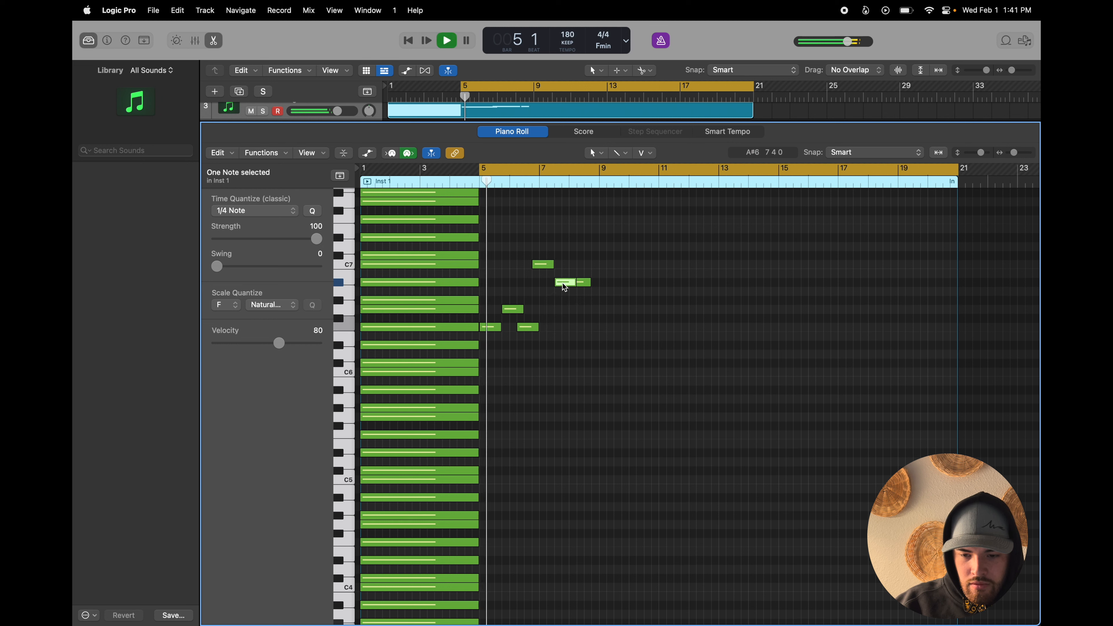
pyautogui.moveTo(560, 284); pyautogui.dragTo(599, 286)
pyautogui.press('space')
pyautogui.press('space')
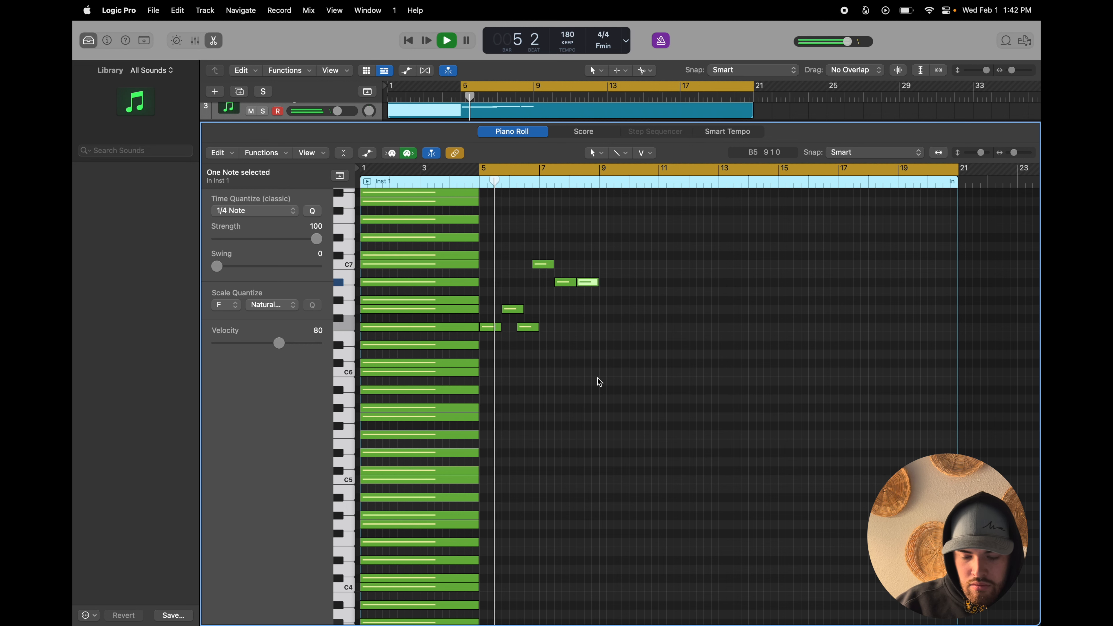
# - Add a three-beat G#6 note at bar 8 beat 3 and a three-beat D6 note at bar 9 beat 2
pyautogui.keyDown('super'); pyautogui.click(588, 309); pyautogui.keyUp('super')
pyautogui.moveTo(592, 309); pyautogui.dragTo(592, 300)
pyautogui.press('space')
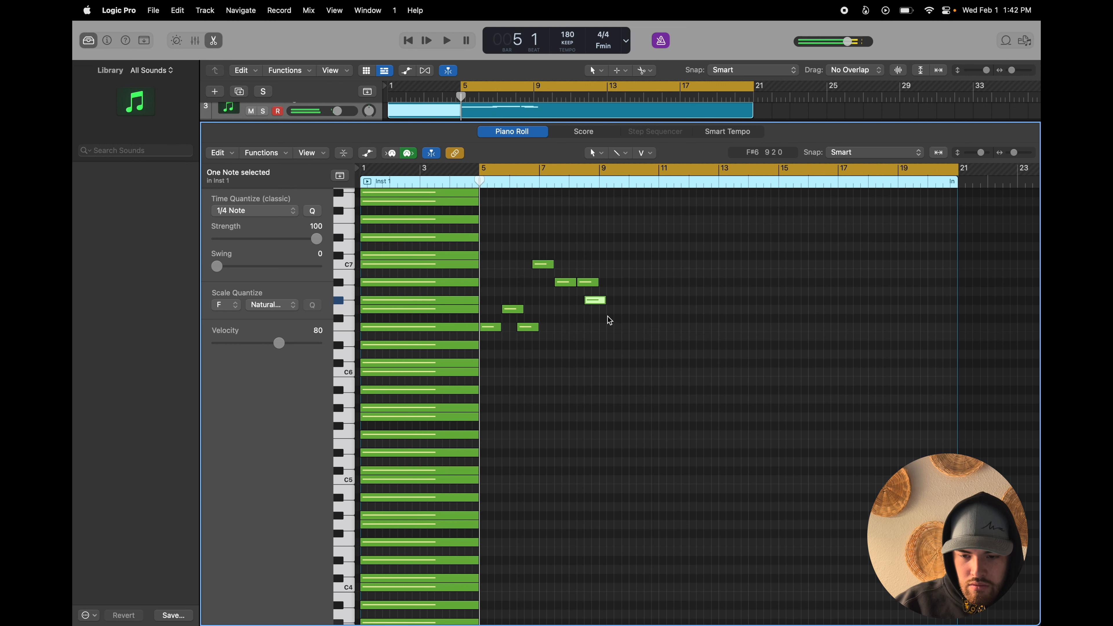
pyautogui.click(613, 326)
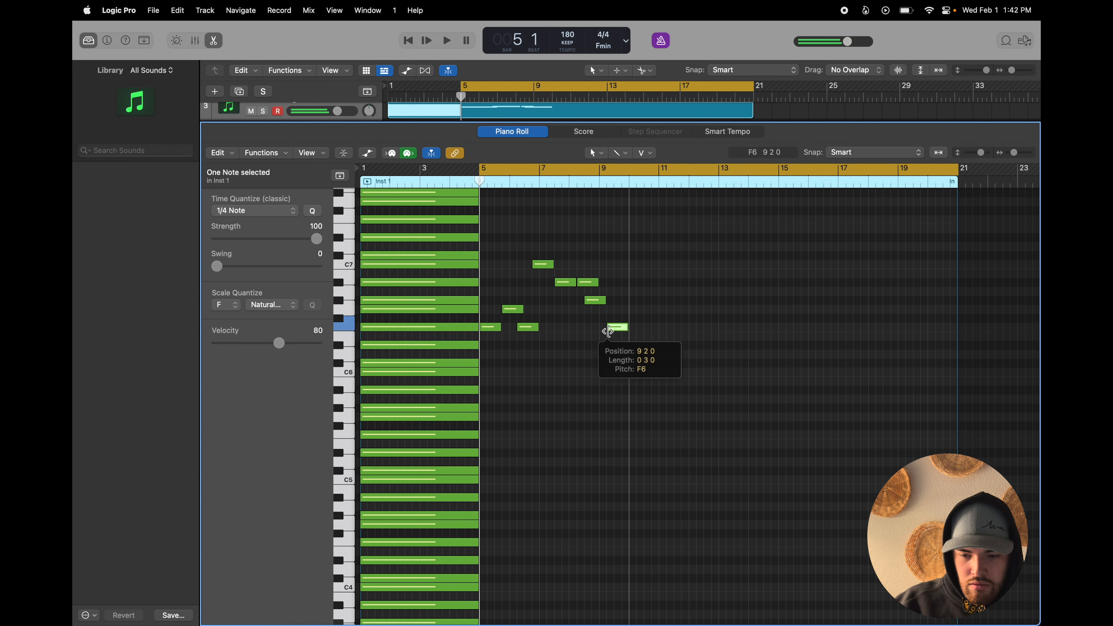
pyautogui.moveTo(617, 327); pyautogui.dragTo(618, 355)
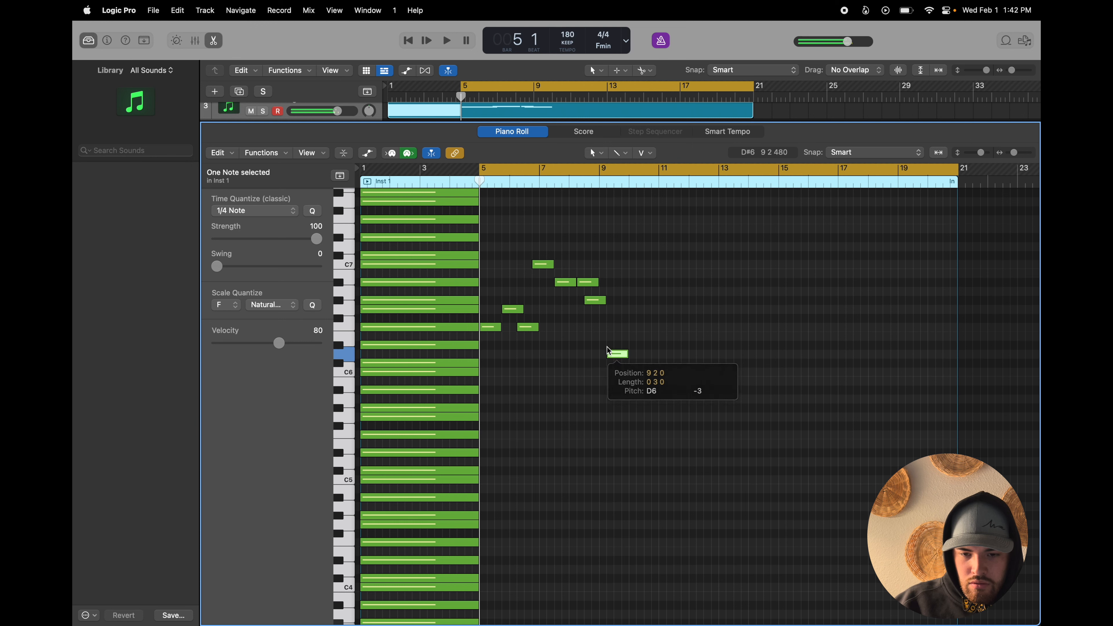
# - Open the ClickProgr BN region in the Piano Roll and audition its F1 and C1 bass notes with playback
pyautogui.press('e')
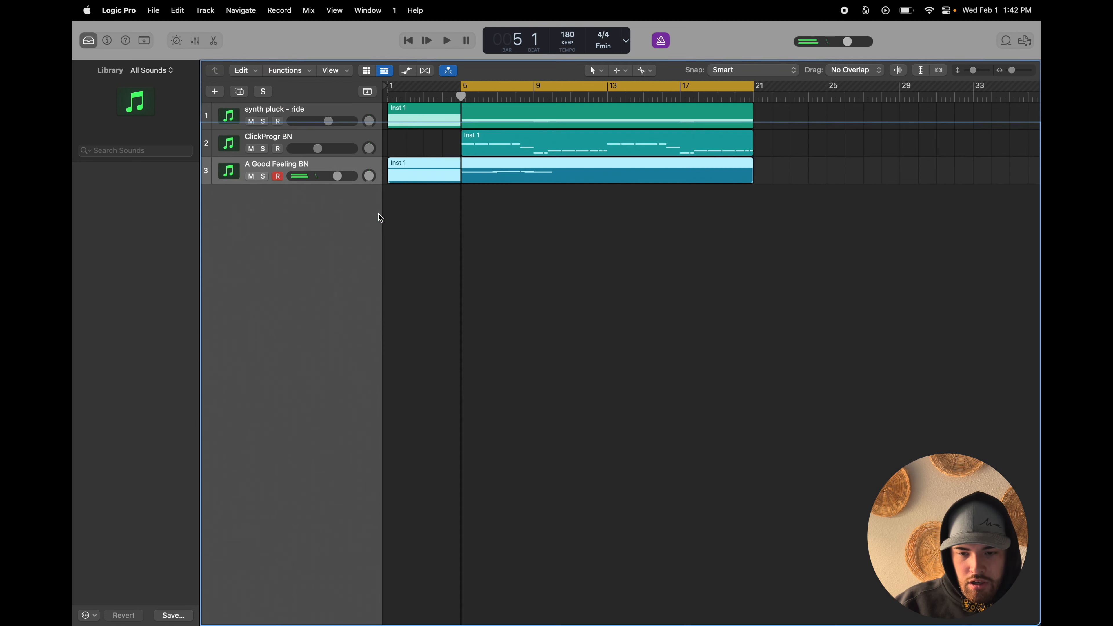
pyautogui.doubleClick(530, 143)
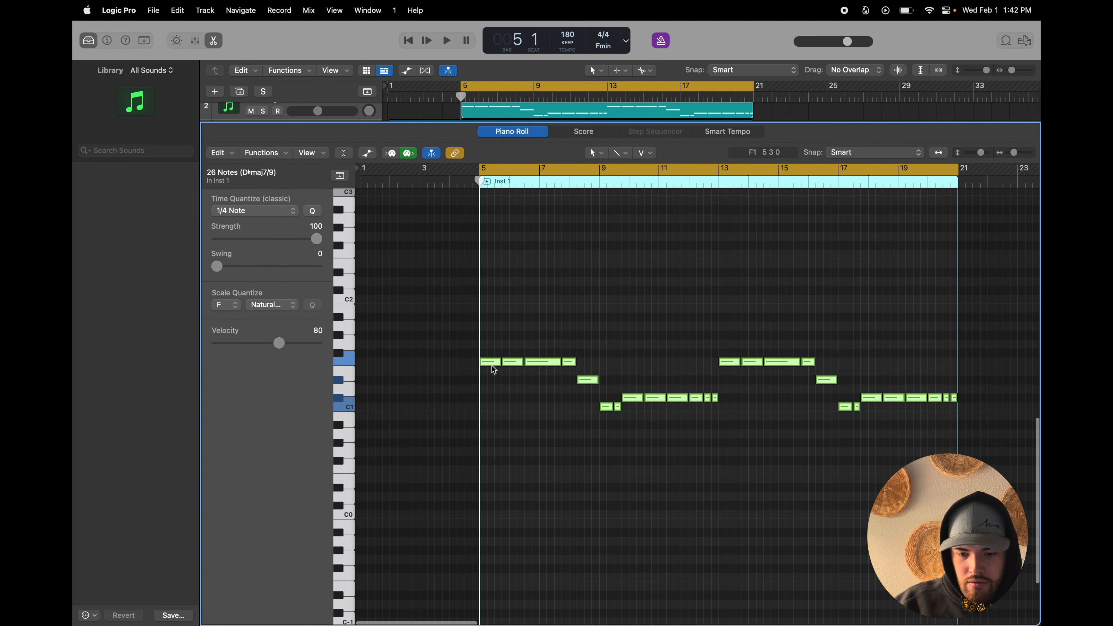
pyautogui.click(491, 368)
pyautogui.click(490, 363)
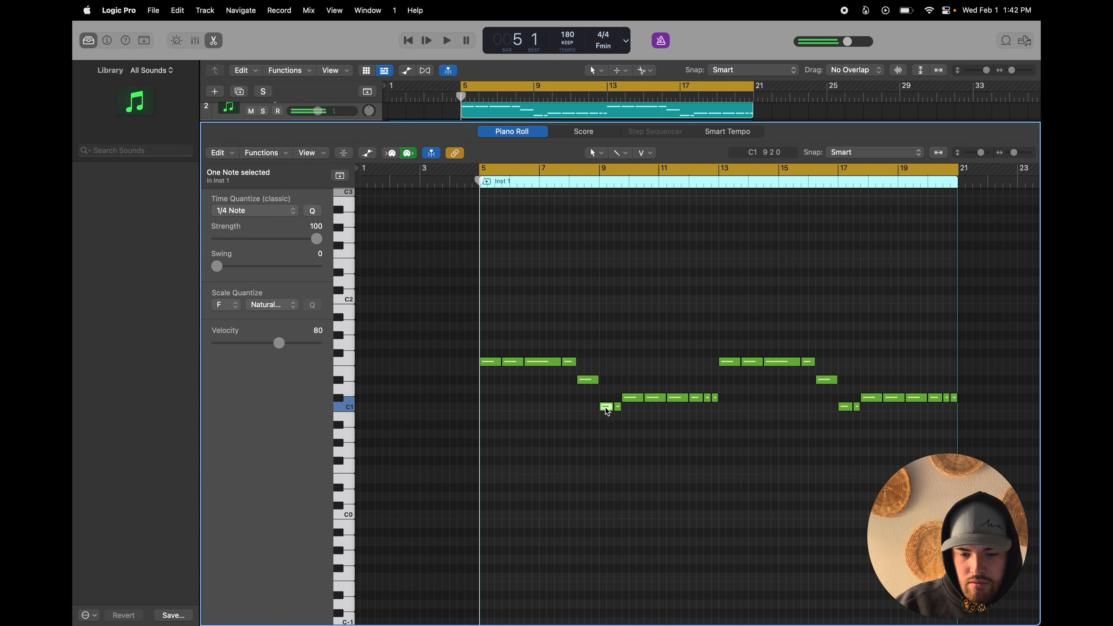
pyautogui.press('space')
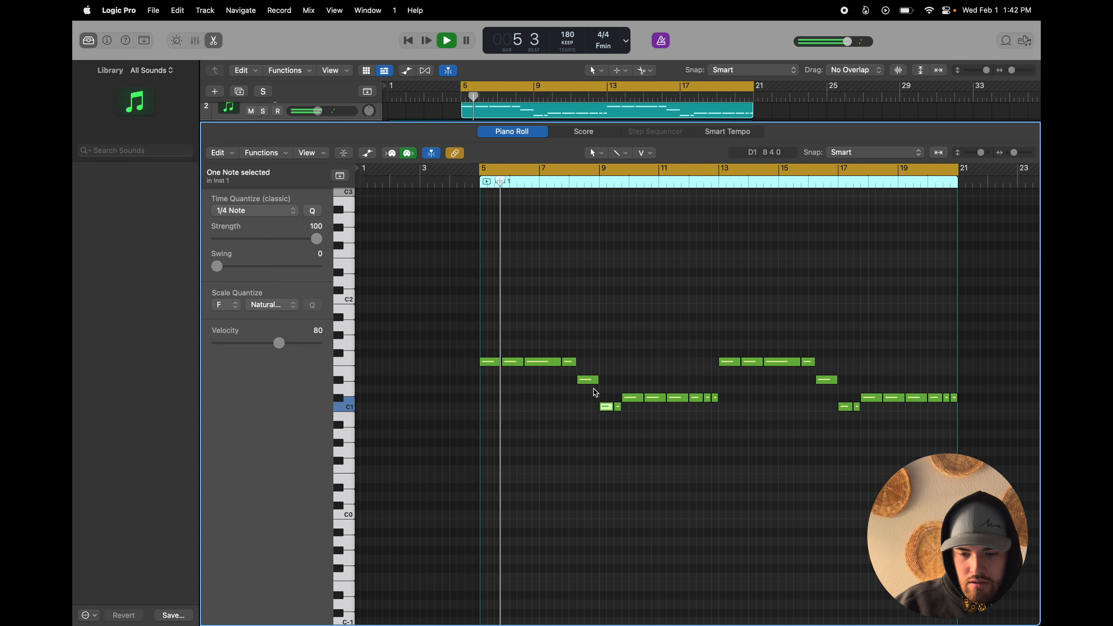
pyautogui.click(728, 362)
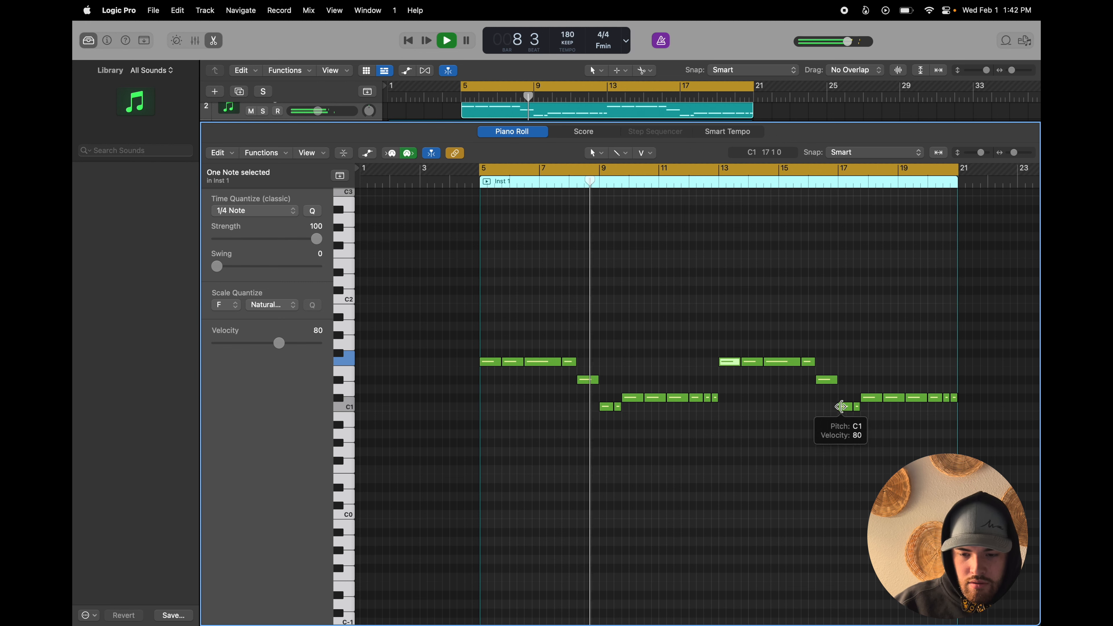
# - Stop playback and examine the synth pluck - ride region's chords in the Piano Roll
pyautogui.press('space')
pyautogui.press('e')
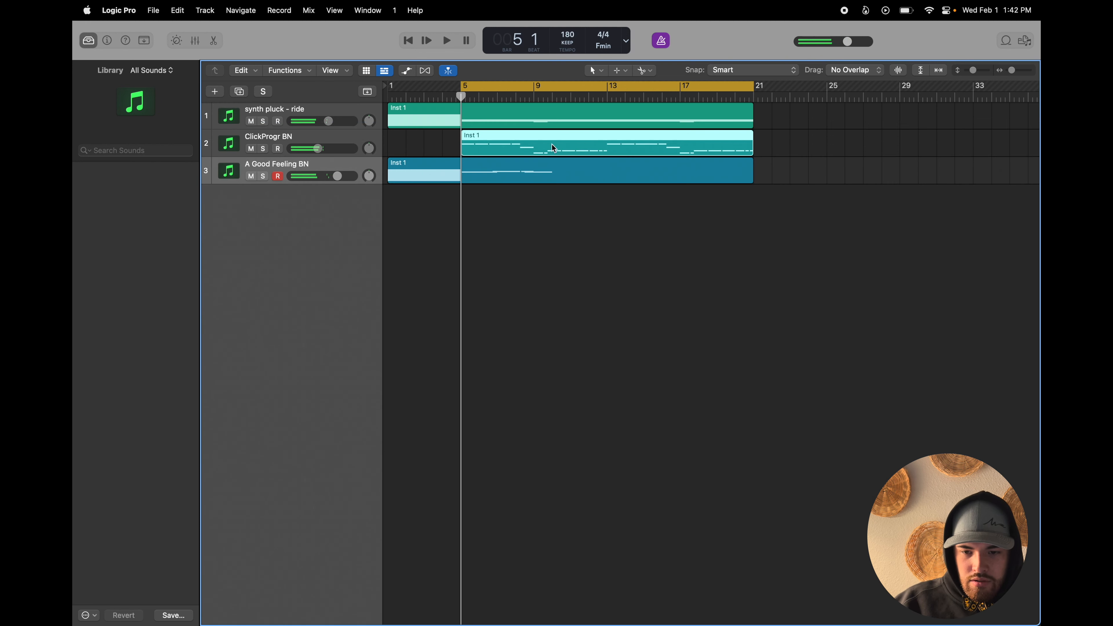
pyautogui.click(489, 116)
pyautogui.press('e')
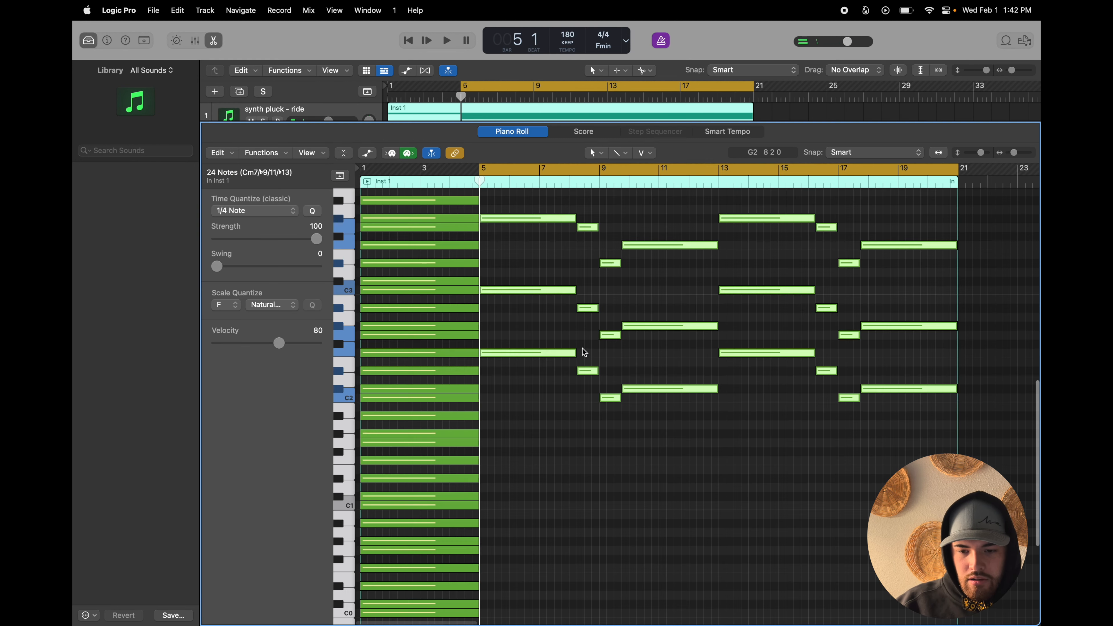
pyautogui.click(210, 44)
# - Open the A Good Feeling BN region, lower its last note to C6, and add a three-beat C#6 note at bar 9 beat 4
pyautogui.click(529, 179)
pyautogui.press('e')
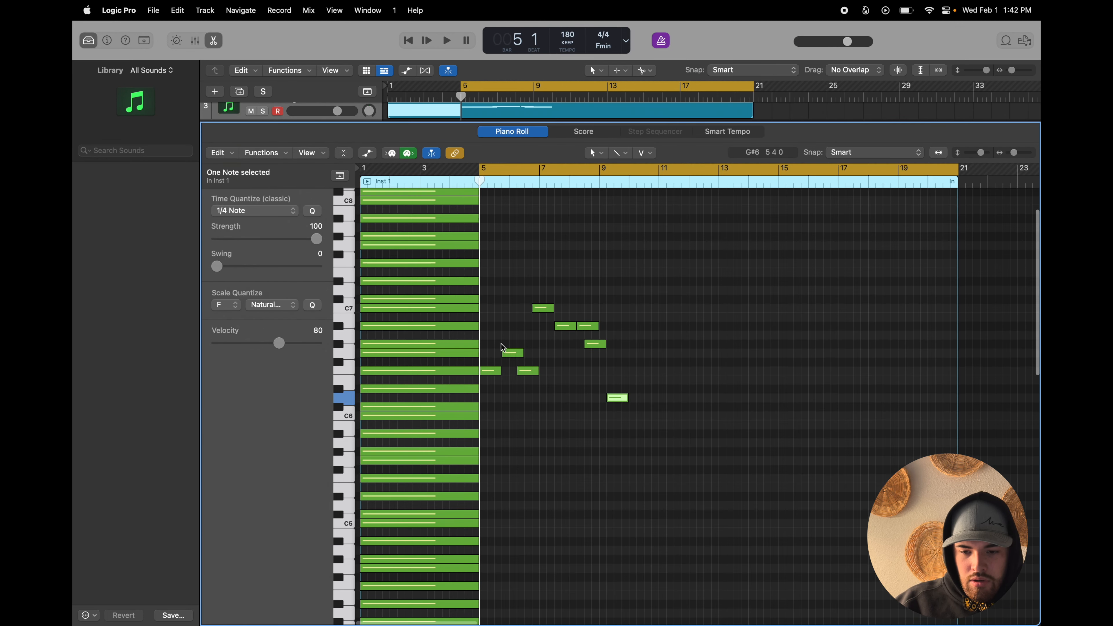
pyautogui.press('space')
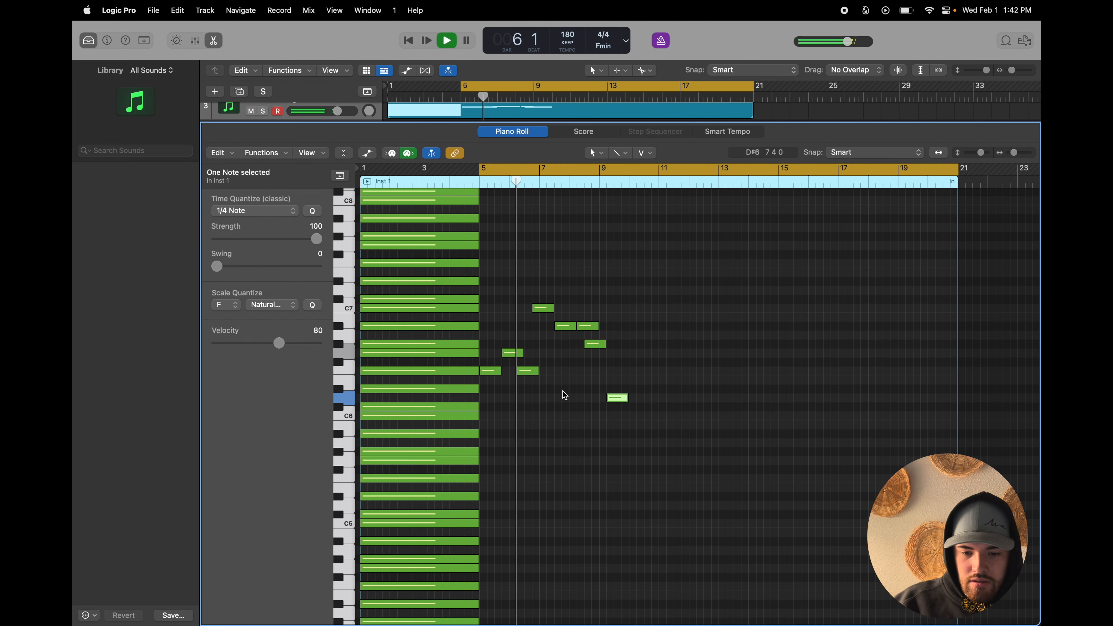
pyautogui.moveTo(622, 398); pyautogui.dragTo(624, 417)
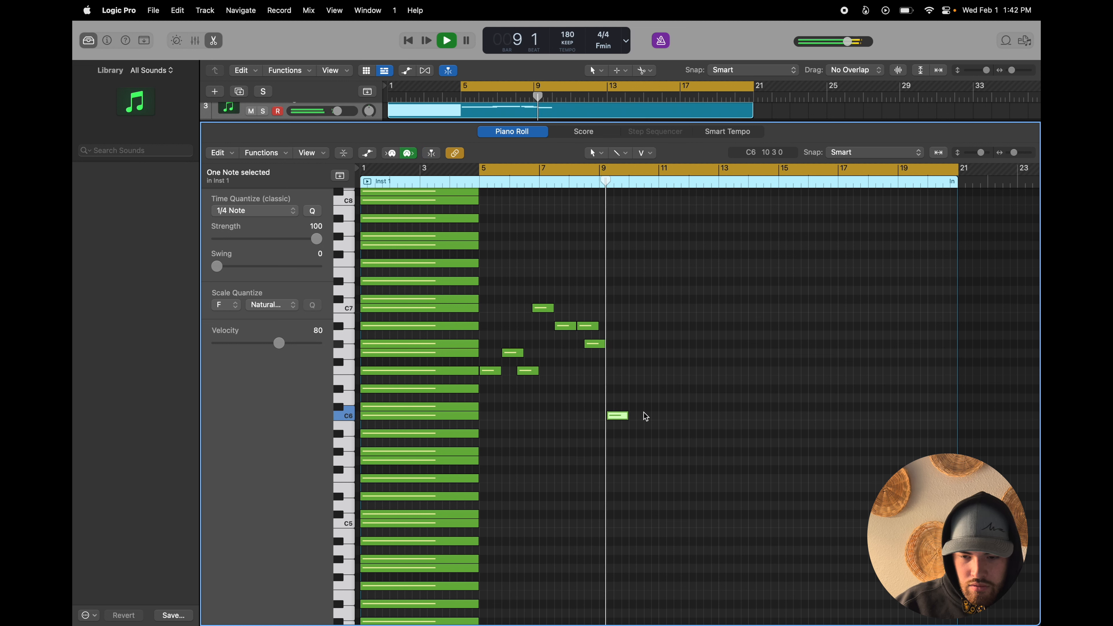
pyautogui.press('space')
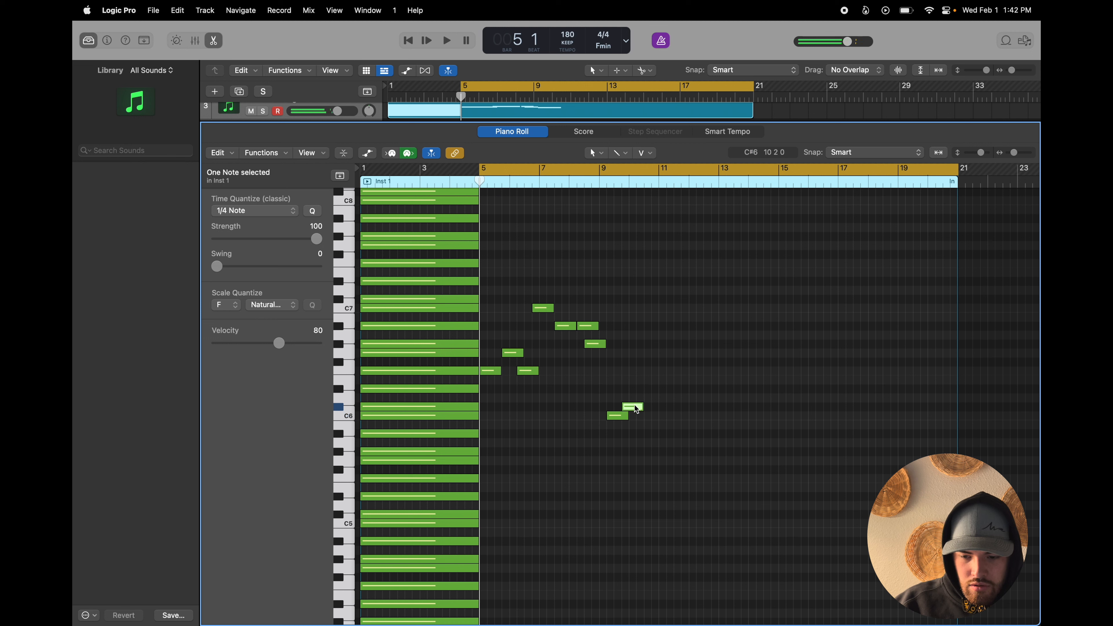
pyautogui.moveTo(636, 408)
pyautogui.mouseDown()
pyautogui.moveTo(650, 410)
pyautogui.moveTo(631, 409)
pyautogui.mouseUp()
pyautogui.press('space')
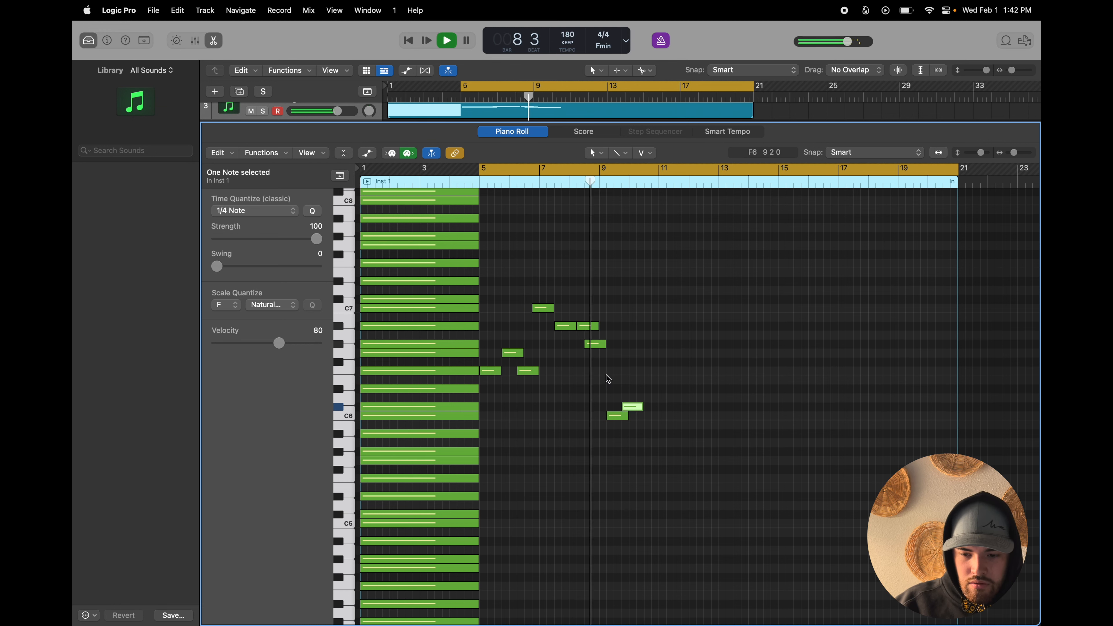
# - Move the C6 and C#6 notes to bar 9 beats 1 and 3, and add a three-beat D#6 note at bar 10 beat 2
pyautogui.press('space')
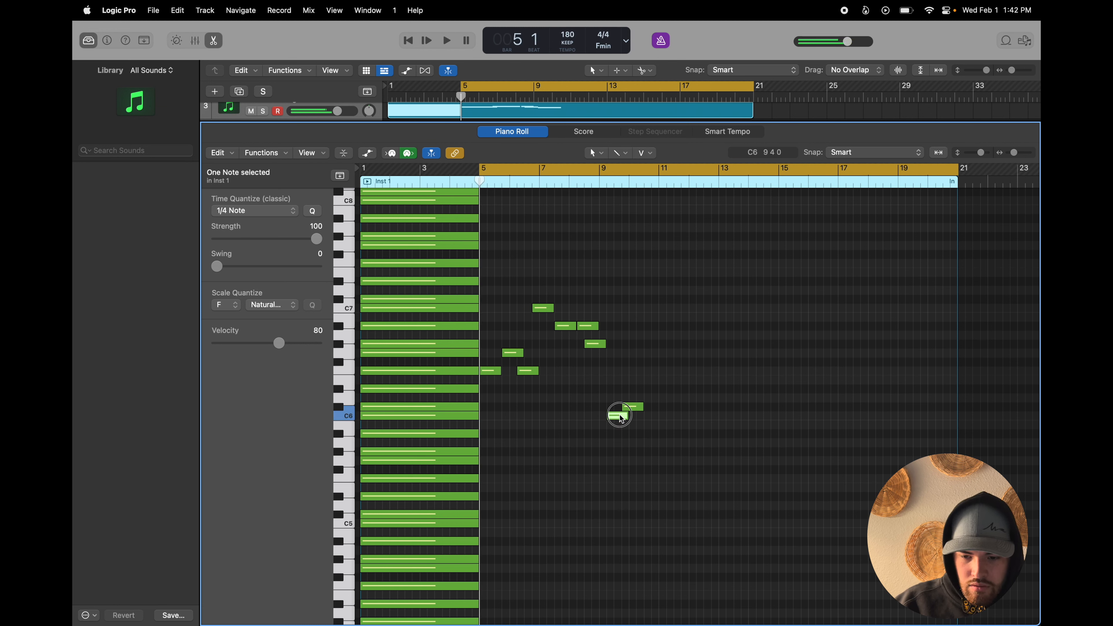
pyautogui.moveTo(621, 416); pyautogui.dragTo(649, 389)
pyautogui.press('space')
pyautogui.doubleClick(628, 380)
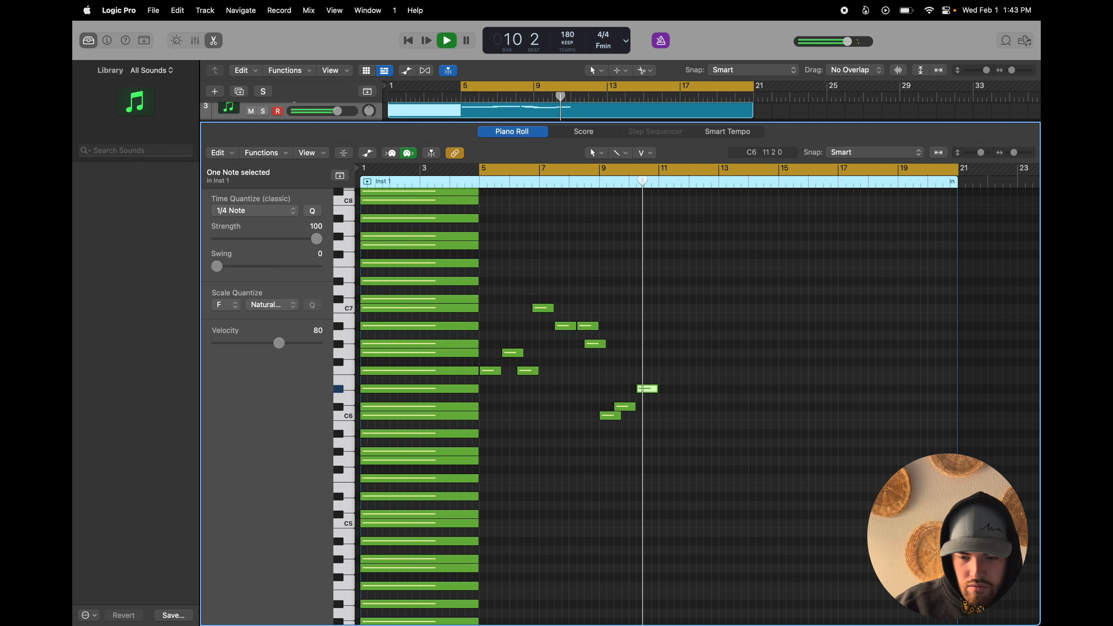
pyautogui.press('space')
pyautogui.press('space')
# - Rearrange the phrase with D#6 at bar 9 beat 3 and C#6 notes at bar 9 beat 4 and bar 10 beat 3
pyautogui.click(623, 405)
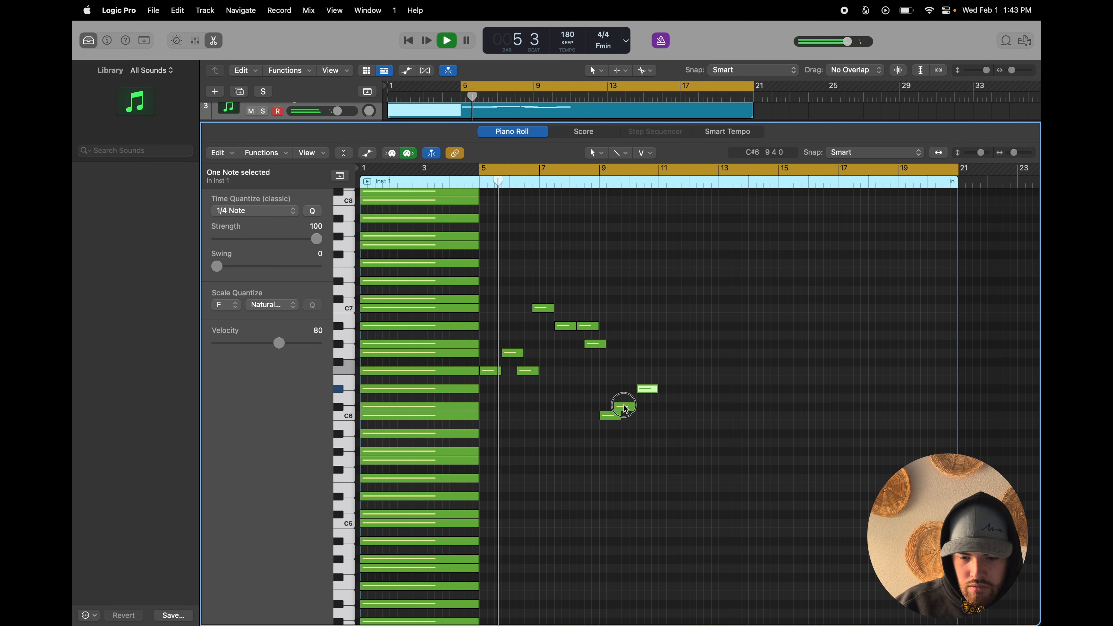
pyautogui.moveTo(625, 409); pyautogui.dragTo(655, 410)
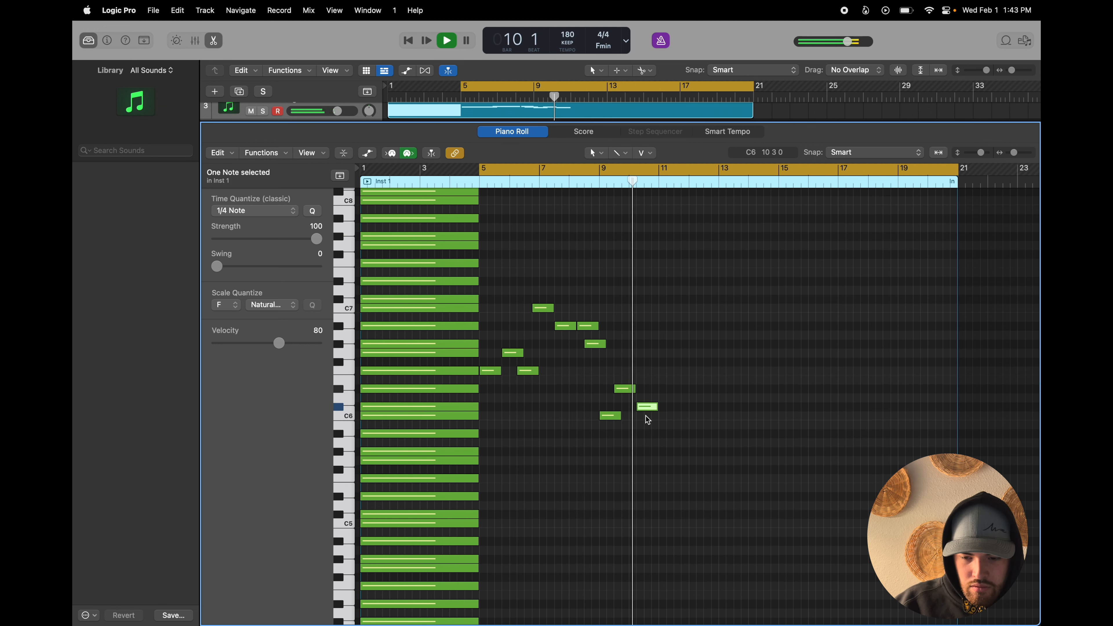
pyautogui.moveTo(647, 407)
pyautogui.mouseDown()
pyautogui.moveTo(716, 425)
pyautogui.moveTo(655, 409)
pyautogui.mouseUp()
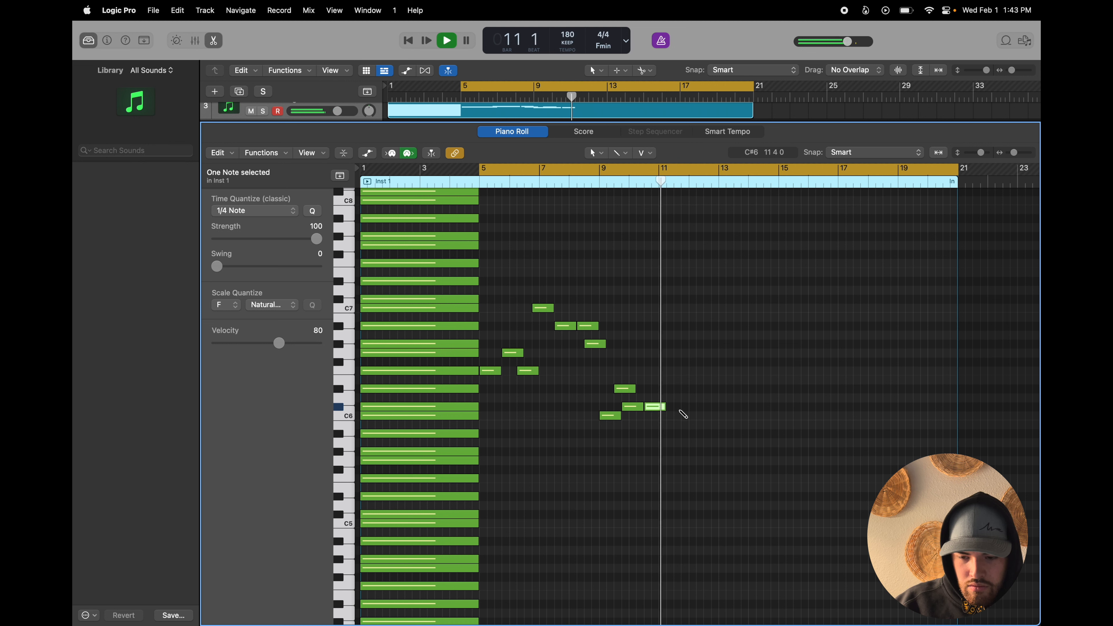
# - Add three-beat C#6 notes at bar 11 beat 2 and bar 12 beat 1, and an F6 note at bar 10 beat 4
pyautogui.click(693, 407)
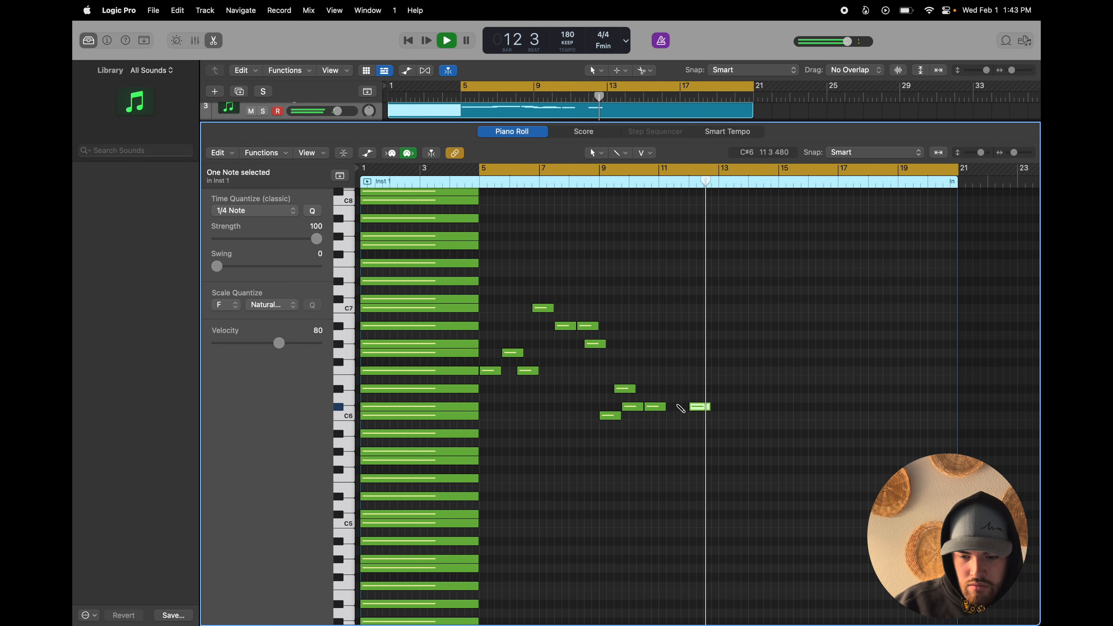
pyautogui.moveTo(681, 407); pyautogui.dragTo(659, 374)
pyautogui.click(660, 397)
# - Add three-beat C6 notes at bar 11 beat 3 and bar 12 beat 2, and play the melody
pyautogui.keyDown('super'); pyautogui.click(661, 425); pyautogui.keyUp('super')
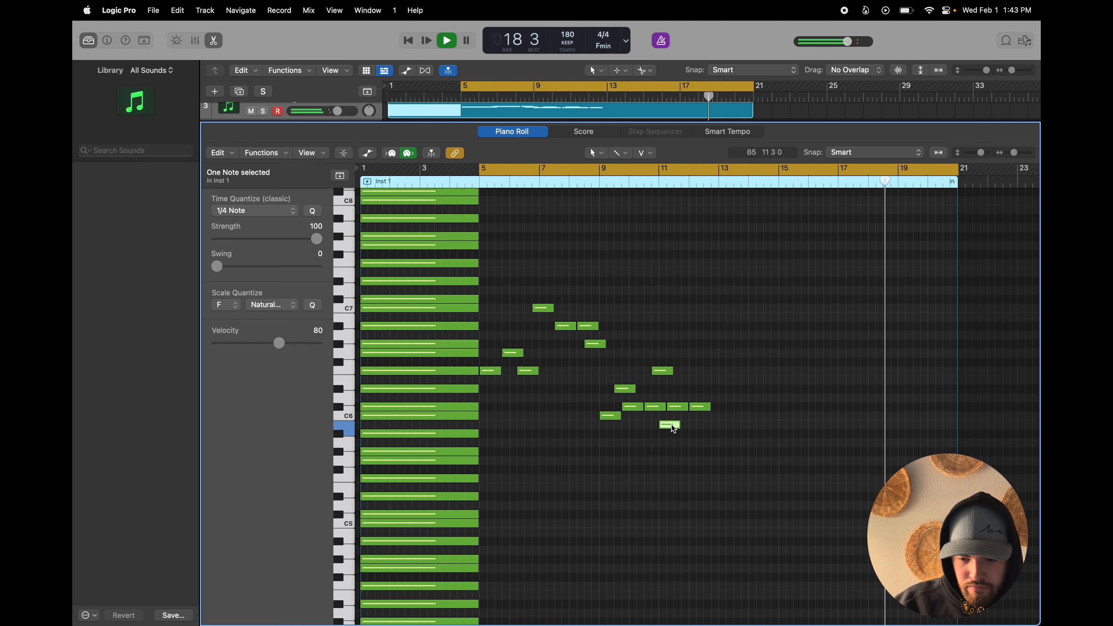
pyautogui.moveTo(673, 428); pyautogui.dragTo(687, 434)
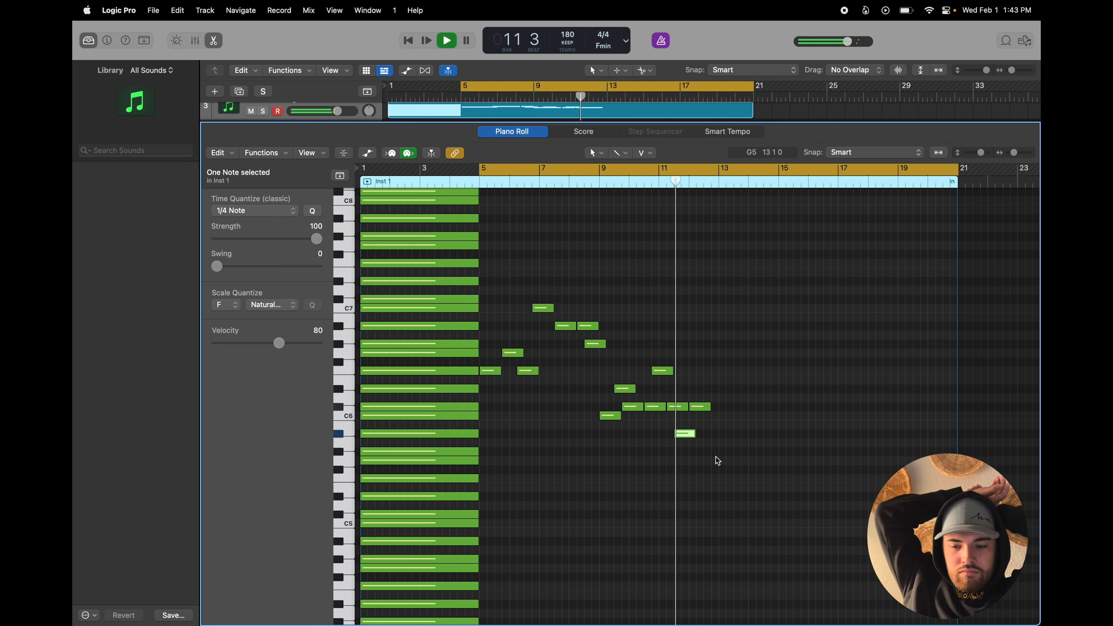
pyautogui.moveTo(685, 433); pyautogui.dragTo(685, 415)
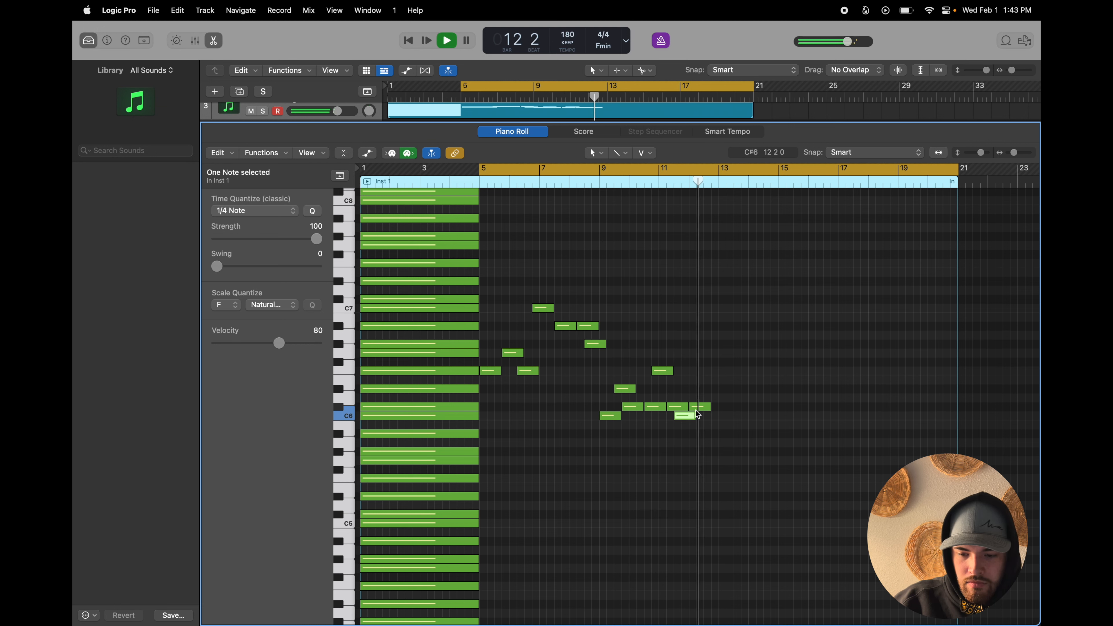
pyautogui.keyDown('super'); pyautogui.click(705, 417); pyautogui.keyUp('super')
pyautogui.press('space')
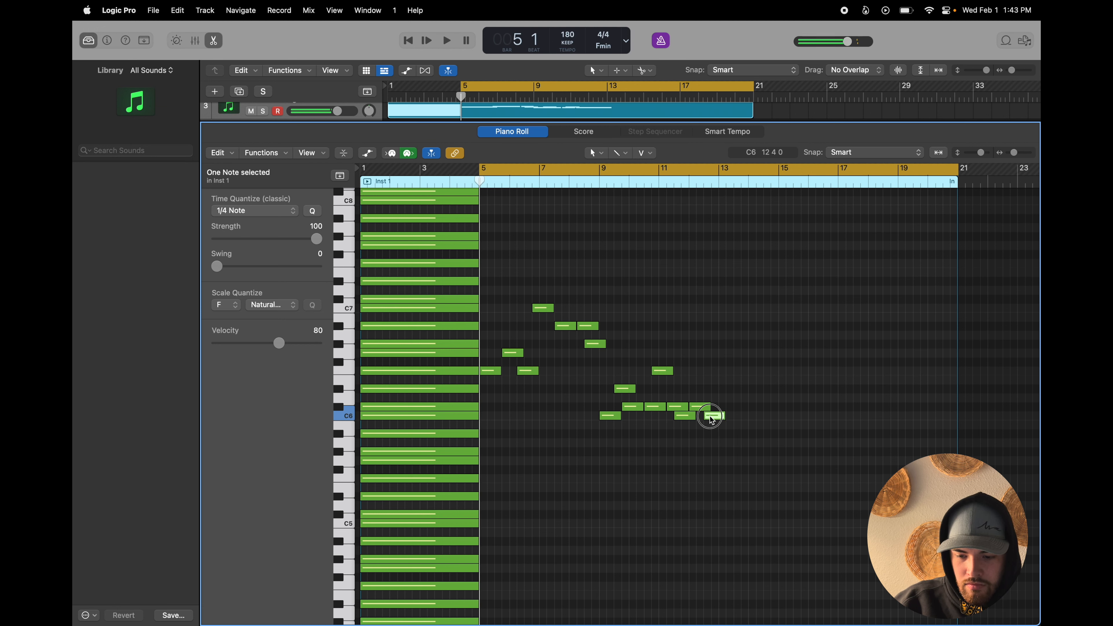
pyautogui.moveTo(710, 420); pyautogui.dragTo(710, 418)
pyautogui.press('space')
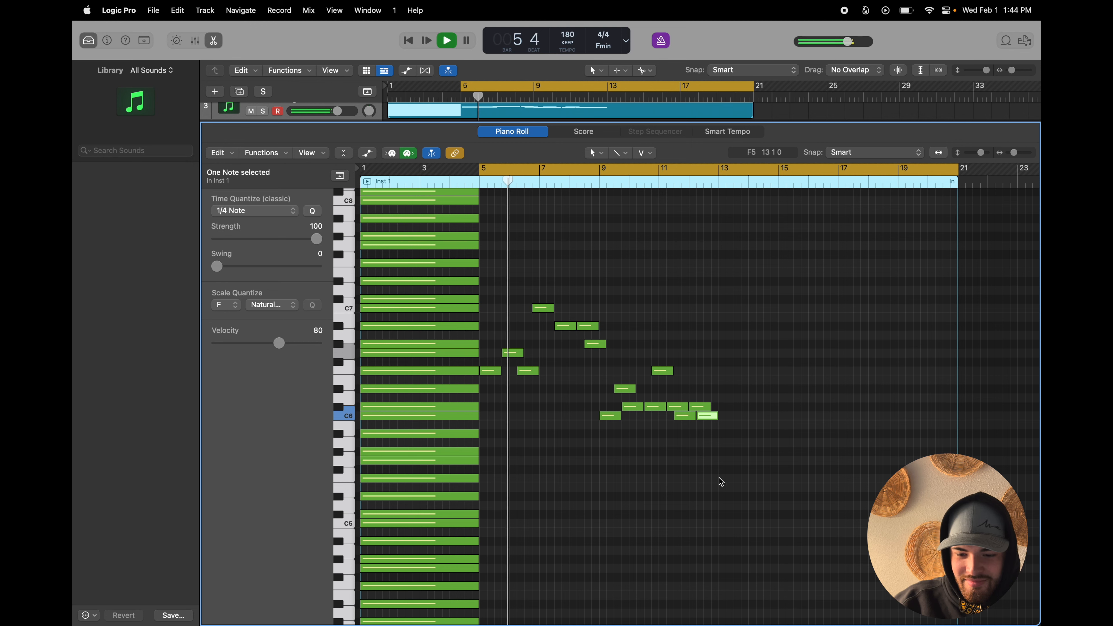
# - Transpose all melody notes from bar 5 onward down one octave and play them from the start
pyautogui.moveTo(725, 481); pyautogui.dragTo(488, 295)
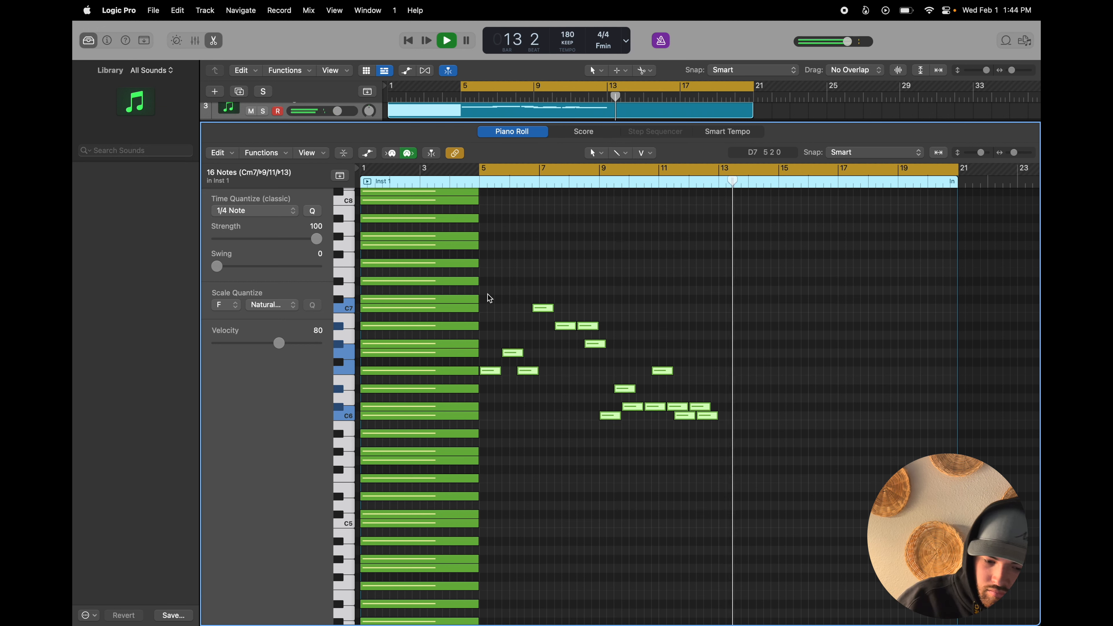
pyautogui.hotkey('alt', 'shift', 'Down')
pyautogui.press('space')
pyautogui.press('space')
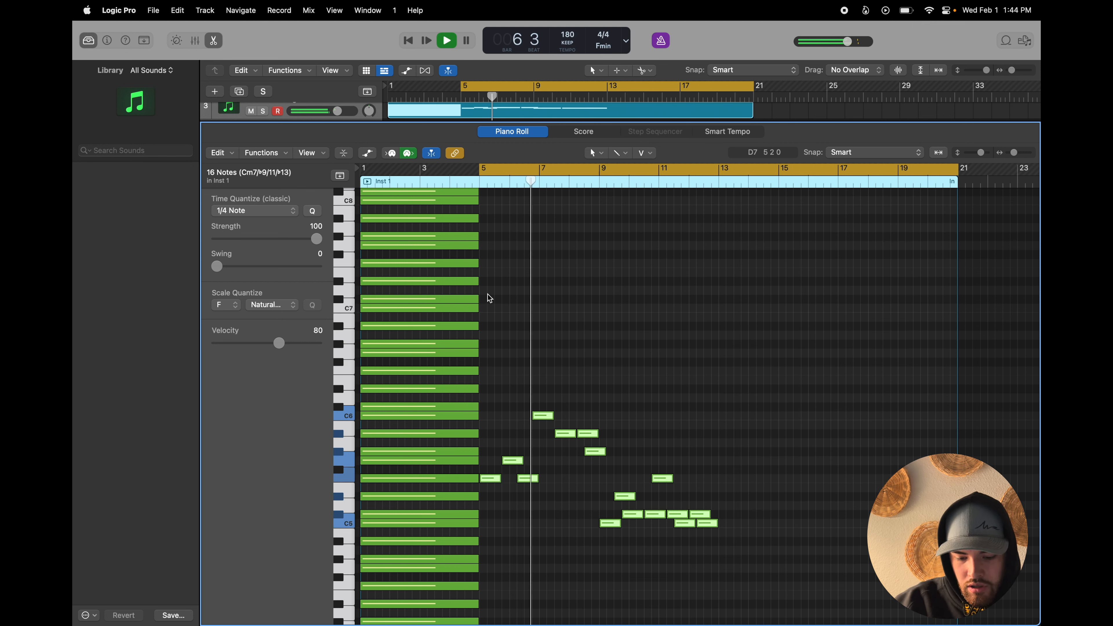
# - Repeat the melody from bar 13 one octave higher, and trim the A Good Feeling BN region to end at bar 21
pyautogui.press('super+r')
pyautogui.hotkey('alt', 'shift', 'Up')
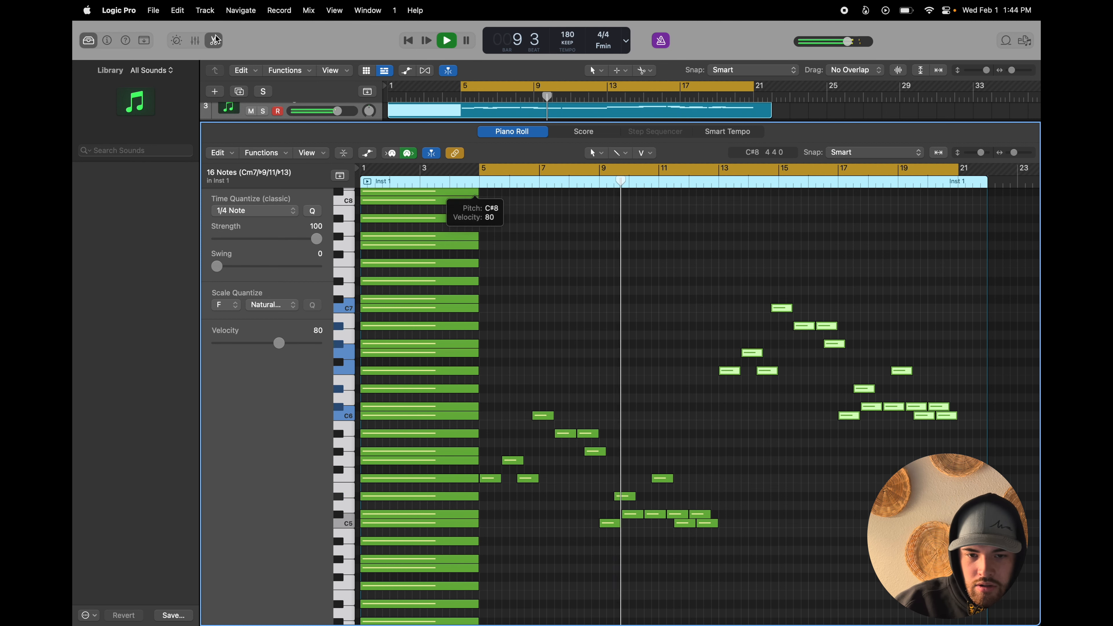
pyautogui.press('e')
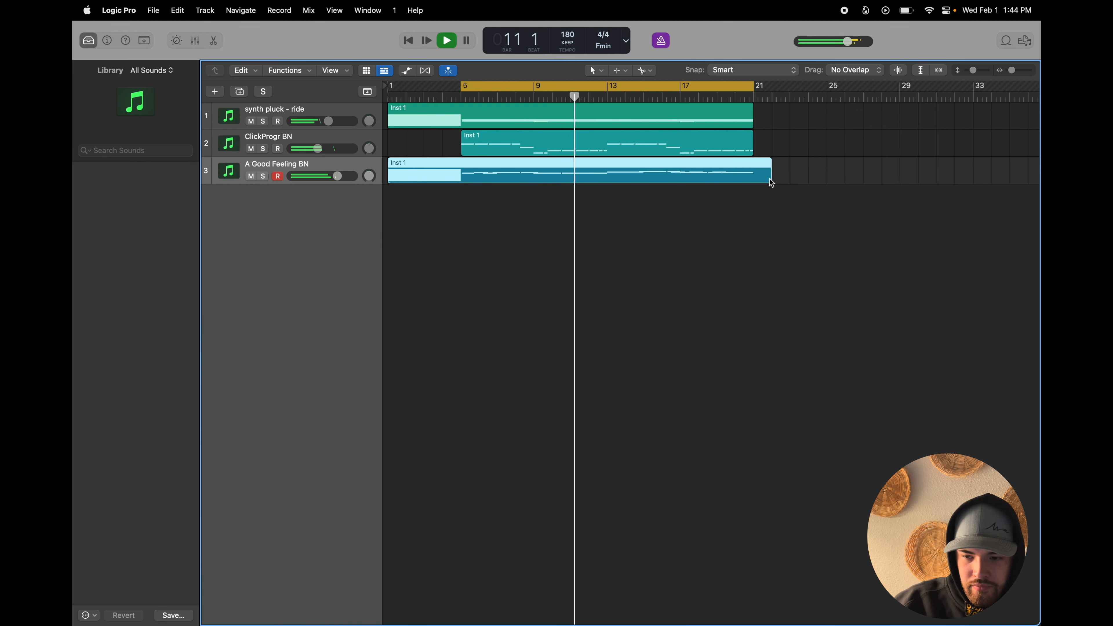
pyautogui.moveTo(769, 178); pyautogui.dragTo(752, 178)
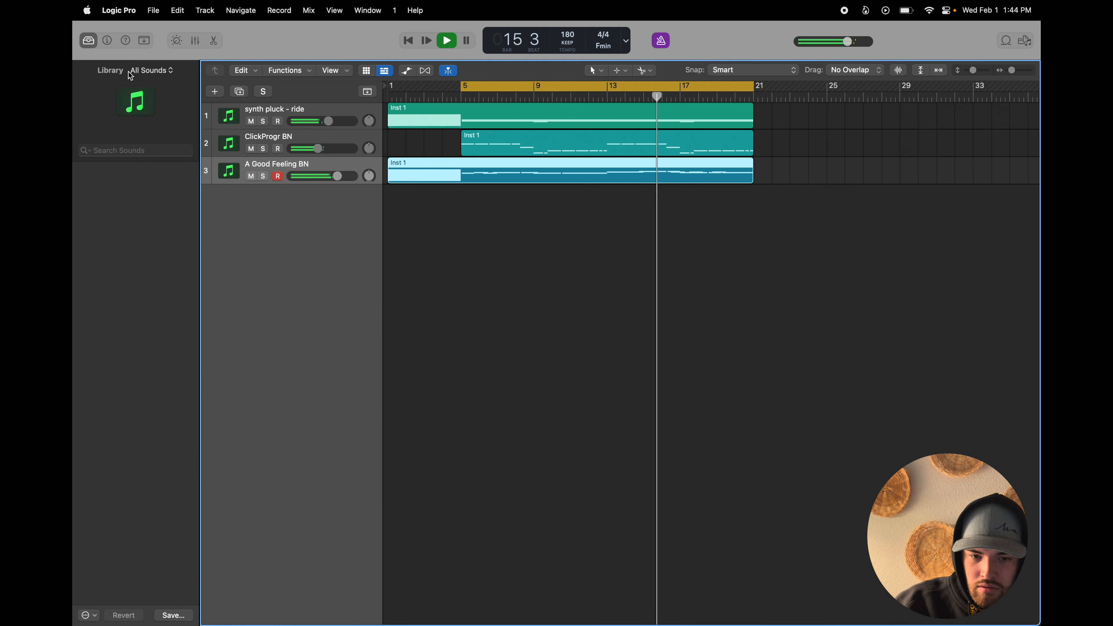
# - Leave full screen to check the Clock app, stop playback, and return the project to full screen
pyautogui.press('ctrl+super+f')
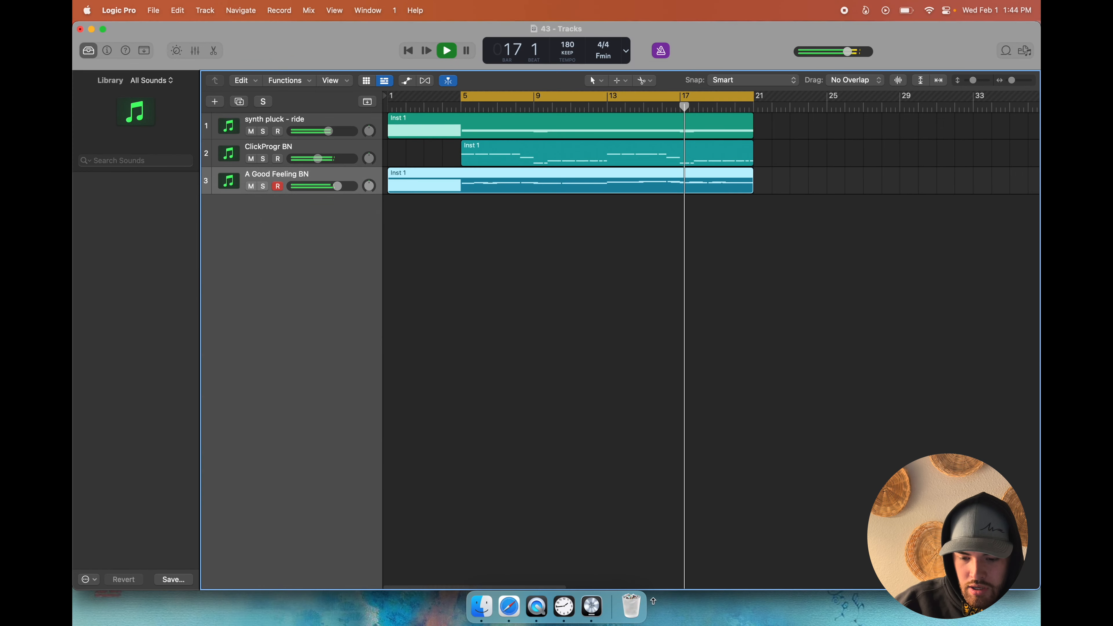
pyautogui.click(564, 607)
pyautogui.click(325, 436)
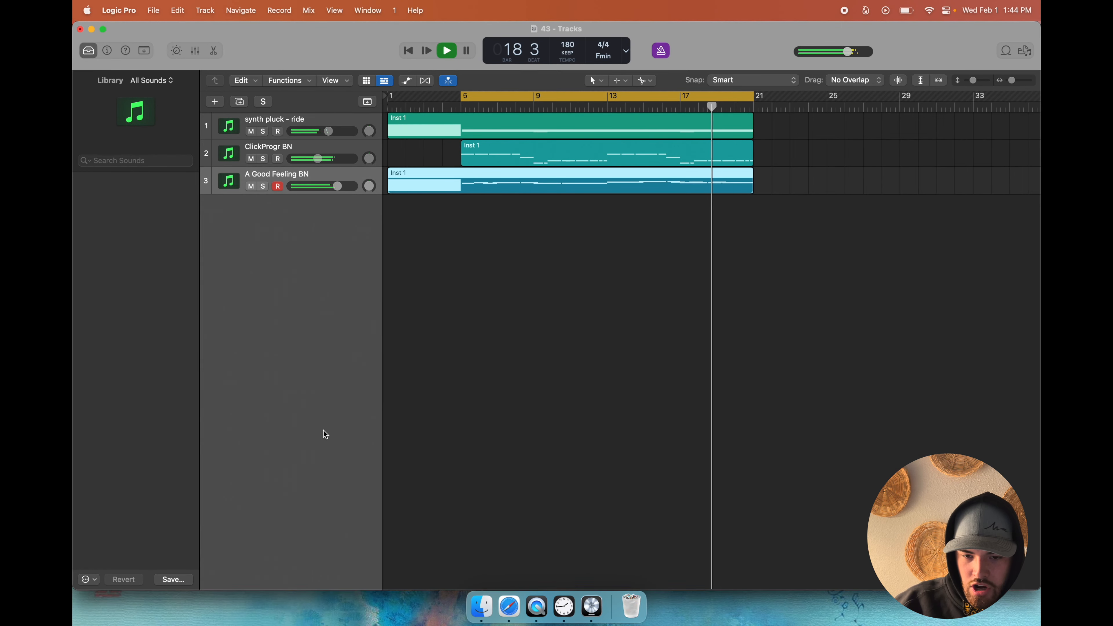
pyautogui.press('space')
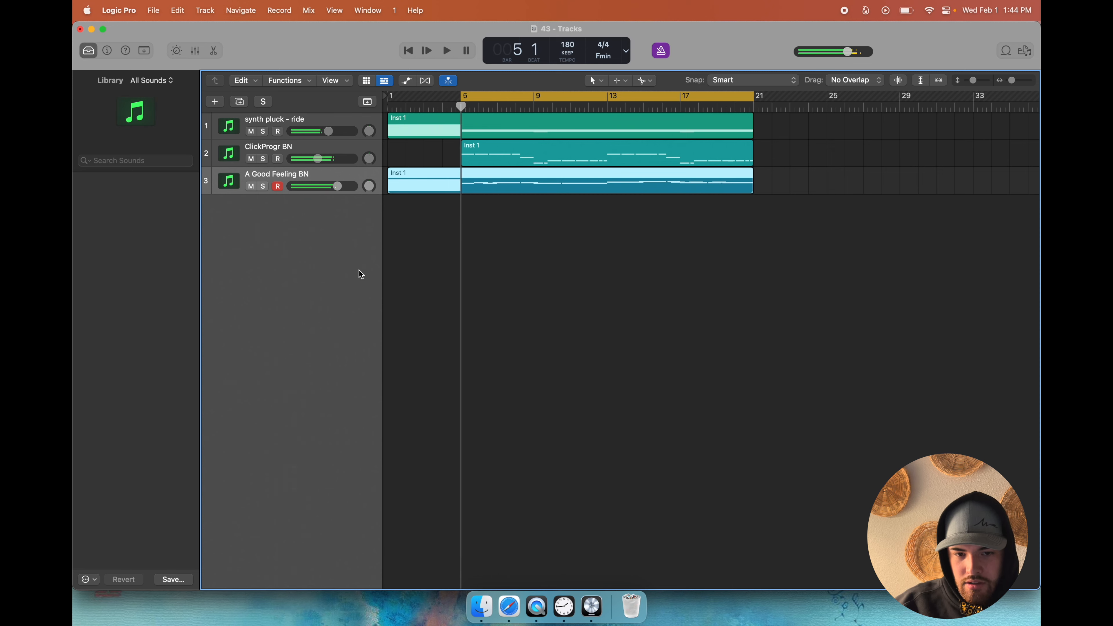
pyautogui.click(103, 29)
# - Play the full arrangement, and open the ClickProgr BN region in the Piano Roll with playback running
pyautogui.press('space')
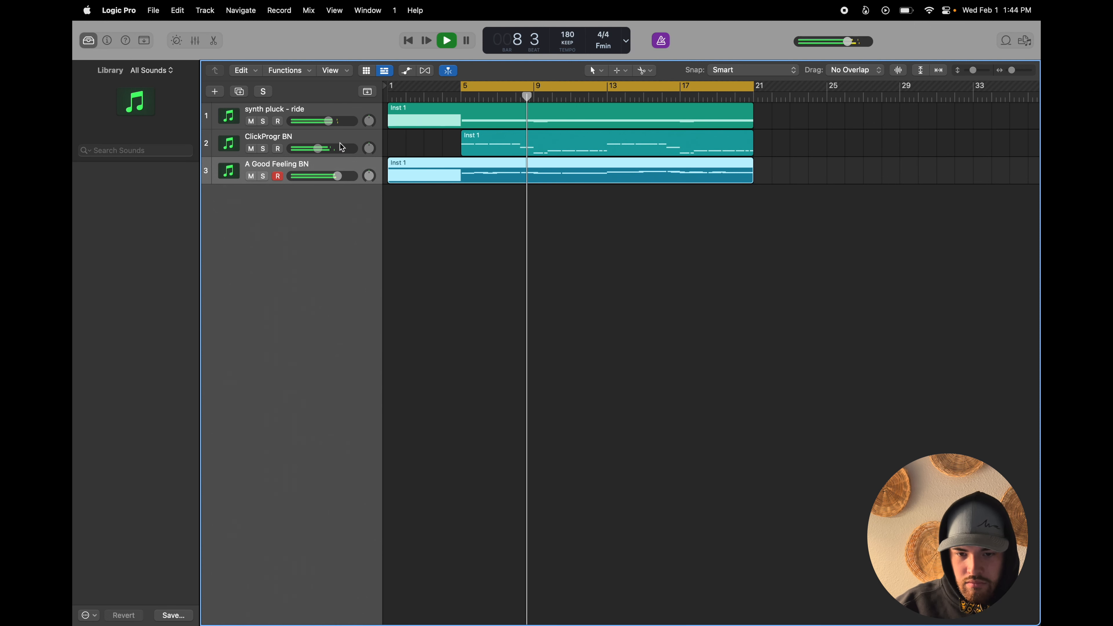
pyautogui.click(365, 140)
pyautogui.press('space')
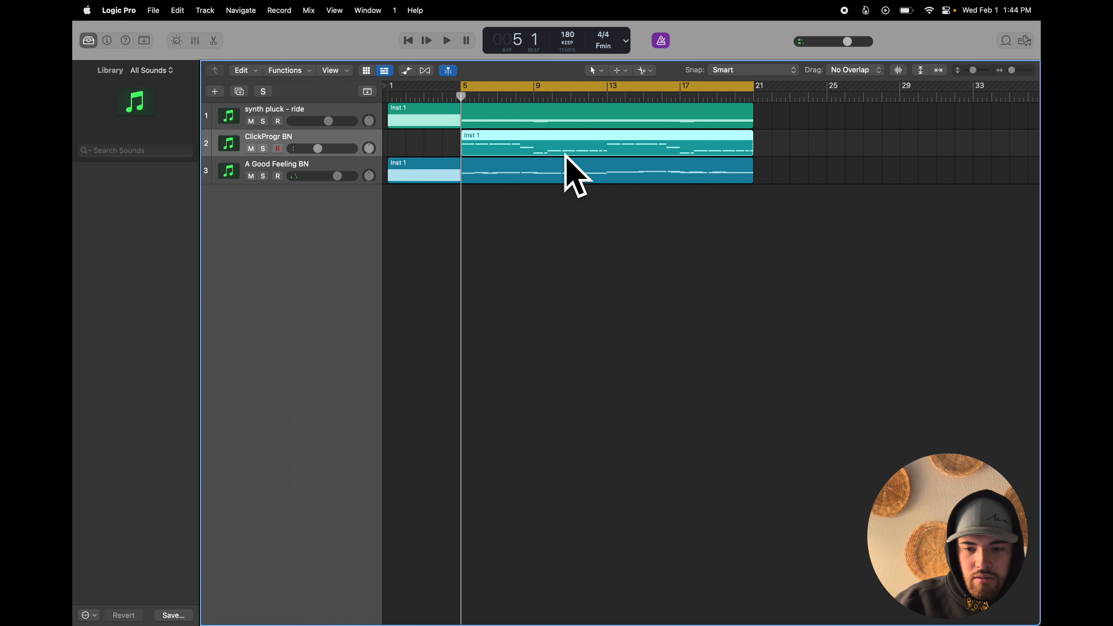
pyautogui.doubleClick(545, 148)
pyautogui.press('space')
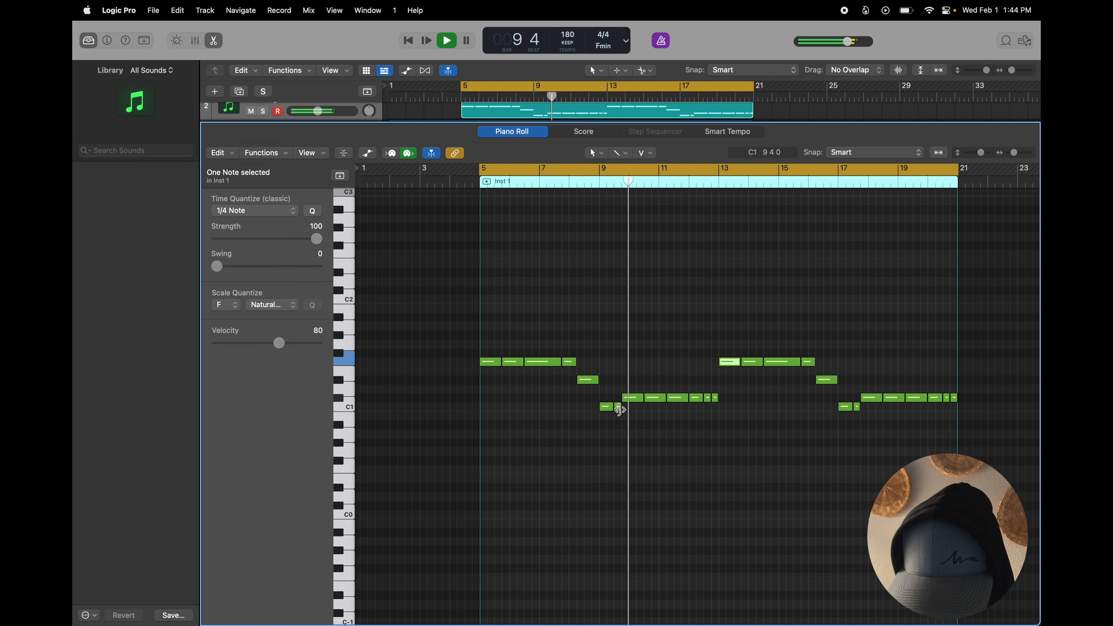
# - Audition the ClickProgr BN bass notes around bars 8 and 9 up close, and close the Piano Roll
pyautogui.press('super+Right')
pyautogui.press('super+Right')
pyautogui.press('super+Right')
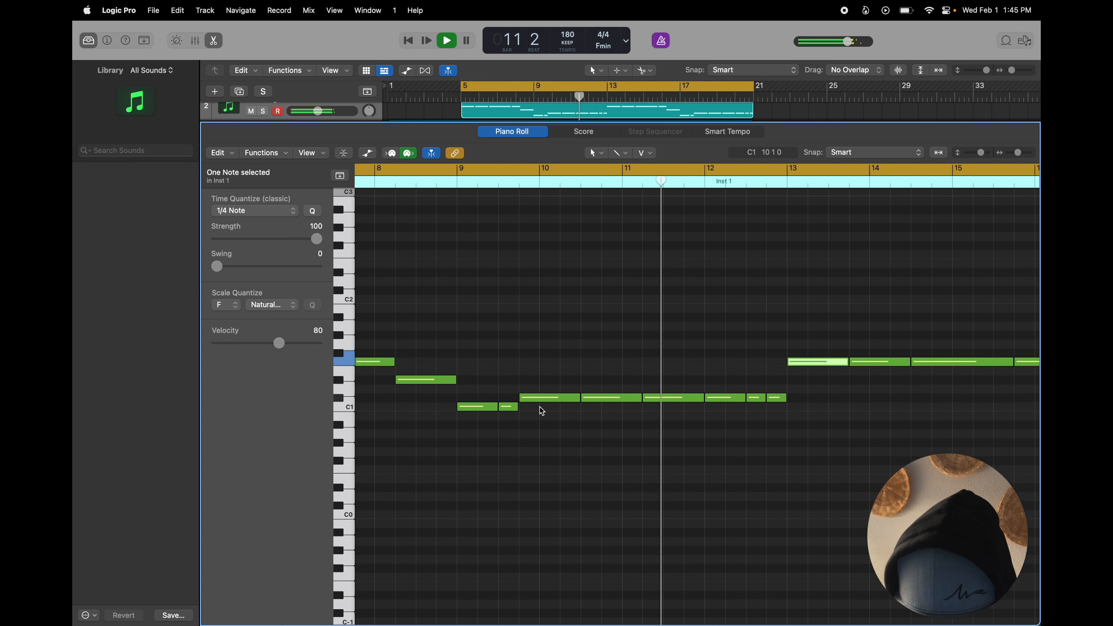
pyautogui.press('space')
pyautogui.press('space')
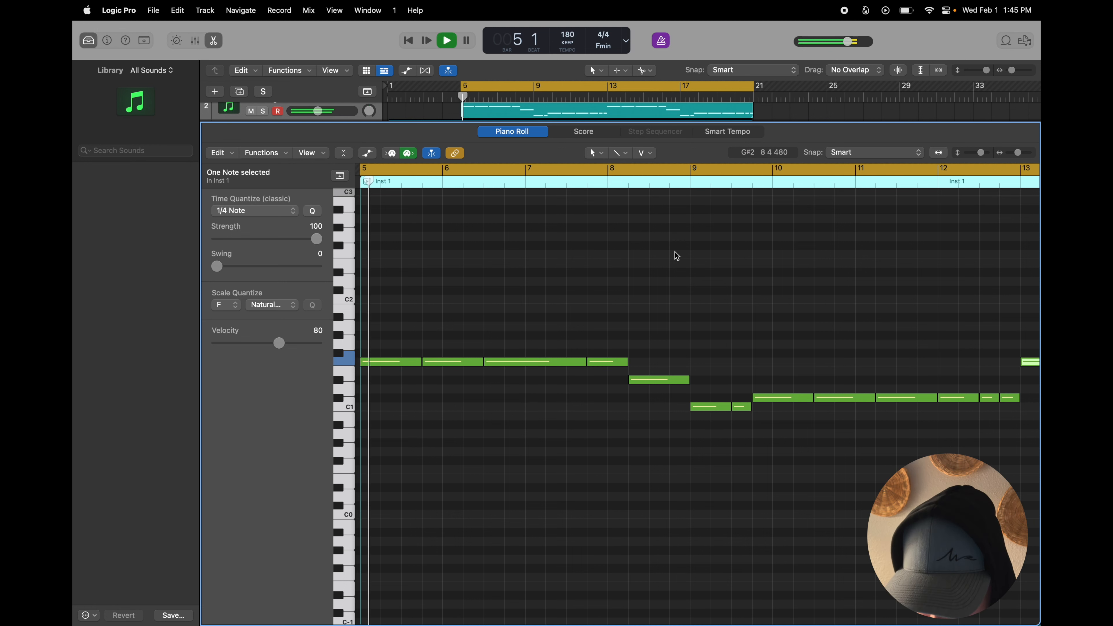
pyautogui.click(691, 182)
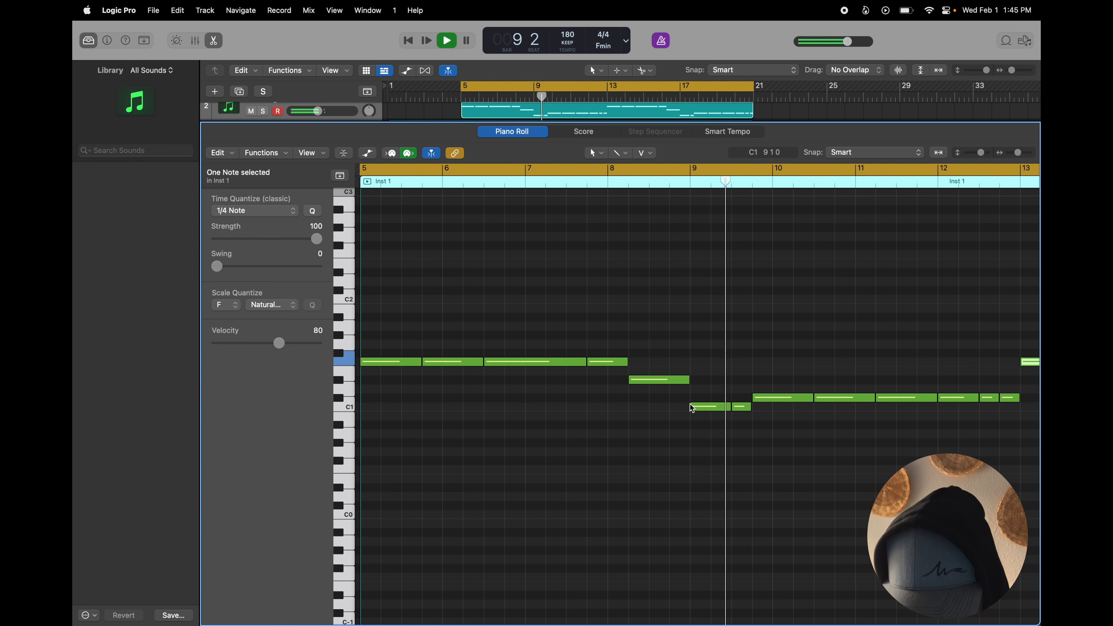
pyautogui.press('space')
pyautogui.press('space')
pyautogui.click(649, 180)
pyautogui.press('space')
pyautogui.scroll(1, 647, 219)
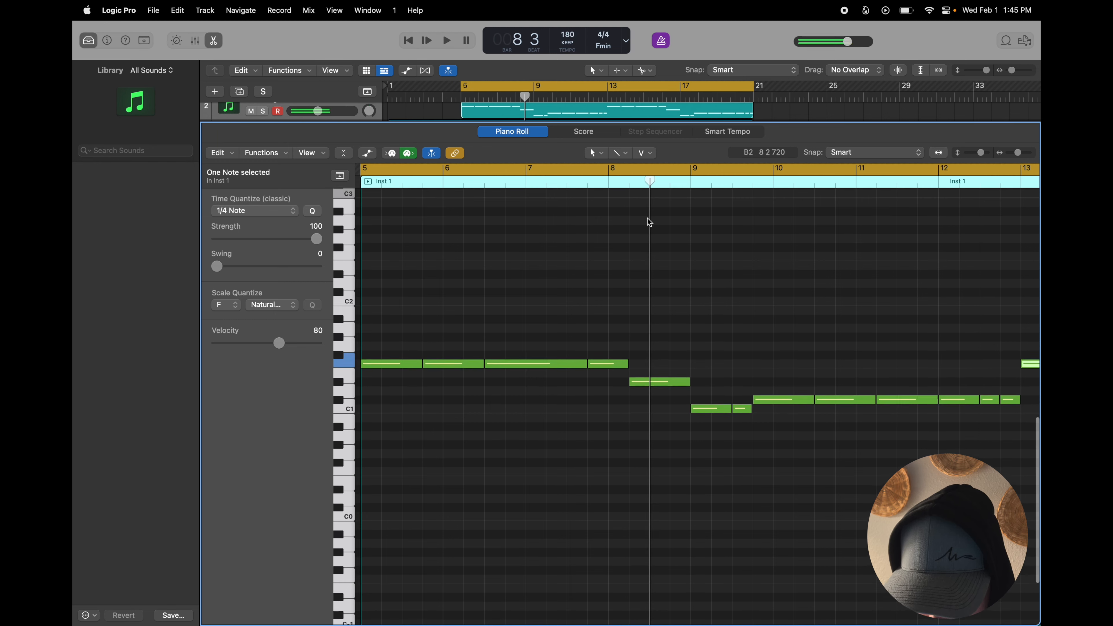
pyautogui.press('space')
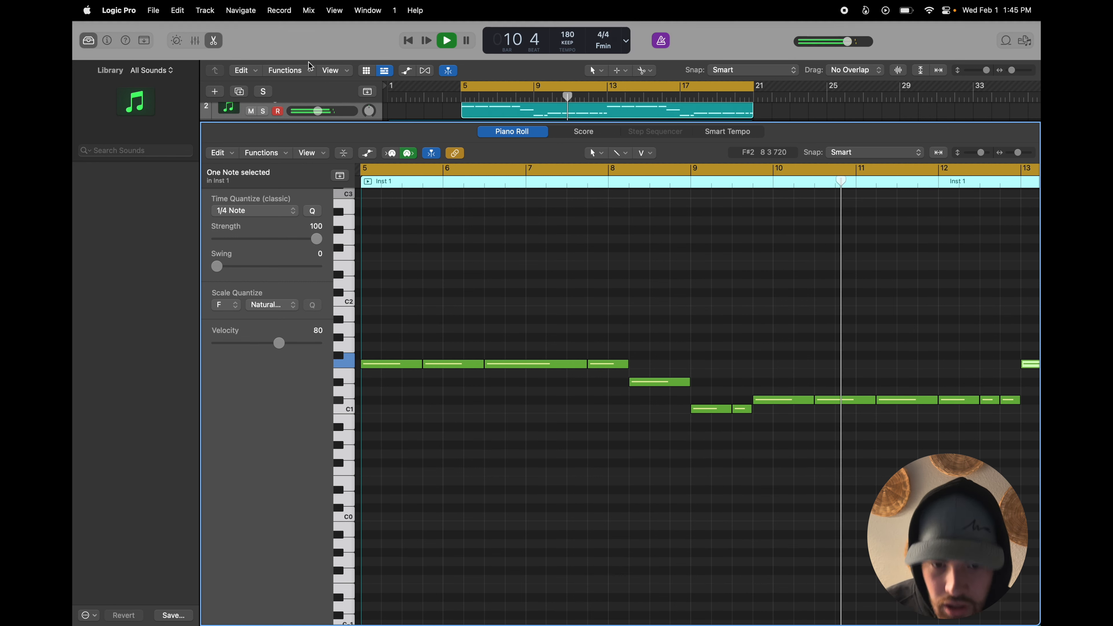
pyautogui.press('e')
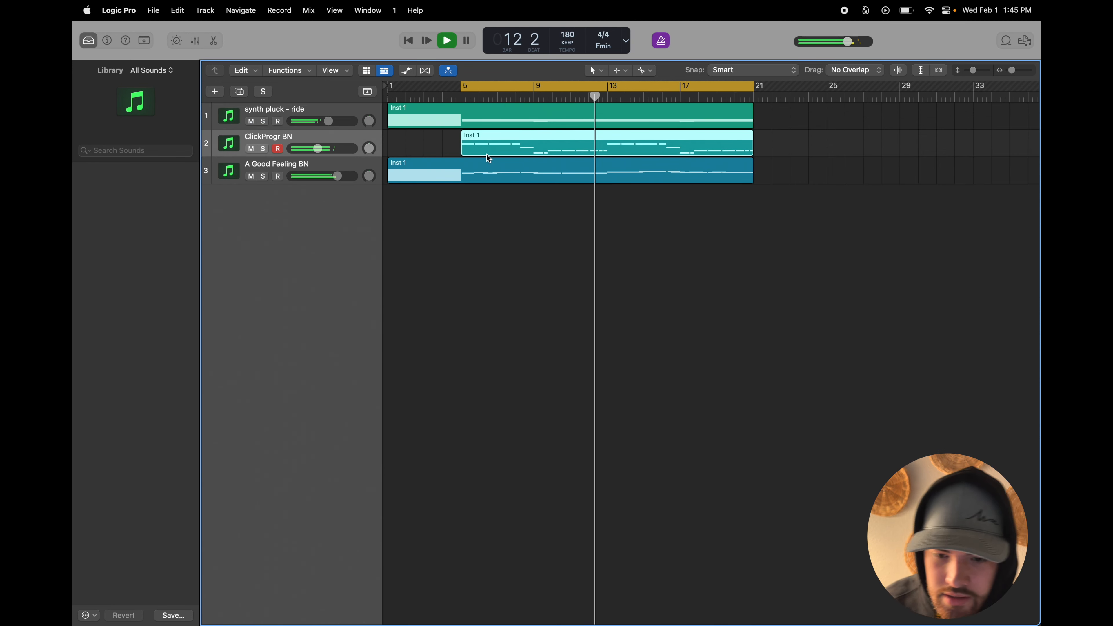
# - Try Electra's Keys patches from A LifeSeeker BN through Camp Fire on the A Good Feeling BN track during playback
pyautogui.click(321, 164)
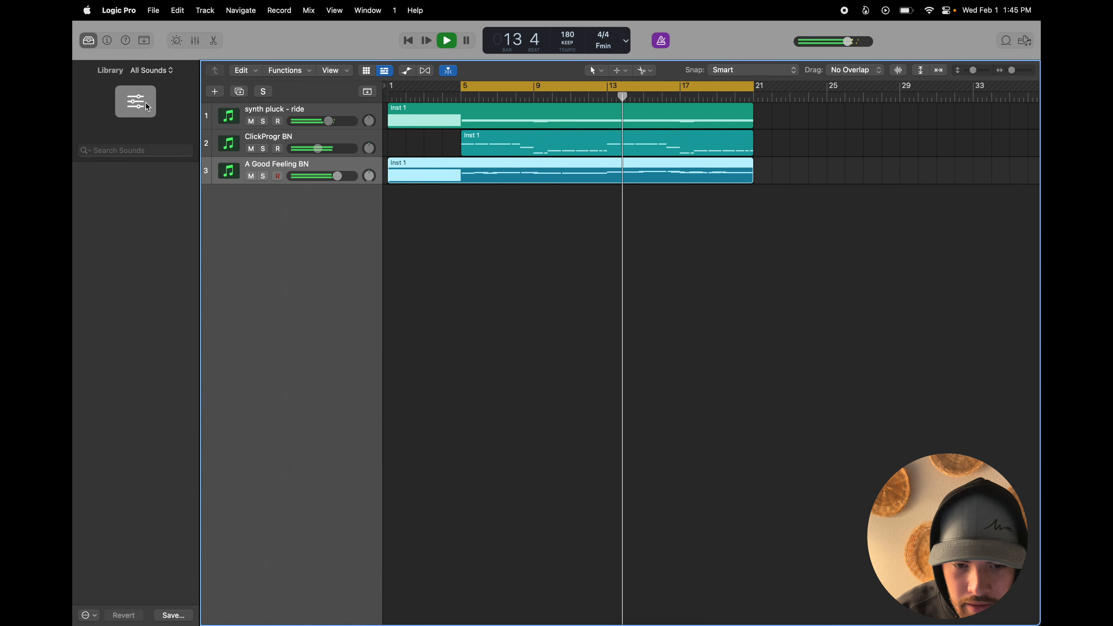
pyautogui.press('v')
pyautogui.click(566, 239)
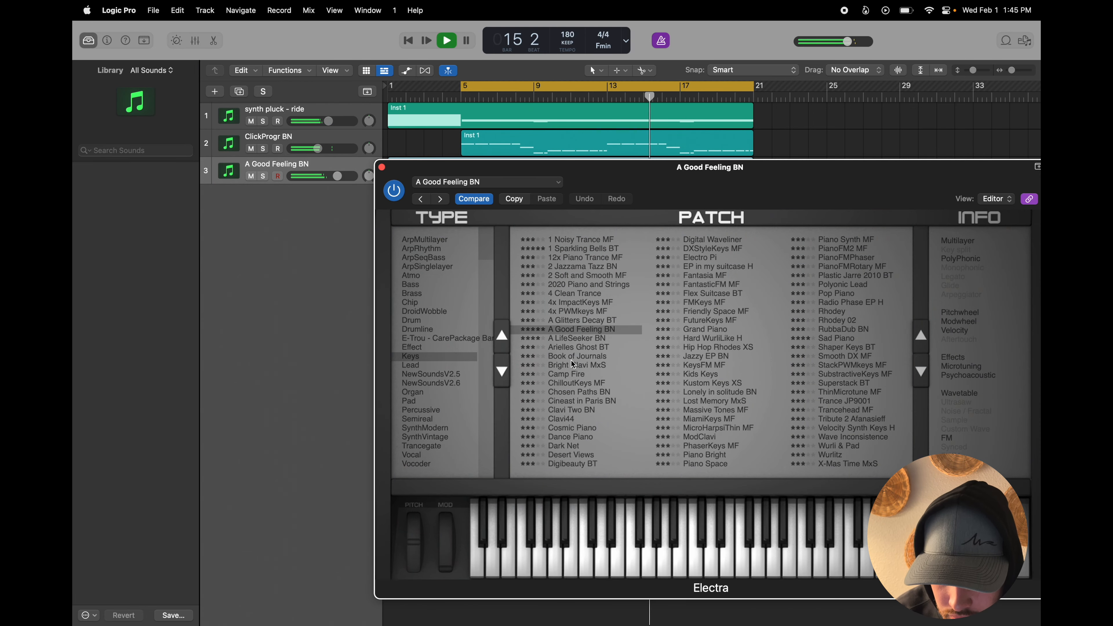
pyautogui.click(580, 337)
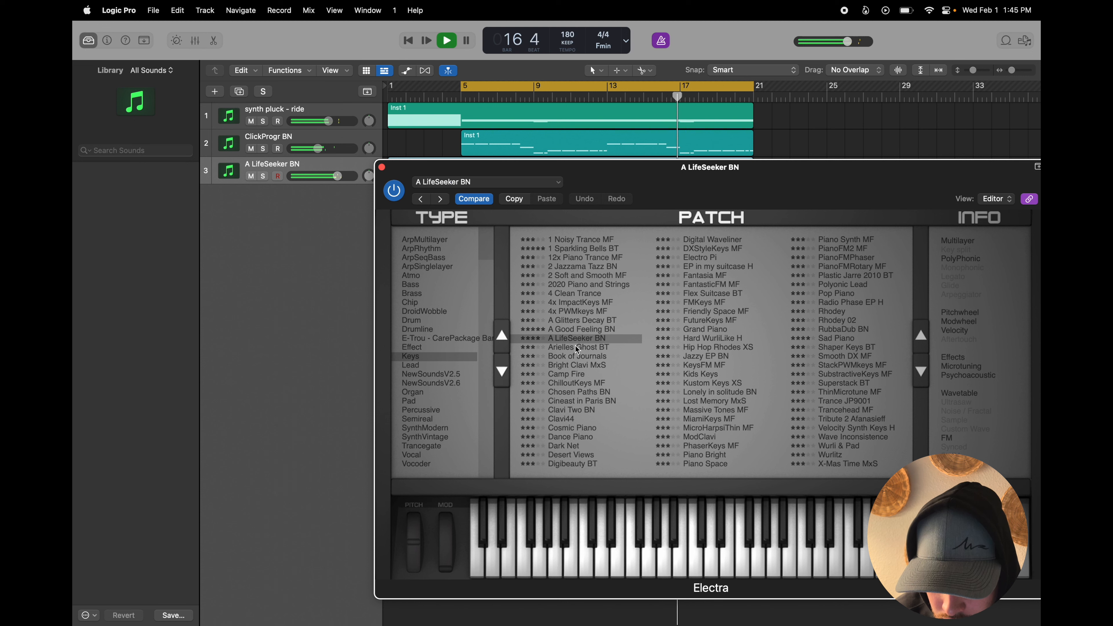
pyautogui.click(574, 347)
pyautogui.click(573, 356)
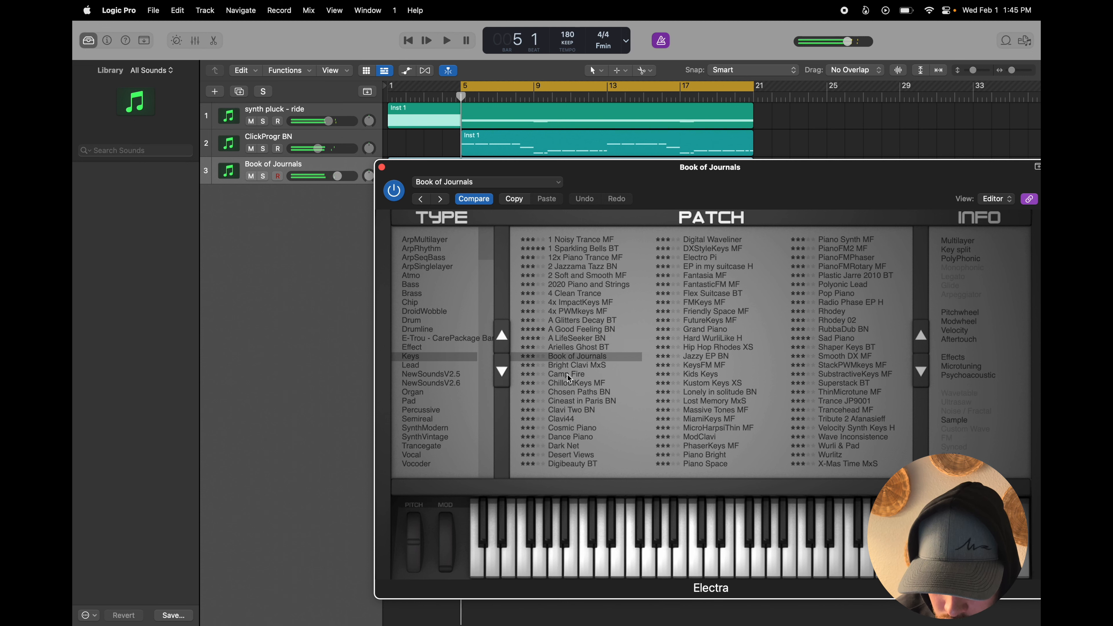
pyautogui.click(567, 365)
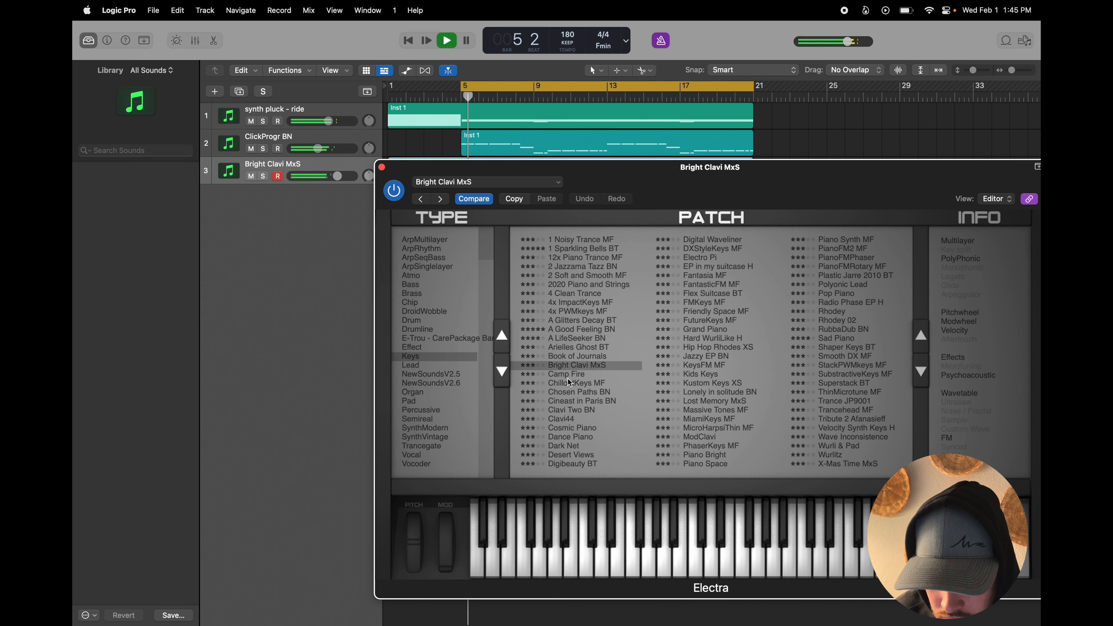
pyautogui.click(568, 377)
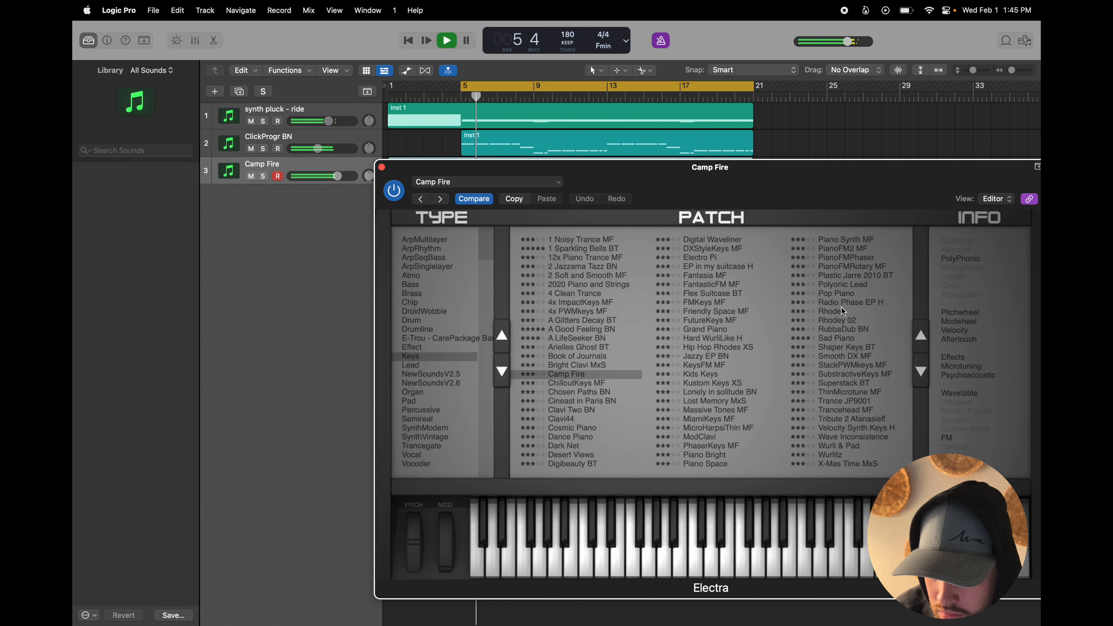
# - Try the Pop Piano, Piano Space, Piano Bright, Polyonic Lead and PianoFMPhaser patches on the third track, and lower the track's volume
pyautogui.click(842, 296)
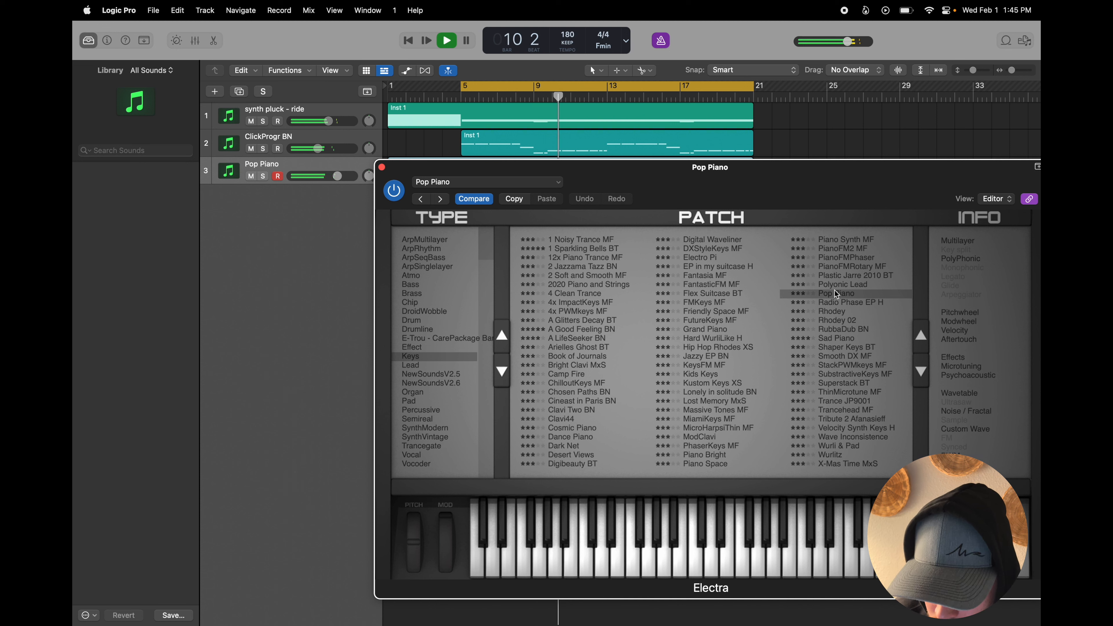
pyautogui.click(714, 462)
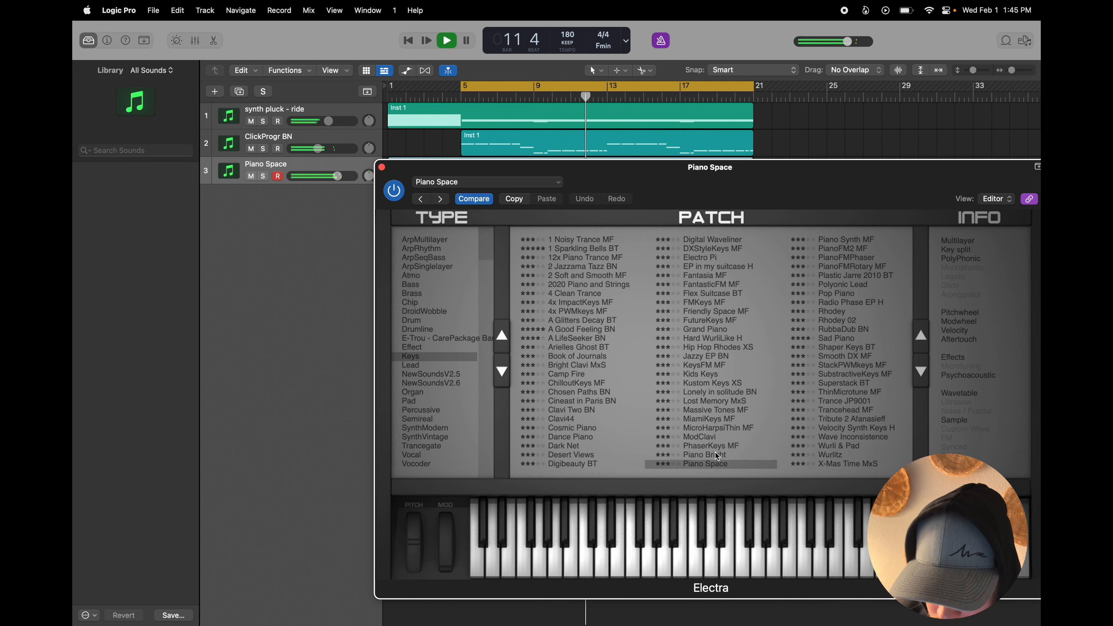
pyautogui.click(714, 456)
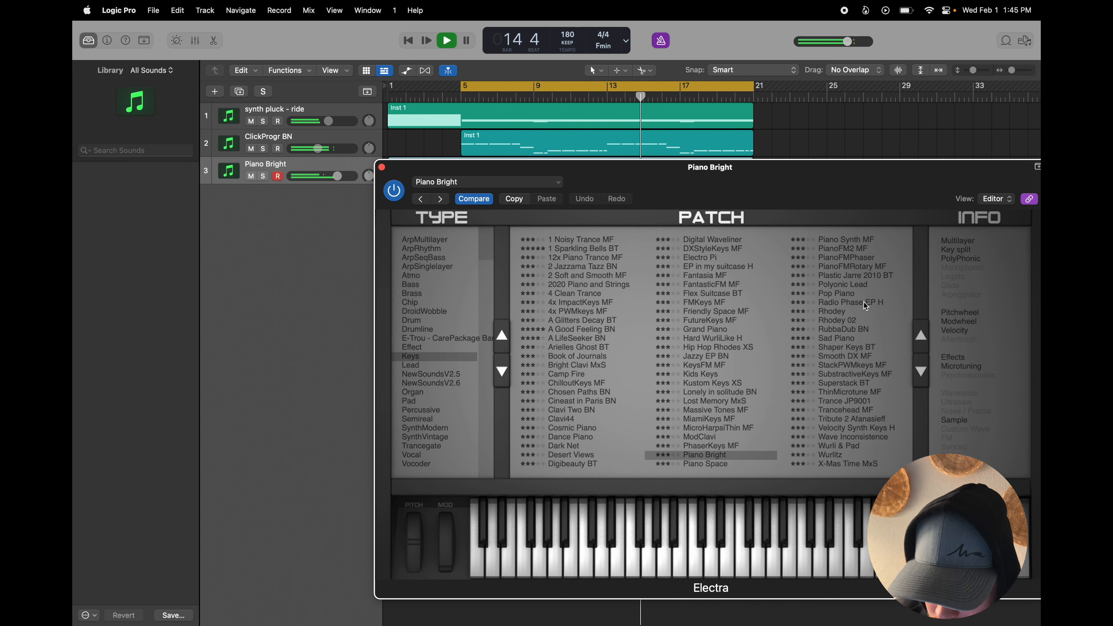
pyautogui.click(844, 286)
pyautogui.click(851, 259)
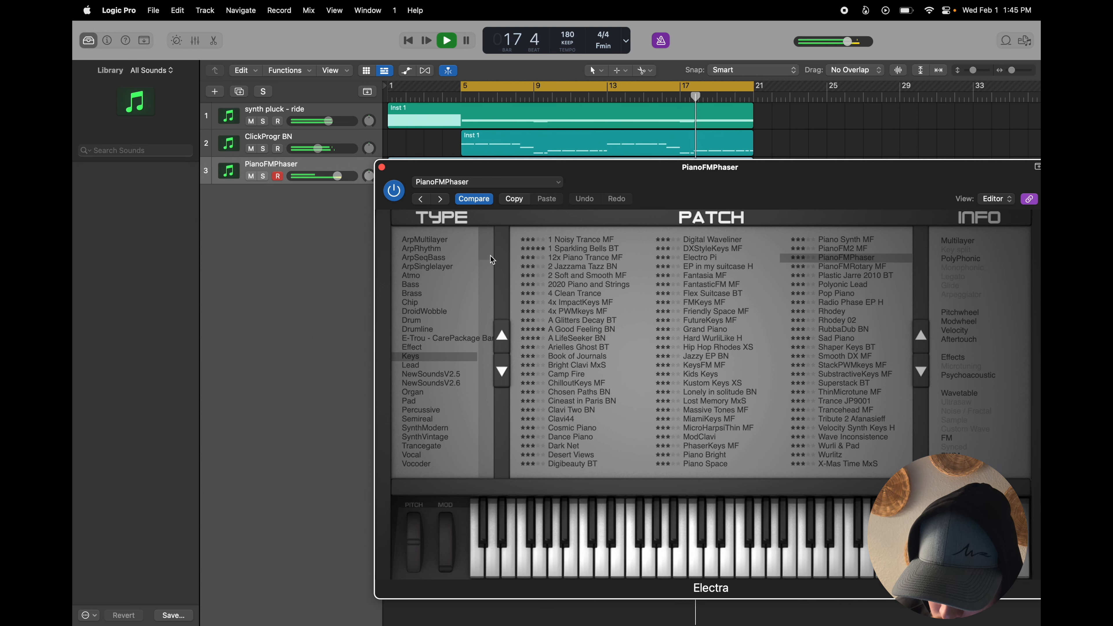
pyautogui.click(381, 167)
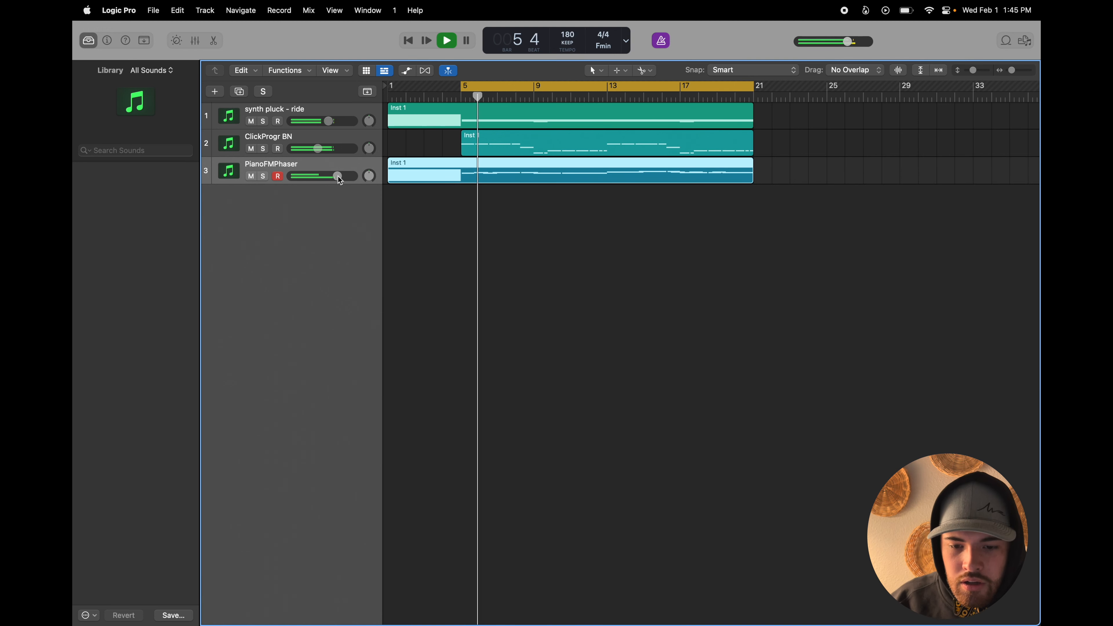
pyautogui.moveTo(337, 176); pyautogui.dragTo(314, 179)
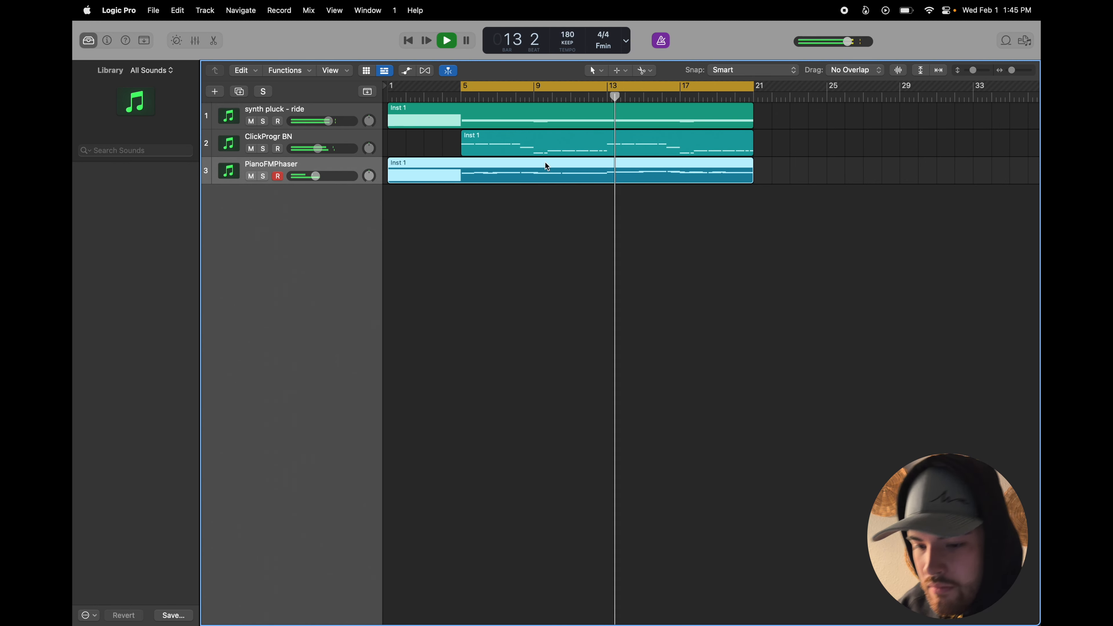
# - Load the pluck - up patch from Electra's E-Trou - CarePackage category on the third track, and set the track's volume to -6.4 dB
pyautogui.click(153, 111)
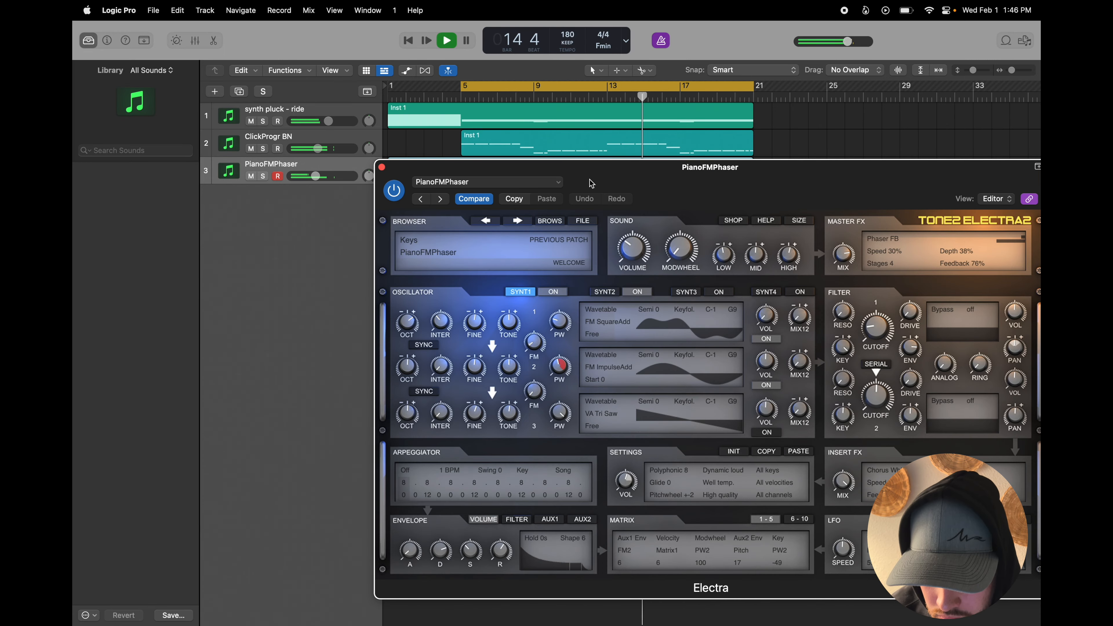
pyautogui.click(542, 222)
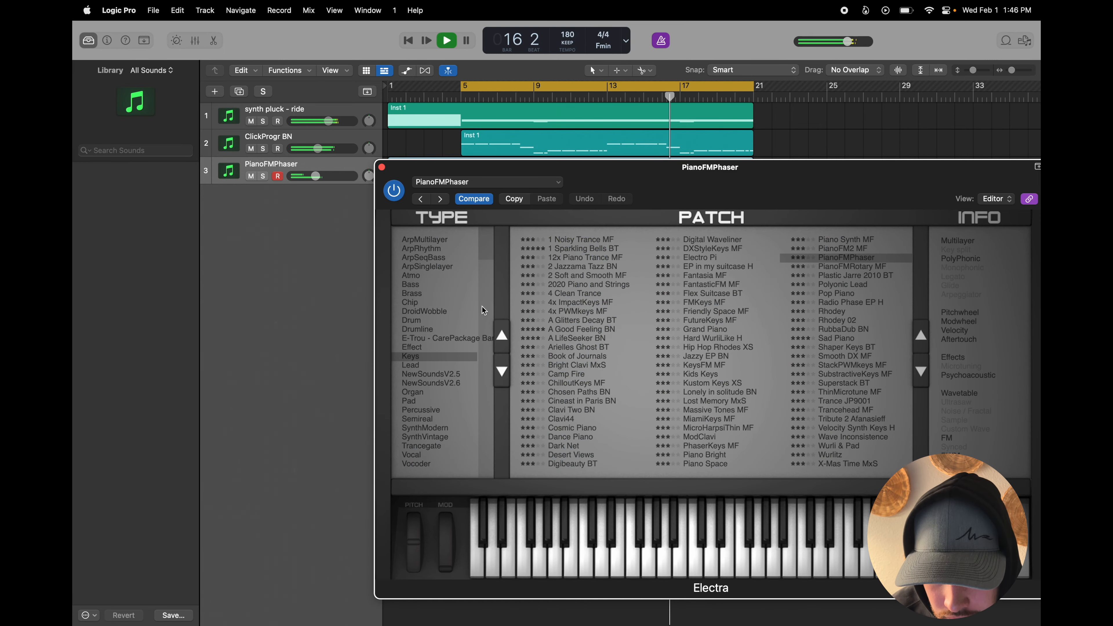
pyautogui.click(464, 341)
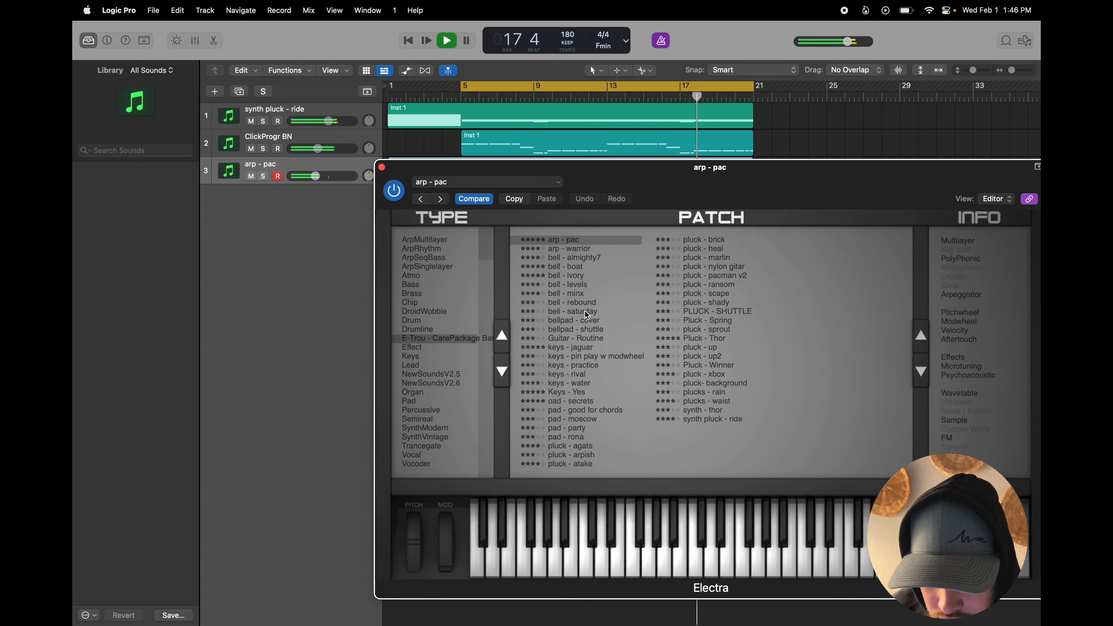
pyautogui.click(693, 341)
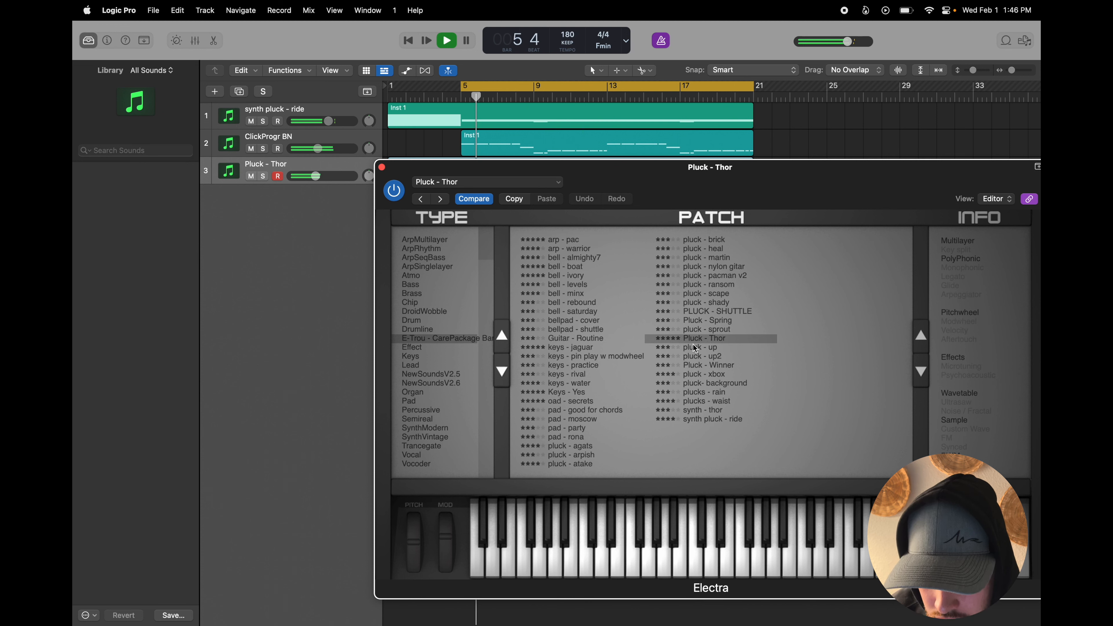
pyautogui.click(696, 348)
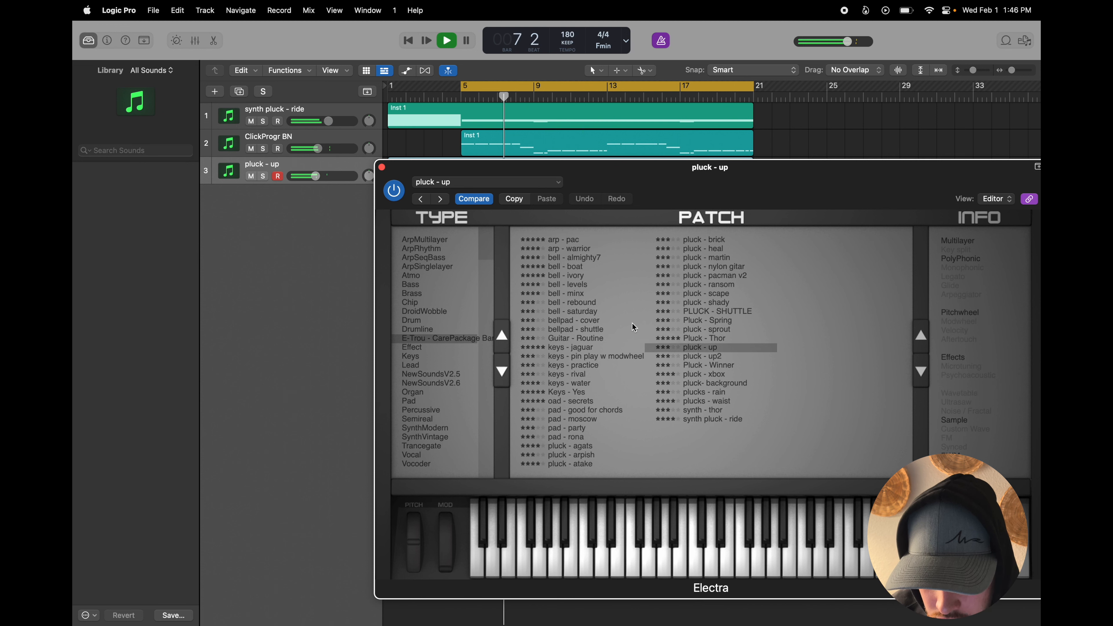
pyautogui.click(381, 167)
pyautogui.moveTo(315, 176); pyautogui.dragTo(322, 176)
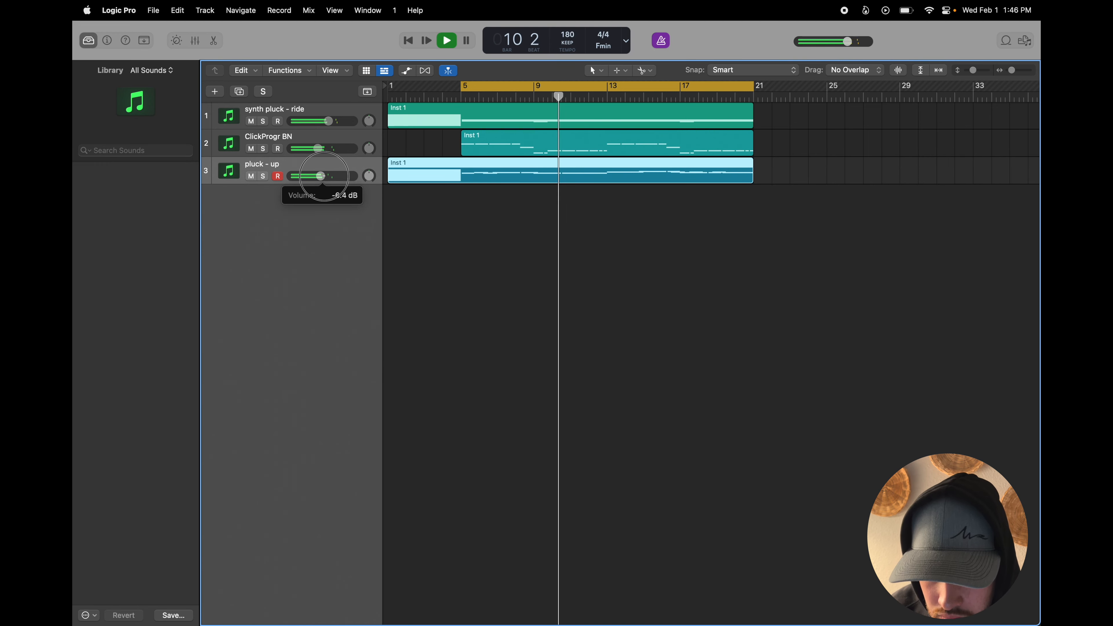
# - Examine the full mix in the Stereo Out Channel EQ analyzer during playback, and close the EQ and the Mixer
pyautogui.press('x')
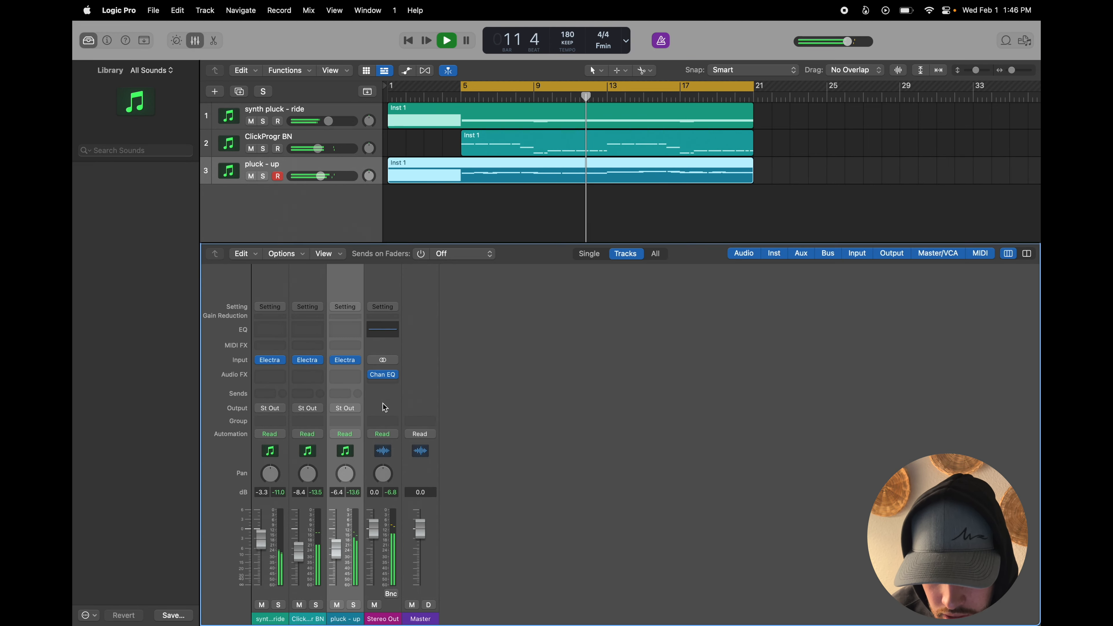
pyautogui.click(385, 329)
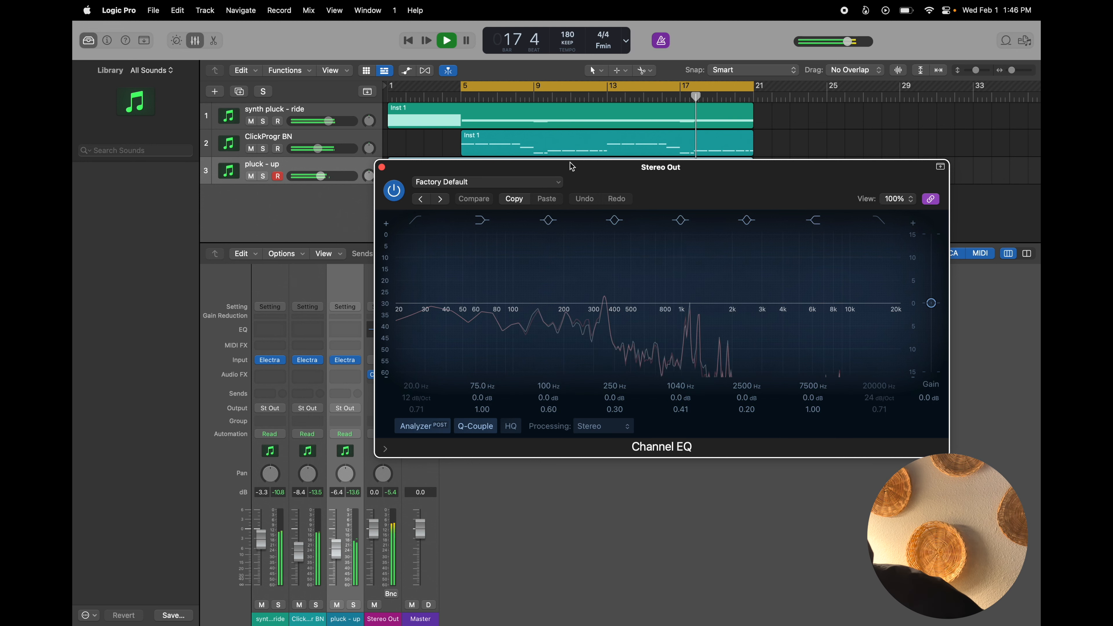
pyautogui.click(611, 96)
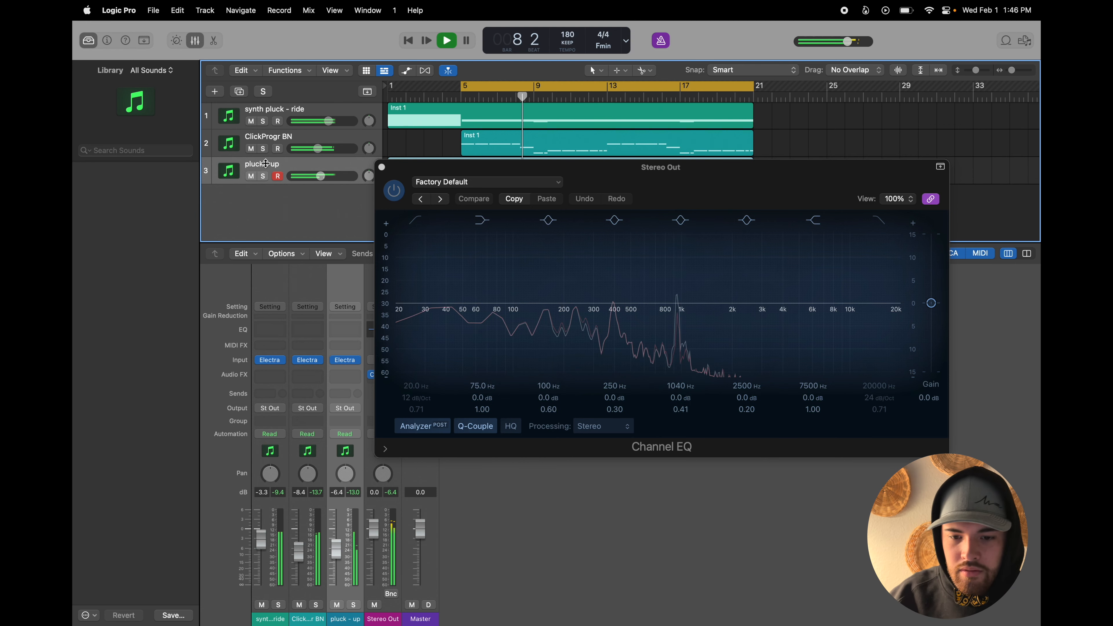
pyautogui.click(381, 167)
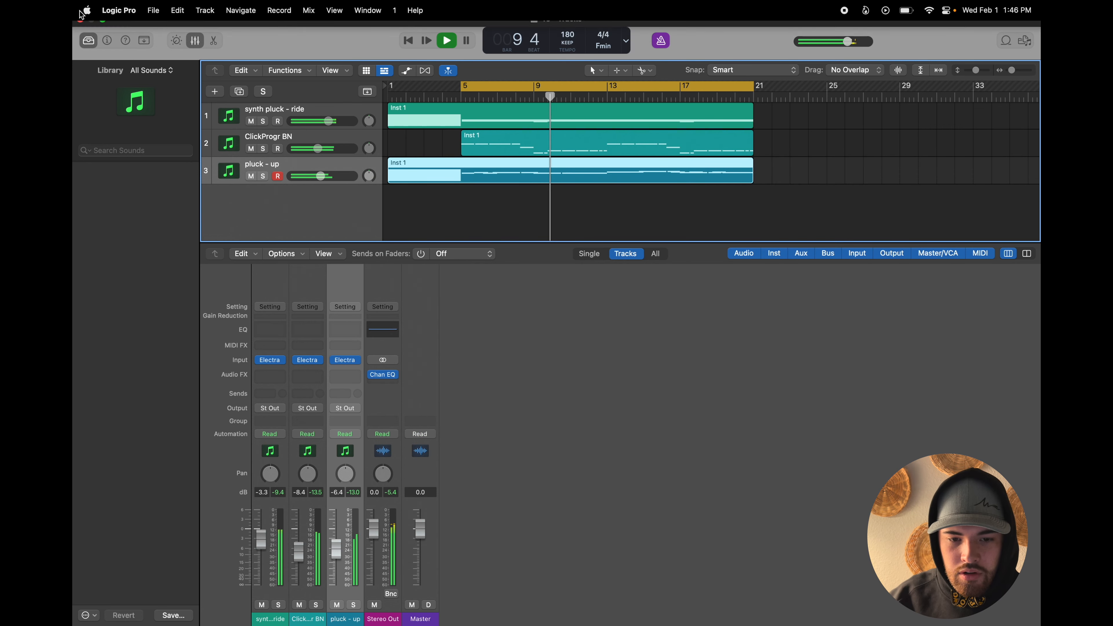
pyautogui.click(196, 40)
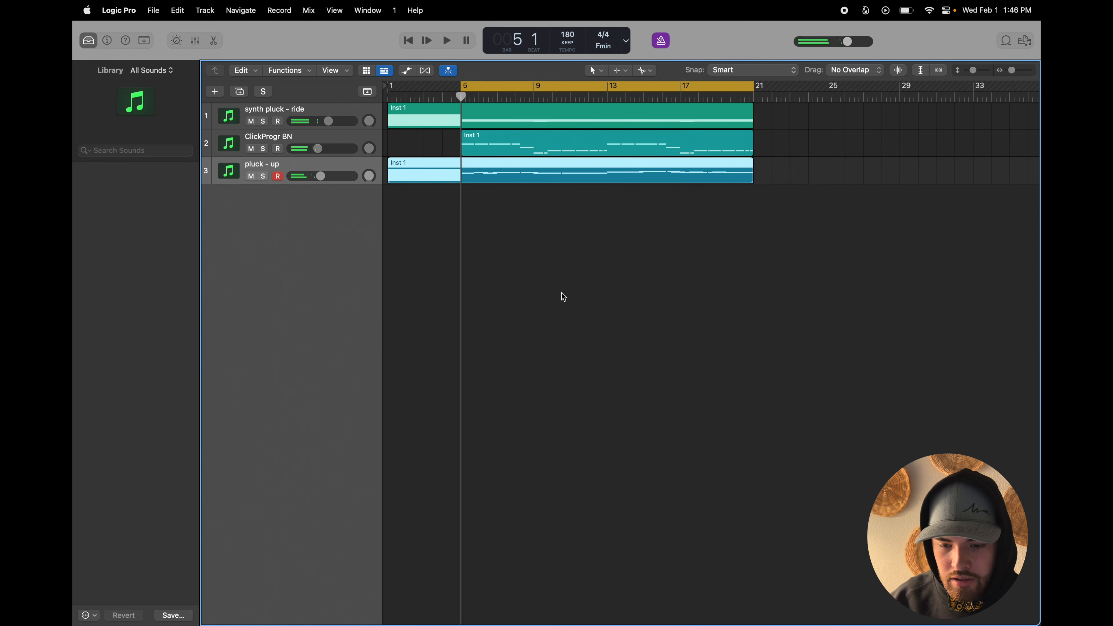
# - Browse all files to the 808s folder under Music, Logic, Sounds, Nick Mira, Haywire
pyautogui.click(1026, 41)
pyautogui.click(935, 72)
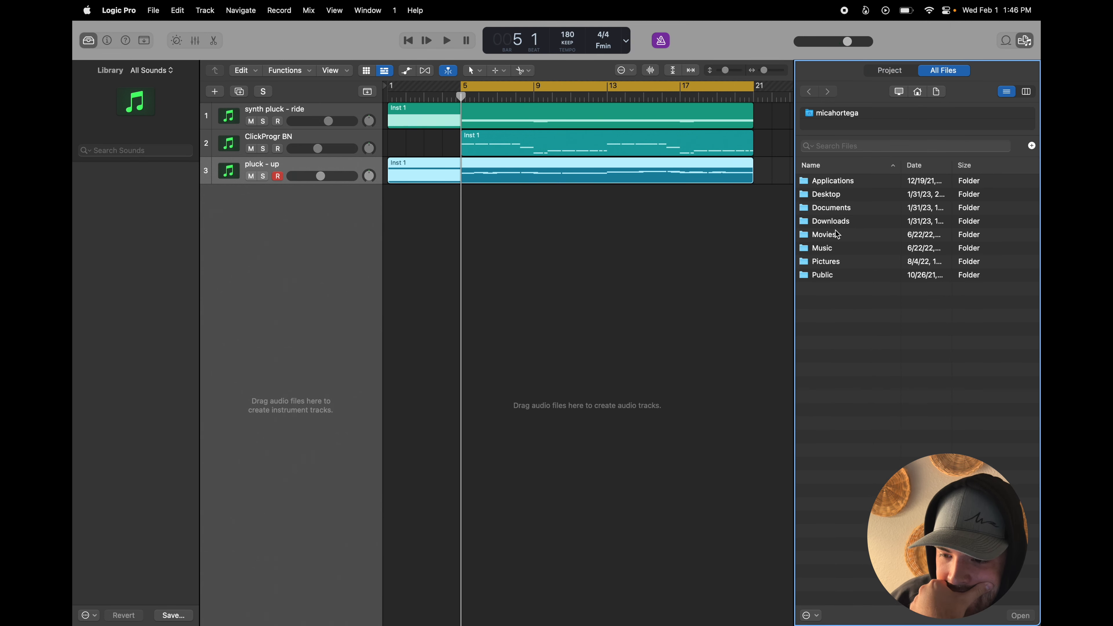
pyautogui.click(828, 248)
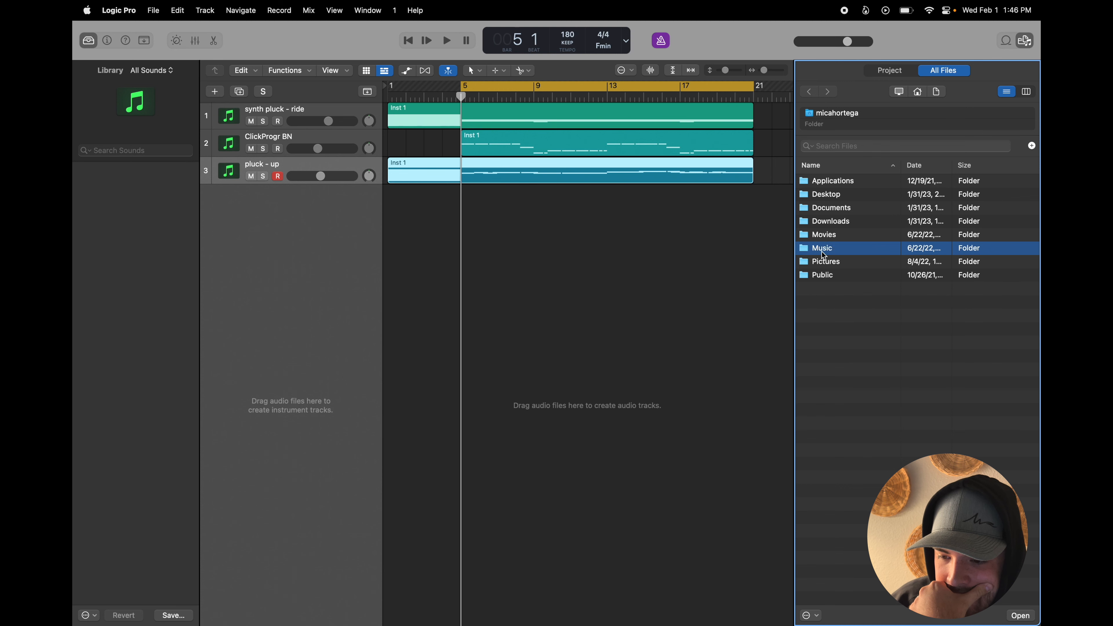
pyautogui.doubleClick(824, 250)
pyautogui.doubleClick(822, 194)
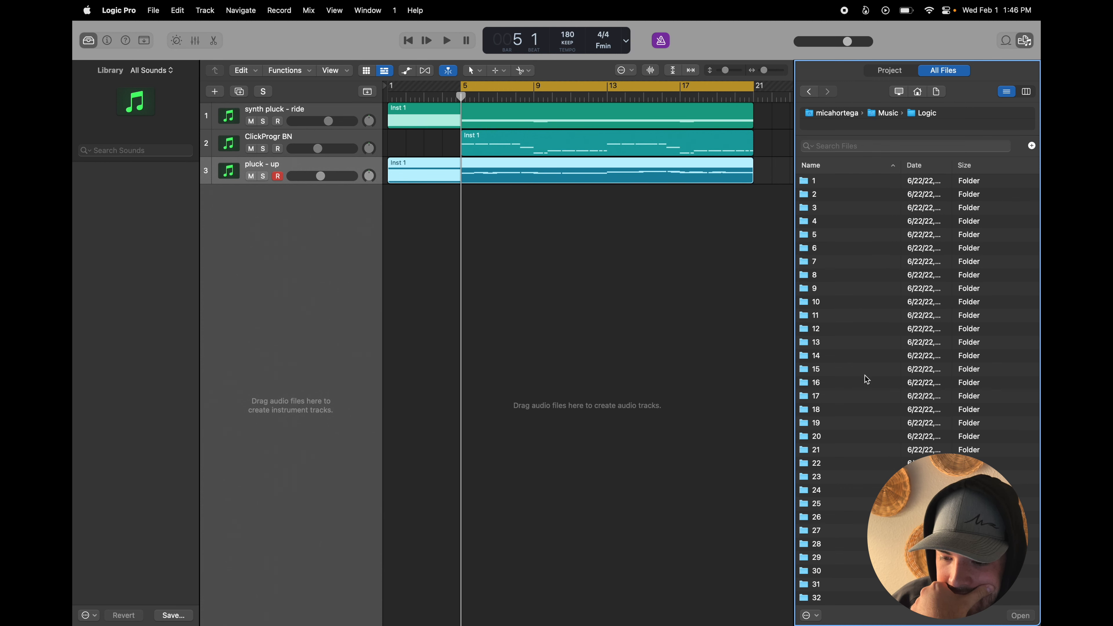
pyautogui.scroll(-5, 866, 379)
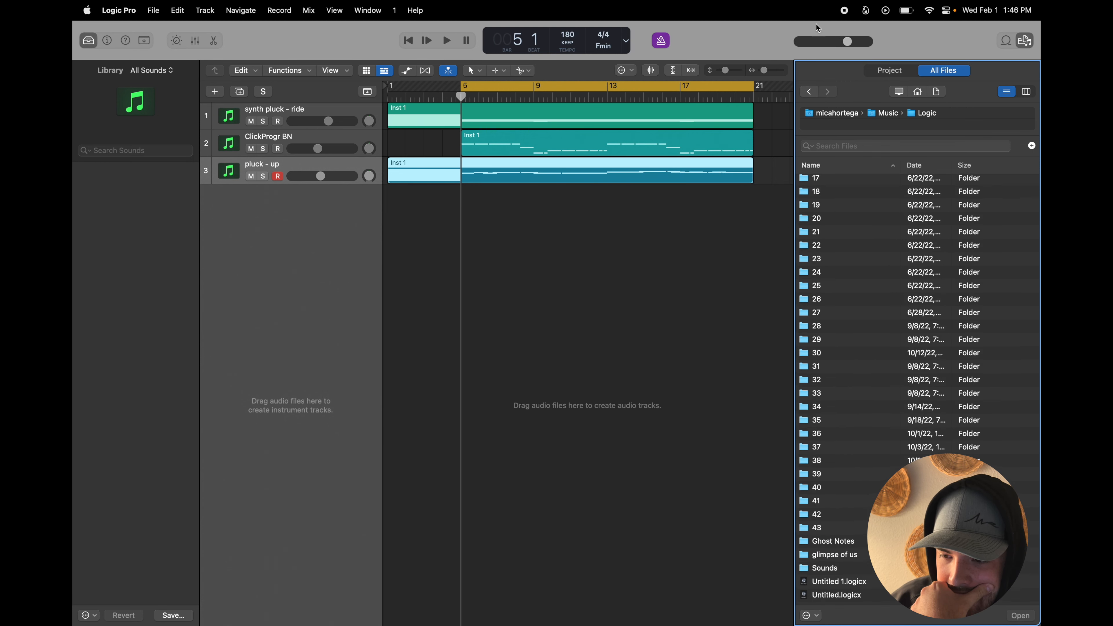
pyautogui.doubleClick(819, 572)
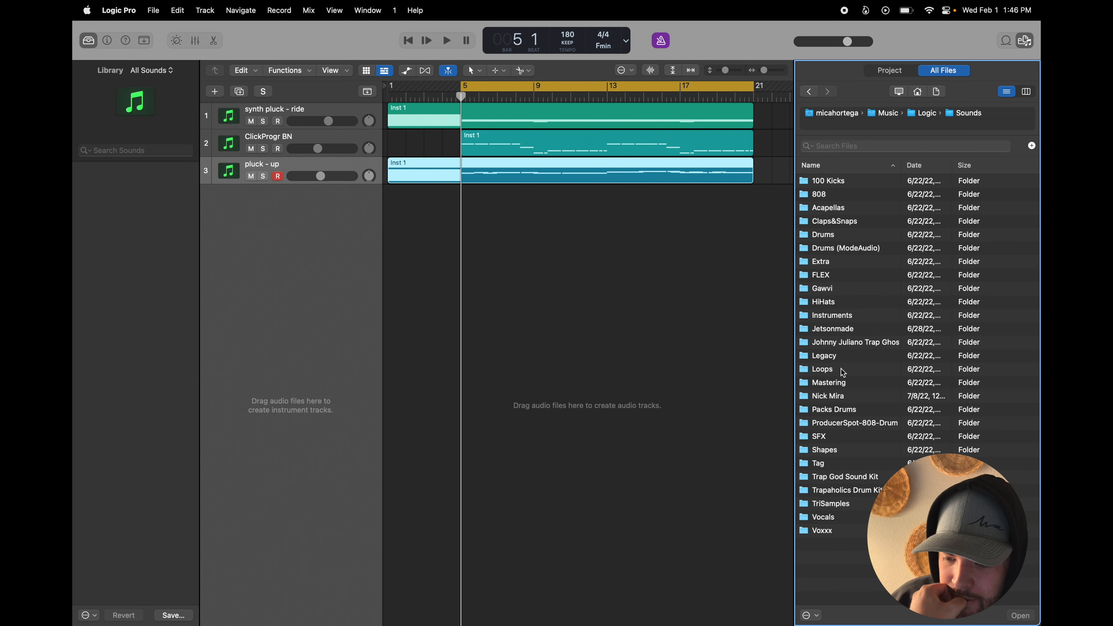
pyautogui.doubleClick(832, 397)
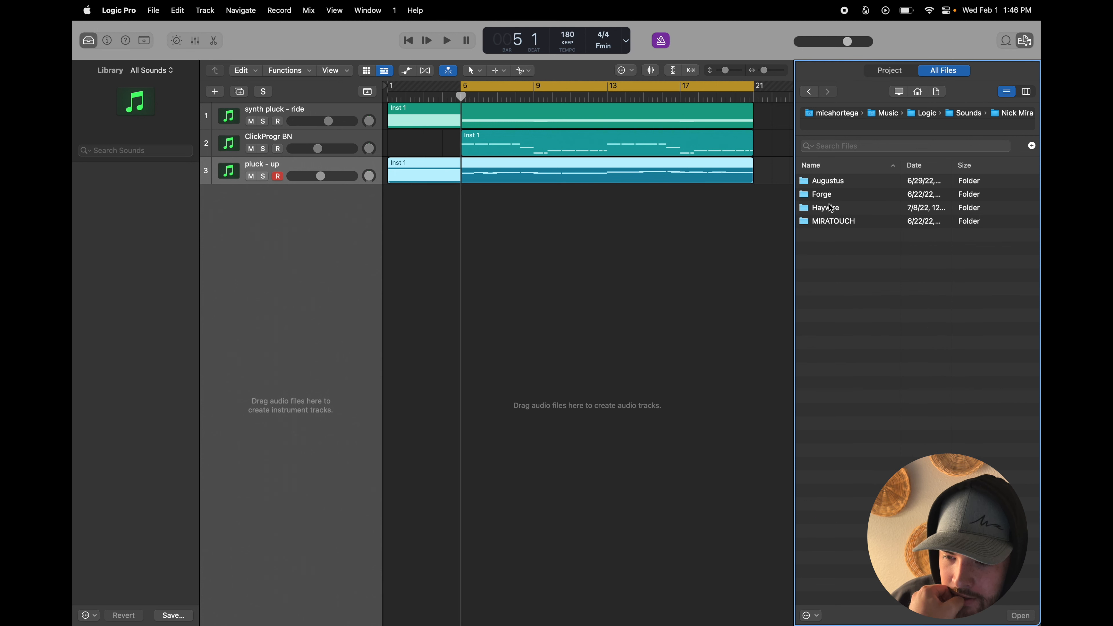
pyautogui.doubleClick(832, 208)
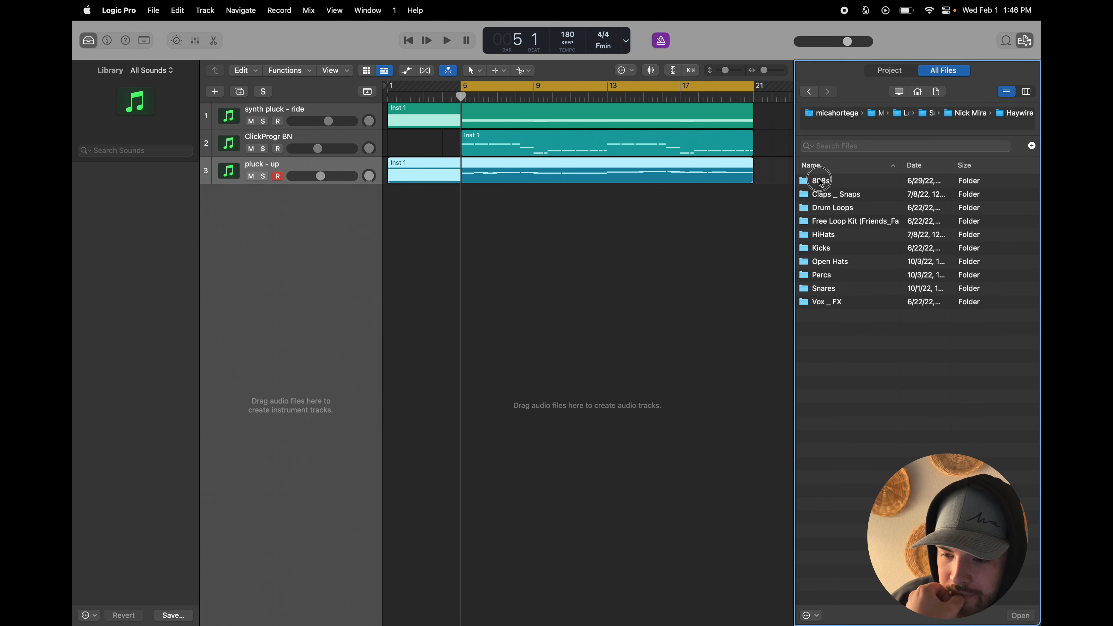
pyautogui.doubleClick(819, 181)
# - Audition the two nm - shape 808 samples, and load nm - shape 808.wav into a new Quick Sampler track below pluck - up
pyautogui.click(849, 316)
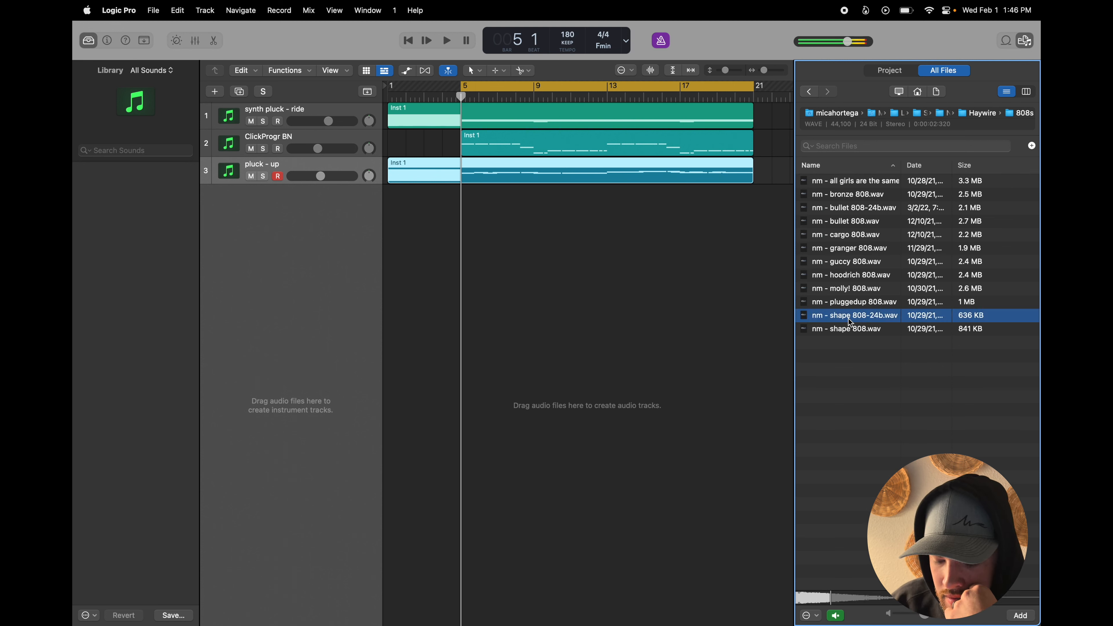
pyautogui.click(859, 329)
pyautogui.moveTo(870, 332); pyautogui.dragTo(297, 216)
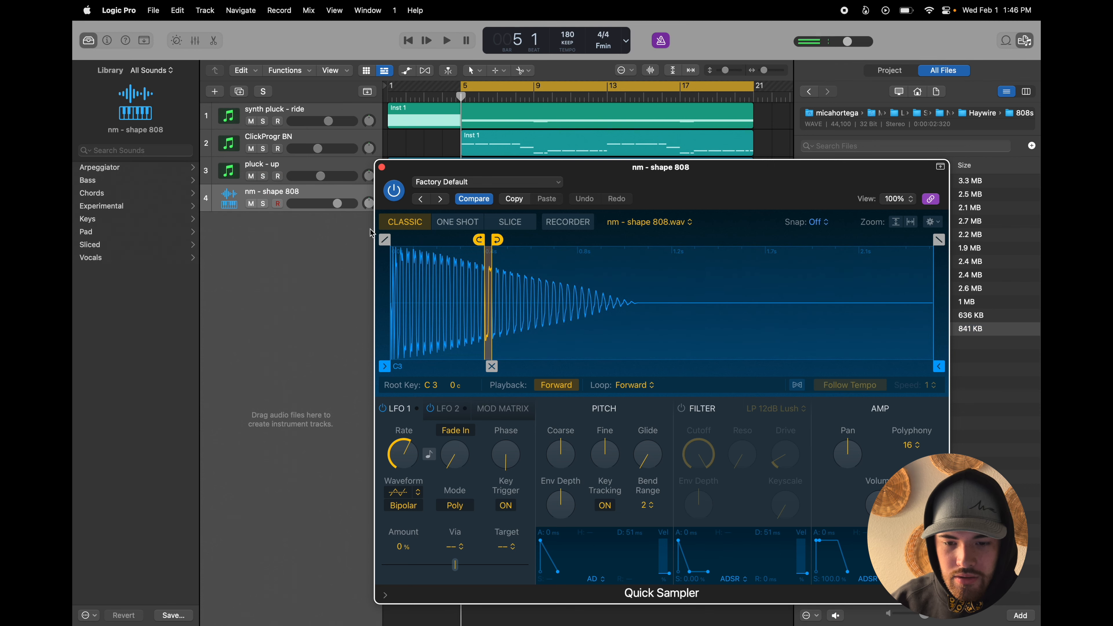
pyautogui.click(381, 168)
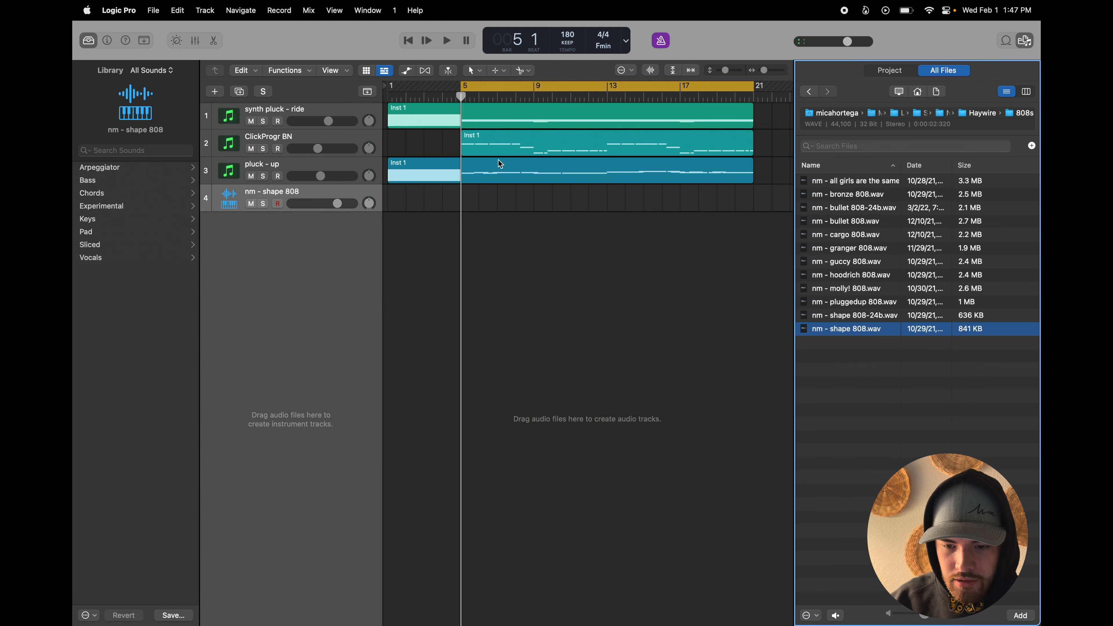
# - Copy the ClickProgr BN bass region onto the nm - shape 808 track at bar 5 and play it back
pyautogui.click(508, 149)
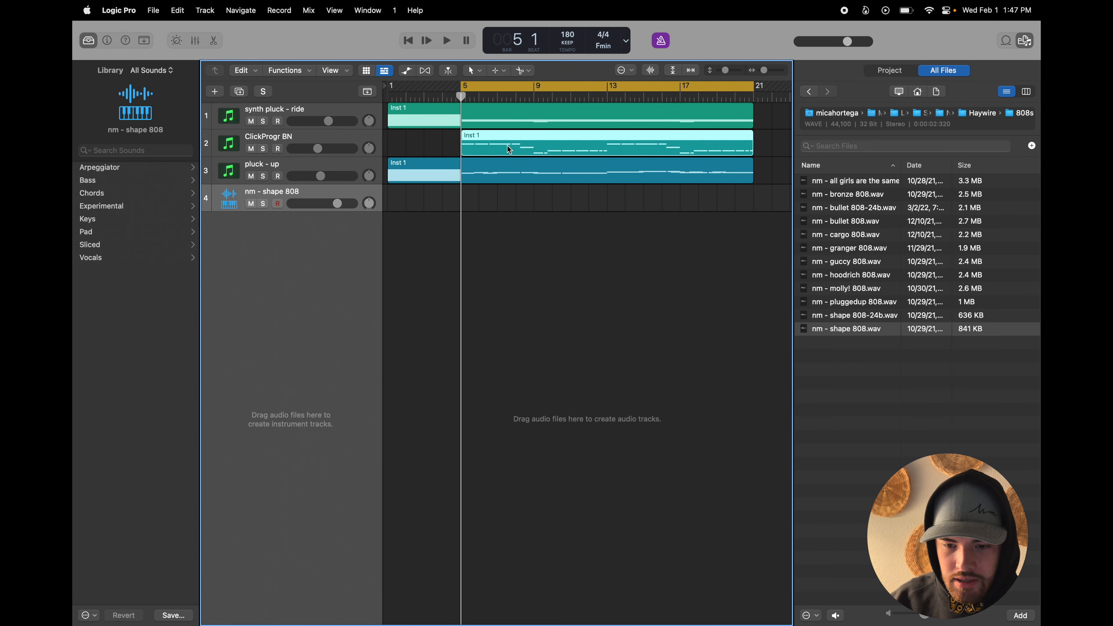
pyautogui.doubleClick(507, 146)
pyautogui.press('super+a')
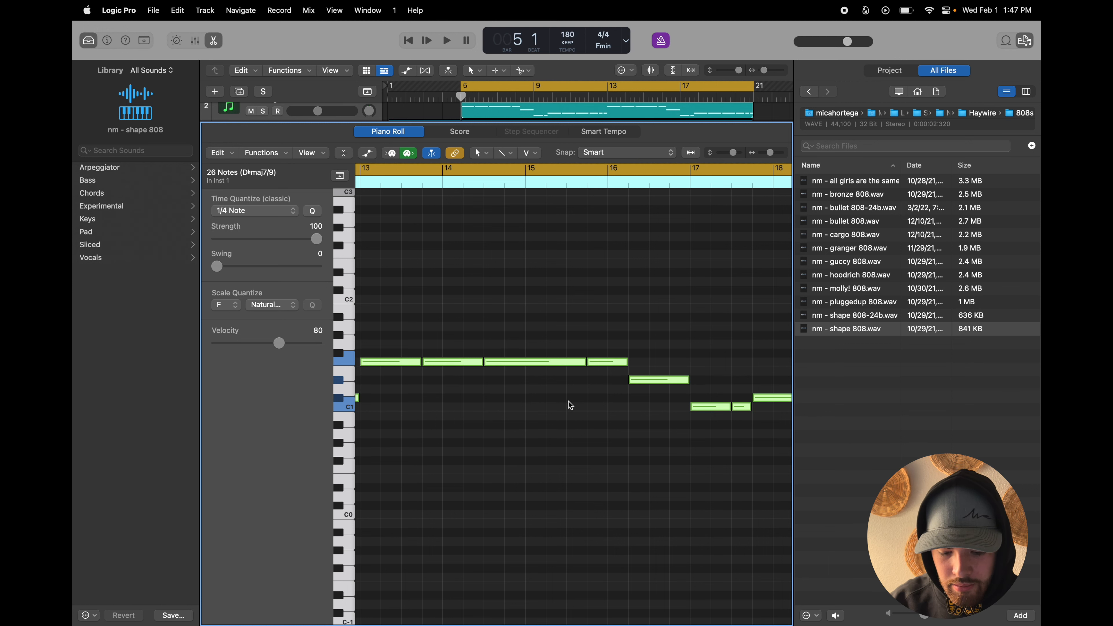
pyautogui.press('e')
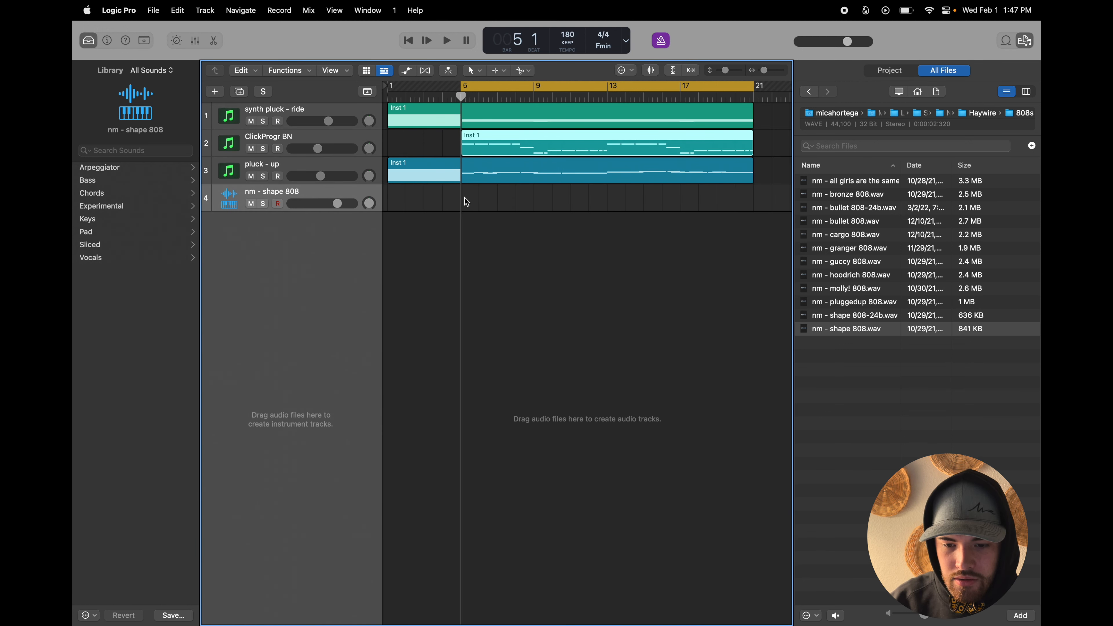
pyautogui.click(453, 200)
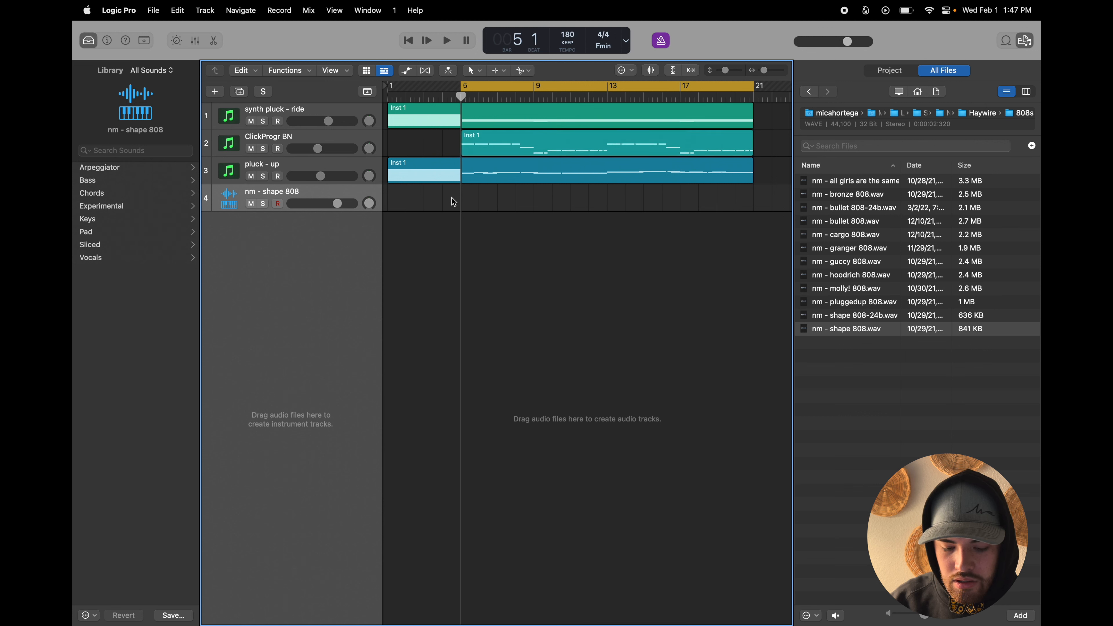
pyautogui.press('super+v')
pyautogui.press('space')
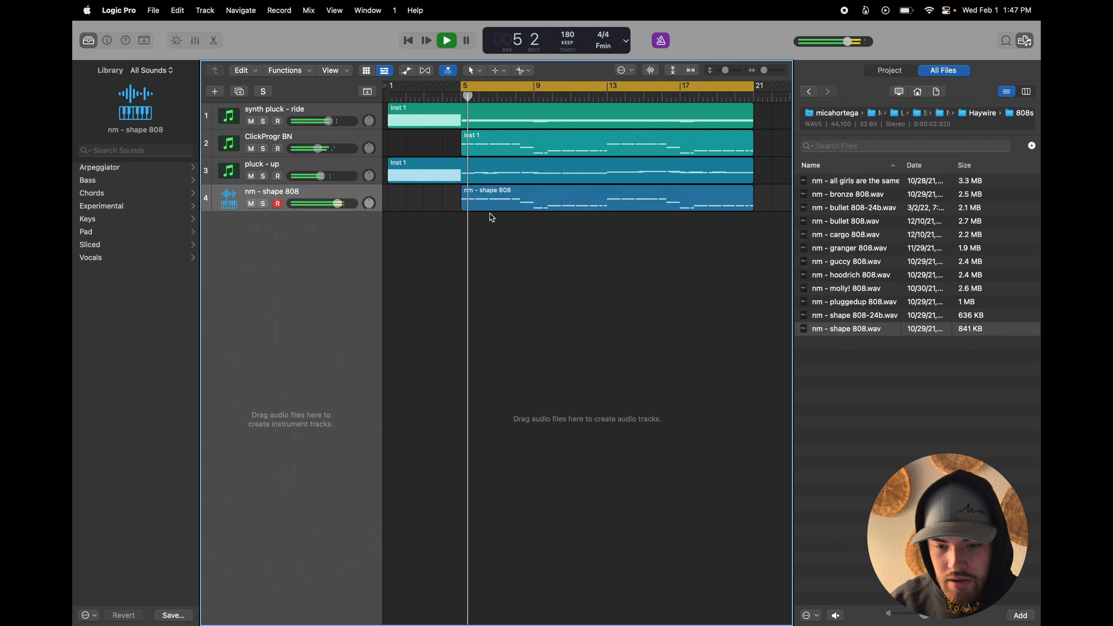
# - Mute the ClickProgr BN track and play the 808 with the melody tracks from bar 5
pyautogui.doubleClick(513, 203)
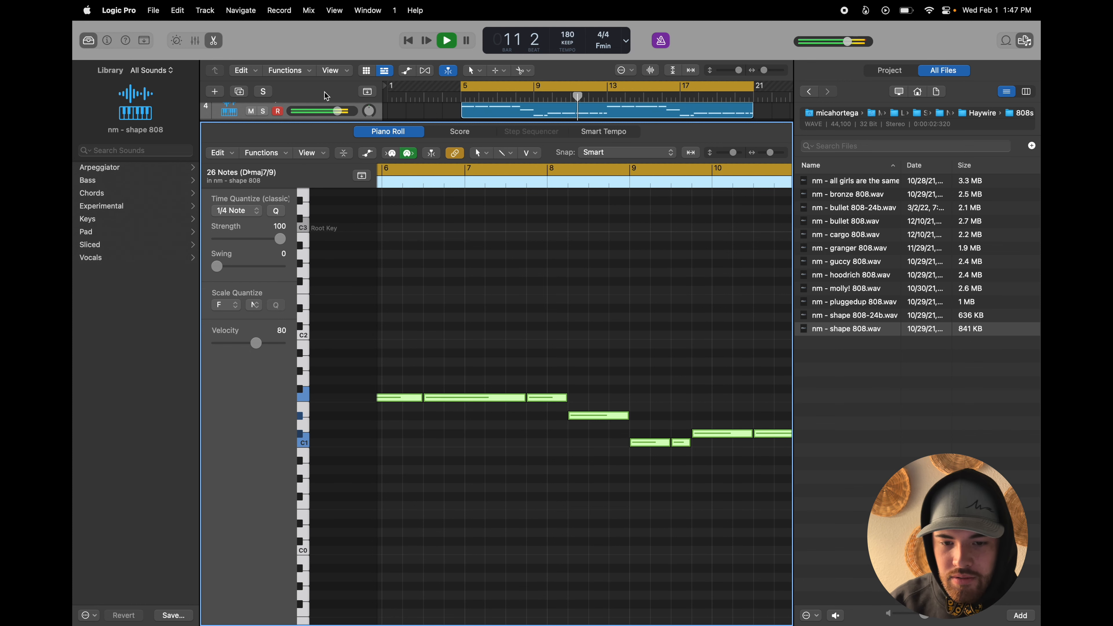
pyautogui.press('space')
pyautogui.click(213, 40)
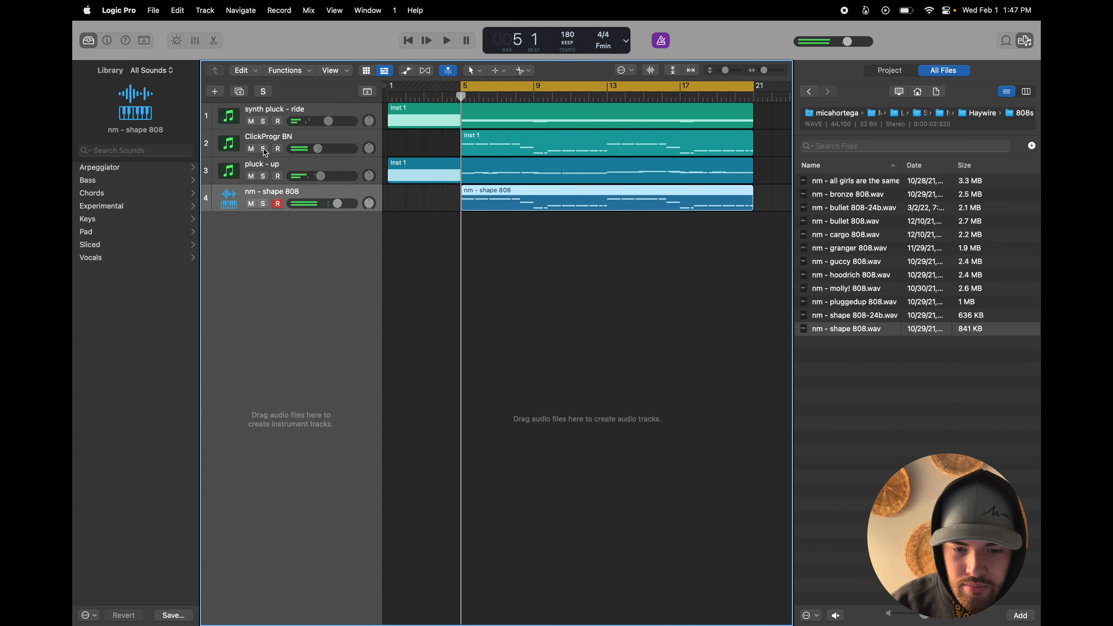
pyautogui.click(255, 150)
pyautogui.press('space')
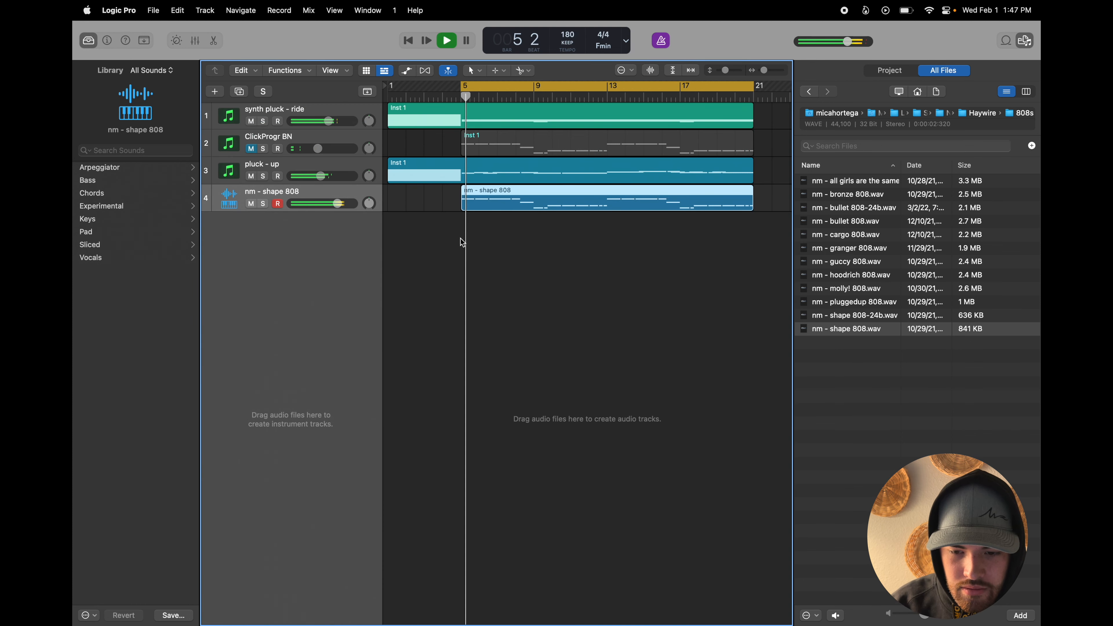
# - Transpose all notes in the nm - shape 808 region up two octaves and listen to the result
pyautogui.doubleClick(494, 205)
pyautogui.press('space')
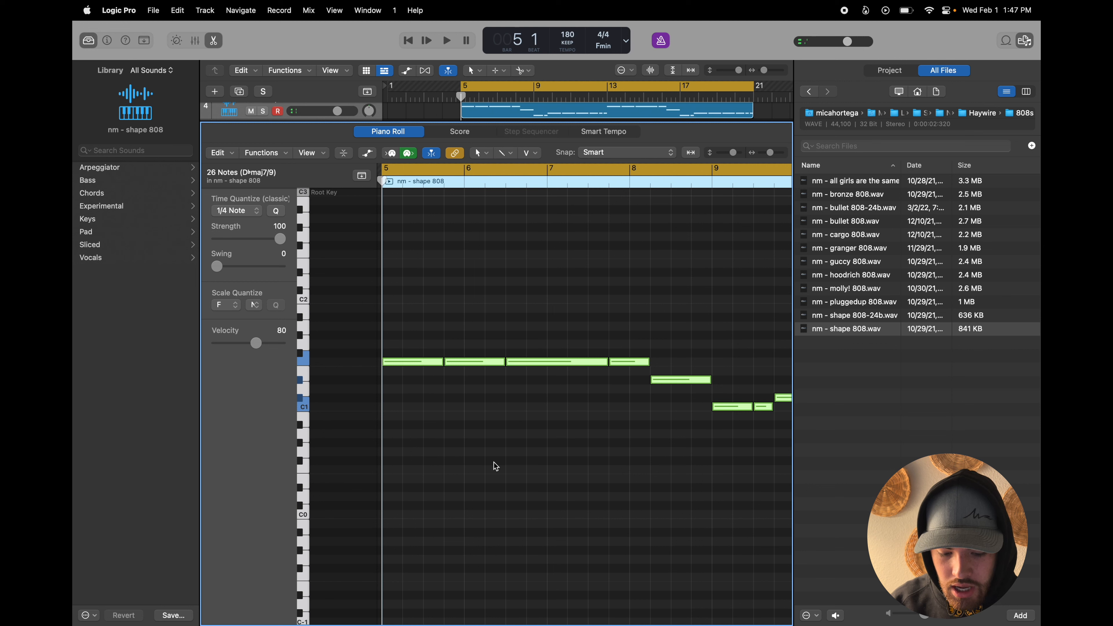
pyautogui.hotkey('alt', 'shift', 'Up')
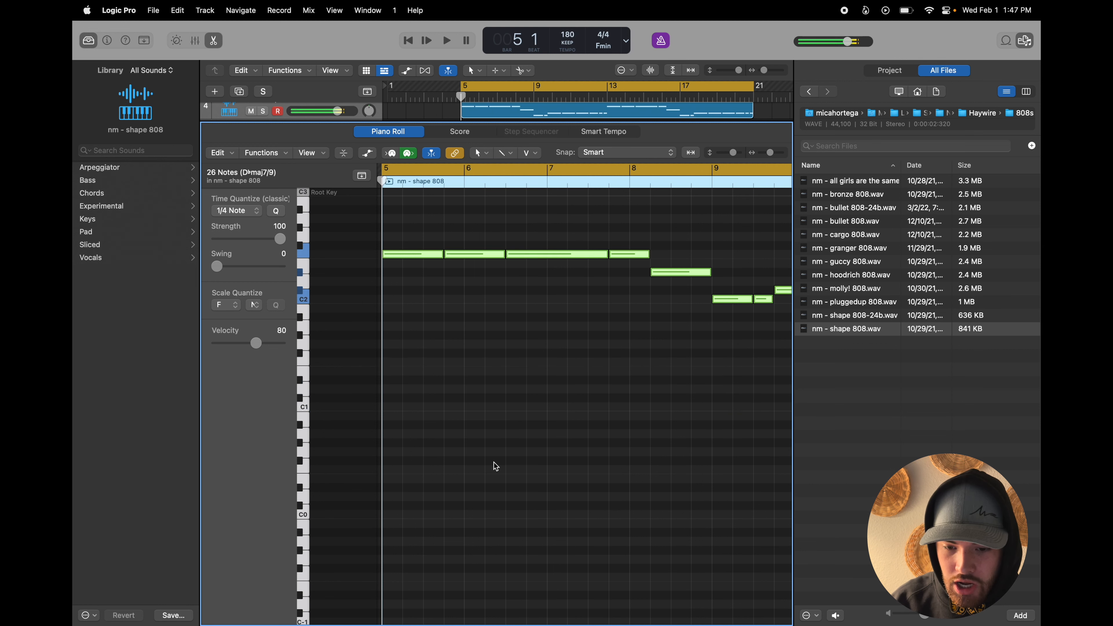
pyautogui.hotkey('alt', 'shift', 'Up')
pyautogui.press('space')
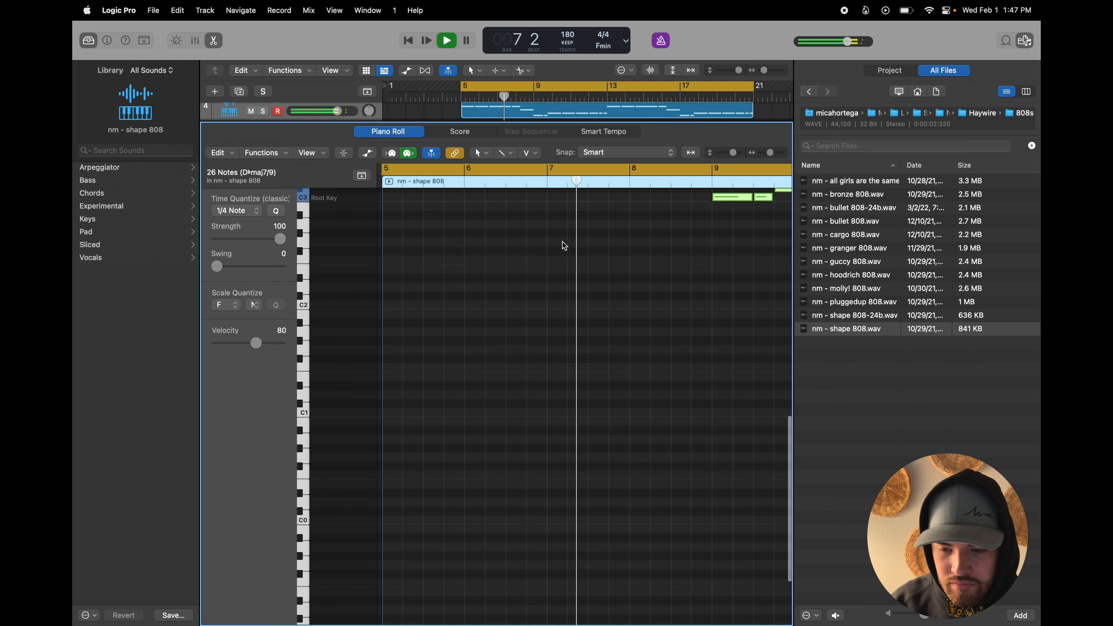
pyautogui.scroll(5, 562, 242)
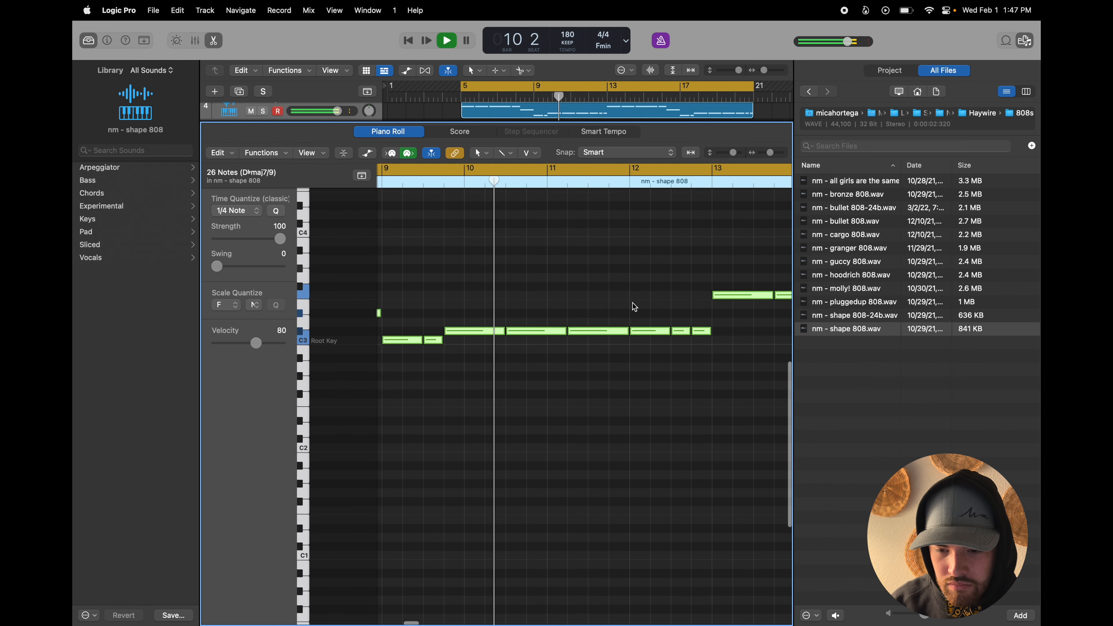
pyautogui.press('space')
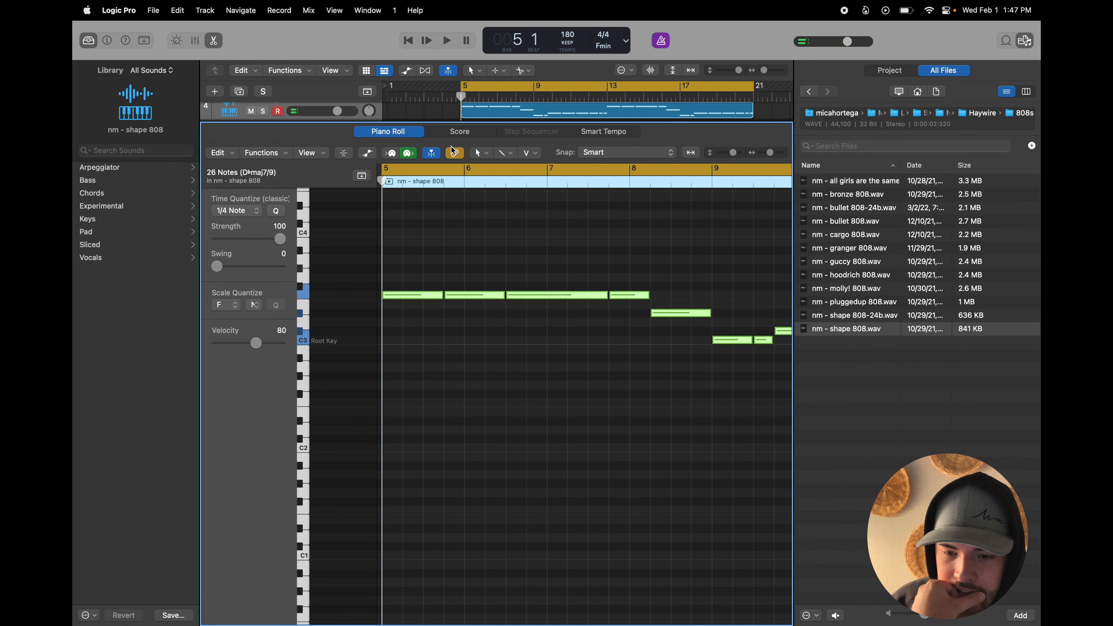
pyautogui.press('e')
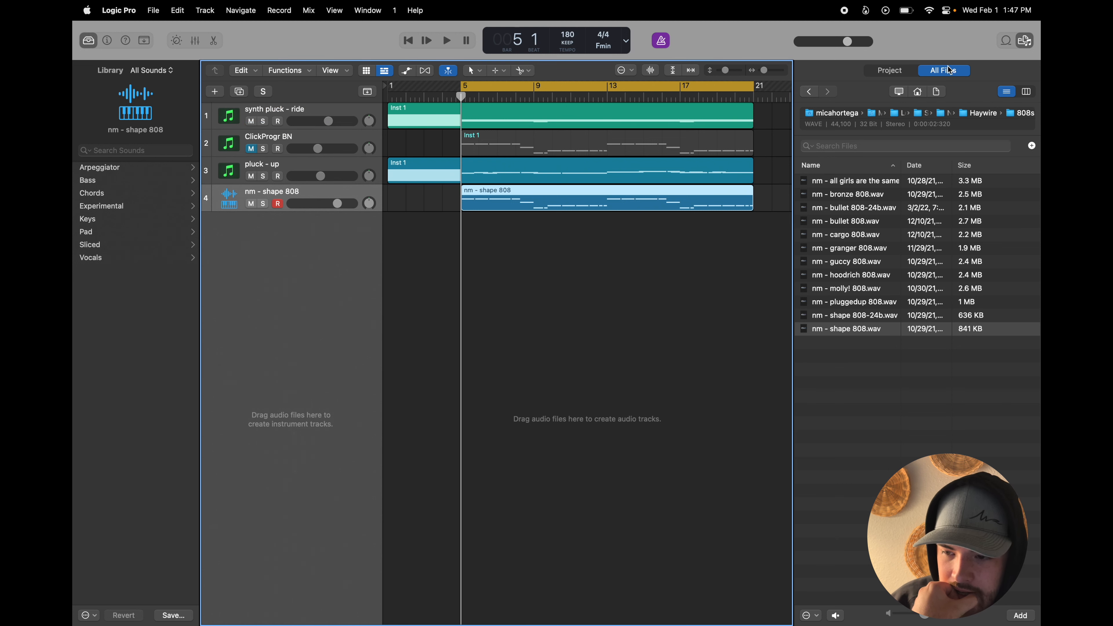
# - Hide the file browser, shorten all the 808 notes by about one beat, and set the first F3 note's length to two beats
pyautogui.click(1023, 41)
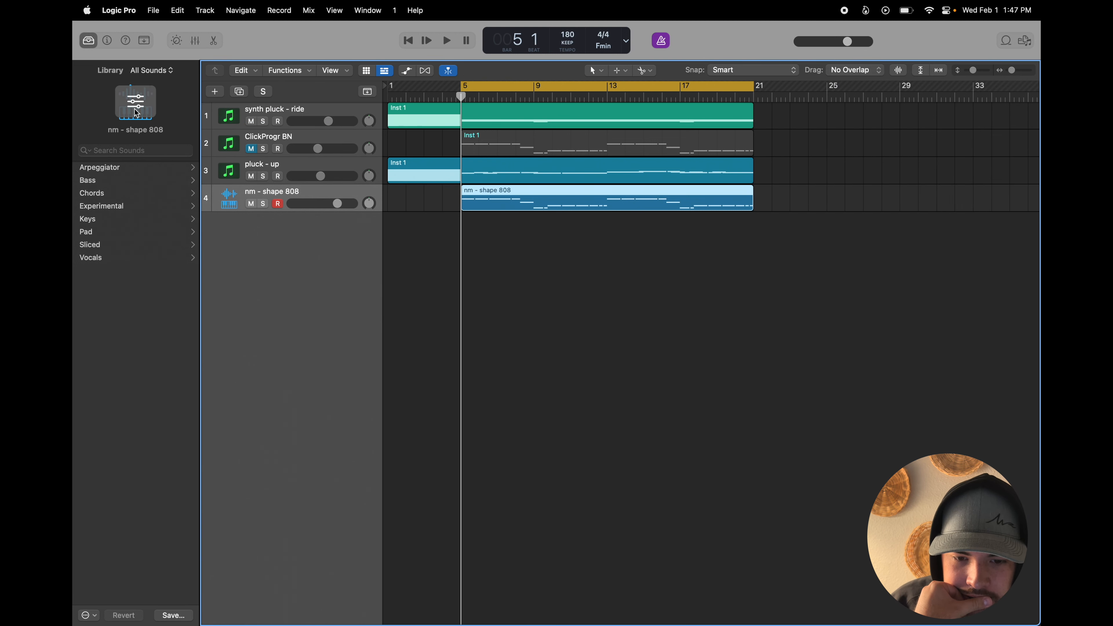
pyautogui.doubleClick(518, 202)
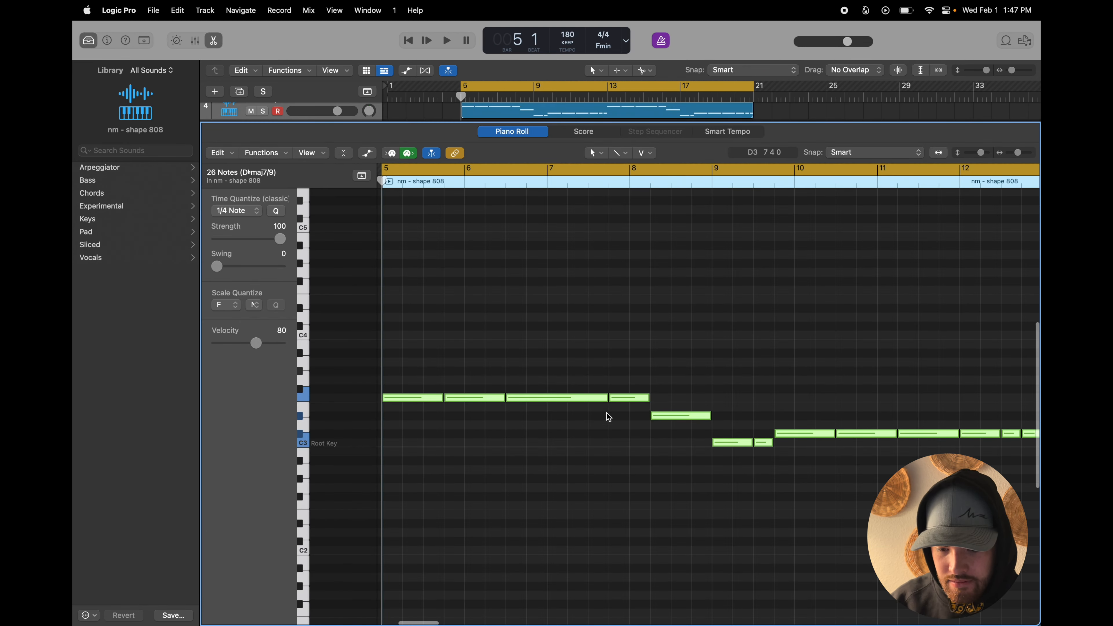
pyautogui.moveTo(650, 398); pyautogui.dragTo(630, 404)
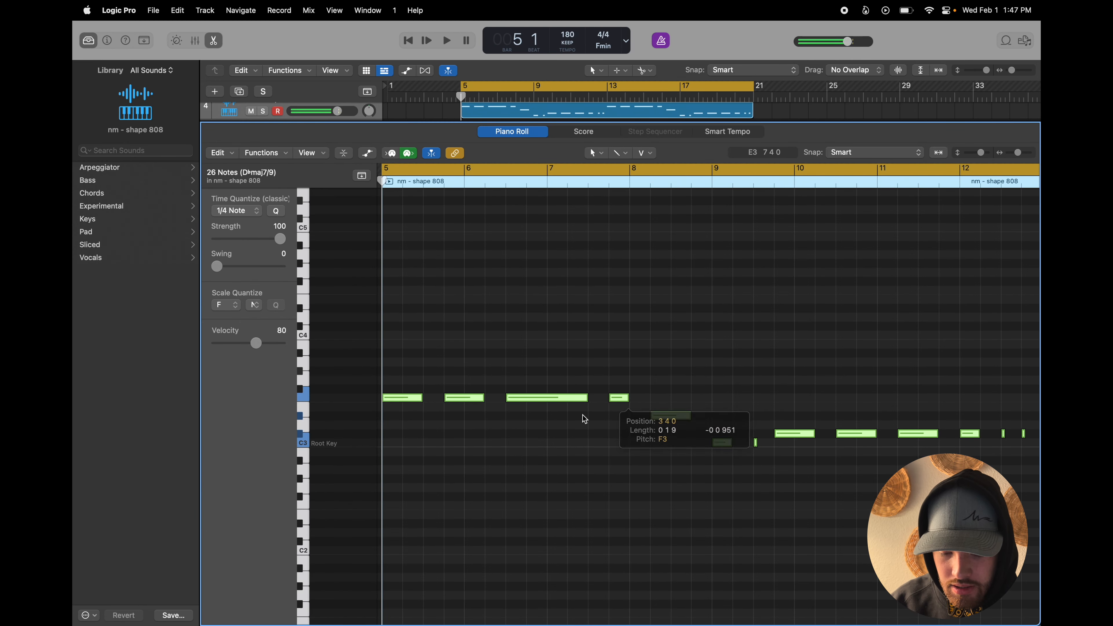
pyautogui.click(556, 416)
pyautogui.moveTo(419, 399)
pyautogui.mouseDown()
pyautogui.moveTo(402, 400)
pyautogui.moveTo(422, 398)
pyautogui.mouseUp()
pyautogui.press('space')
pyautogui.press('space')
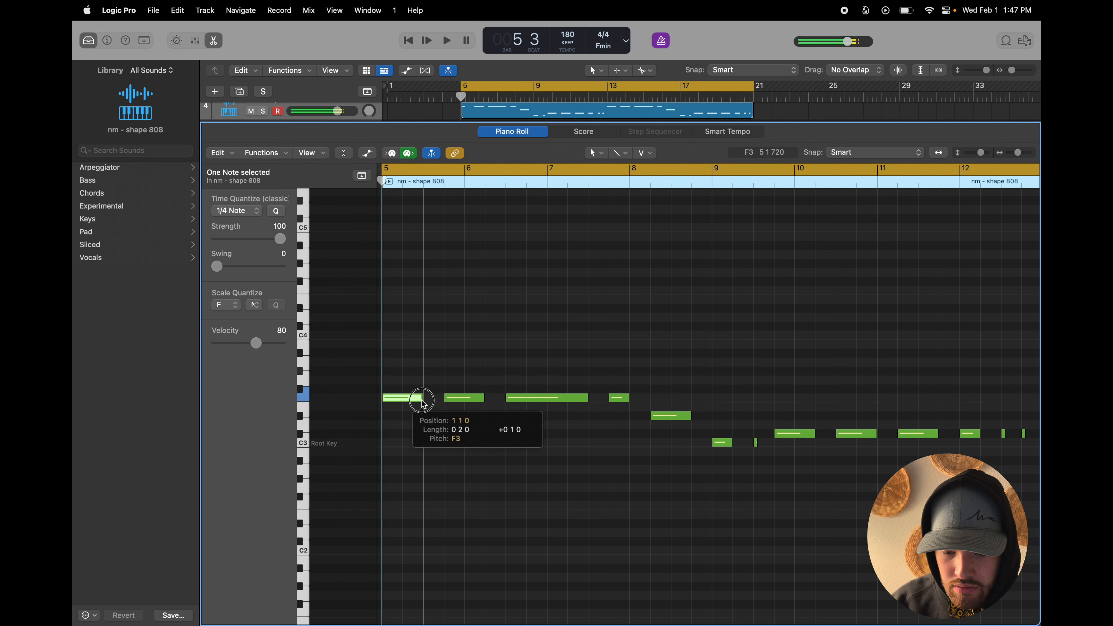
# - During playback, set the third and fourth F3 notes to two beats and lengthen the short C3 and C#3 notes in bars 9 and 12
pyautogui.press('space')
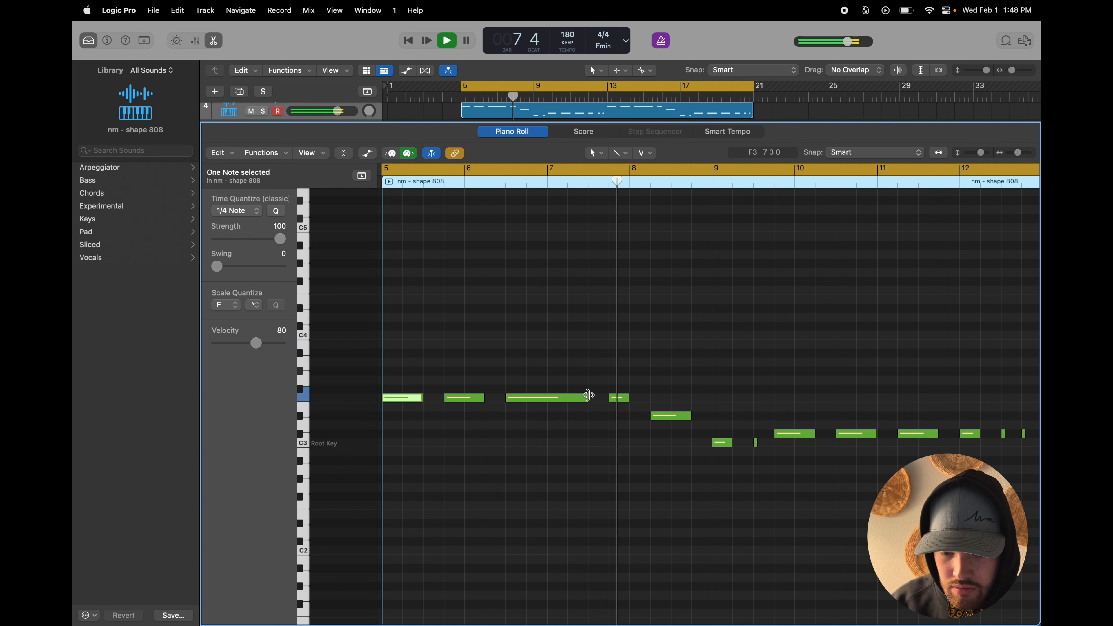
pyautogui.moveTo(587, 397); pyautogui.dragTo(547, 403)
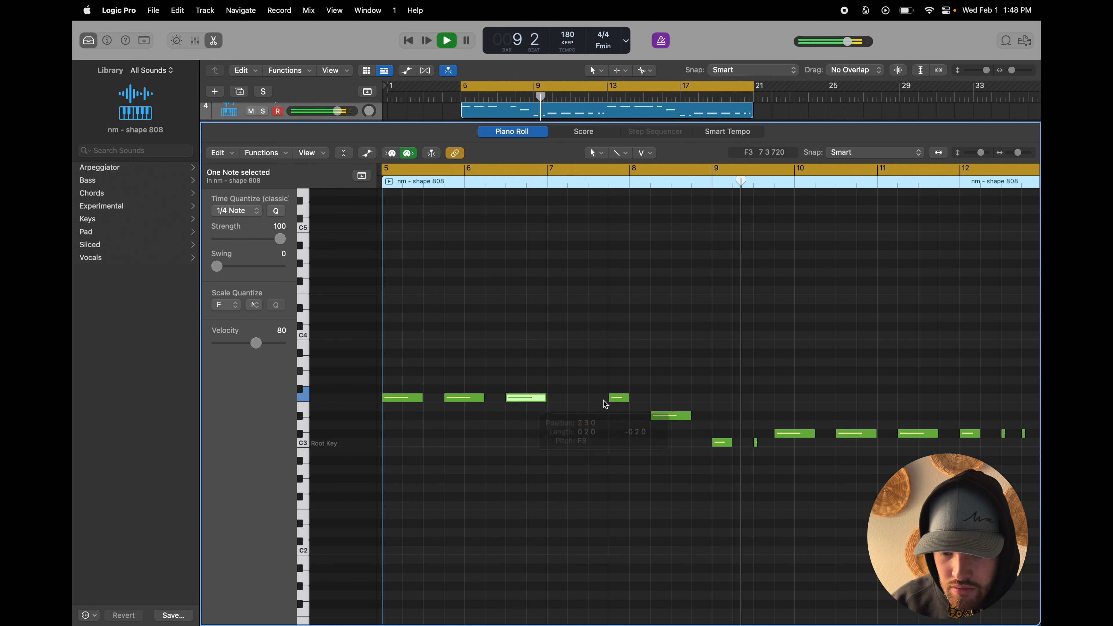
pyautogui.moveTo(628, 397); pyautogui.dragTo(654, 407)
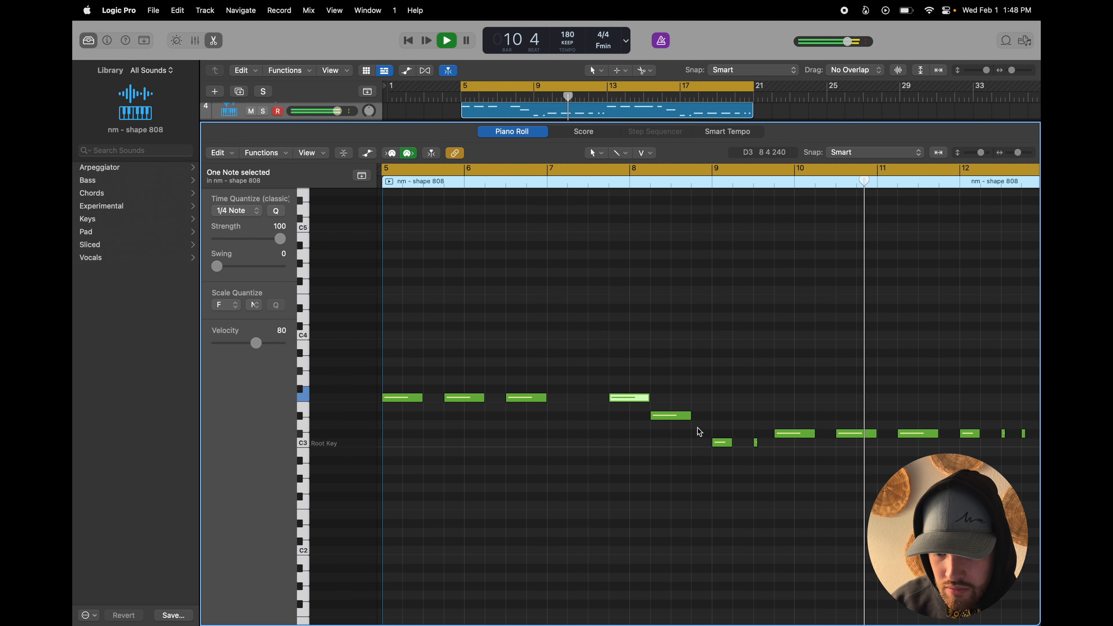
pyautogui.moveTo(731, 443)
pyautogui.mouseDown()
pyautogui.moveTo(820, 435)
pyautogui.moveTo(740, 435)
pyautogui.mouseUp()
pyautogui.click(757, 444)
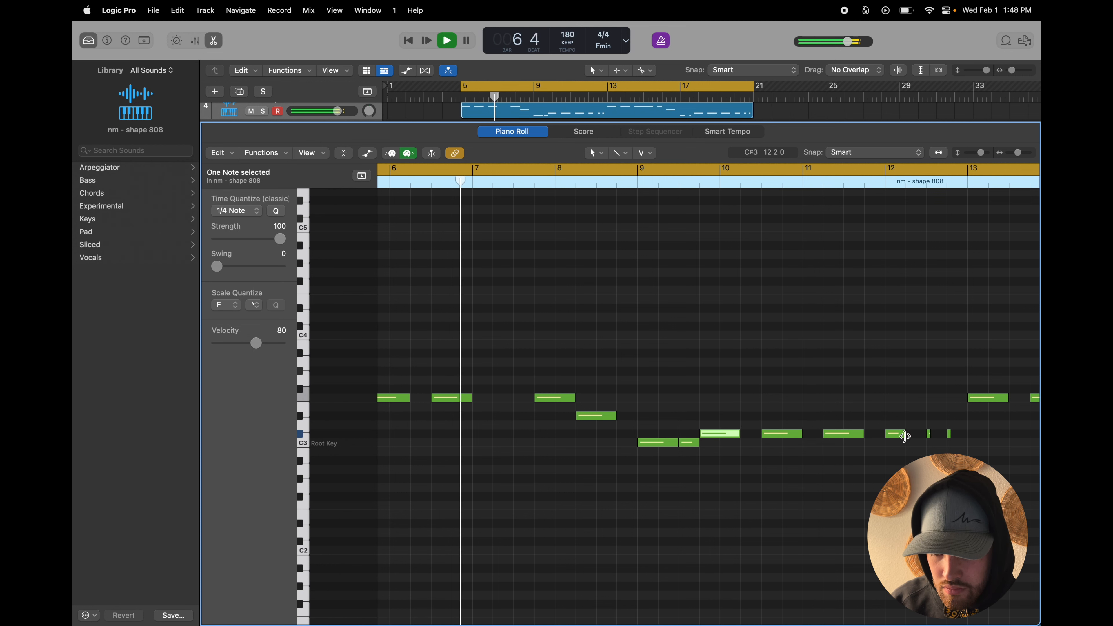
pyautogui.moveTo(904, 434); pyautogui.dragTo(971, 435)
pyautogui.hscroll(5, 901, 449)
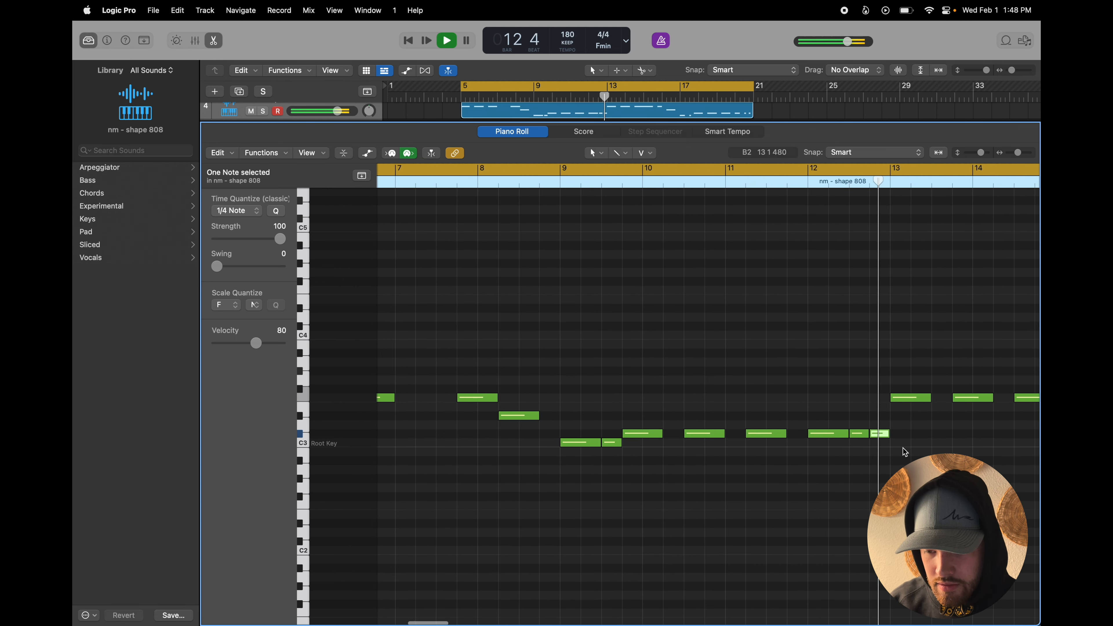
# - Delete the 808 notes from bar 13 onward and repeat the edited notes of bars 5 to 12 in their place
pyautogui.scroll(-5, 868, 447)
pyautogui.hscroll(5, 869, 450)
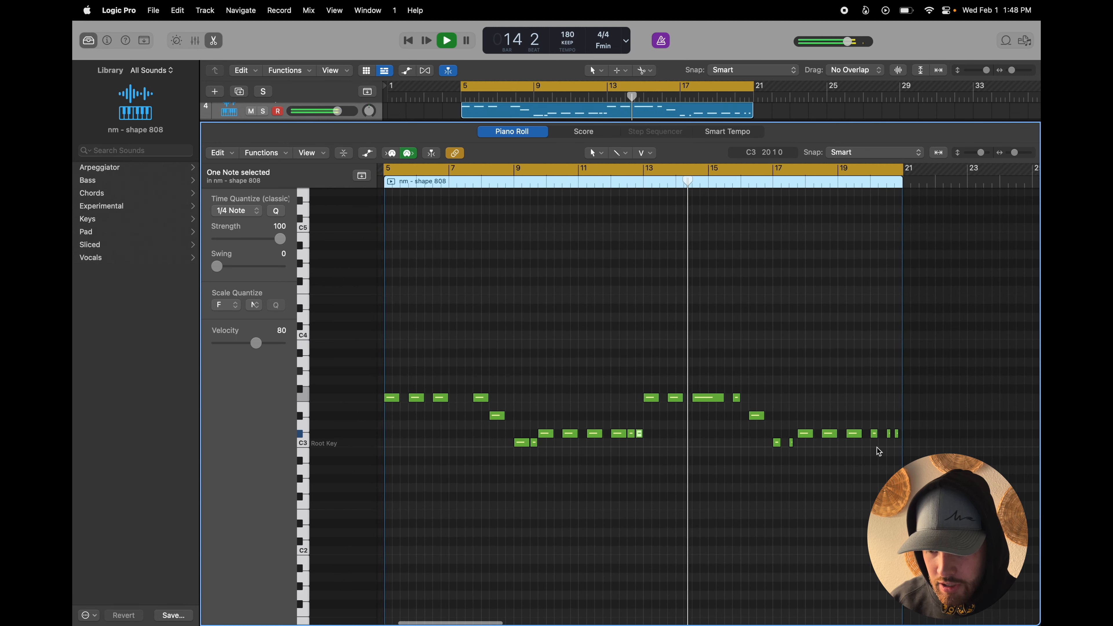
pyautogui.moveTo(897, 460); pyautogui.dragTo(640, 377)
pyautogui.press('space')
pyautogui.press('Delete')
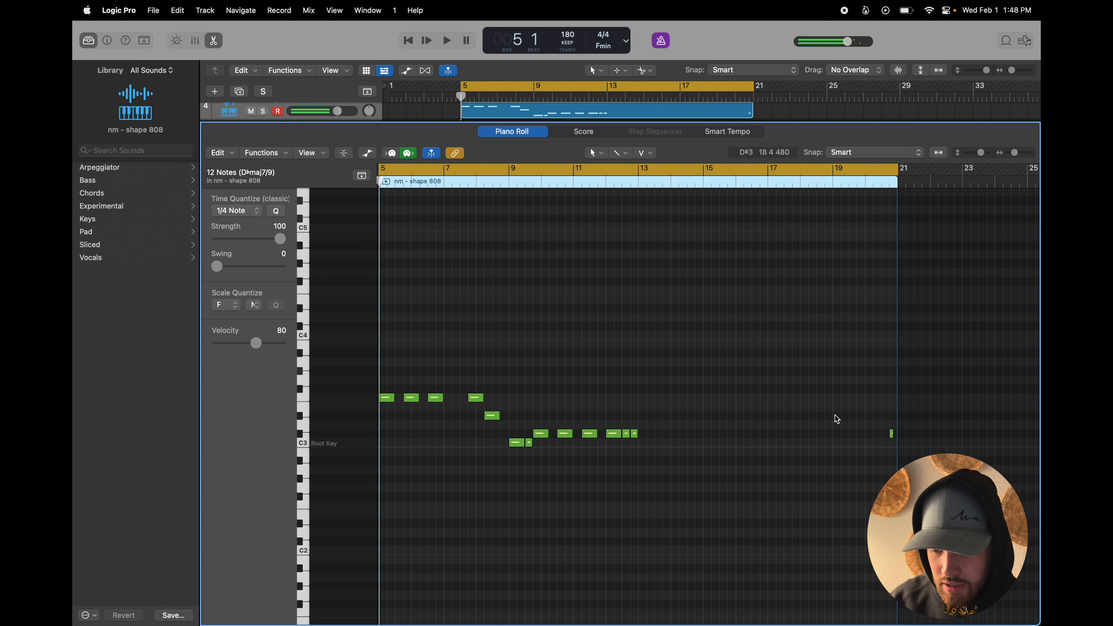
pyautogui.press('super+a')
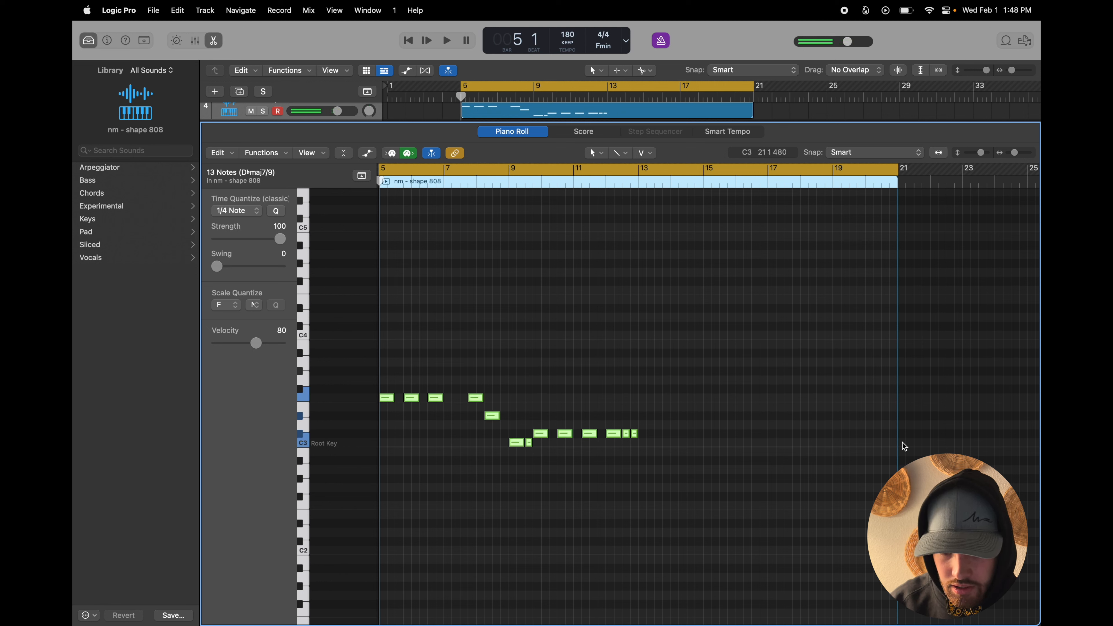
pyautogui.press('super+r')
pyautogui.press('space')
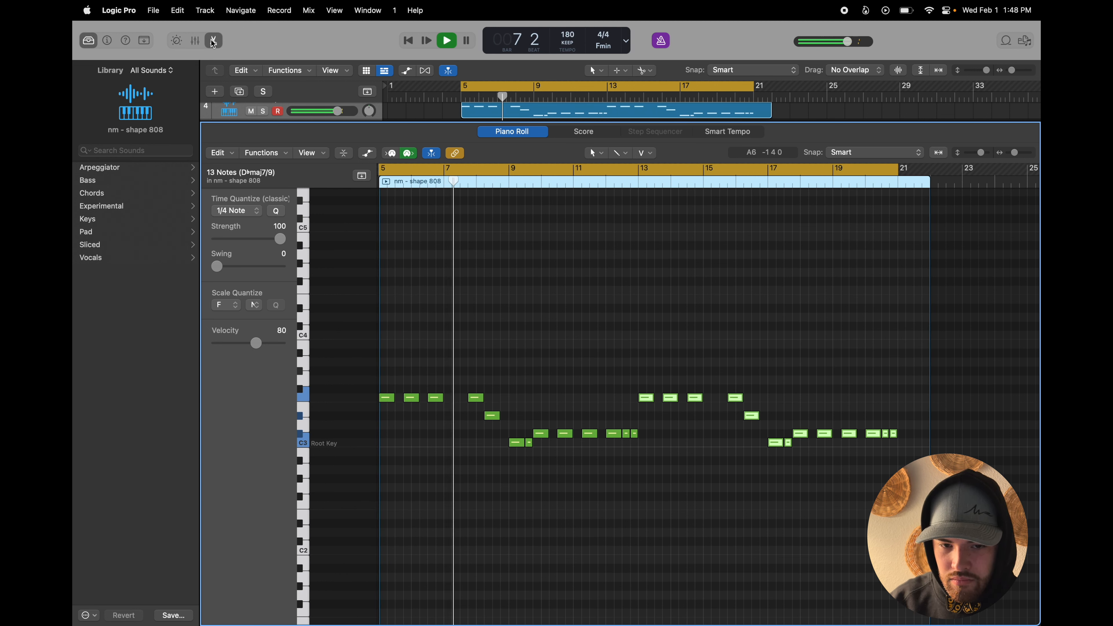
# - Close the Piano Roll and trim the end of the nm - shape 808 region to bar 21
pyautogui.press('e')
pyautogui.press('space')
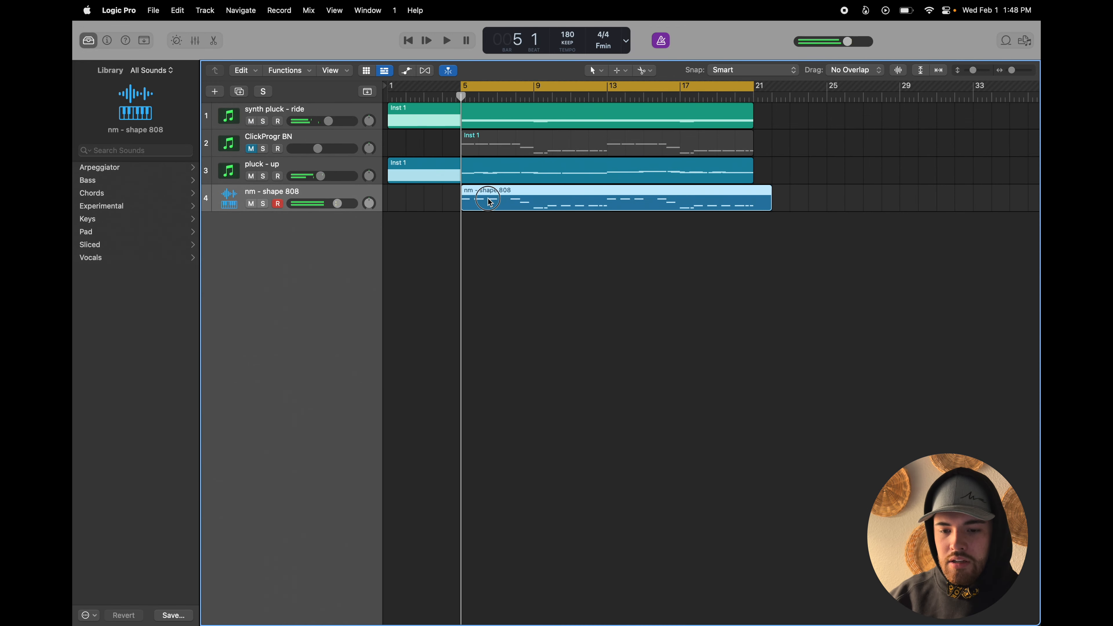
pyautogui.doubleClick(489, 202)
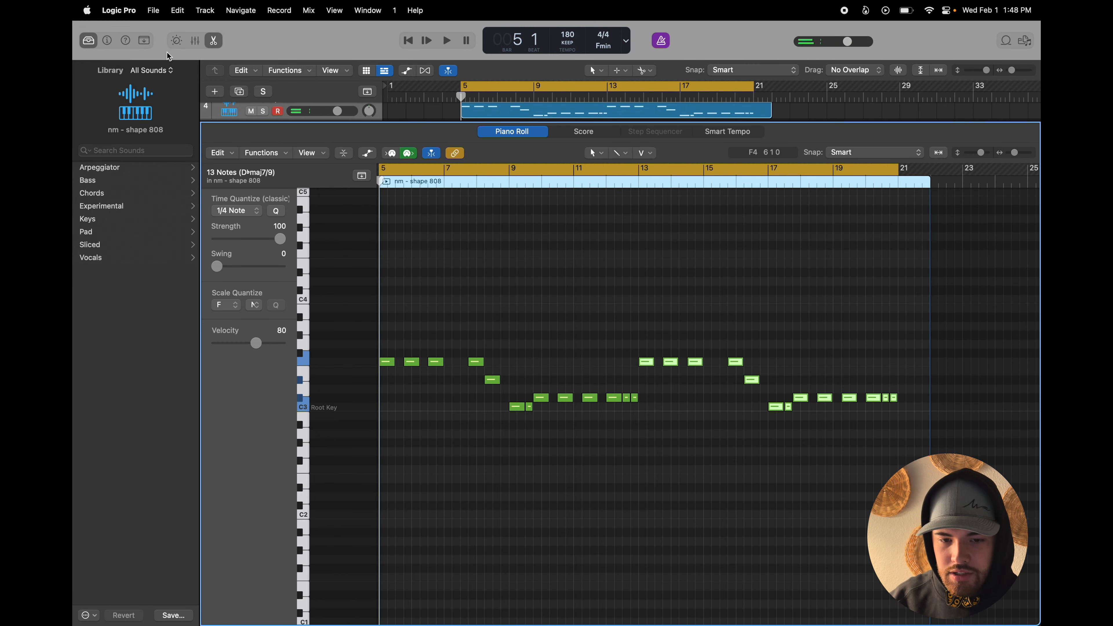
pyautogui.click(213, 41)
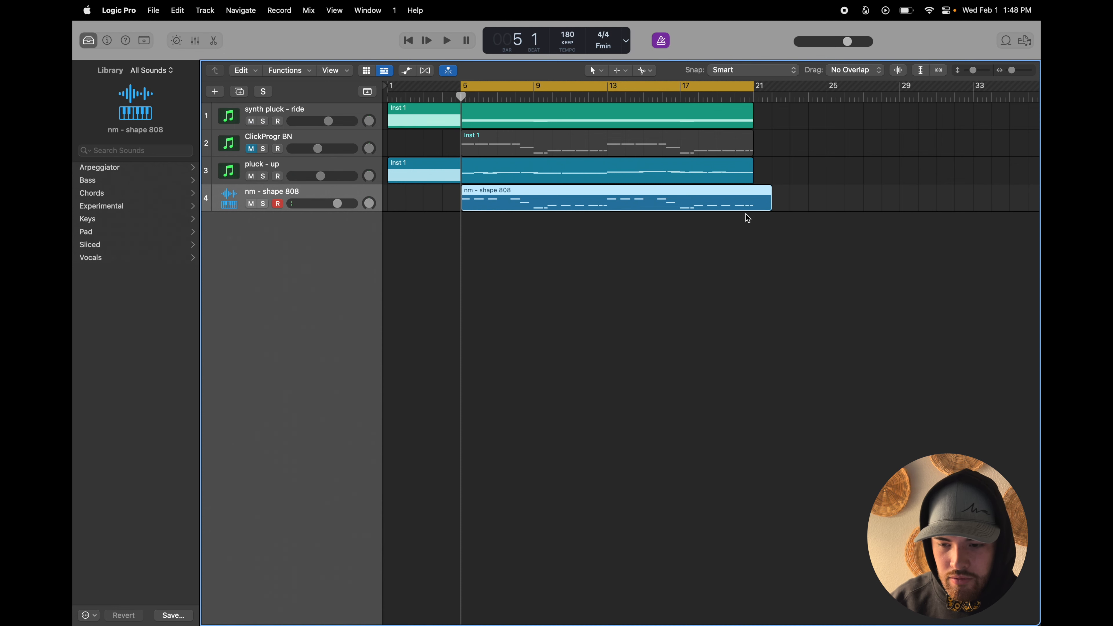
pyautogui.moveTo(770, 204); pyautogui.dragTo(754, 204)
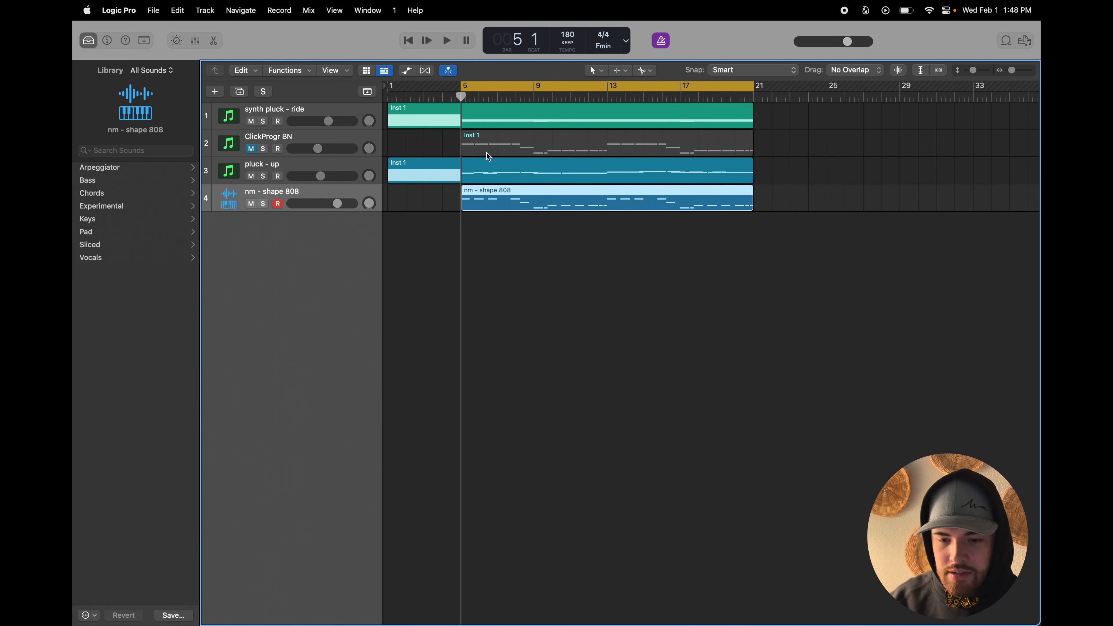
# - Mute the nm - shape 808 track and solo ClickProgr BN during playback to hear the original bass alone
pyautogui.click(507, 154)
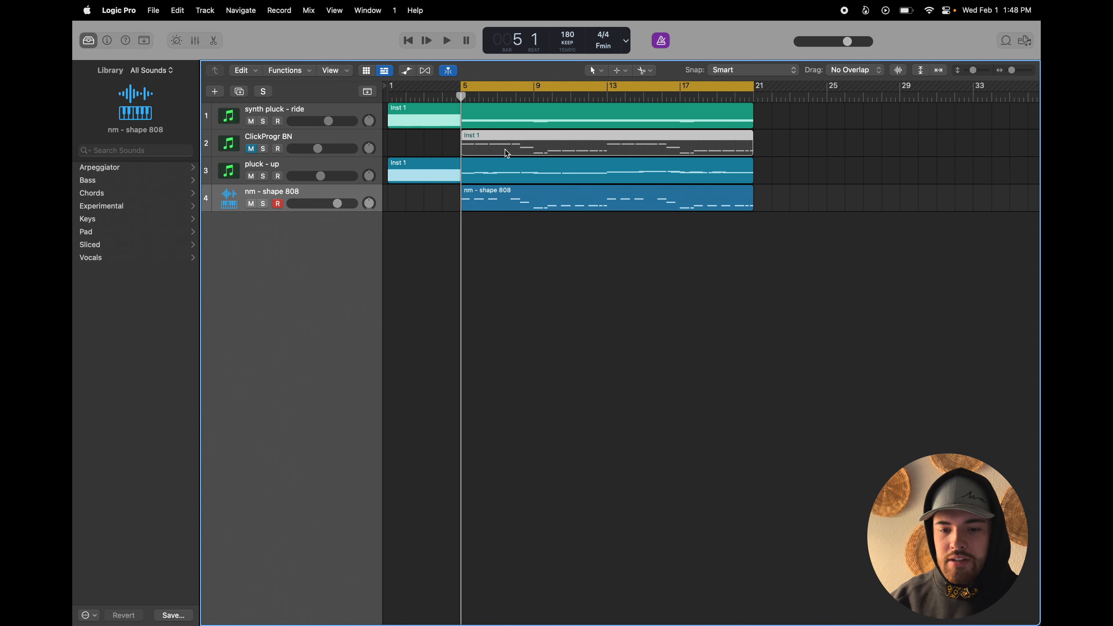
pyautogui.click(263, 149)
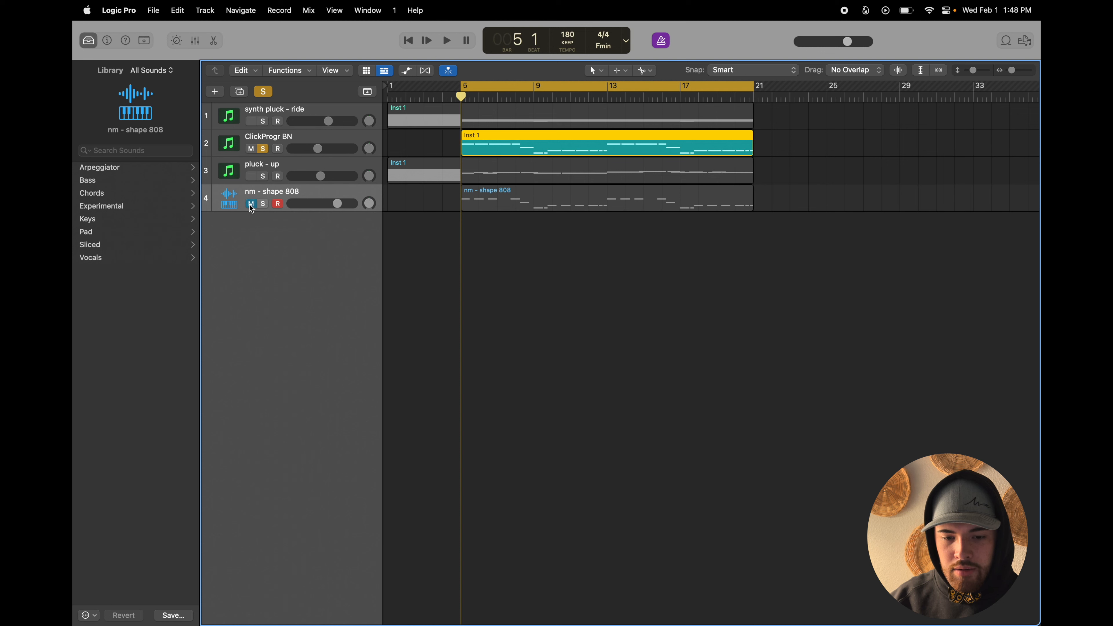
pyautogui.press('space')
pyautogui.click(263, 93)
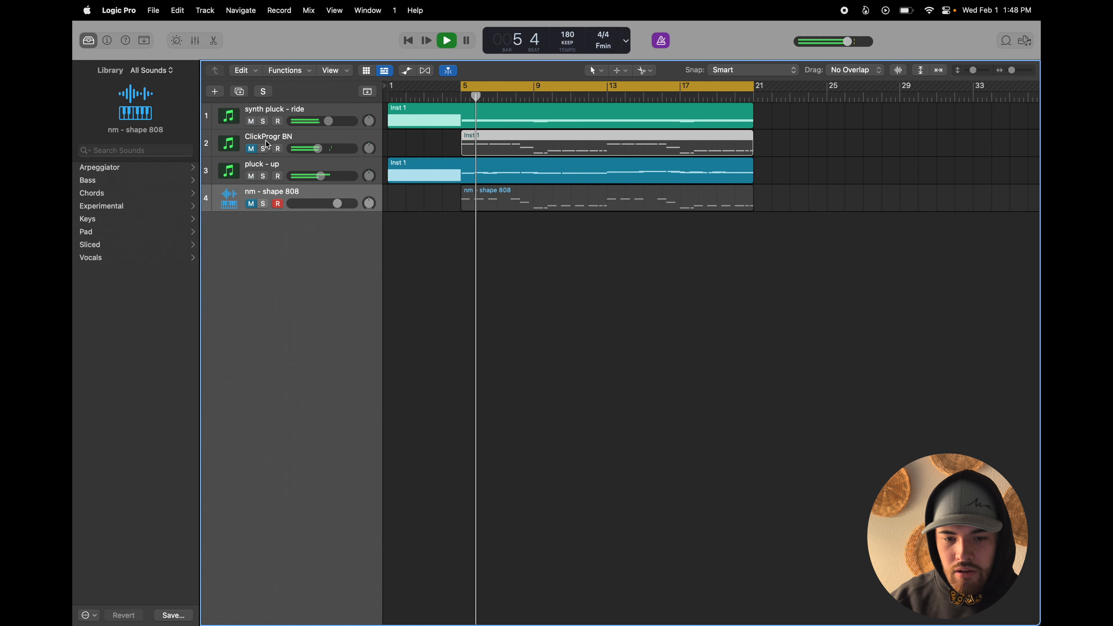
pyautogui.click(251, 151)
pyautogui.click(251, 149)
pyautogui.click(263, 149)
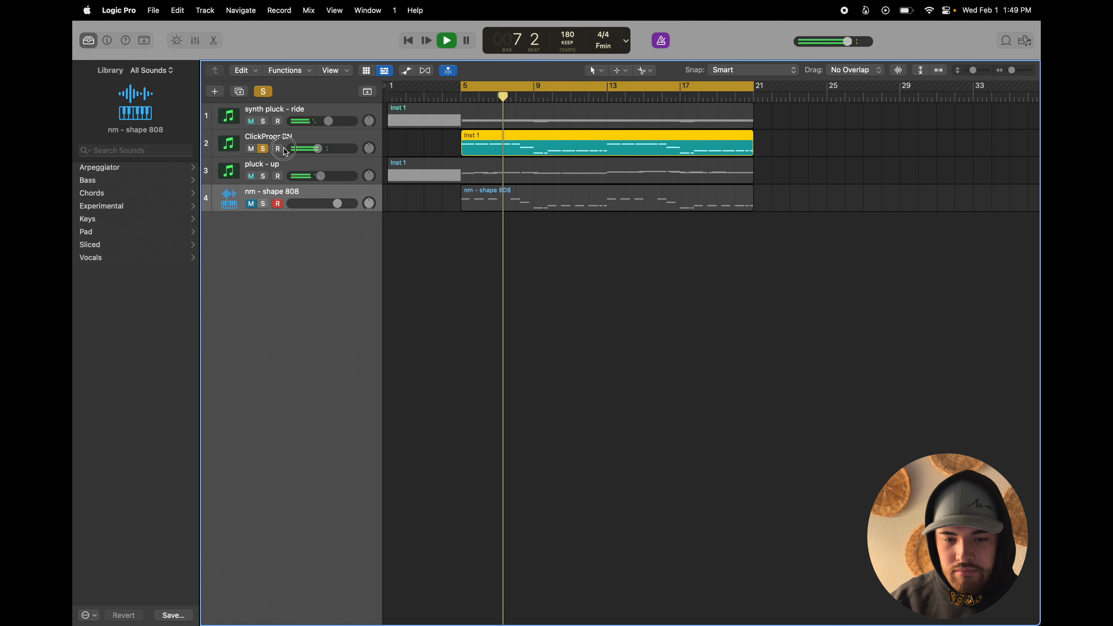
# - Unsolo ClickProgr BN and compare the mix during playback with its bass muted and unmuted
pyautogui.click(263, 149)
pyautogui.click(251, 149)
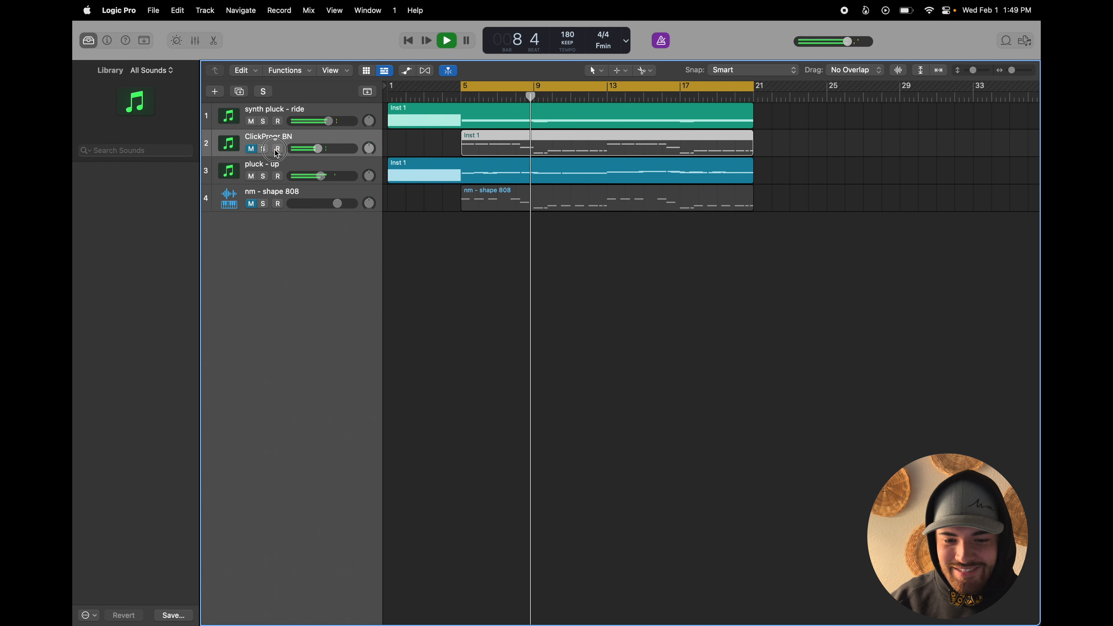
pyautogui.click(253, 148)
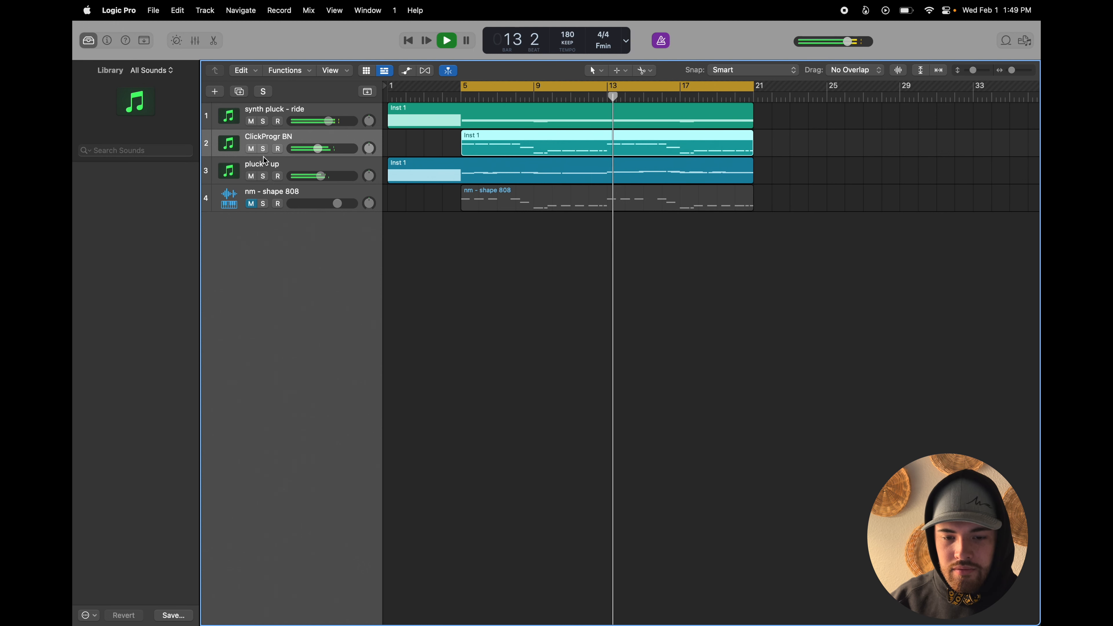
pyautogui.press('space')
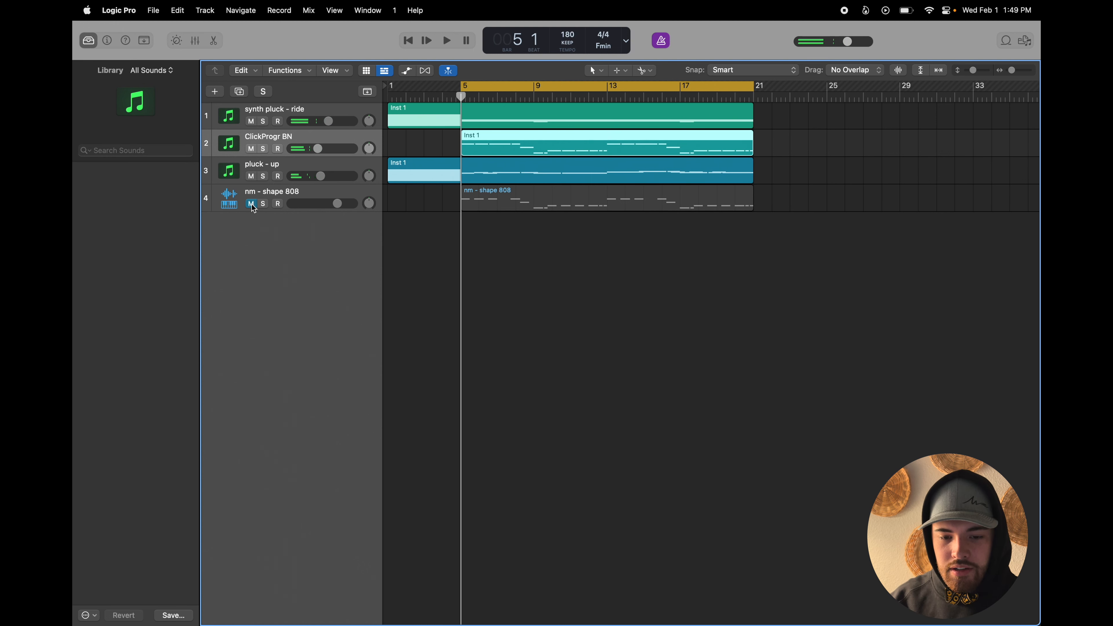
# - Mute ClickProgr BN, unmute nm - shape 808 and lower the 808 track's volume during playback
pyautogui.click(252, 149)
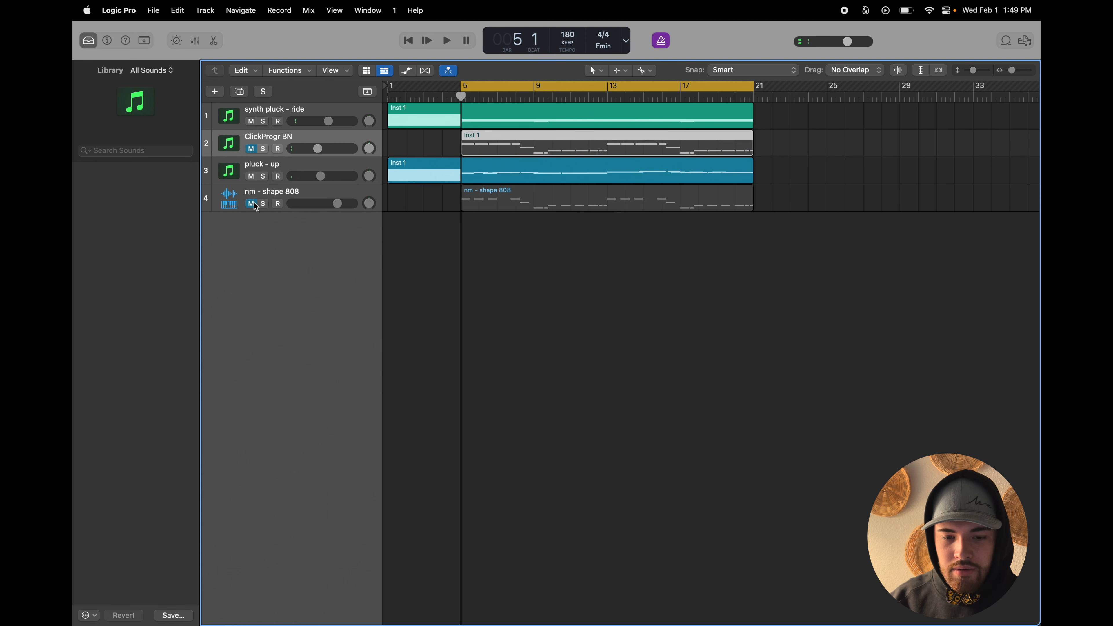
pyautogui.click(253, 204)
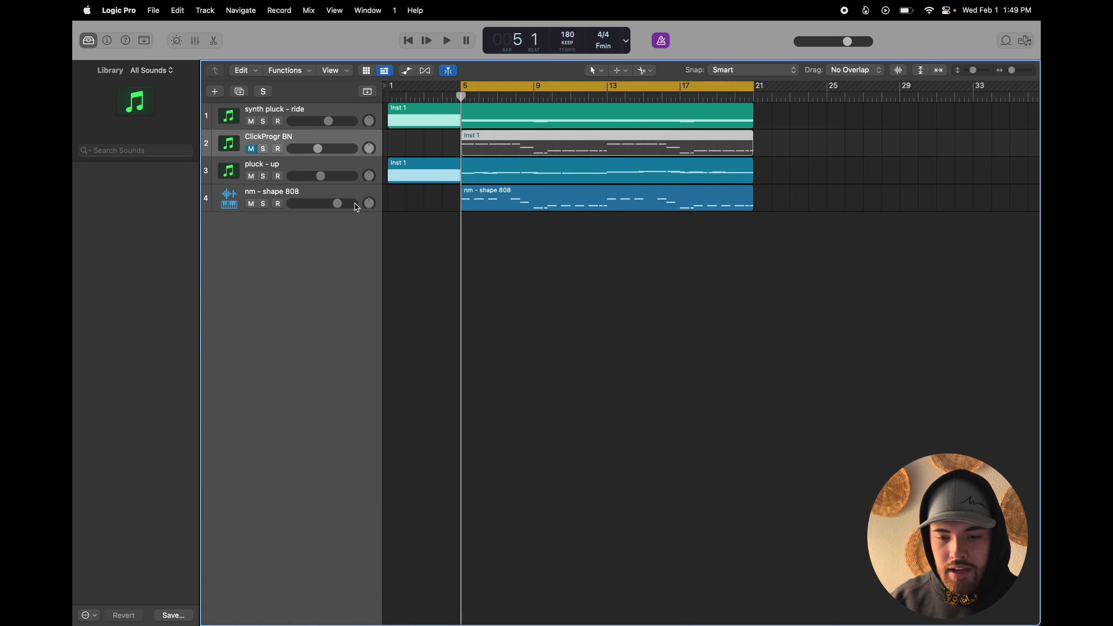
pyautogui.press('space')
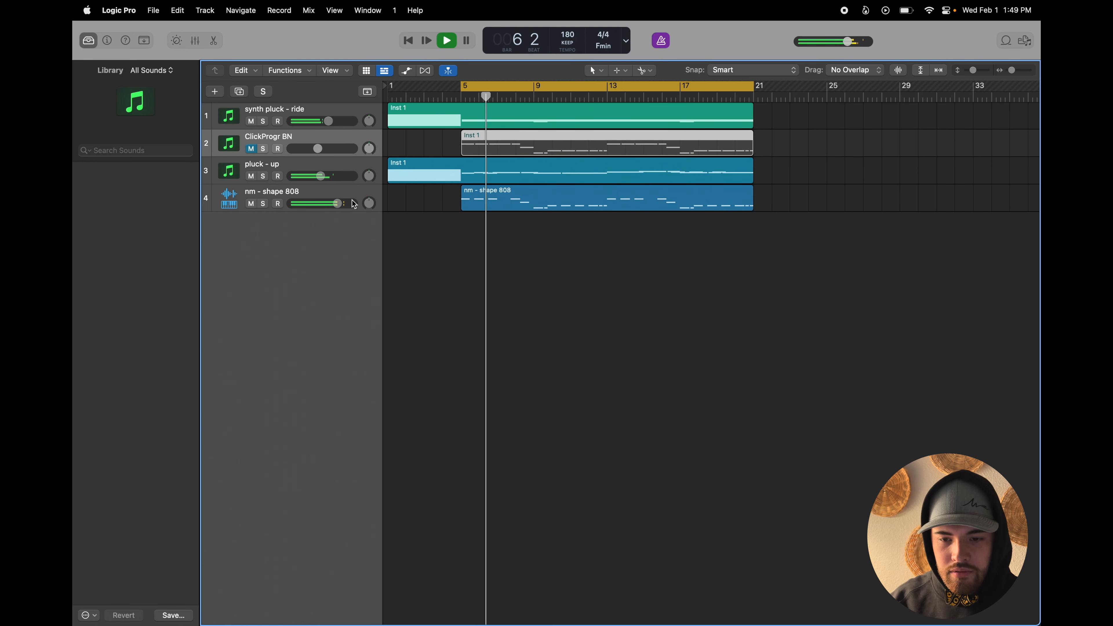
pyautogui.moveTo(337, 203); pyautogui.dragTo(325, 203)
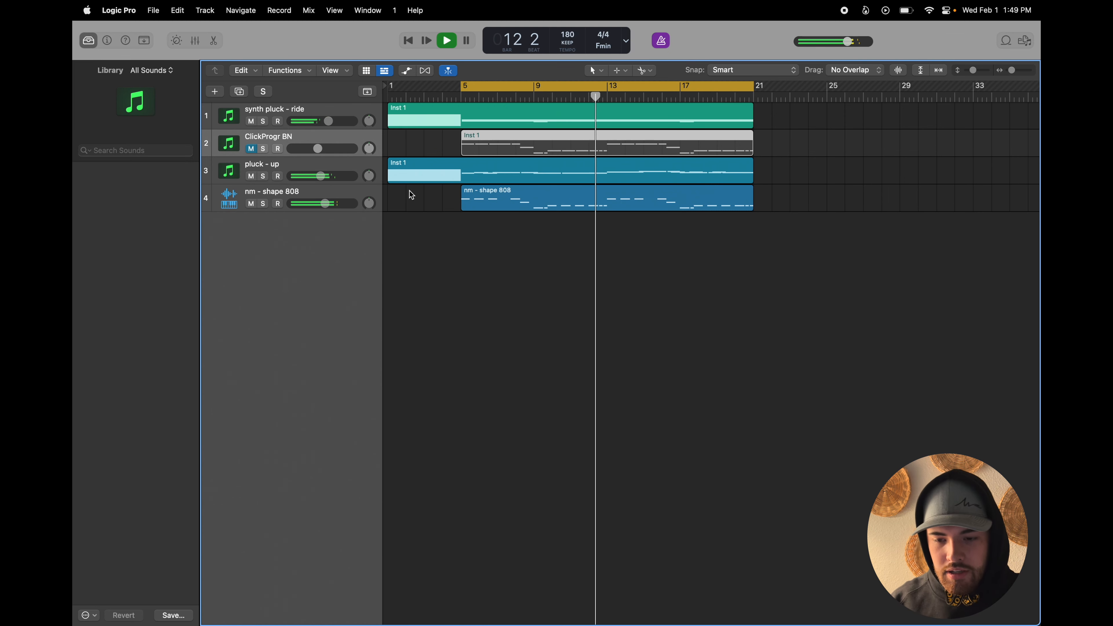
# - Open the nm - shape 808 region in the Piano Roll and delete the second F3 note
pyautogui.click(580, 195)
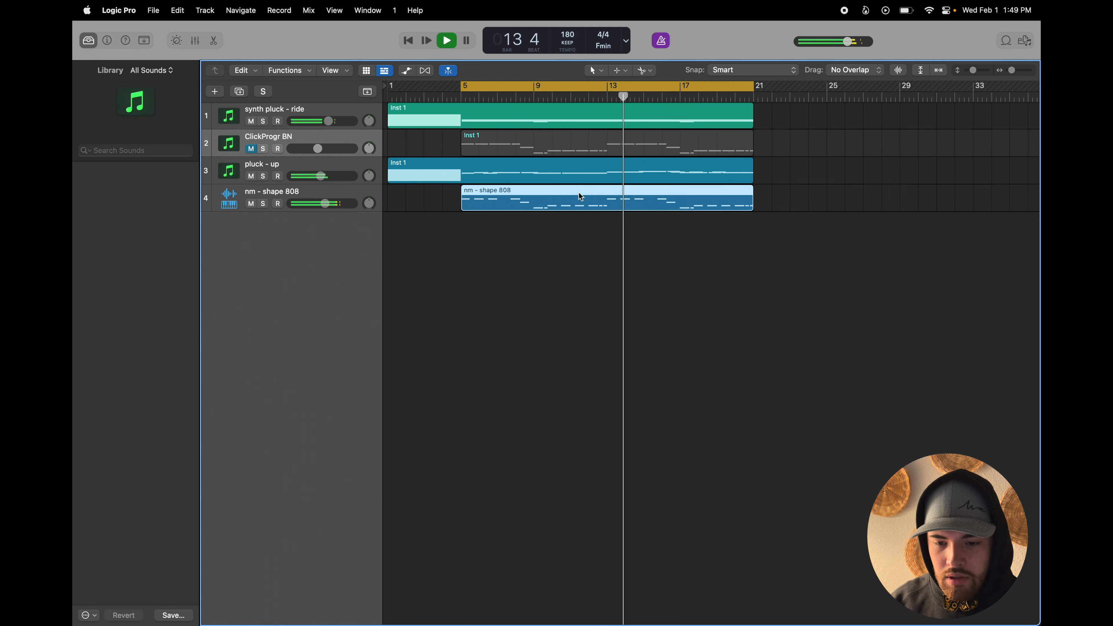
pyautogui.doubleClick(580, 195)
pyautogui.press('space')
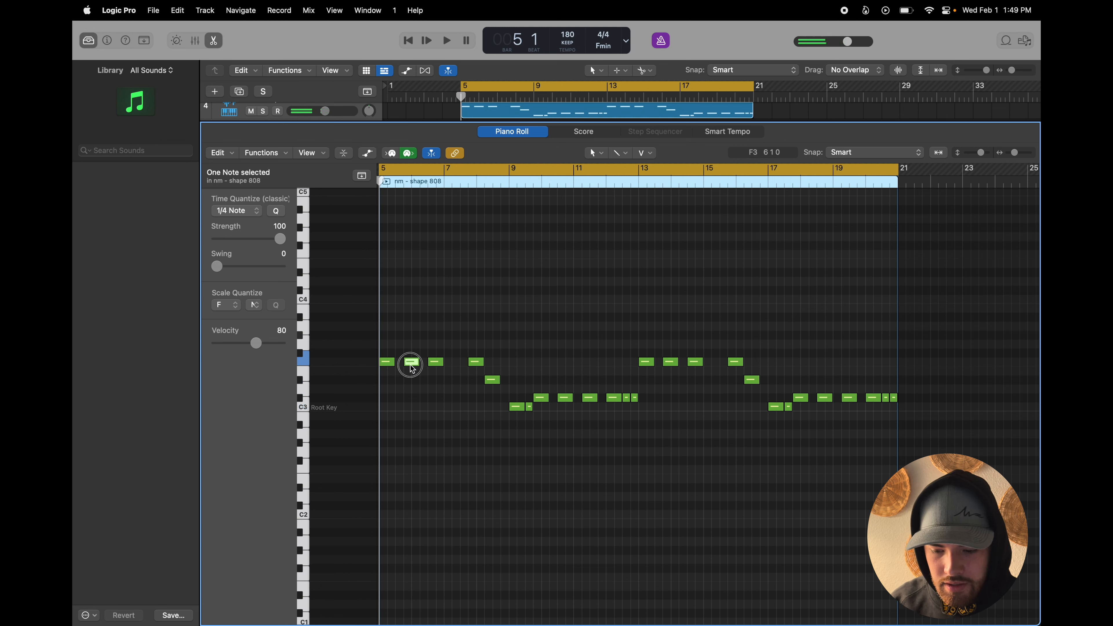
pyautogui.press('space')
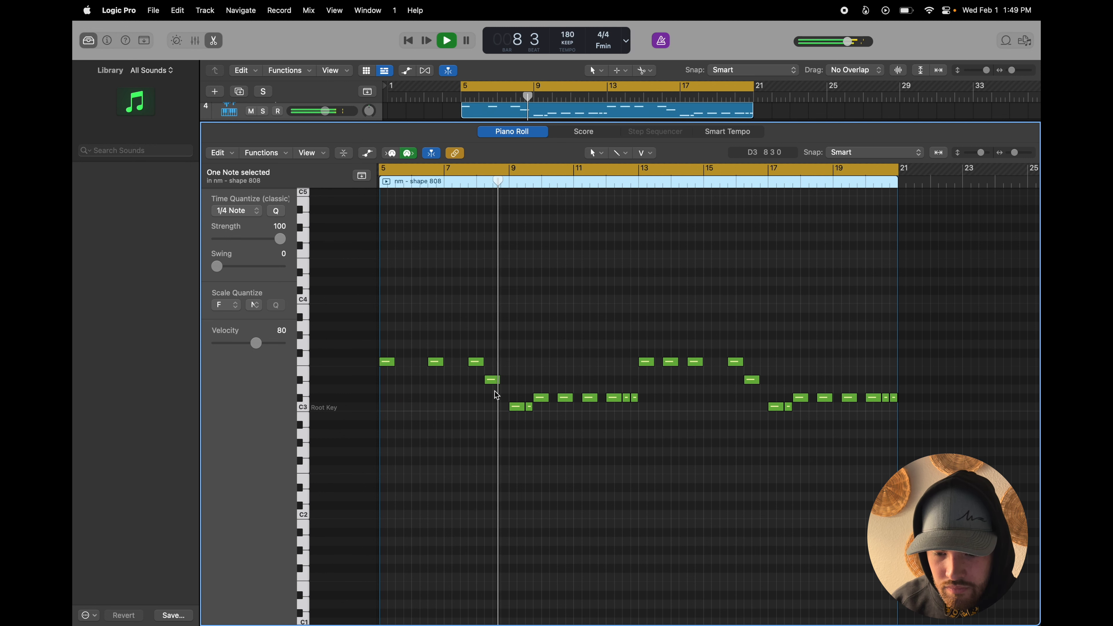
pyautogui.press('space')
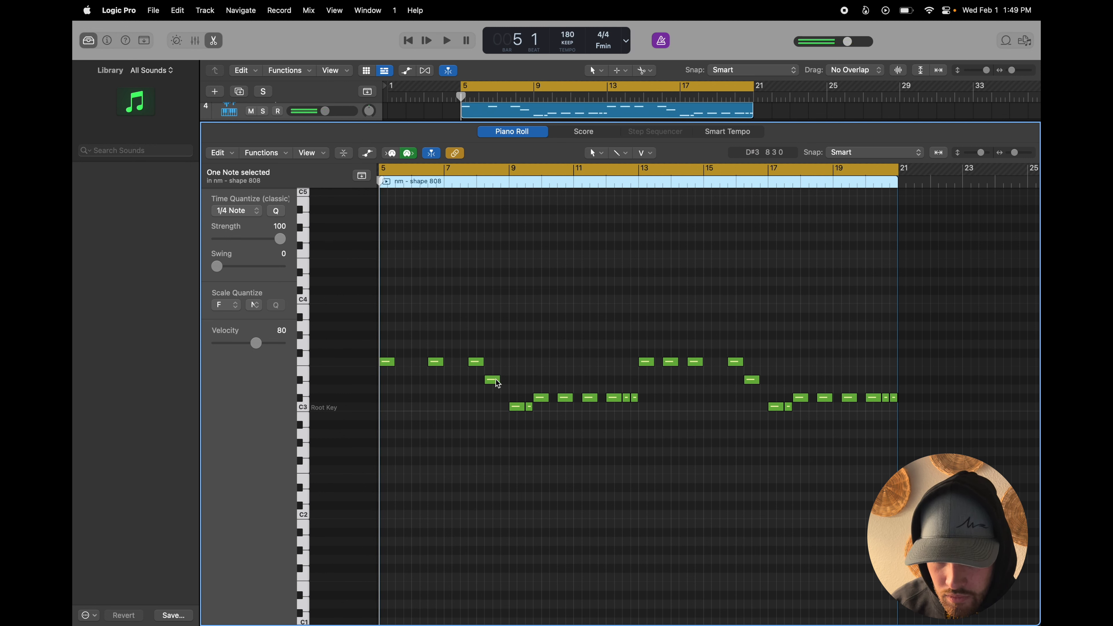
# - Move the D#3 note in bar 8 one beat later and play back the change
pyautogui.moveTo(497, 383); pyautogui.dragTo(507, 383)
pyautogui.press('space')
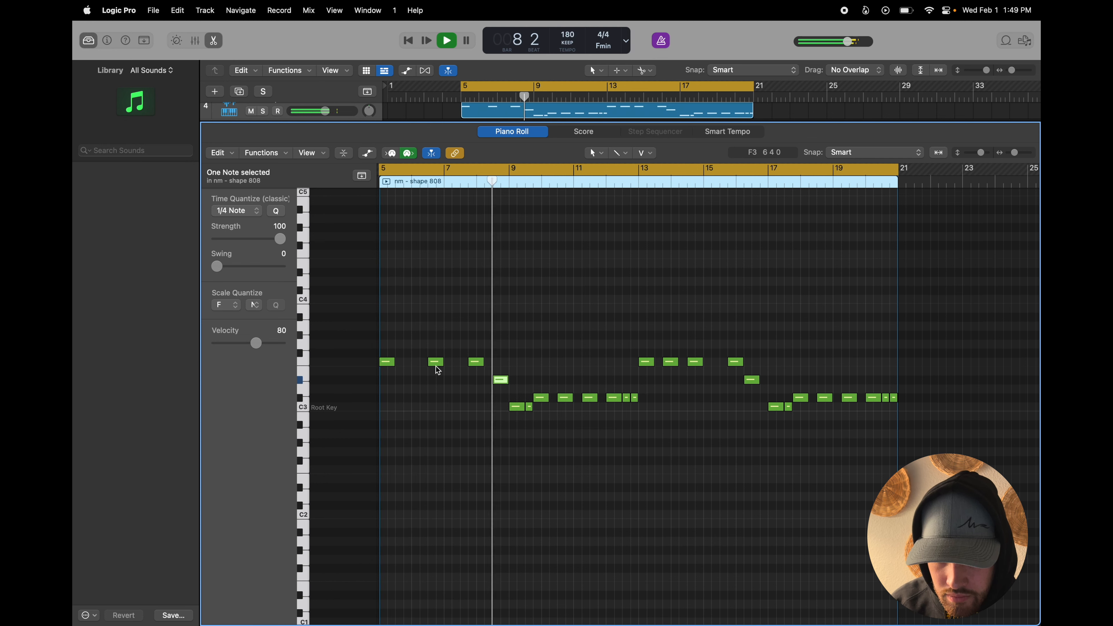
pyautogui.press('space')
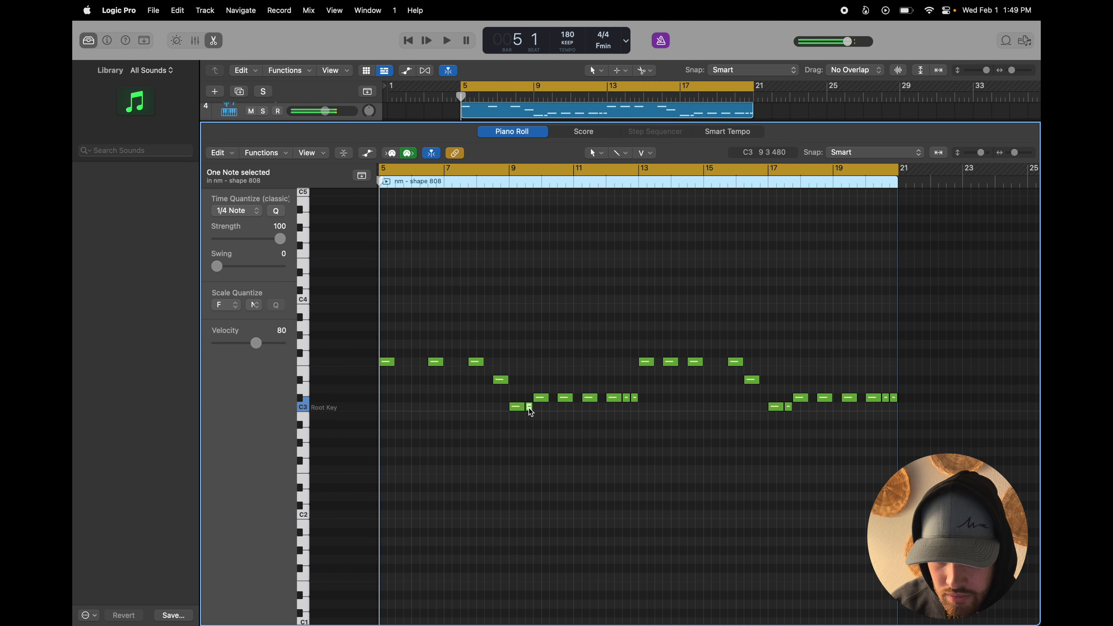
# - Delete the short C3 note in bar 9 and the C#3 note in the second half of bar 10
pyautogui.press('Delete')
pyautogui.press('space')
pyautogui.click(564, 397)
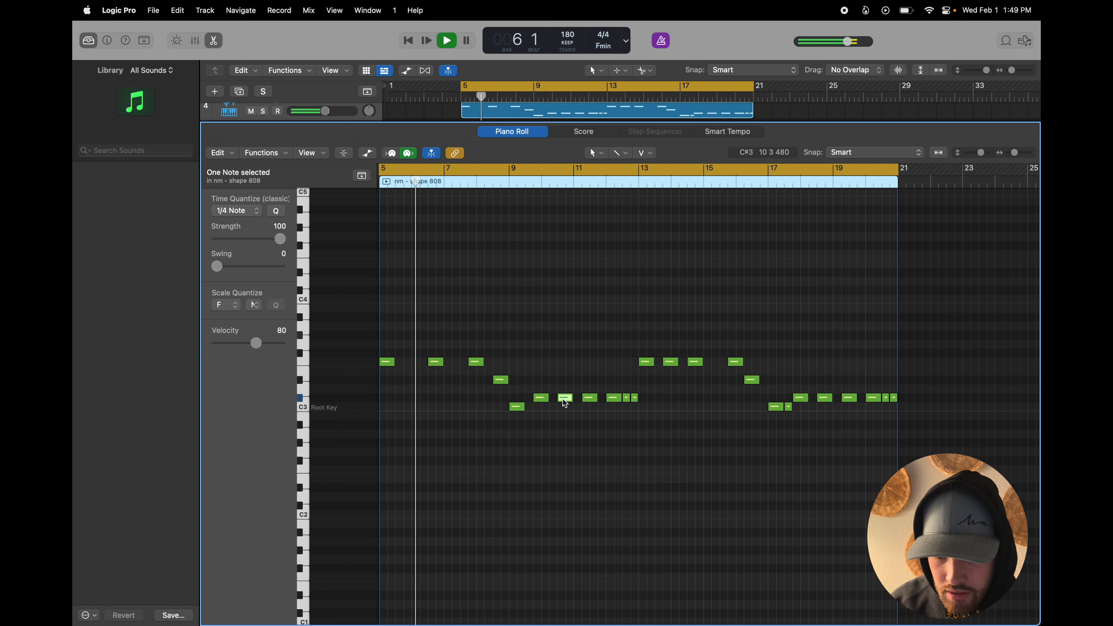
pyautogui.press('space')
pyautogui.press('Delete')
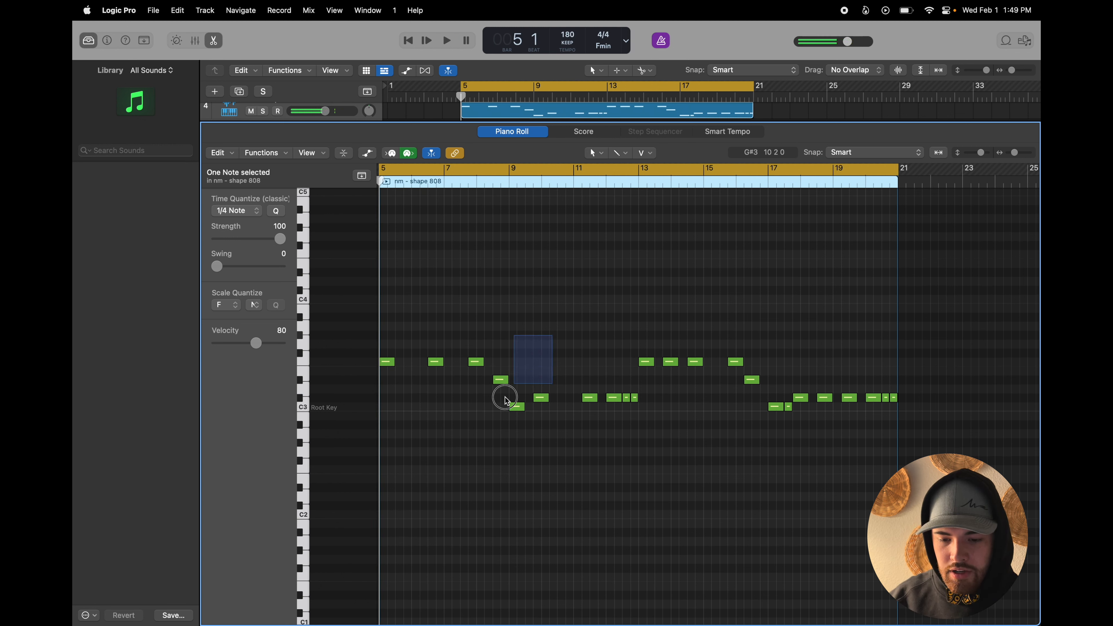
# - Lengthen the first six 808 notes by two beats and shorten the end of the D#3 note
pyautogui.moveTo(505, 399); pyautogui.dragTo(383, 432)
pyautogui.moveTo(393, 364); pyautogui.dragTo(410, 363)
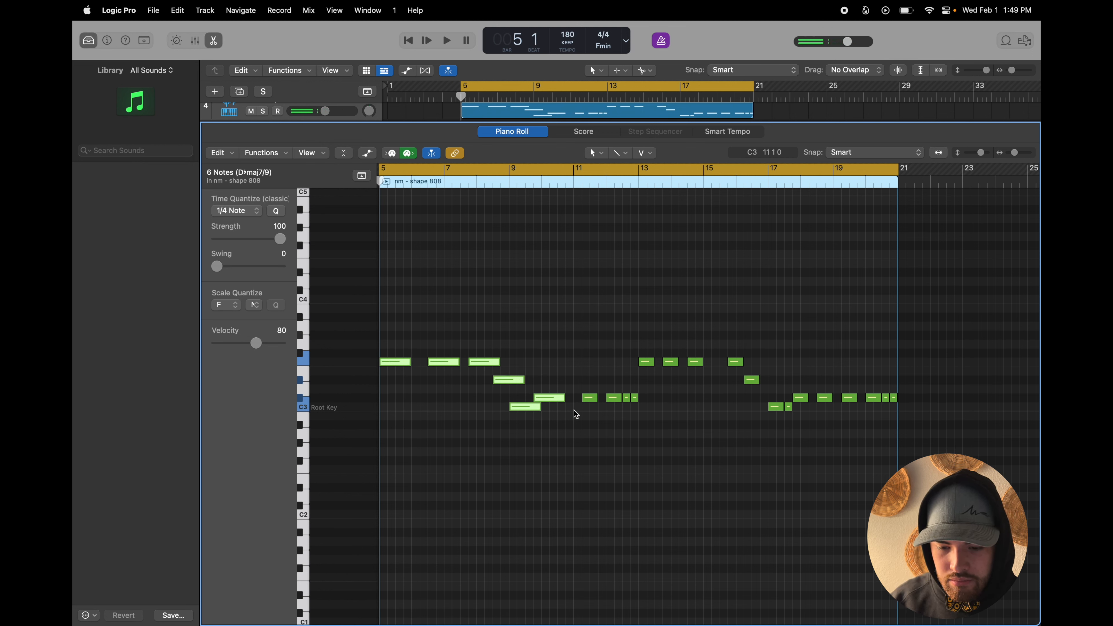
pyautogui.press('space')
pyautogui.click(545, 407)
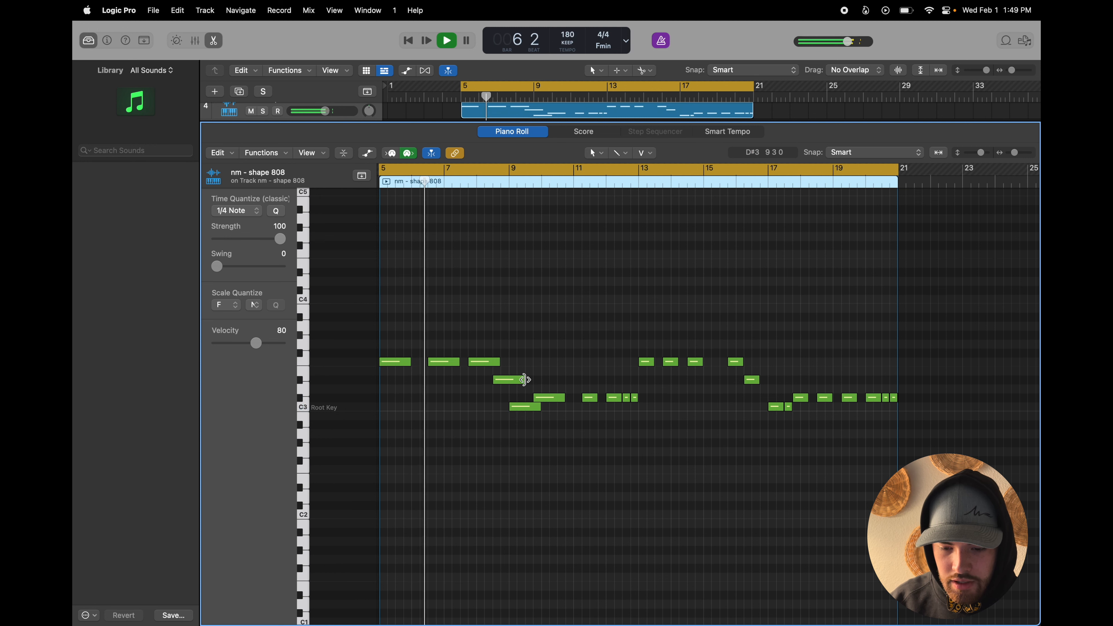
pyautogui.moveTo(517, 381); pyautogui.dragTo(518, 388)
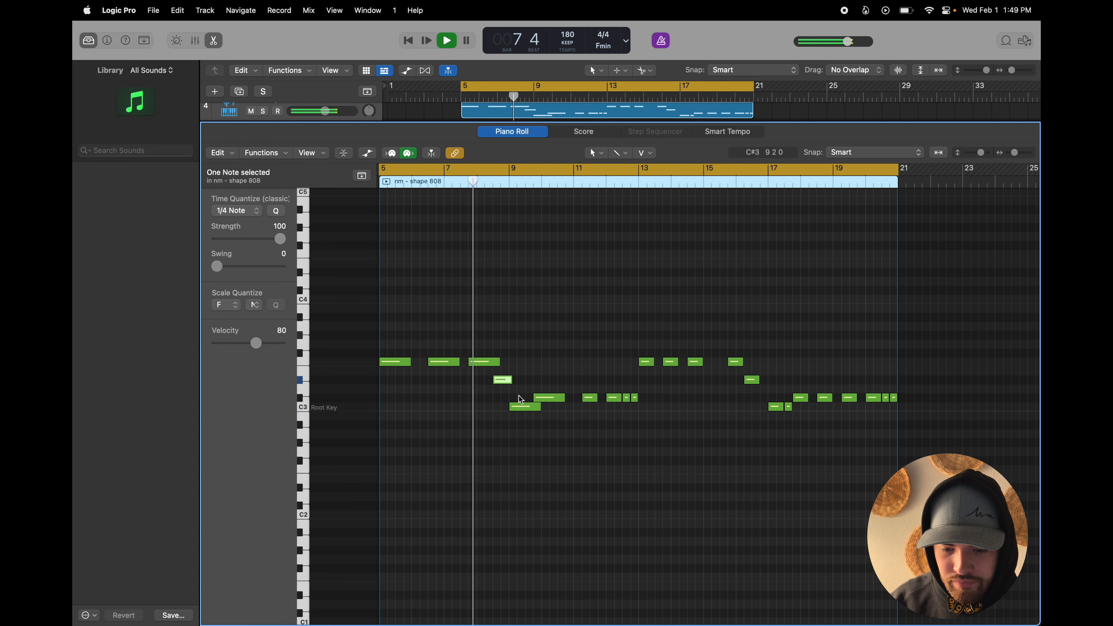
# - Force legato on the first six 808 notes, play them back and close the Piano Roll
pyautogui.moveTo(559, 353); pyautogui.dragTo(401, 426)
pyautogui.hotkey('shift', '\\')
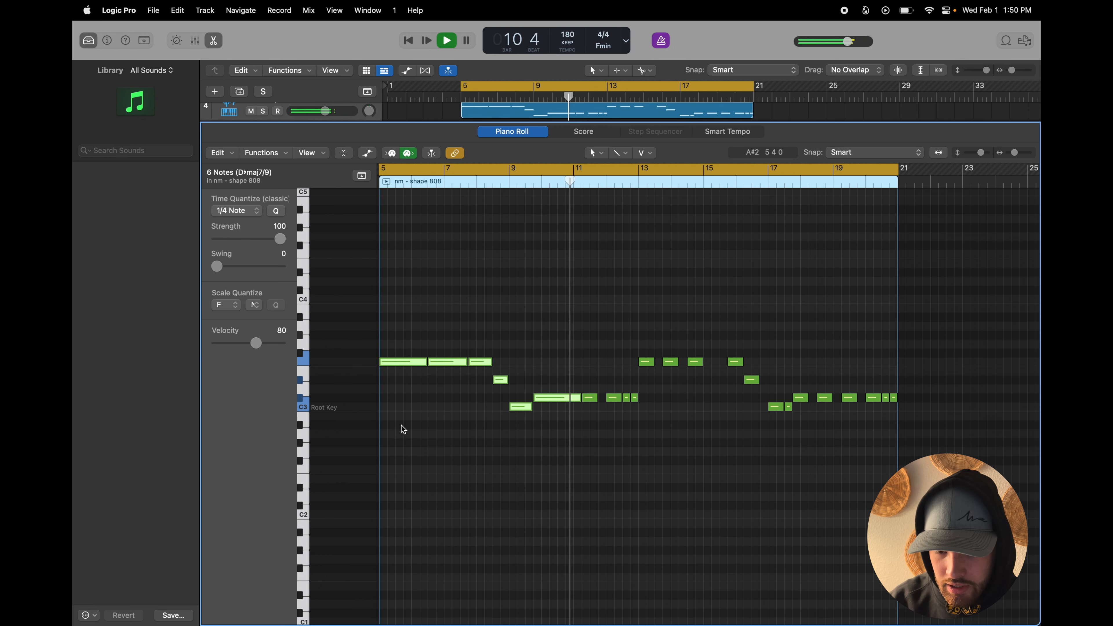
pyautogui.press('space')
pyautogui.press('space')
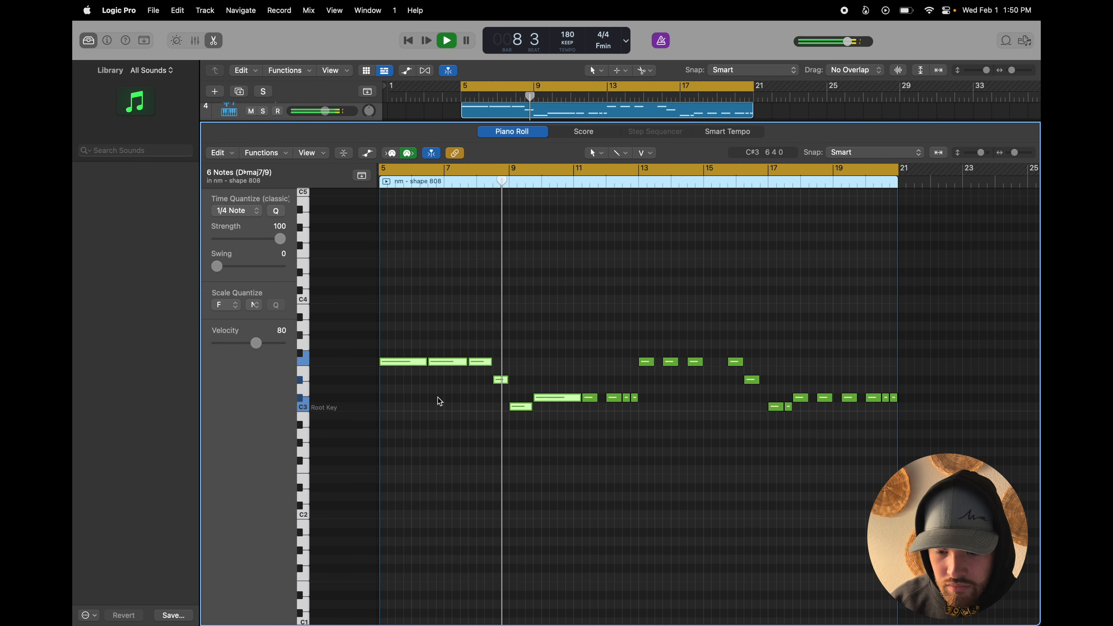
pyautogui.press('space')
pyautogui.click(214, 40)
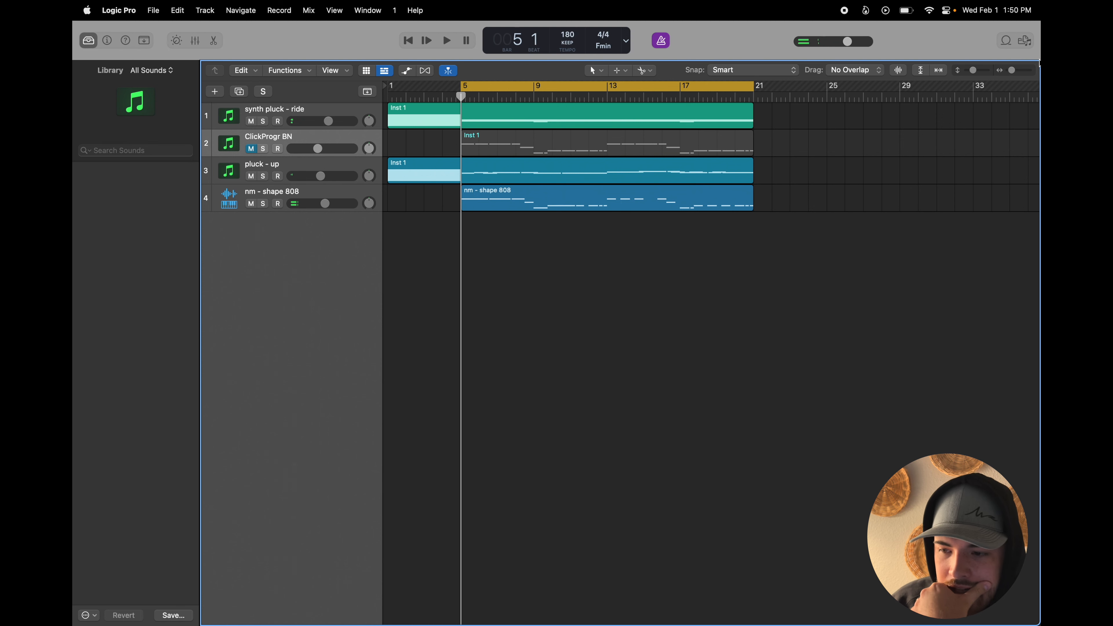
# - Open the file browser and go from the 808s folder to Haywire's Kicks folder
pyautogui.click(1026, 41)
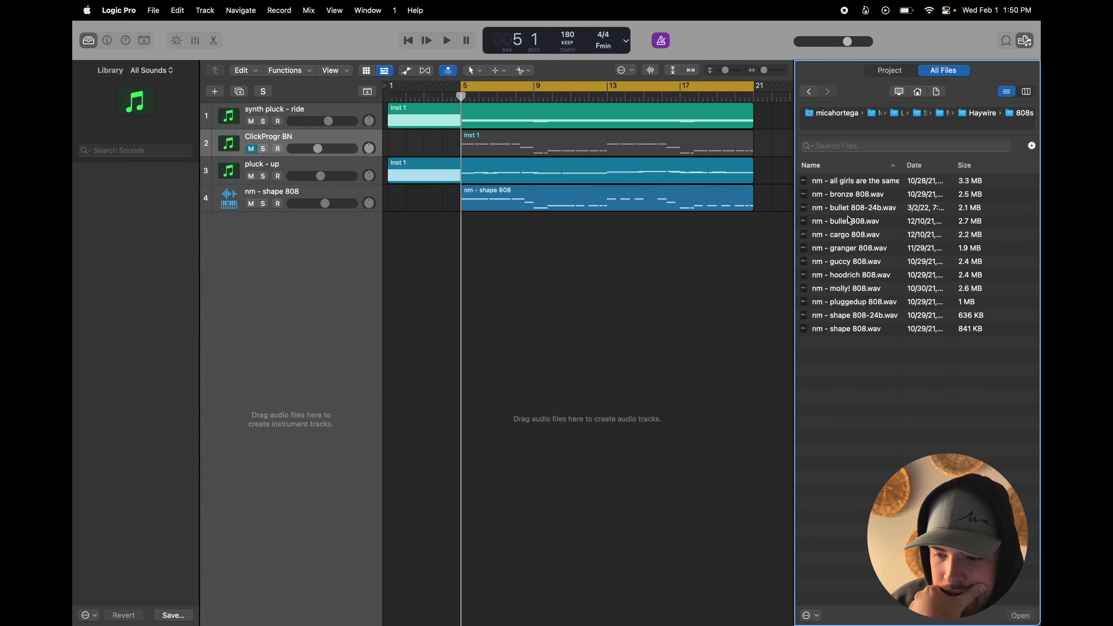
pyautogui.click(809, 92)
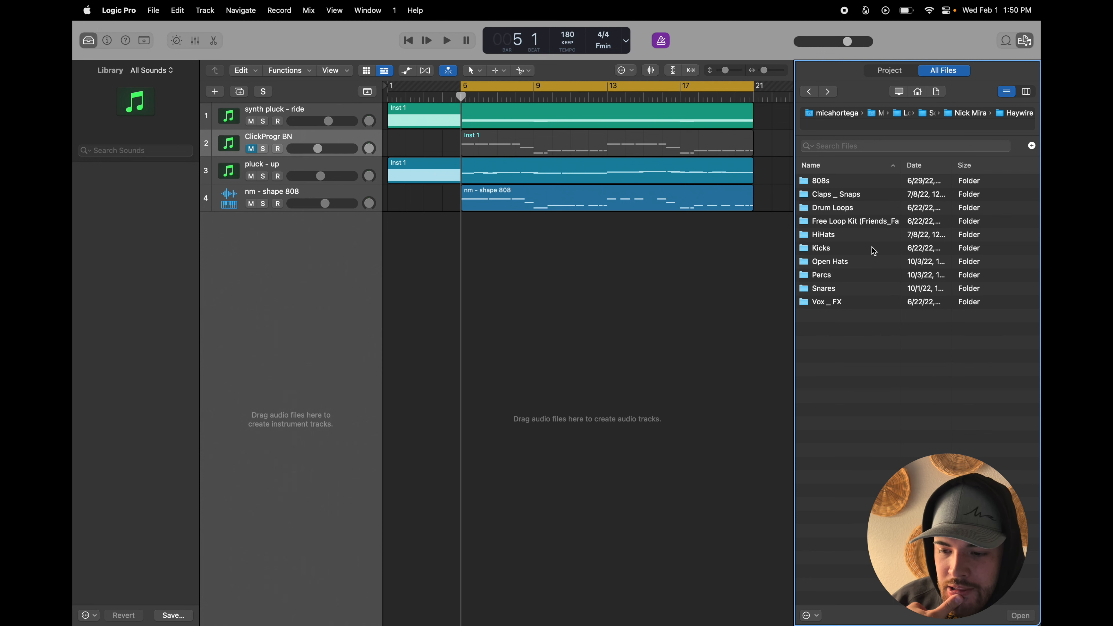
pyautogui.click(821, 252)
pyautogui.doubleClick(850, 250)
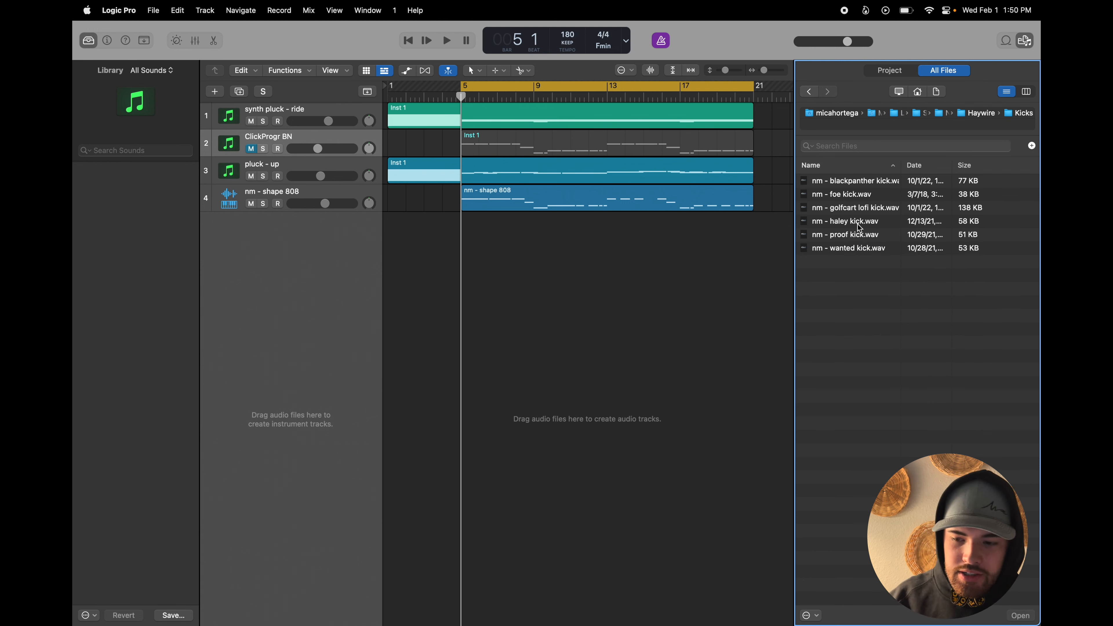
# - Audition nm - wanted kick.wav, add it as a Quick Sampler track below the 808 and close its plug-in window
pyautogui.click(858, 248)
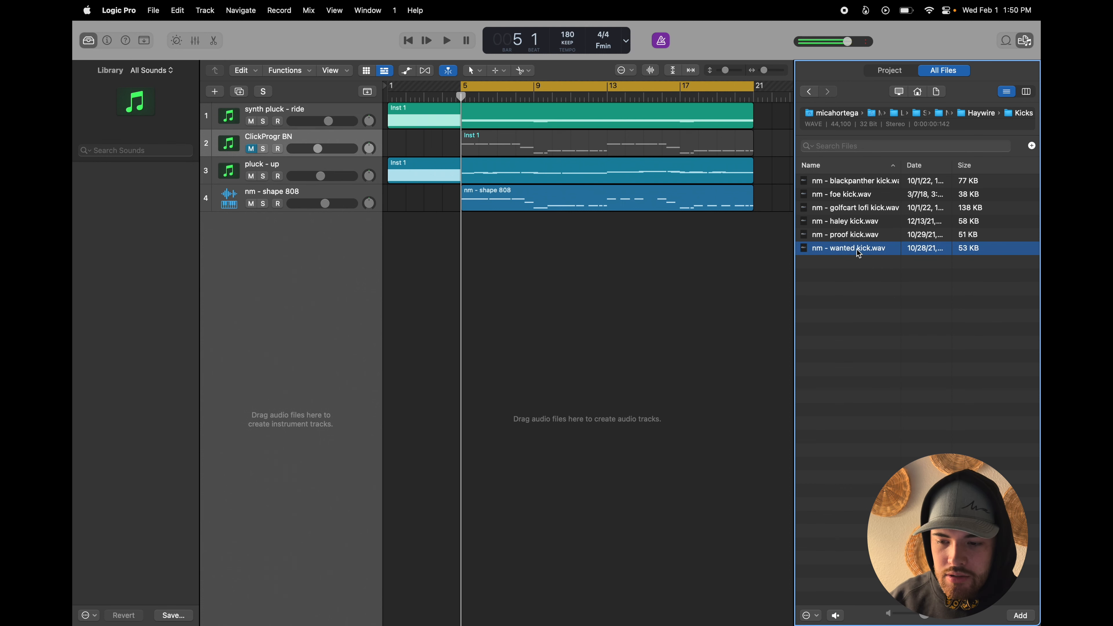
pyautogui.moveTo(858, 252); pyautogui.dragTo(219, 228)
pyautogui.click(263, 240)
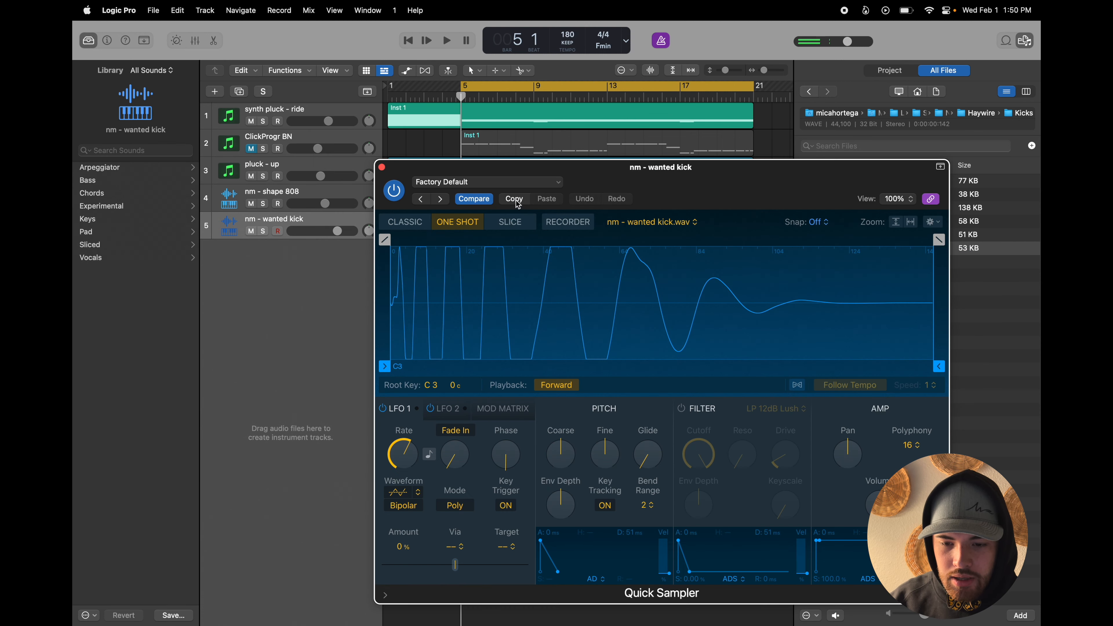
pyautogui.click(381, 168)
# - Copy the nm - shape 808 region onto the nm - wanted kick track, starting at bar 5
pyautogui.press('super+t')
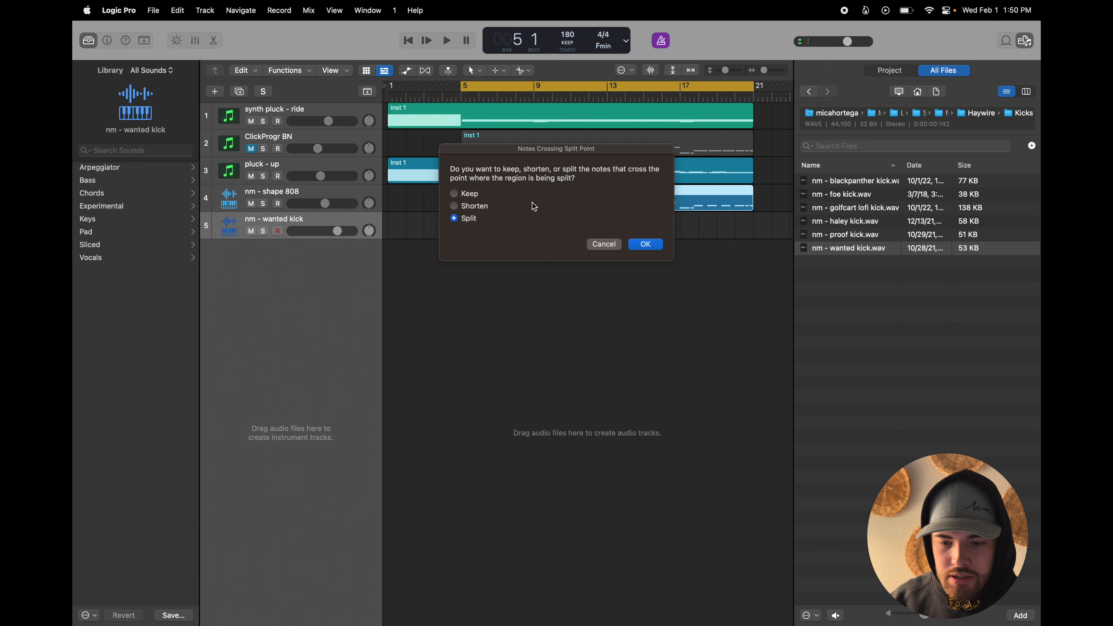
pyautogui.click(602, 245)
pyautogui.moveTo(501, 233); pyautogui.dragTo(475, 200)
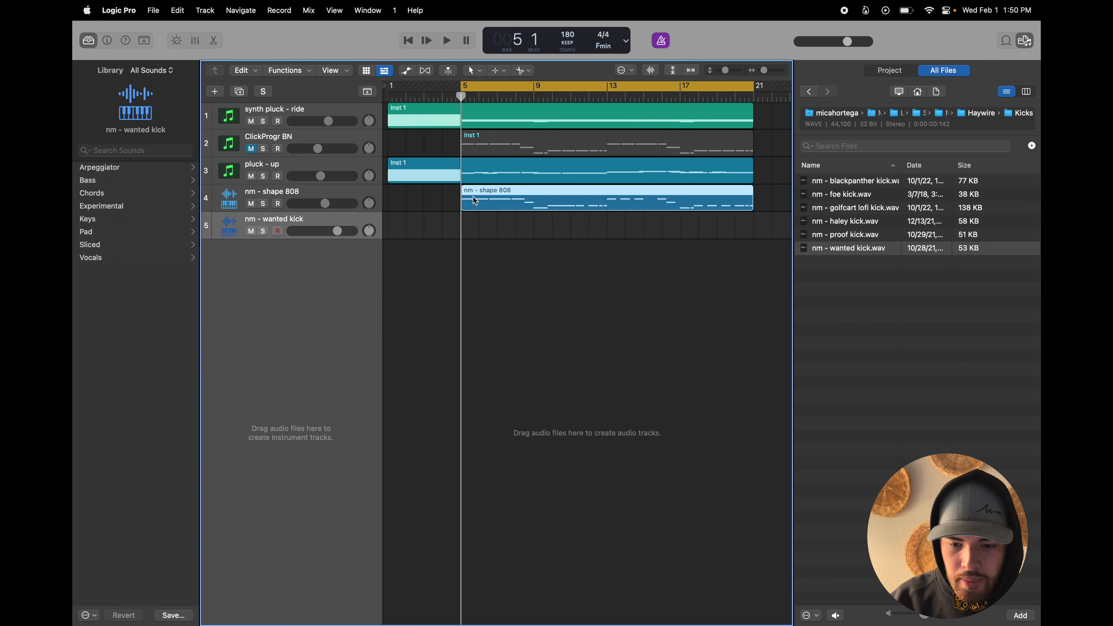
pyautogui.click(452, 223)
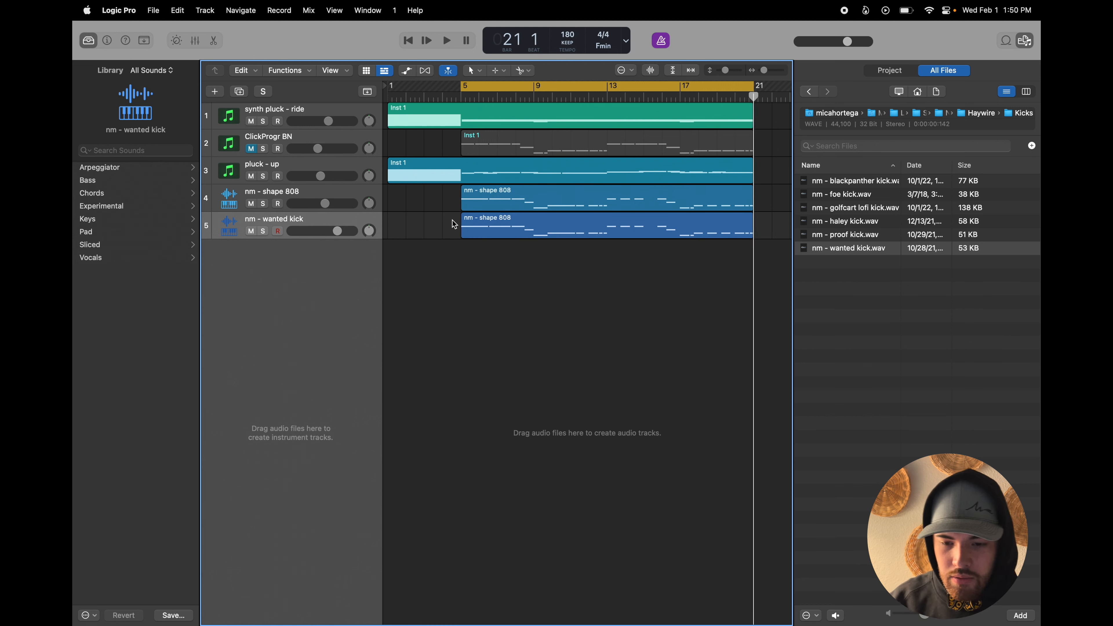
# - Lower the nm - wanted kick track's volume and adjust the 808 level slightly during playback
pyautogui.press('space')
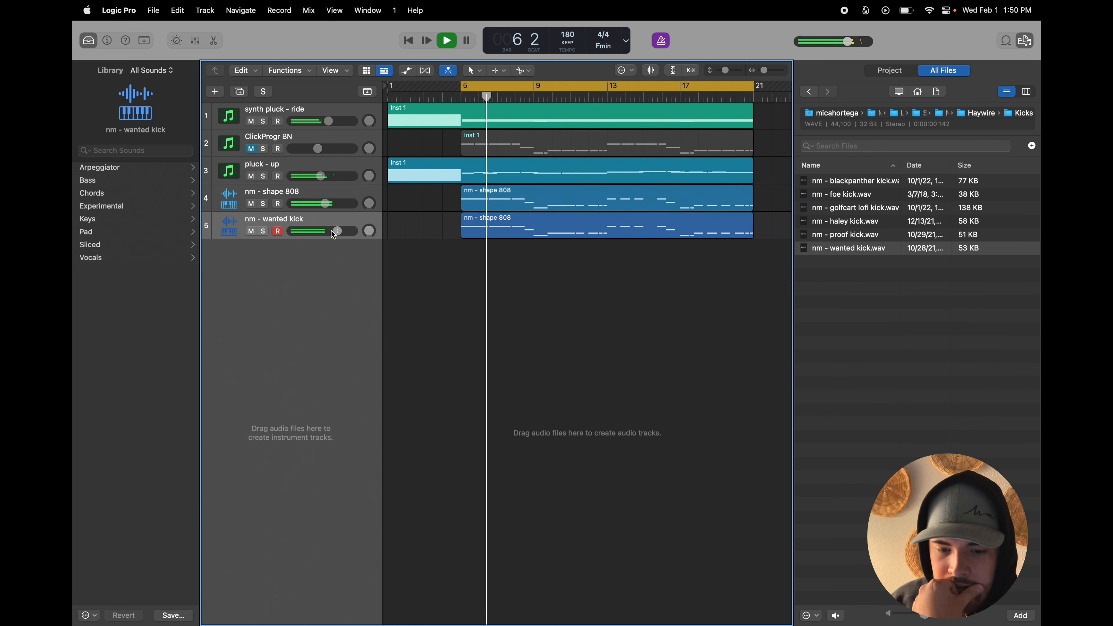
pyautogui.moveTo(328, 205); pyautogui.dragTo(313, 236)
pyautogui.press('space')
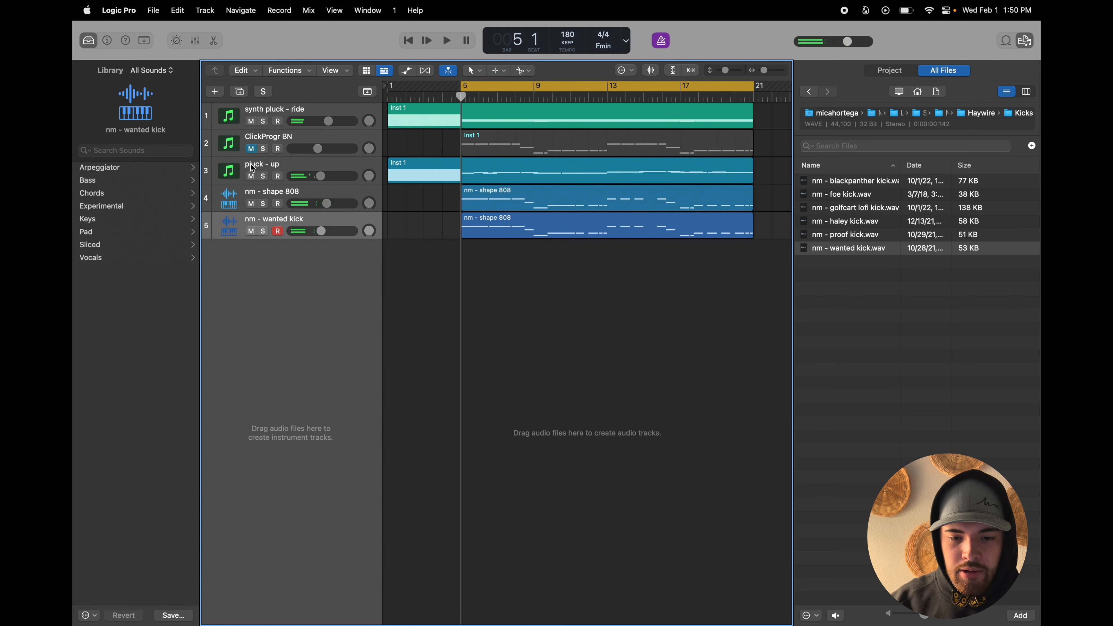
# - Mute the nm - wanted kick track and play the beat without the kick
pyautogui.click(251, 149)
pyautogui.click(251, 149)
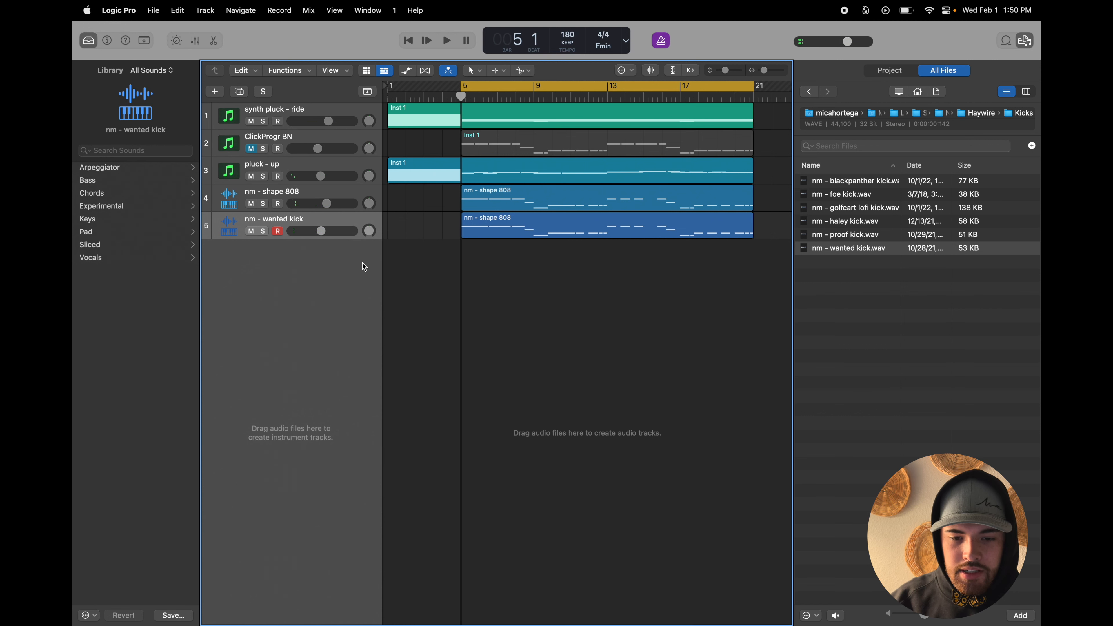
pyautogui.press('space')
pyautogui.press('space')
pyautogui.click(250, 231)
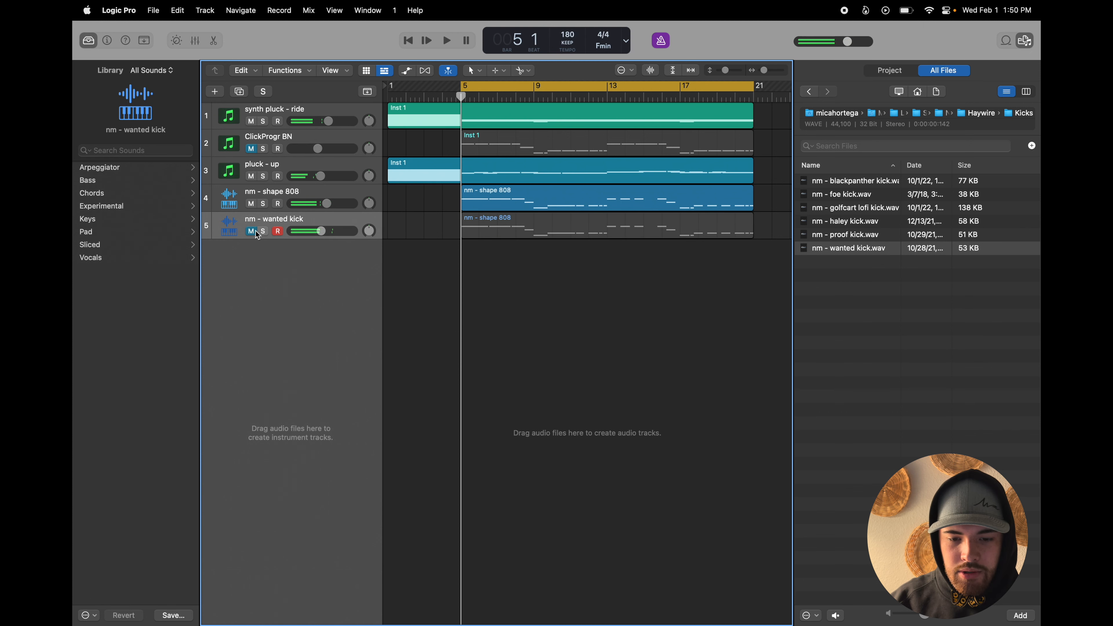
pyautogui.press('space')
pyautogui.press('XF86AudioRaiseVolume')
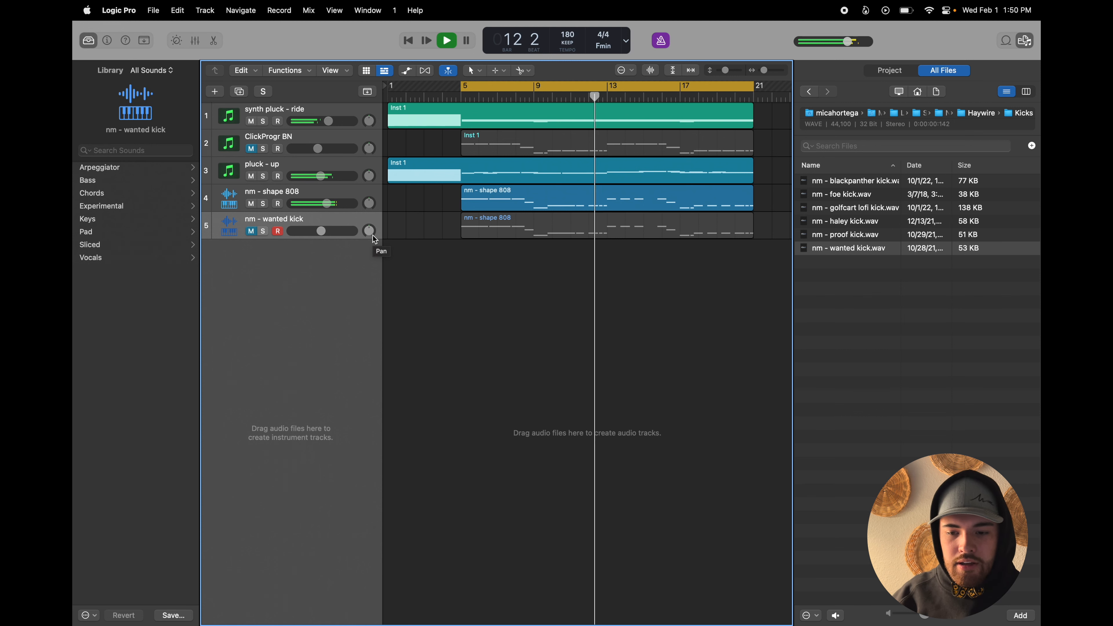
pyautogui.press('space')
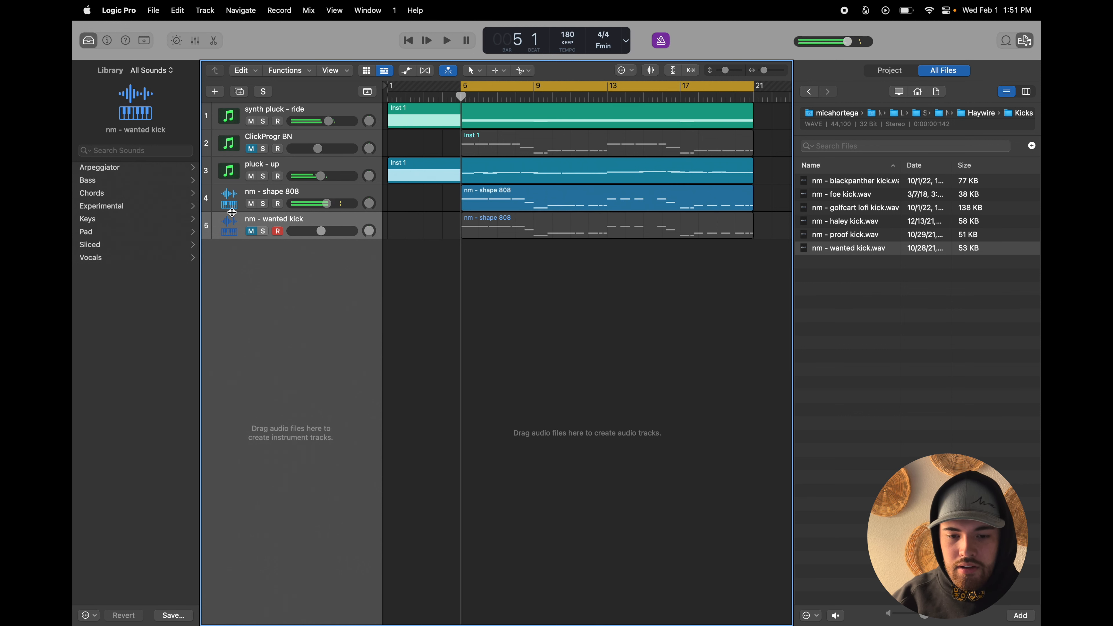
# - Unmute the nm - wanted kick track and lower its volume slightly while playing the beat
pyautogui.click(252, 231)
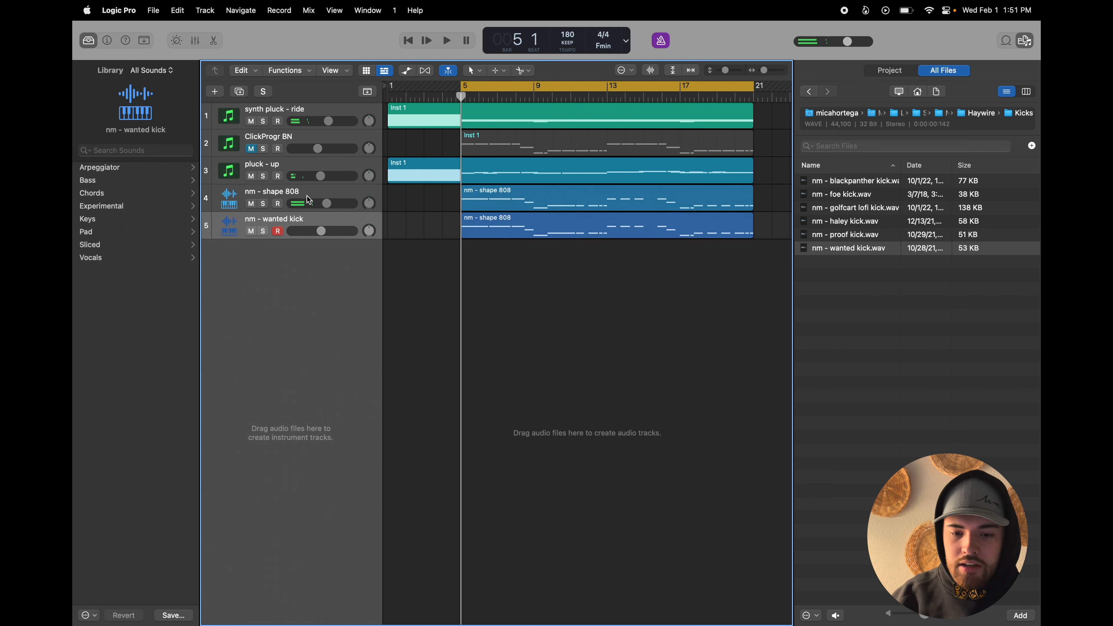
pyautogui.press('space')
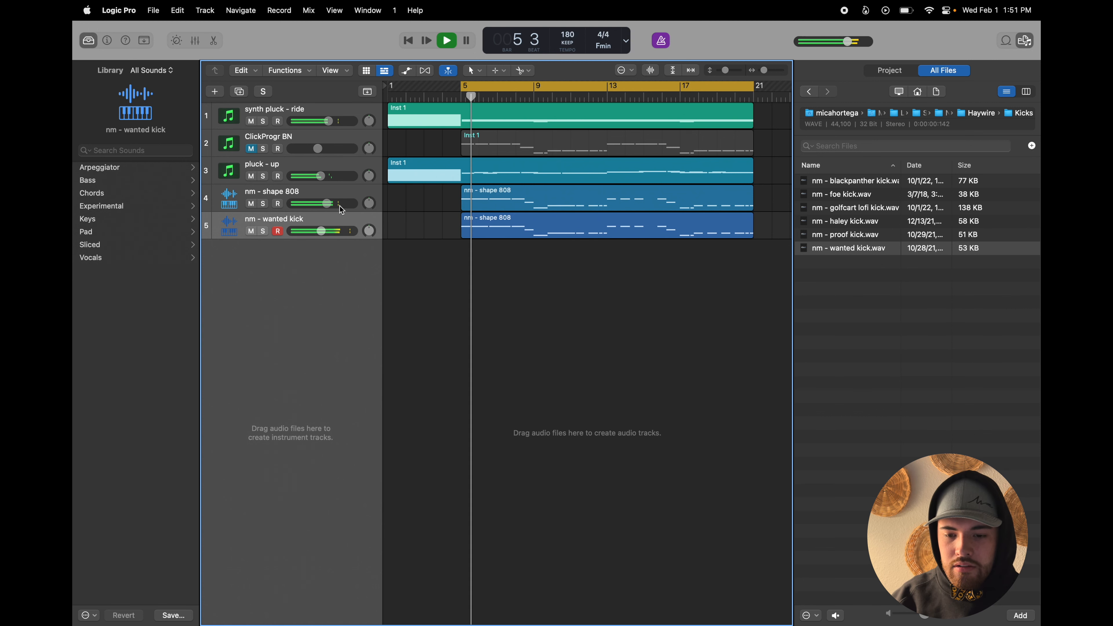
pyautogui.press('XF86AudioRaiseVolume')
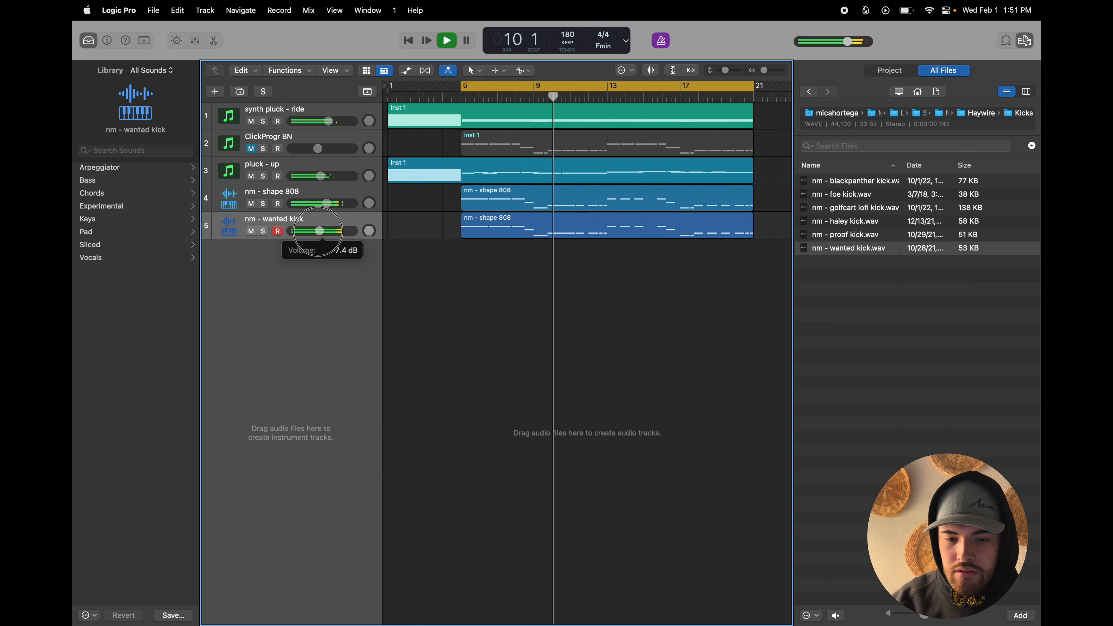
pyautogui.press('space')
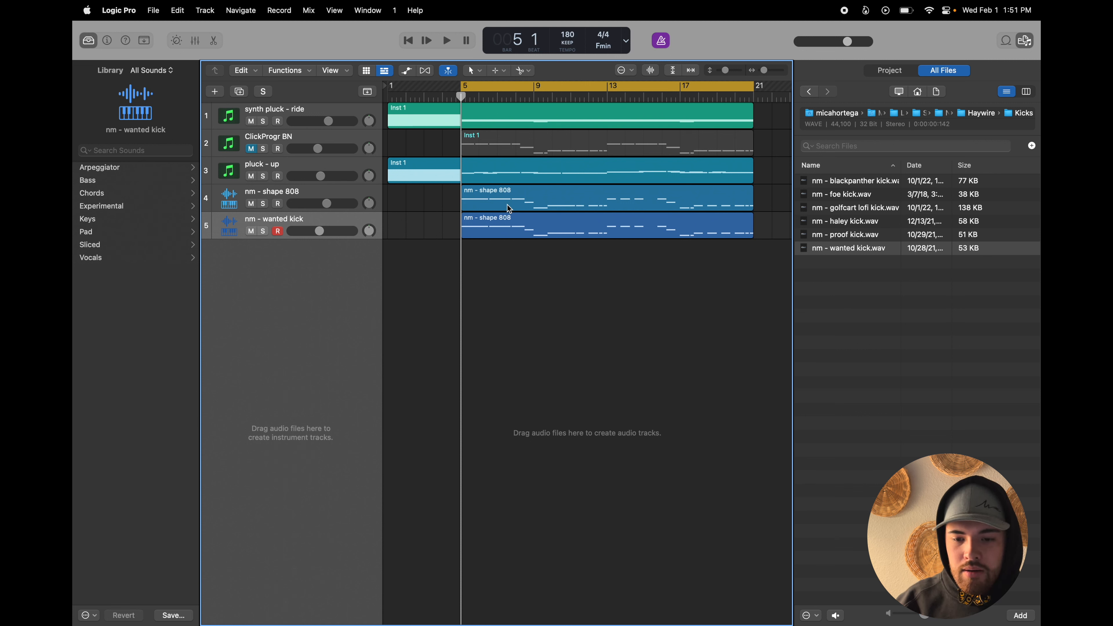
pyautogui.press('space')
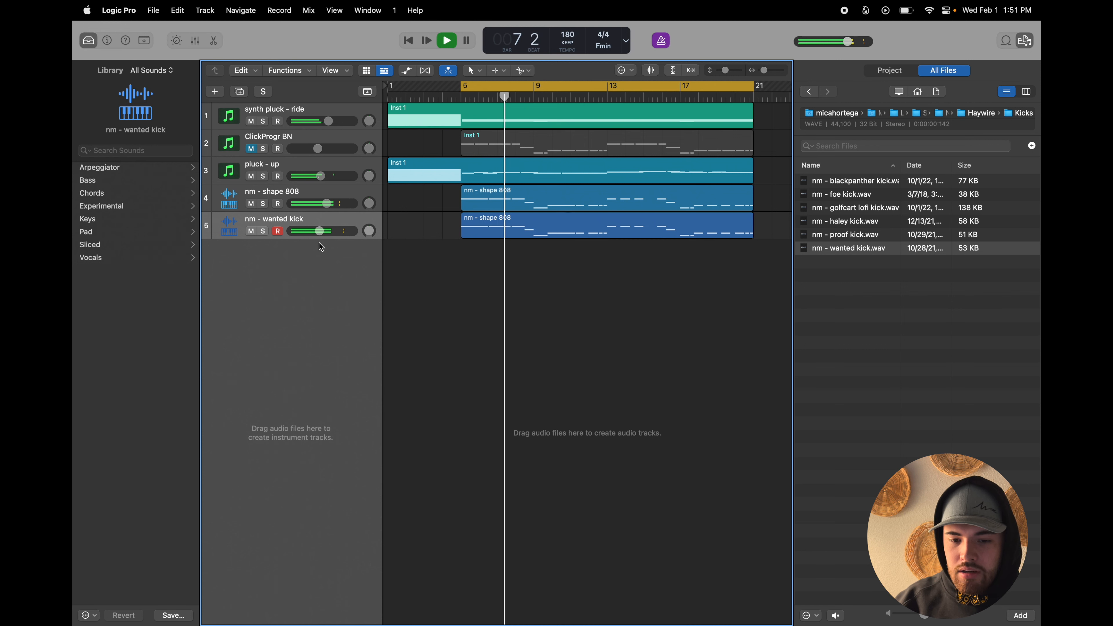
pyautogui.moveTo(311, 231); pyautogui.dragTo(308, 232)
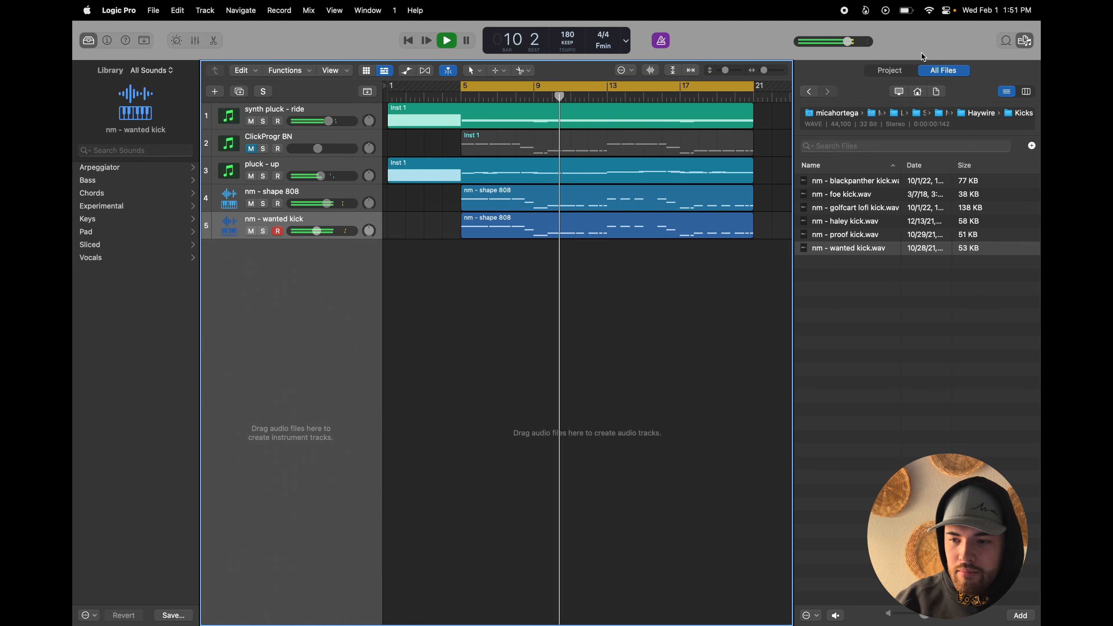
# - With the file browser back in the Haywire folder, set the project tempo to 198 and switch off the metronome during playback
pyautogui.click(811, 91)
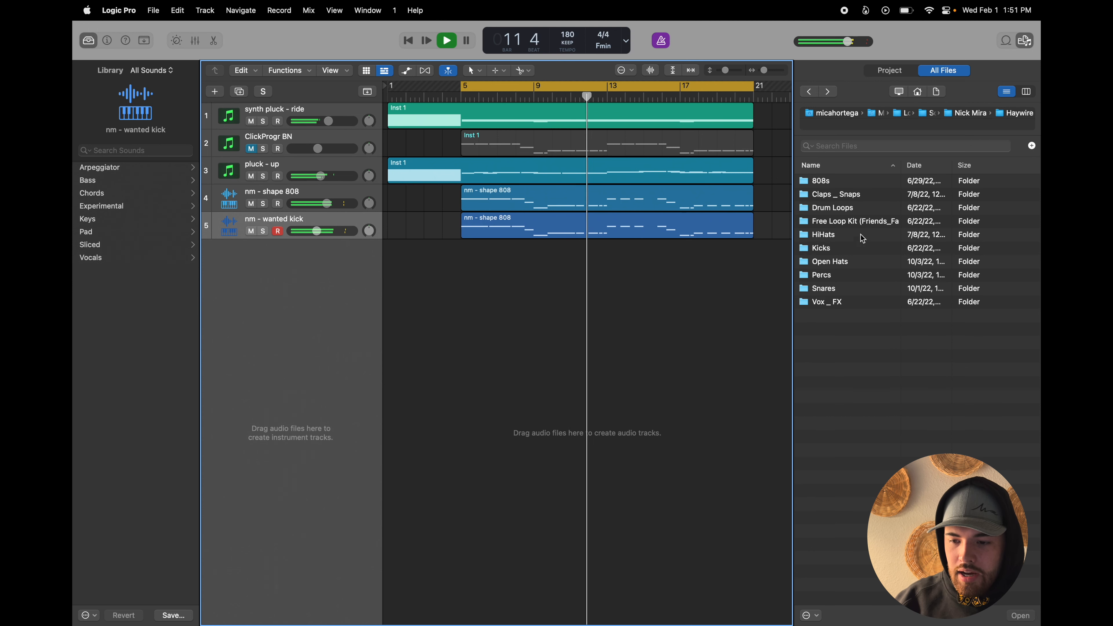
pyautogui.press('space')
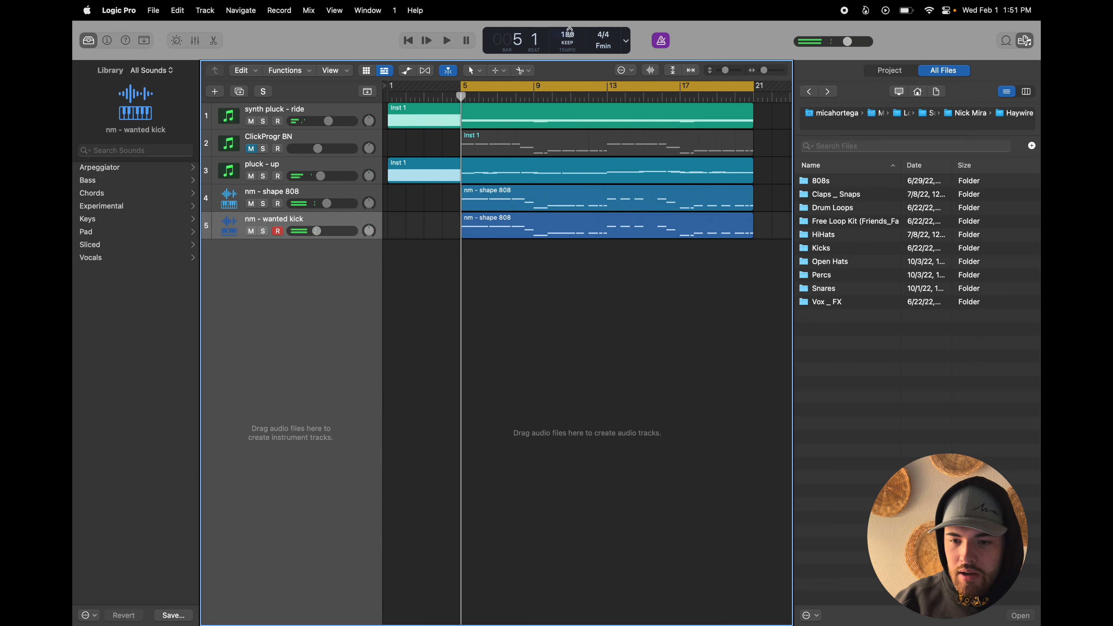
pyautogui.press('space')
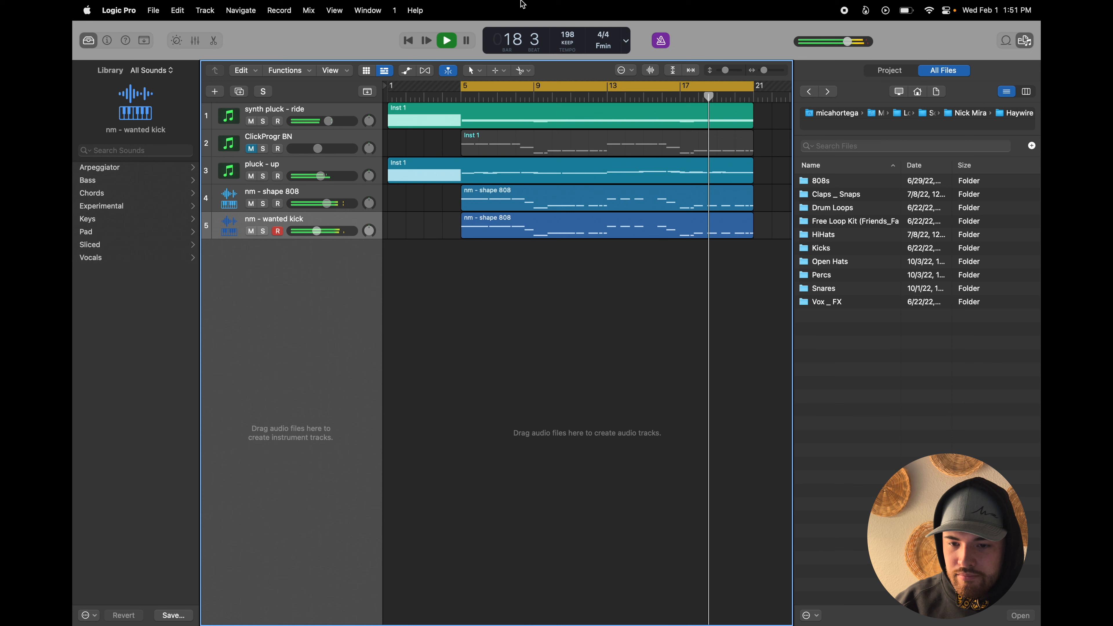
pyautogui.click(662, 42)
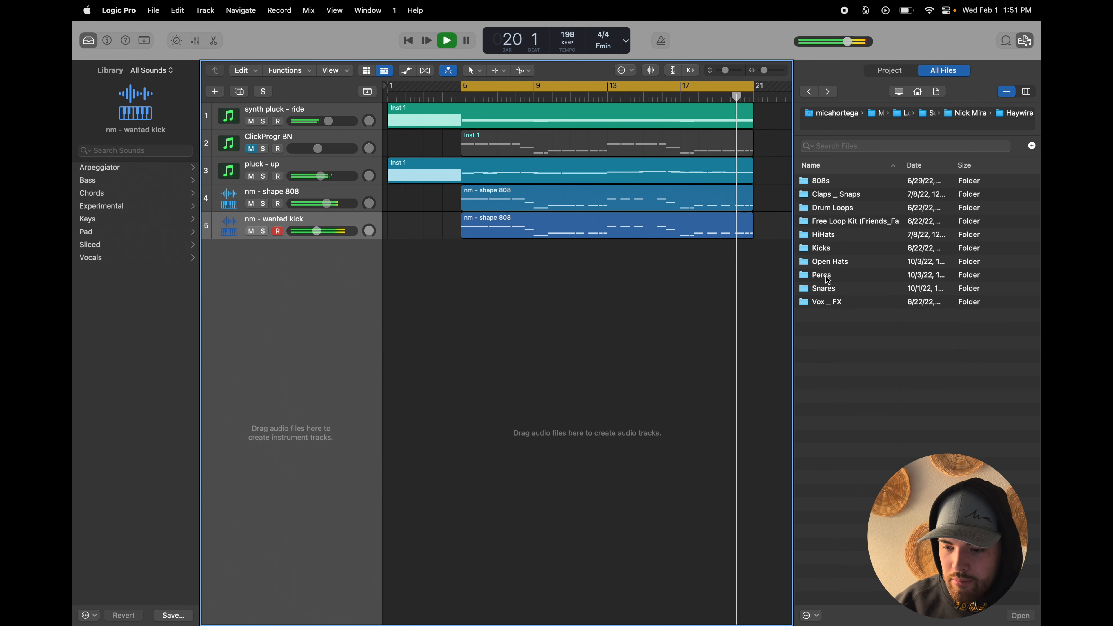
# - Add nm - patch snare.wav from the Snares folder as a Quick Sampler track below the kick and close its plug-in window
pyautogui.doubleClick(823, 288)
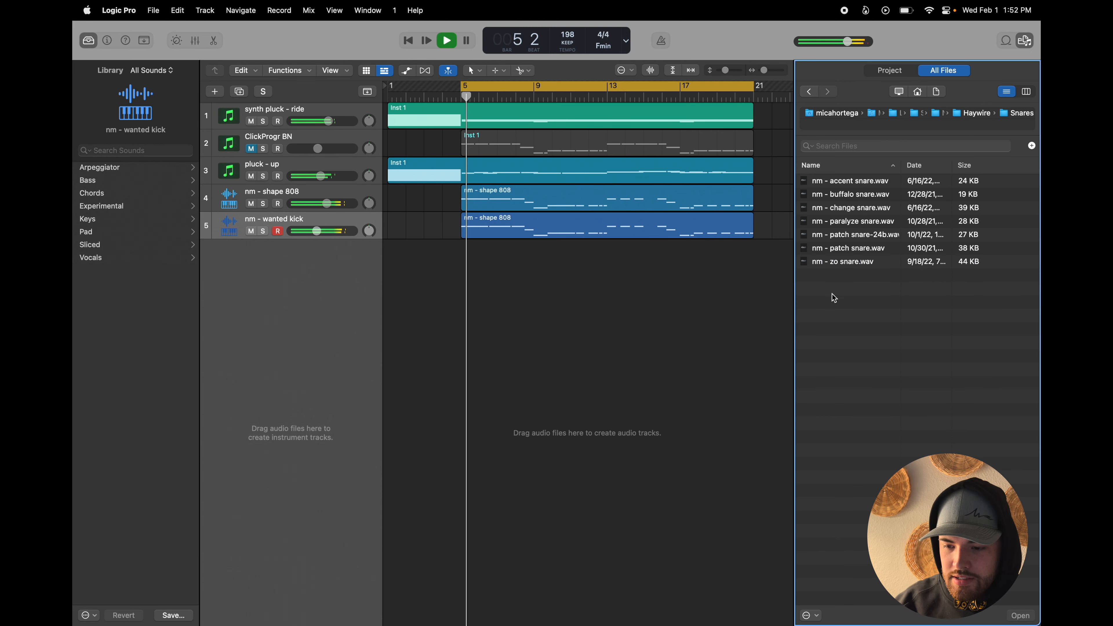
pyautogui.click(851, 249)
pyautogui.moveTo(850, 250); pyautogui.dragTo(246, 266)
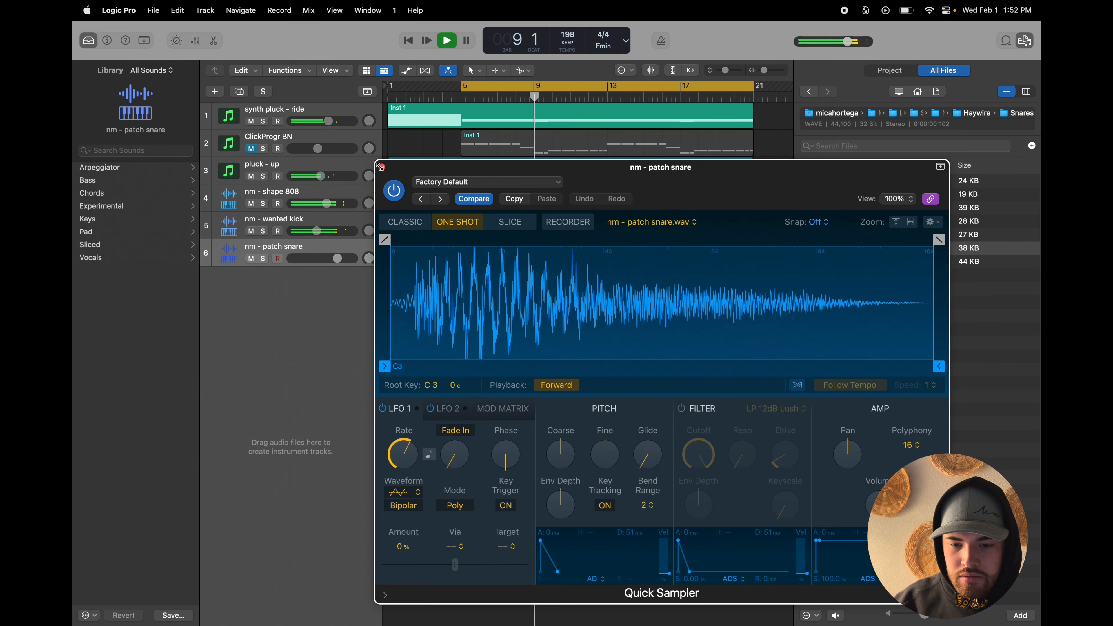
pyautogui.click(380, 166)
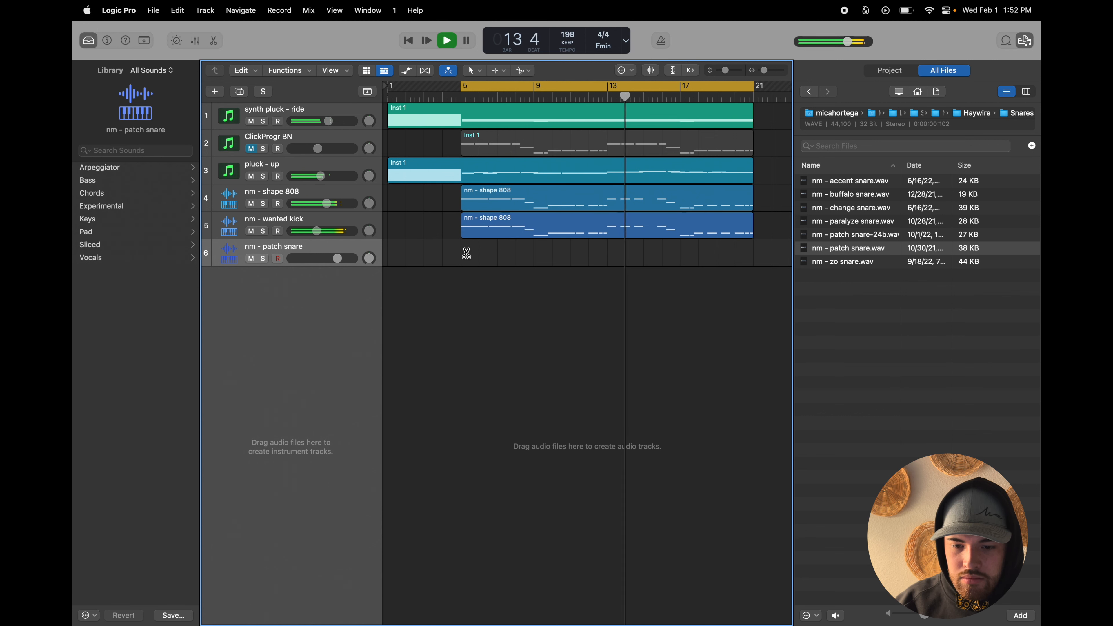
pyautogui.click(502, 71)
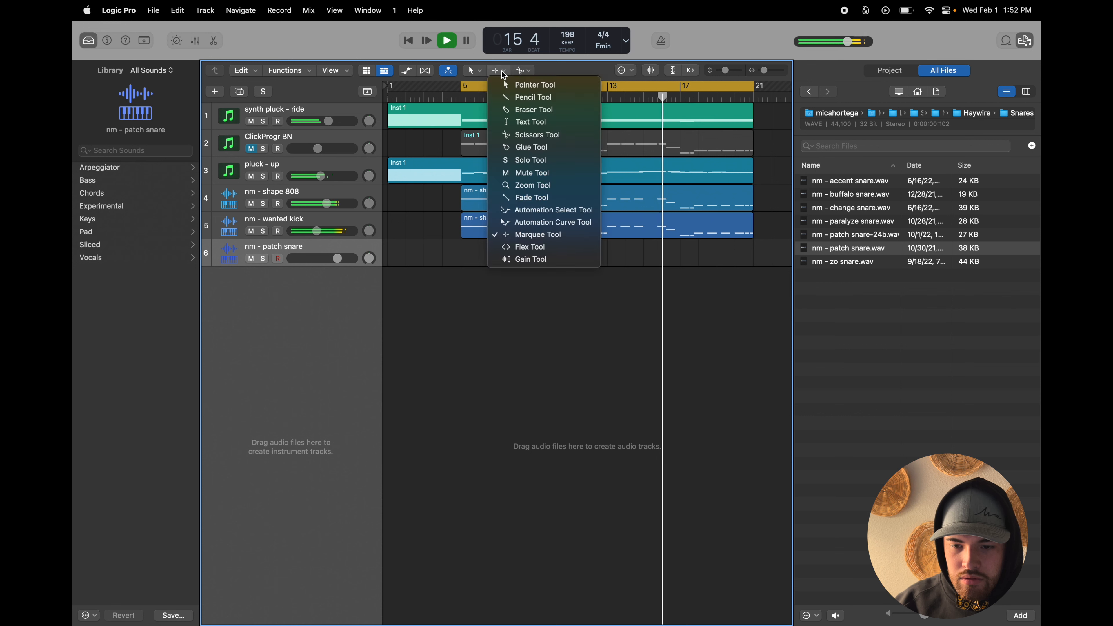
pyautogui.click(525, 89)
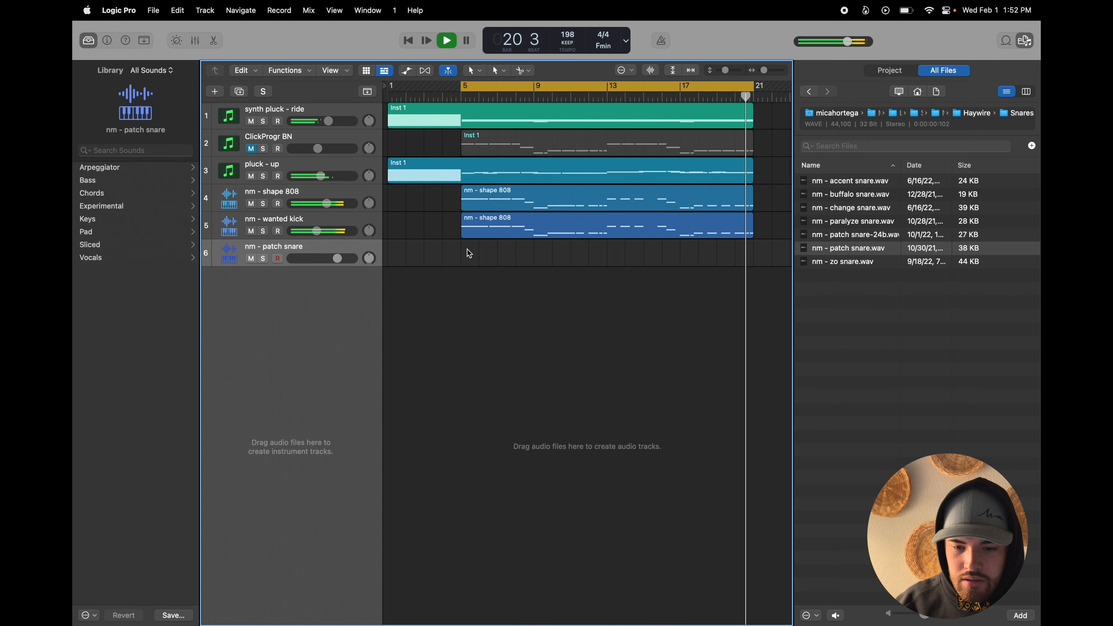
pyautogui.press('space')
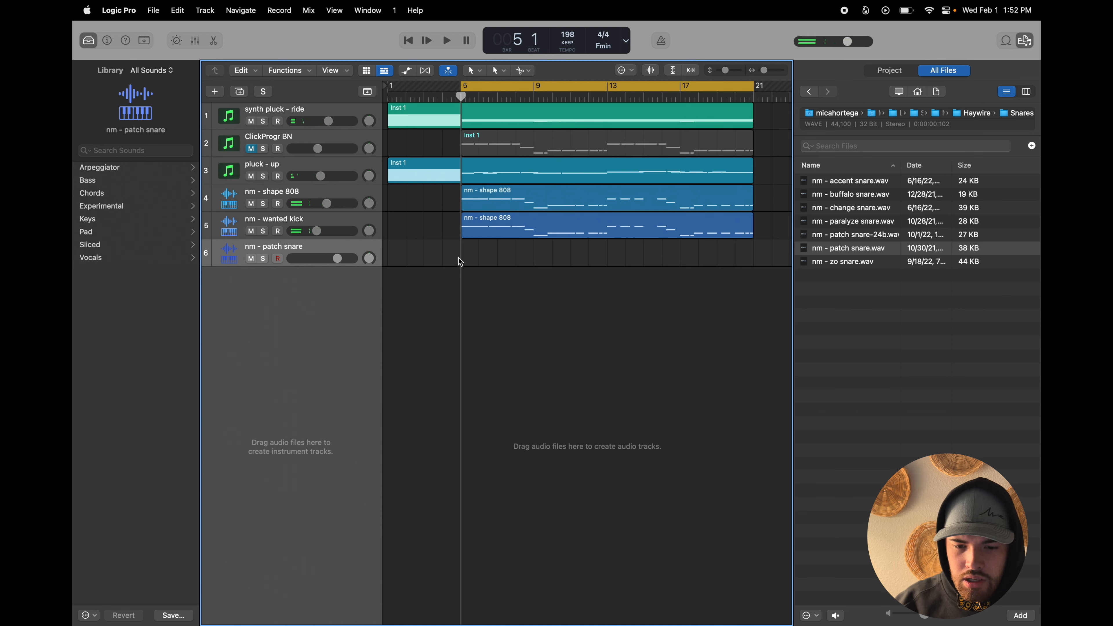
pyautogui.click(477, 233)
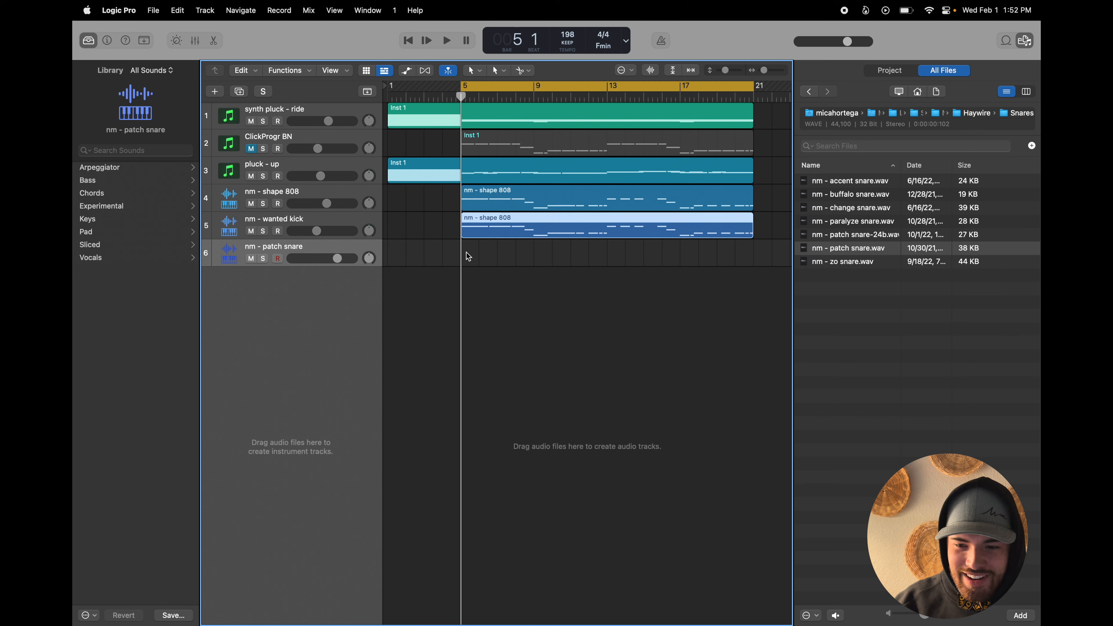
# - Assign the Pencil Tool as the secondary tool, create a region at bar 5 on the nm - patch snare track and open it for note editing
pyautogui.click(498, 71)
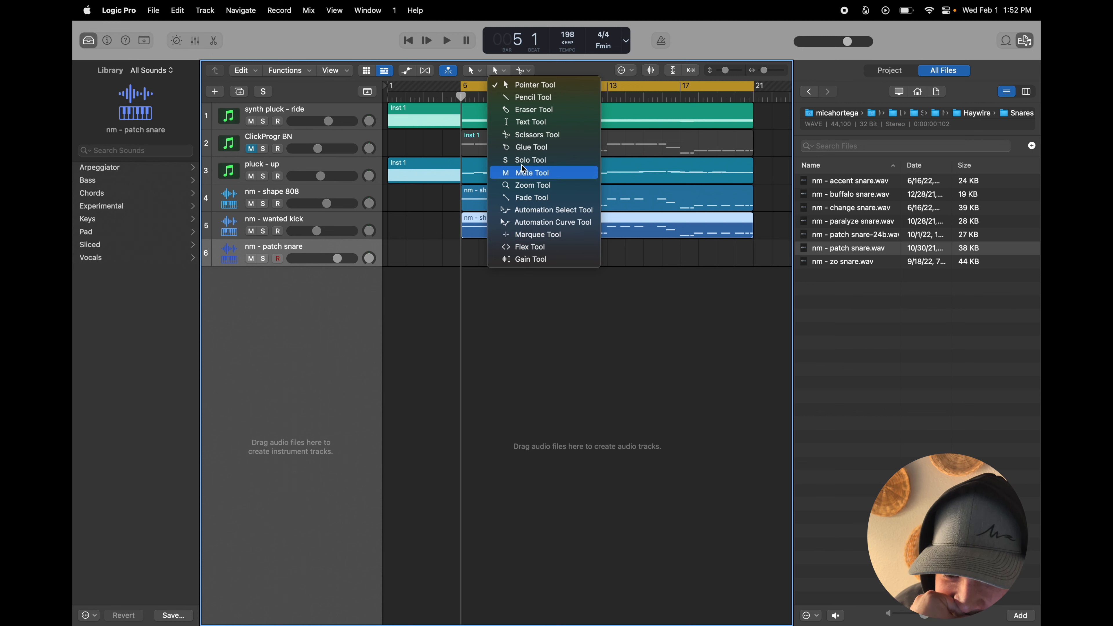
pyautogui.click(547, 97)
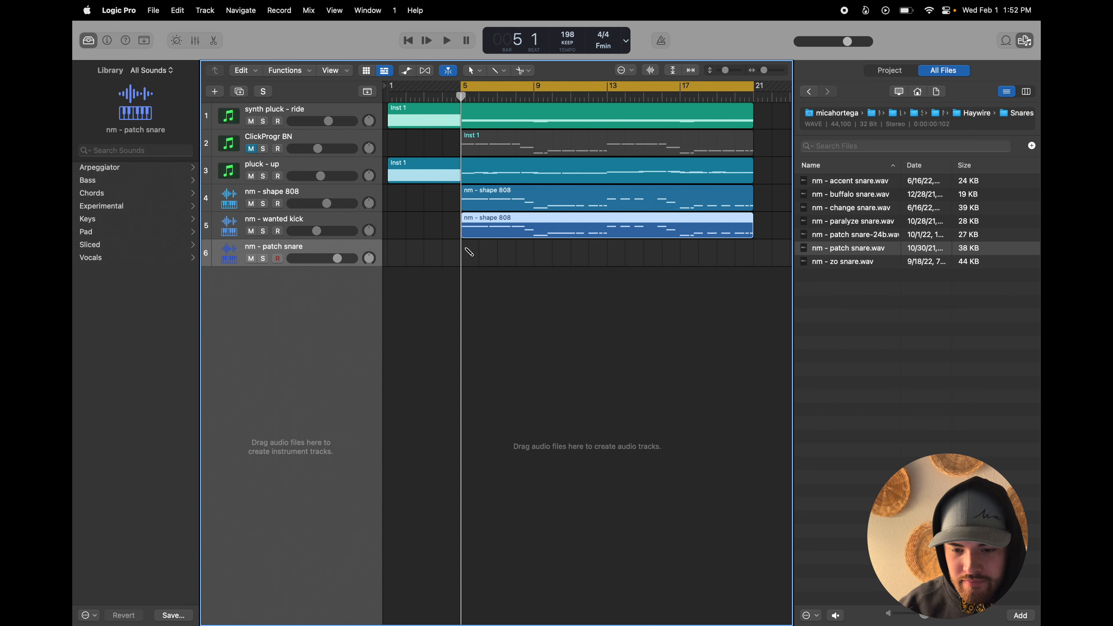
pyautogui.click(469, 252)
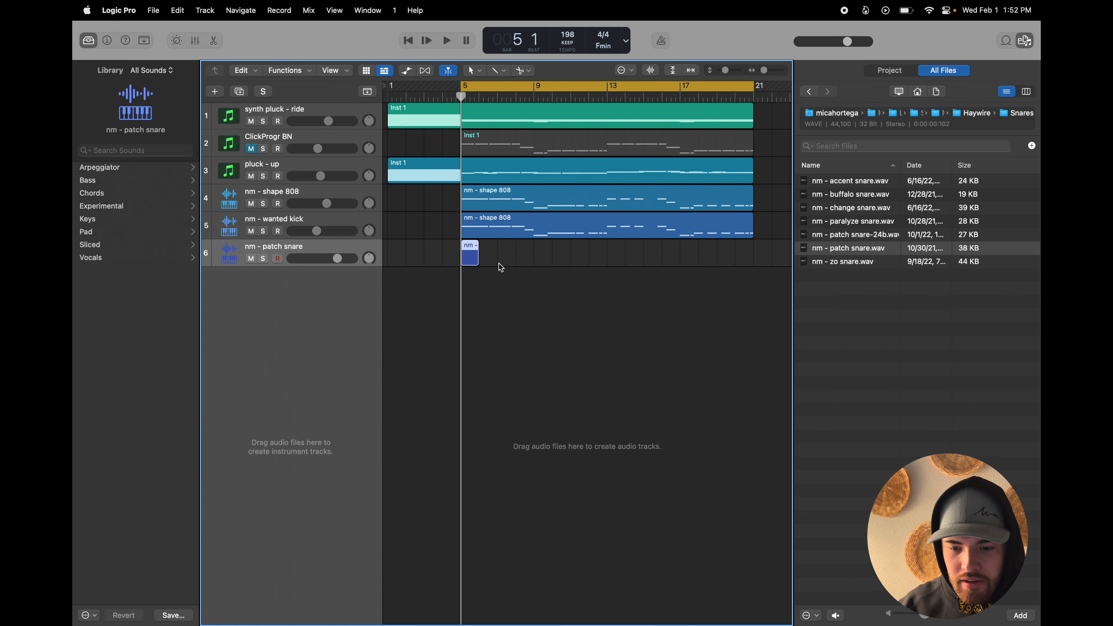
pyautogui.doubleClick(469, 258)
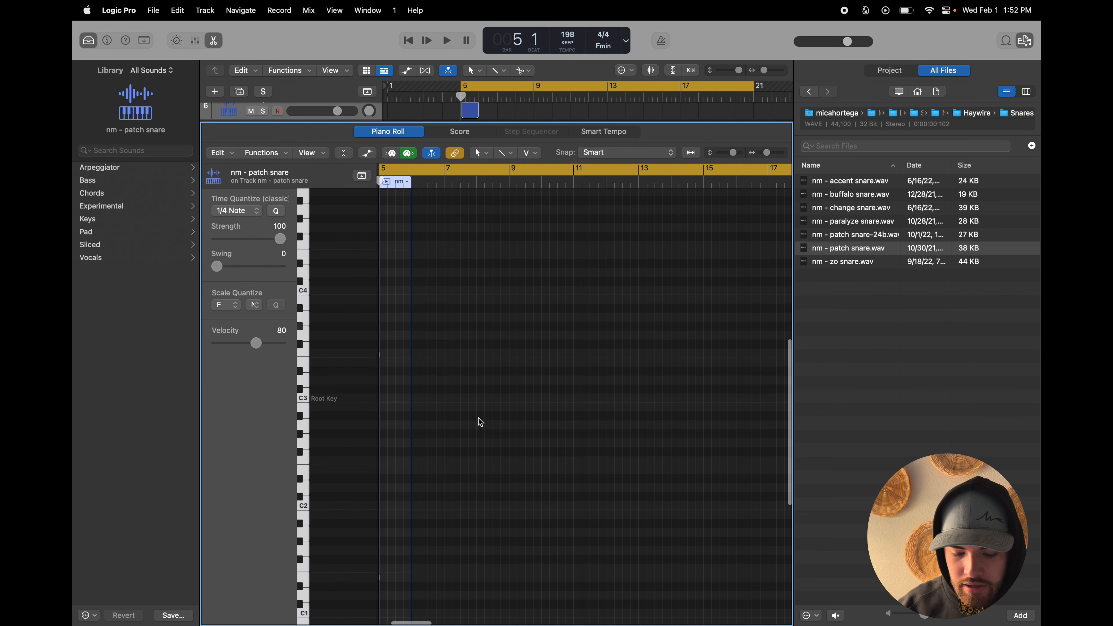
# - Draw two C3 snare notes on beat 3 of bars 5 and 6, checking their timing during playback
pyautogui.click(401, 402)
pyautogui.press('space')
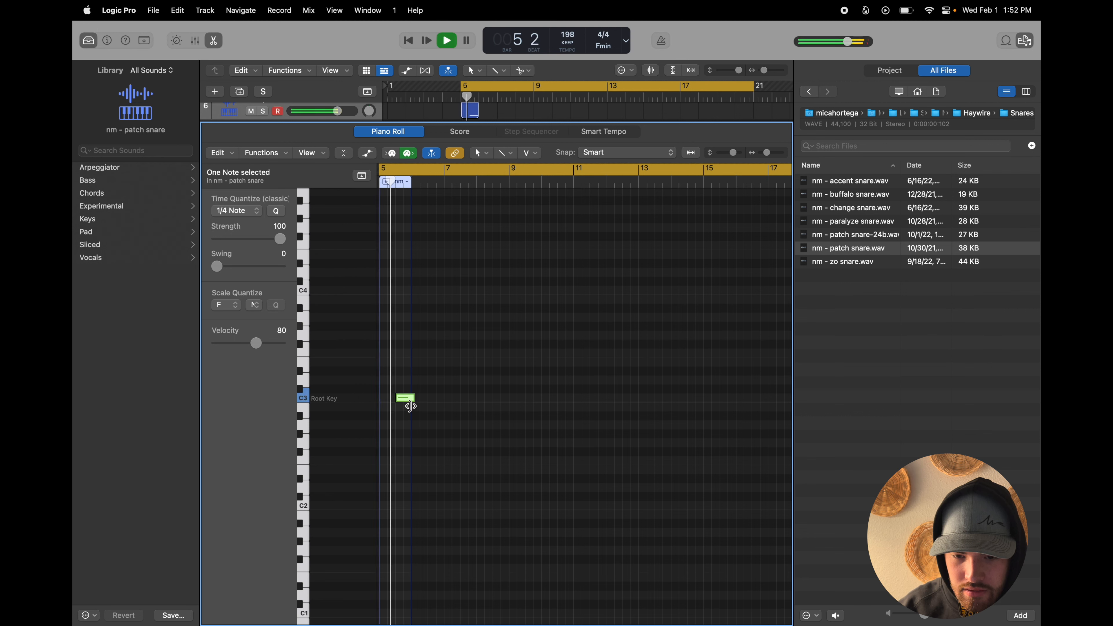
pyautogui.click(446, 400)
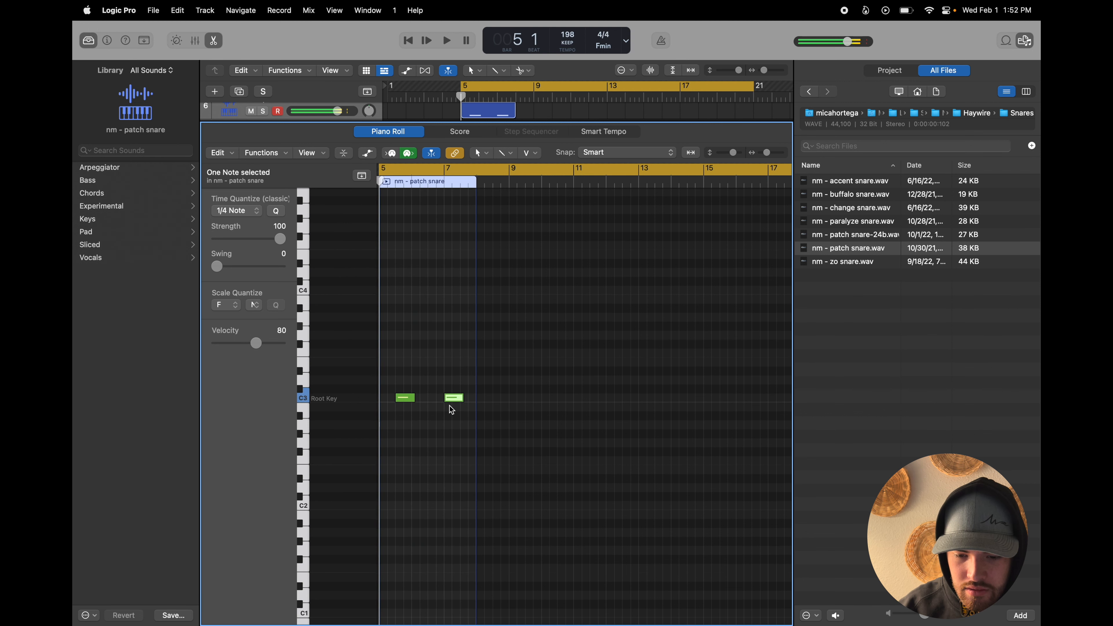
pyautogui.press('XF86AudioRaiseVolume')
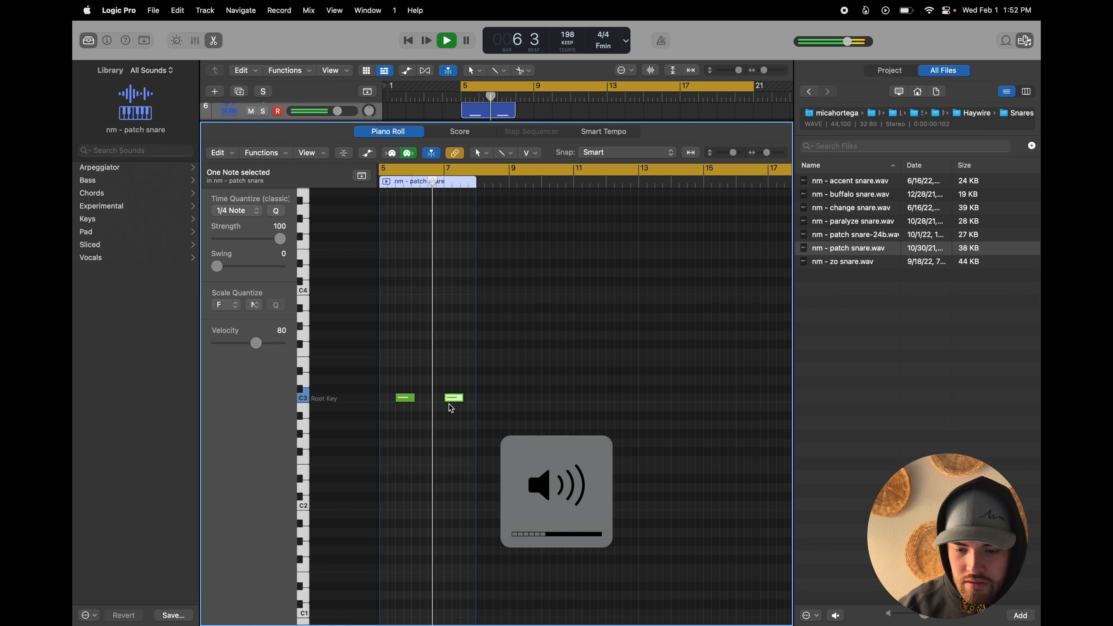
pyautogui.press('space')
pyautogui.click(442, 397)
pyautogui.moveTo(444, 399); pyautogui.dragTo(437, 399)
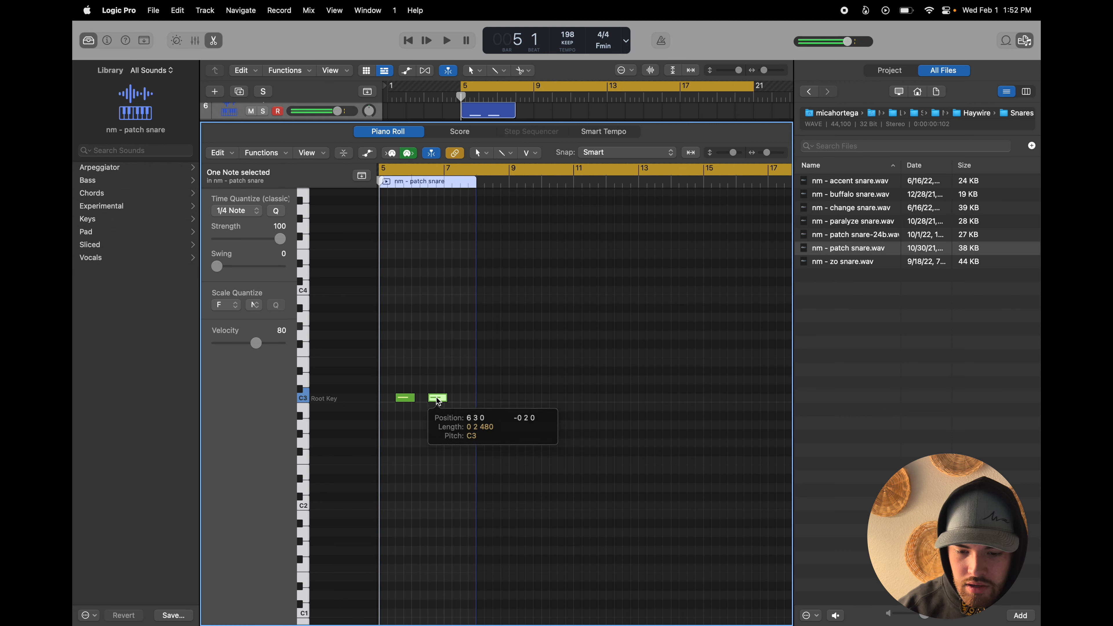
pyautogui.press('space')
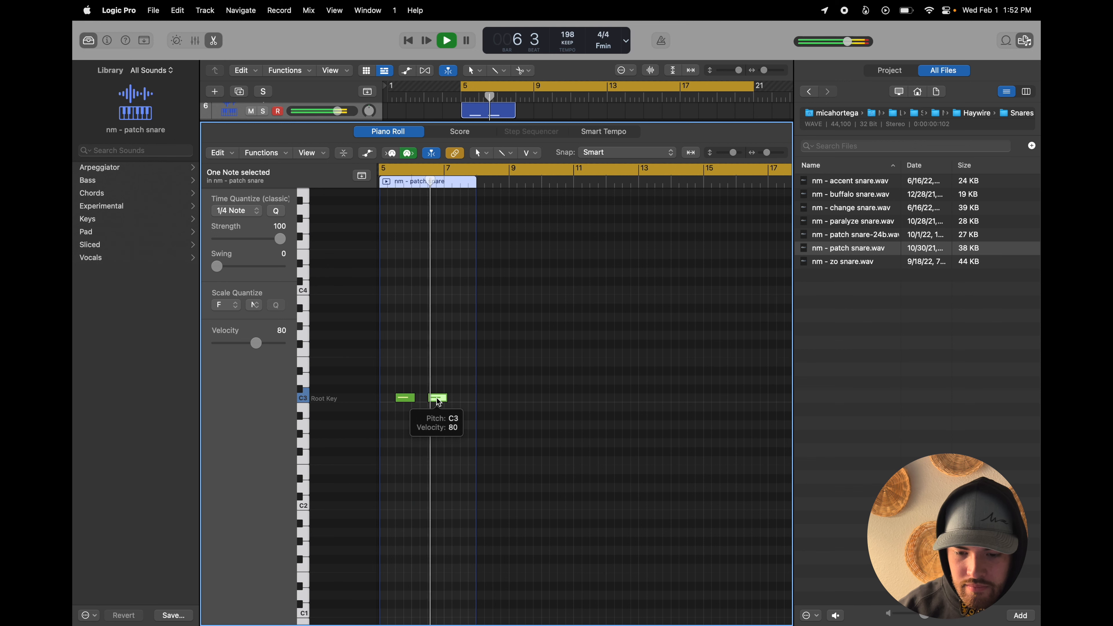
# - Repeat the two snare notes, move the copies to beat 3 of bars 7 and 8, and play the pattern
pyautogui.press('super+a')
pyautogui.press('super+r')
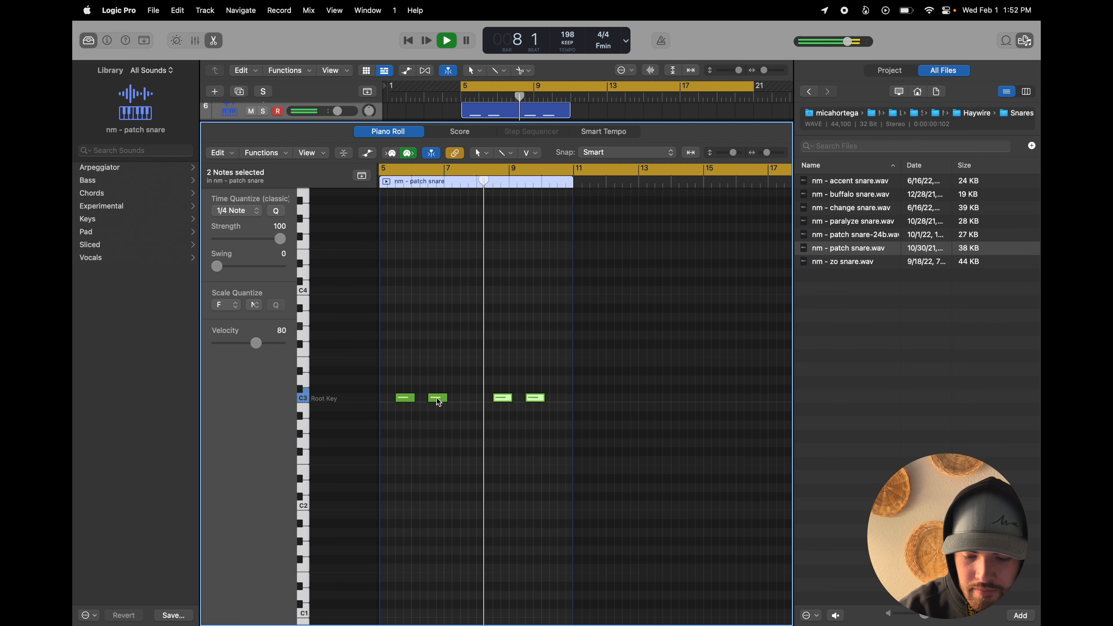
pyautogui.press('space')
pyautogui.moveTo(503, 401); pyautogui.dragTo(470, 399)
pyautogui.press('space')
pyautogui.press('XF86AudioRaiseVolume')
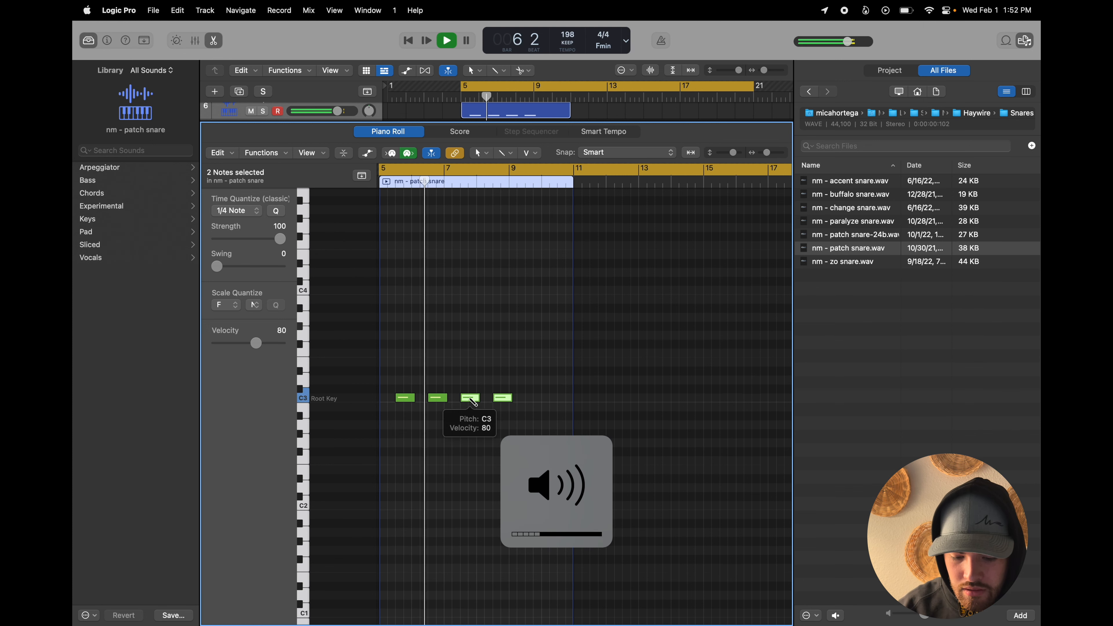
# - Repeat all four snare notes and move the copies to beat 3 of bars 9 through 12 while the beat plays
pyautogui.press('super+a')
pyautogui.press('super+r')
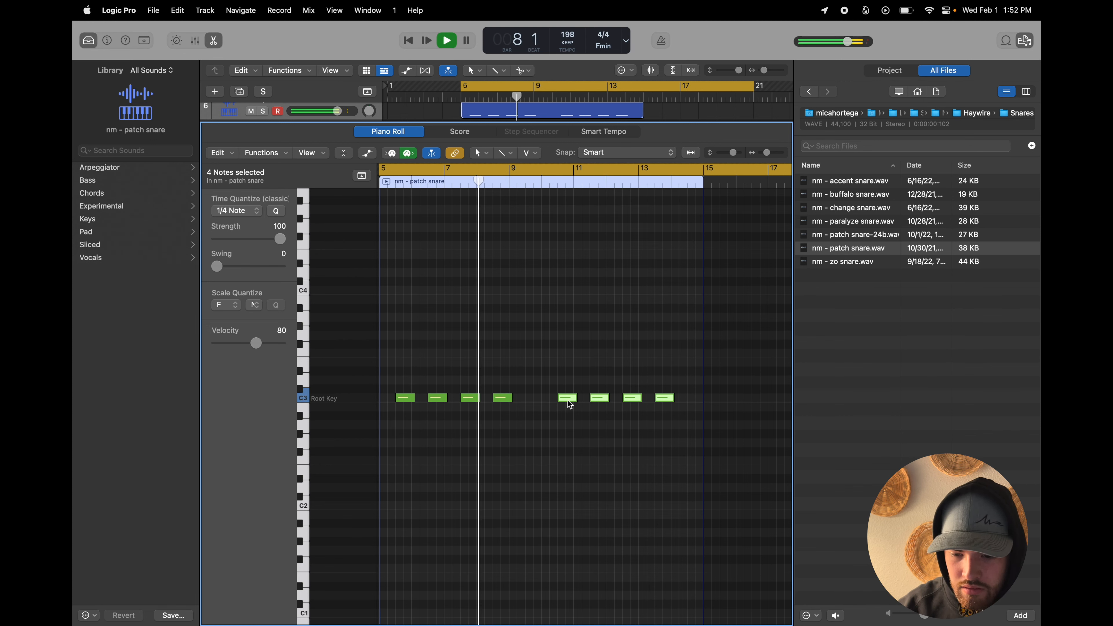
pyautogui.moveTo(567, 399); pyautogui.dragTo(537, 400)
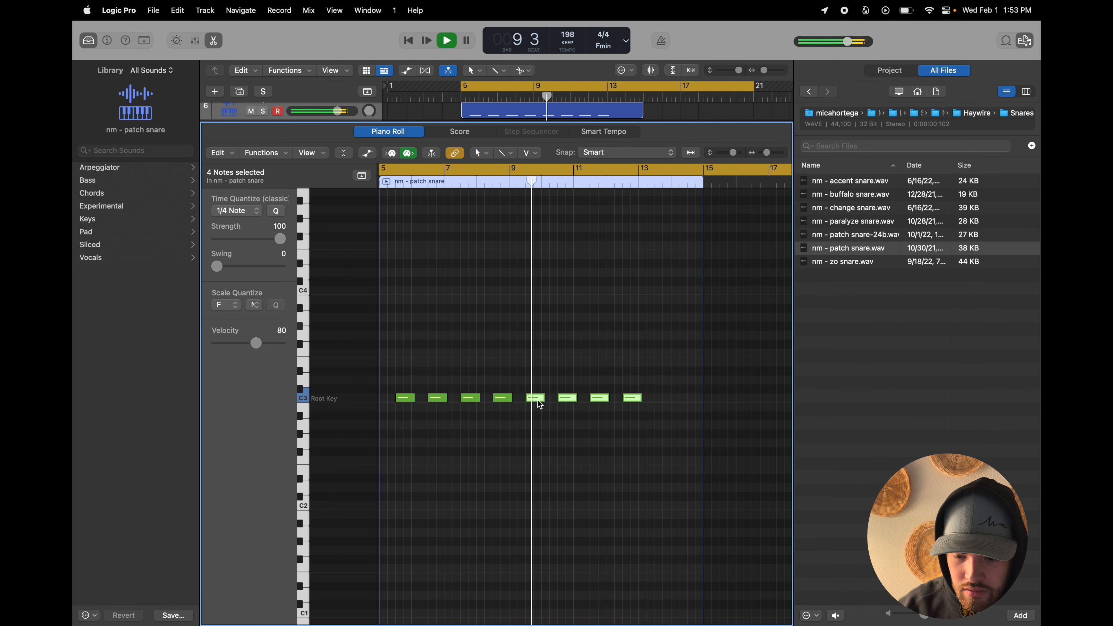
pyautogui.click(600, 417)
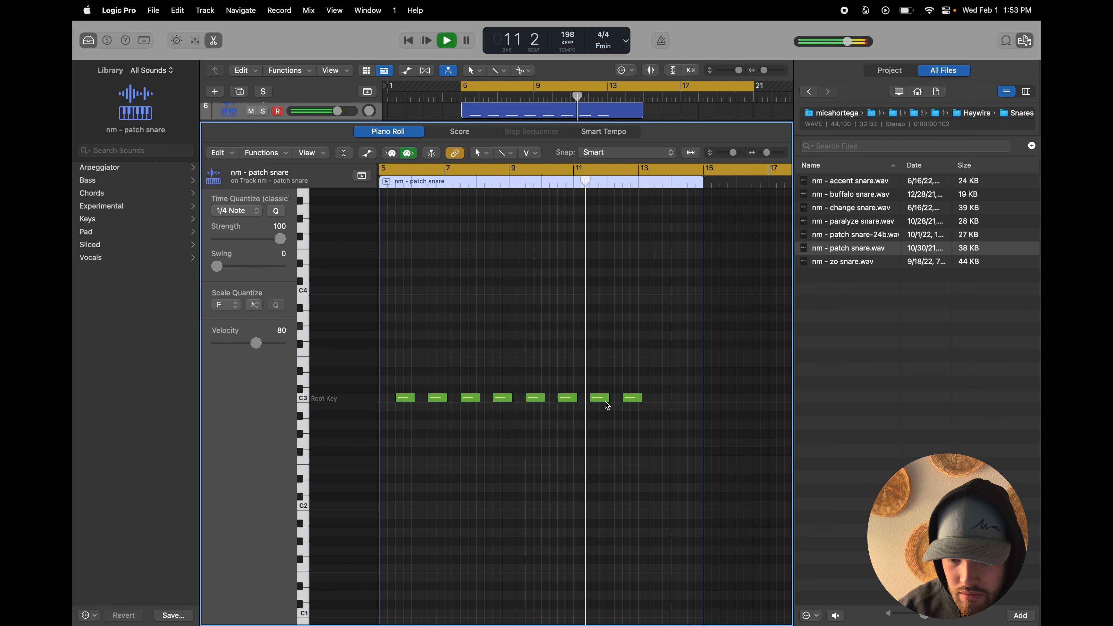
pyautogui.press('space')
# - Add a one-beat C3 snare note on beat 4 of bar 11
pyautogui.hscroll(3, 609, 400)
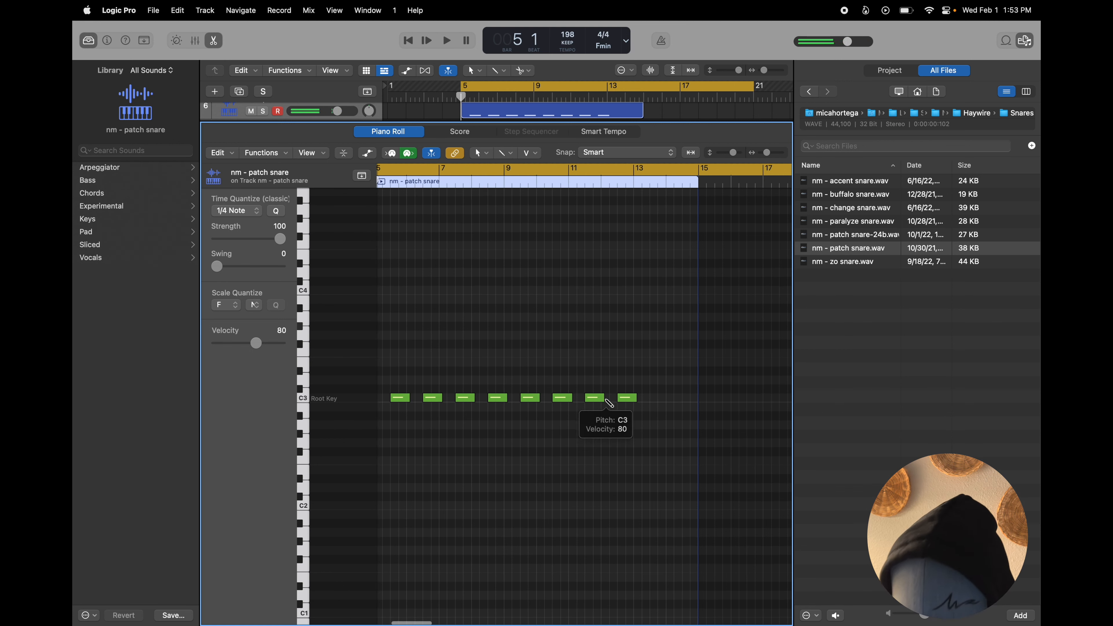
pyautogui.scroll(5, 608, 401)
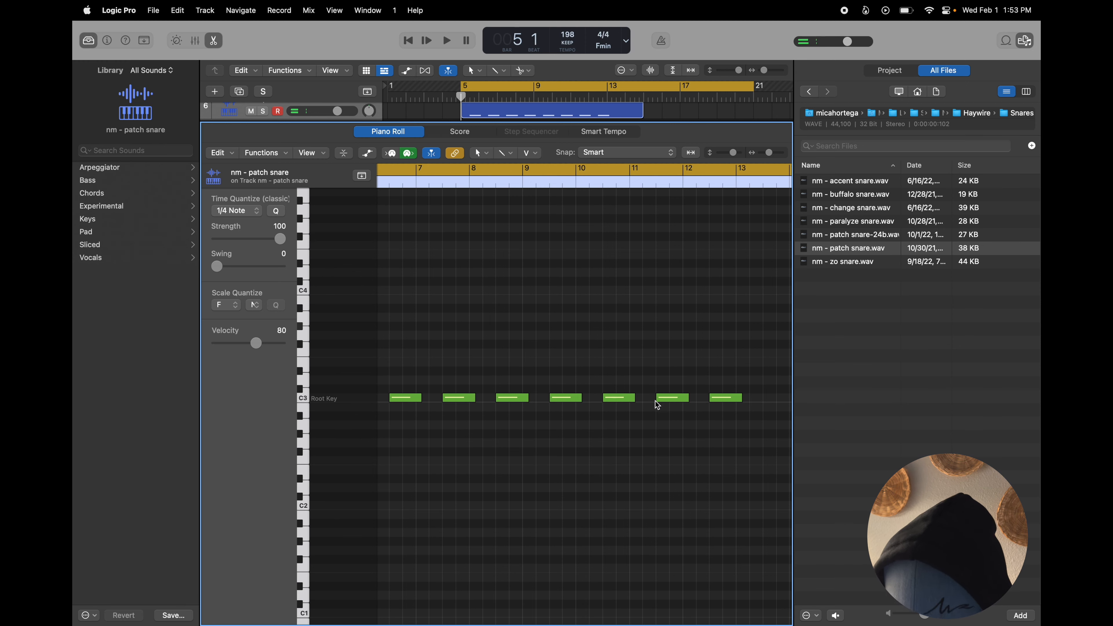
pyautogui.hscroll(2, 654, 402)
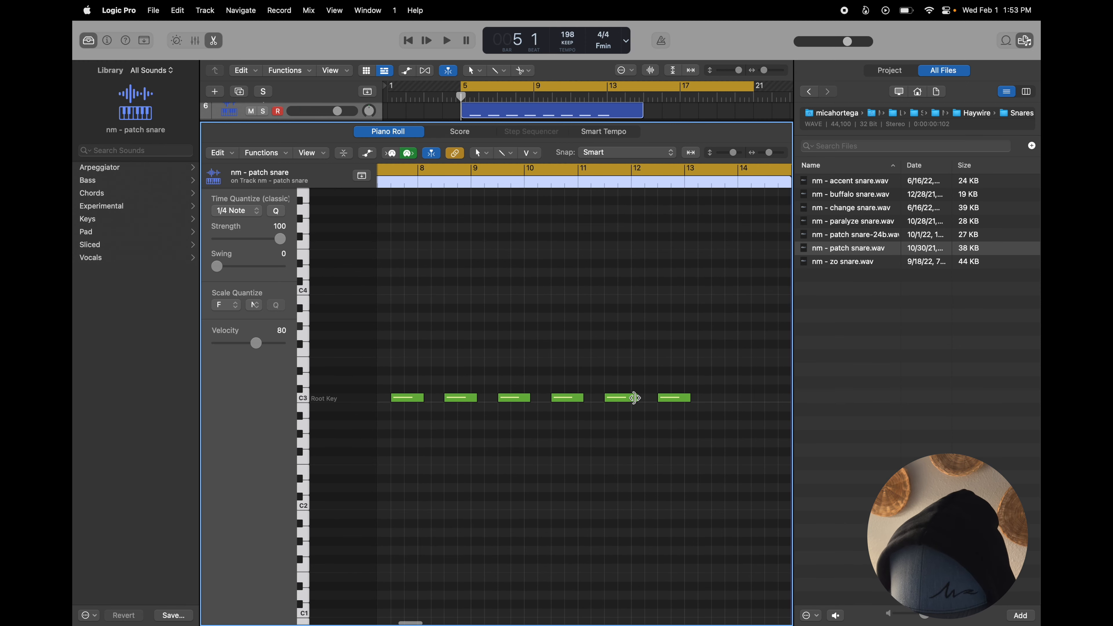
pyautogui.moveTo(637, 402); pyautogui.dragTo(622, 403)
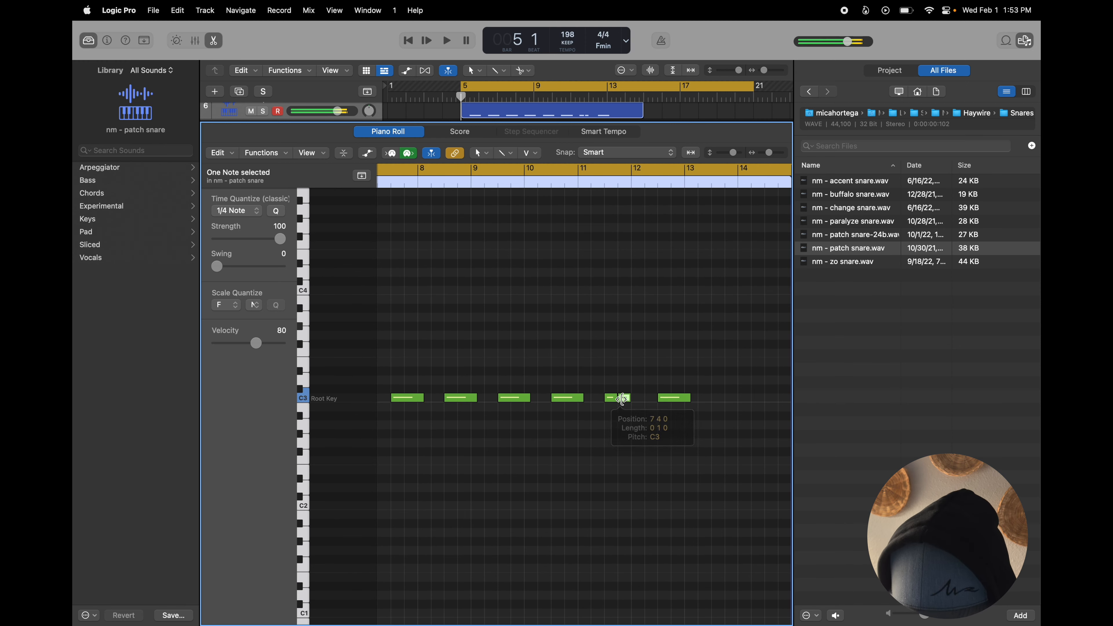
# - Move the extra C3 snare note in bar 11 half a beat later, to 11 4 480, and play the pattern
pyautogui.press('space')
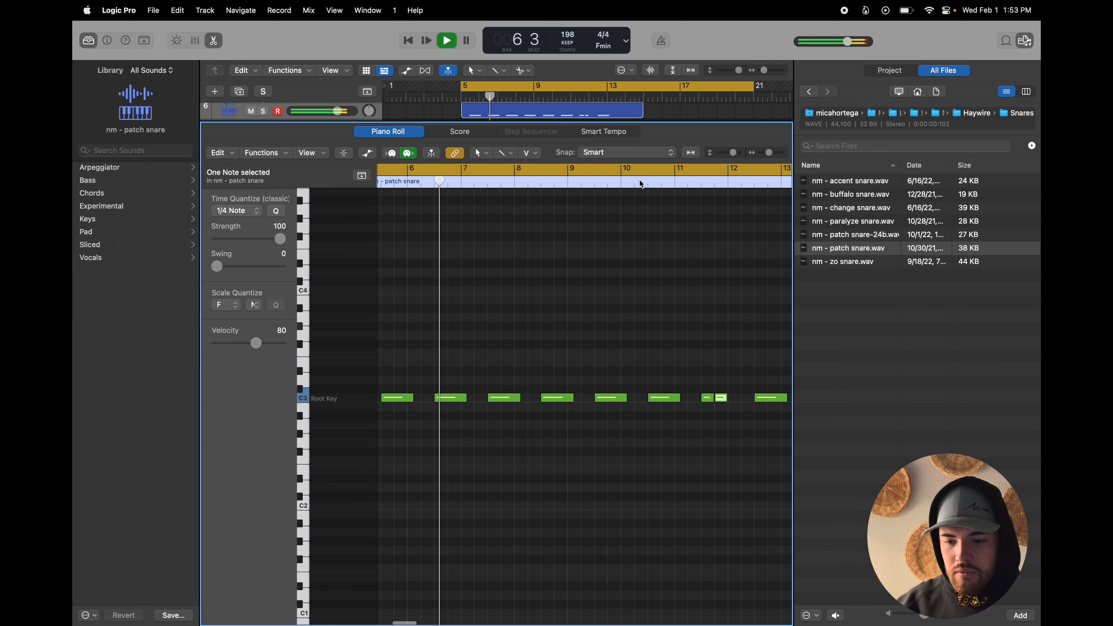
pyautogui.click(667, 182)
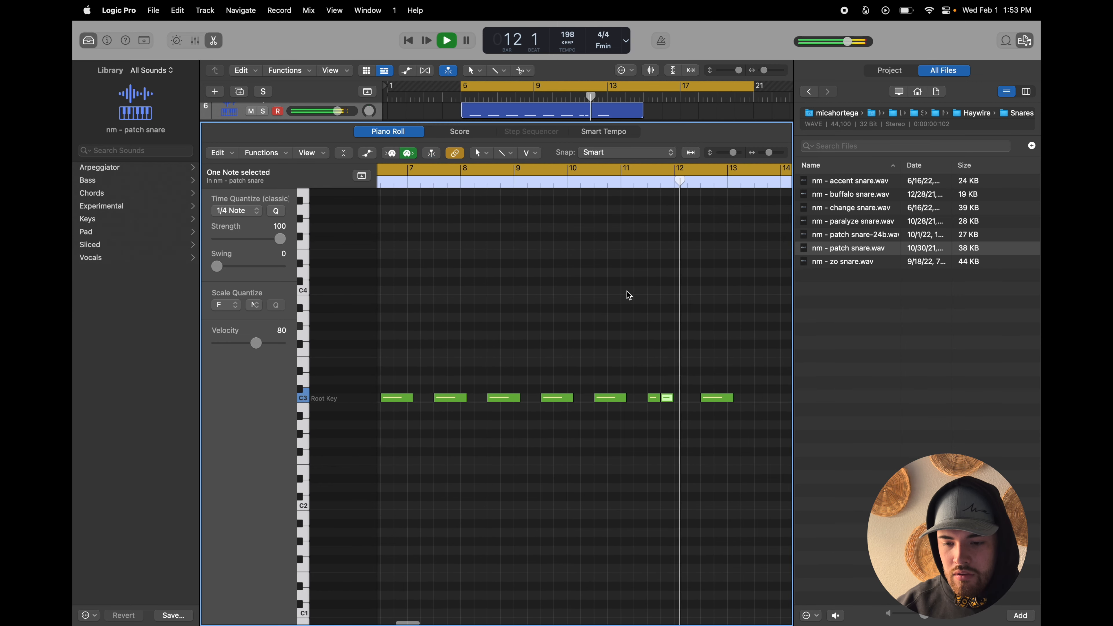
pyautogui.press('space')
pyautogui.moveTo(673, 396); pyautogui.dragTo(673, 397)
pyautogui.press('space')
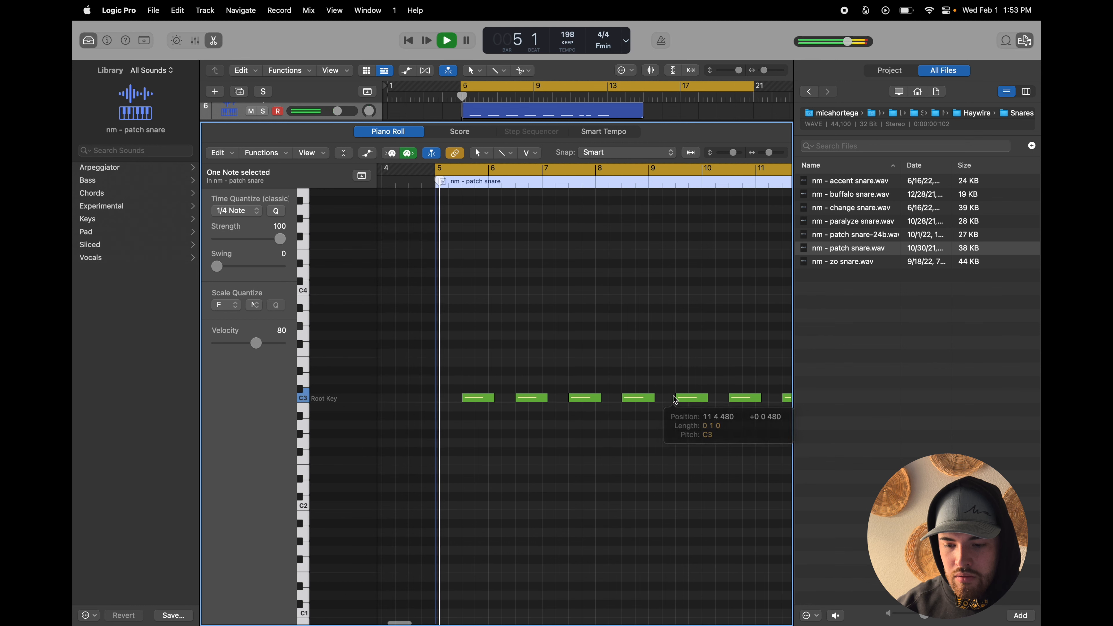
pyautogui.click(704, 181)
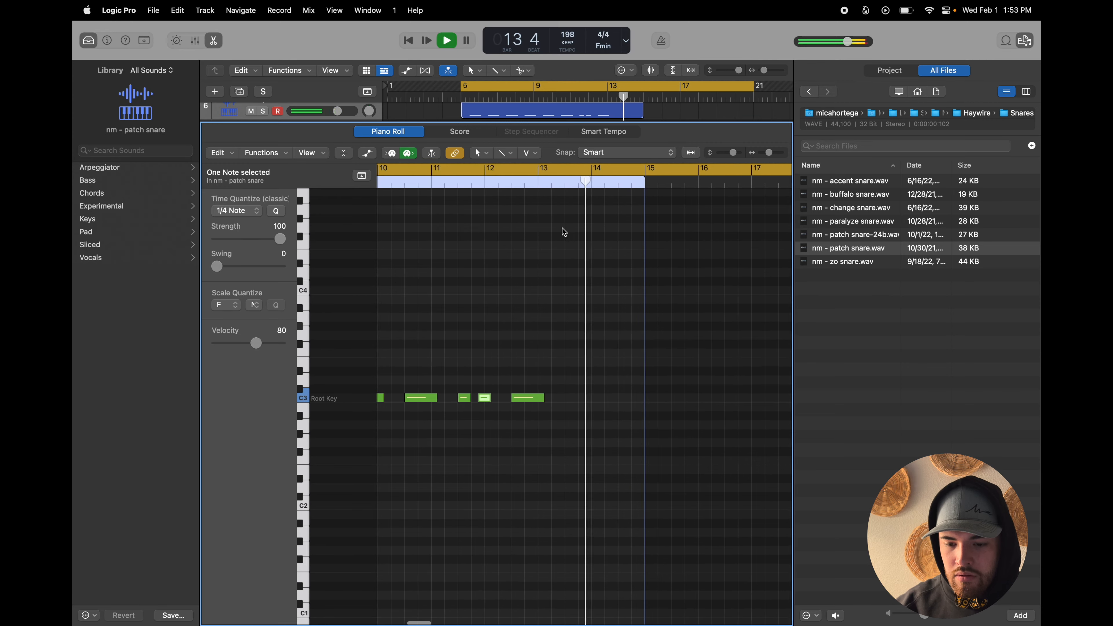
pyautogui.click(419, 181)
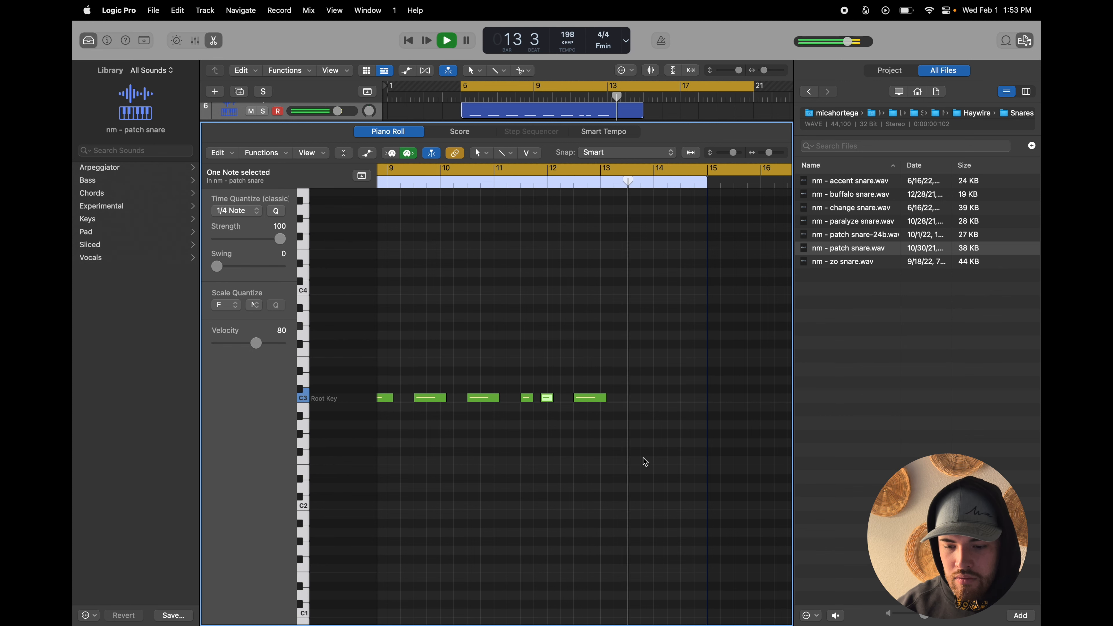
# - Repeat all the snare notes, move the copies one bar earlier so they start on beat 3 of bar 13, and play
pyautogui.press('super+a')
pyautogui.press('super+r')
pyautogui.press('space')
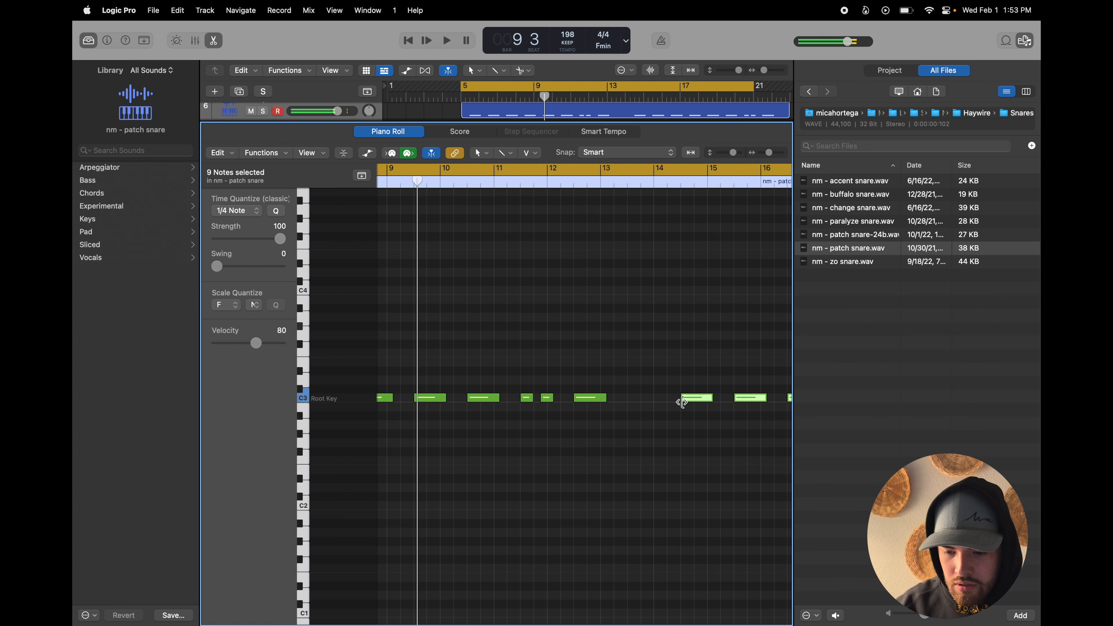
pyautogui.moveTo(695, 397); pyautogui.dragTo(642, 400)
pyautogui.press('space')
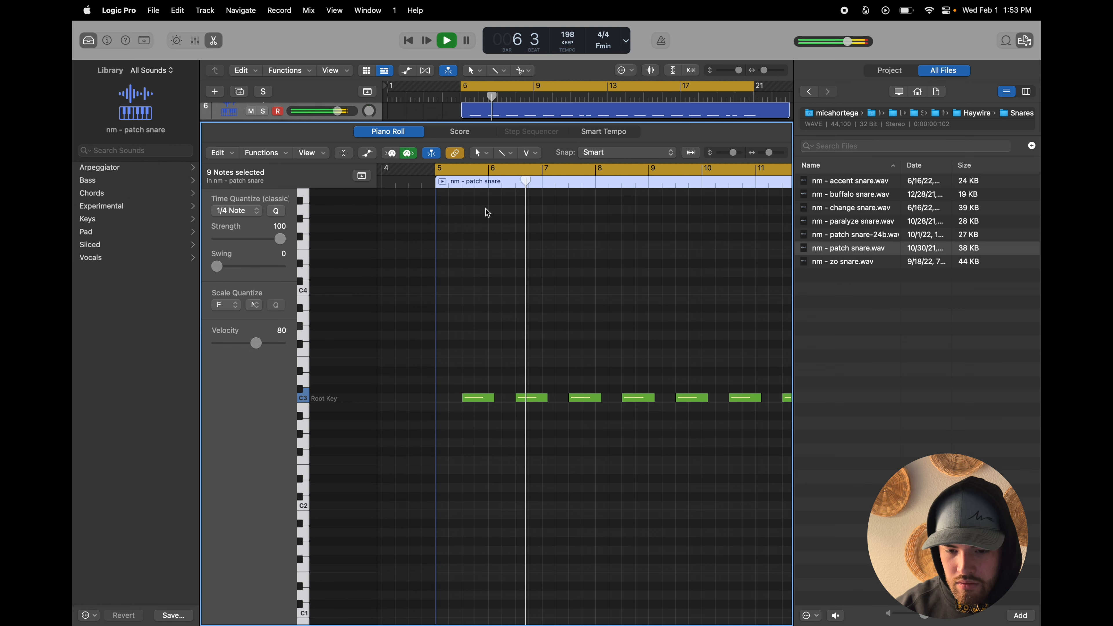
# - Trim the nm - patch snare region to end at bar 21 like the other regions, review its notes, and save the project
pyautogui.click(213, 42)
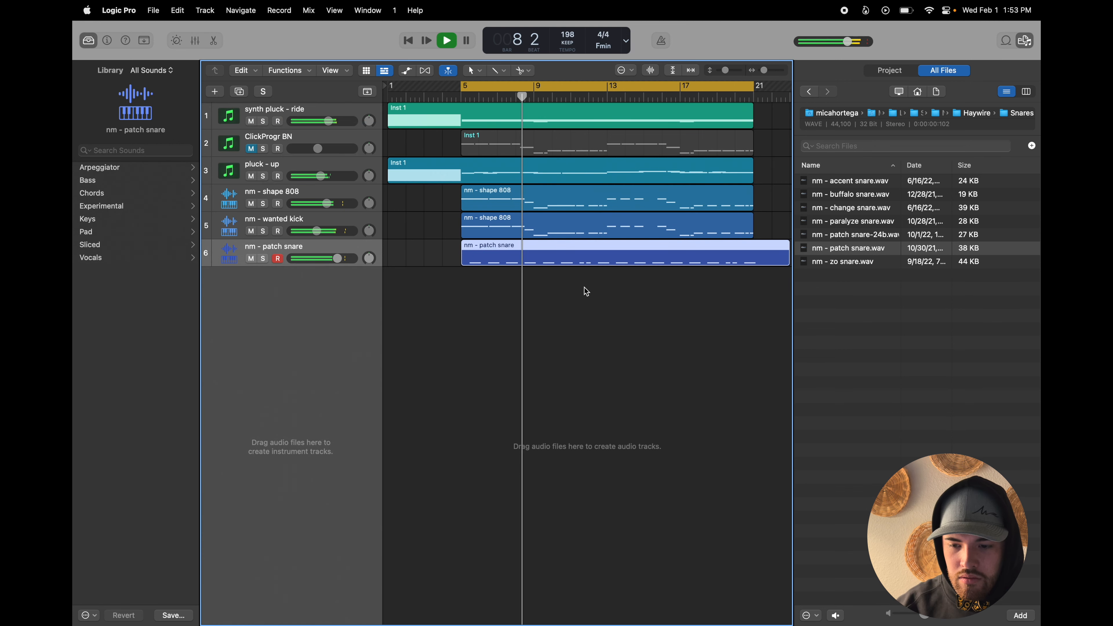
pyautogui.hscroll(3, 584, 287)
pyautogui.moveTo(730, 256); pyautogui.dragTo(699, 261)
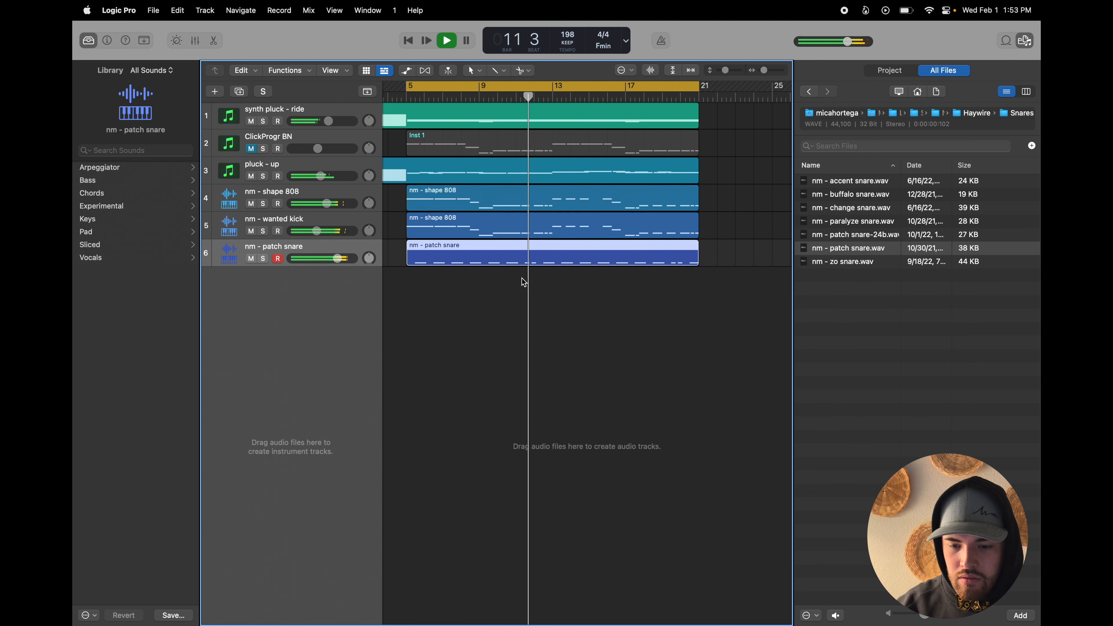
pyautogui.doubleClick(528, 259)
pyautogui.hscroll(-5, 595, 367)
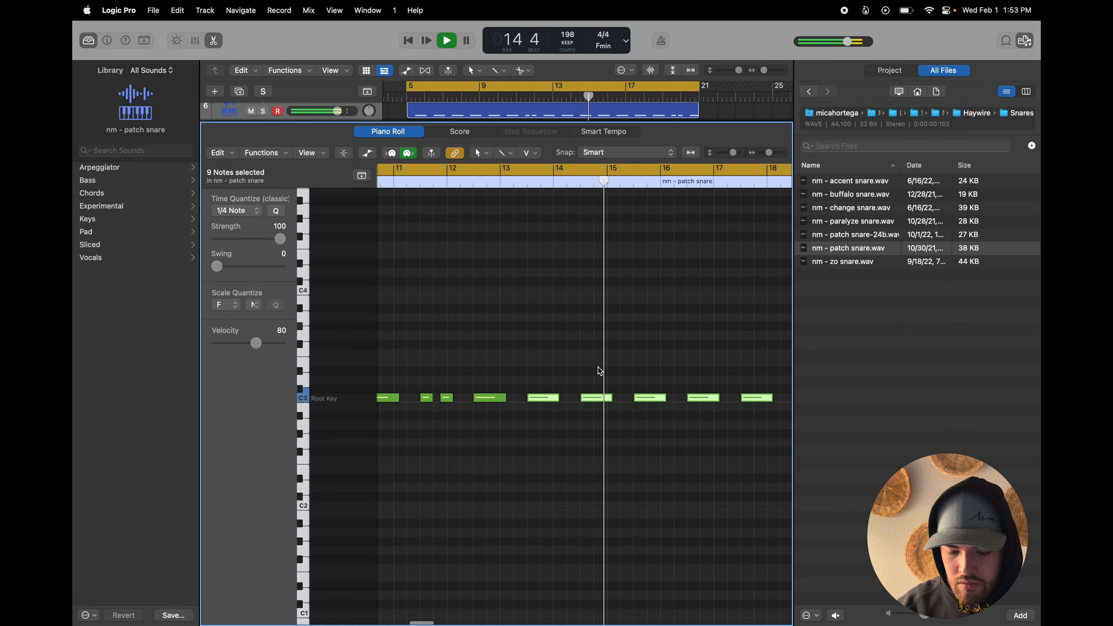
pyautogui.press('super+s')
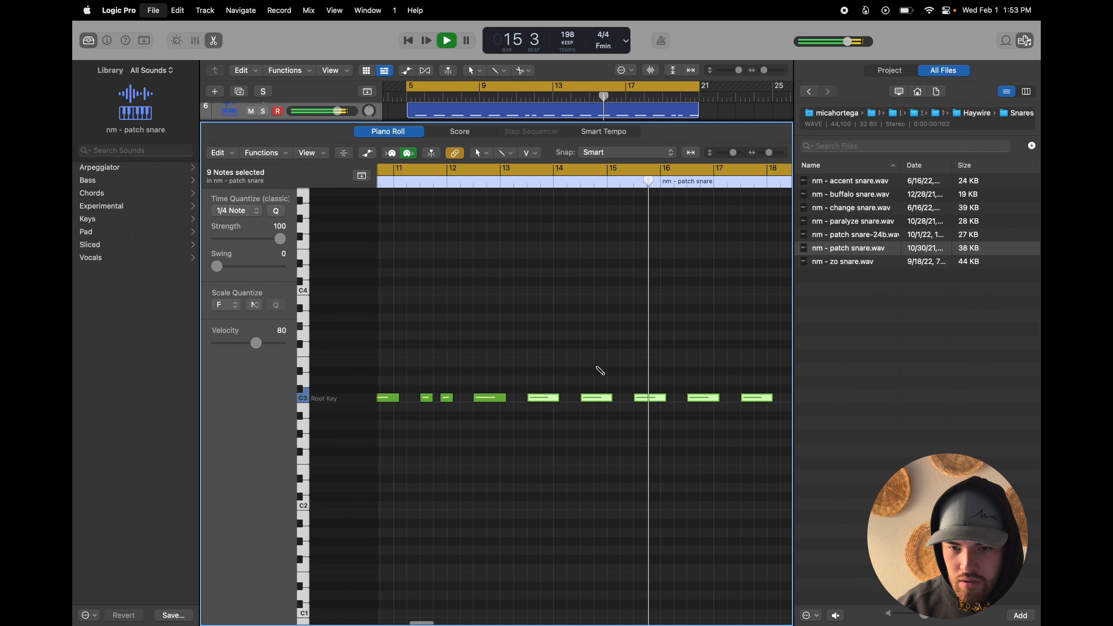
pyautogui.click(218, 44)
pyautogui.hscroll(-3, 547, 294)
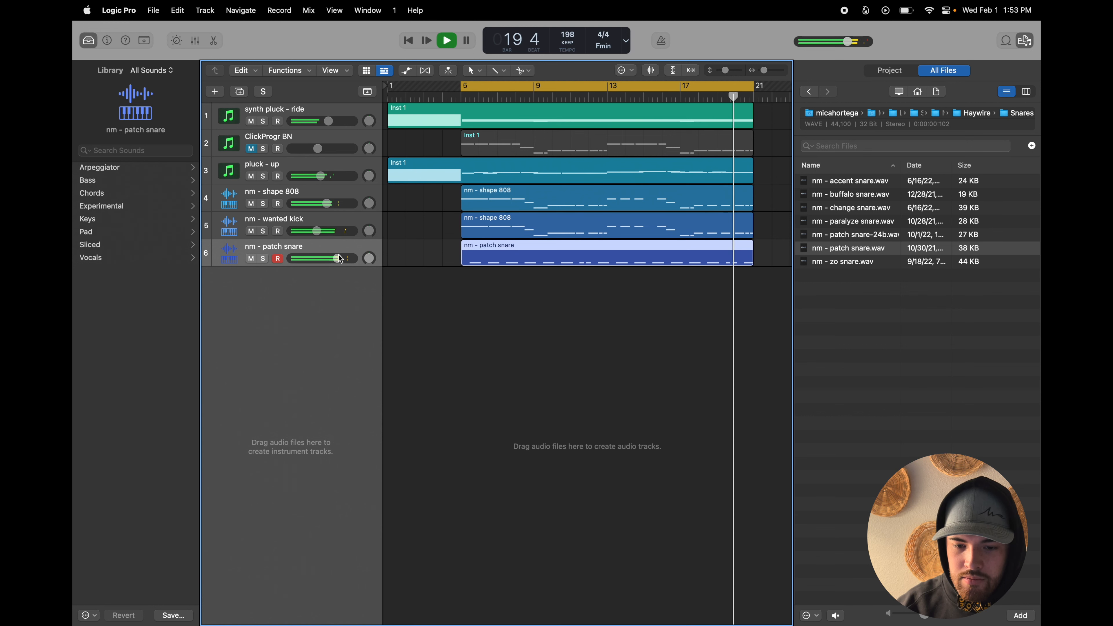
# - Lower the nm - patch snare track's volume while the beat plays
pyautogui.moveTo(326, 258); pyautogui.dragTo(314, 258)
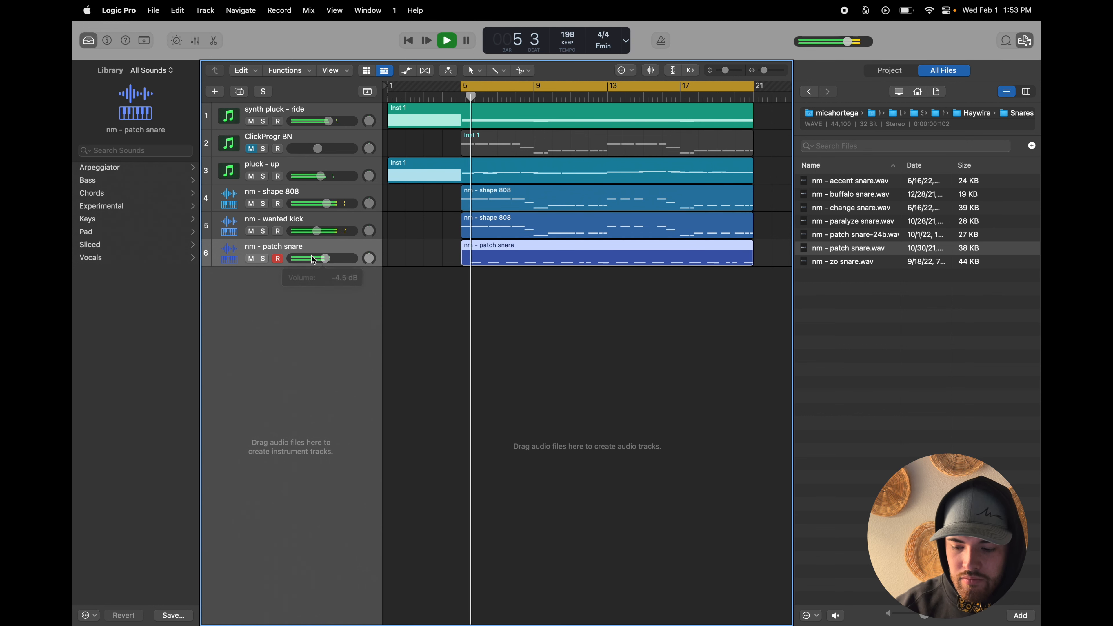
pyautogui.press('XF86AudioLowerVolume')
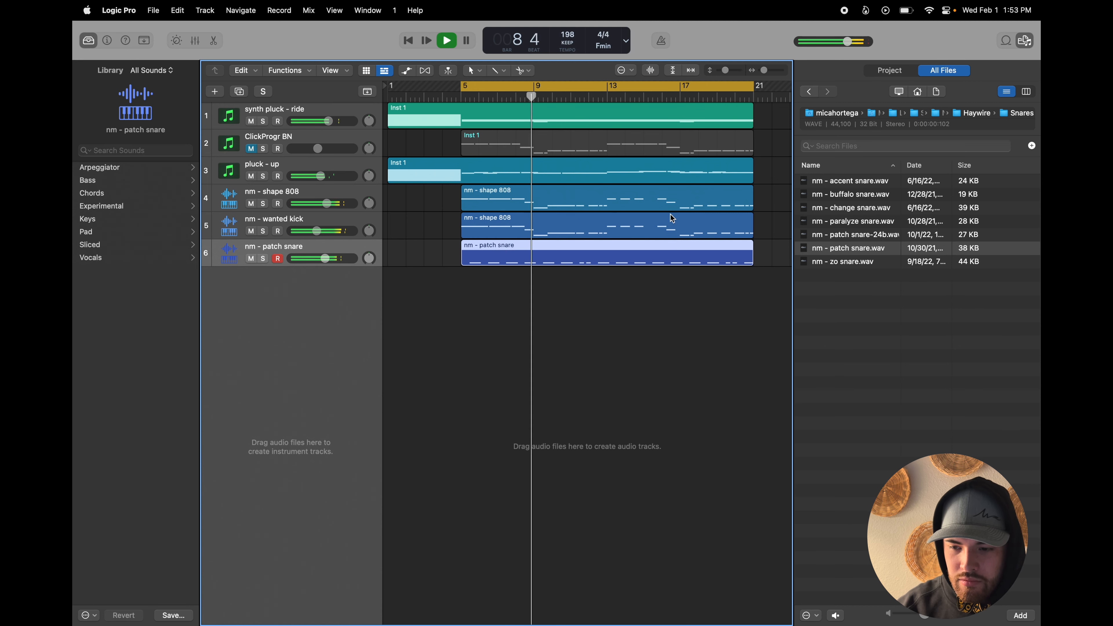
pyautogui.press('ctrl+super+f')
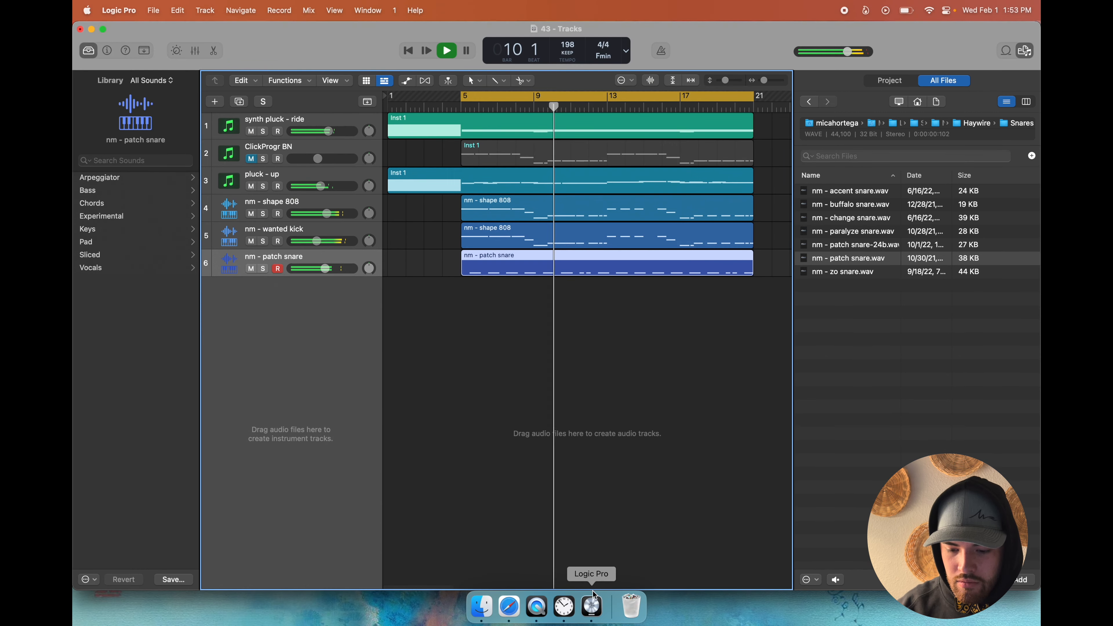
pyautogui.click(563, 606)
pyautogui.click(518, 352)
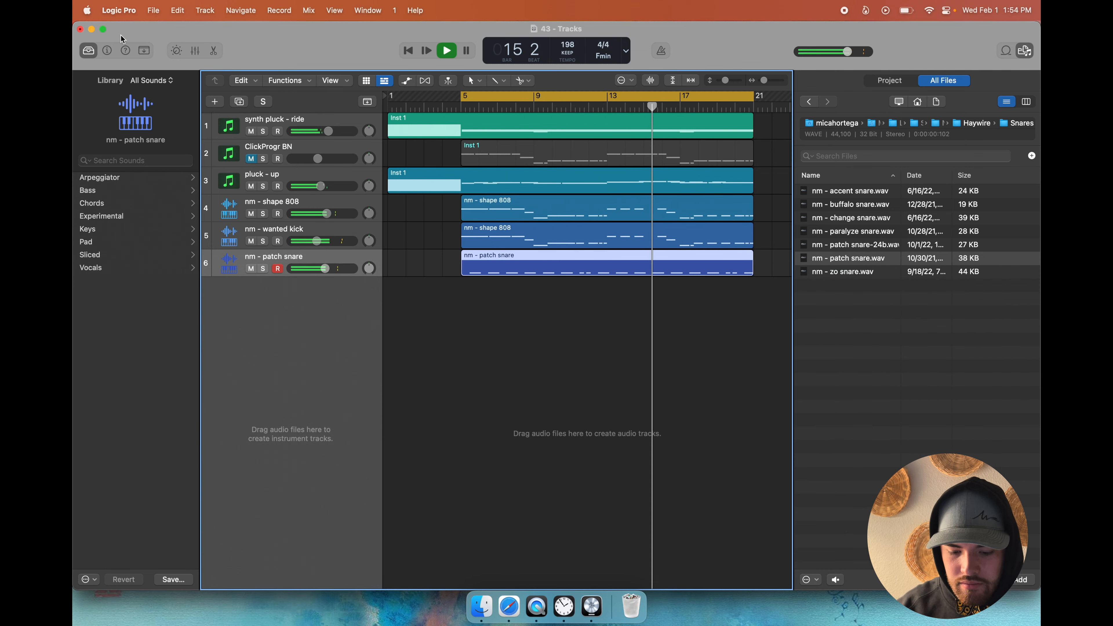
pyautogui.click(103, 29)
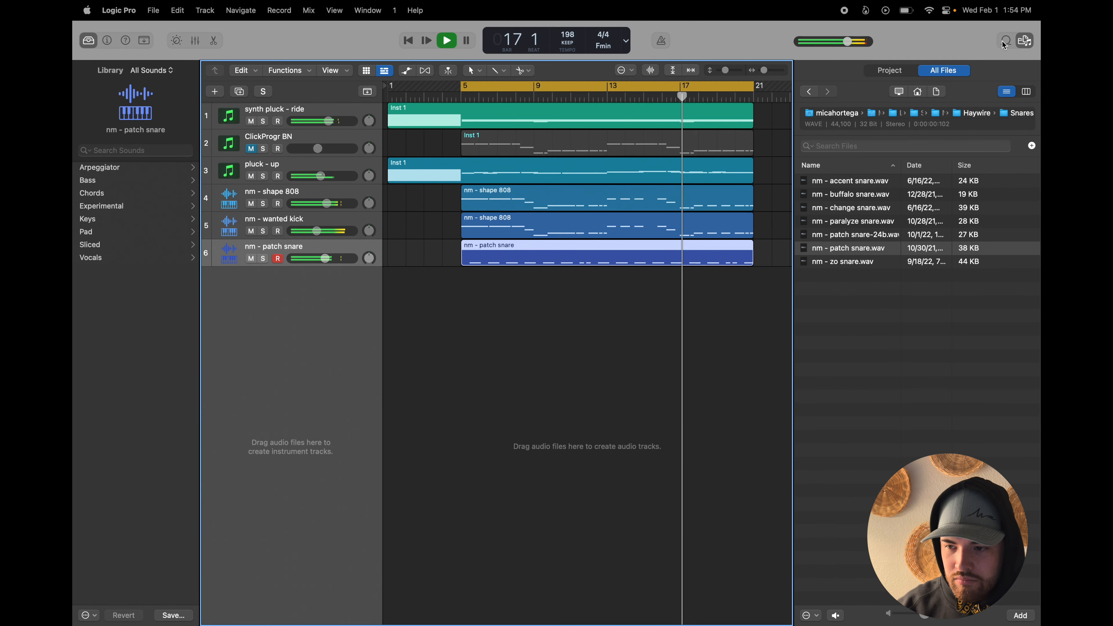
# - Return from the Snares folder to the Haywire sample folder and stop playback
pyautogui.click(1006, 40)
pyautogui.click(1024, 40)
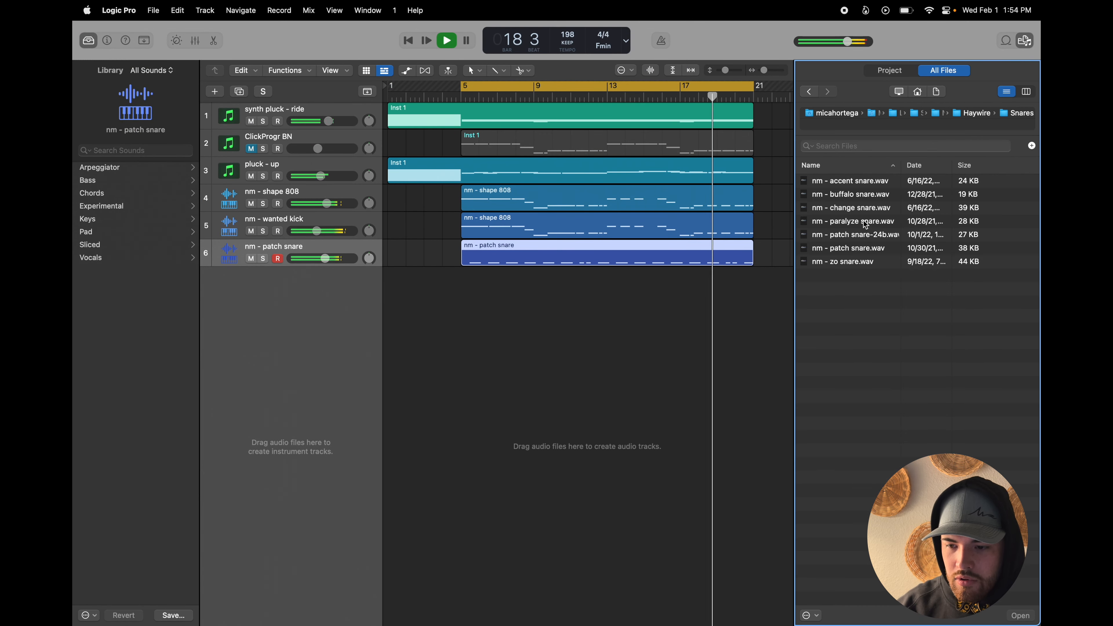
pyautogui.click(808, 92)
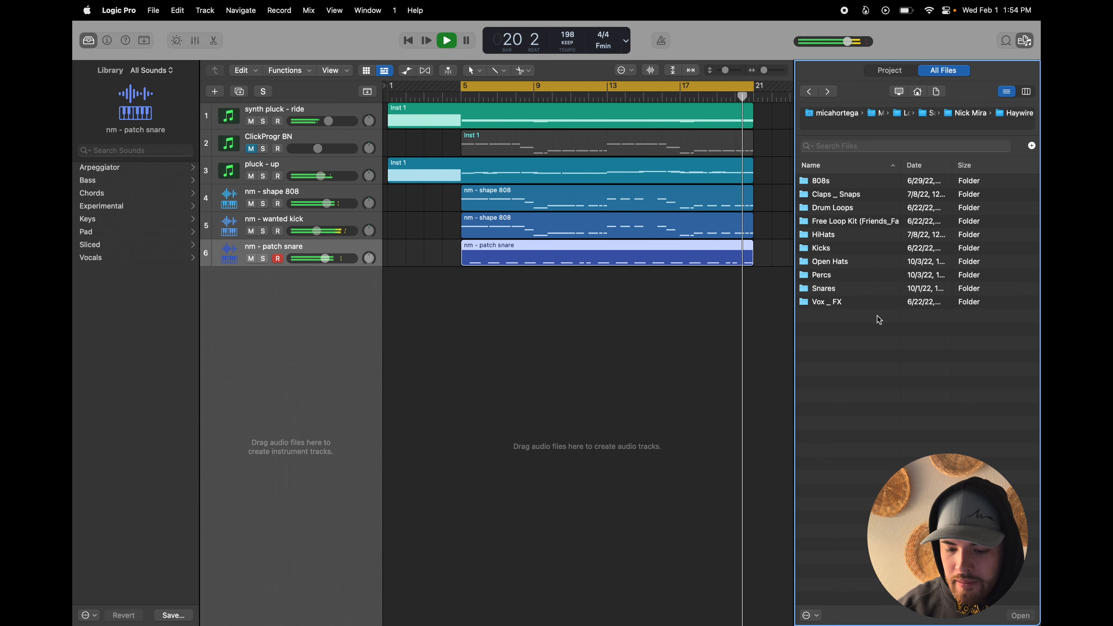
pyautogui.press('space')
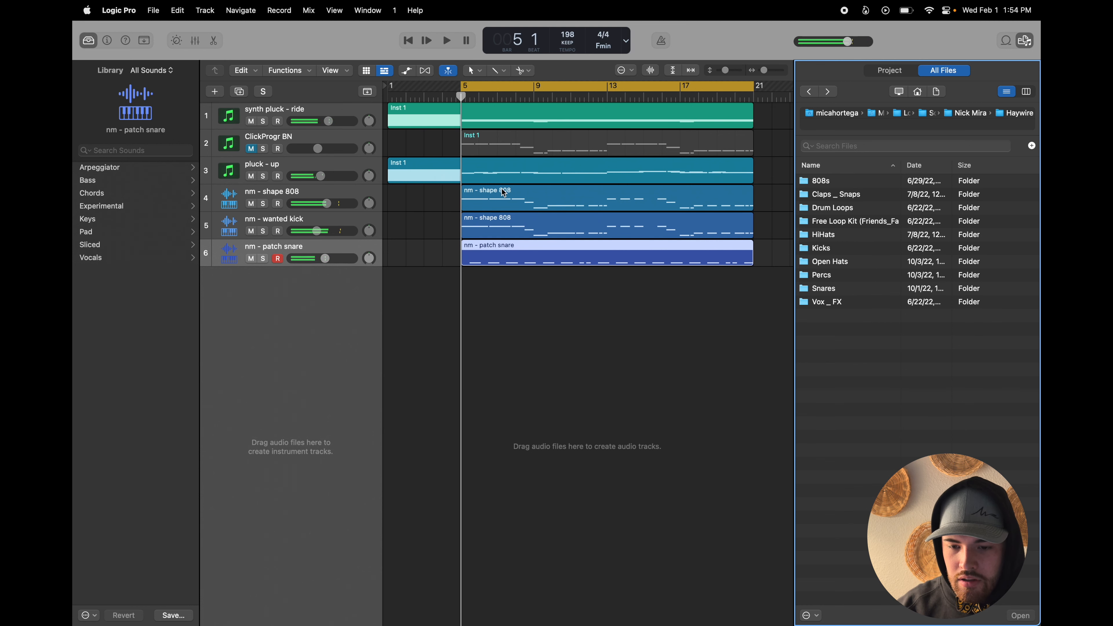
# - Try transposing all notes of the nm - shape 808 region up two semitones, starting on G3, and listen to the beat
pyautogui.doubleClick(503, 193)
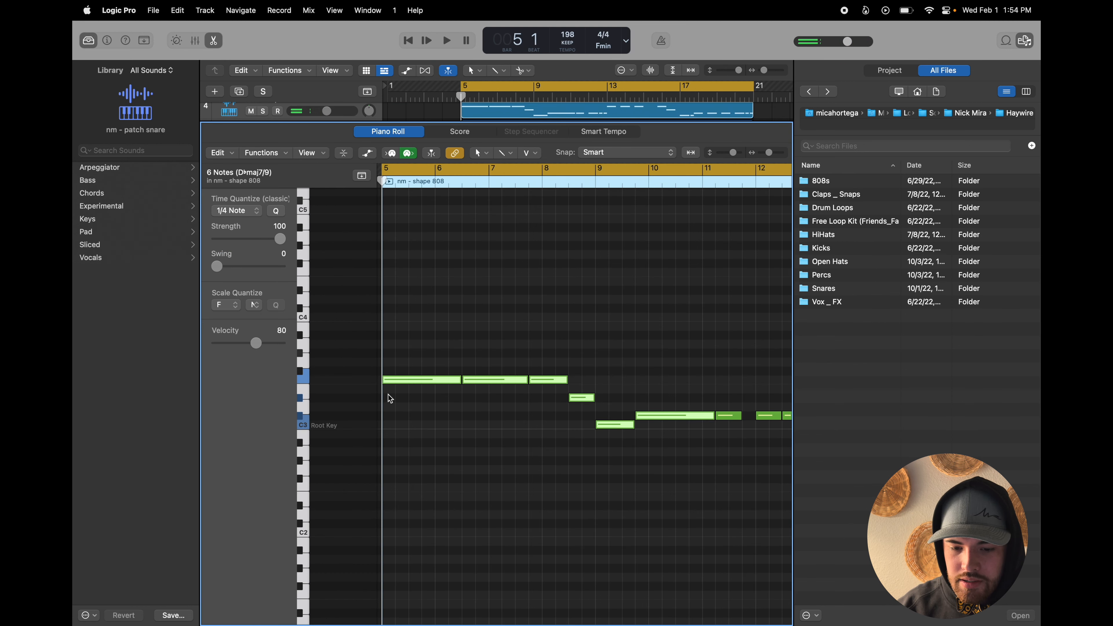
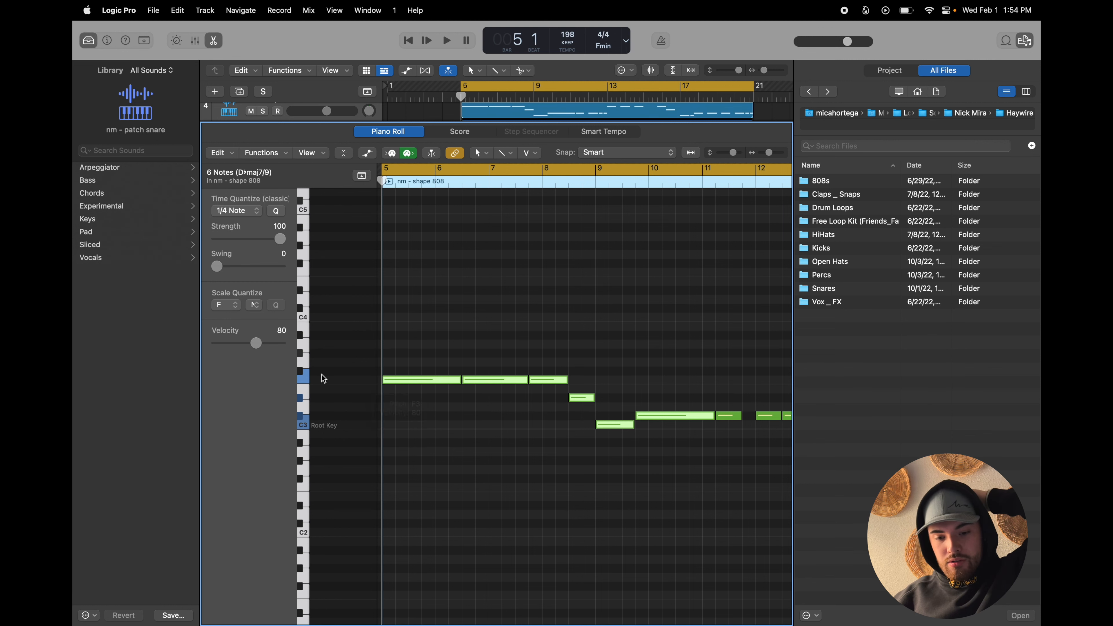
pyautogui.click(305, 380)
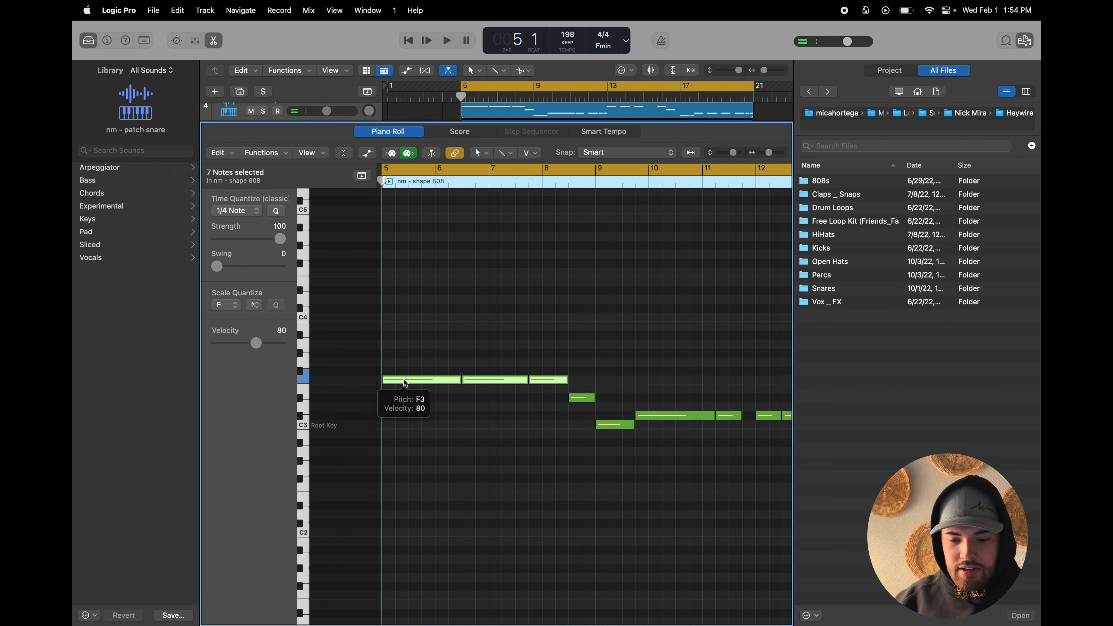
pyautogui.click(469, 425)
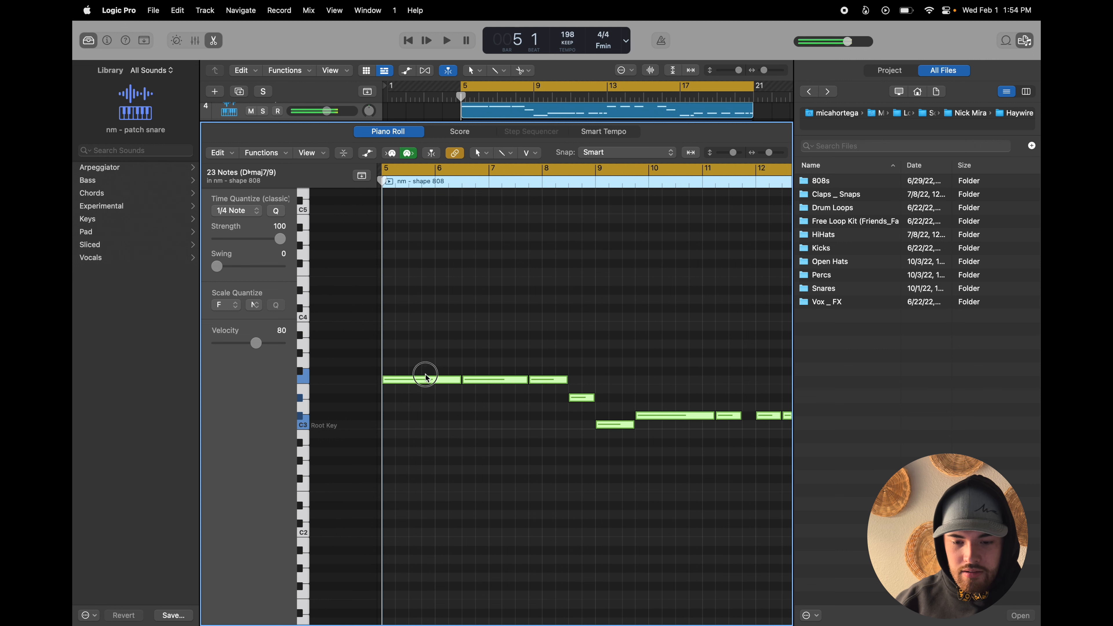
pyautogui.moveTo(424, 377); pyautogui.dragTo(426, 368)
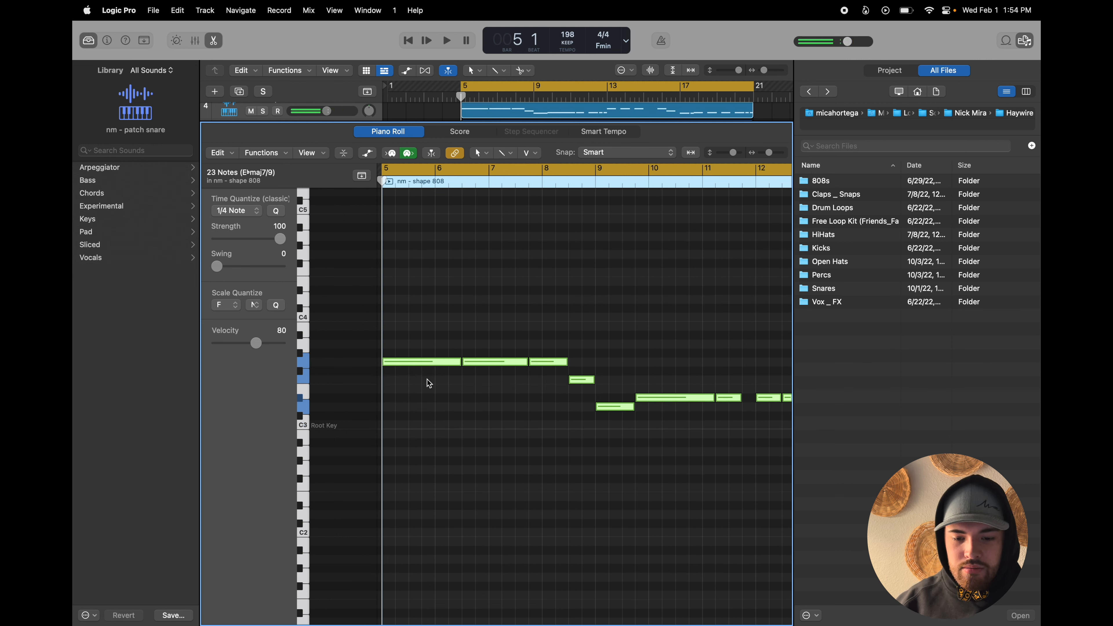
pyautogui.press('space')
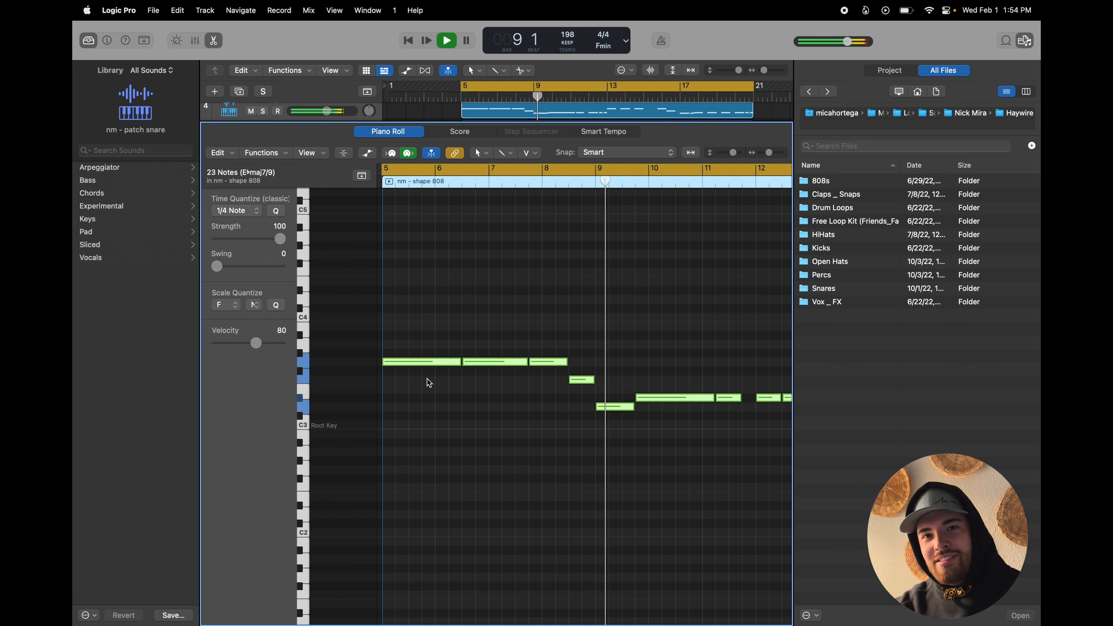
pyautogui.press('space')
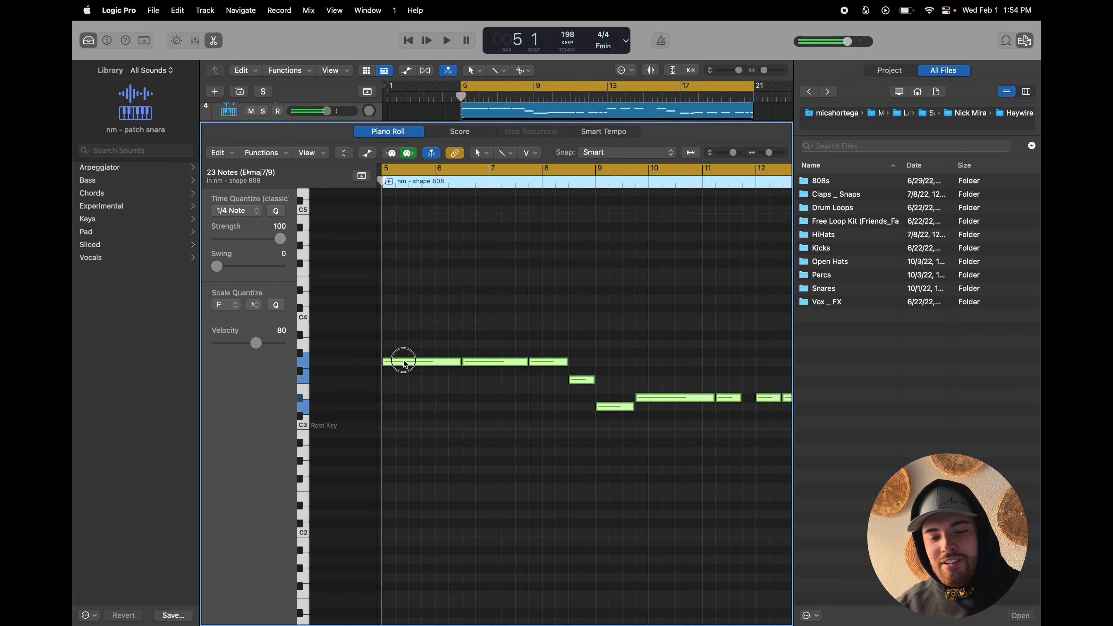
# - Try raising all the 808 notes one more semitone so the first is G#3, and listen
pyautogui.moveTo(403, 363); pyautogui.dragTo(404, 354)
pyautogui.press('space')
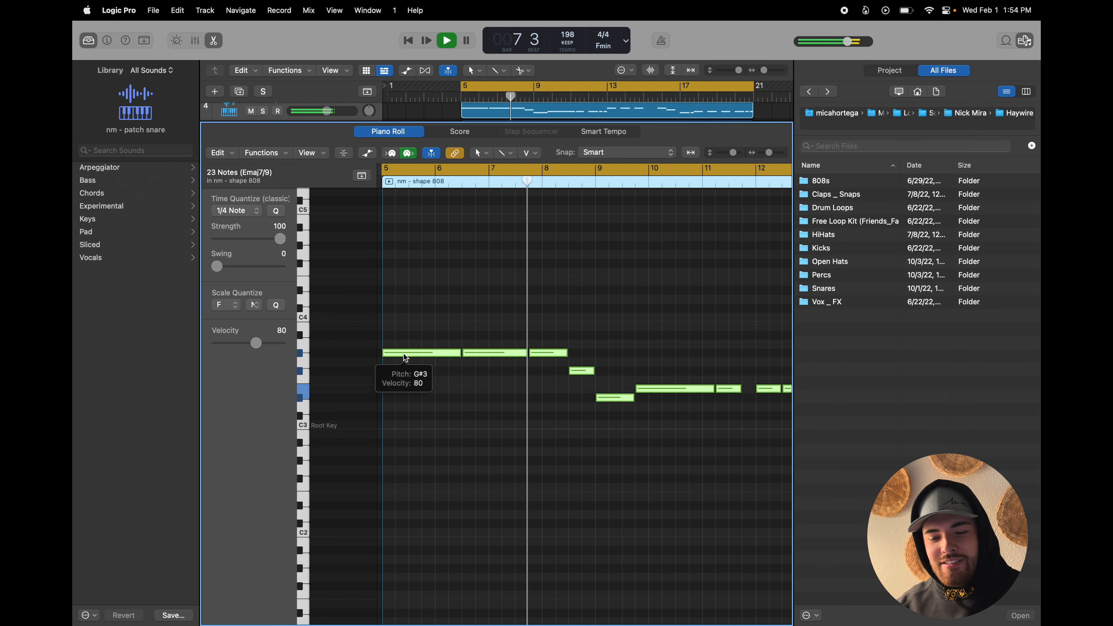
pyautogui.press('space')
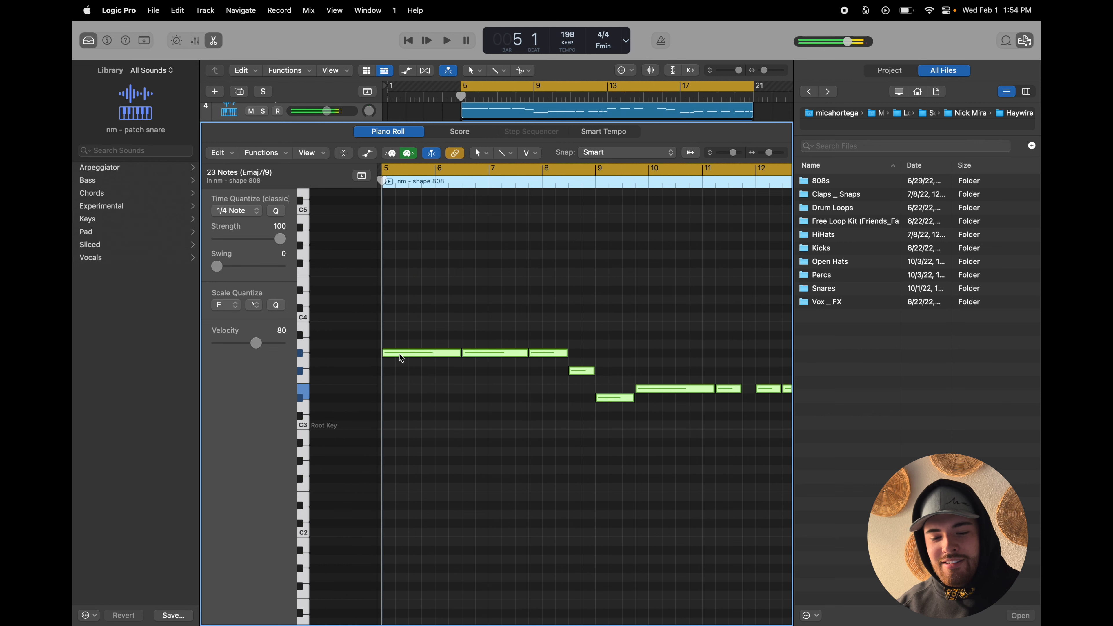
# - Try transposing all the 808 notes down so the first is E3, and play the beat to compare
pyautogui.moveTo(399, 354); pyautogui.dragTo(398, 389)
pyautogui.press('space')
pyautogui.press('space')
pyautogui.click(397, 385)
pyautogui.press('space')
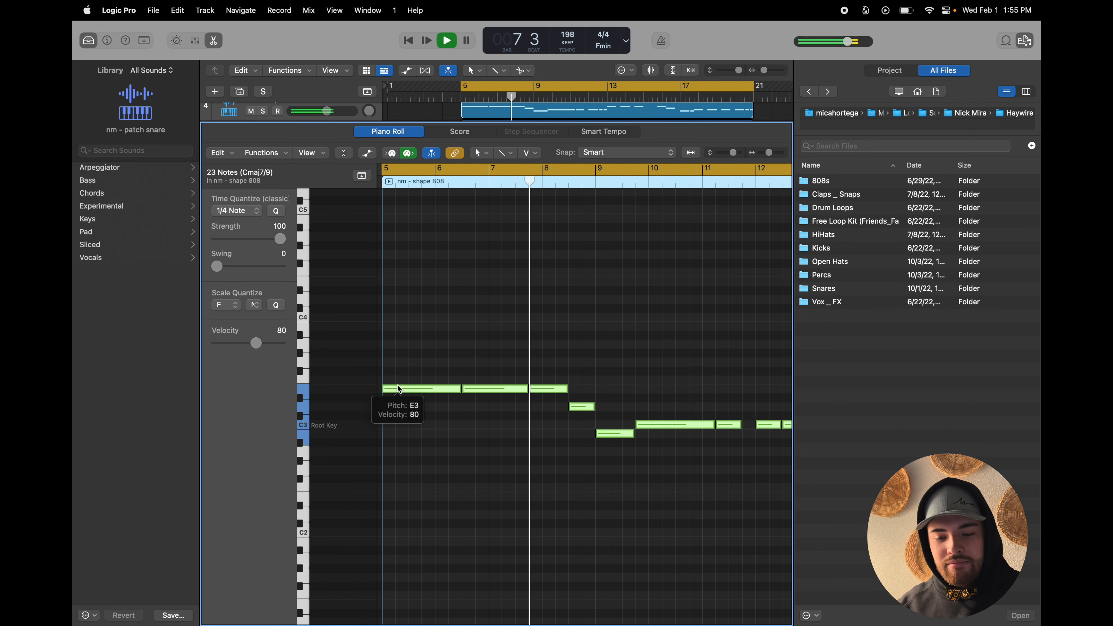
pyautogui.press('space')
# - Move all the 808 notes back up one semitone to start on F3, play the beat, and close the note editor
pyautogui.moveTo(398, 389); pyautogui.dragTo(397, 381)
pyautogui.press('space')
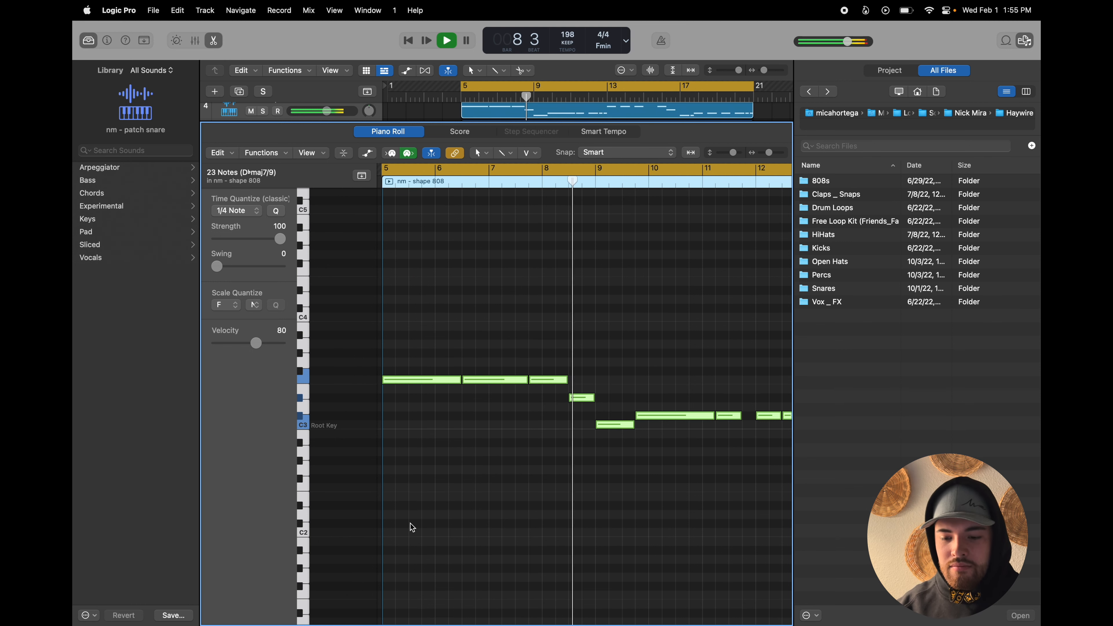
pyautogui.press('space')
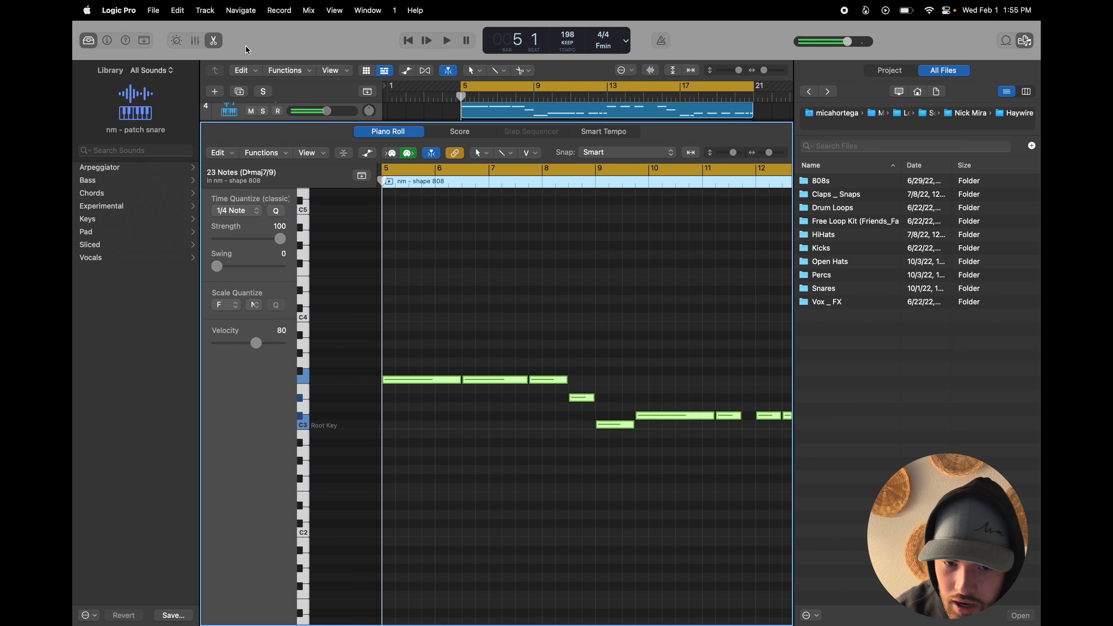
pyautogui.click(213, 41)
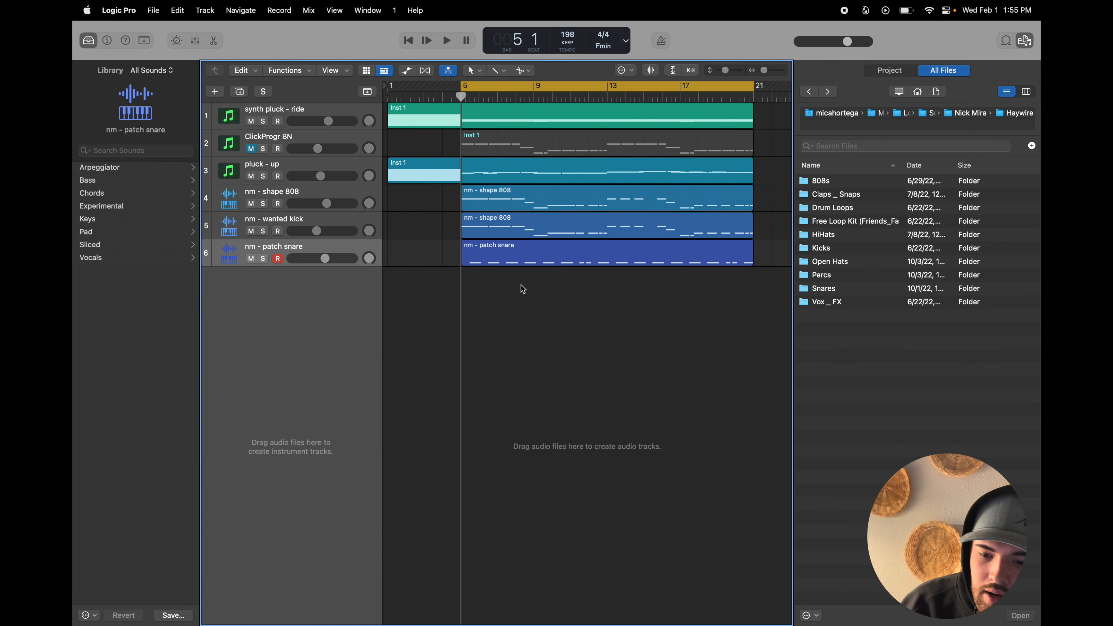
# - Lower the nm - patch snare track's volume slightly more and open the HiHats sample folder
pyautogui.moveTo(325, 259); pyautogui.dragTo(322, 258)
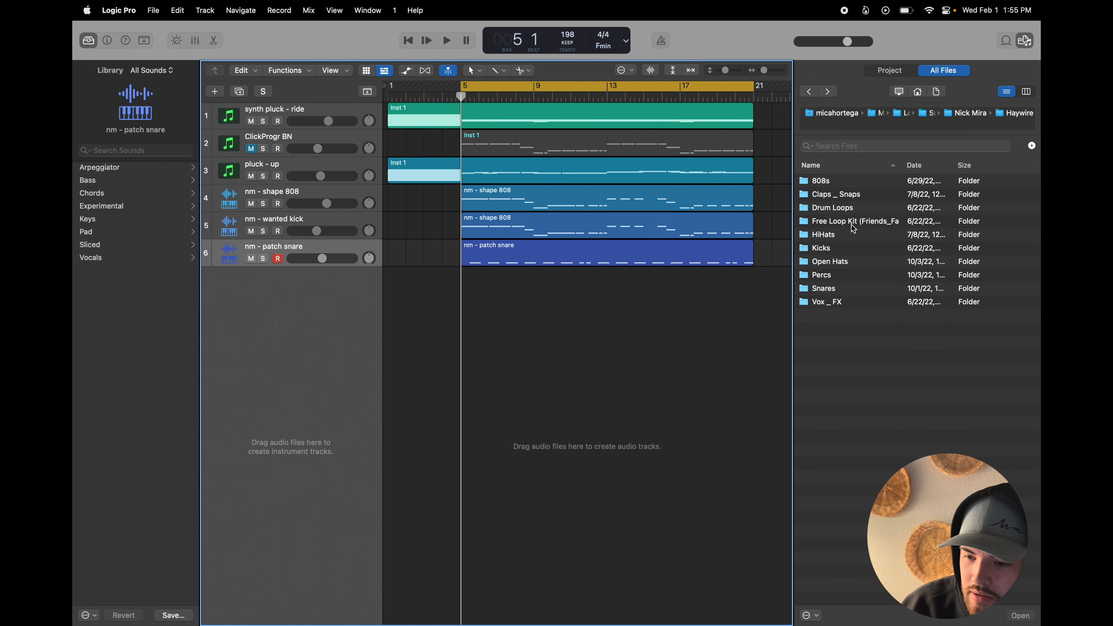
pyautogui.doubleClick(823, 236)
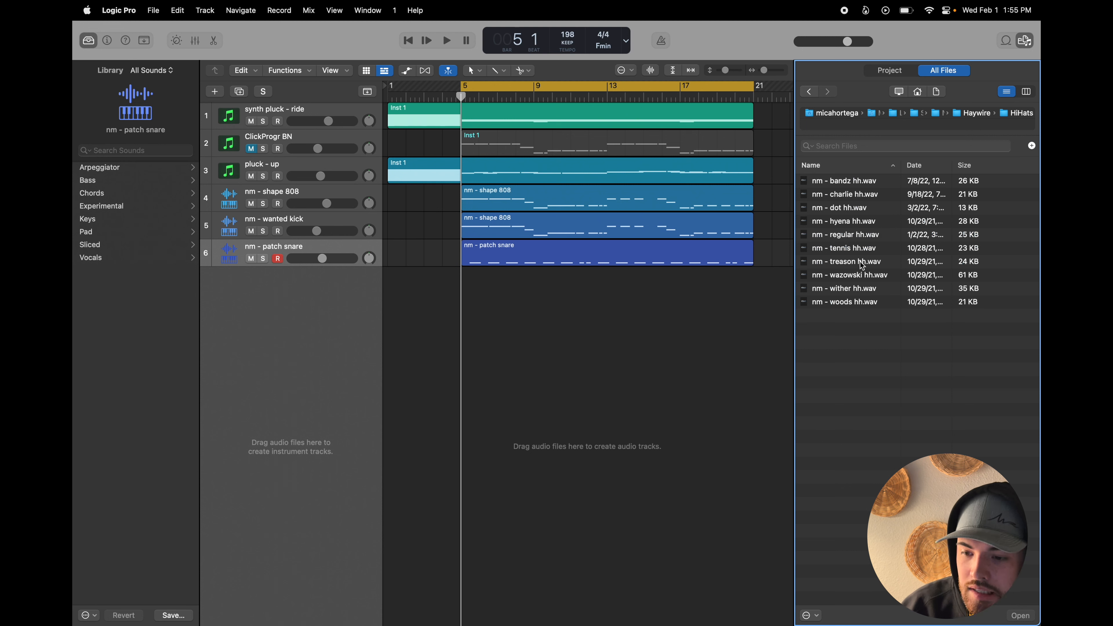
# - Add nm - charlie hh.wav as a new sampler track and open an empty region at bar 5 in the note editor
pyautogui.click(850, 195)
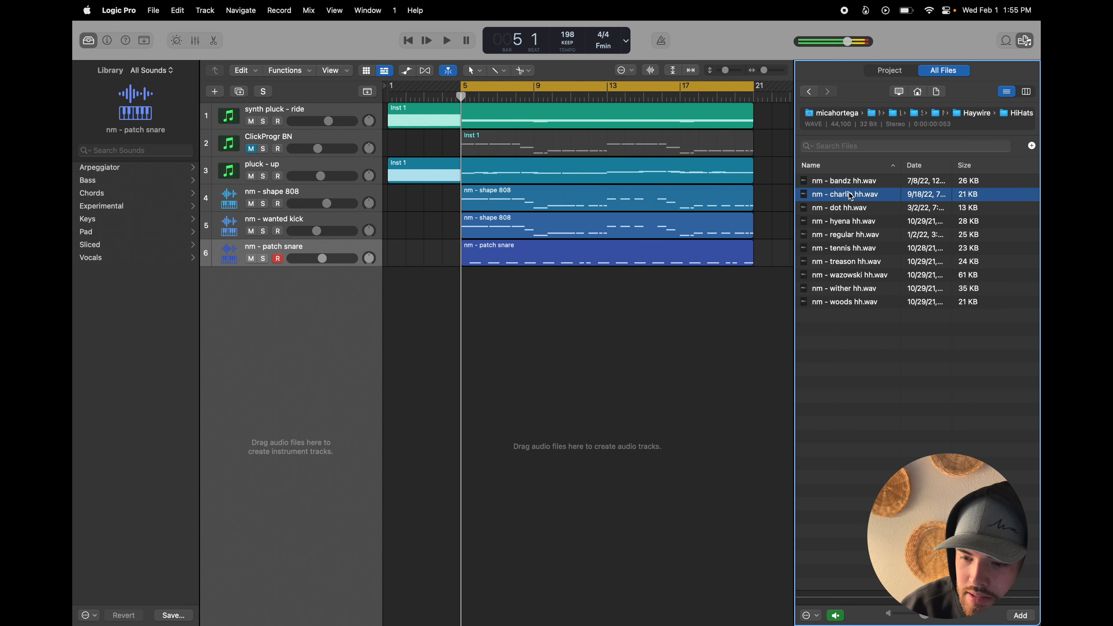
pyautogui.moveTo(811, 203); pyautogui.dragTo(278, 293)
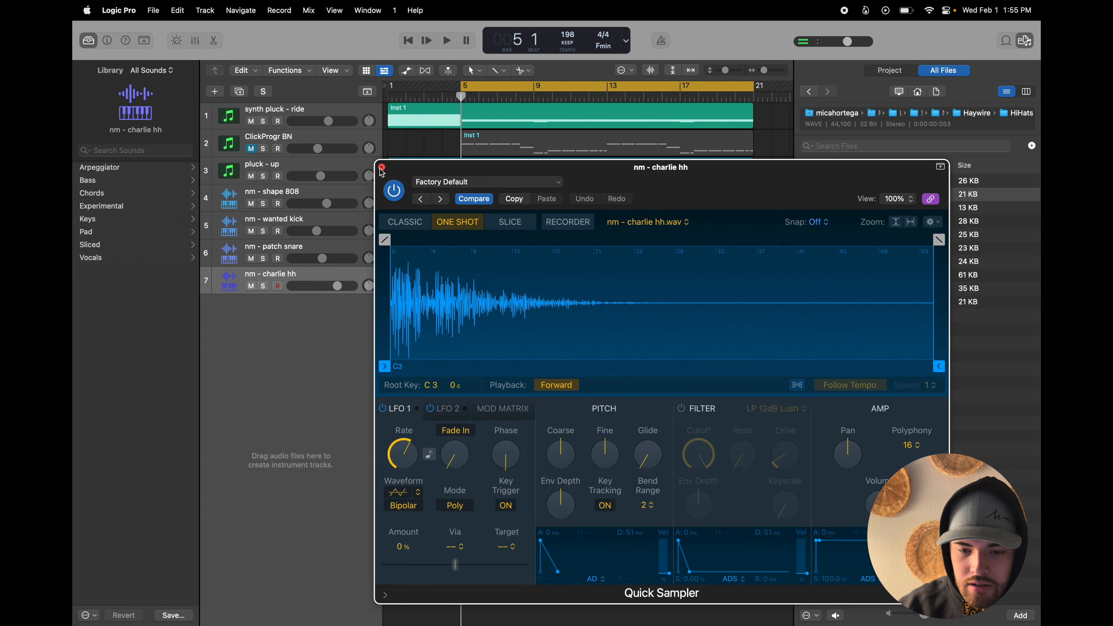
pyautogui.click(381, 167)
pyautogui.click(467, 284)
pyautogui.doubleClick(467, 284)
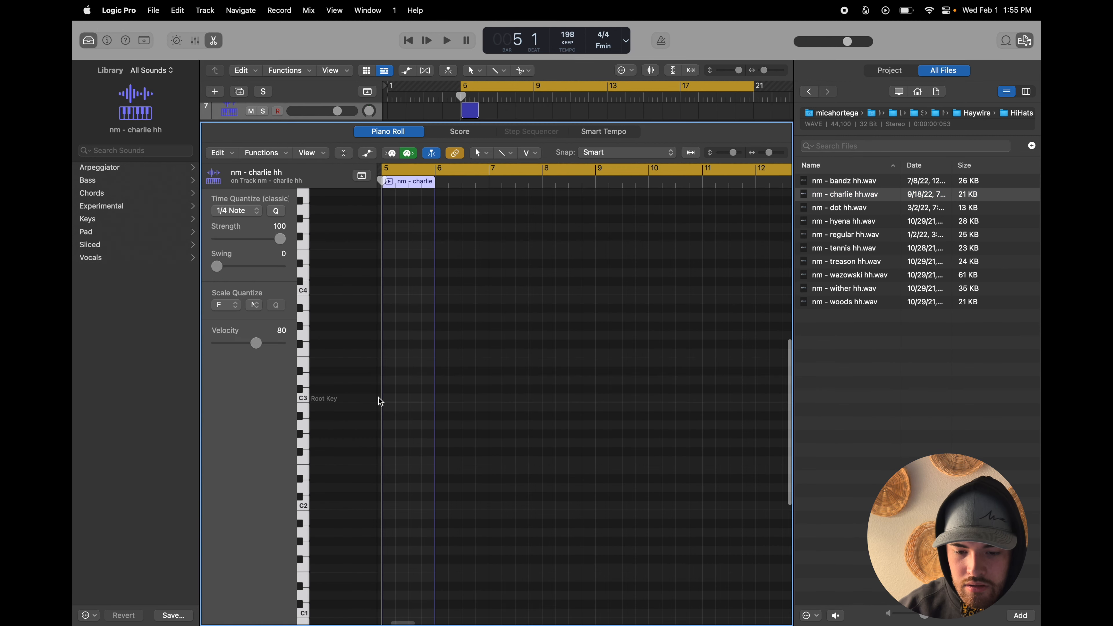
# - Place a C3 hi-hat note, quantize it to the start of bar 5, and shorten it to a quarter note
pyautogui.click(389, 400)
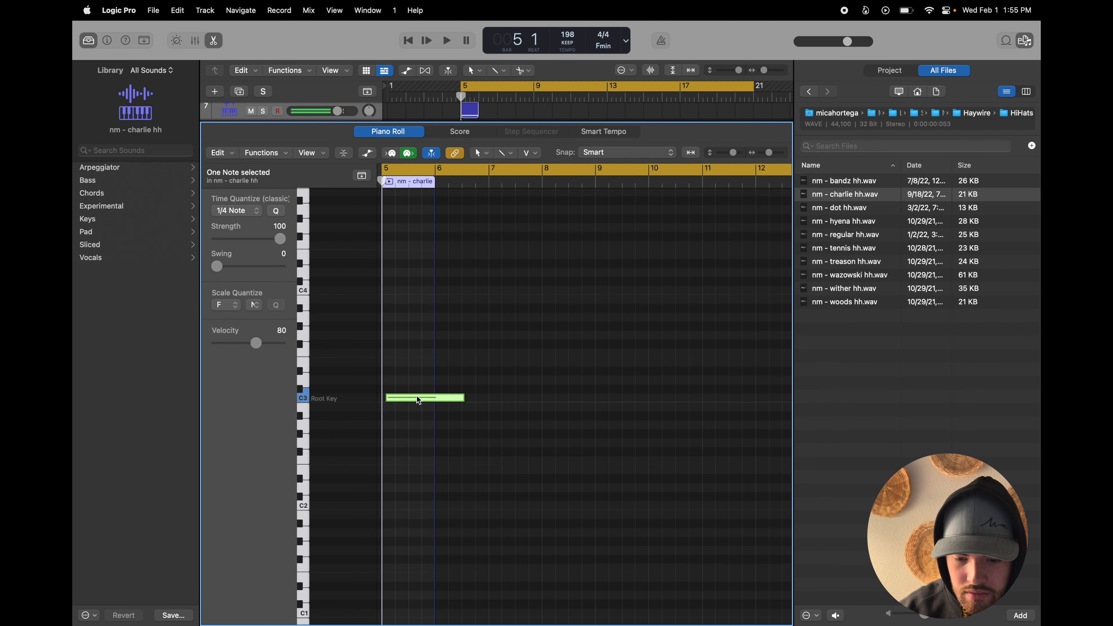
pyautogui.click(418, 400)
pyautogui.press('q')
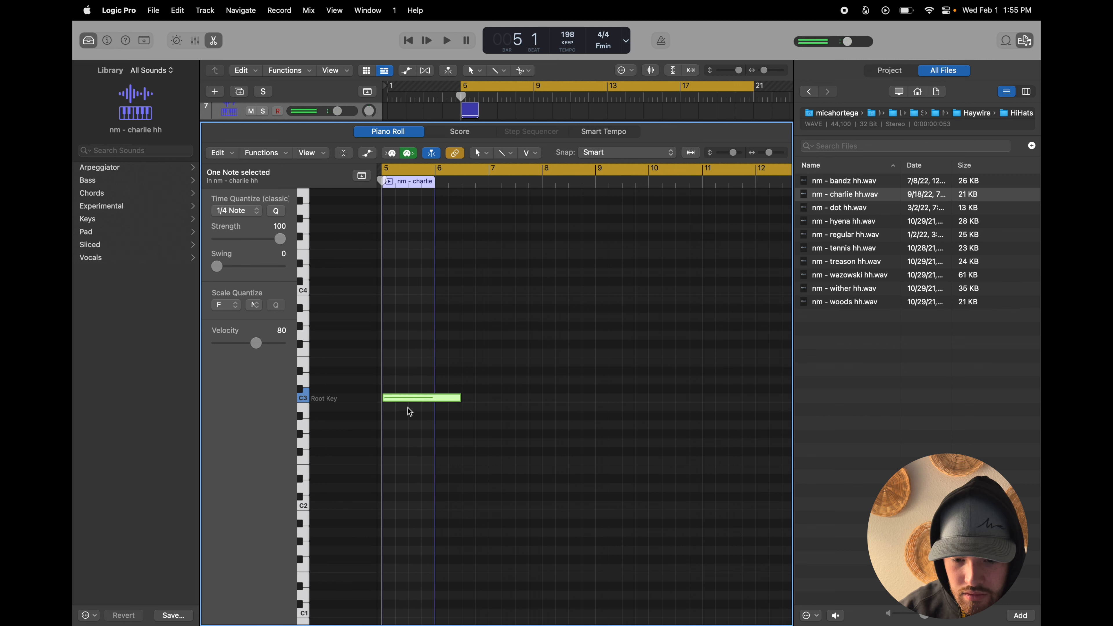
pyautogui.moveTo(457, 397); pyautogui.dragTo(395, 398)
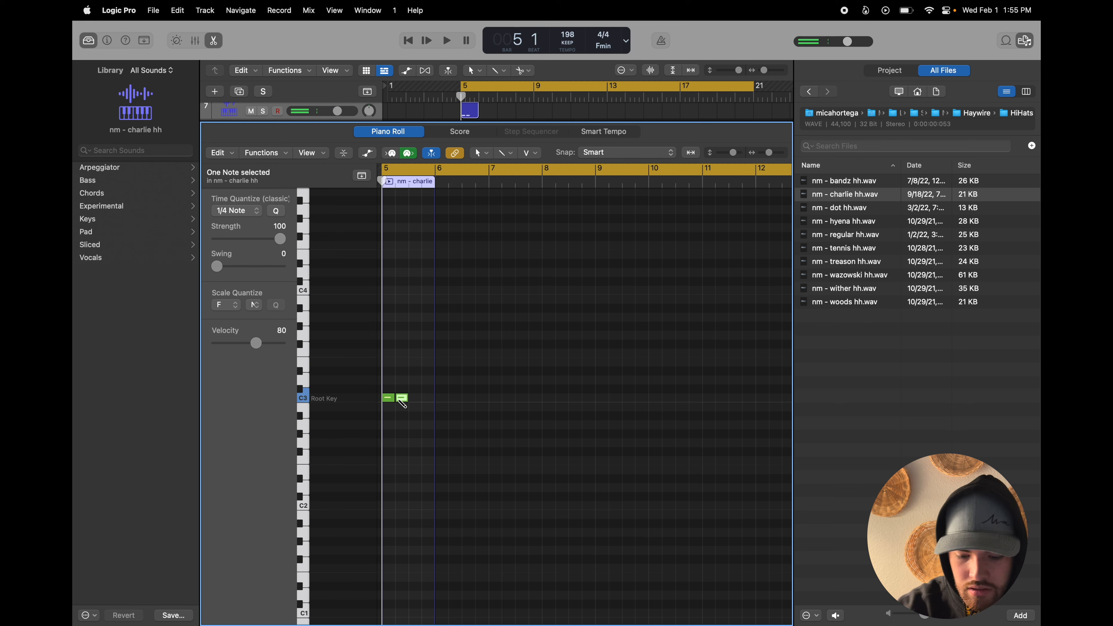
# - Repeat the C3 quarter note back to back from bar 5 through bar 12 while the beat plays
pyautogui.press('super+r')
pyautogui.press('super+r')
pyautogui.press('super+r')
pyautogui.press('super+r')
pyautogui.press('super+r')
pyautogui.press('super+r')
pyautogui.press('super+r')
pyautogui.press('space')
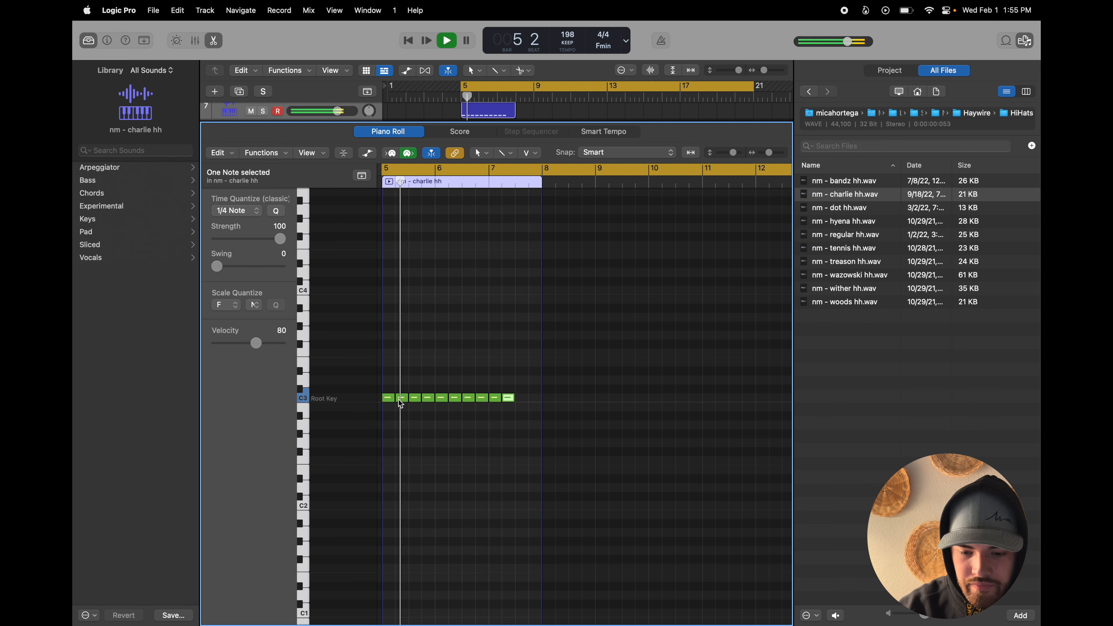
pyautogui.press('super+r')
pyautogui.press('super+r')
pyautogui.press('super+r')
pyautogui.press('super+r')
pyautogui.press('super+r')
pyautogui.press('super+r')
pyautogui.press('super+r')
pyautogui.press('super+r')
pyautogui.press('super+r')
pyautogui.press('super+r')
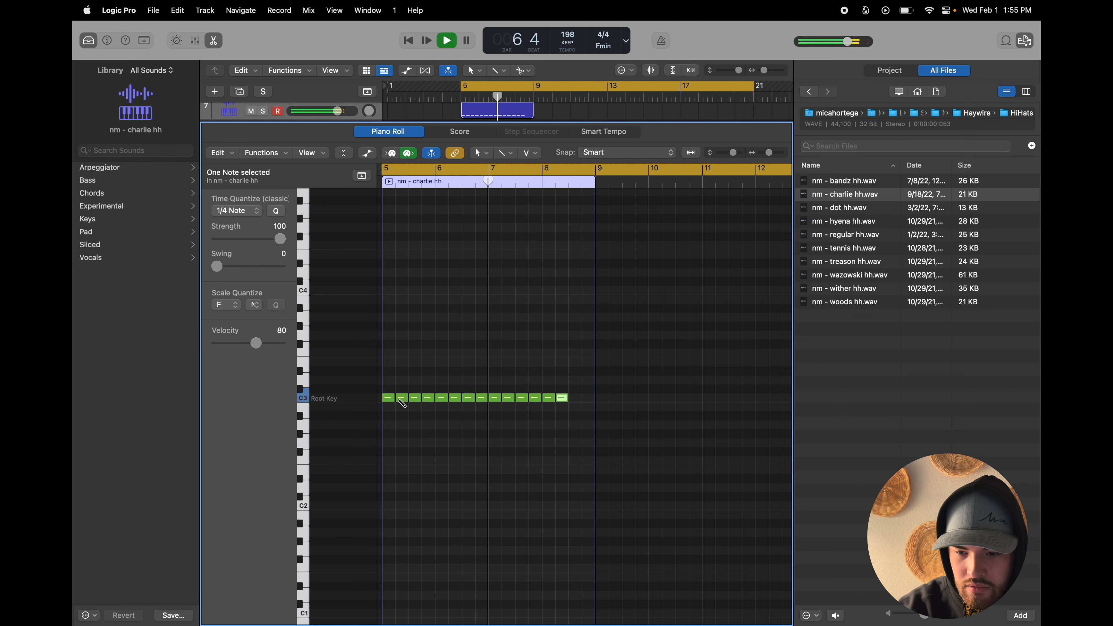
pyautogui.press('super+r')
pyautogui.press('super+r')
pyautogui.press('super+r')
pyautogui.press('super+r')
pyautogui.press('super+r')
pyautogui.press('super+r')
pyautogui.press('super+r')
pyautogui.press('super+r')
pyautogui.press('super+r')
pyautogui.press('super+r')
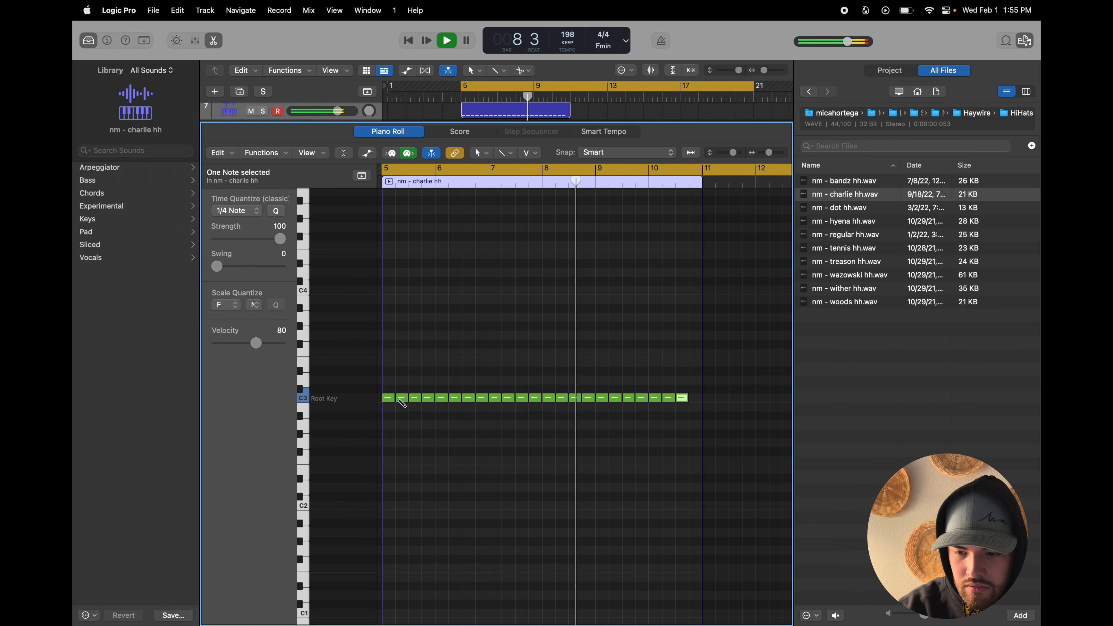
pyautogui.press('super+r')
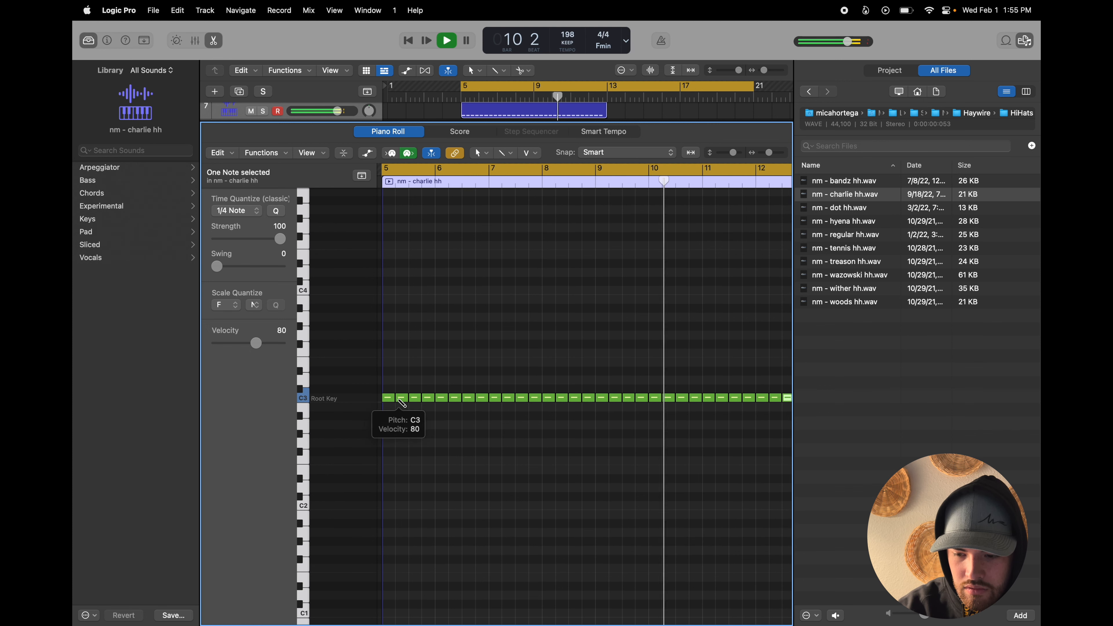
pyautogui.hscroll(3, 497, 420)
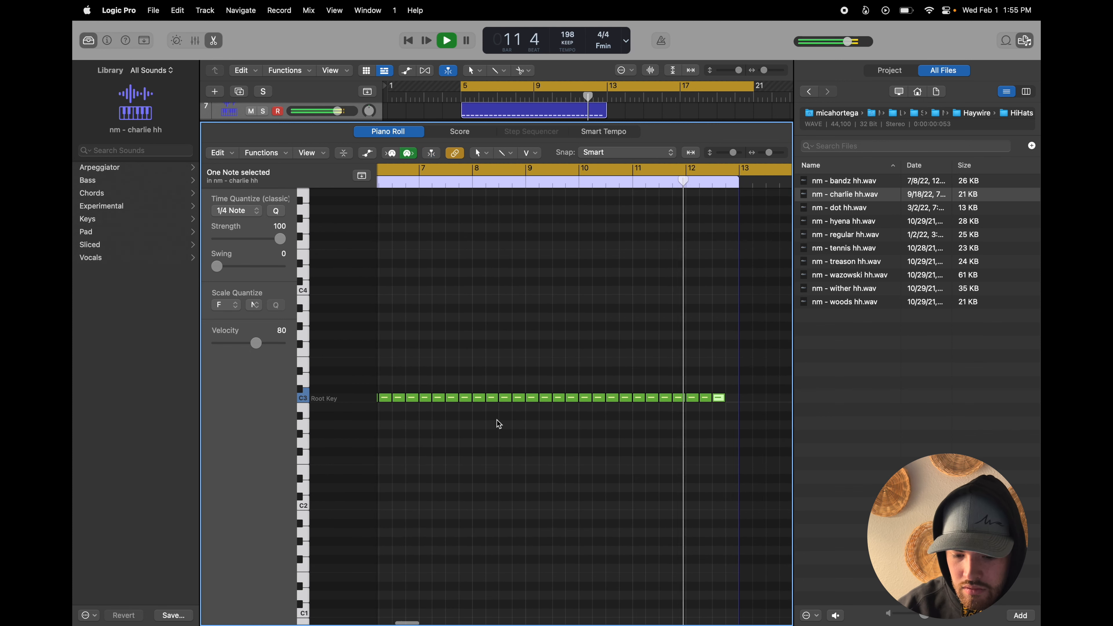
pyautogui.press('super+r')
# - Turn the first hi-hat note at bar 5 into a roll of two sixteenths and an eighth, and play the beat
pyautogui.hscroll(-5, 445, 482)
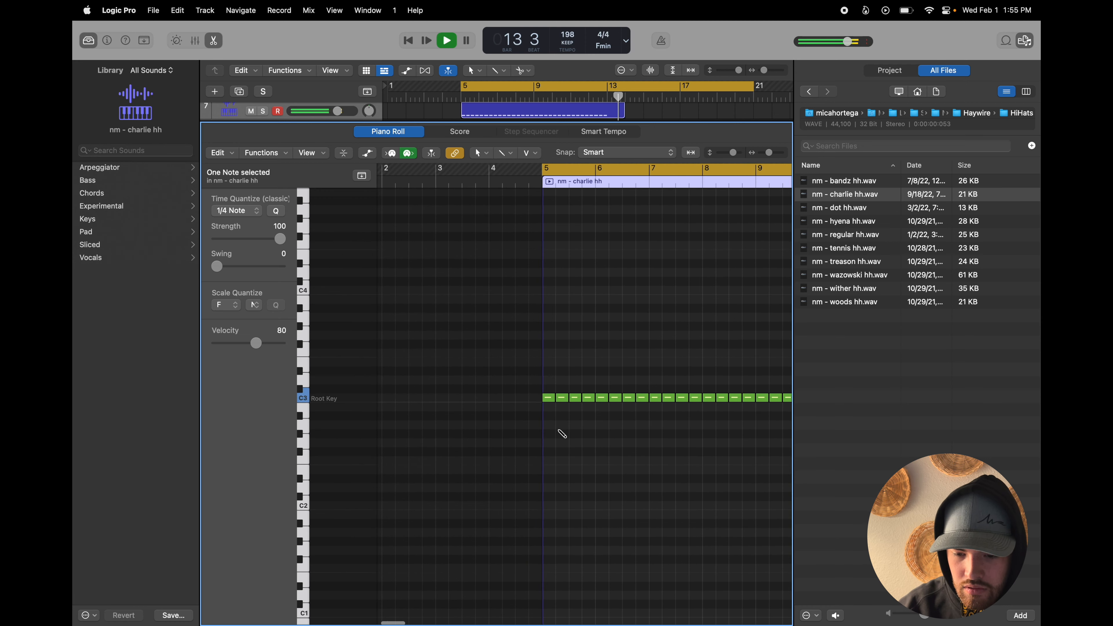
pyautogui.hscroll(2, 552, 432)
pyautogui.scroll(5, 528, 432)
pyautogui.hscroll(-5, 547, 437)
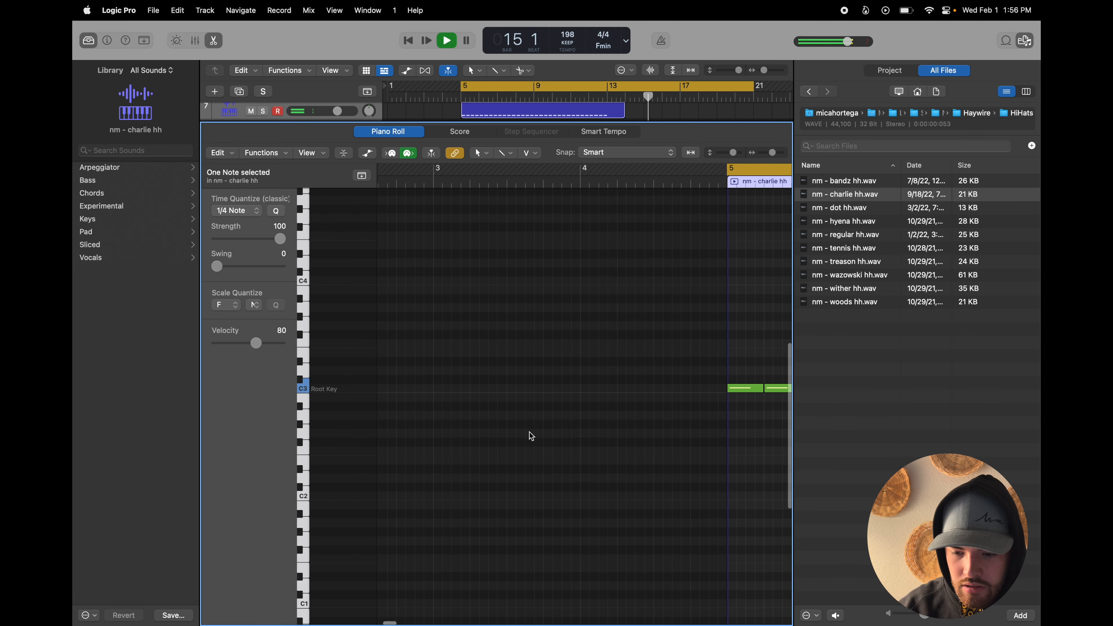
pyautogui.press('space')
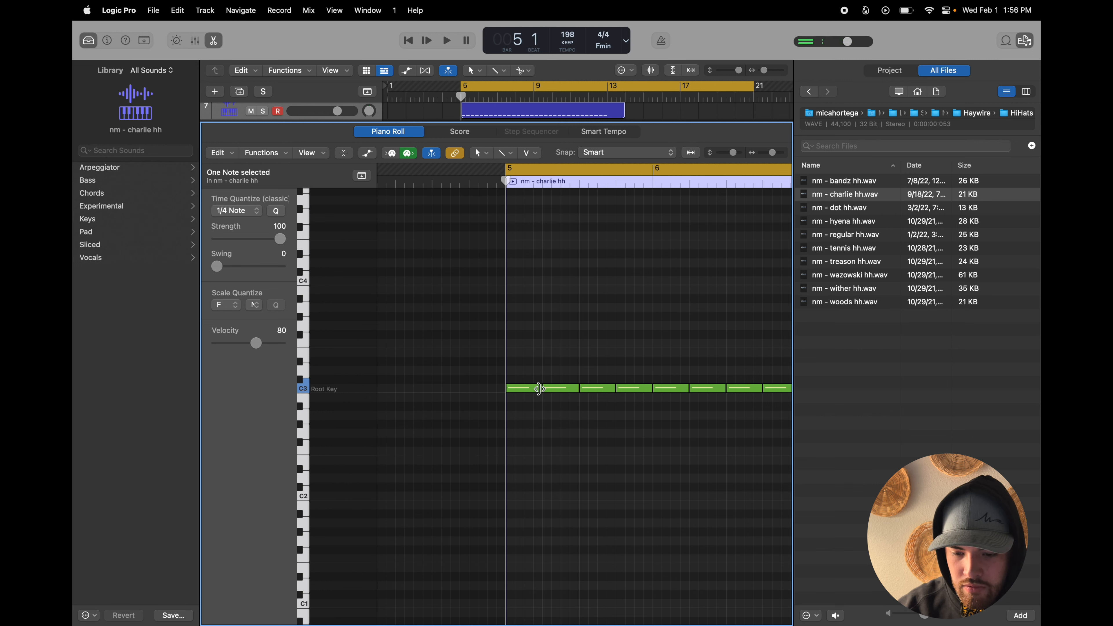
pyautogui.moveTo(539, 388); pyautogui.dragTo(516, 388)
pyautogui.press('space')
pyautogui.press('space')
pyautogui.press('space')
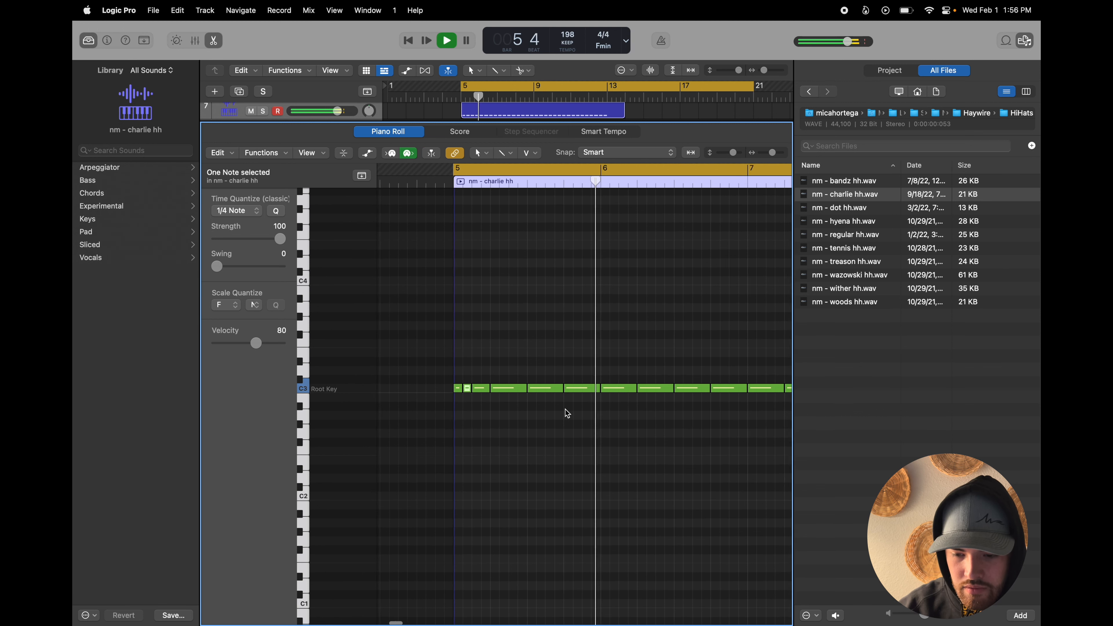
# - Turn the hi-hat note at the start of bar 7 into two sixteenths and an eighth on C3
pyautogui.hscroll(5, 565, 410)
pyautogui.keyDown('super'); pyautogui.click(576, 389); pyautogui.keyUp('super')
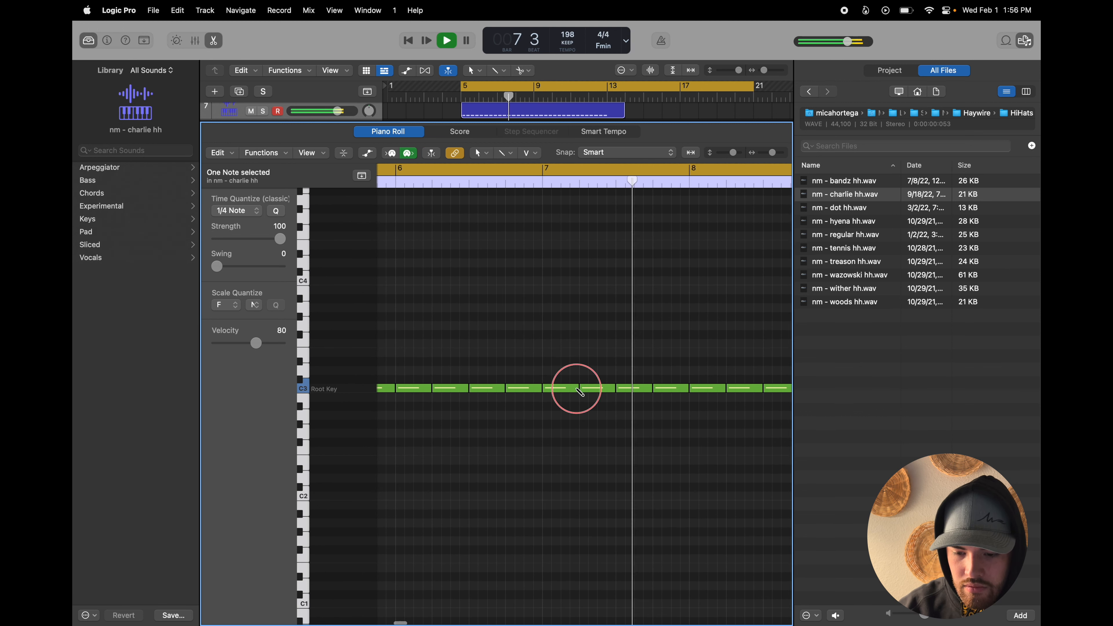
pyautogui.moveTo(577, 389)
pyautogui.mouseDown()
pyautogui.moveTo(549, 397)
pyautogui.moveTo(579, 390)
pyautogui.mouseUp()
pyautogui.keyDown('super'); pyautogui.click(554, 389); pyautogui.keyUp('super')
pyautogui.keyDown('super'); pyautogui.click(563, 389); pyautogui.keyUp('super')
pyautogui.hscroll(3, 567, 410)
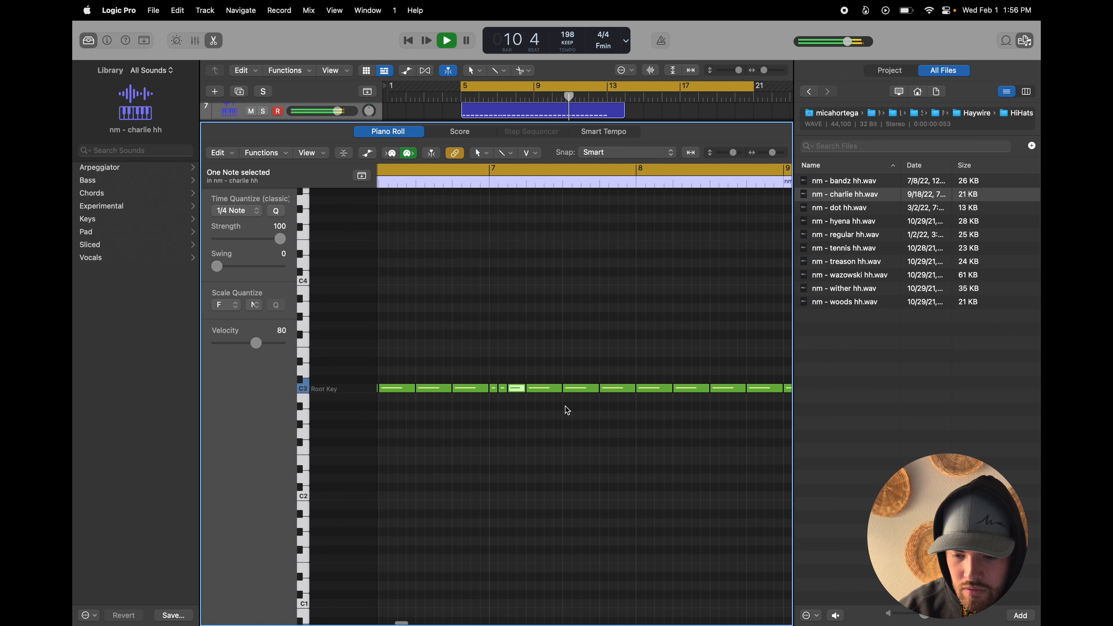
# - Divide the bar 10 hi-hat note into two eighths and the bar 12 one into two sixteenths and an eighth
pyautogui.hscroll(15, 564, 407)
pyautogui.hscroll(-4, 549, 407)
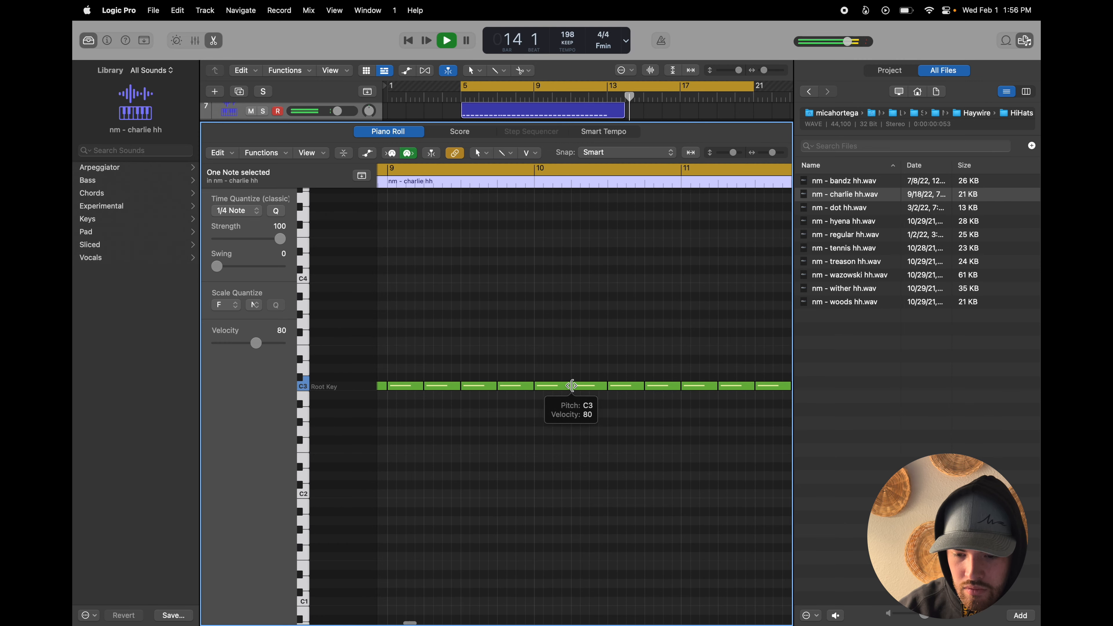
pyautogui.moveTo(567, 386); pyautogui.dragTo(554, 392)
pyautogui.keyDown('super'); pyautogui.click(558, 390); pyautogui.keyUp('super')
pyautogui.hscroll(9, 543, 394)
pyautogui.hscroll(3, 544, 399)
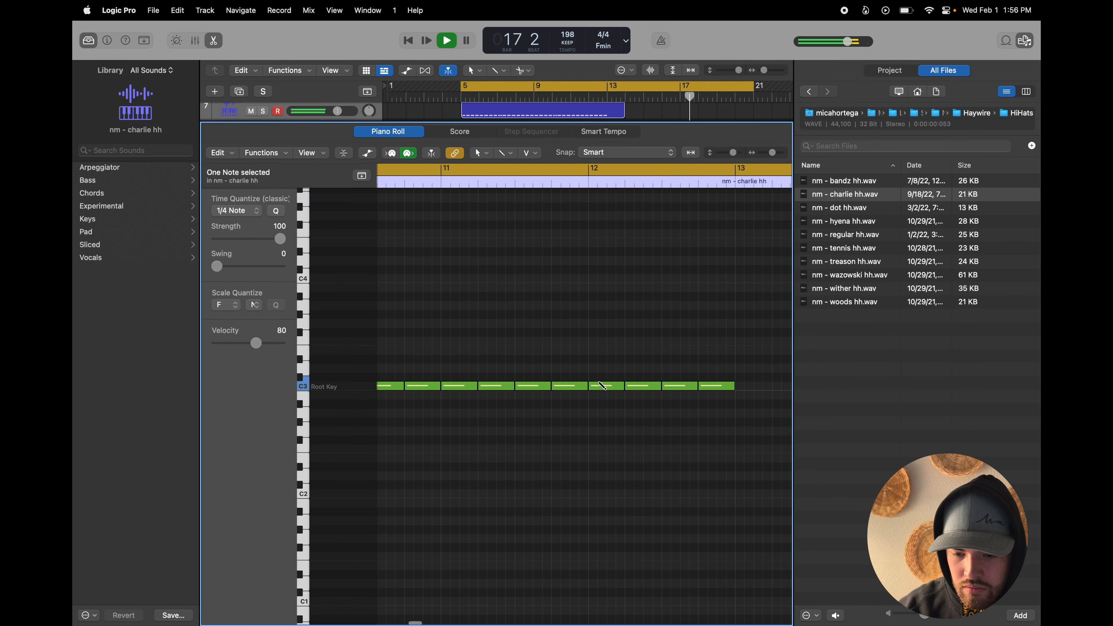
pyautogui.moveTo(623, 388)
pyautogui.mouseDown()
pyautogui.moveTo(595, 390)
pyautogui.moveTo(623, 386)
pyautogui.mouseUp()
pyautogui.keyDown('super'); pyautogui.click(599, 386); pyautogui.keyUp('super')
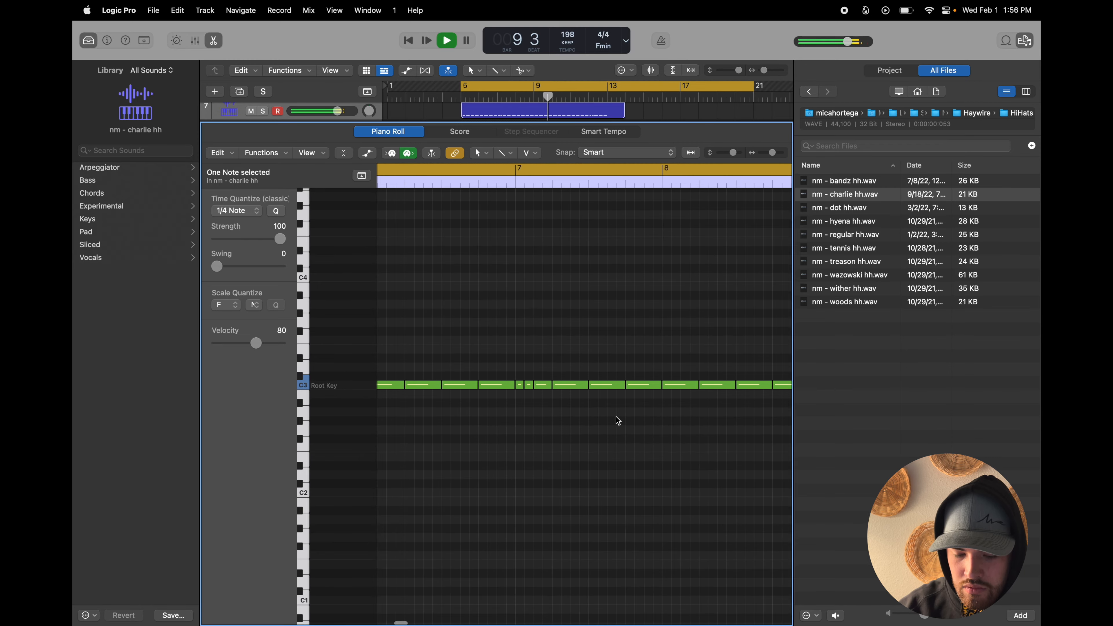
# - Add an extra eighth-note hi-hat at the start of bar 5, move it down to A2, and play the beat
pyautogui.hscroll(-5, 618, 416)
pyautogui.press('space')
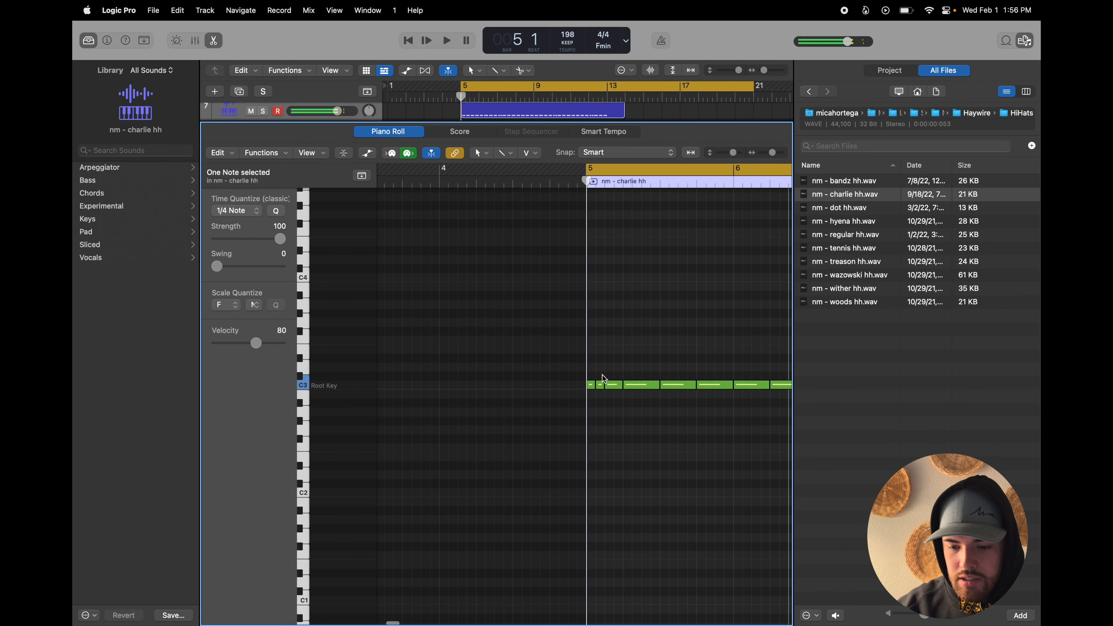
pyautogui.keyDown('super'); pyautogui.click(596, 349); pyautogui.keyUp('super')
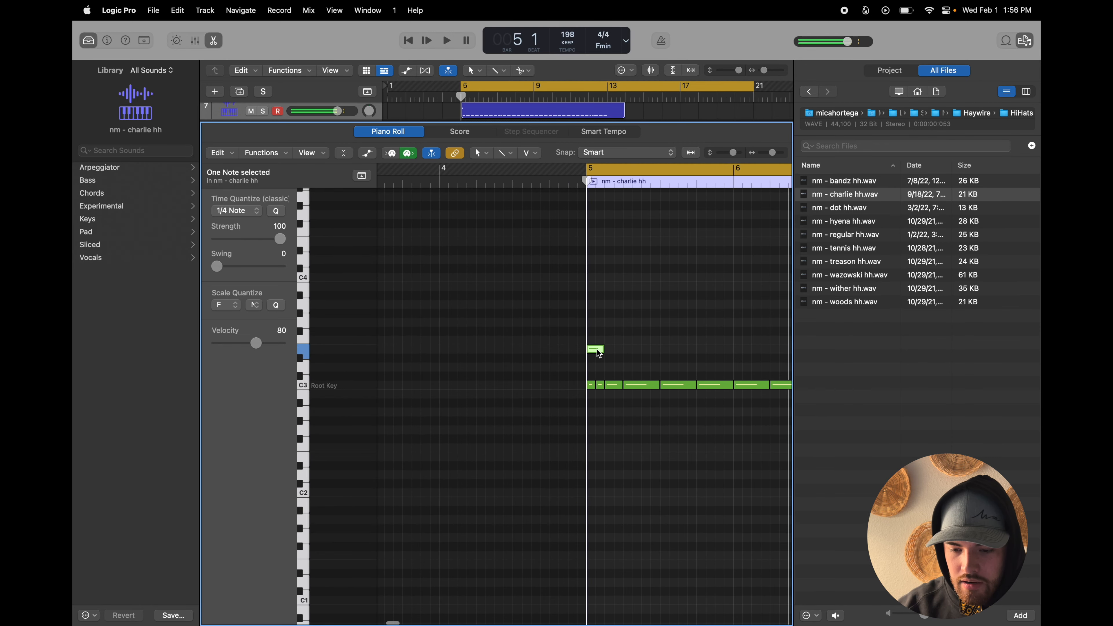
pyautogui.moveTo(598, 354); pyautogui.dragTo(607, 415)
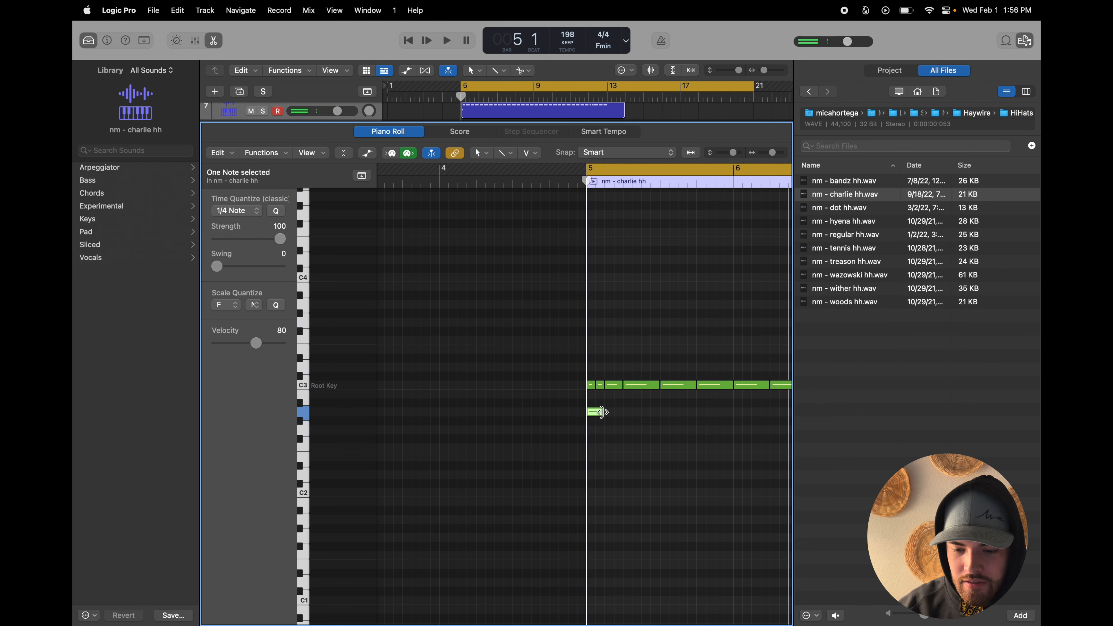
pyautogui.press('space')
pyautogui.hscroll(5, 617, 408)
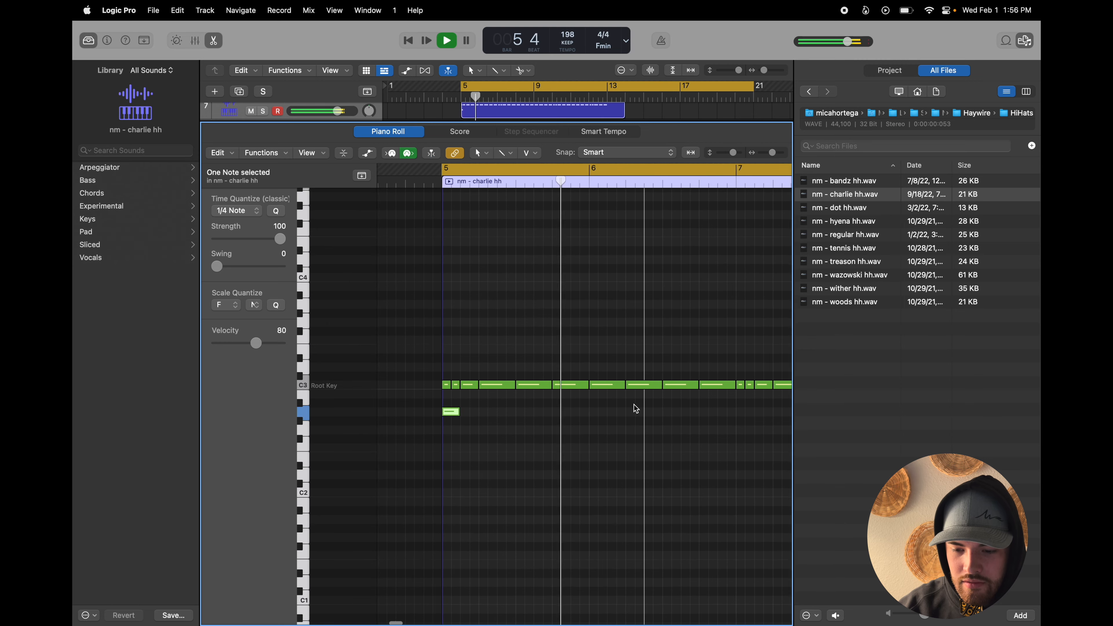
# - Add eighth-note hi-hats on D3 at the starts of bars 6 and 8, and on A2 at bar 7
pyautogui.click(596, 367)
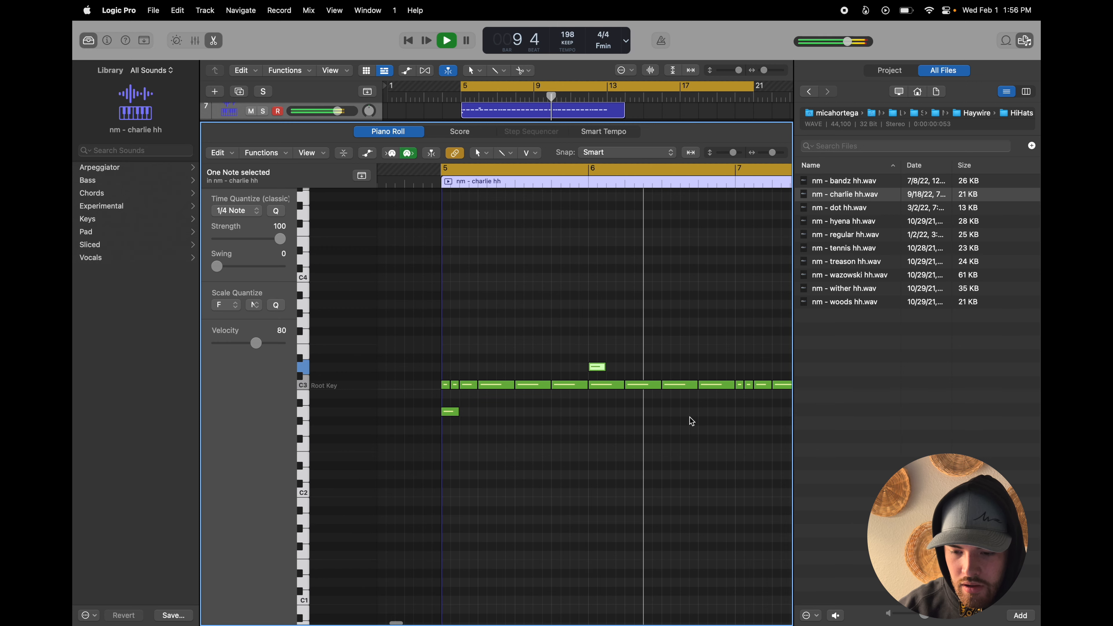
pyautogui.hscroll(2, 689, 418)
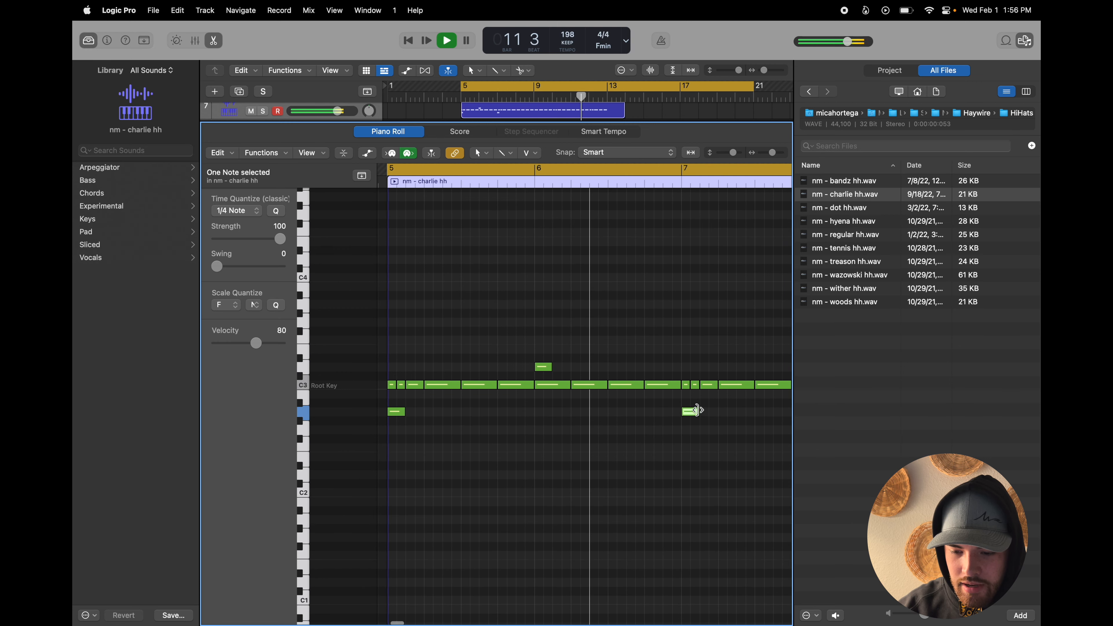
pyautogui.hscroll(5, 684, 412)
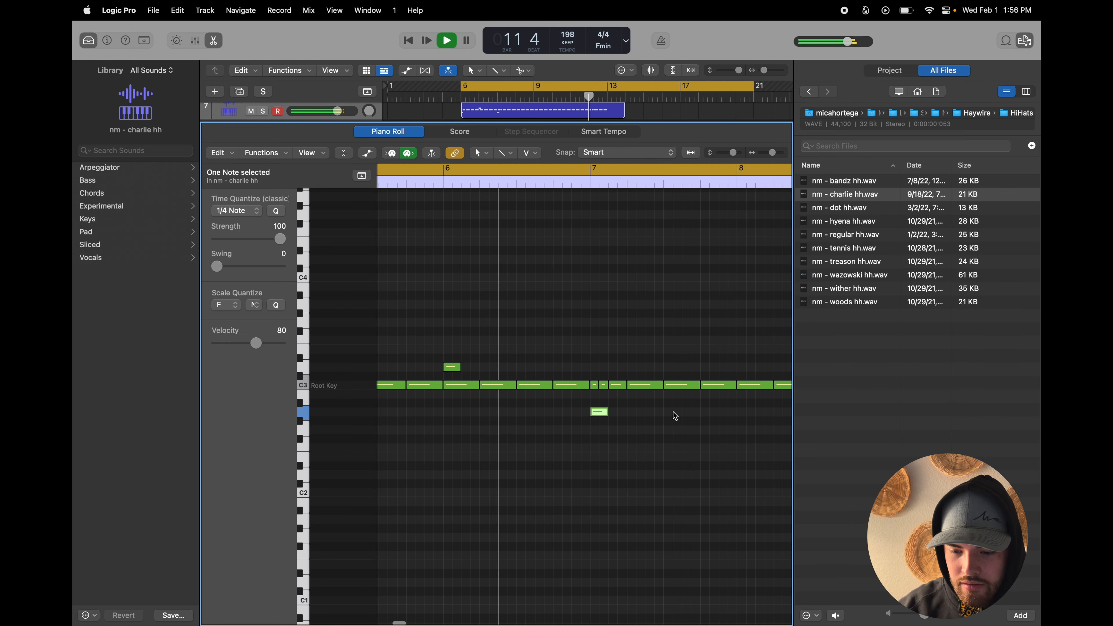
pyautogui.click(701, 368)
pyautogui.hscroll(10, 667, 397)
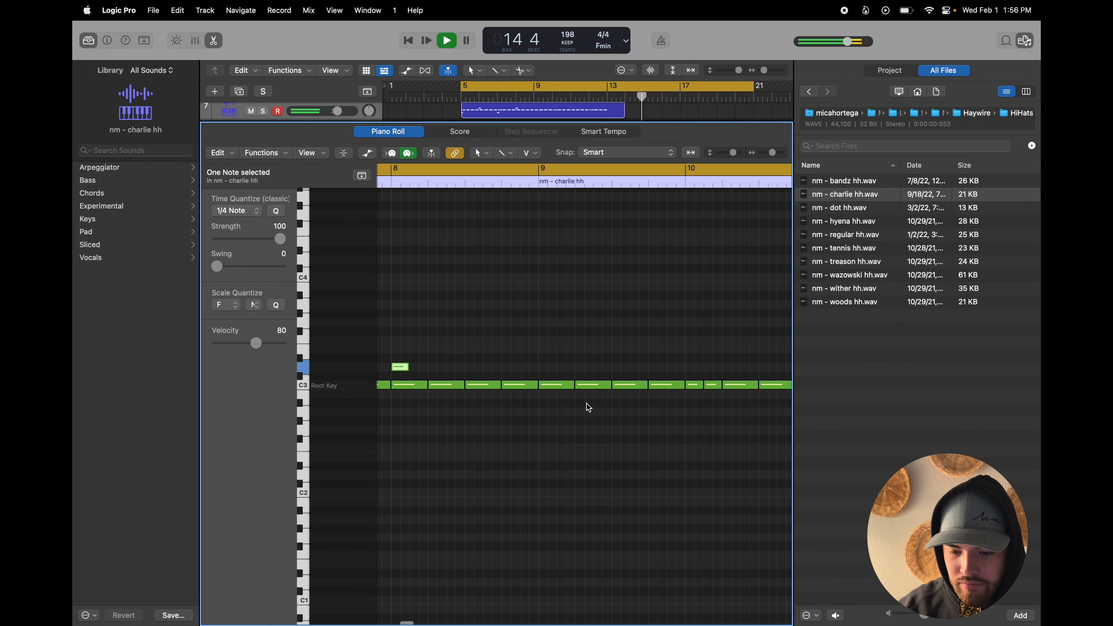
# - Add eighth-note hi-hats on A2 at bars 9 and 11, D3 at bars 10 and 12, and A2 then D3 on bar 12's last beat
pyautogui.click(542, 411)
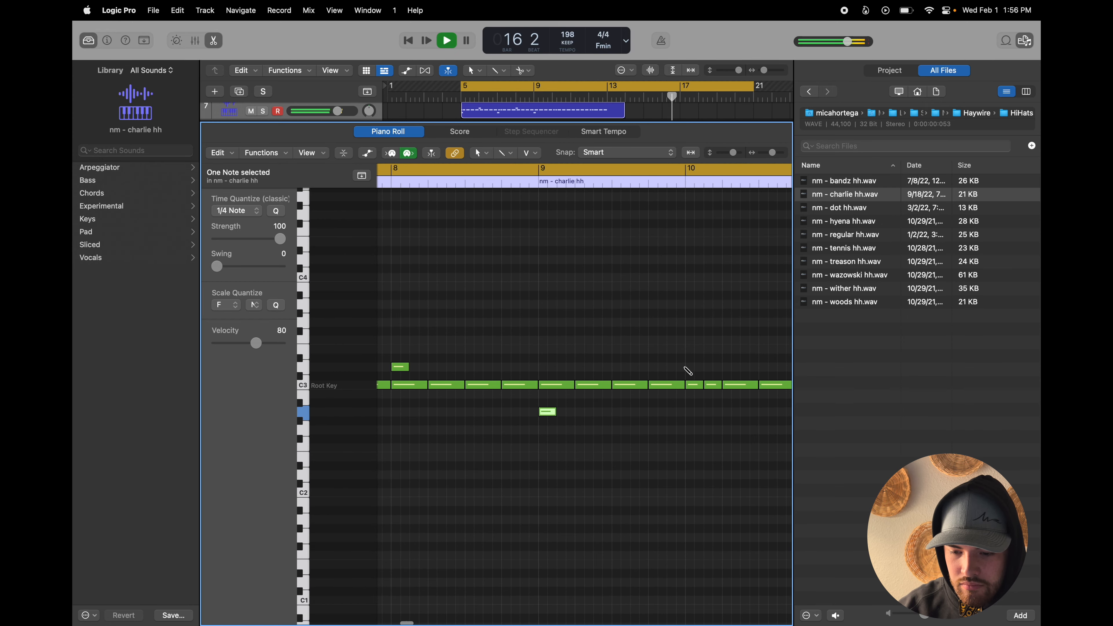
pyautogui.hscroll(8, 655, 377)
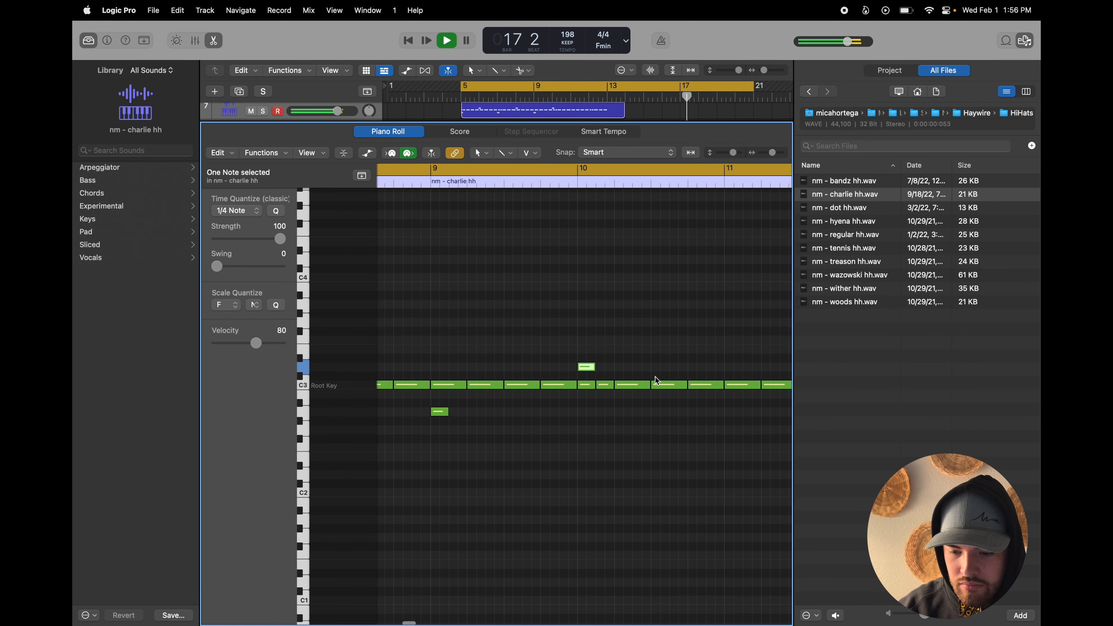
pyautogui.click(598, 409)
pyautogui.scroll(-1, 617, 403)
pyautogui.hscroll(5, 658, 399)
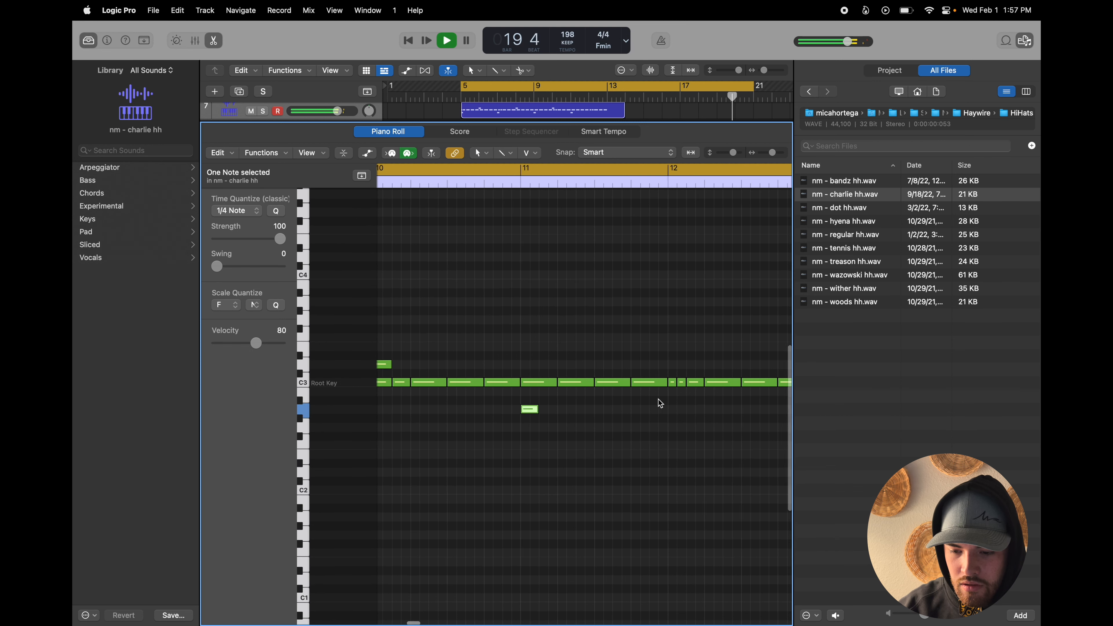
pyautogui.click(610, 363)
pyautogui.hscroll(4, 679, 381)
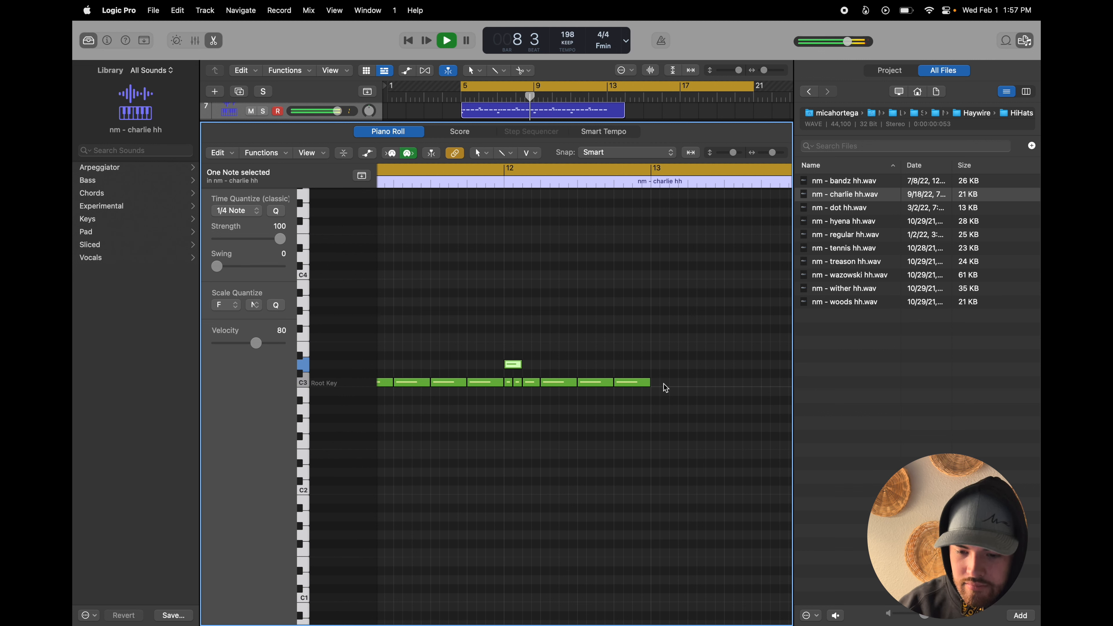
pyautogui.click(617, 410)
pyautogui.click(637, 365)
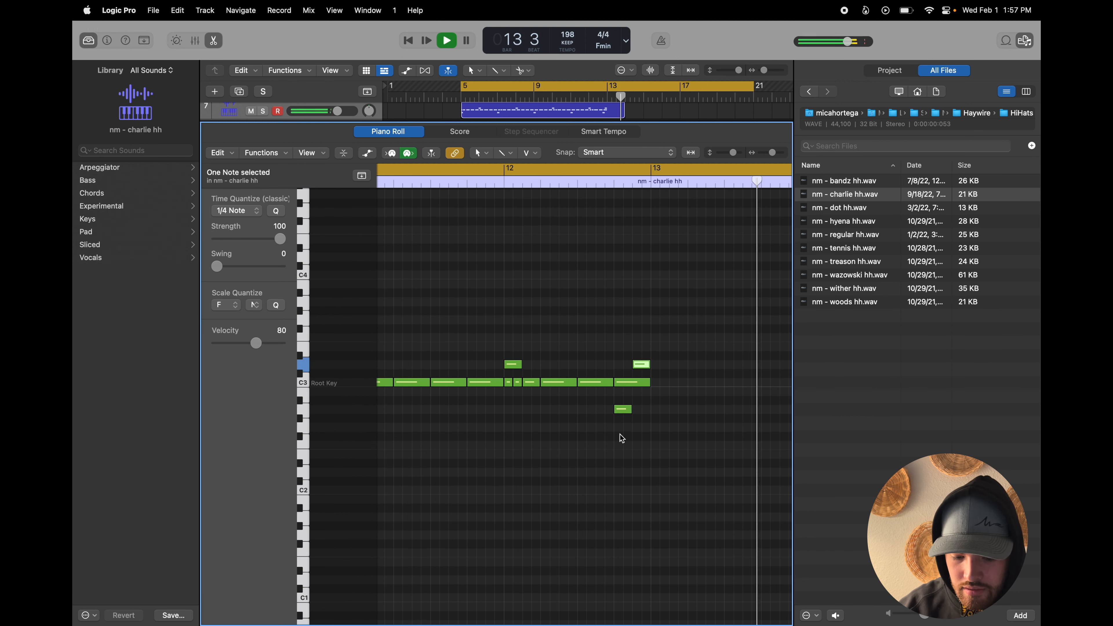
# - Close the note editor and shorten the nm - charlie hh region to end at bar 13
pyautogui.click(212, 41)
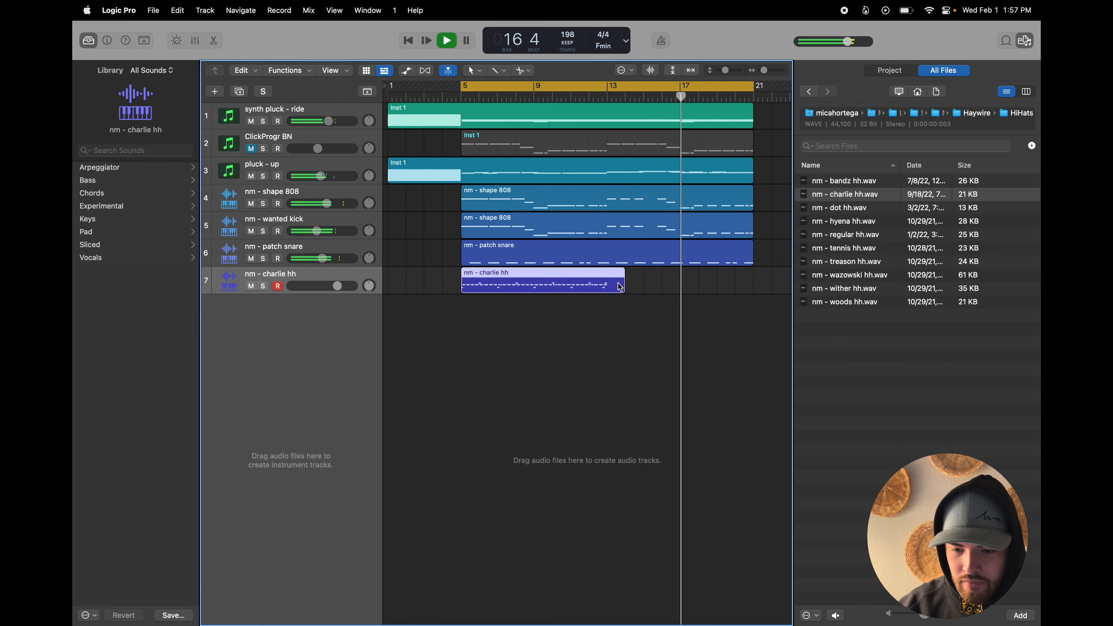
pyautogui.moveTo(624, 284); pyautogui.dragTo(608, 285)
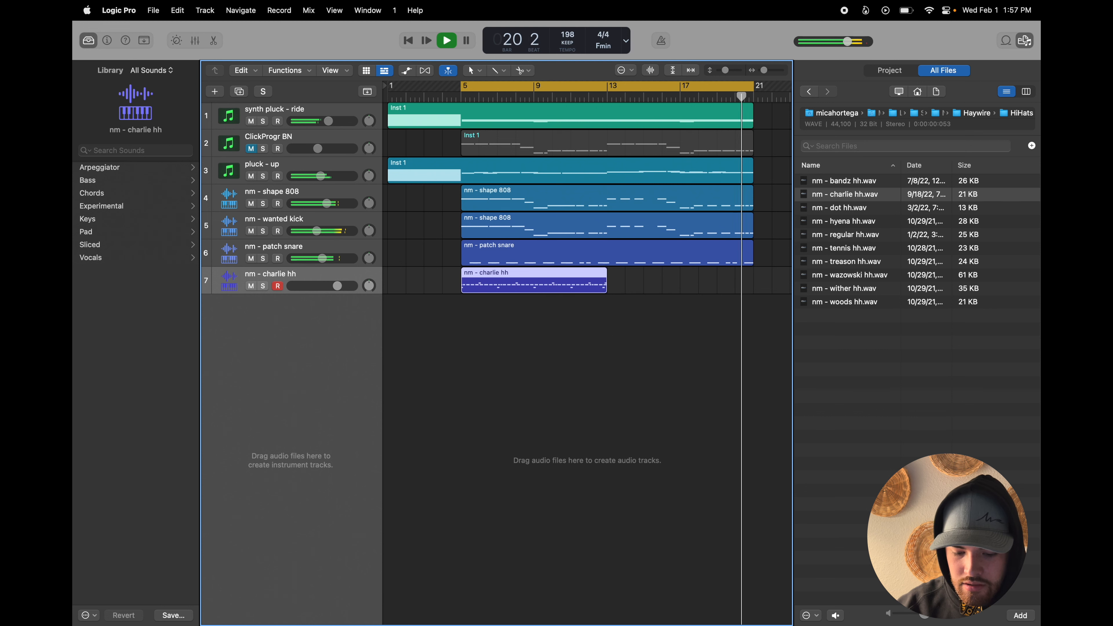
# - Repeat the nm - charlie hh region from bar 13 to bar 21, lower its track volume, and play the beat
pyautogui.press('super+r')
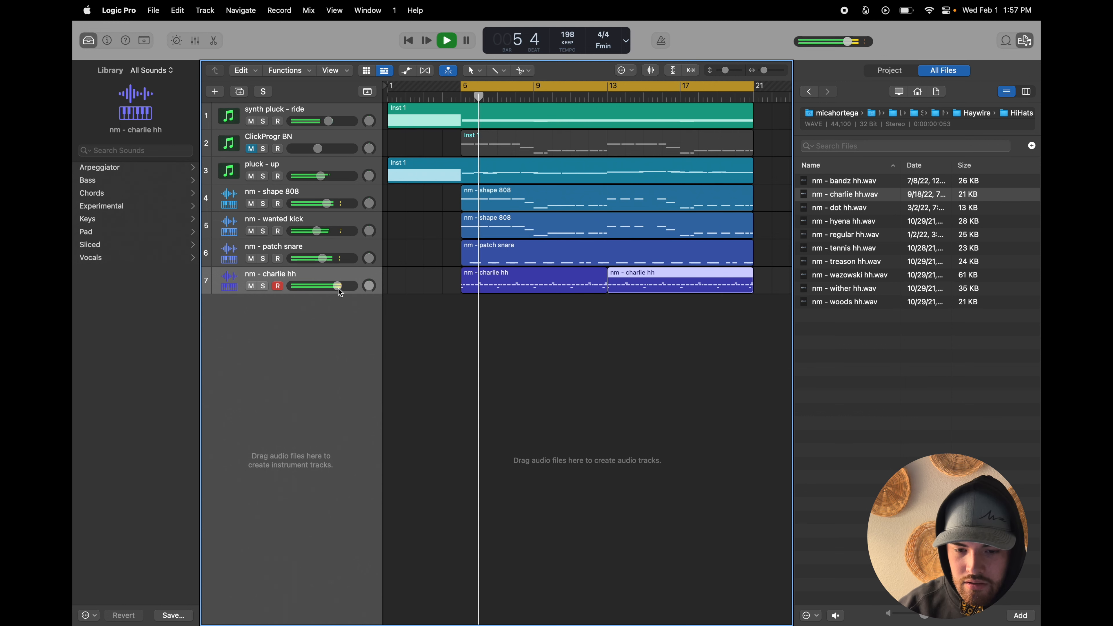
pyautogui.moveTo(330, 287); pyautogui.dragTo(303, 288)
pyautogui.press('XF86AudioRaiseVolume')
pyautogui.press('space')
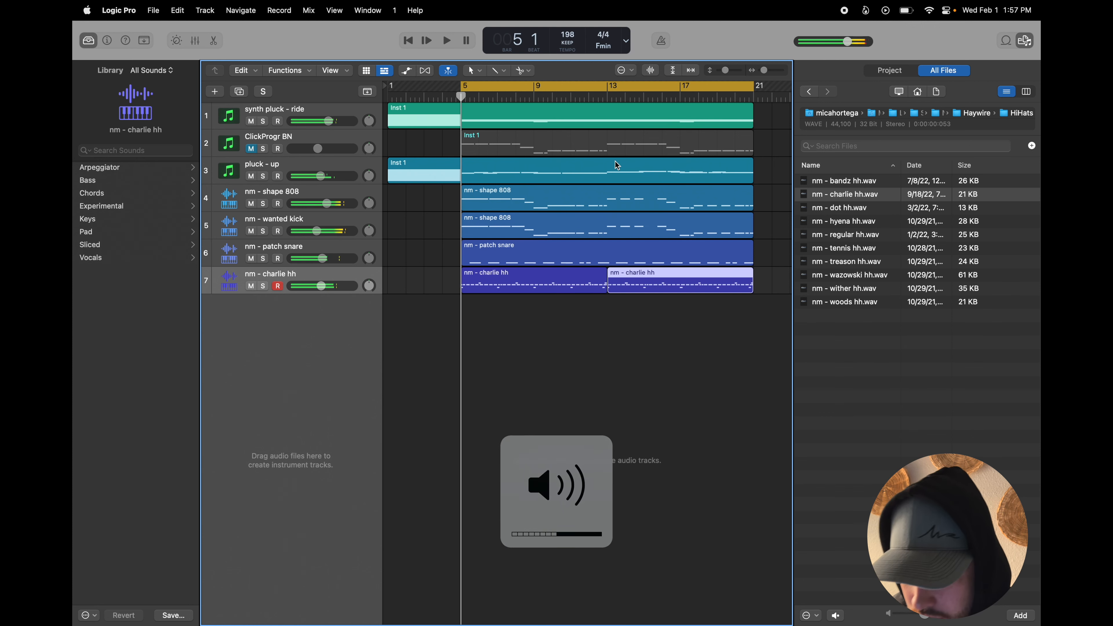
pyautogui.press('space')
pyautogui.press('XF86AudioLowerVolume')
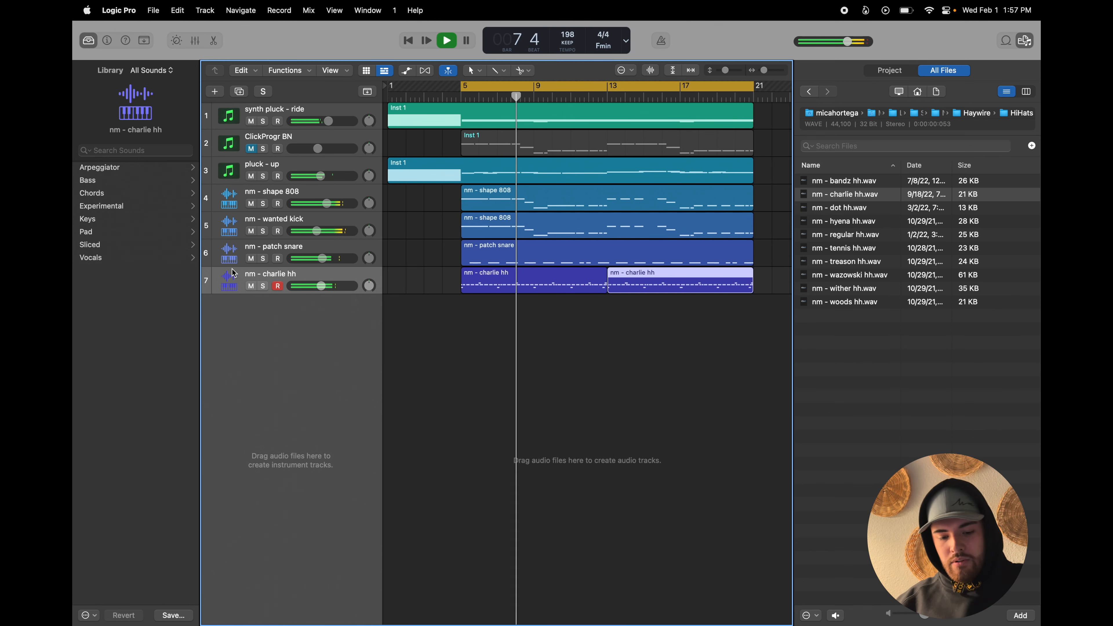
# - Leave full screen, check the elapsed stopwatch time in Clock, and return to the Logic Pro project
pyautogui.press('ctrl+super+f')
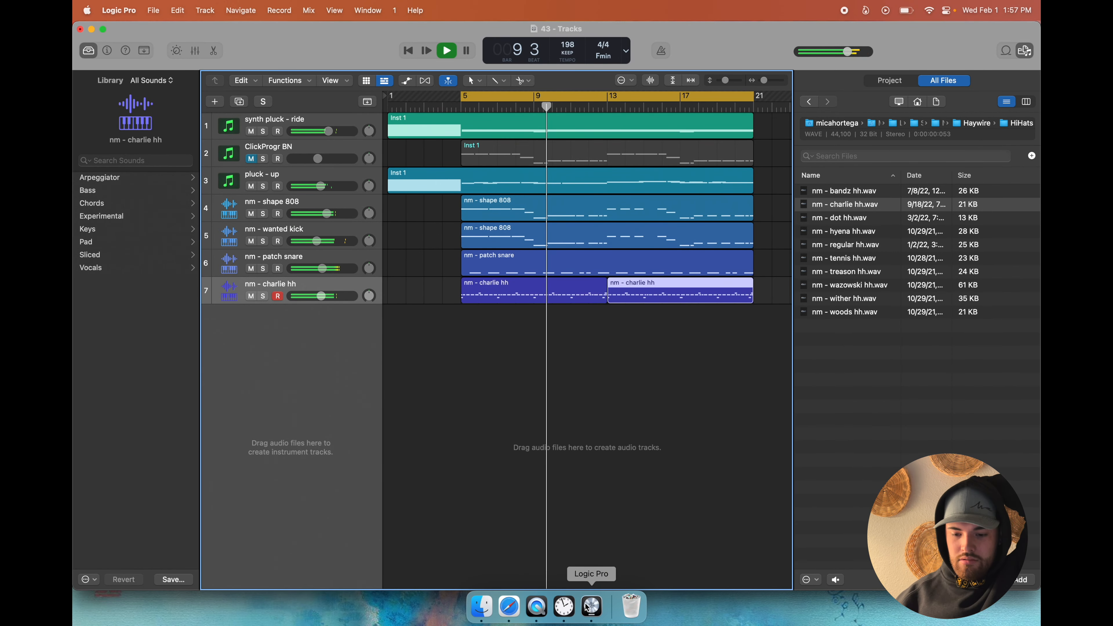
pyautogui.click(564, 606)
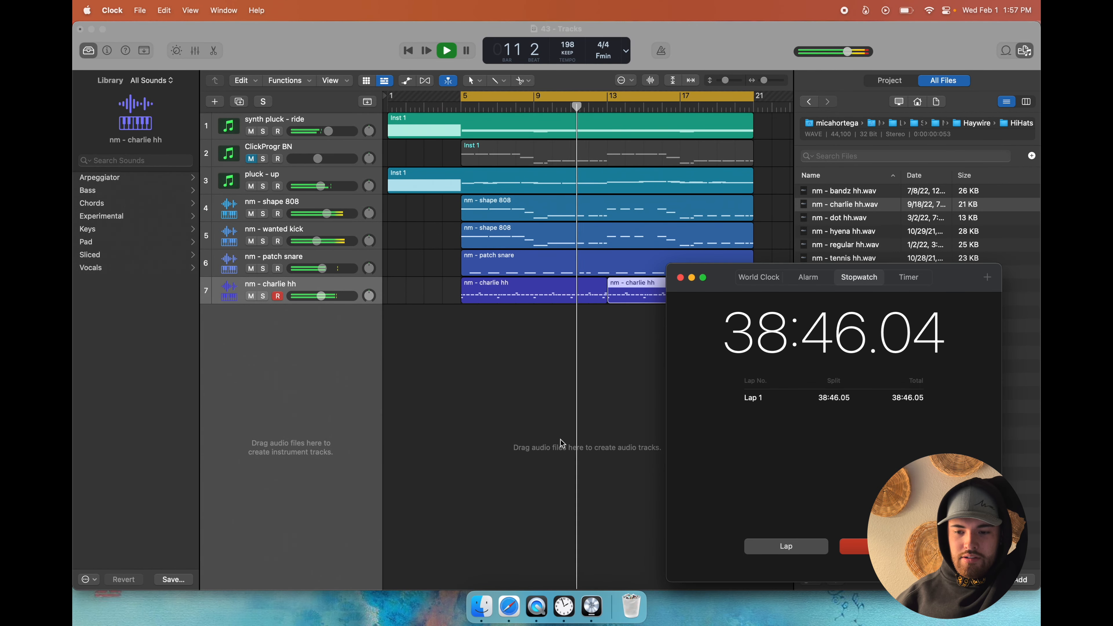
pyautogui.click(268, 423)
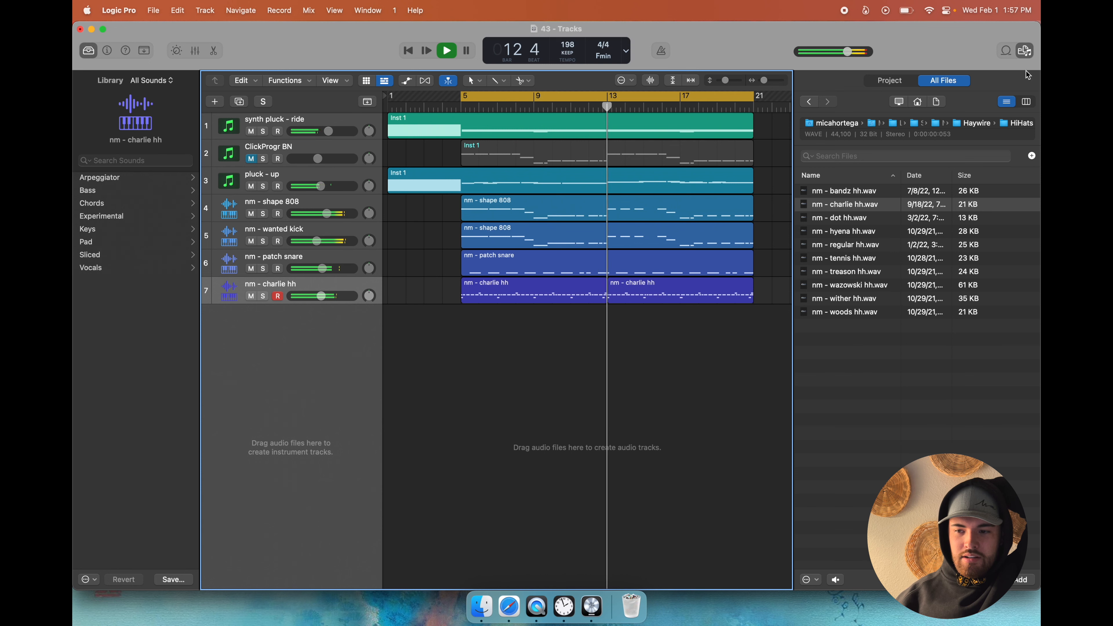
# - Hide the file browser, lower the master volume slightly while the beat plays, and stop playback
pyautogui.click(1025, 51)
pyautogui.moveTo(847, 51); pyautogui.dragTo(837, 52)
pyautogui.press('XF86AudioRaiseVolume')
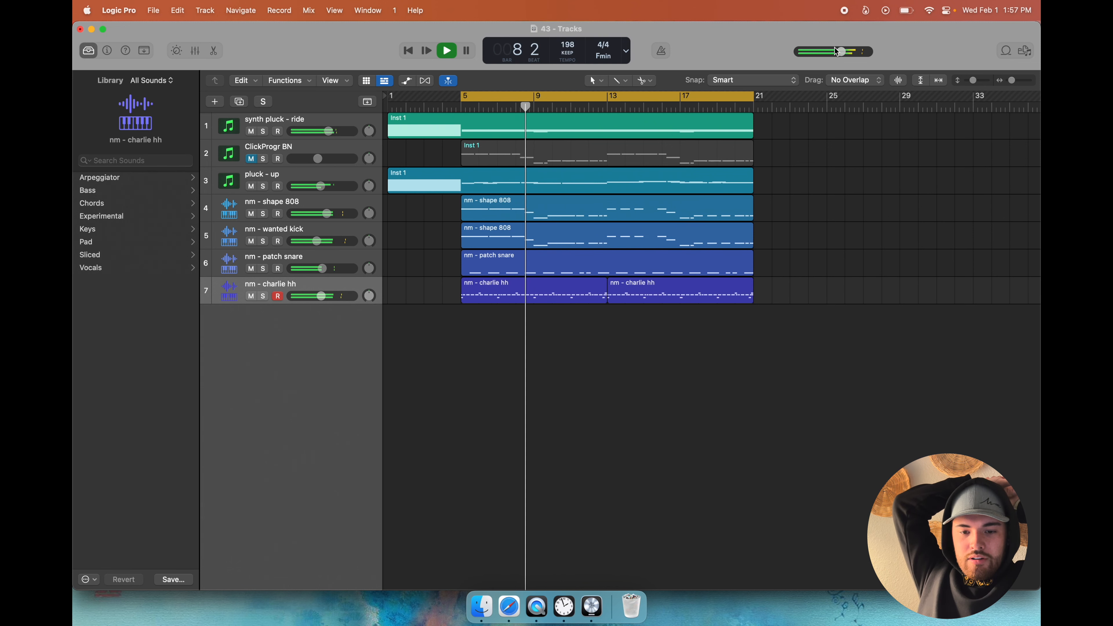
pyautogui.press('space')
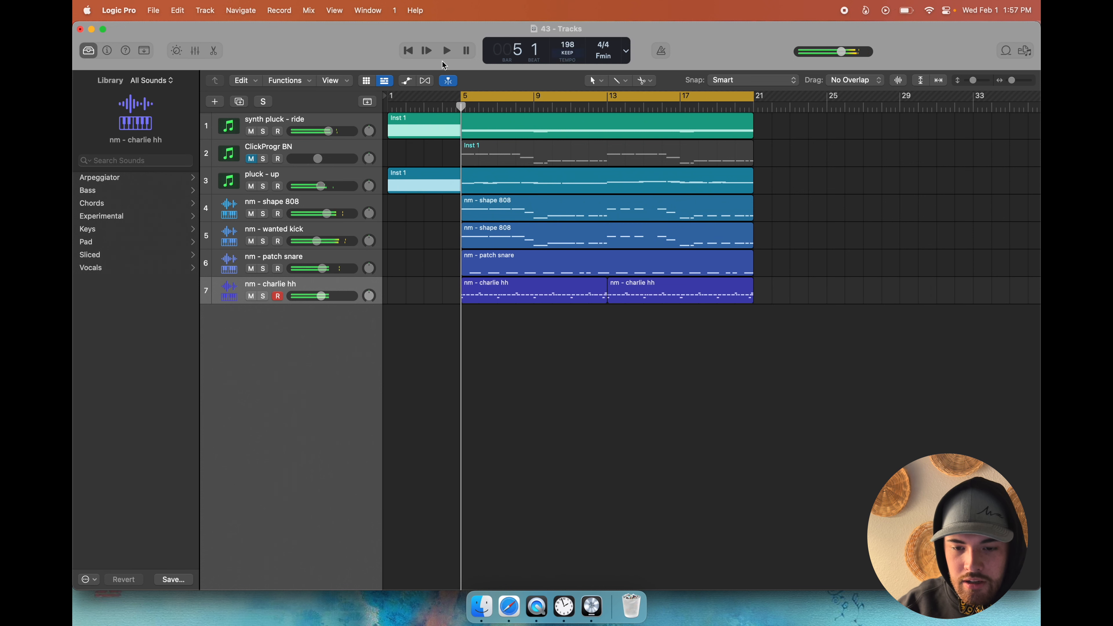
# - Trim the starts of the synth pluck - ride and pluck - up regions from bar 1 to bar 5
pyautogui.moveTo(434, 224); pyautogui.dragTo(412, 121)
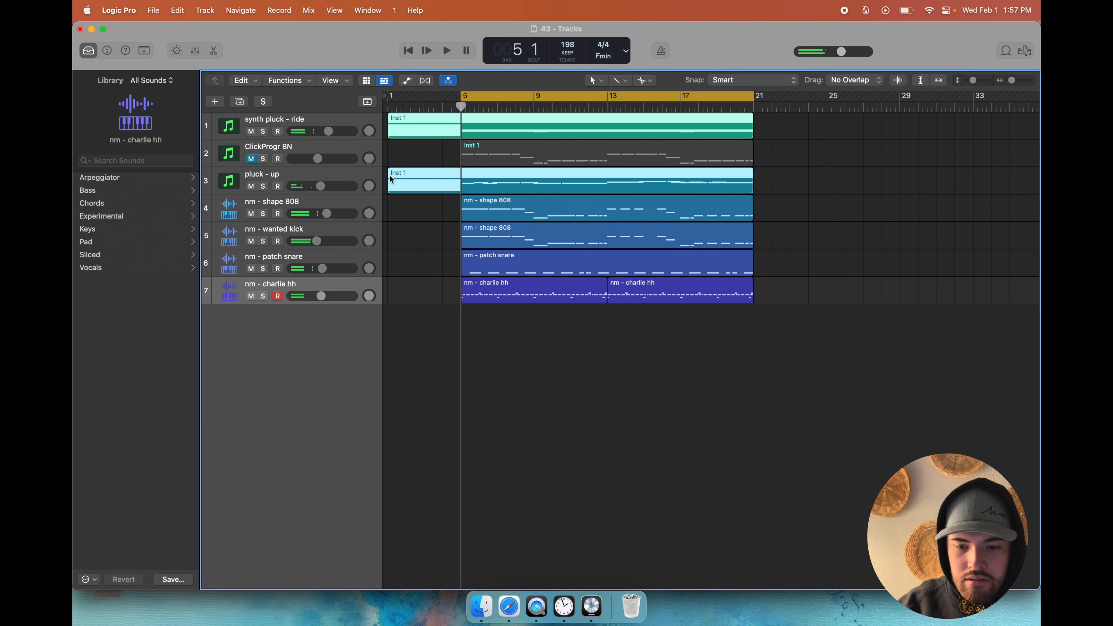
pyautogui.moveTo(390, 184); pyautogui.dragTo(461, 184)
pyautogui.click(422, 164)
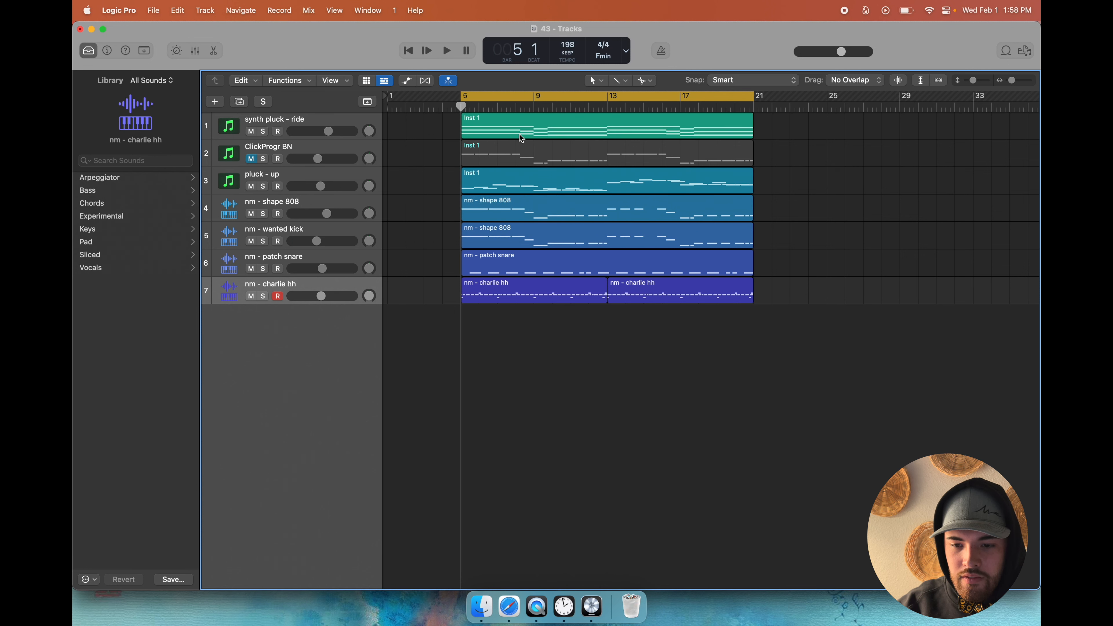
# - Move the synth pluck - ride, ClickProgr BN and first nm - charlie hh regions to start at bar 1
pyautogui.moveTo(595, 125); pyautogui.dragTo(521, 116)
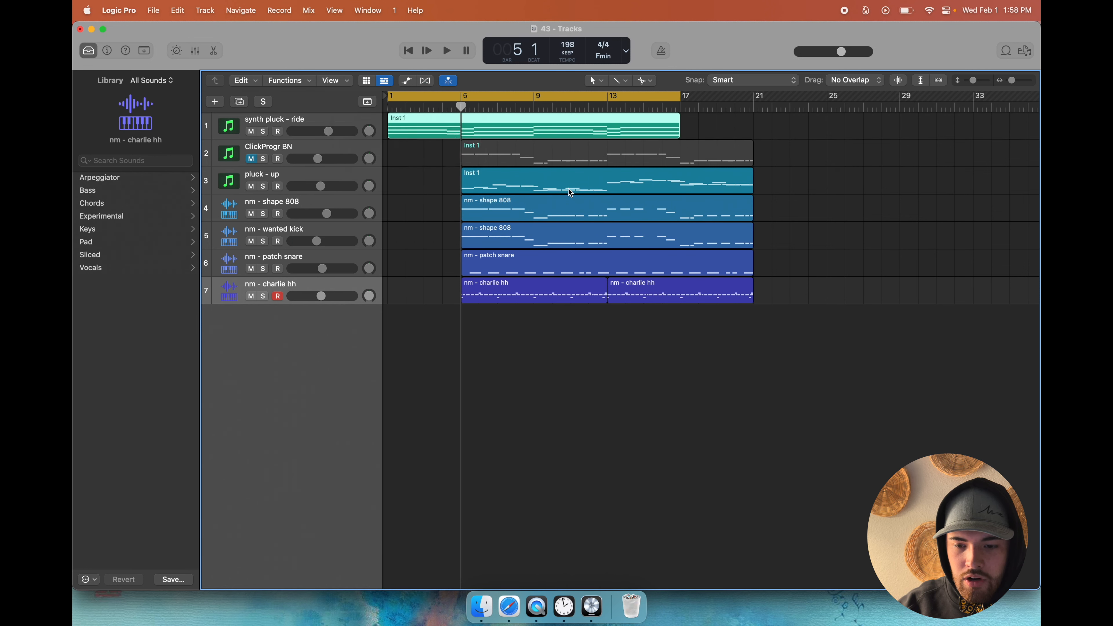
pyautogui.click(538, 158)
pyautogui.moveTo(538, 158); pyautogui.dragTo(465, 160)
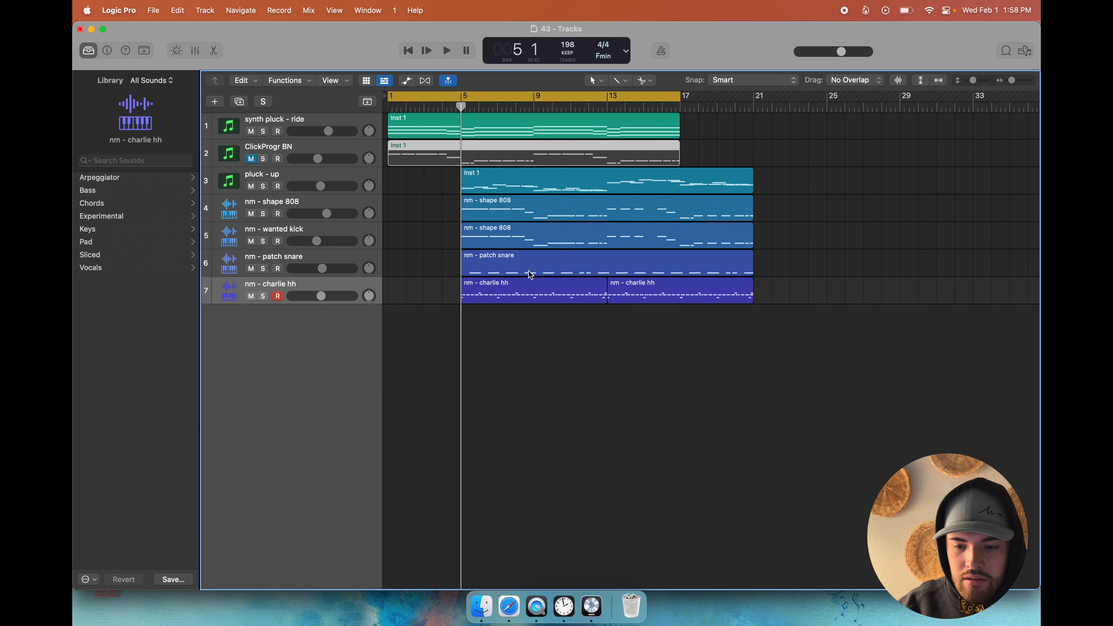
pyautogui.moveTo(535, 294); pyautogui.dragTo(461, 295)
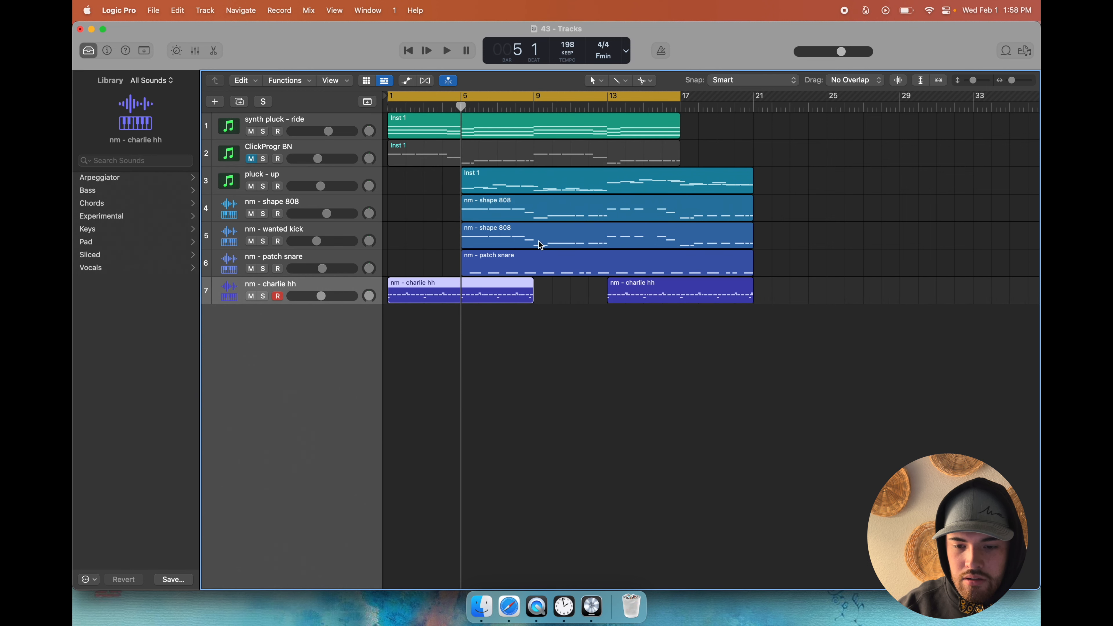
# - Move the pluck - up, 808, kick and snare regions to bar 17 together with the second hi-hat region to bar 25
pyautogui.moveTo(765, 177); pyautogui.dragTo(651, 290)
pyautogui.moveTo(812, 189); pyautogui.dragTo(695, 299)
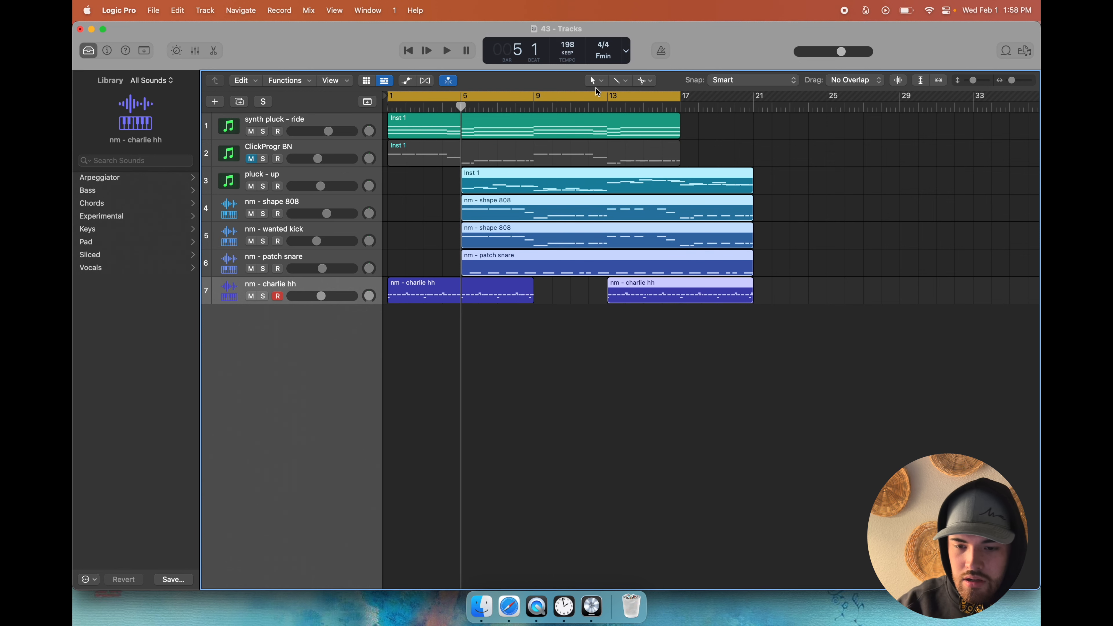
pyautogui.moveTo(523, 177); pyautogui.dragTo(741, 177)
# - Repeat the synth pluck - ride and ClickProgr BN regions at bar 17, and delete the ClickProgr BN copy
pyautogui.moveTo(599, 182); pyautogui.dragTo(568, 140)
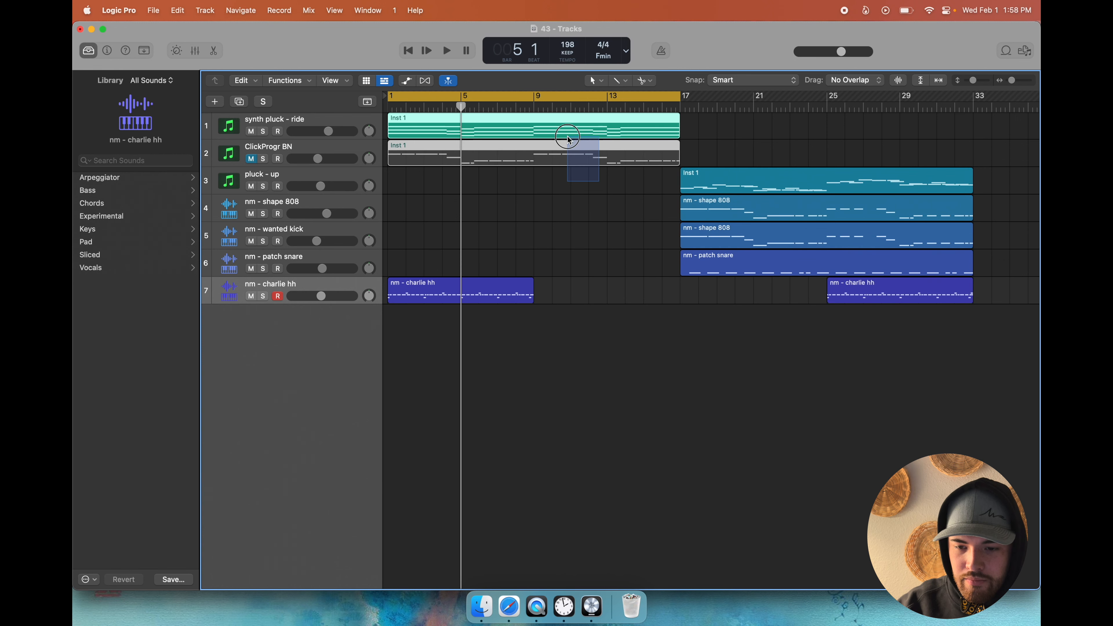
pyautogui.press('super+r')
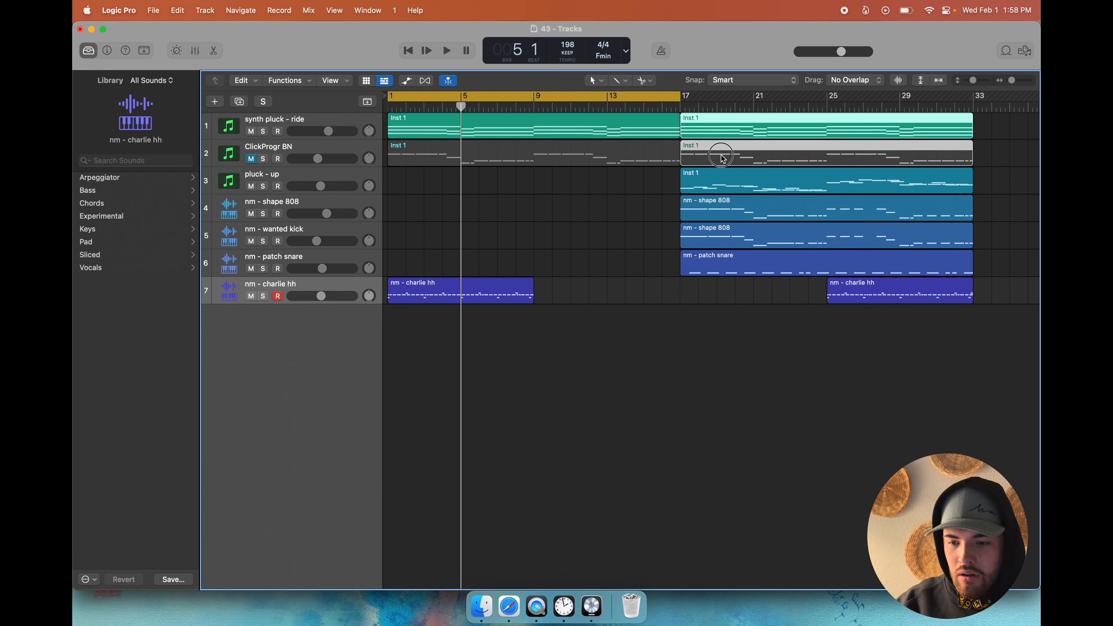
pyautogui.click(942, 151)
pyautogui.press('Delete')
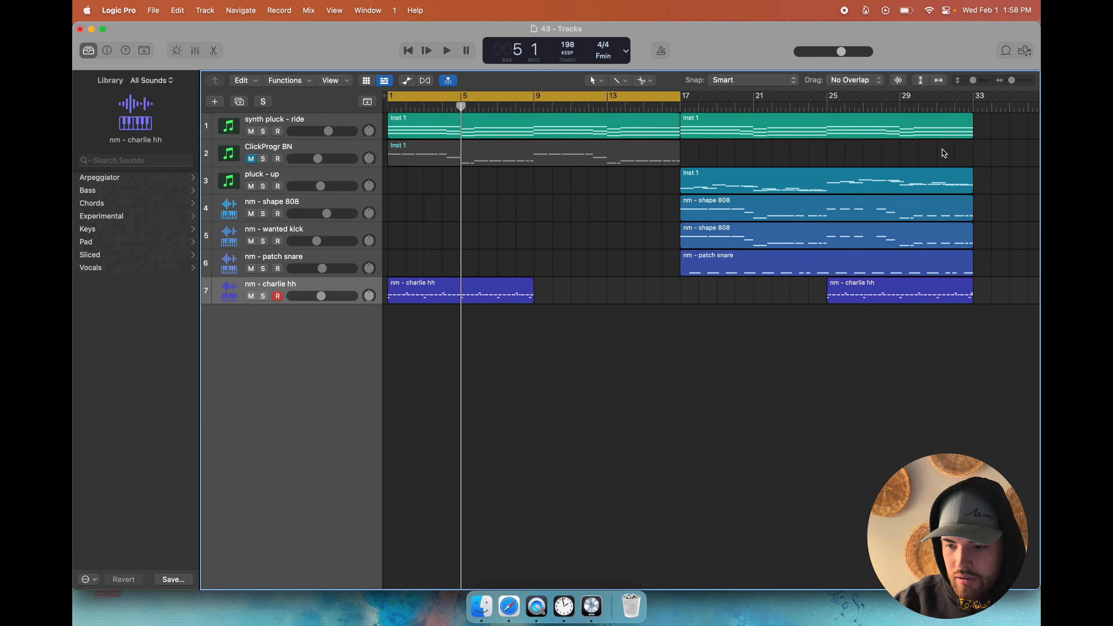
# - Repeat the first hi-hat region twice to fill bars 9 to 25, and play the arrangement from bar 1
pyautogui.click(487, 287)
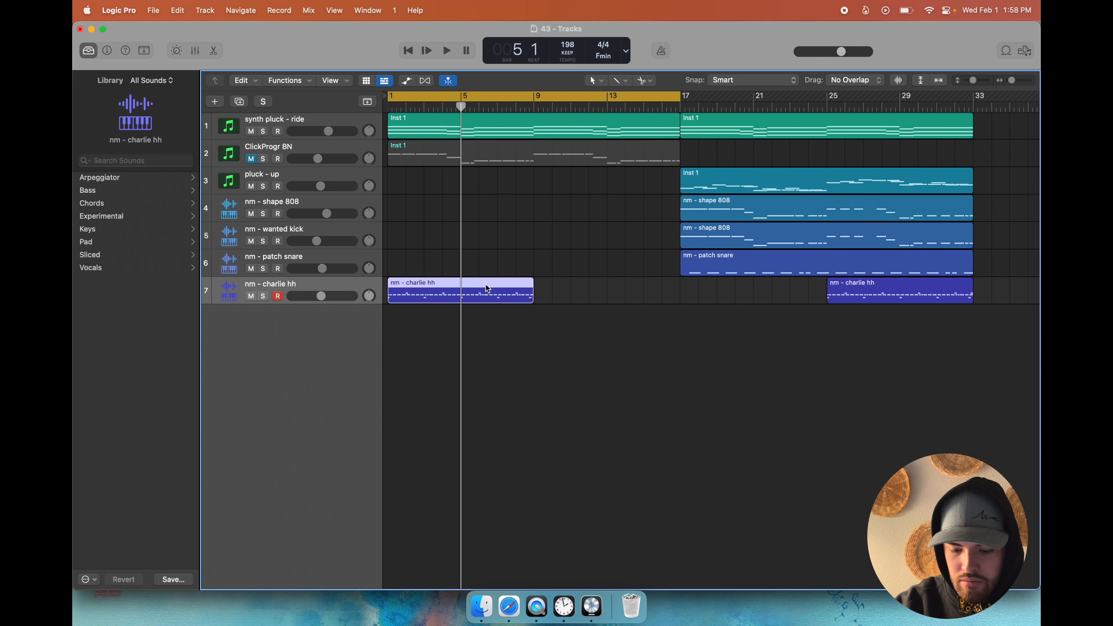
pyautogui.press('super+r')
pyautogui.press('super+r')
pyautogui.press('Return')
pyautogui.press('space')
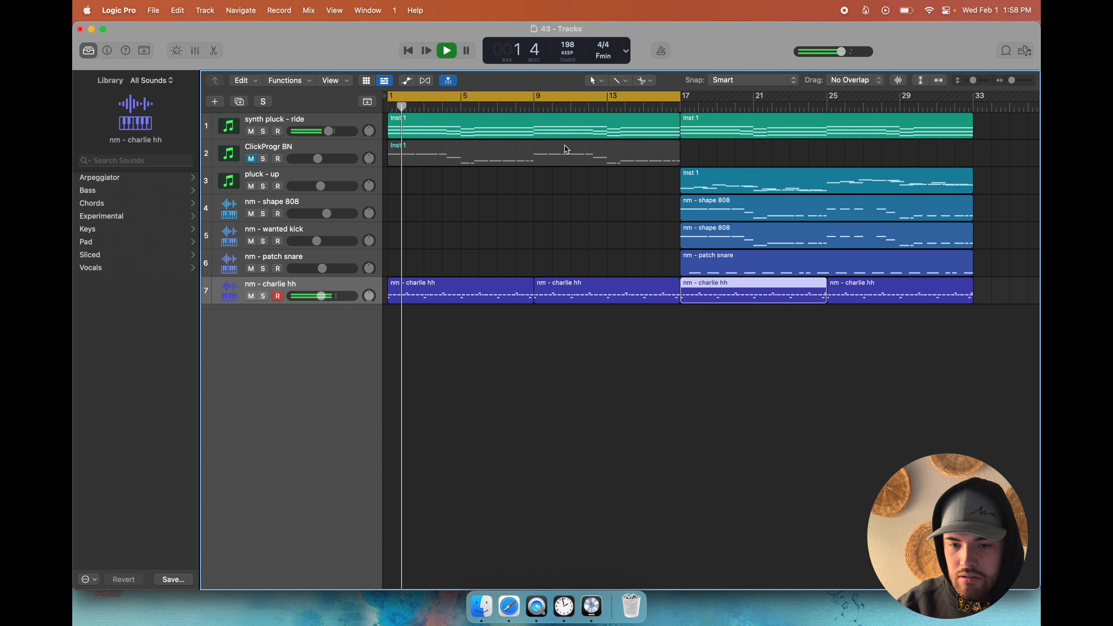
# - Stop playback, unmute the ClickProgr BN track, and play the arrangement again
pyautogui.press('space')
pyautogui.click(252, 159)
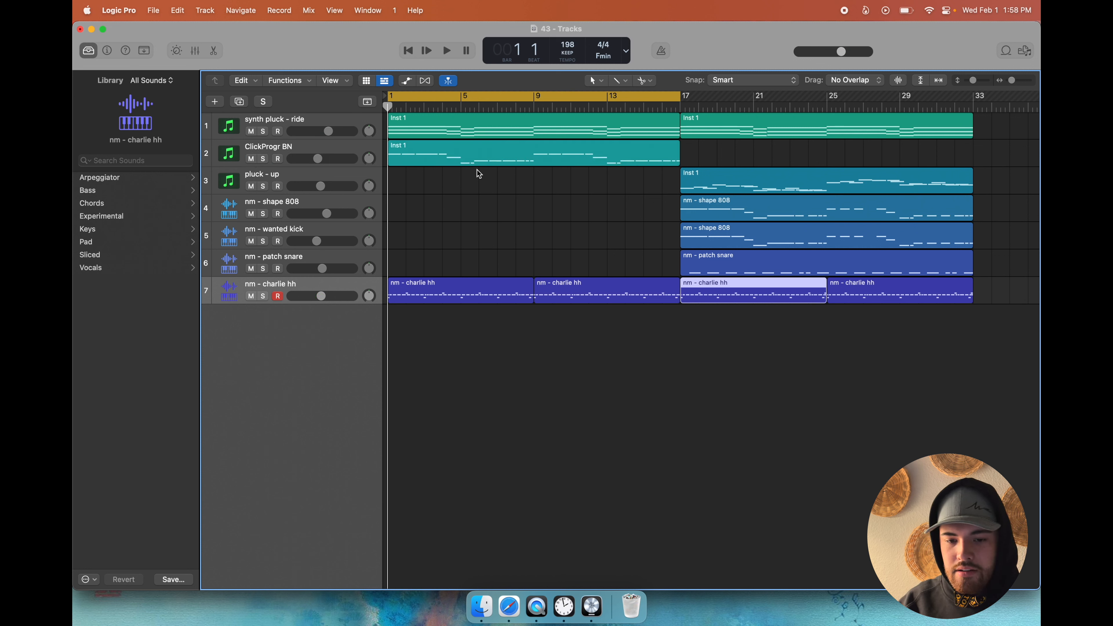
pyautogui.press('space')
# - Change the third mouse tool from Scissors to Eraser and delete the split hi-hat region parts before bar 9
pyautogui.click(468, 291)
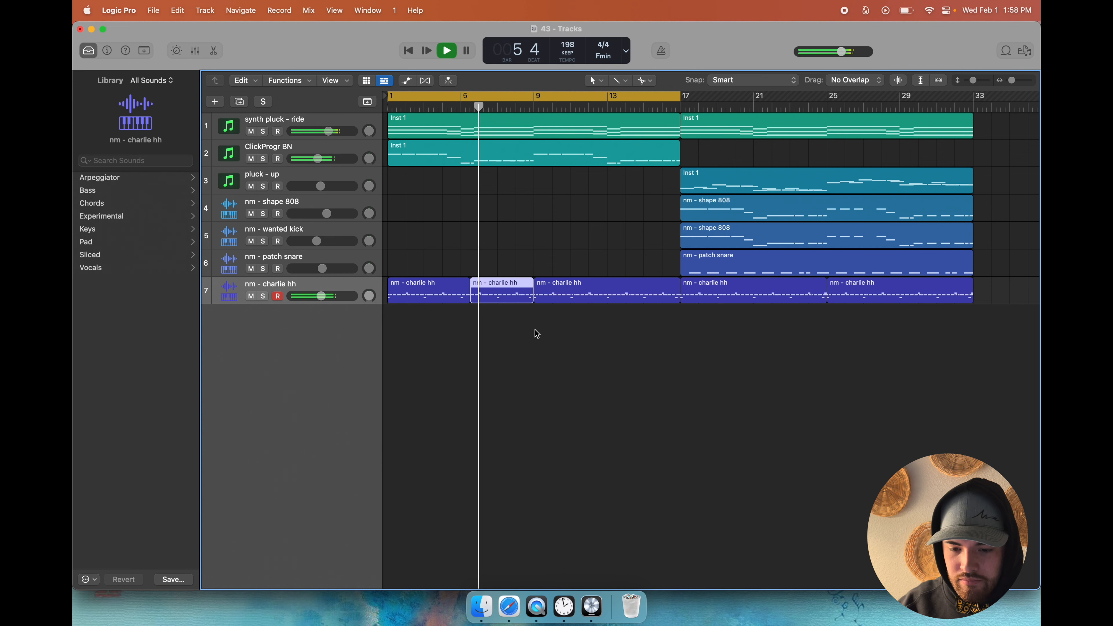
pyautogui.click(510, 330)
pyautogui.click(427, 293)
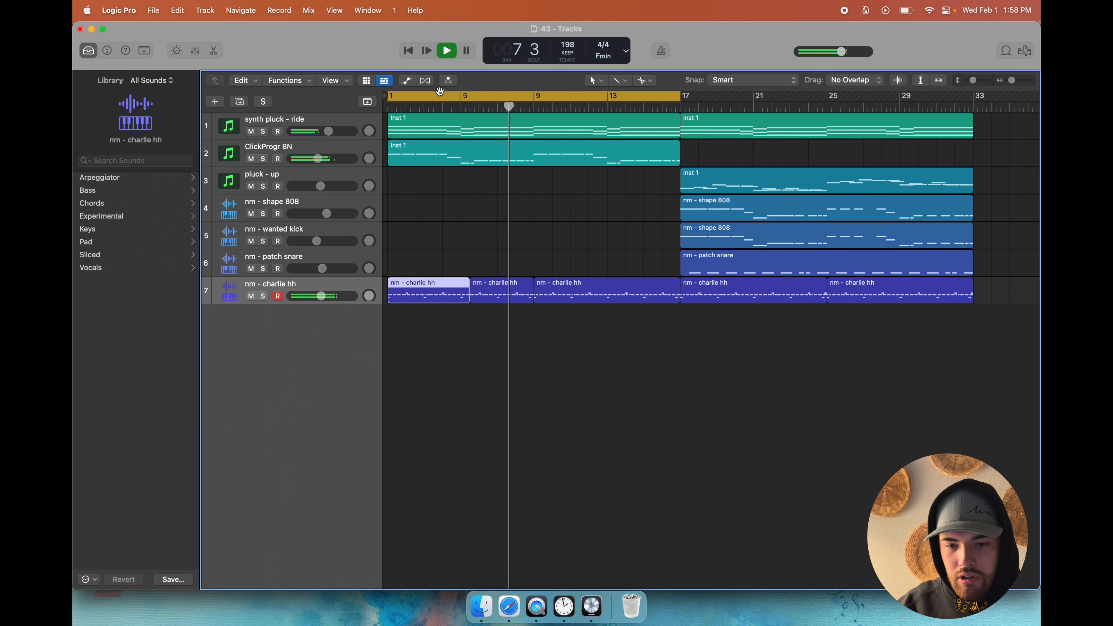
pyautogui.click(644, 80)
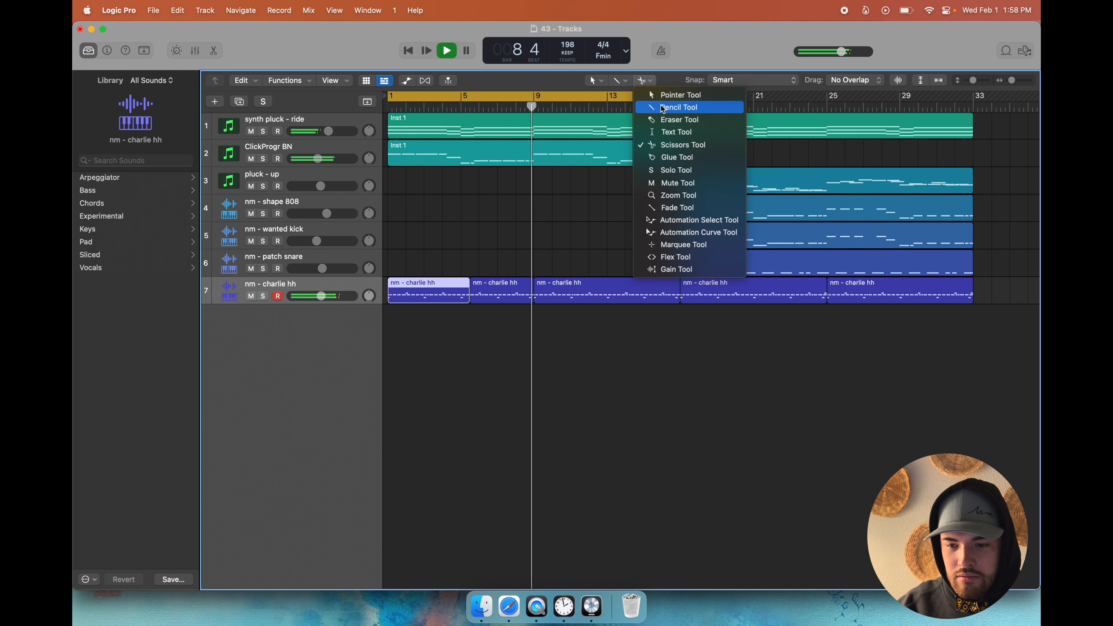
pyautogui.click(678, 120)
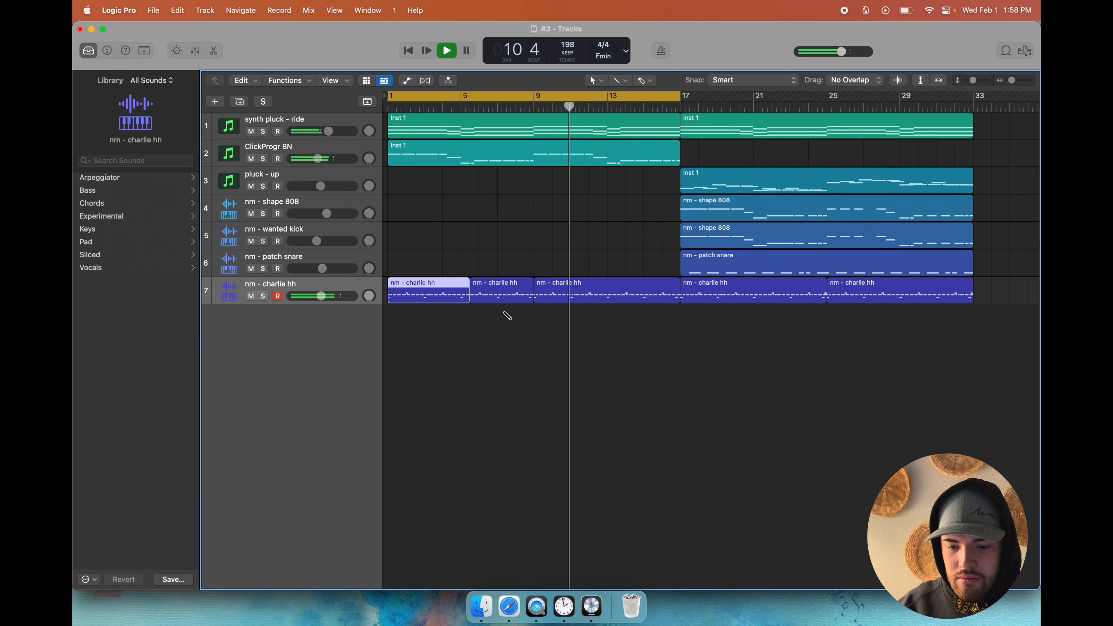
pyautogui.moveTo(497, 312); pyautogui.dragTo(441, 294)
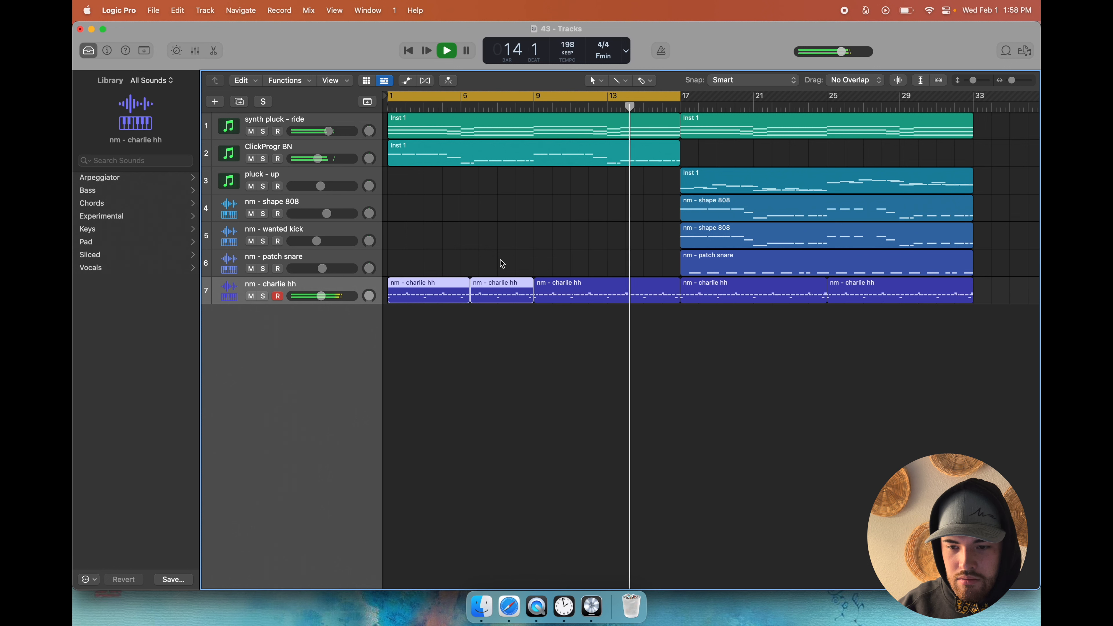
pyautogui.press('Delete')
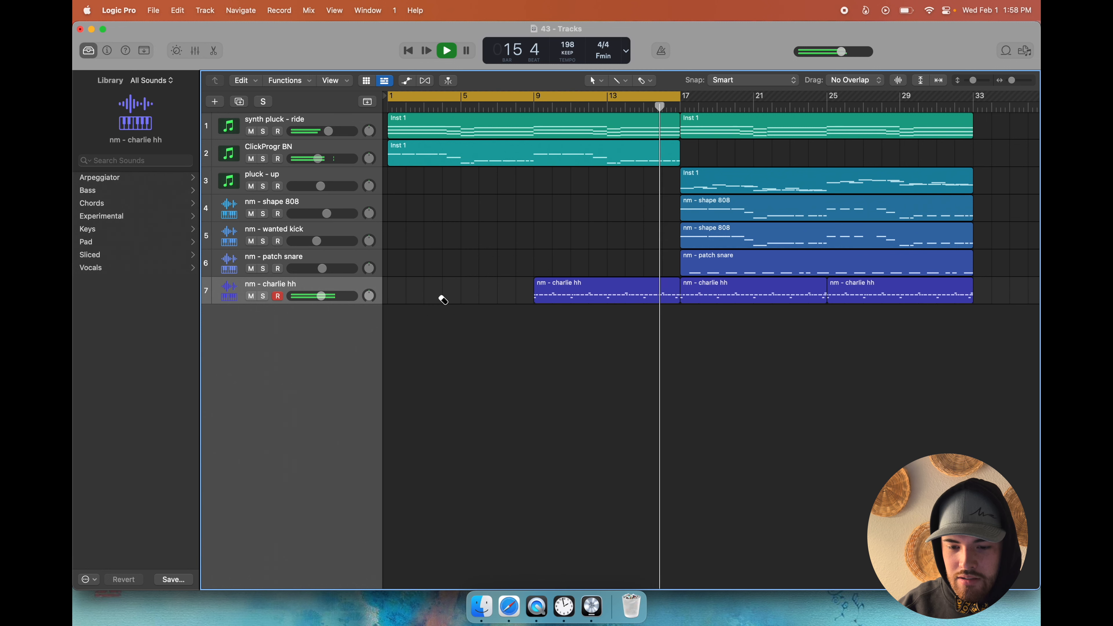
# - Extend the cycle range to bar 33 and play the arrangement from bar 1
pyautogui.press('Return')
pyautogui.press('space')
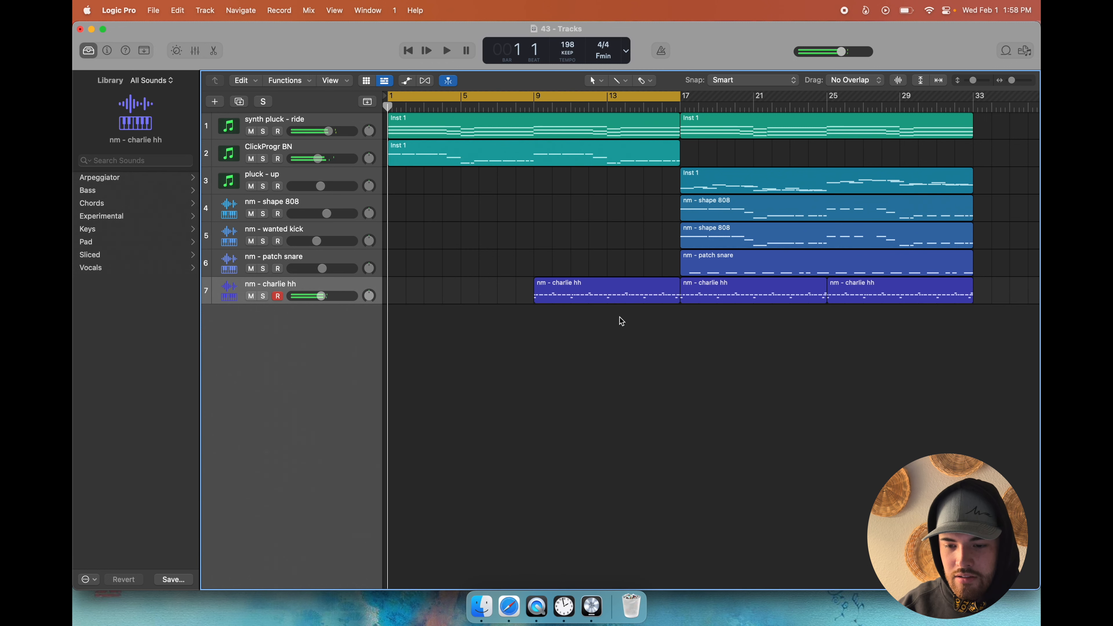
pyautogui.moveTo(678, 99); pyautogui.dragTo(980, 110)
pyautogui.press('space')
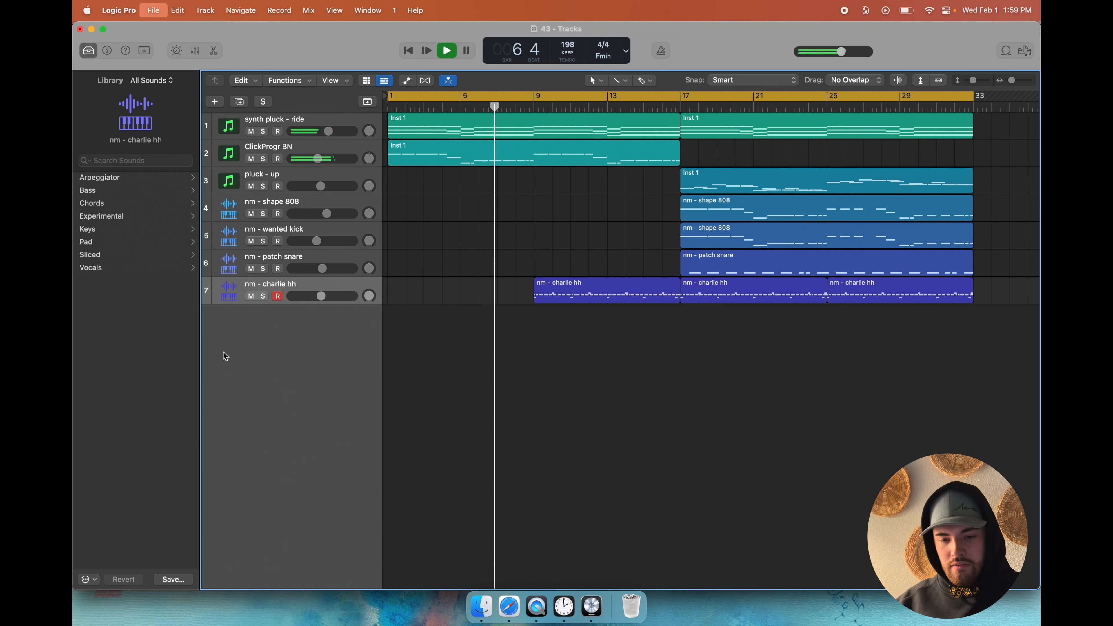
# - Lower the nm - charlie hh volume slightly, and lower the nm - shape 808 and nm - wanted kick volumes together
pyautogui.moveTo(321, 295); pyautogui.dragTo(314, 296)
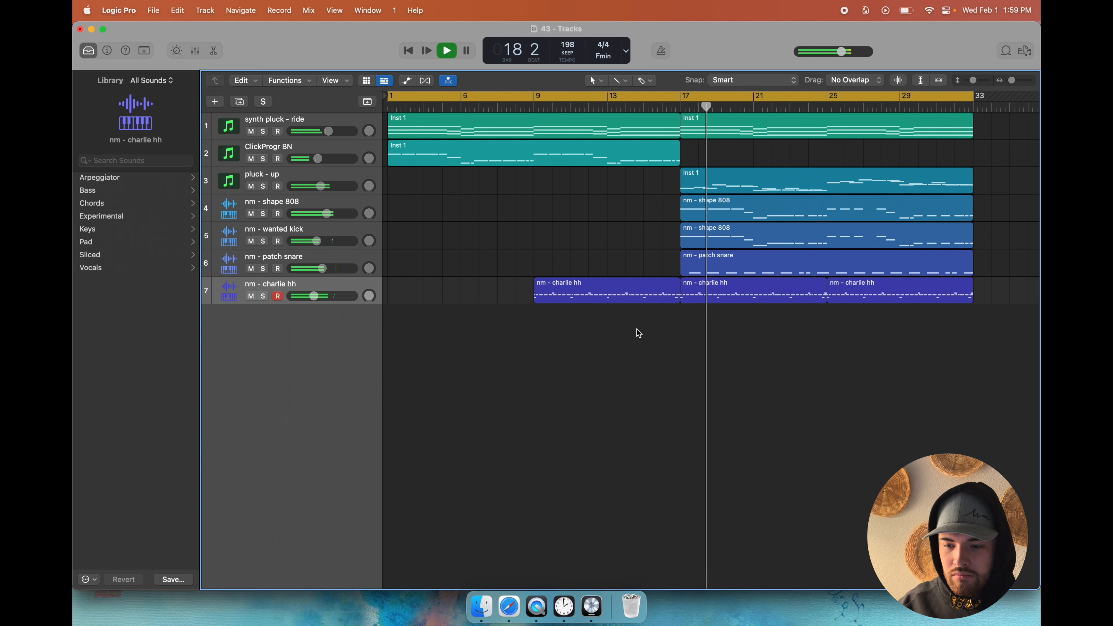
pyautogui.press('XF86AudioLowerVolume')
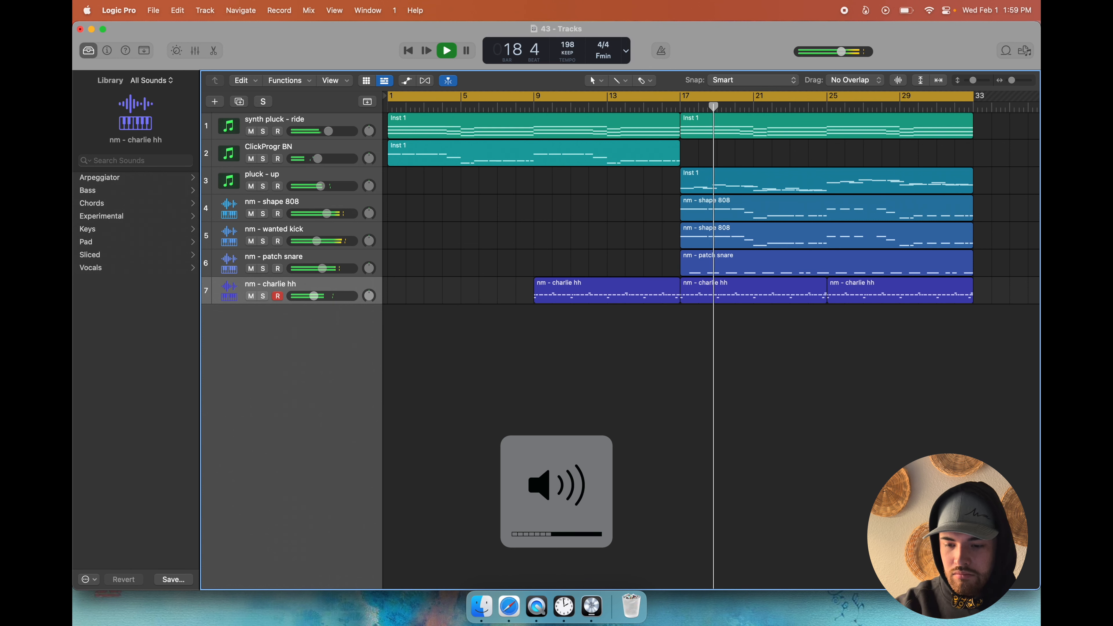
pyautogui.click(330, 191)
pyautogui.click(330, 201)
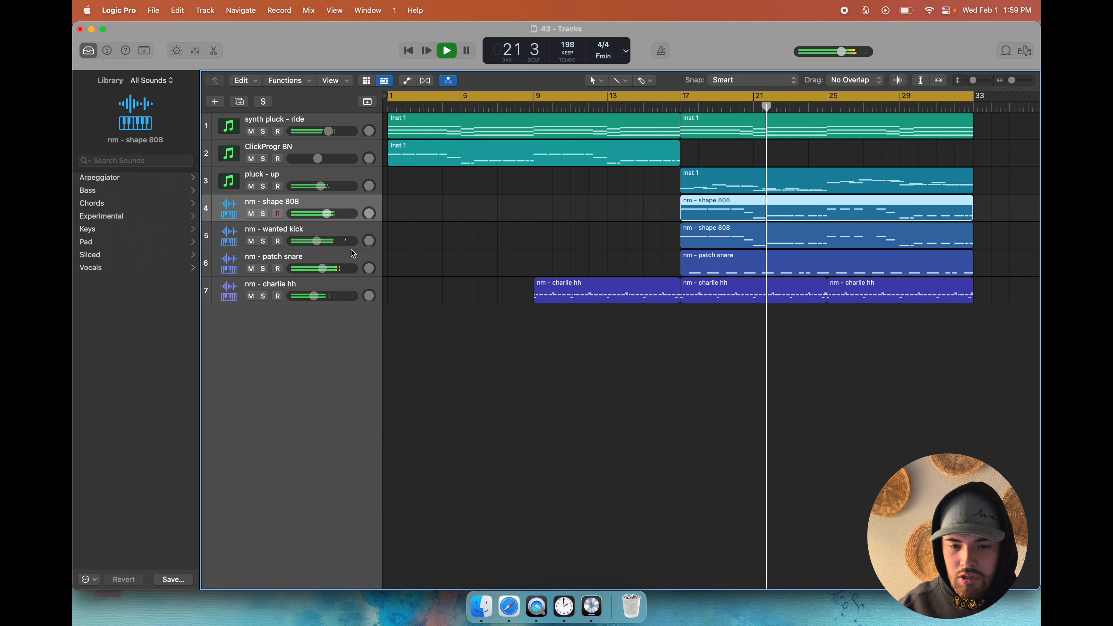
pyautogui.keyDown('shift'); pyautogui.click(351, 237); pyautogui.keyUp('shift')
pyautogui.moveTo(317, 241); pyautogui.dragTo(302, 242)
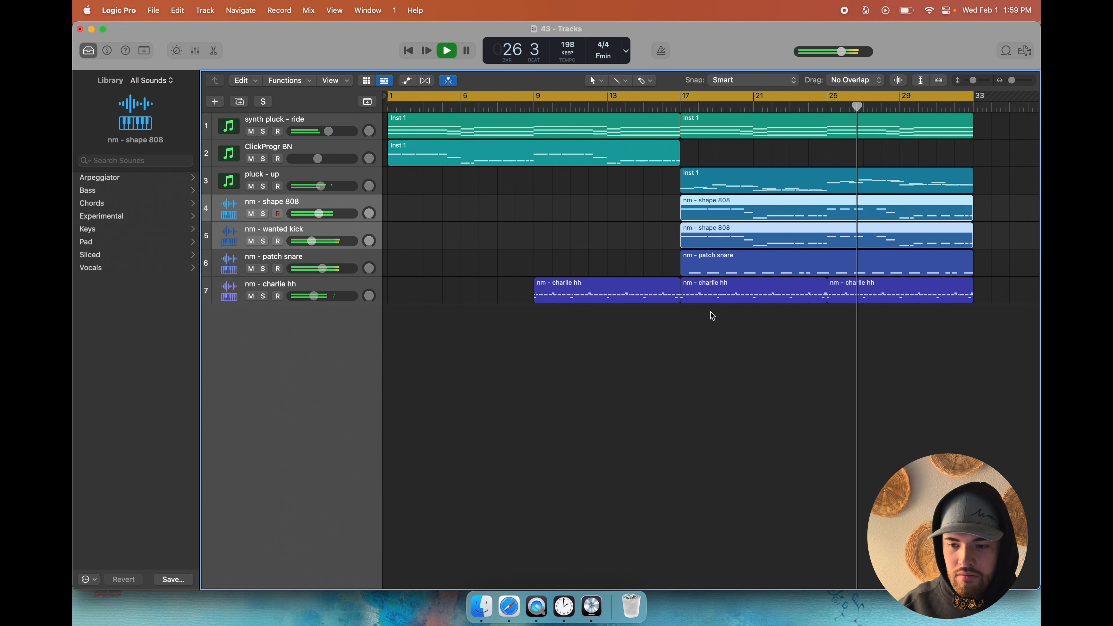
pyautogui.click(802, 342)
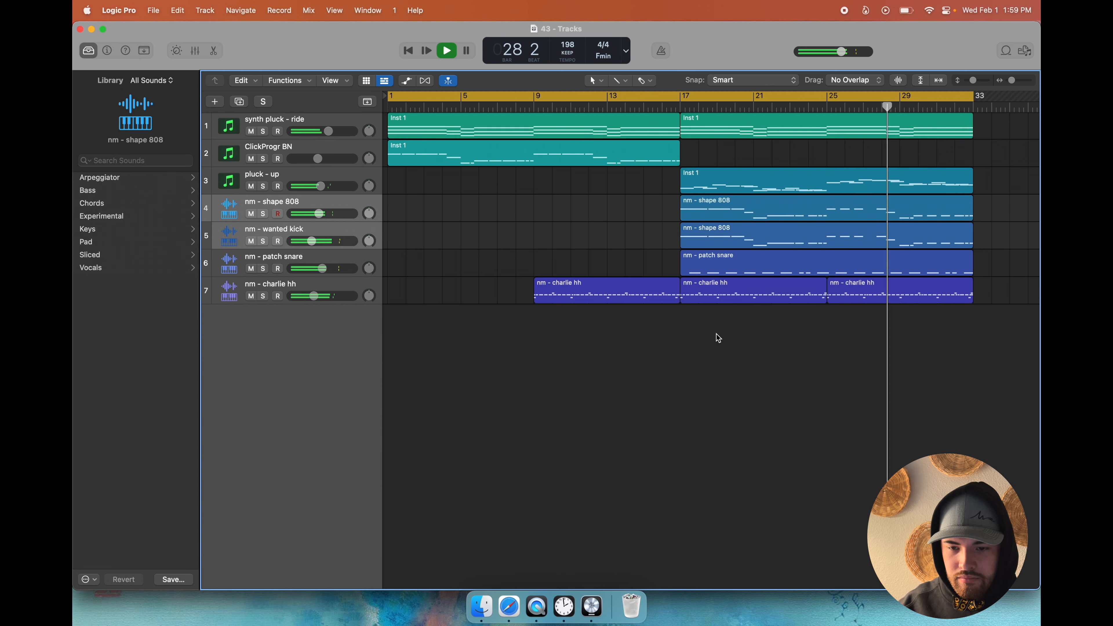